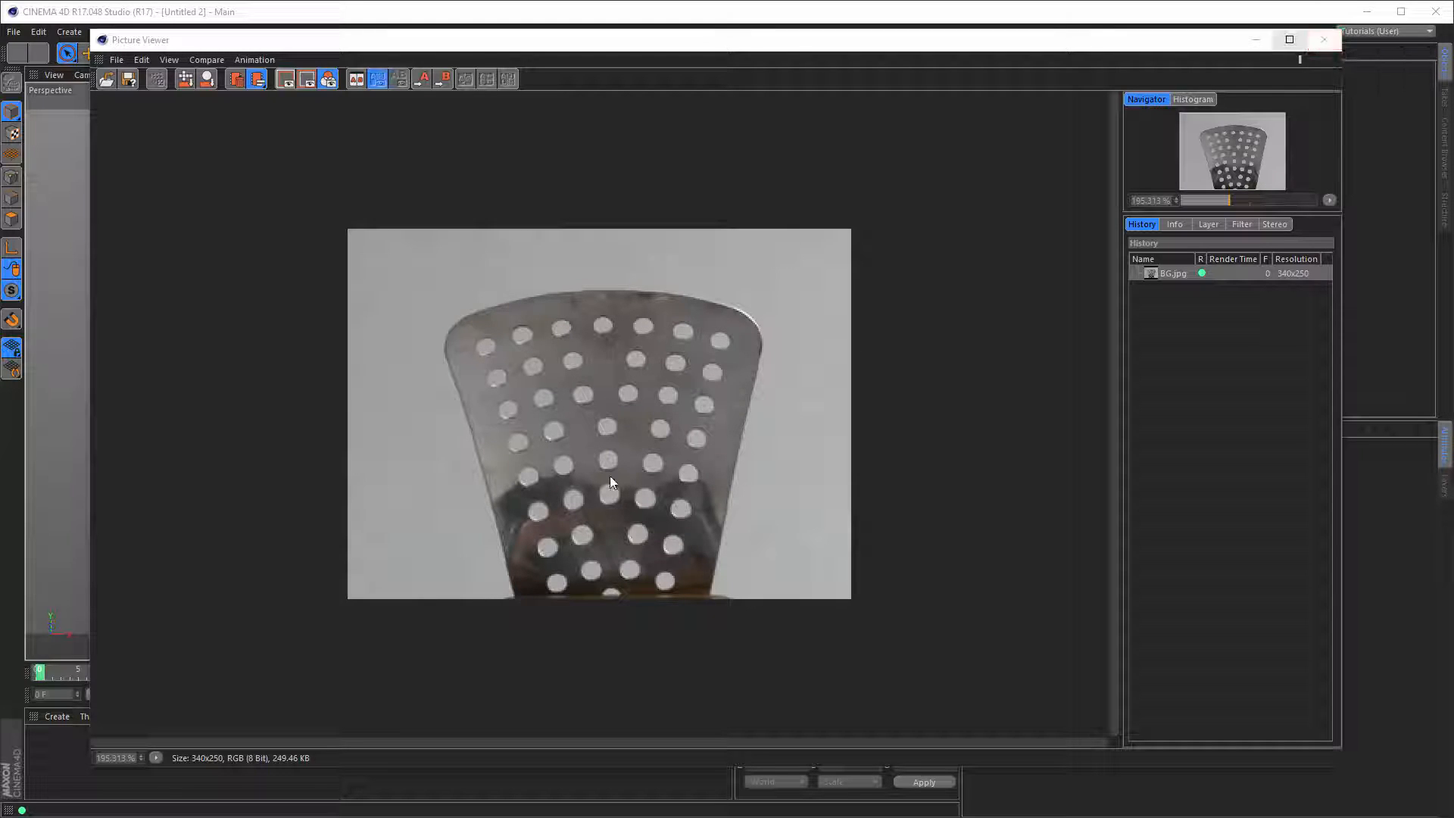
Close the picture viewer and load BG.jpg as the background picture of the Front view.
{"action": "left_click", "coordinate": [1325, 40]}
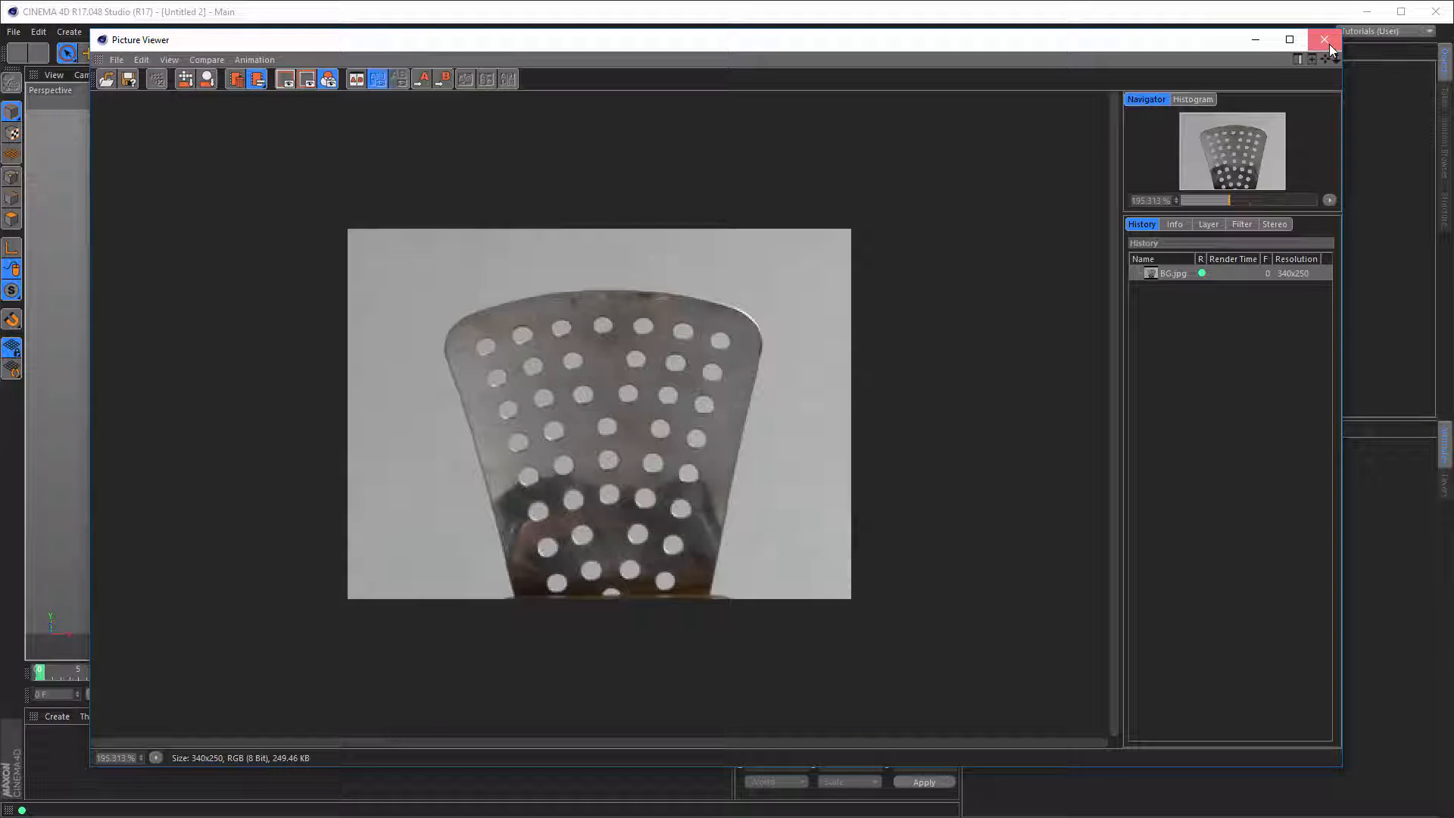
{"action": "left_click", "coordinate": [1329, 44]}
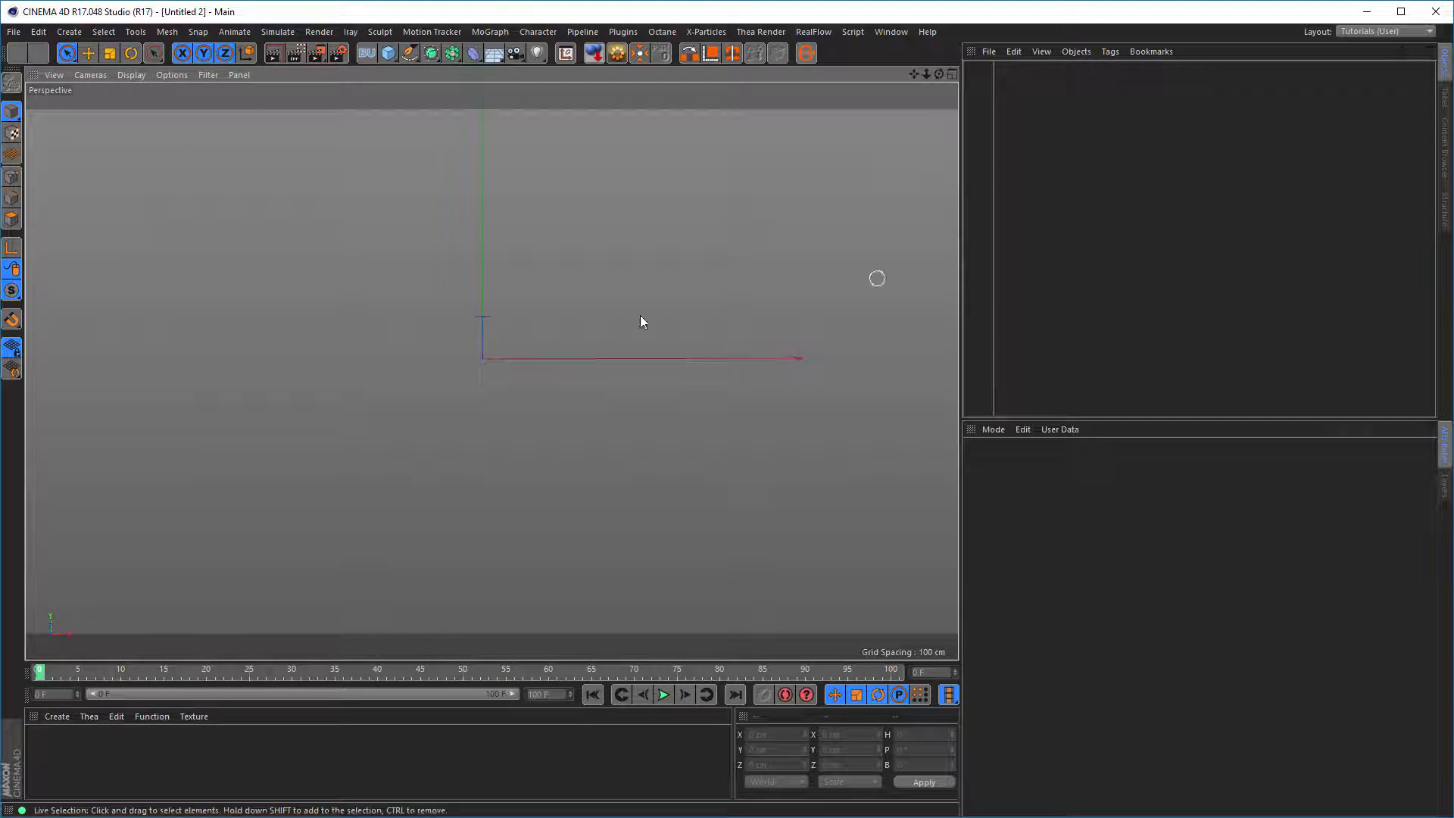
{"action": "middle_click", "coordinate": [533, 338]}
{"action": "middle_click", "coordinate": [594, 467]}
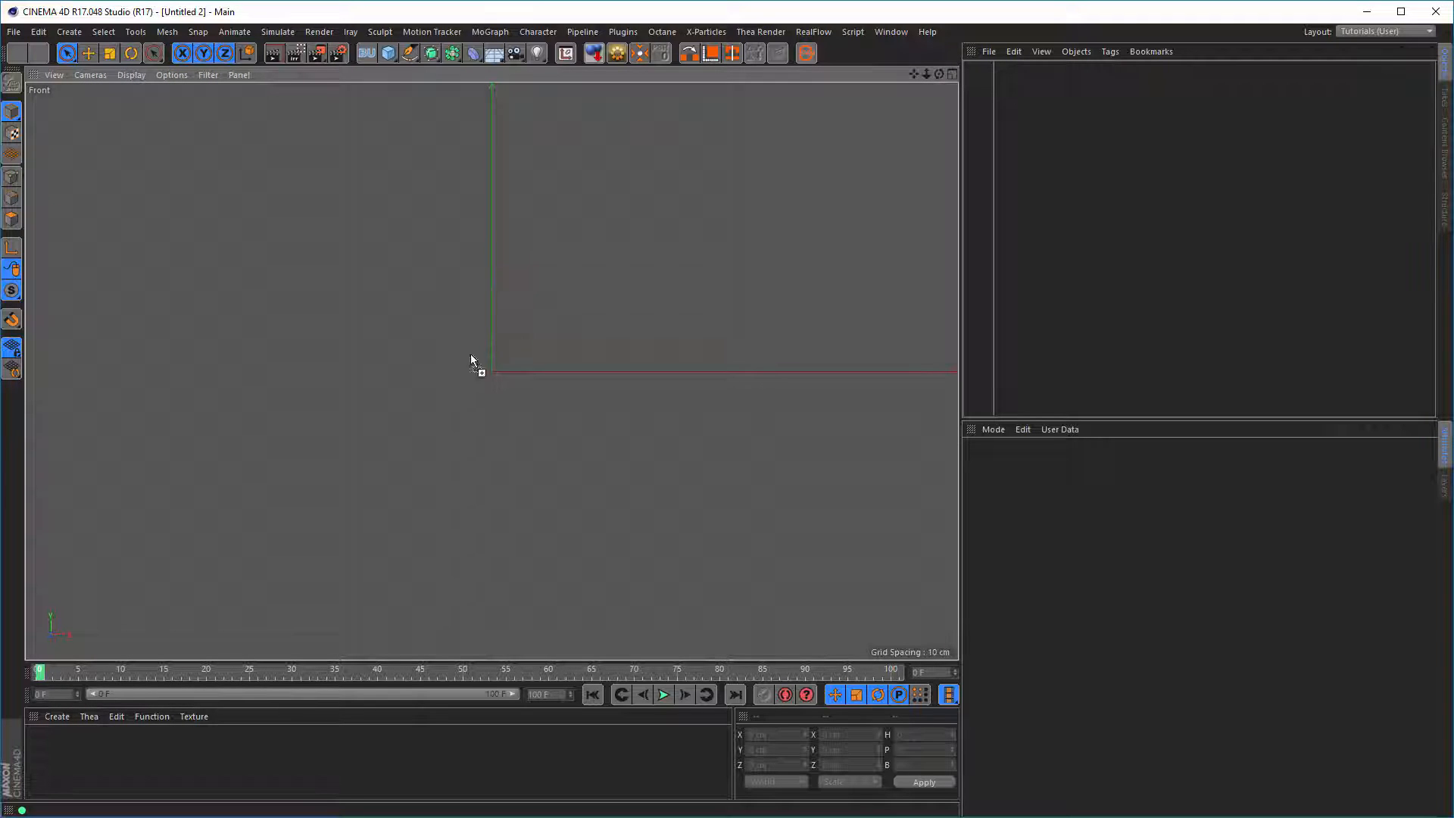
{"action": "left_click_drag", "start_coordinate": [430, 338], "coordinate": [433, 341]}
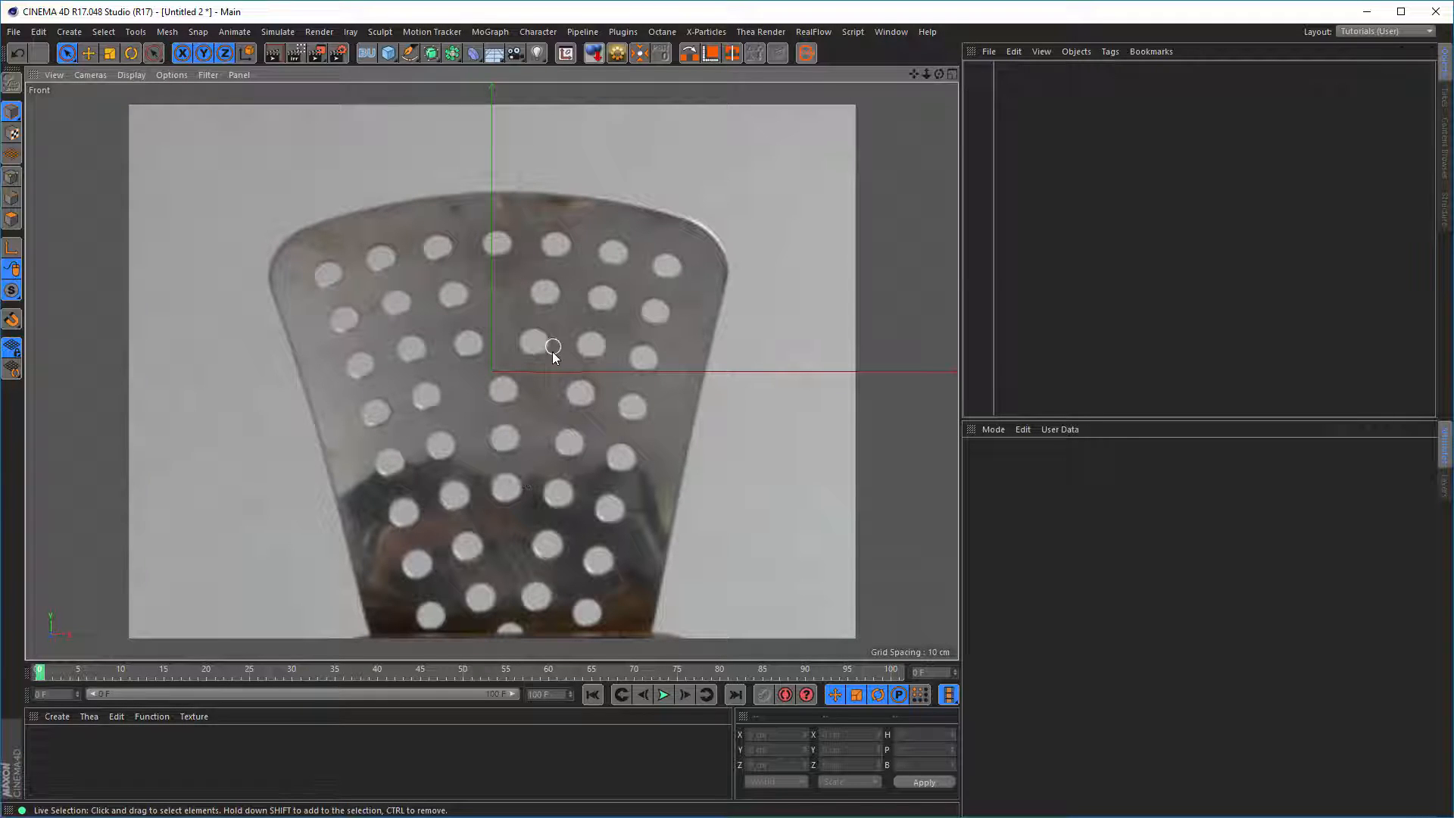
{"action": "scroll", "coordinate": [494, 366], "scroll_direction": "down", "scroll_amount": 3}
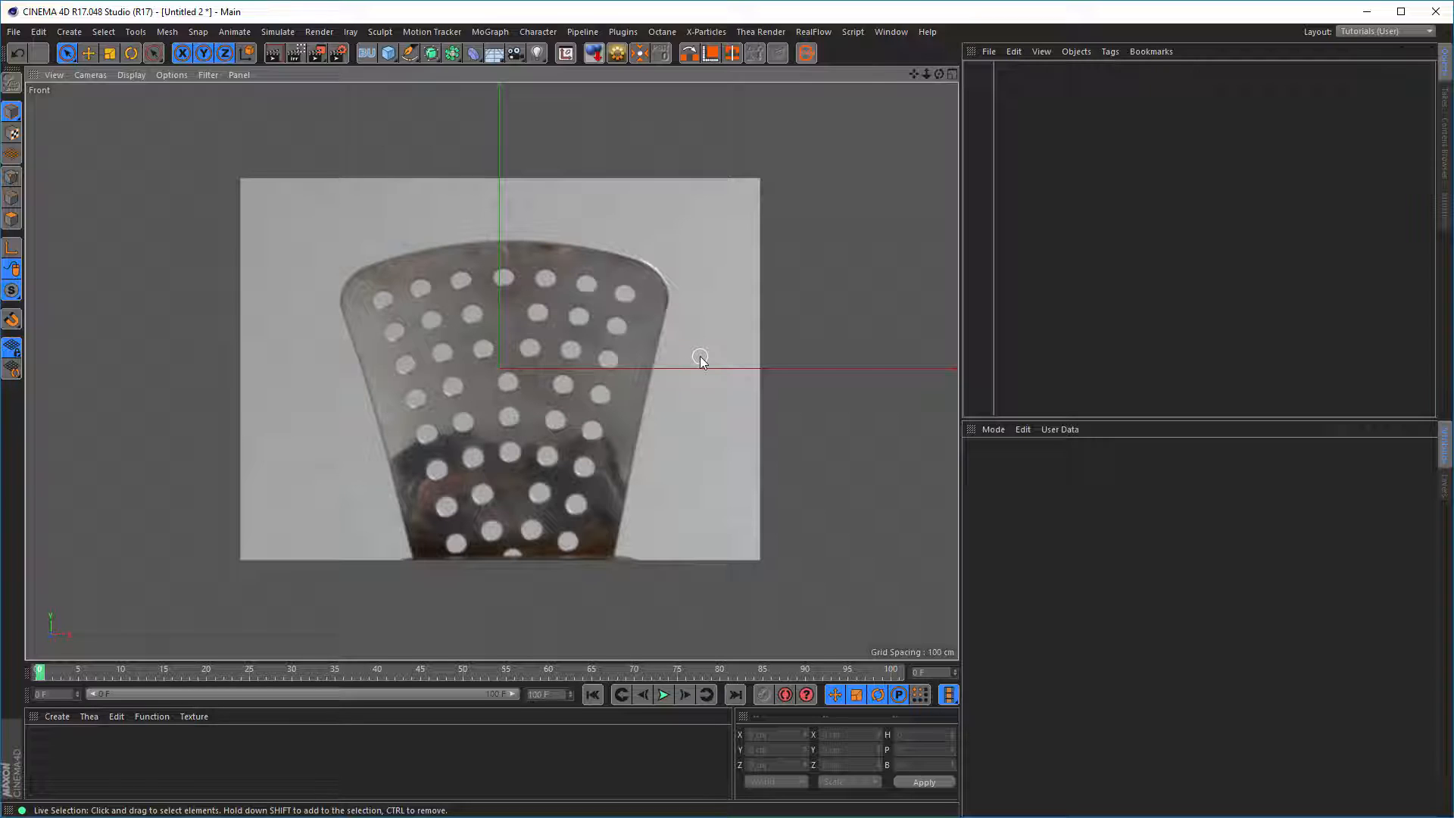
Align the Front view's background picture with the axes: rotation 2°, Offset X -13 and Offset Y 51.
{"action": "key", "text": "shift+v"}
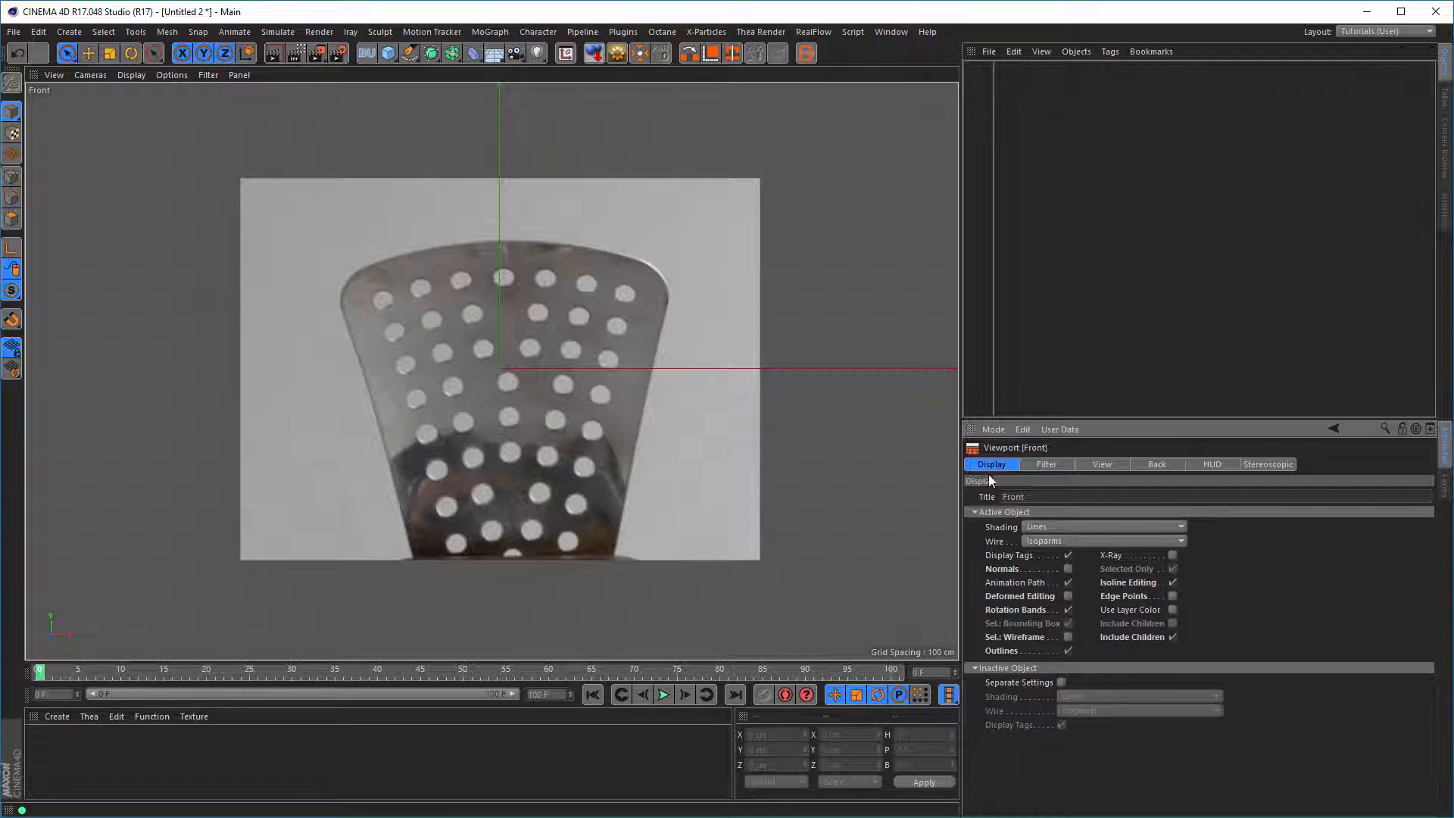
{"action": "left_click", "coordinate": [1158, 465]}
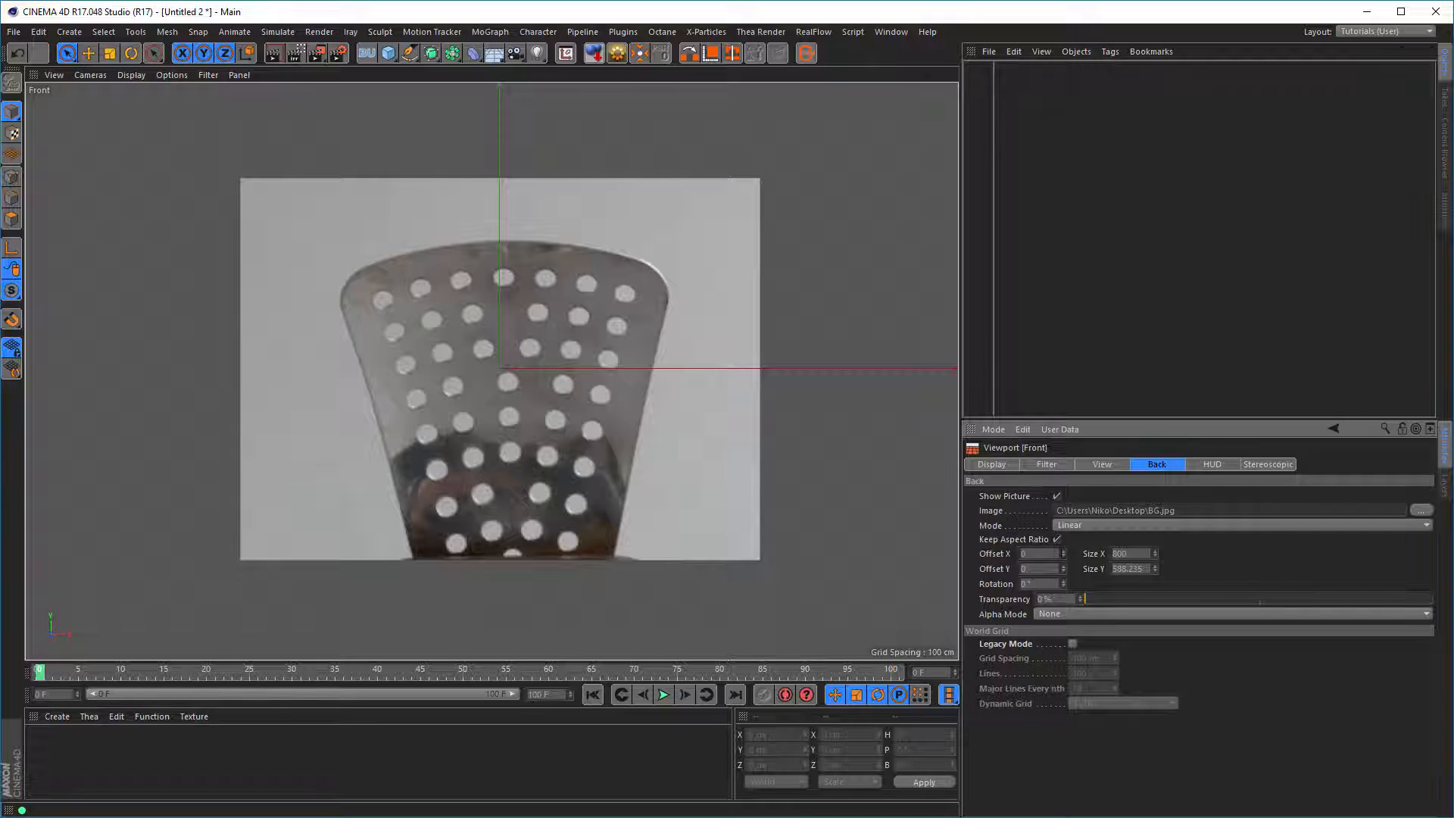
{"action": "left_click", "coordinate": [1065, 582]}
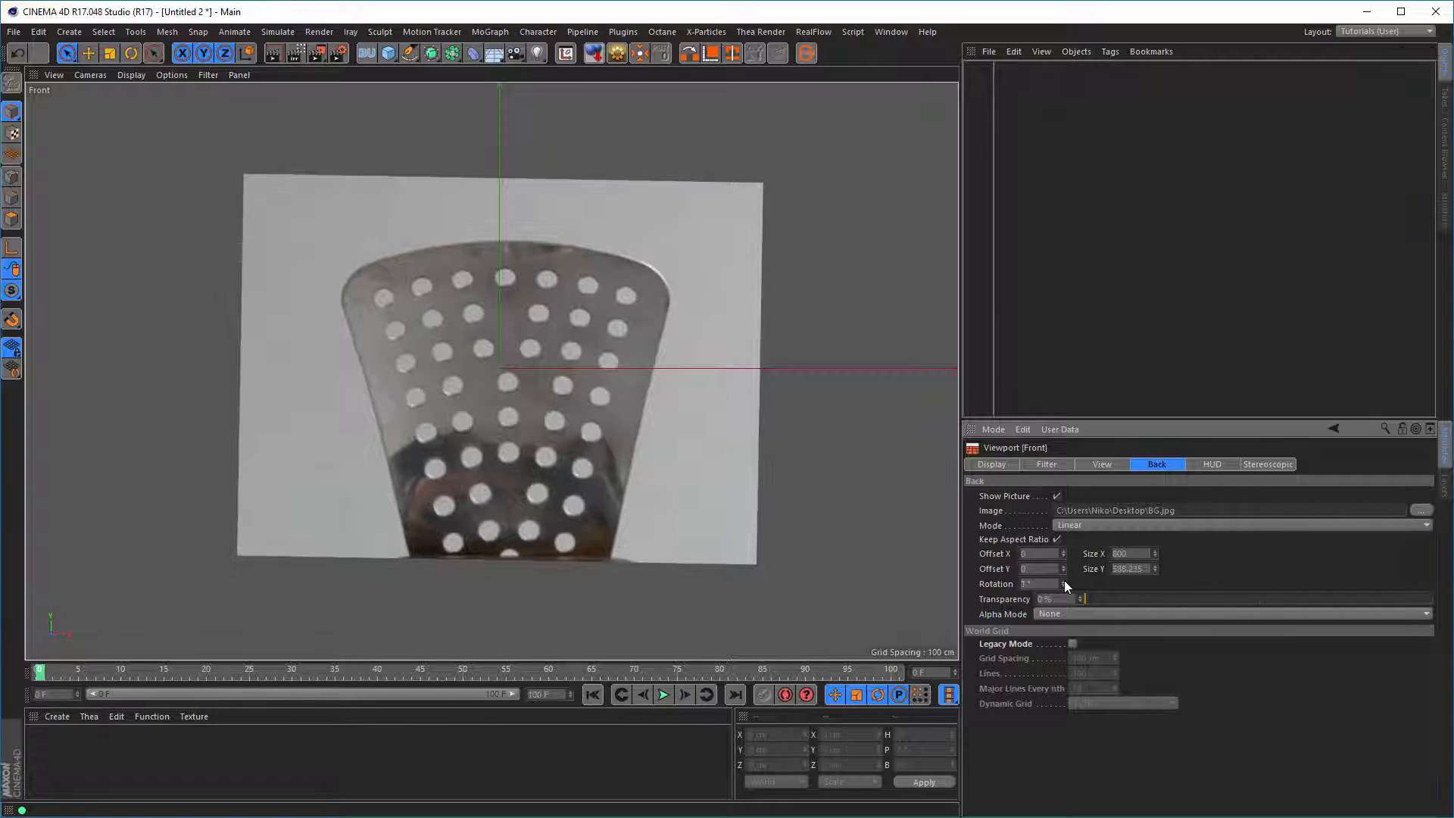
{"action": "left_click", "coordinate": [1065, 582]}
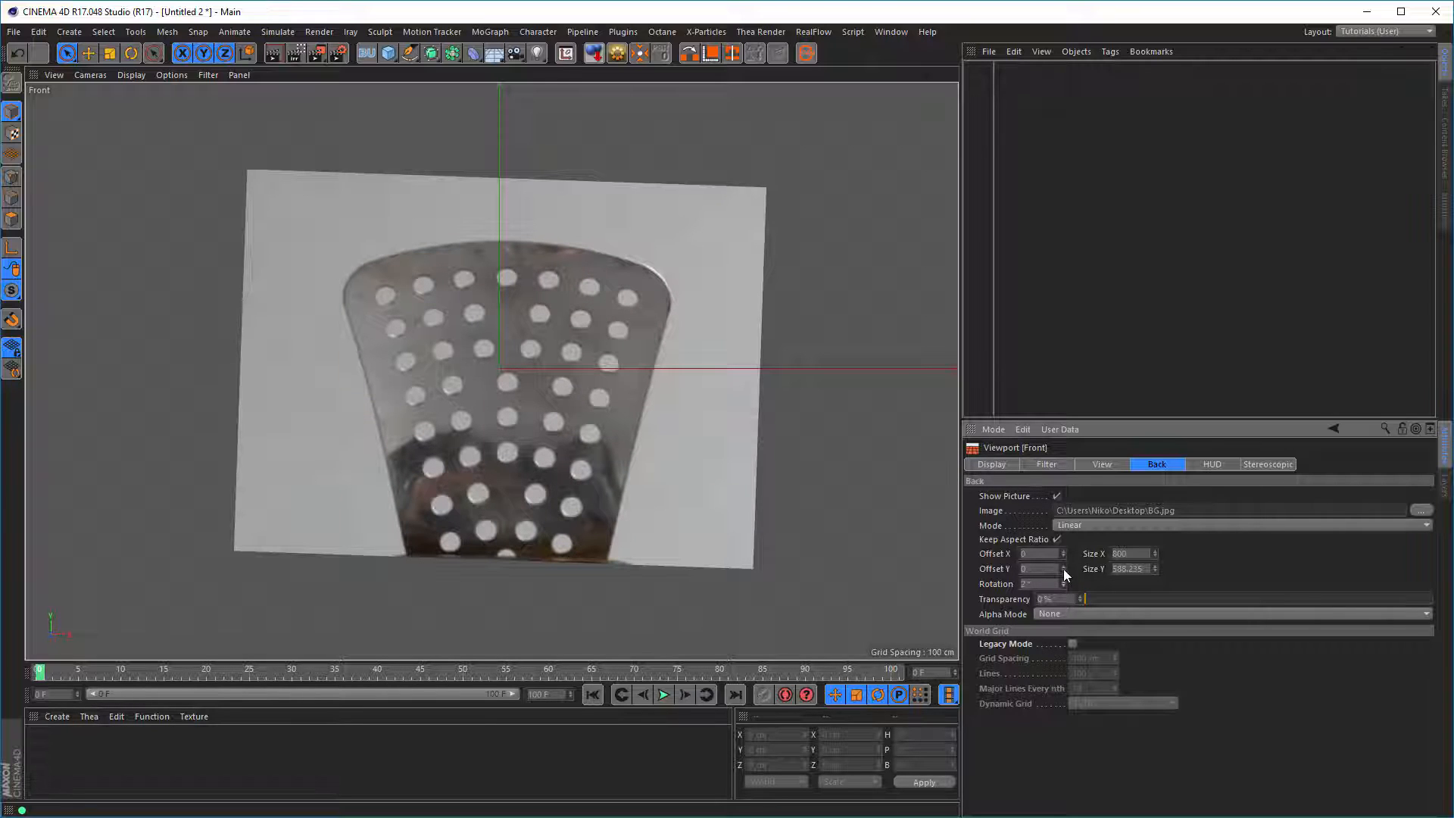
{"action": "mouse_move", "coordinate": [1064, 570]}
{"action": "left_mouse_down"}
{"action": "mouse_move", "coordinate": [1064, 523]}
{"action": "mouse_move", "coordinate": [1064, 564]}
{"action": "left_mouse_up"}
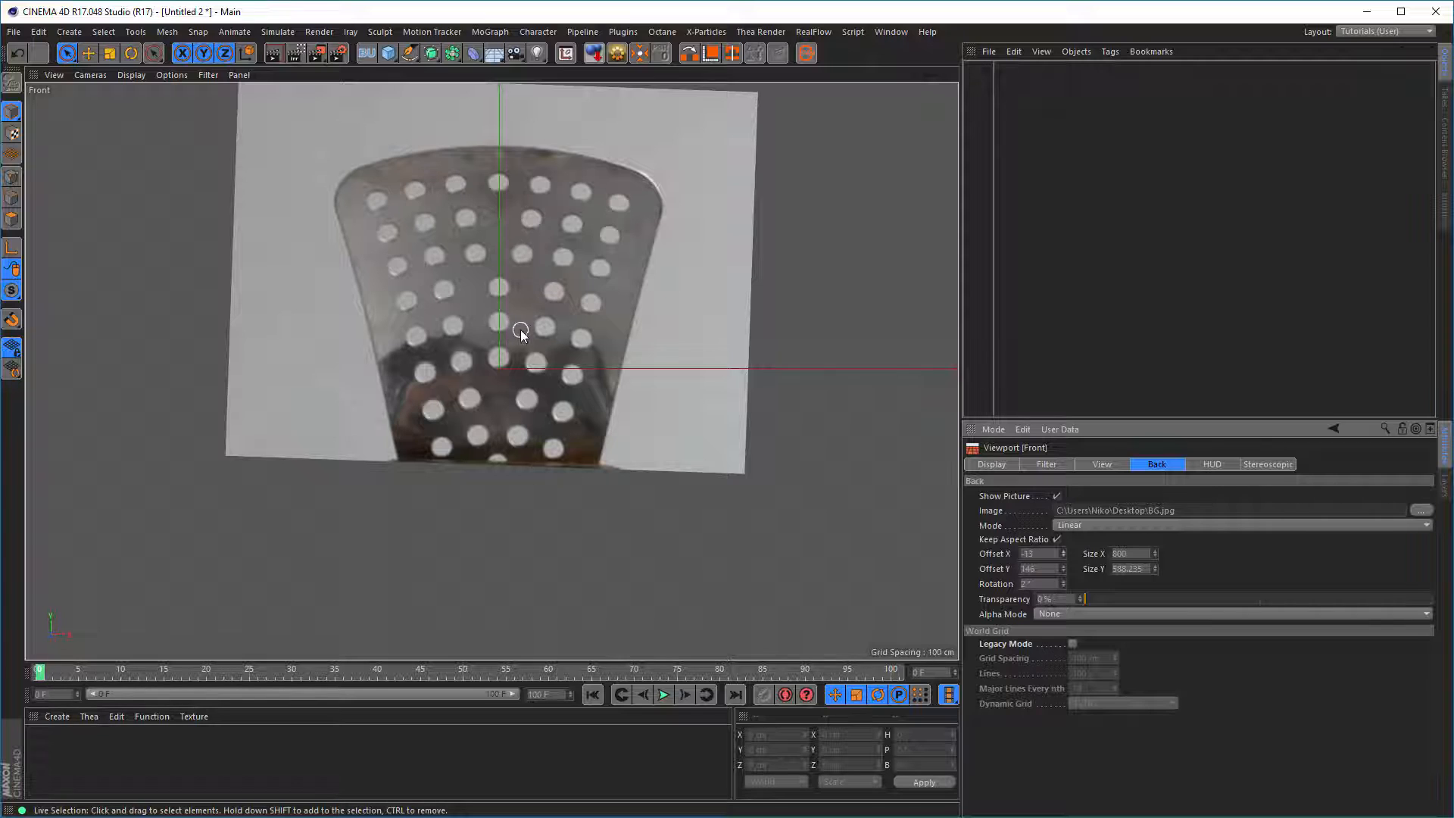
{"action": "middle_click_drag", "start_coordinate": [525, 349], "coordinate": [532, 415], "text": "alt"}
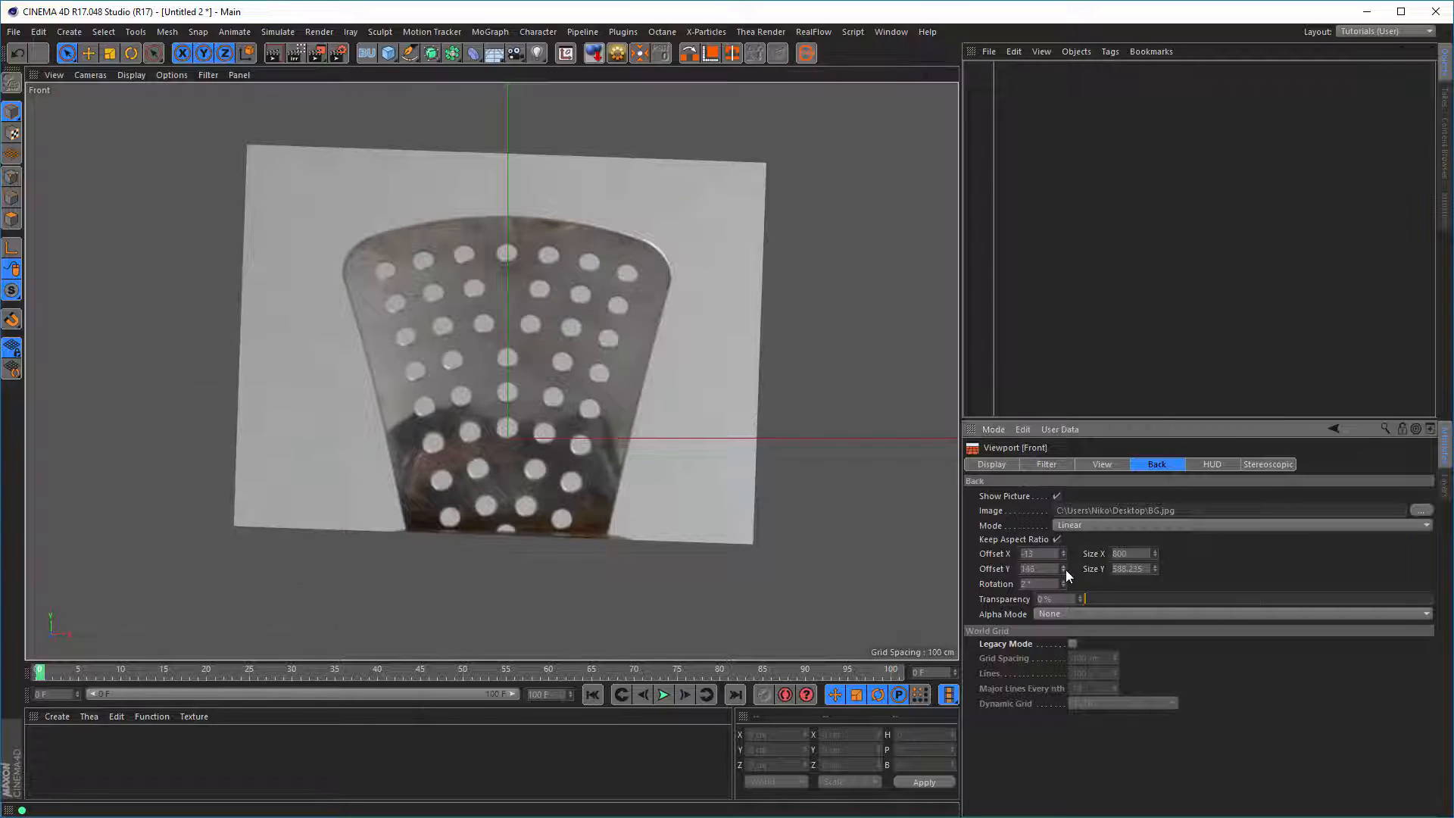
{"action": "left_click_drag", "start_coordinate": [1064, 570], "coordinate": [1063, 640]}
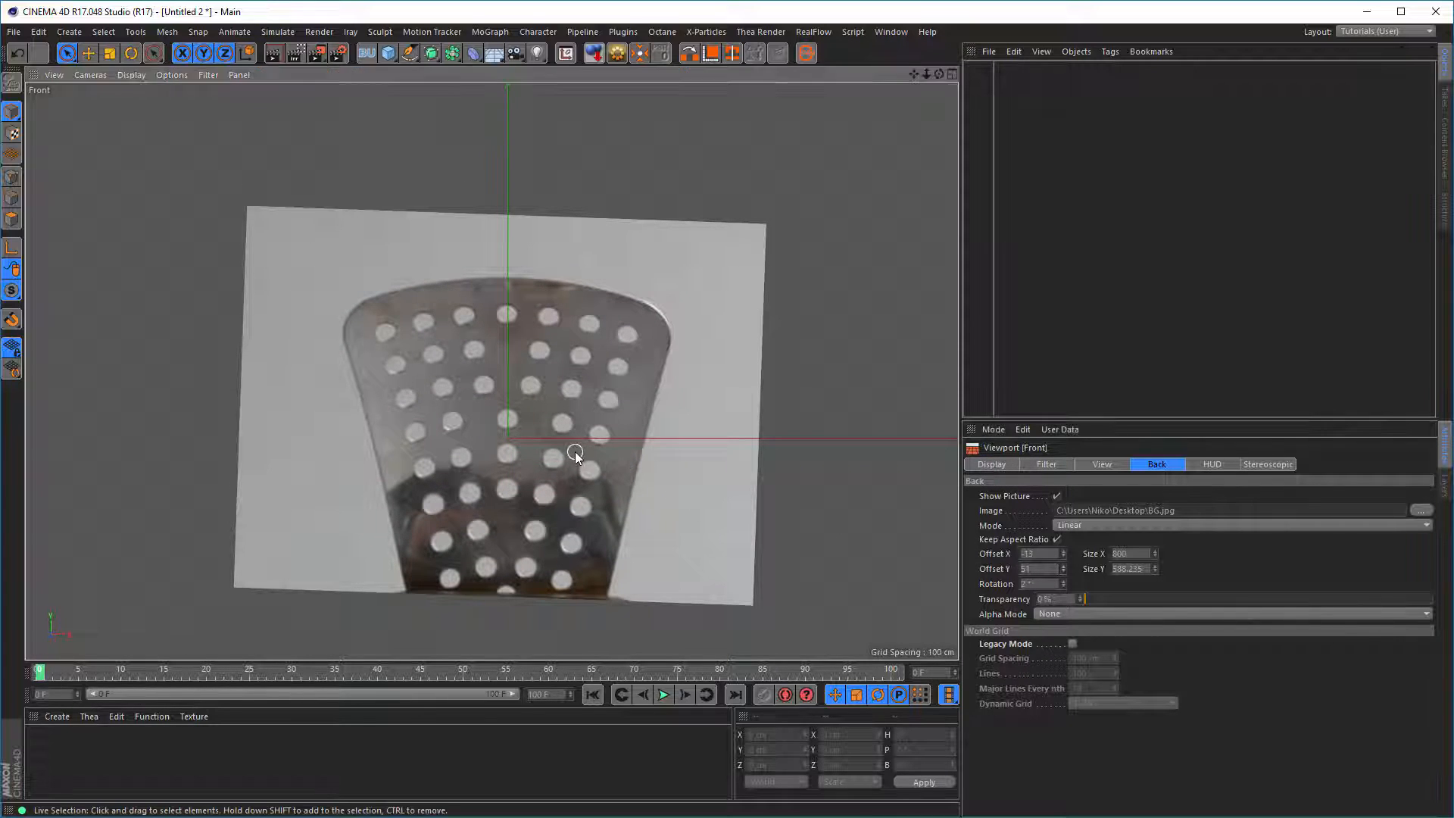
Start a Bezier spline below the blade's lower-left corner, tracing up the left edge and around the upper-left corner.
{"action": "middle_click_drag", "start_coordinate": [575, 452], "coordinate": [565, 383]}
{"action": "scroll", "coordinate": [557, 371], "scroll_direction": "up", "scroll_amount": 3}
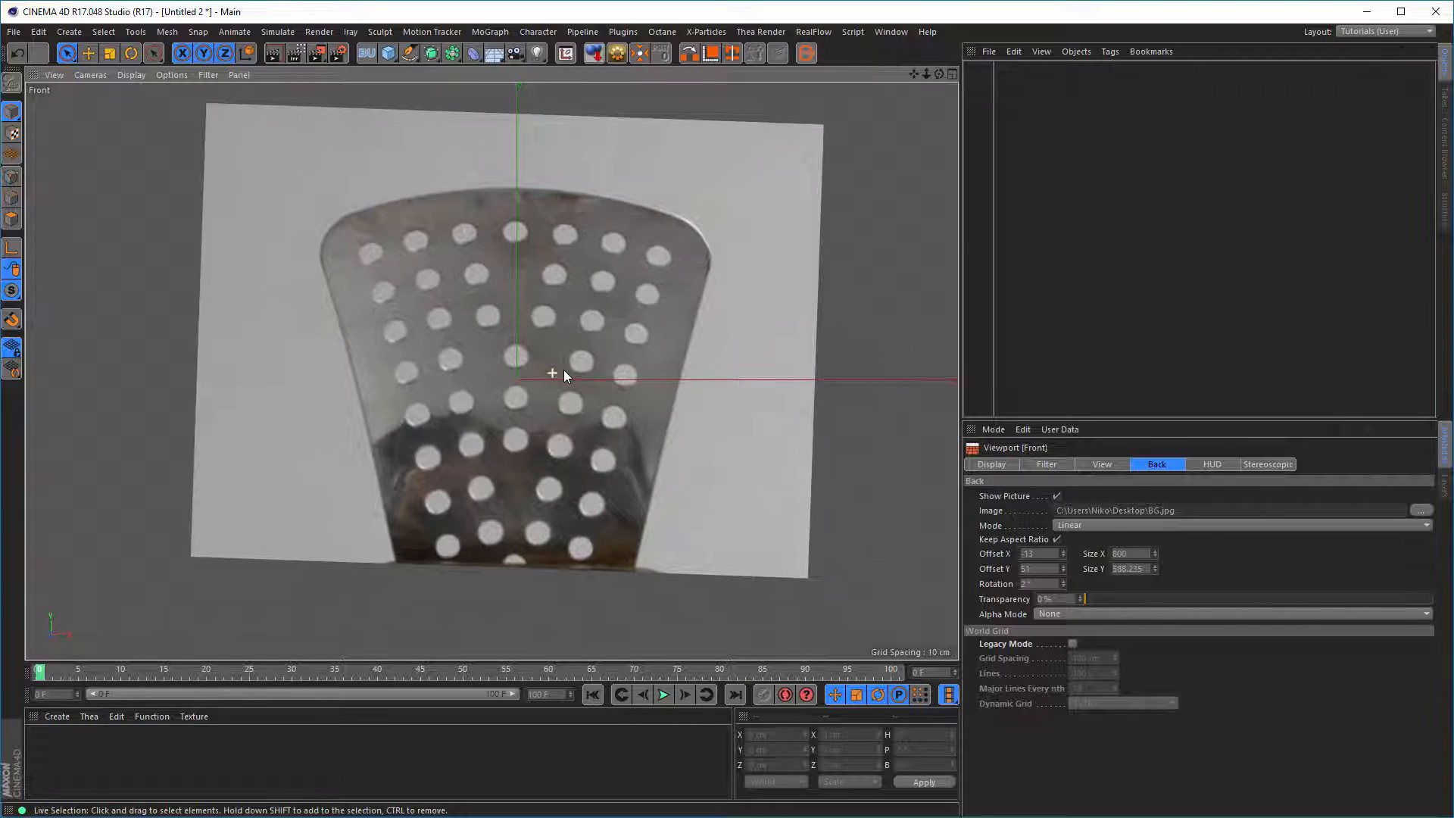
{"action": "scroll", "coordinate": [565, 371], "scroll_direction": "up", "scroll_amount": 1}
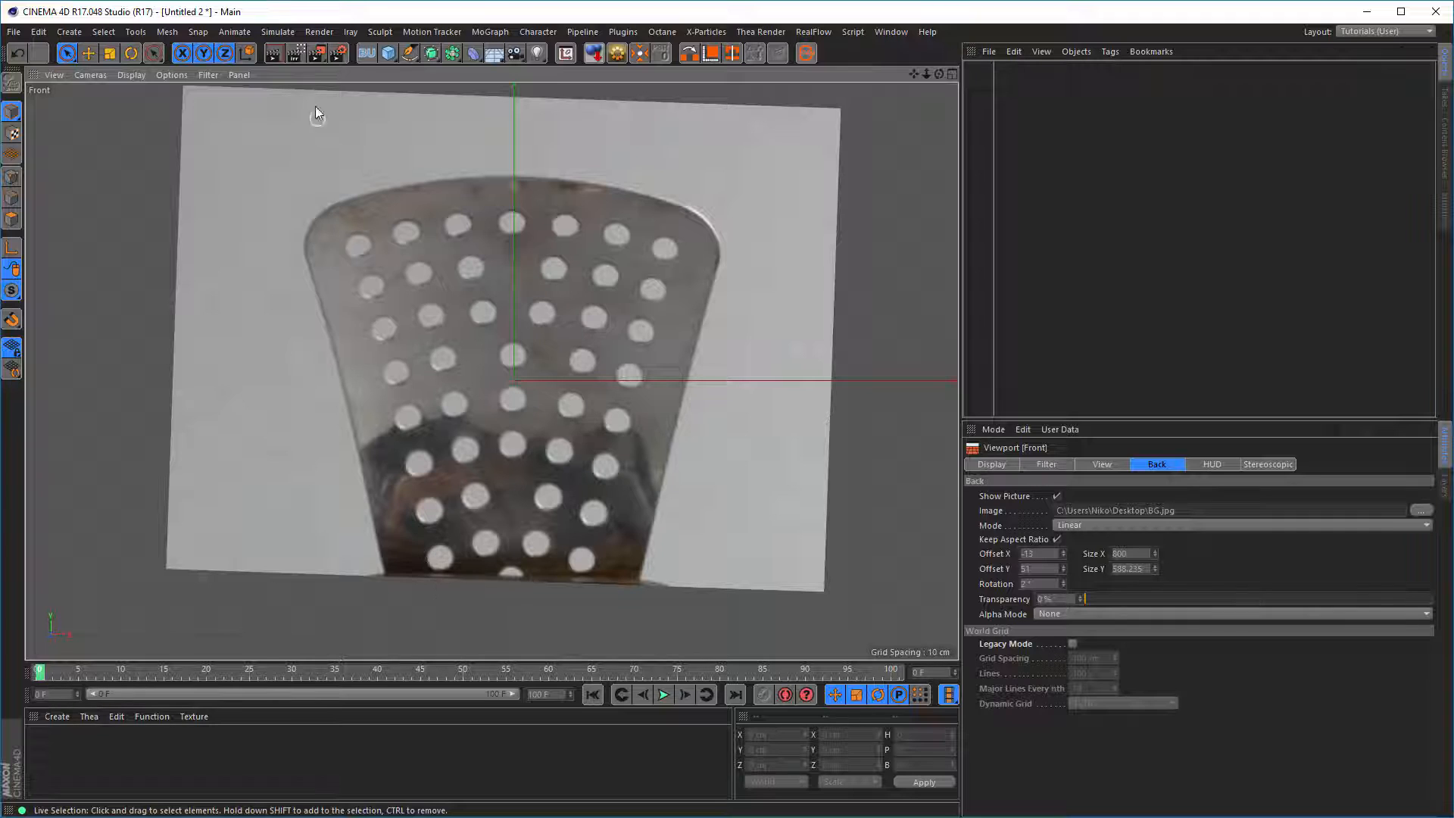
{"action": "left_click", "coordinate": [410, 52]}
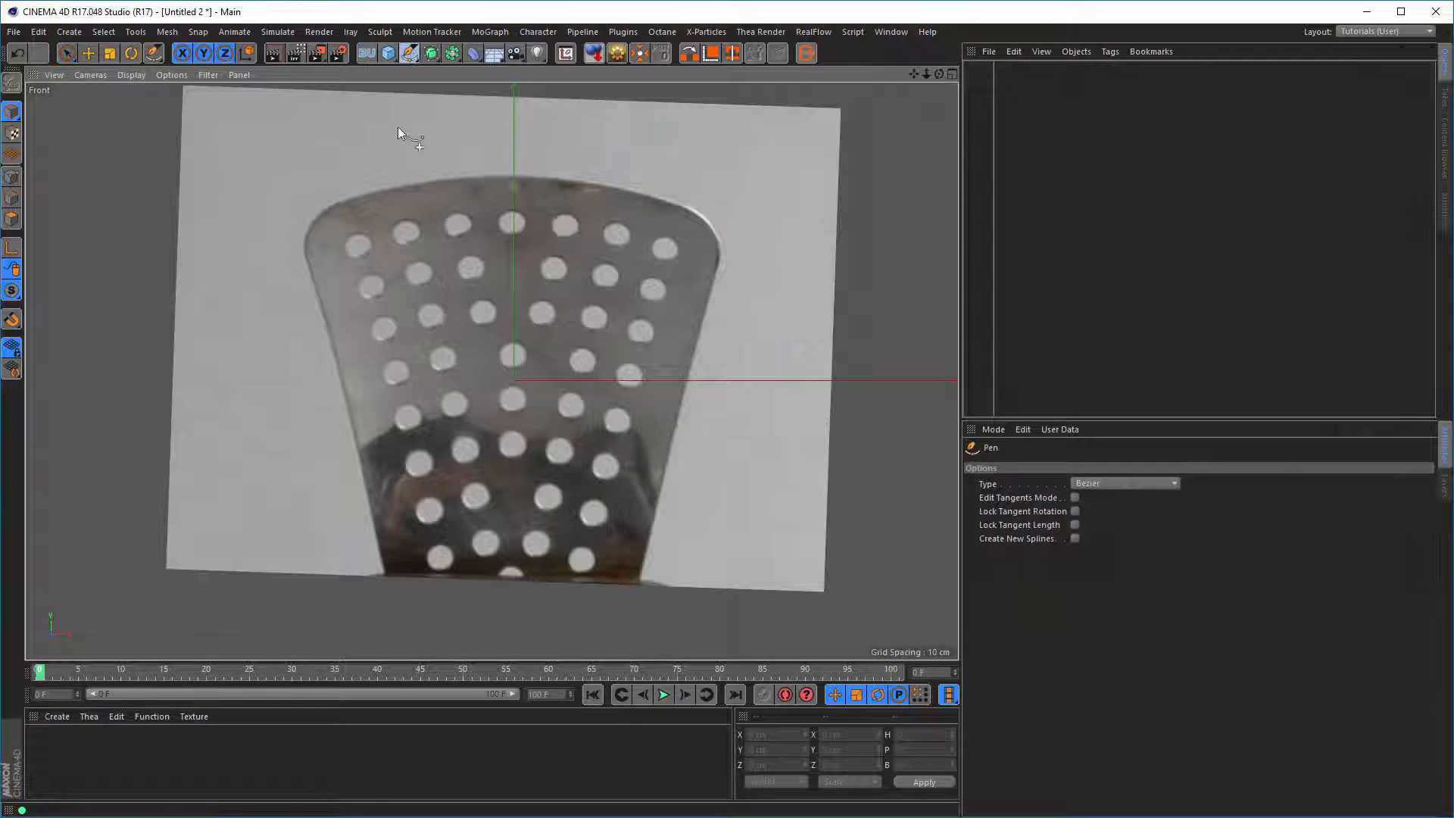
{"action": "left_click", "coordinate": [392, 602]}
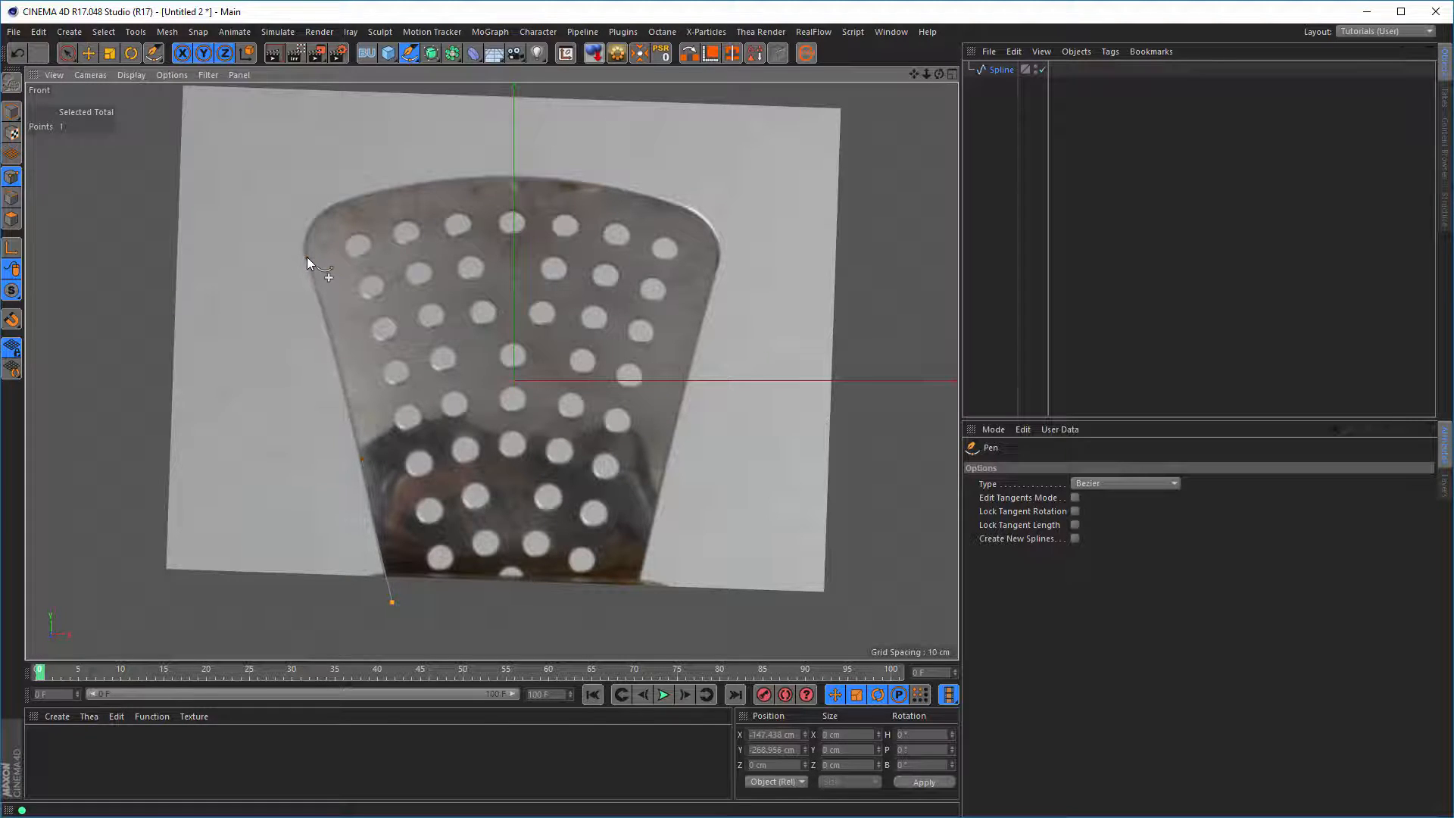
{"action": "left_click", "coordinate": [306, 258]}
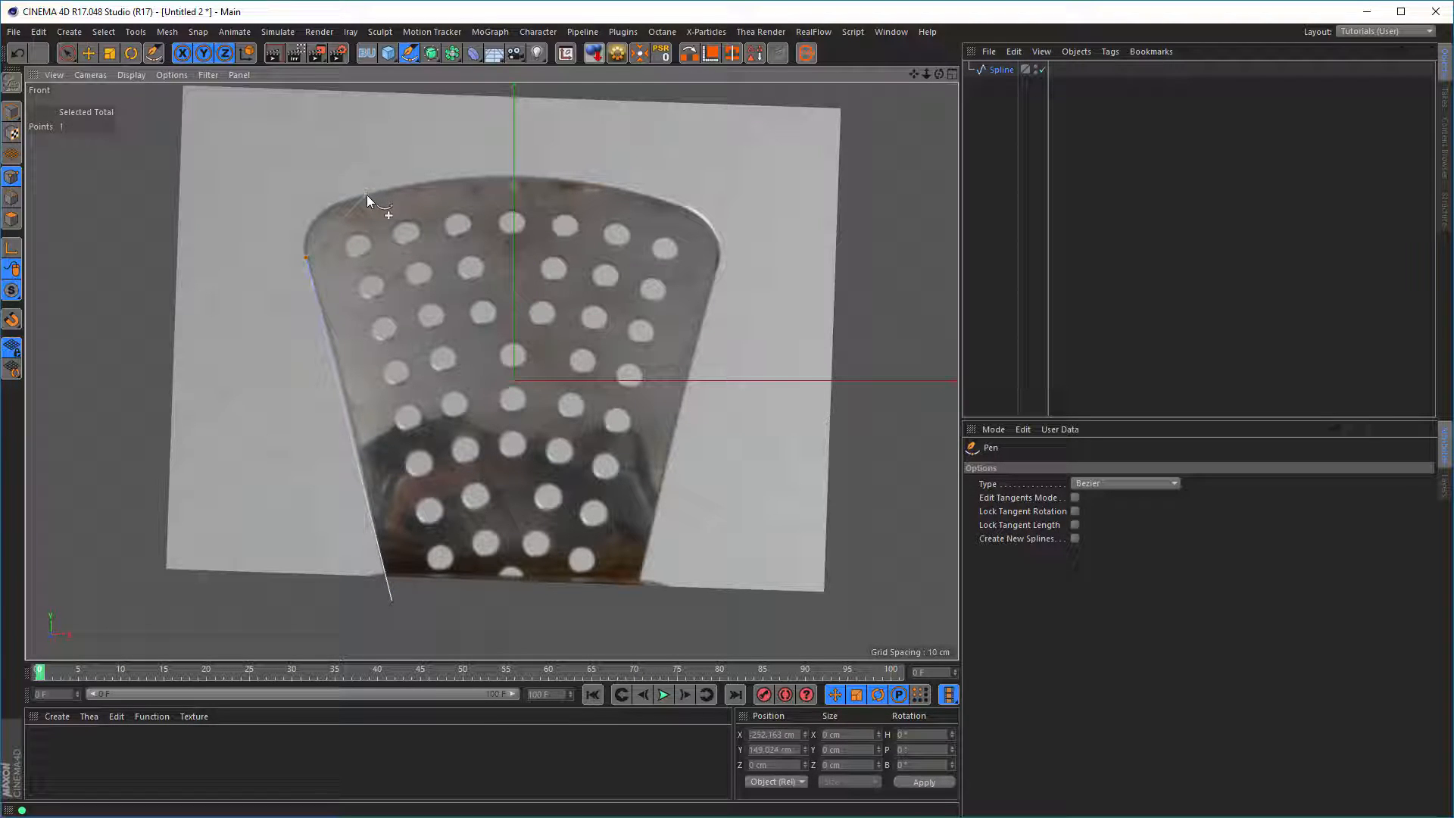
{"action": "left_click_drag", "start_coordinate": [367, 194], "coordinate": [425, 180]}
Continue the outline over the blade's top edge and down its right side to the bottom, and close the spline.
{"action": "left_click", "coordinate": [513, 176]}
{"action": "left_click_drag", "start_coordinate": [516, 176], "coordinate": [543, 176]}
{"action": "left_click_drag", "start_coordinate": [676, 202], "coordinate": [682, 208]}
{"action": "left_click_drag", "start_coordinate": [676, 203], "coordinate": [716, 219]}
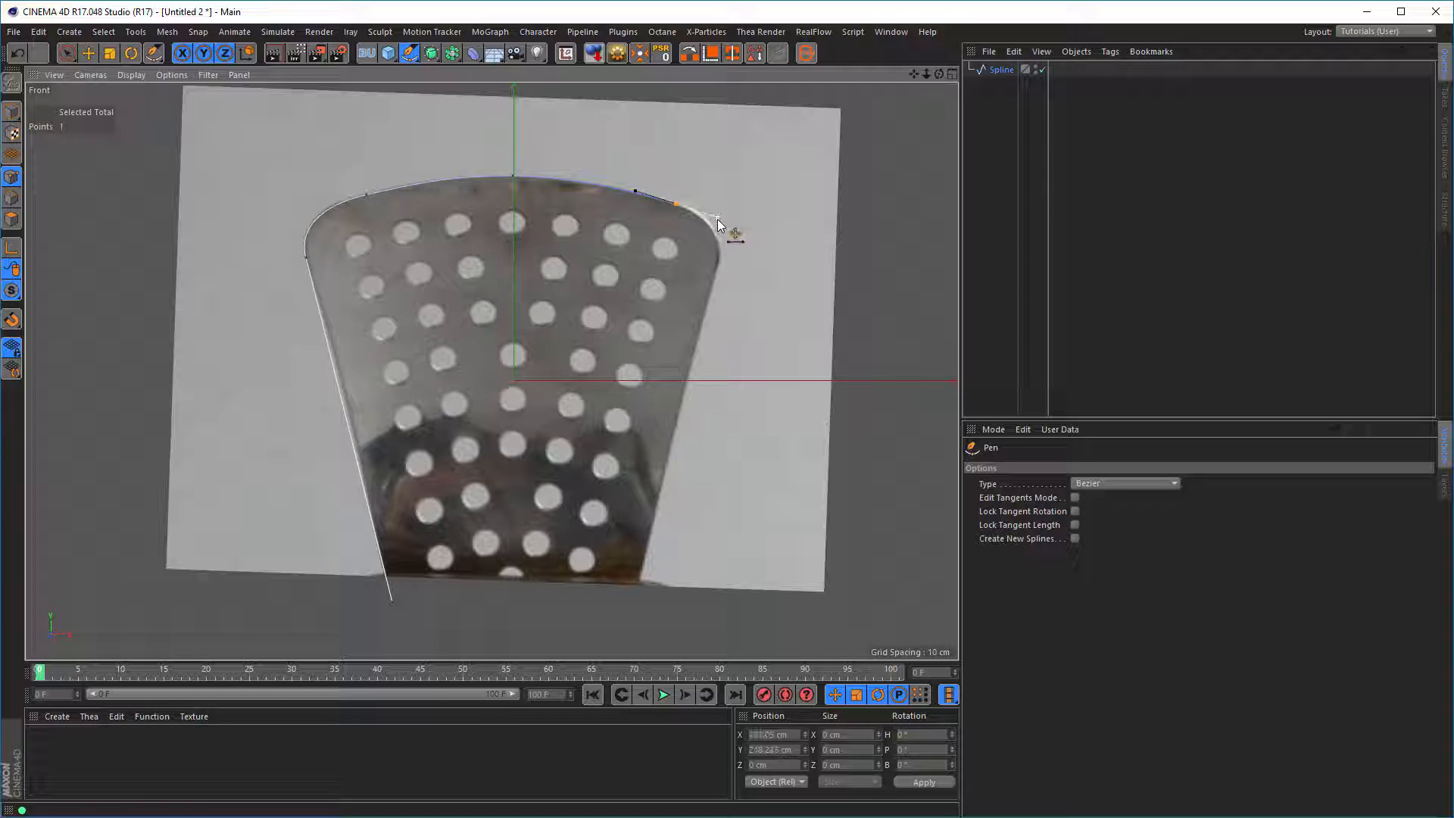
{"action": "left_click", "coordinate": [720, 262]}
{"action": "left_click", "coordinate": [634, 606]}
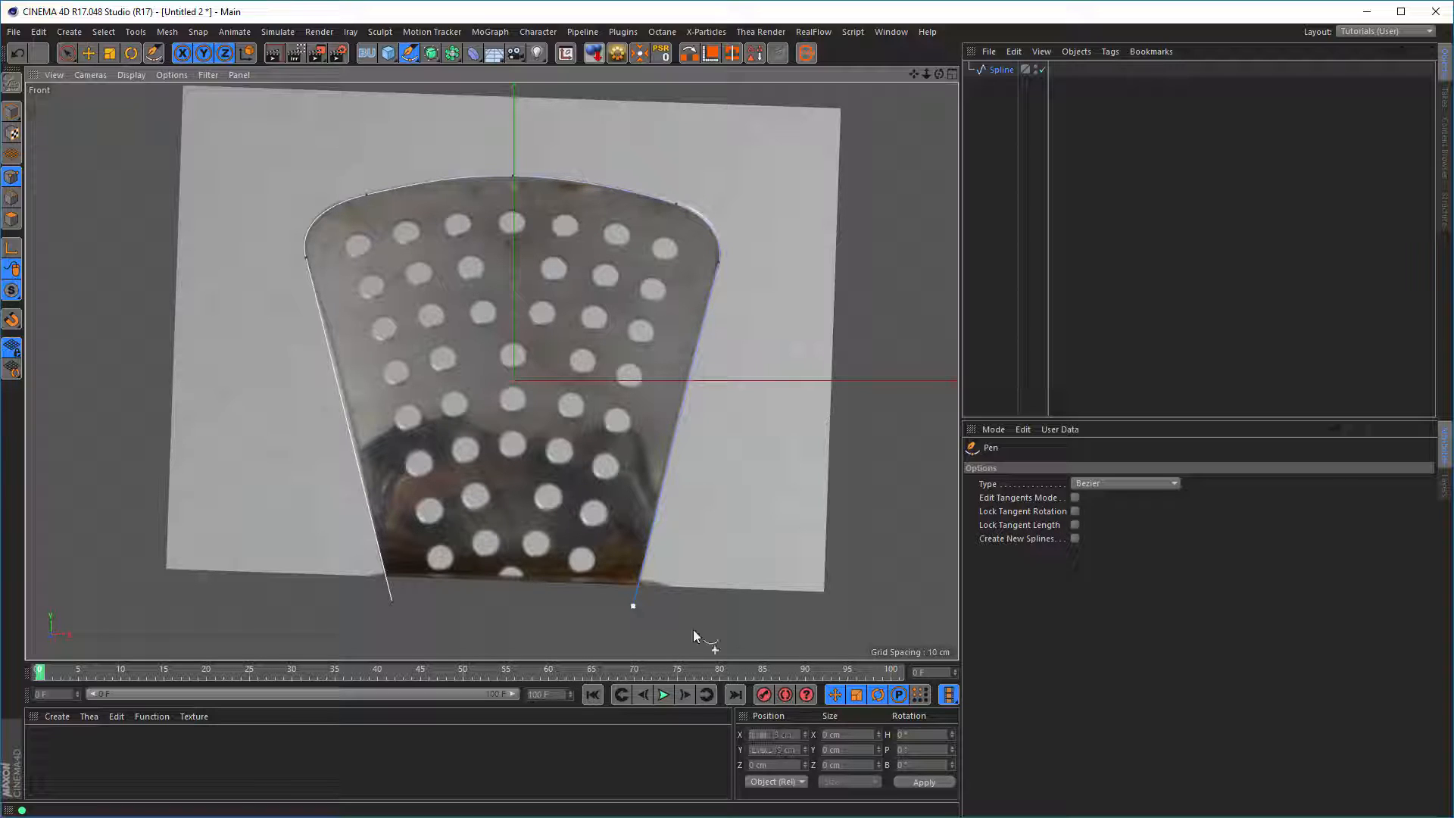
{"action": "left_click", "coordinate": [1001, 70]}
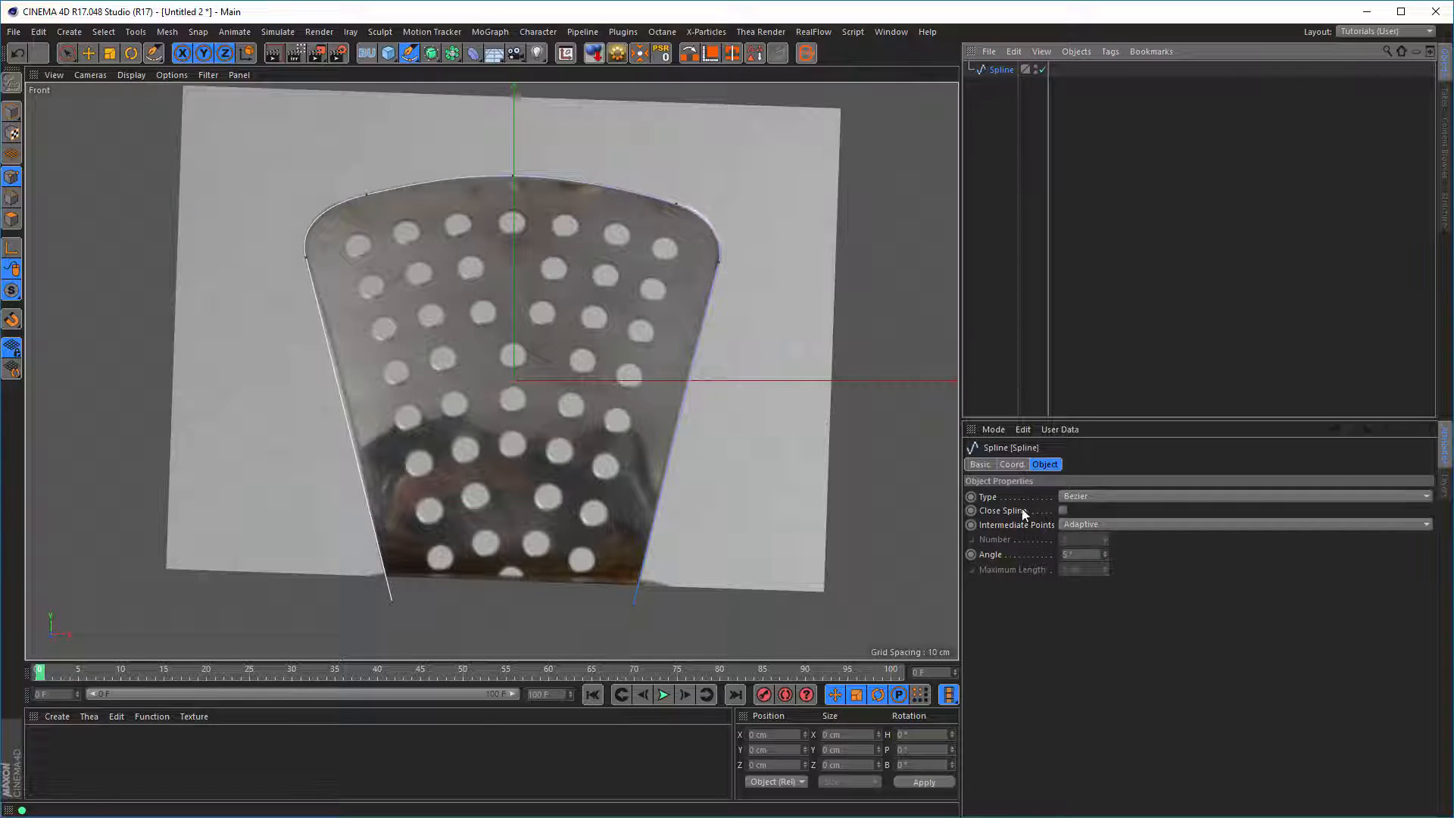
{"action": "left_click", "coordinate": [1064, 509]}
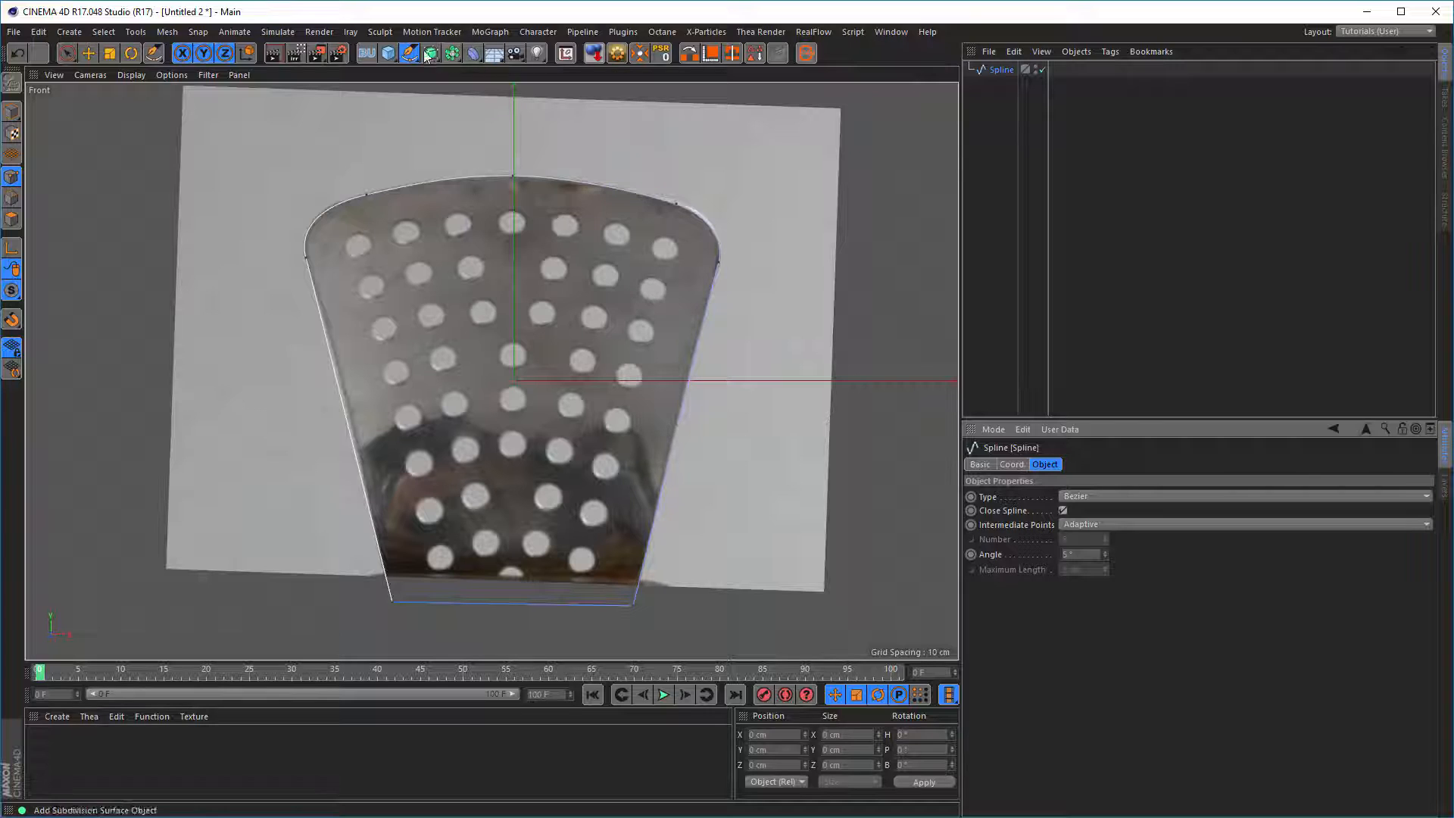
Add a circle spline, scale it down to the size of a hole, and place it on the blade's upper-left hole.
{"action": "mouse_move", "coordinate": [409, 53]}
{"action": "left_mouse_down"}
{"action": "mouse_move", "coordinate": [473, 148]}
{"action": "mouse_move", "coordinate": [579, 103]}
{"action": "left_mouse_up"}
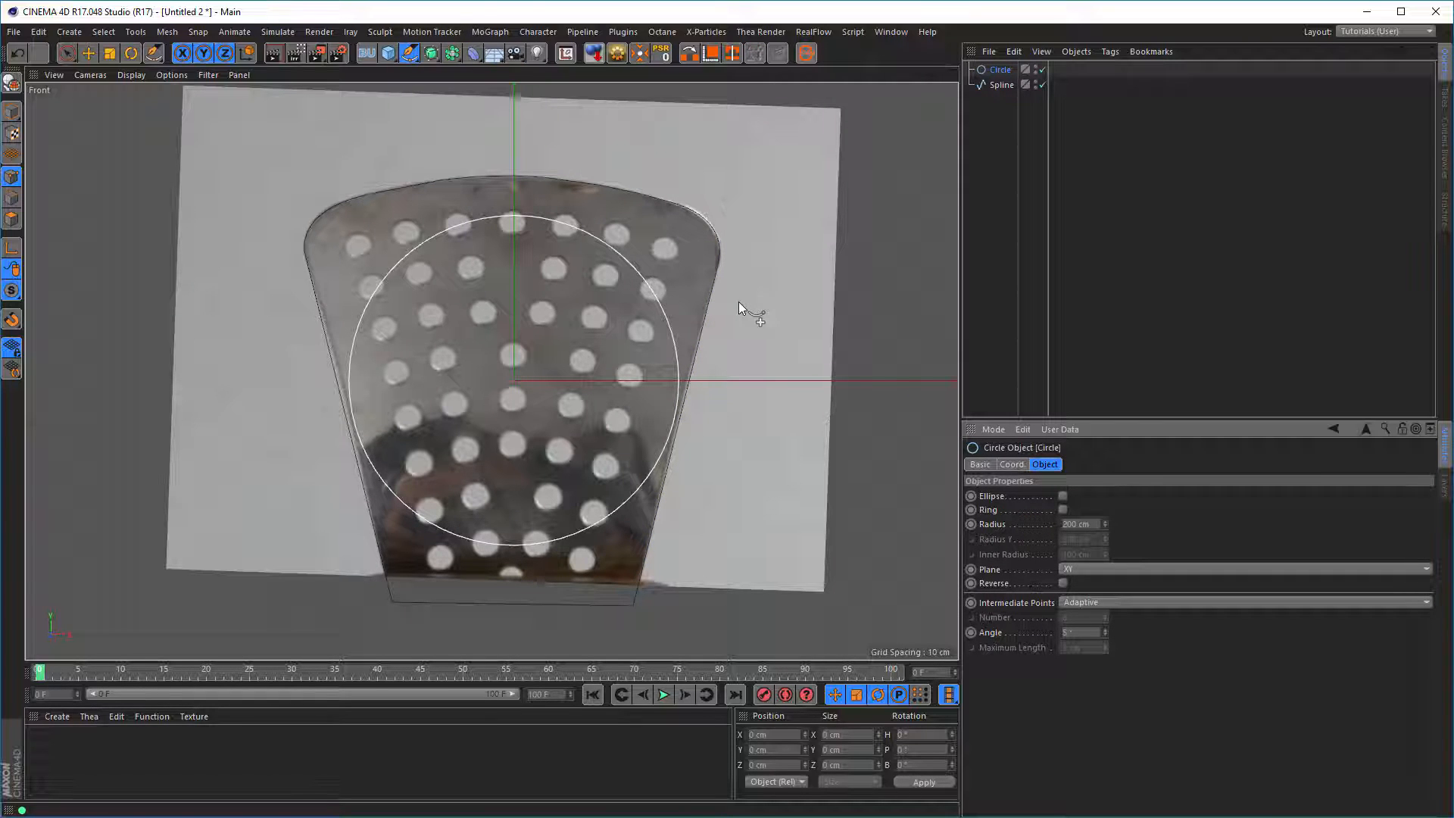
{"action": "key", "text": "t"}
{"action": "left_click_drag", "start_coordinate": [738, 308], "coordinate": [289, 528]}
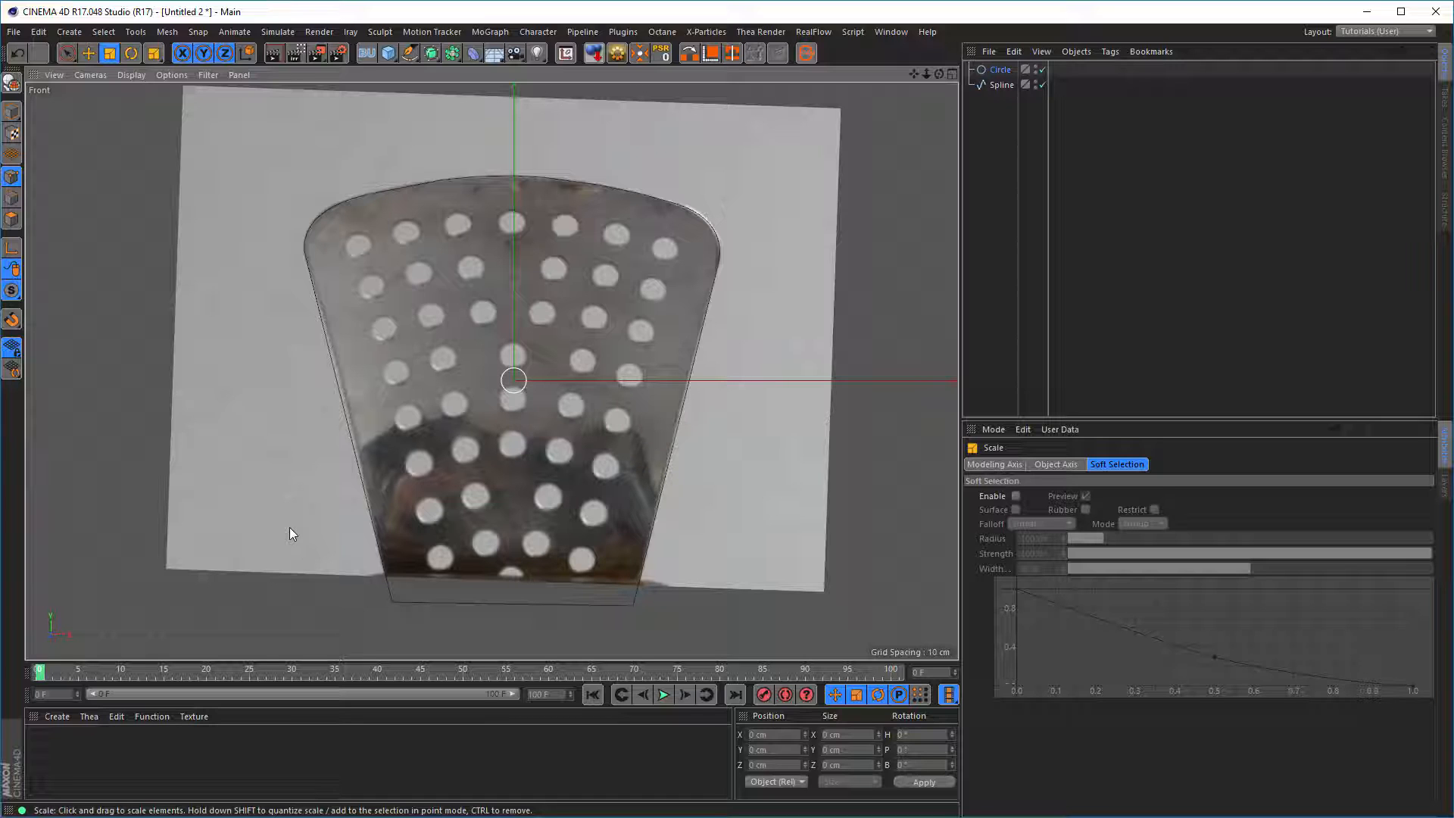
{"action": "left_click", "coordinate": [86, 52]}
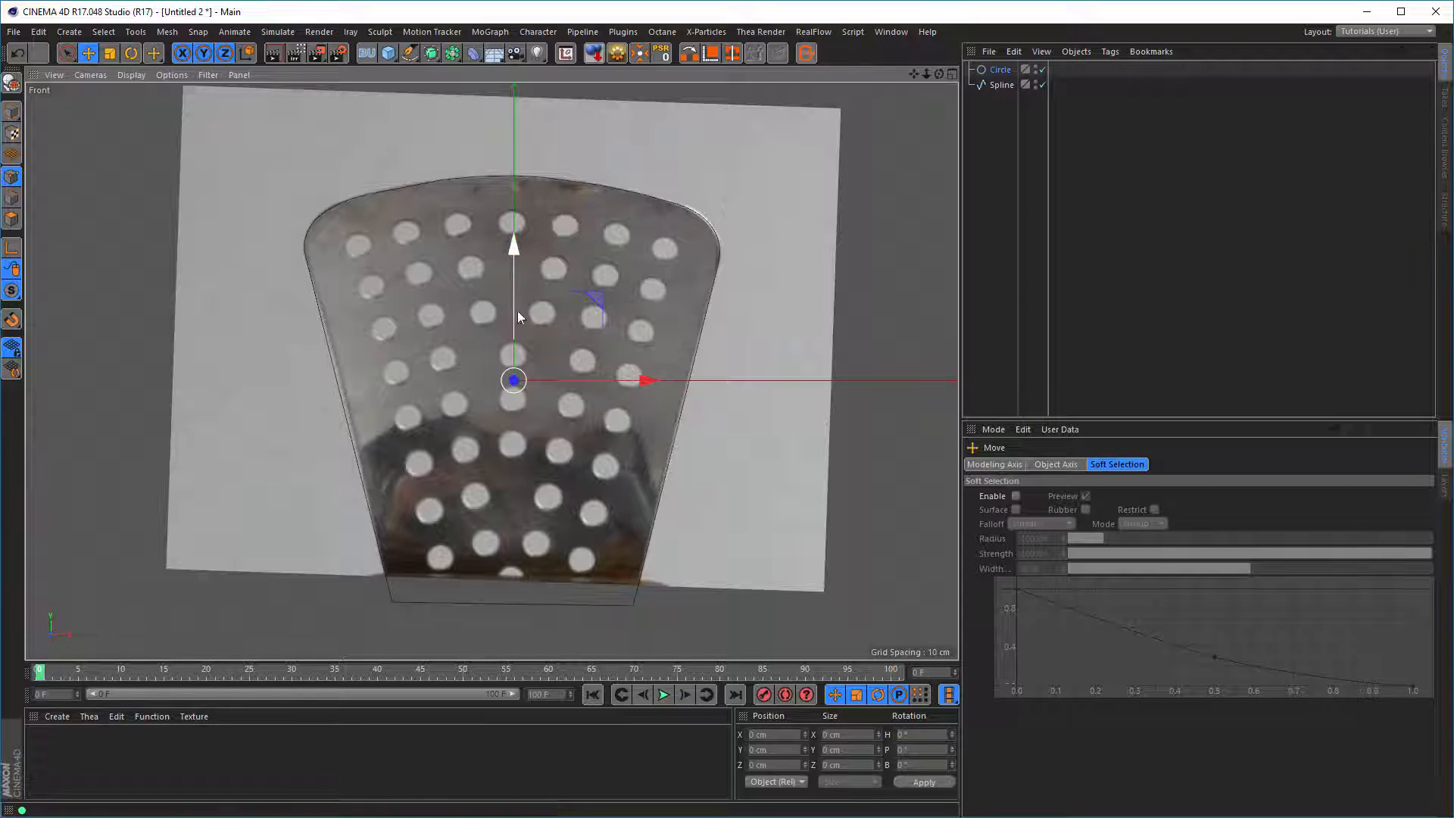
{"action": "left_click_drag", "start_coordinate": [598, 297], "coordinate": [443, 161]}
{"action": "left_click_drag", "start_coordinate": [442, 160], "coordinate": [443, 162]}
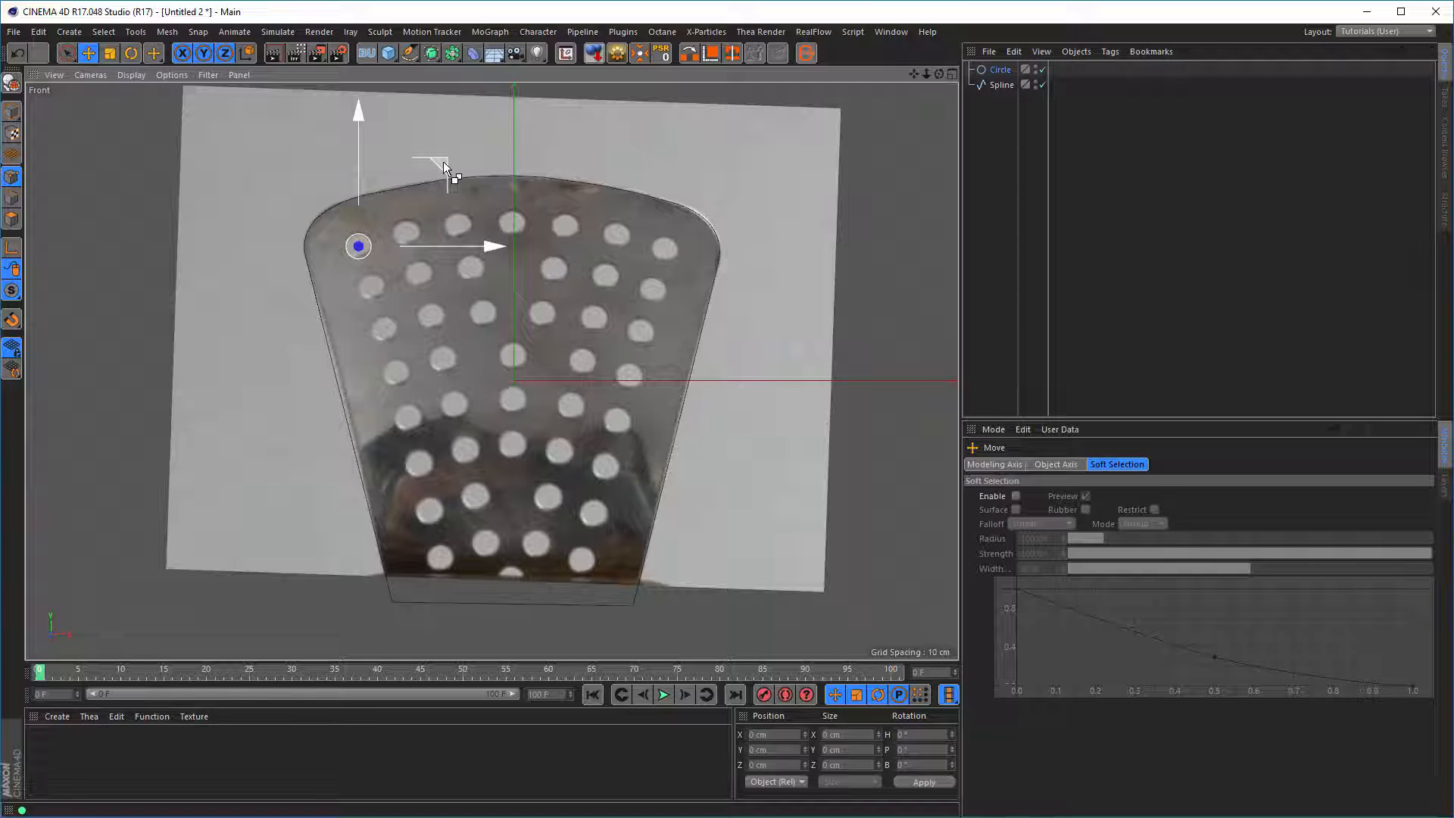
Duplicate the circle onto all the remaining holes of the blade in the reference picture.
{"action": "left_click_drag", "start_coordinate": [443, 162], "coordinate": [525, 472]}
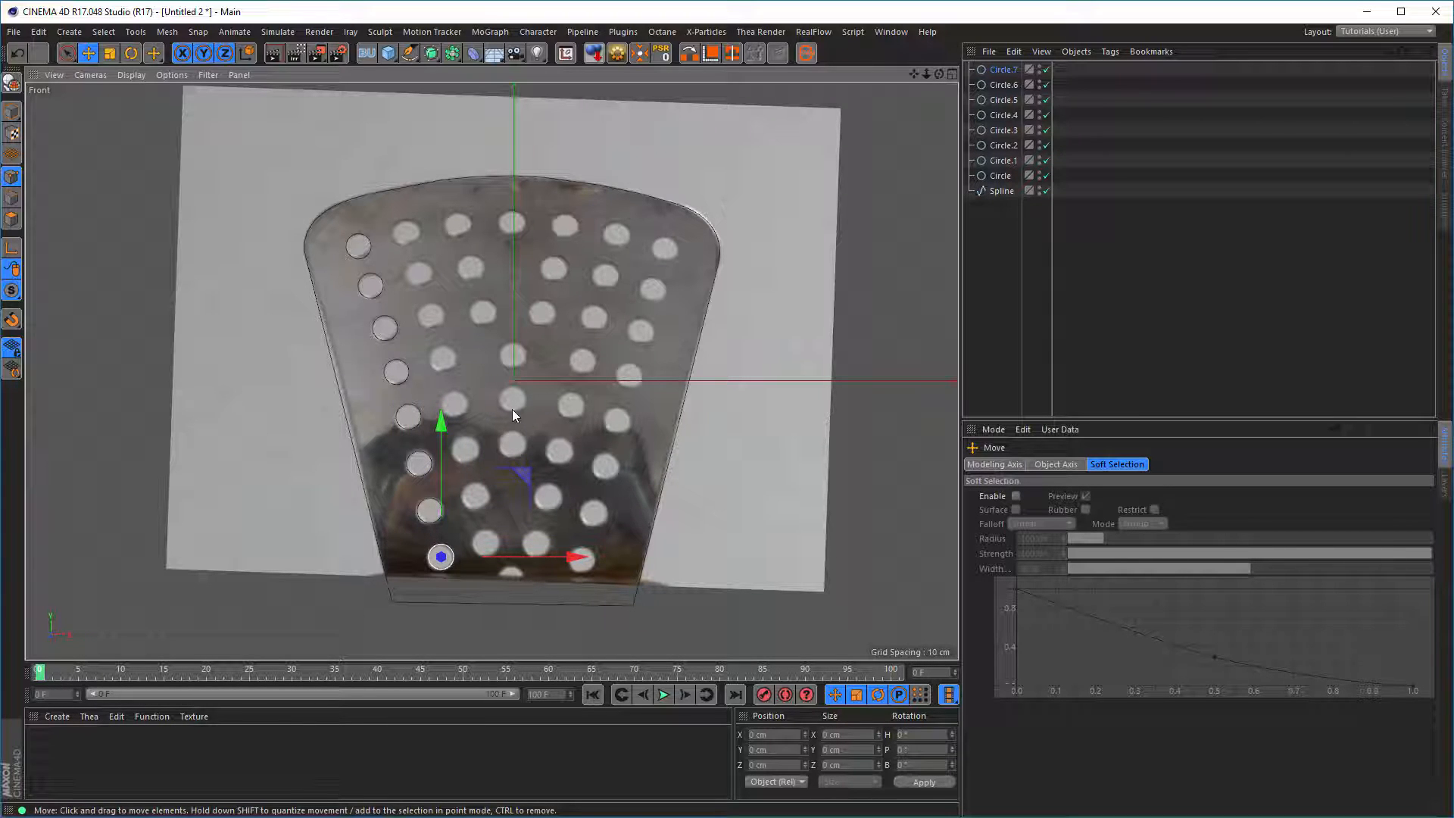
{"action": "left_click_drag", "start_coordinate": [528, 471], "coordinate": [616, 454], "text": "ctrl"}
{"action": "left_click_drag", "start_coordinate": [616, 455], "coordinate": [598, 268], "text": "ctrl"}
{"action": "left_click", "coordinate": [664, 473], "text": "ctrl"}
{"action": "left_click_drag", "start_coordinate": [599, 268], "coordinate": [598, 265], "text": "ctrl"}
{"action": "left_click_drag", "start_coordinate": [599, 265], "coordinate": [566, 225], "text": "ctrl"}
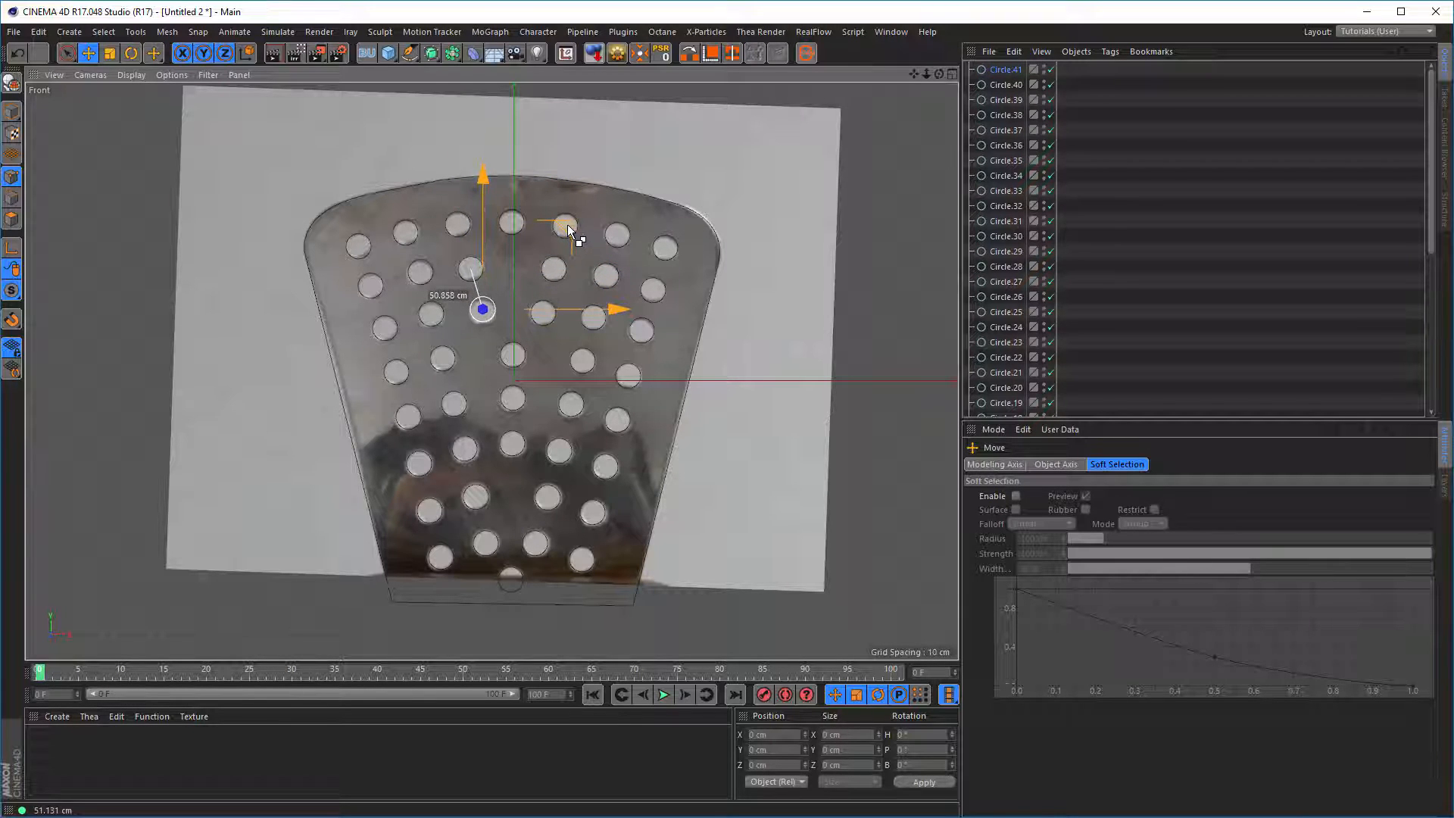
{"action": "left_click", "coordinate": [567, 224], "text": "ctrl"}
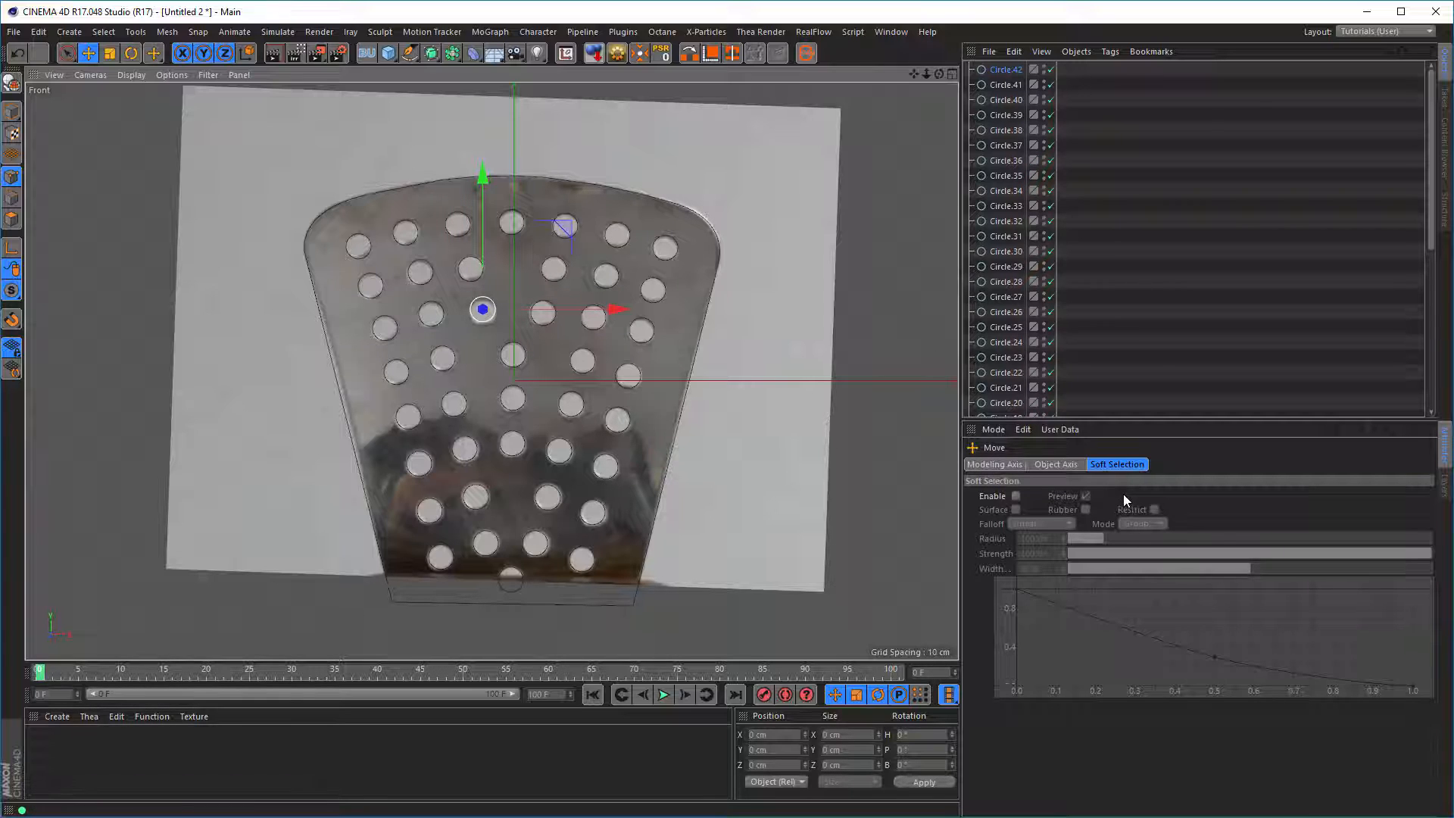
Hide the Front view's background picture and switch to the Perspective view.
{"action": "key", "text": "shift+v"}
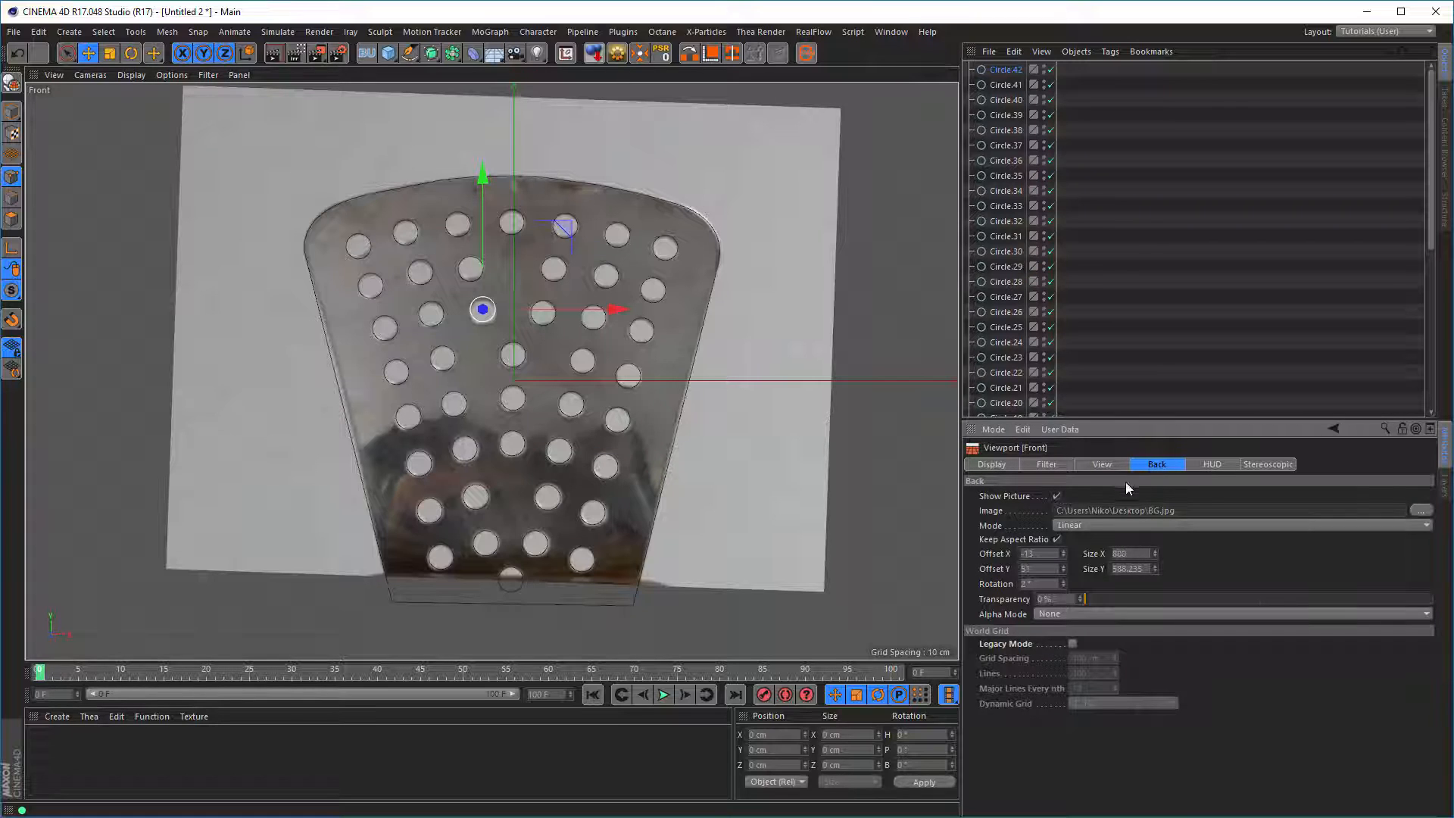
{"action": "left_click", "coordinate": [1058, 497]}
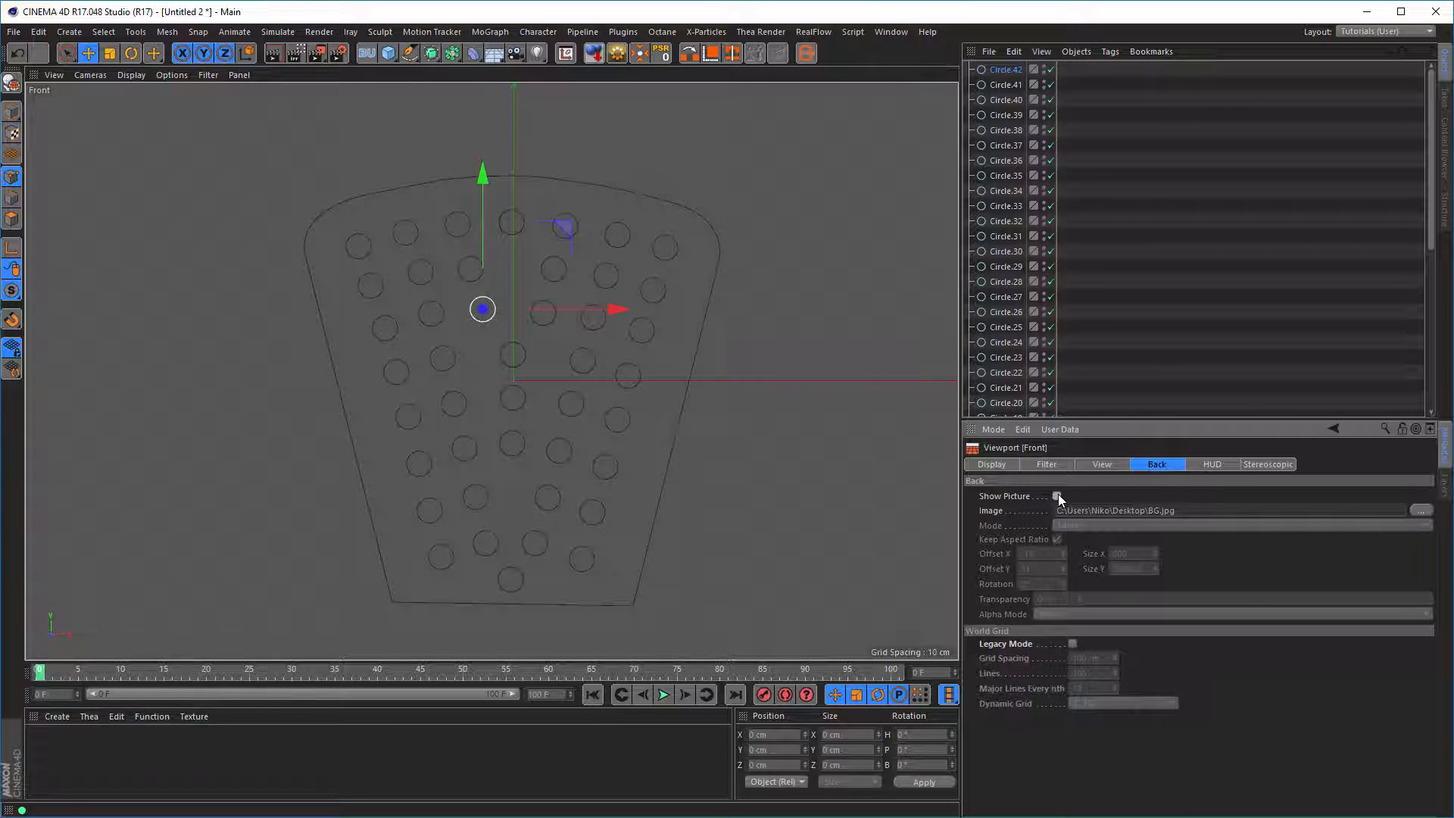
{"action": "left_click", "coordinate": [1058, 496]}
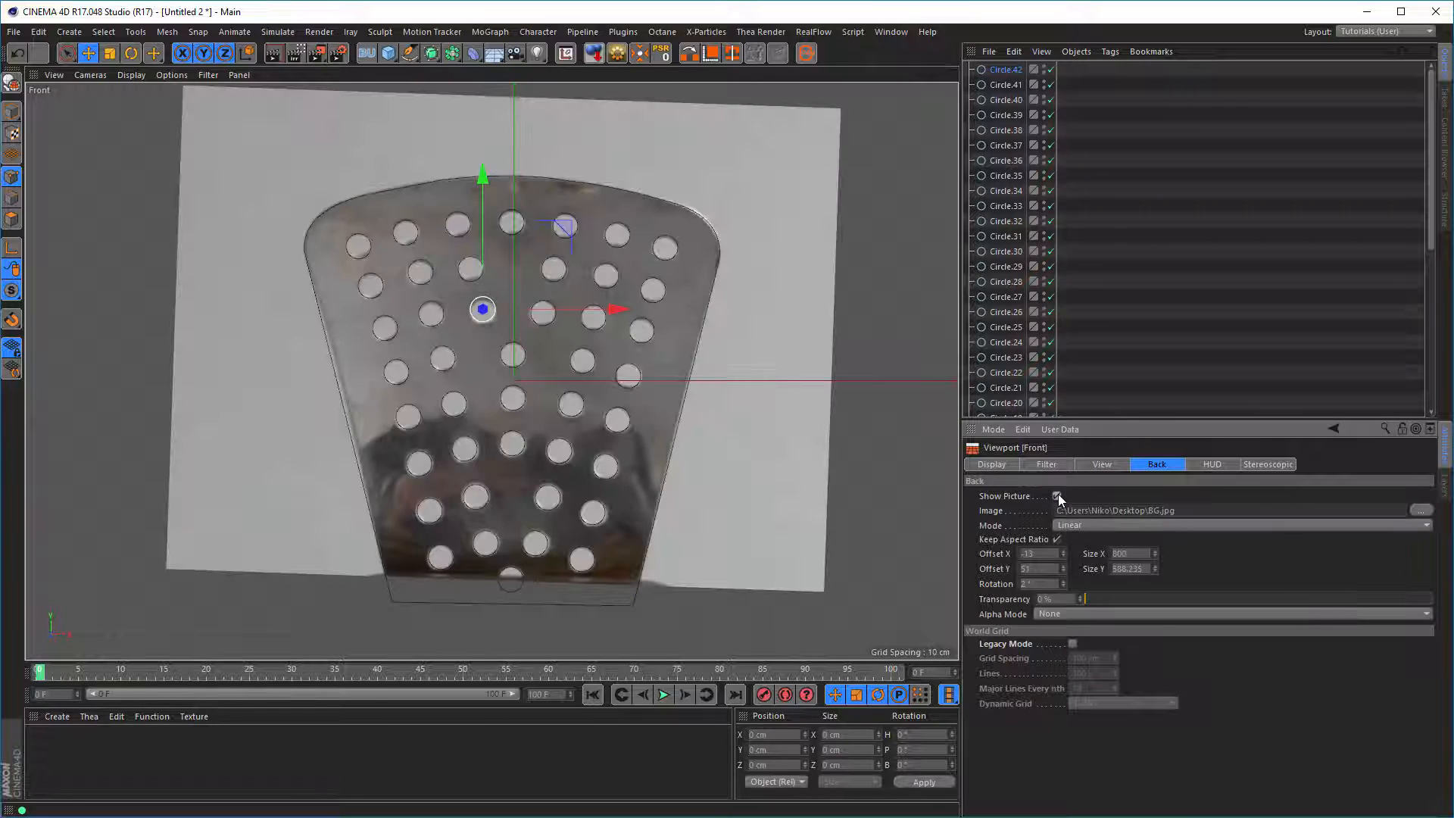
{"action": "left_click", "coordinate": [1058, 495]}
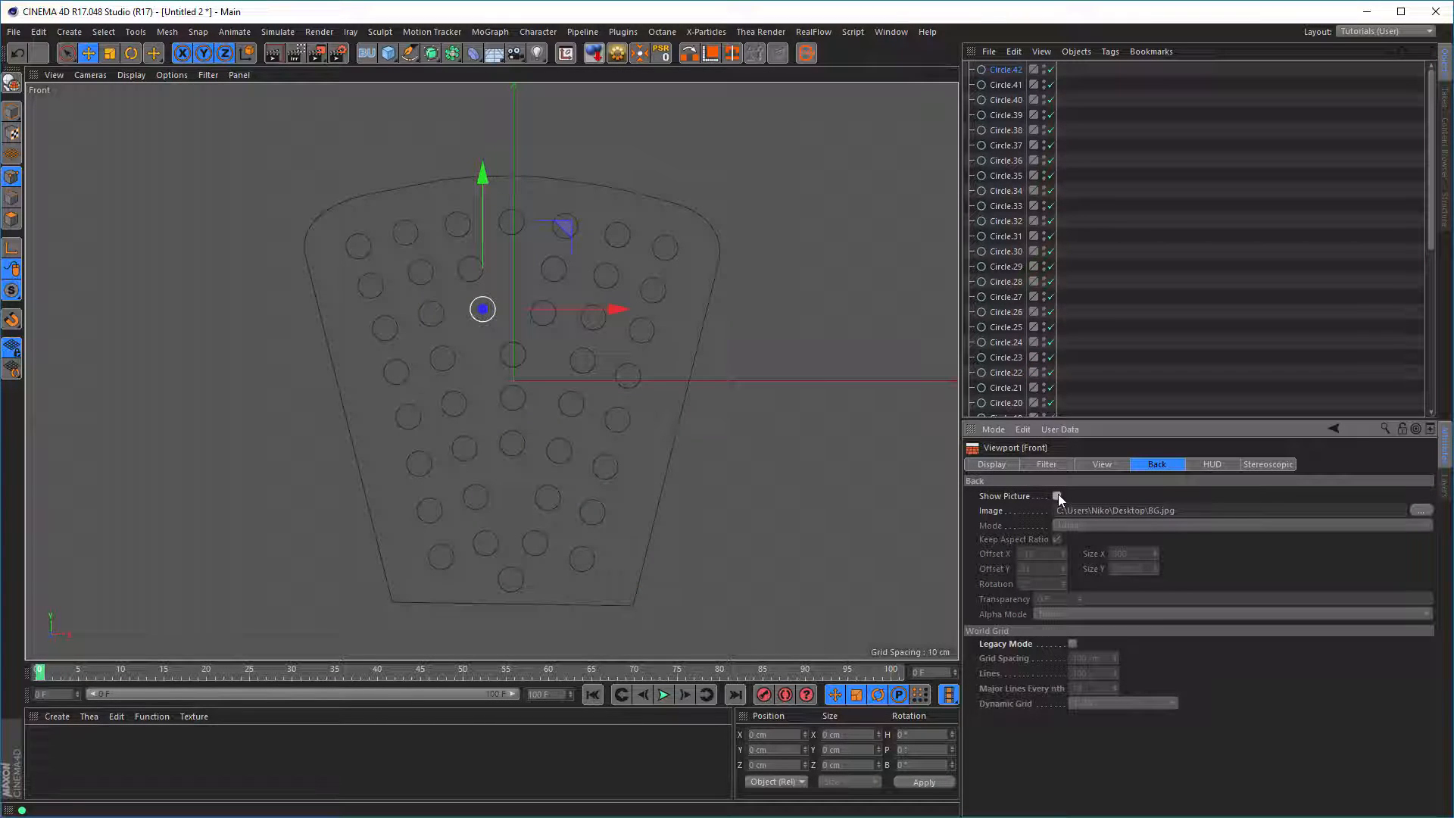
{"action": "left_click", "coordinate": [1058, 496]}
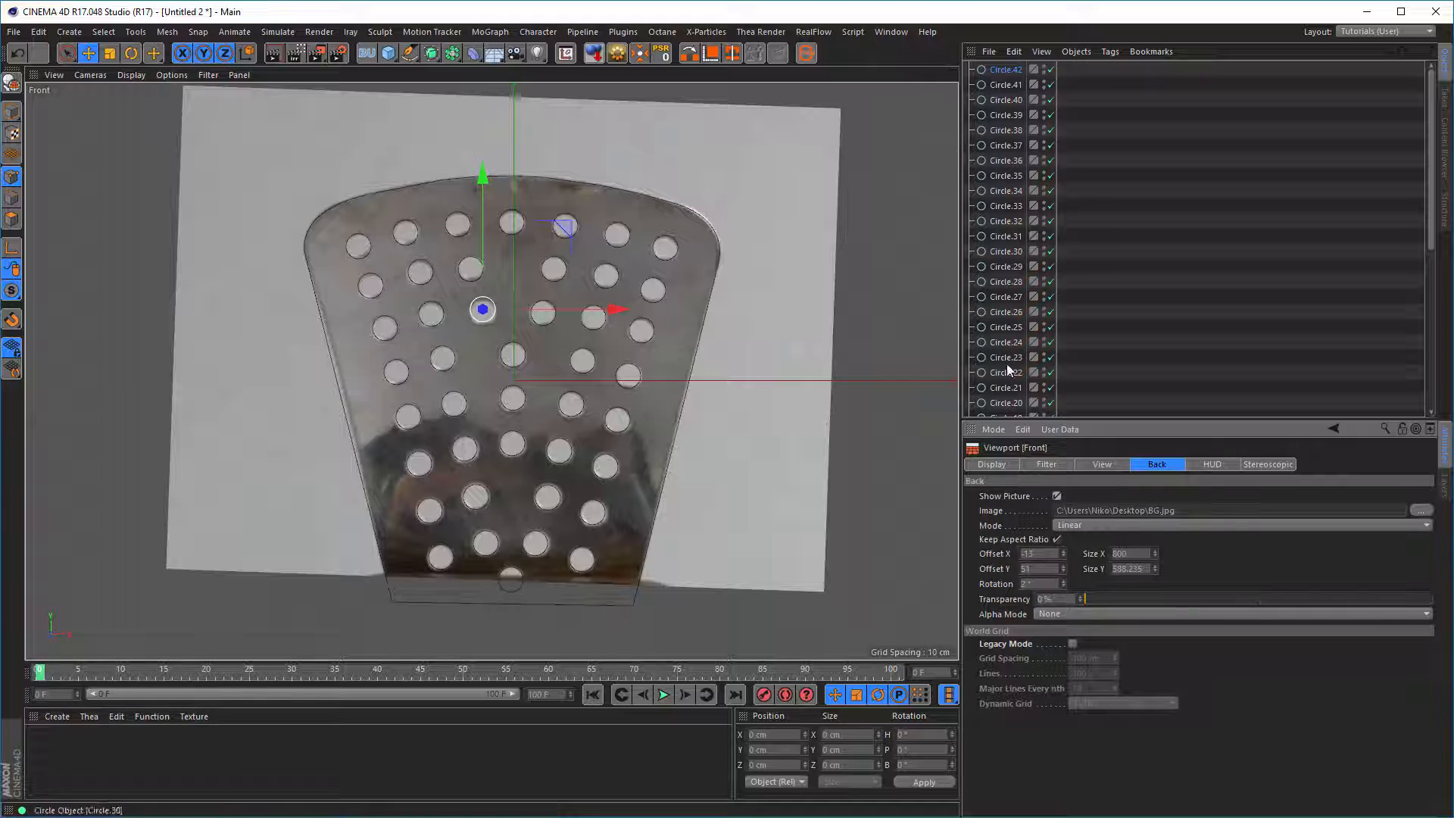
{"action": "left_click", "coordinate": [1057, 495]}
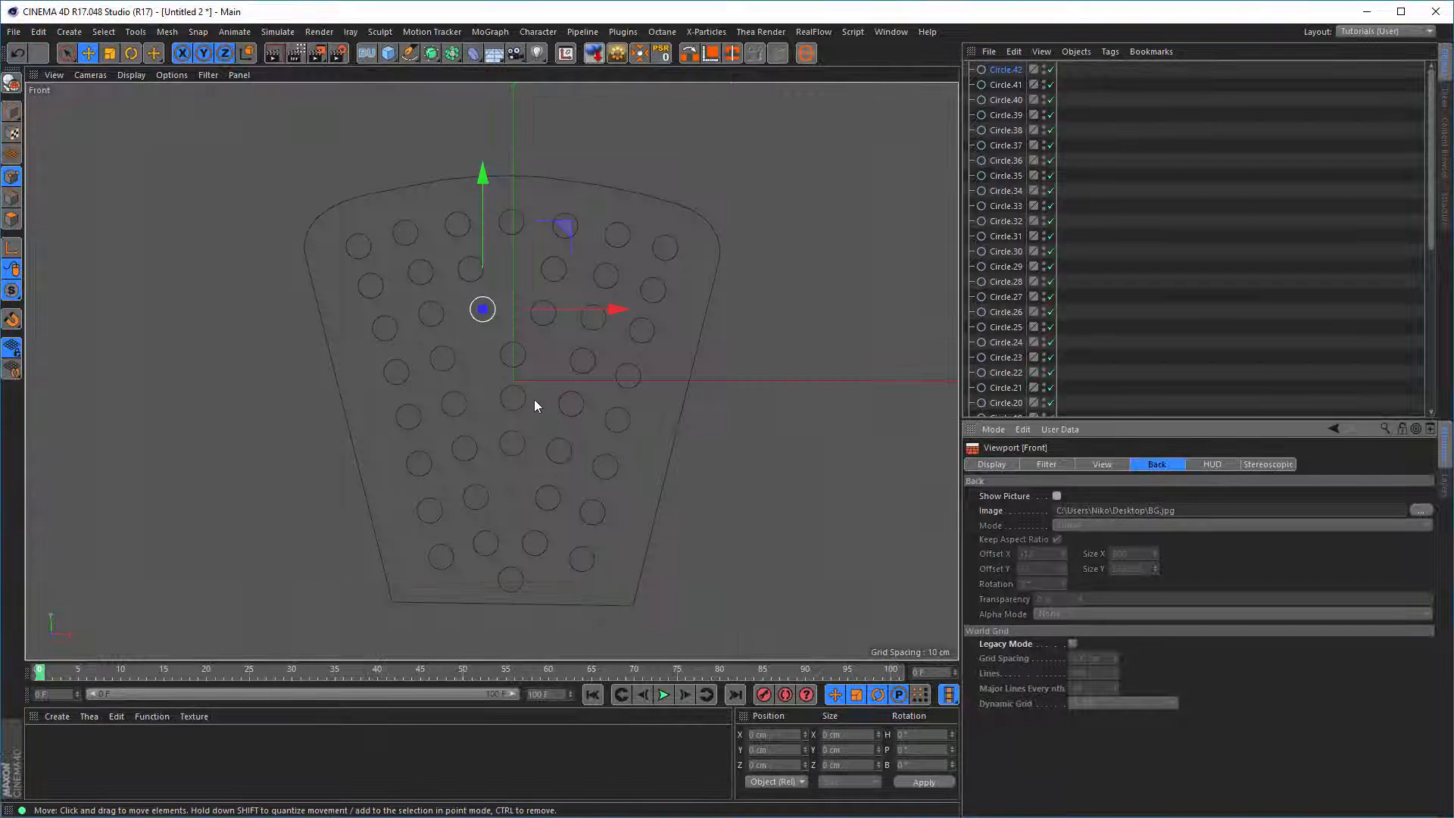
{"action": "middle_click", "coordinate": [535, 398]}
{"action": "middle_click", "coordinate": [422, 265]}
{"action": "mouse_move", "coordinate": [489, 284]}
{"action": "left_mouse_down", "text": "alt"}
{"action": "mouse_move", "coordinate": [624, 271]}
{"action": "mouse_move", "coordinate": [503, 291]}
{"action": "left_mouse_up", "text": "alt"}
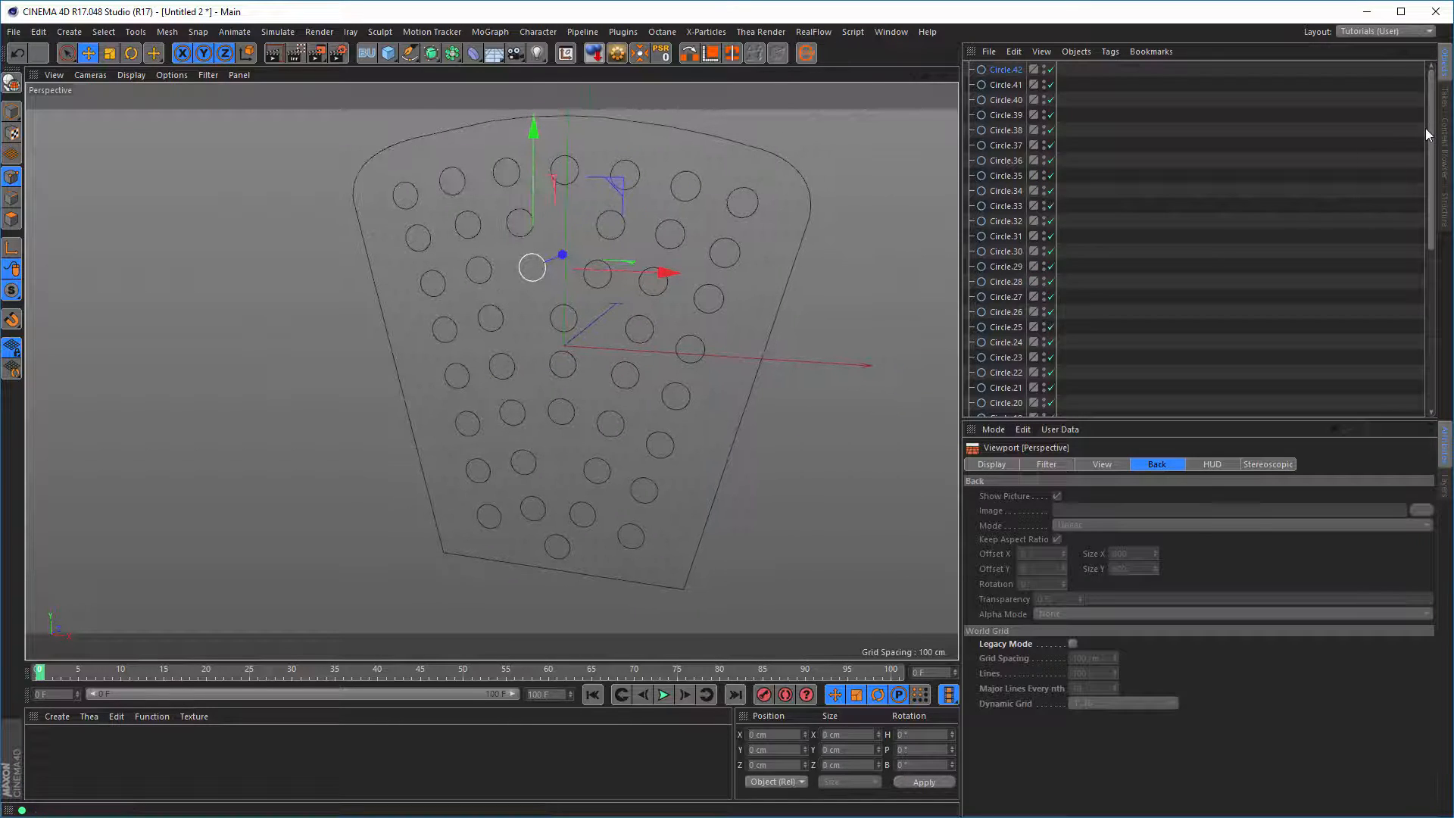
Merge all the circle splines into a single spline with Connect Objects + Delete.
{"action": "left_click", "coordinate": [997, 68]}
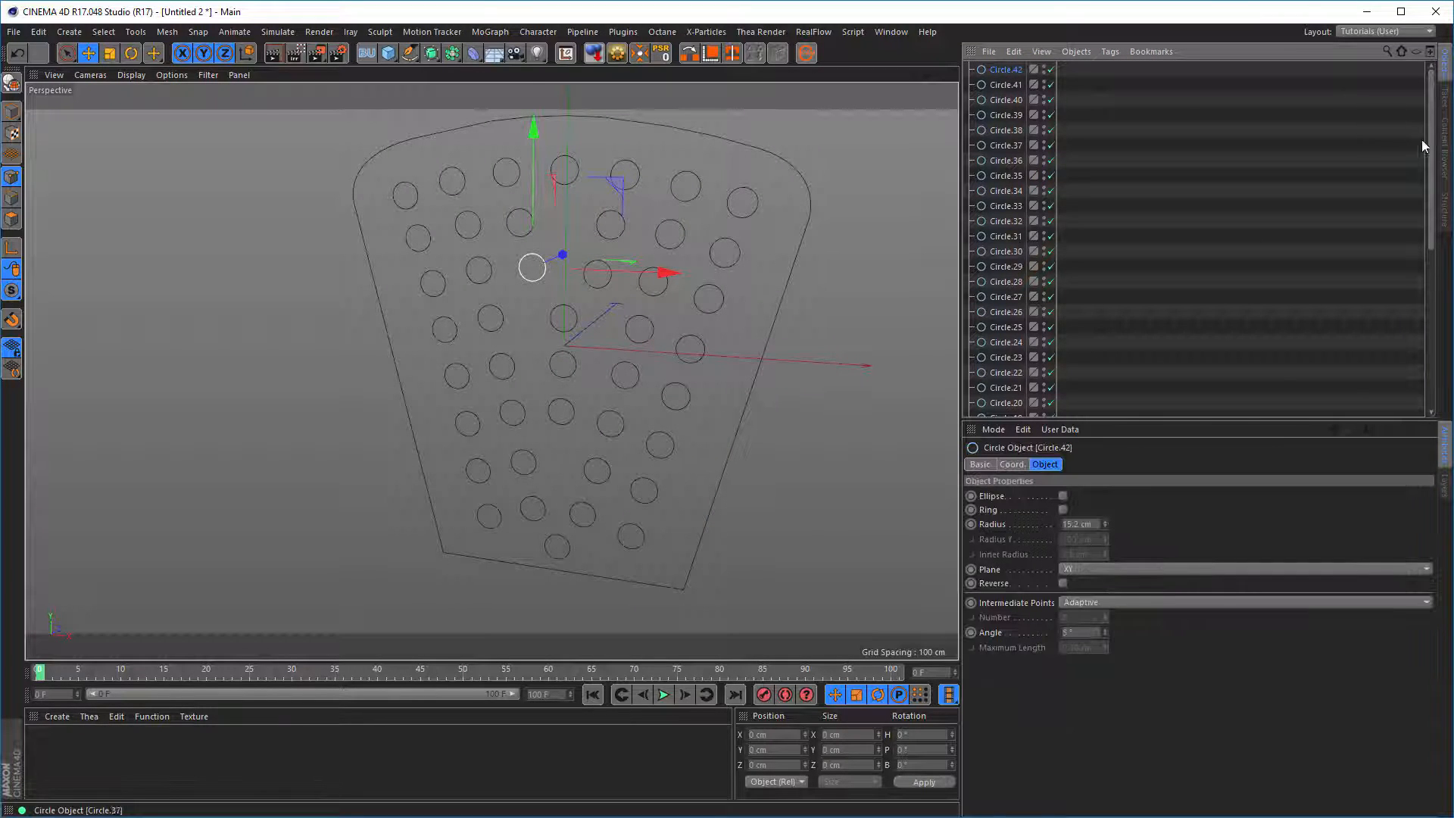
{"action": "left_click_drag", "start_coordinate": [1423, 130], "coordinate": [1419, 398]}
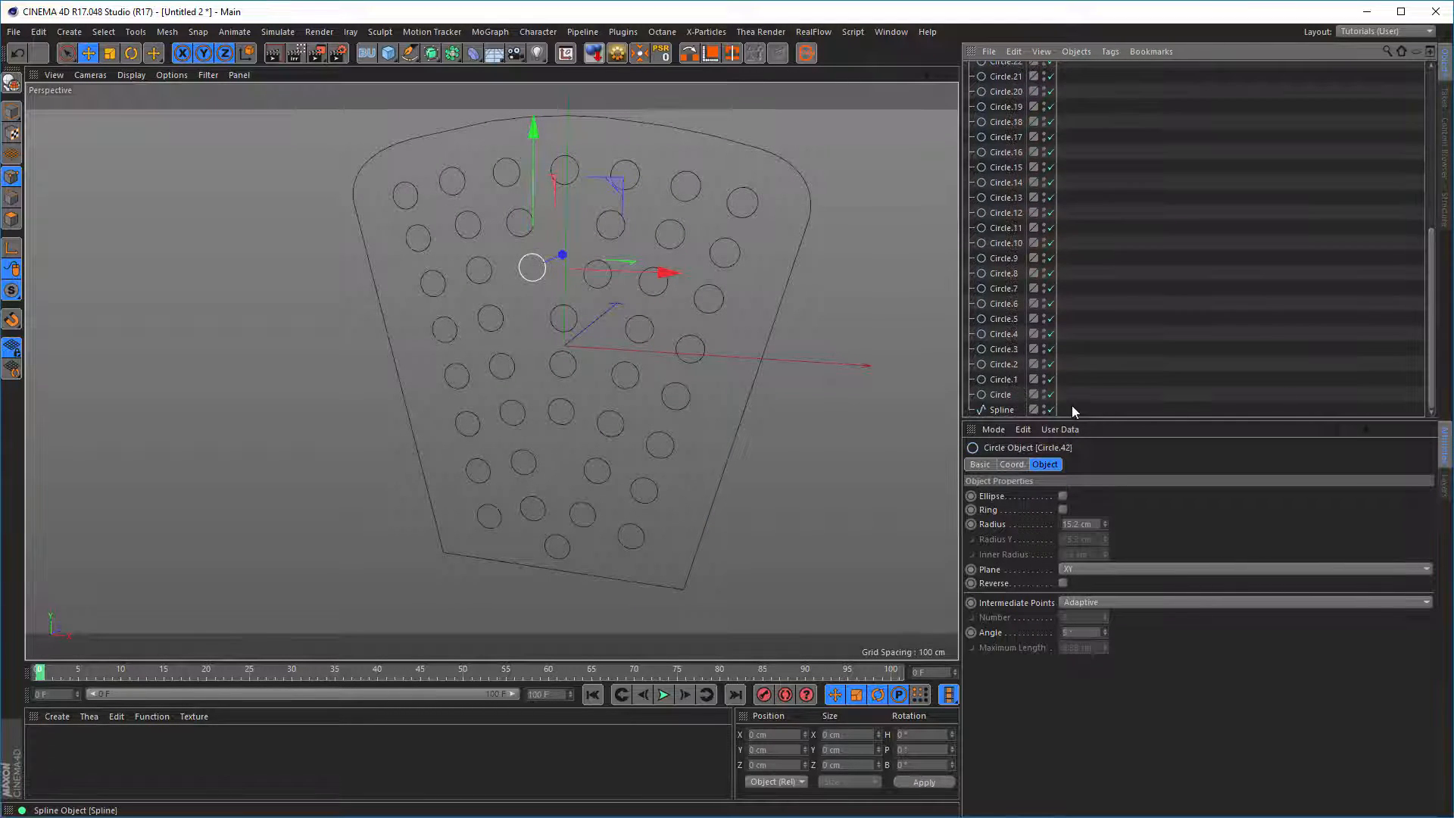
{"action": "left_click", "coordinate": [1001, 394], "text": "shift"}
{"action": "right_click", "coordinate": [1007, 397]}
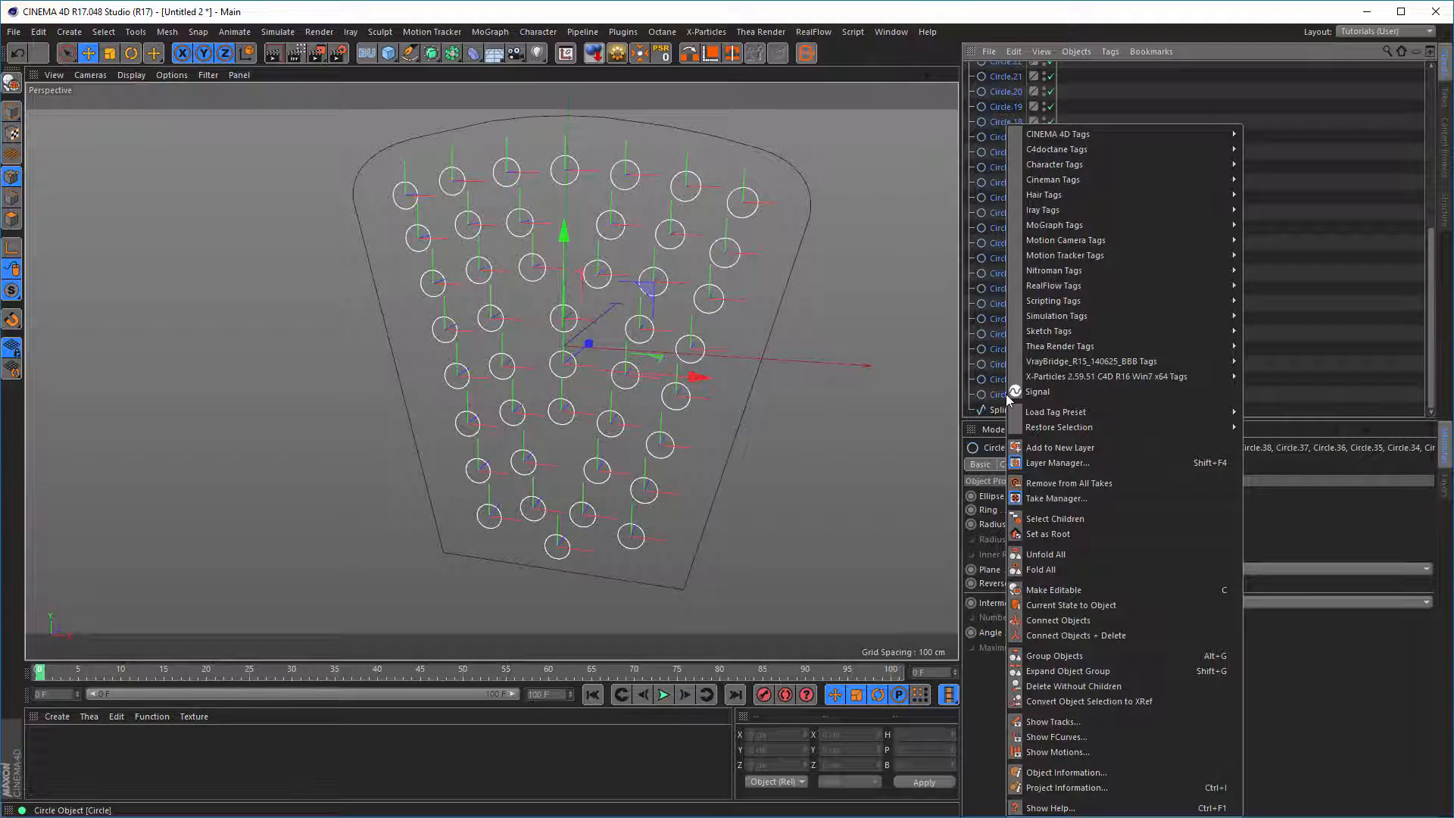
{"action": "left_click", "coordinate": [1092, 634]}
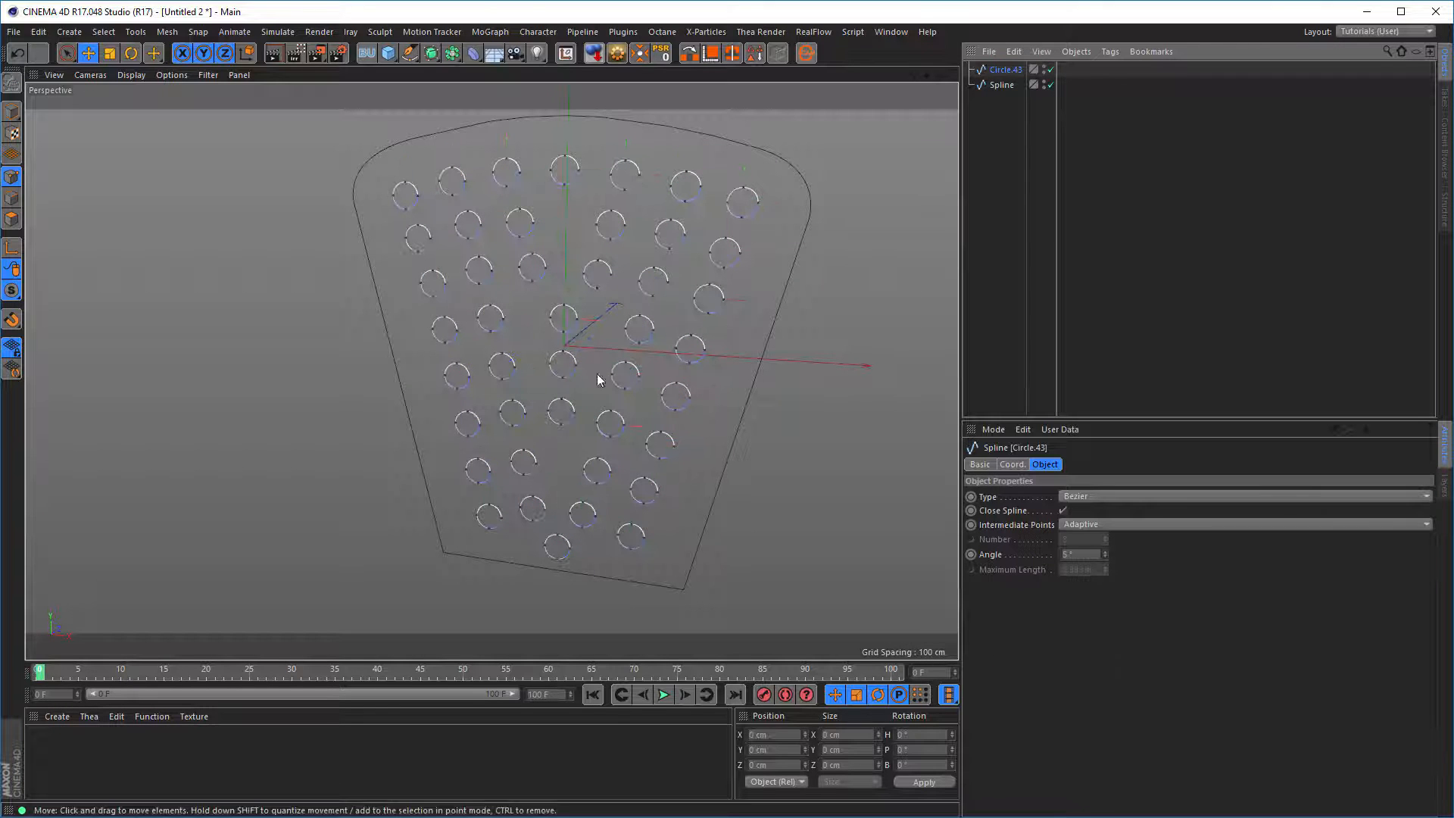
Select the two bottom corner points of the blade's outline spline and round them with a small Chamfer.
{"action": "left_click", "coordinate": [1000, 84]}
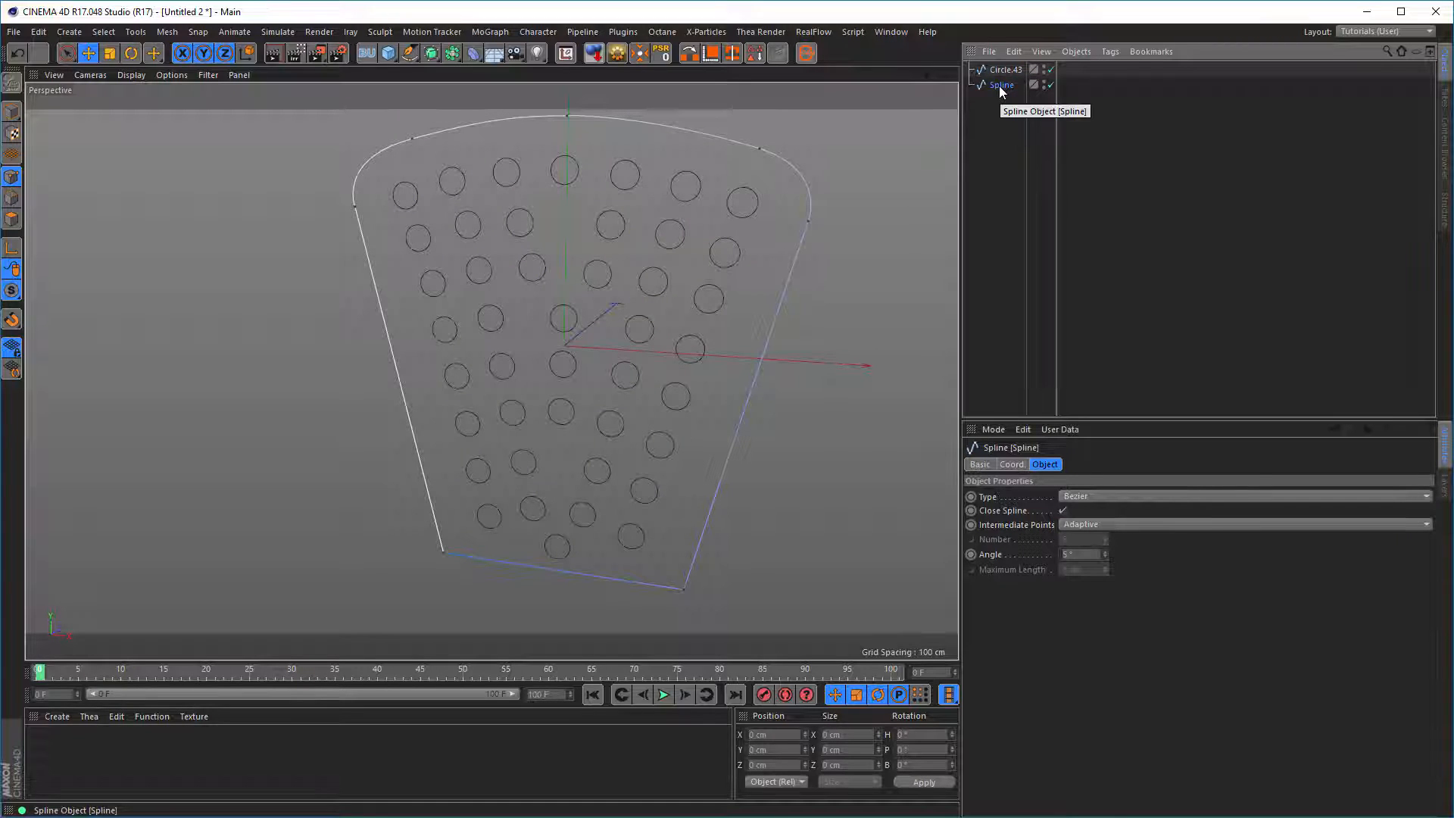
{"action": "key", "text": "9"}
{"action": "left_click", "coordinate": [684, 588]}
{"action": "left_click", "coordinate": [443, 552], "text": "shift"}
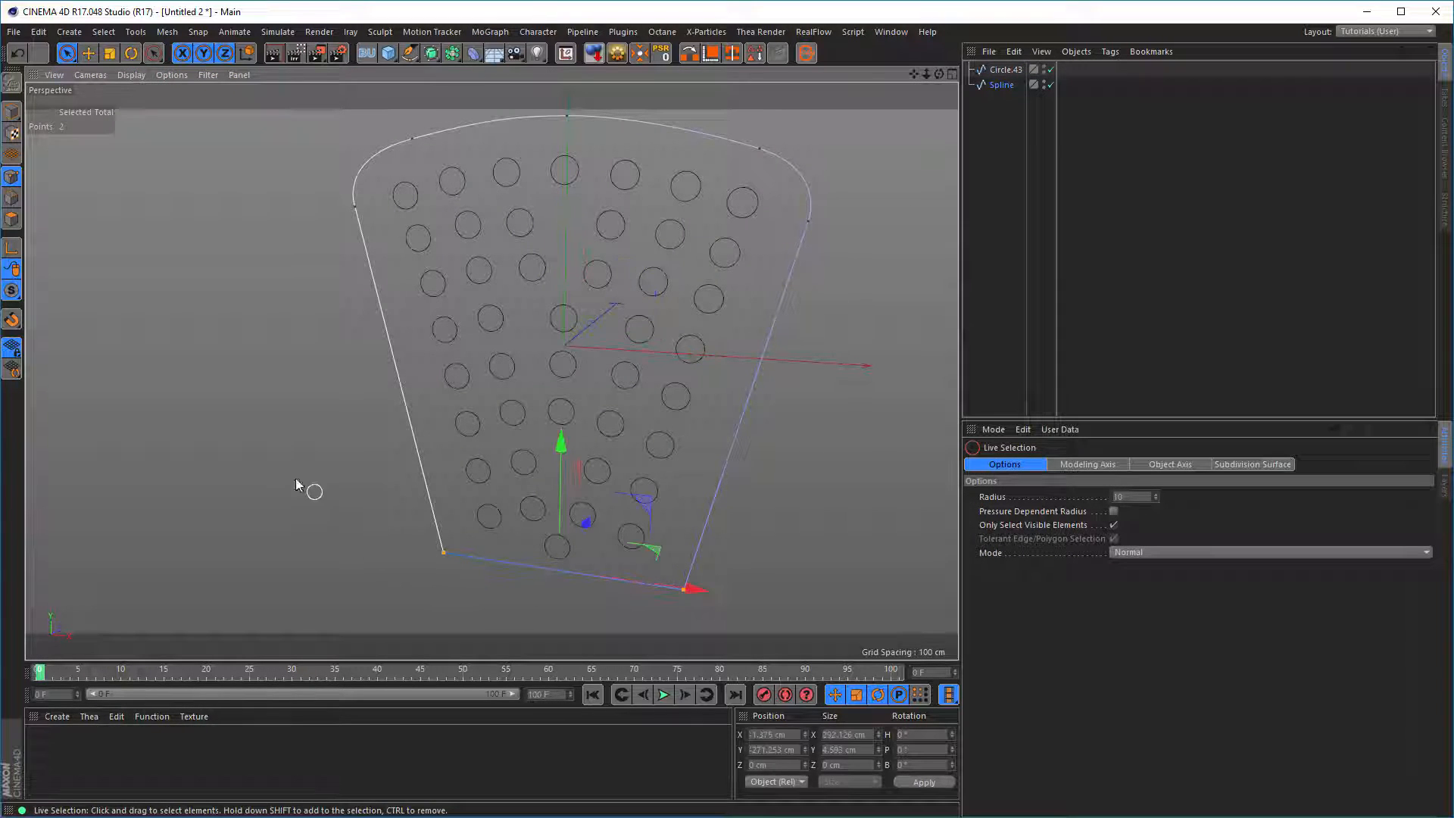
{"action": "right_click", "coordinate": [288, 475]}
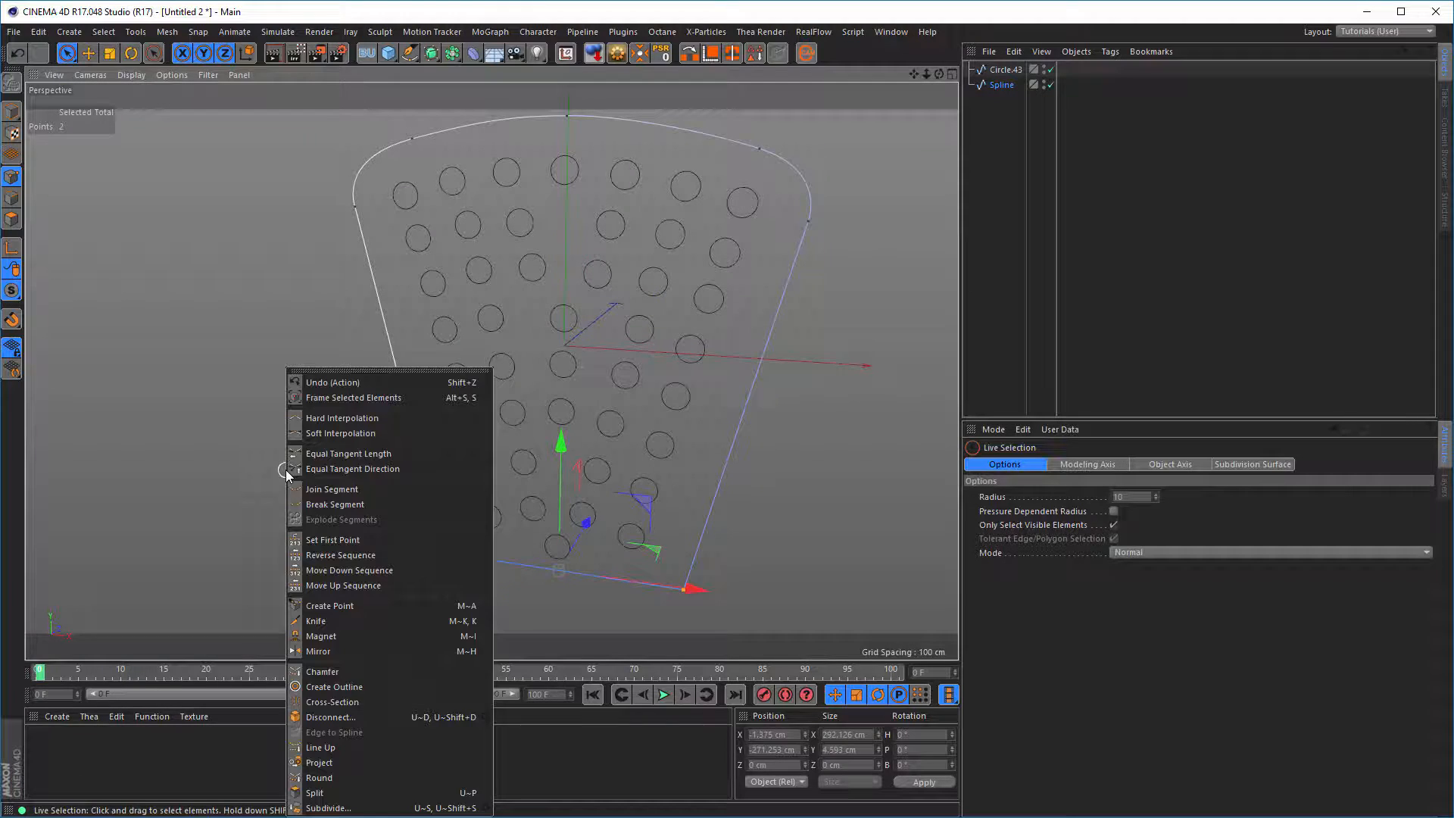
{"action": "left_click", "coordinate": [328, 671]}
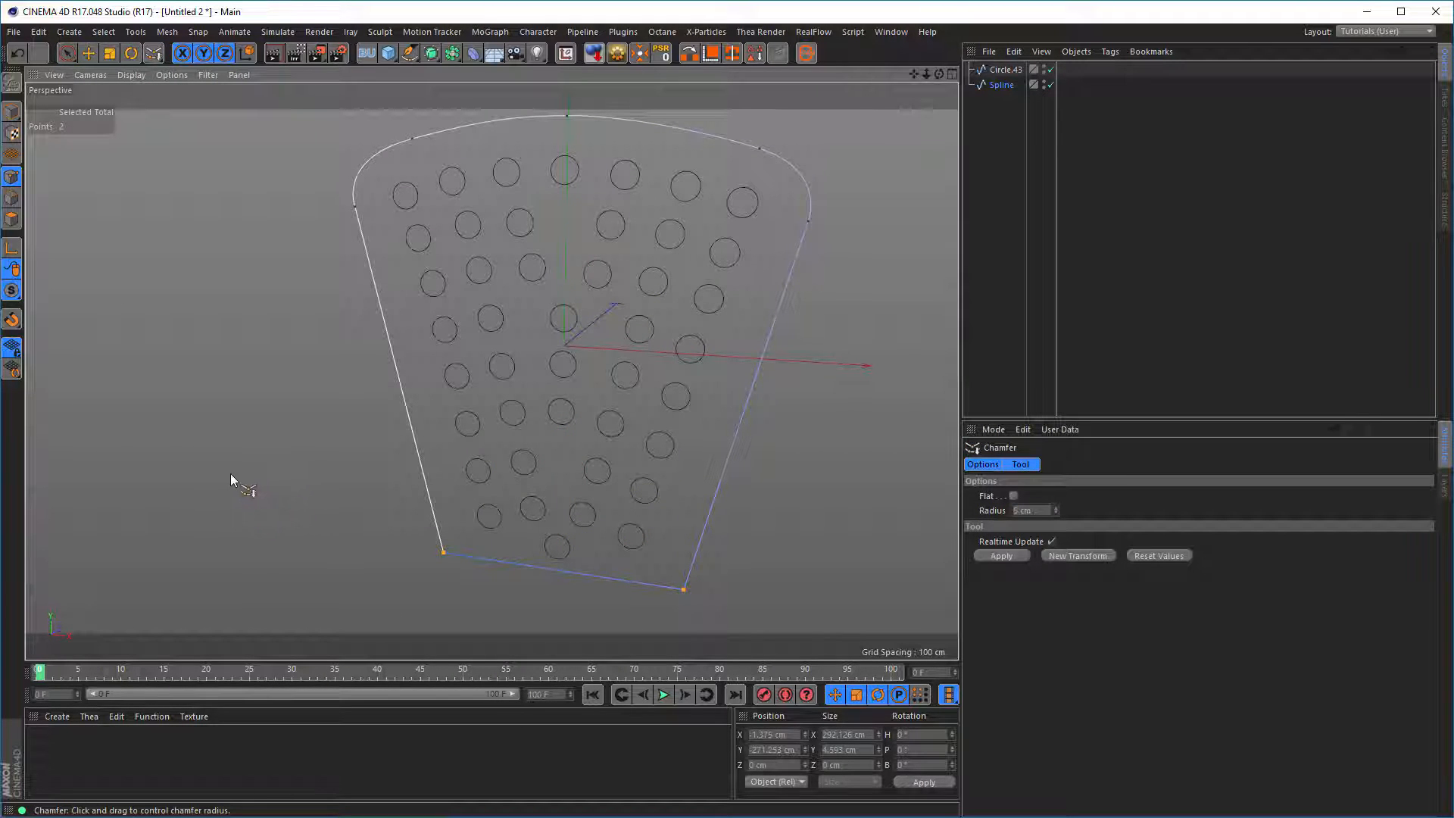
{"action": "left_click_drag", "start_coordinate": [231, 474], "coordinate": [256, 474]}
{"action": "left_click", "coordinate": [1003, 119]}
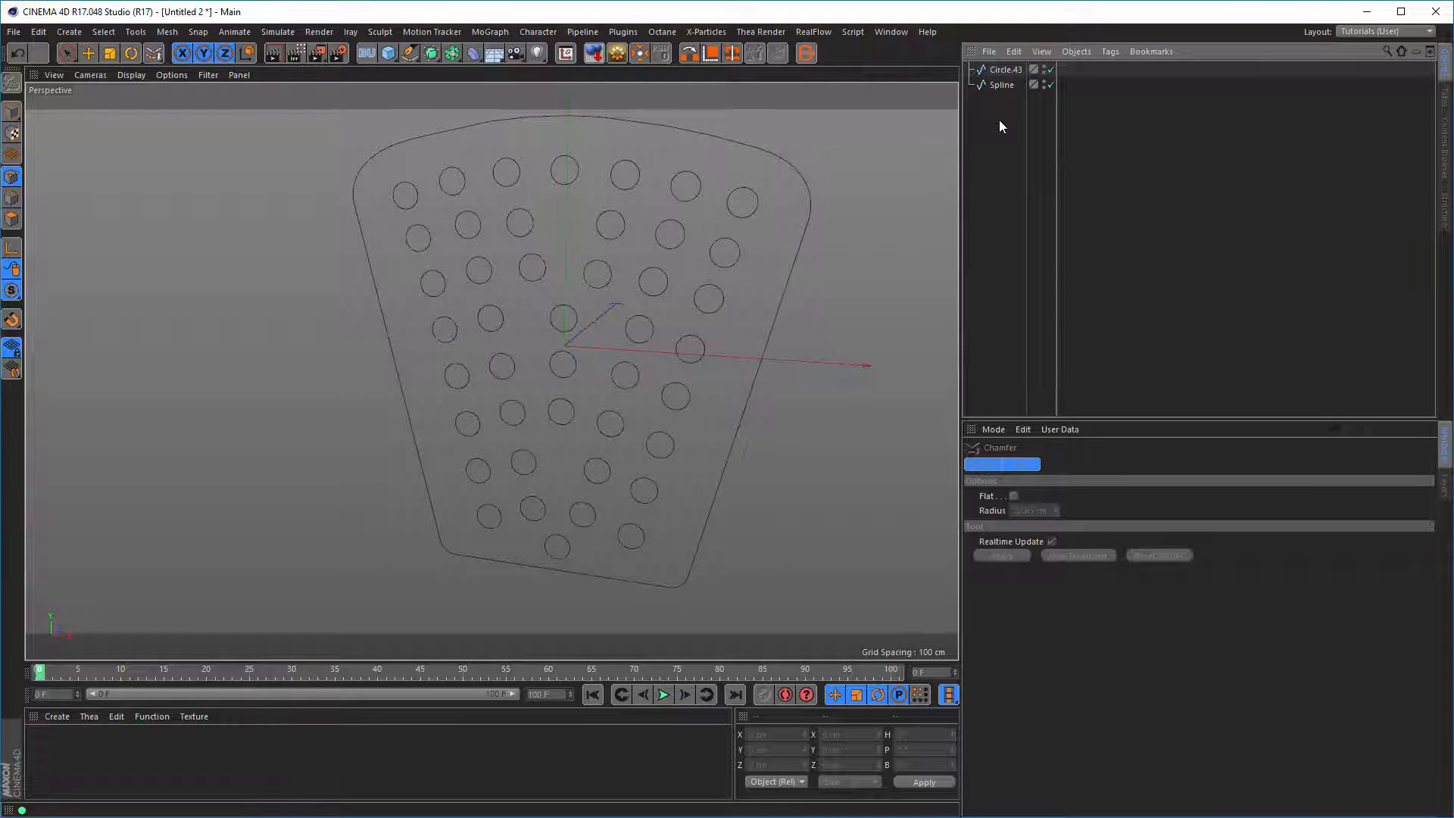
Merge the holes spline and the outline spline into one spline with Connect Objects + Delete.
{"action": "left_click_drag", "start_coordinate": [989, 117], "coordinate": [1031, 49]}
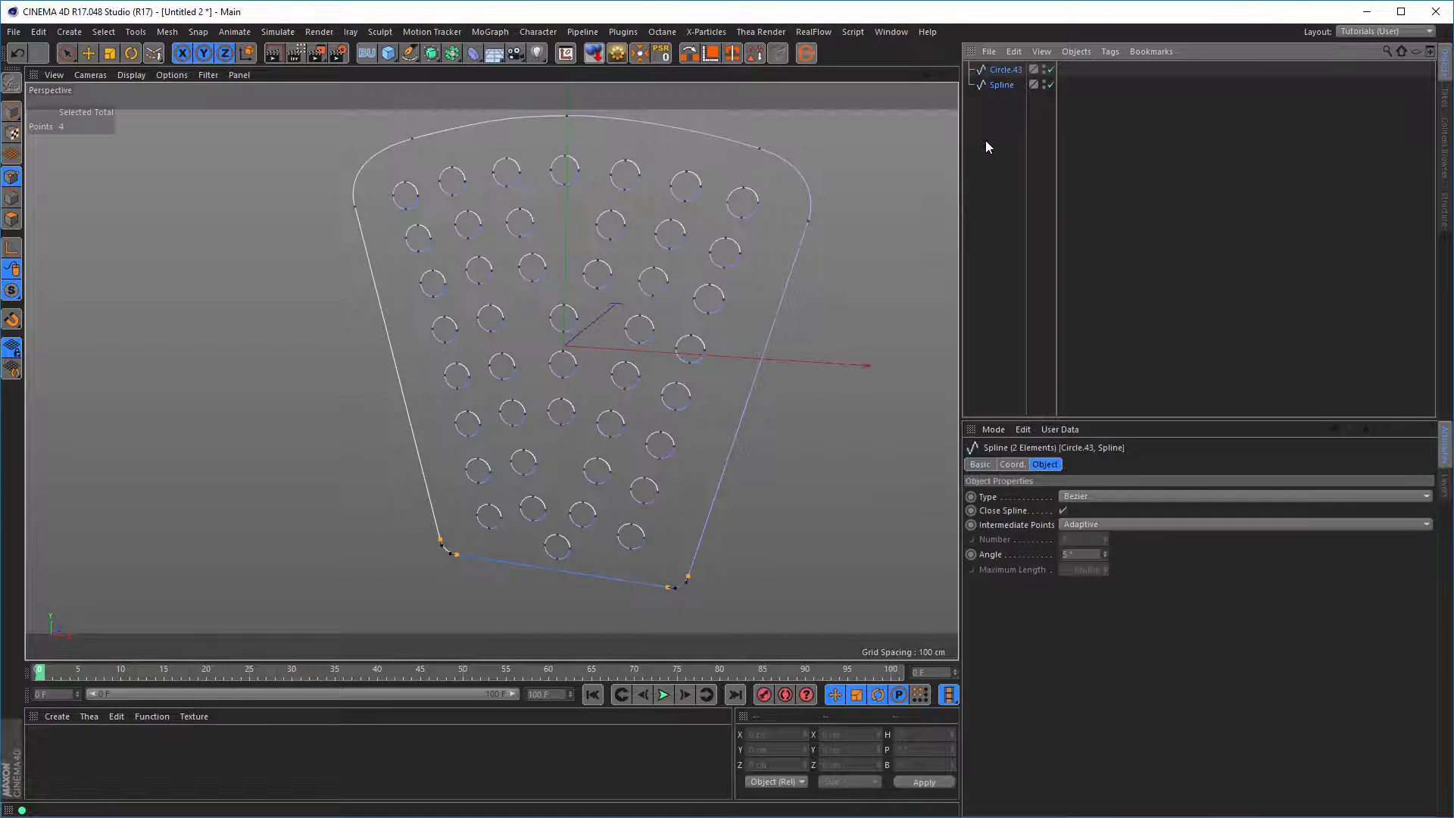
{"action": "right_click", "coordinate": [1007, 85]}
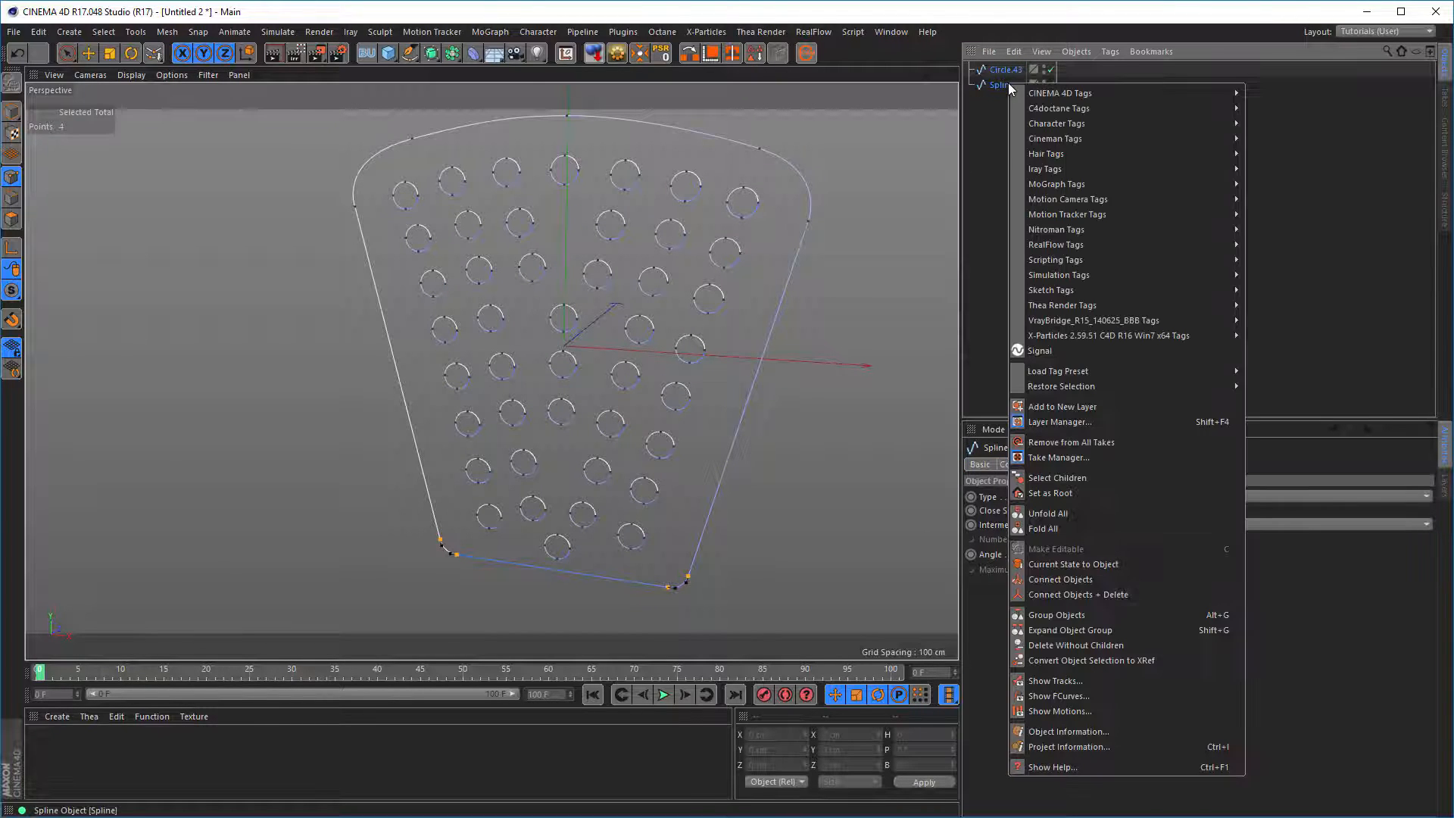
{"action": "left_click", "coordinate": [1098, 591]}
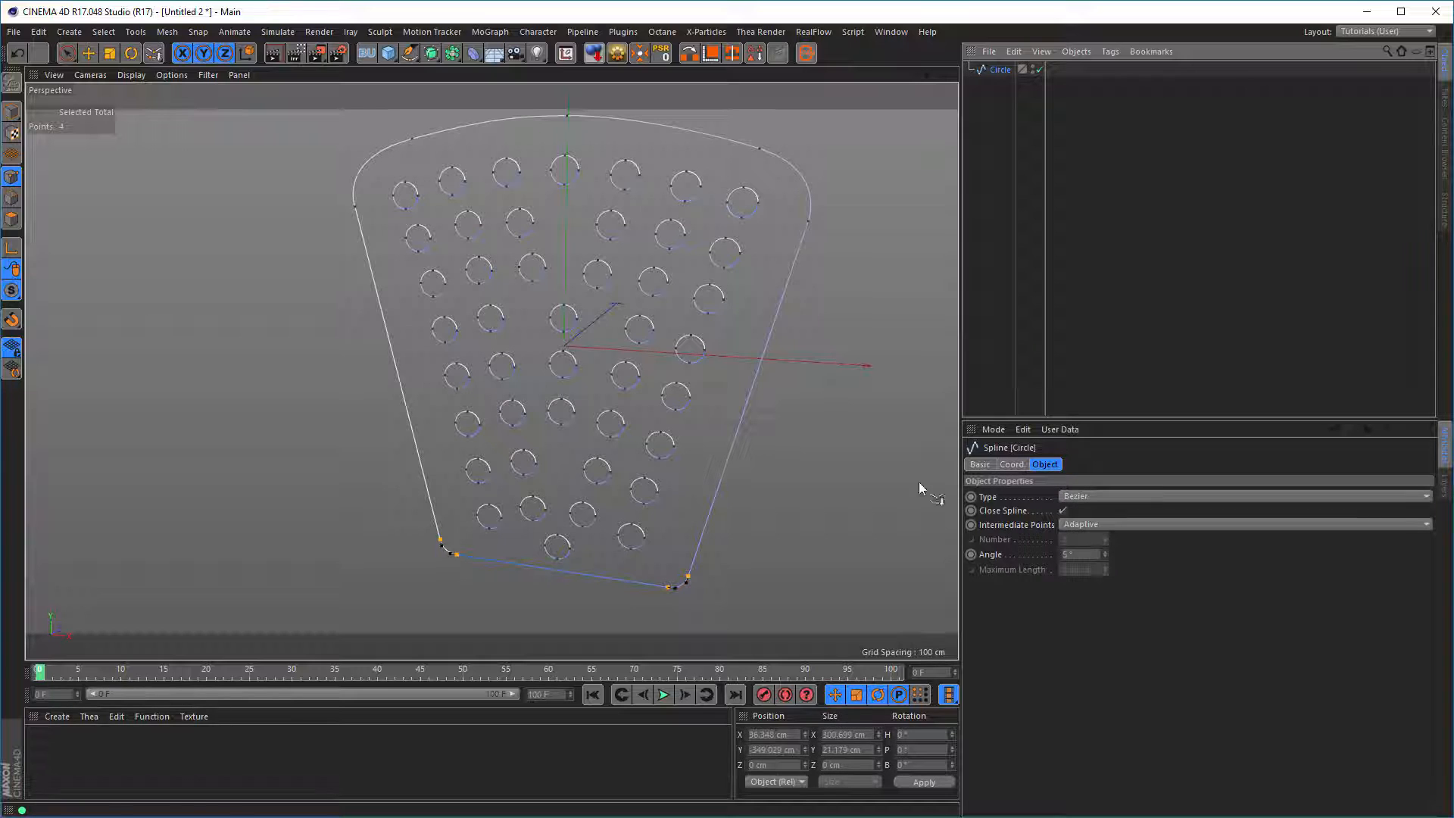
Return to model mode and place the combined blade spline under a new Extrude object.
{"action": "middle_click_drag", "start_coordinate": [602, 392], "coordinate": [540, 414], "text": "alt"}
{"action": "left_click_drag", "start_coordinate": [558, 374], "coordinate": [575, 384], "text": "alt"}
{"action": "left_click", "coordinate": [1002, 69]}
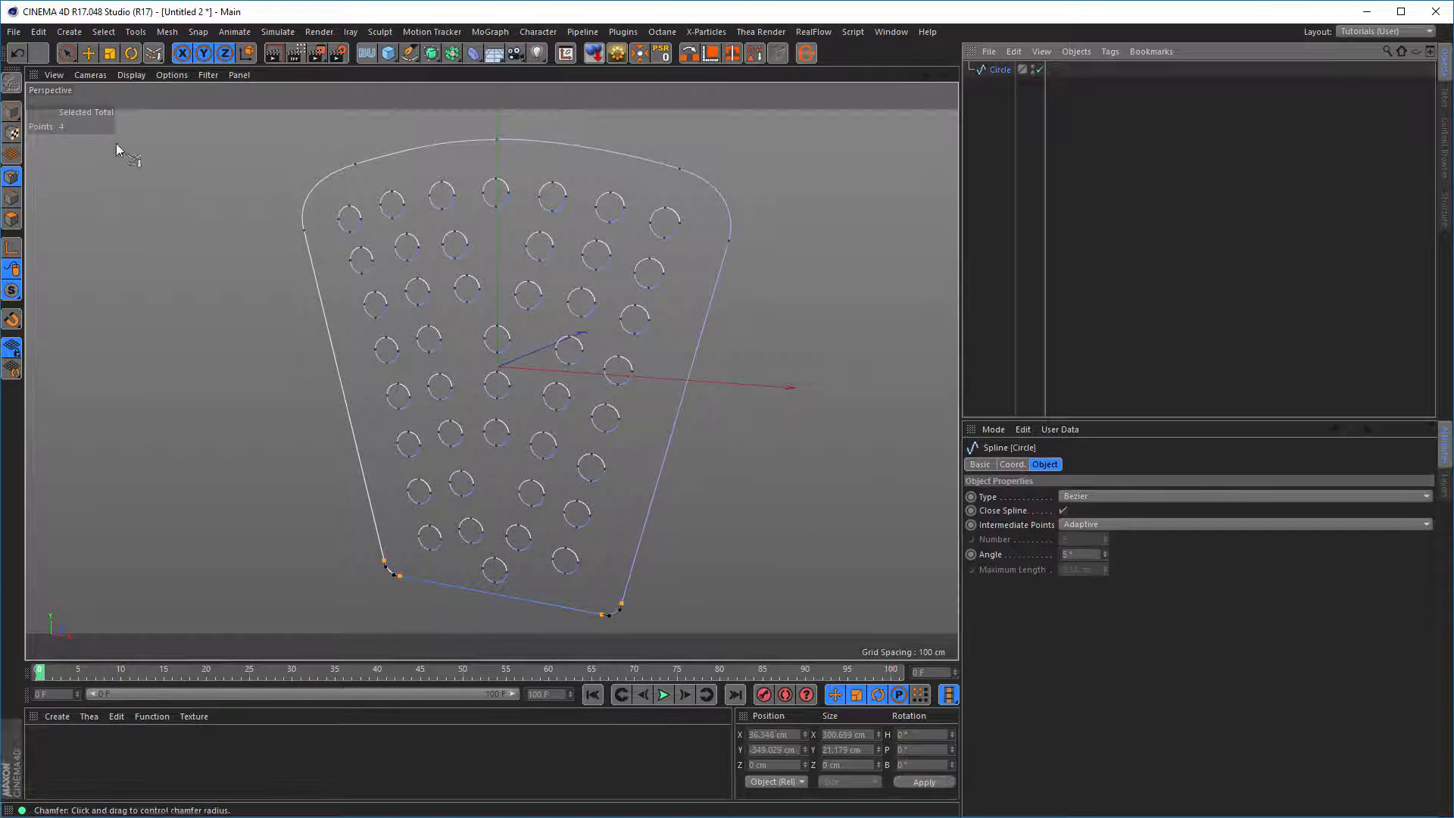
{"action": "left_click", "coordinate": [11, 111]}
{"action": "left_click", "coordinate": [431, 54]}
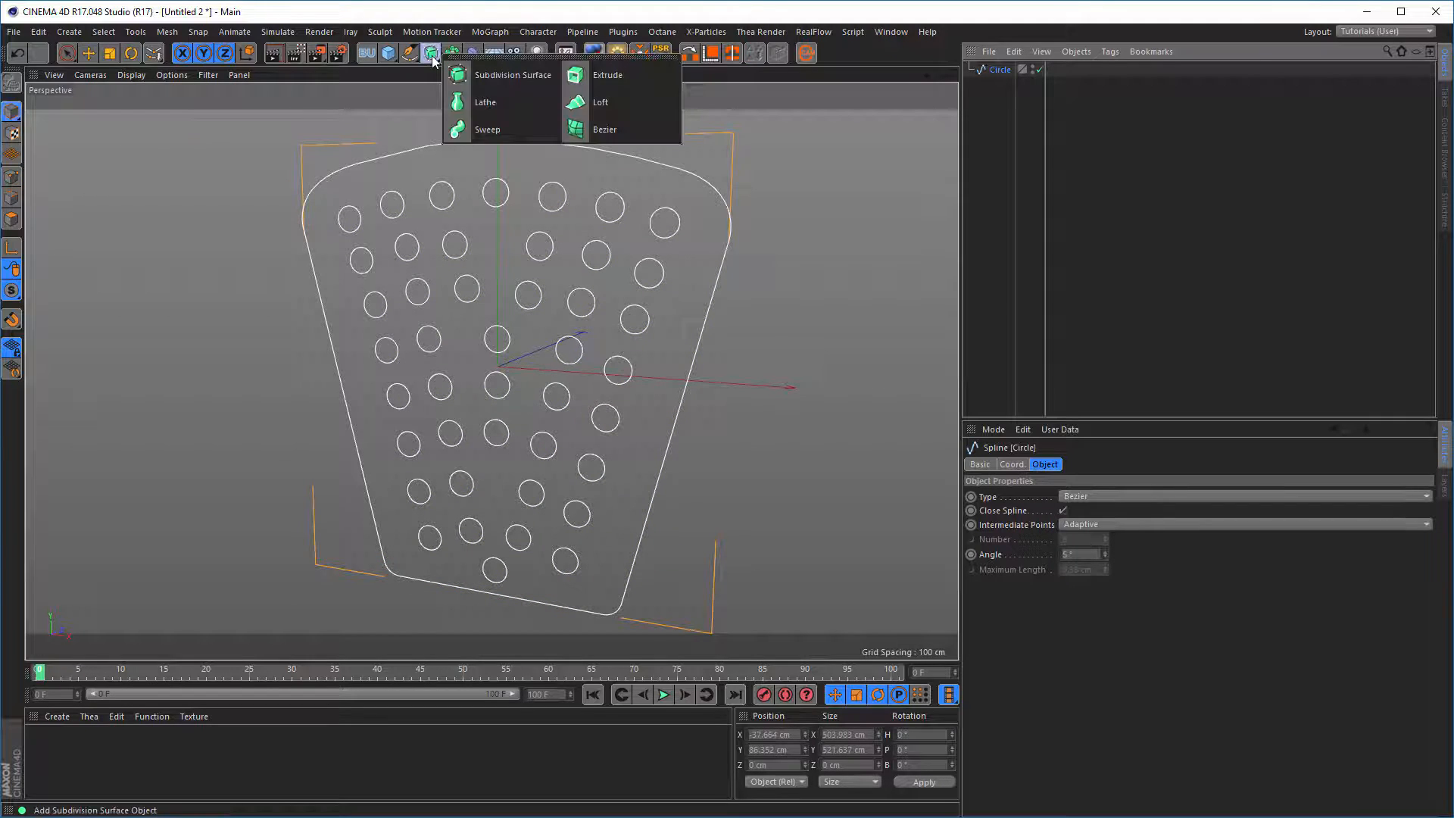
{"action": "left_click", "coordinate": [1004, 73]}
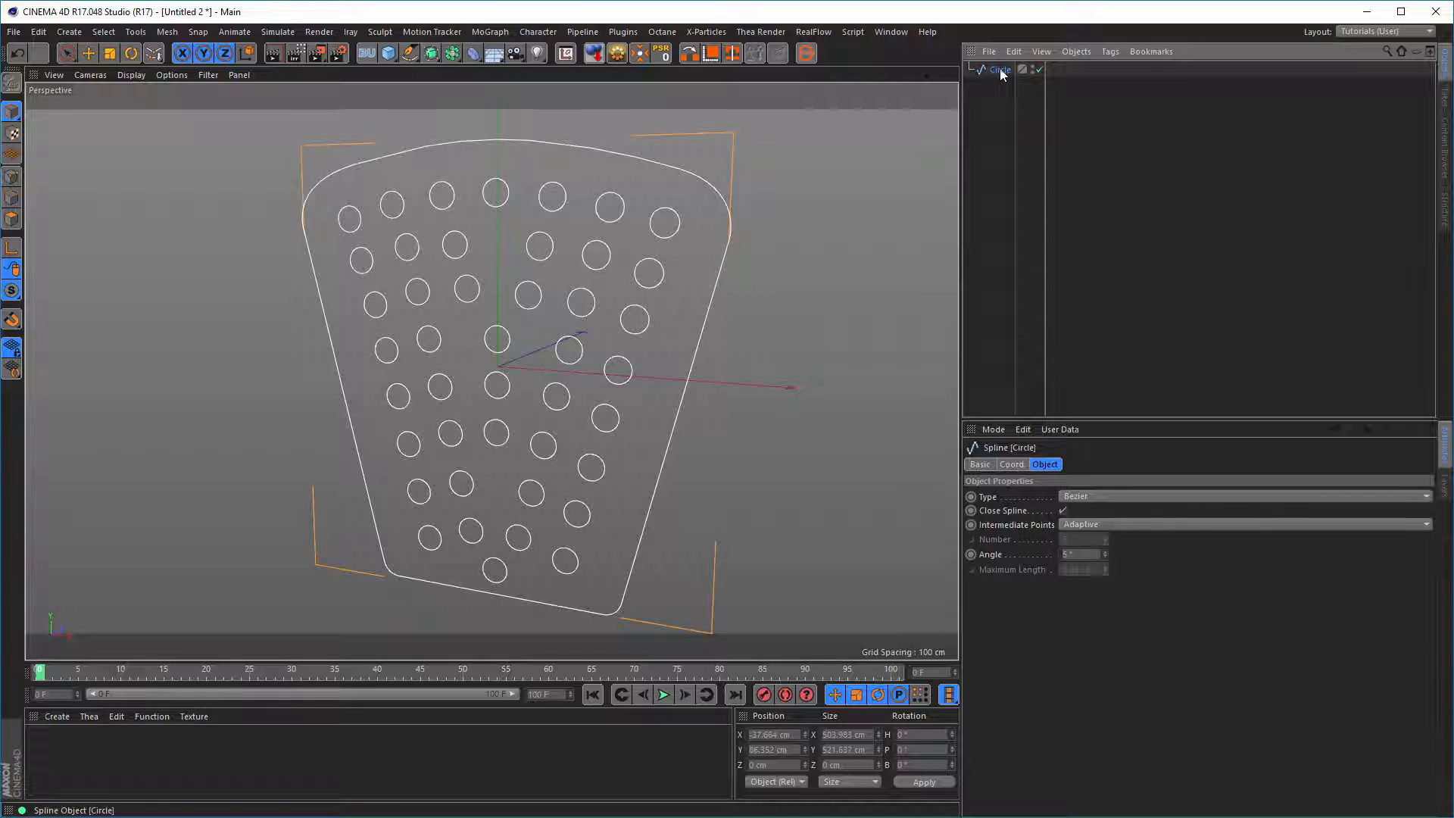
{"action": "left_click", "coordinate": [434, 57]}
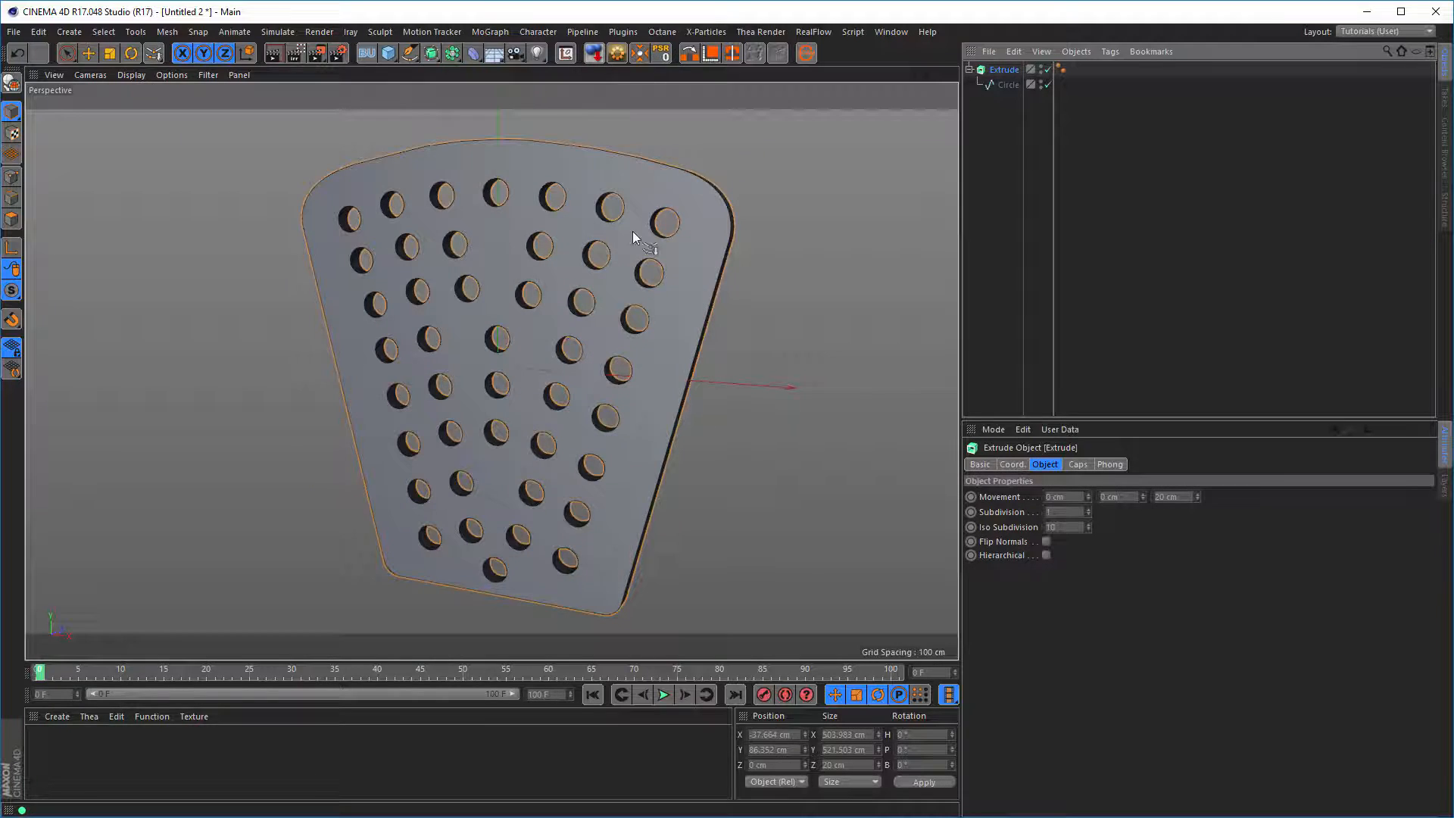
Set the Extrude object's Z movement to 5 cm and inspect the blade's thickness.
{"action": "left_click_drag", "start_coordinate": [633, 231], "coordinate": [601, 266], "text": "alt"}
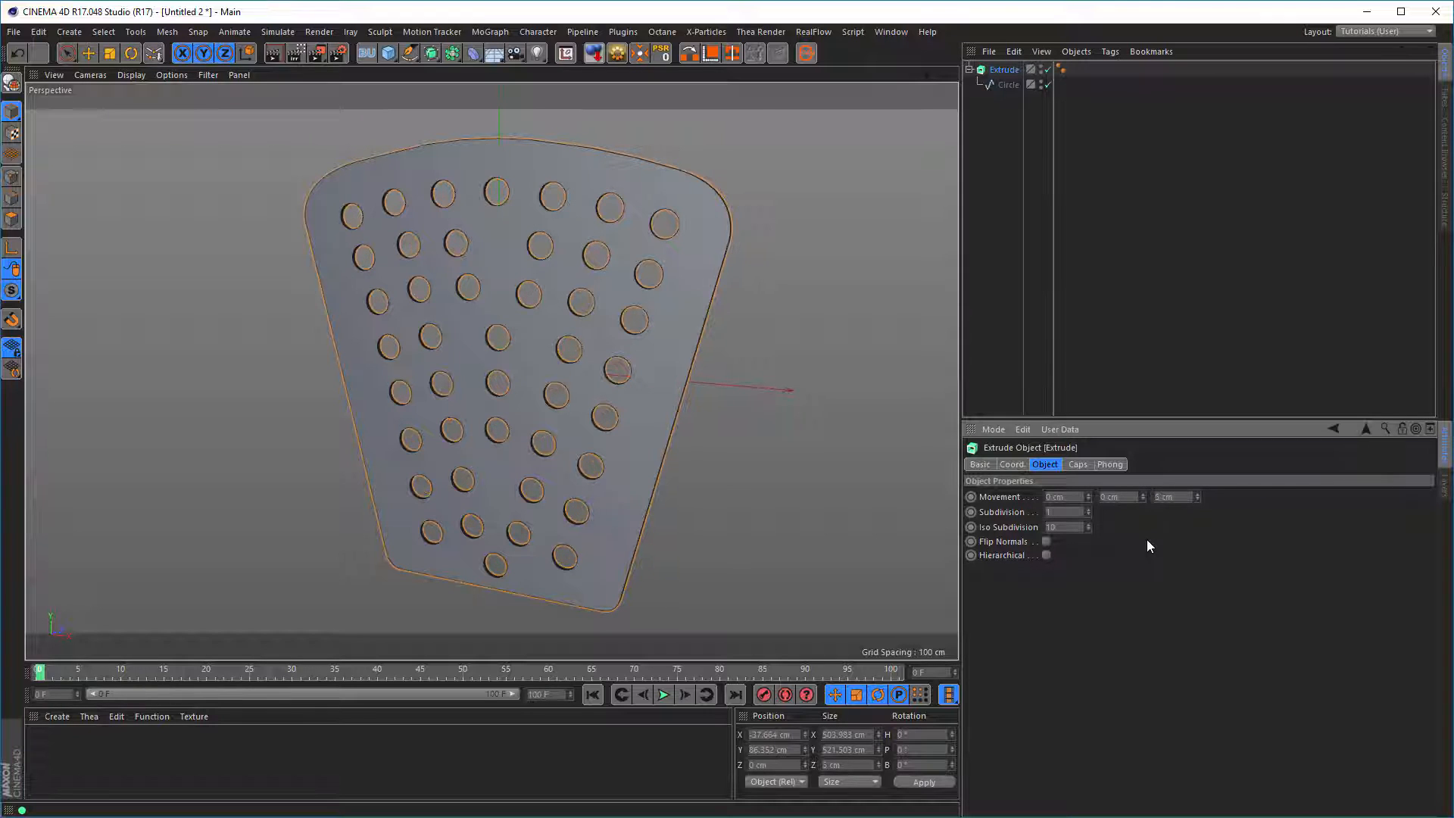
{"action": "right_click_drag", "start_coordinate": [715, 208], "coordinate": [939, 234], "text": "alt"}
{"action": "left_click_drag", "start_coordinate": [747, 262], "coordinate": [699, 276], "text": "alt"}
{"action": "right_click_drag", "start_coordinate": [699, 276], "coordinate": [553, 339], "text": "alt"}
{"action": "left_click_drag", "start_coordinate": [554, 341], "coordinate": [584, 344], "text": "alt"}
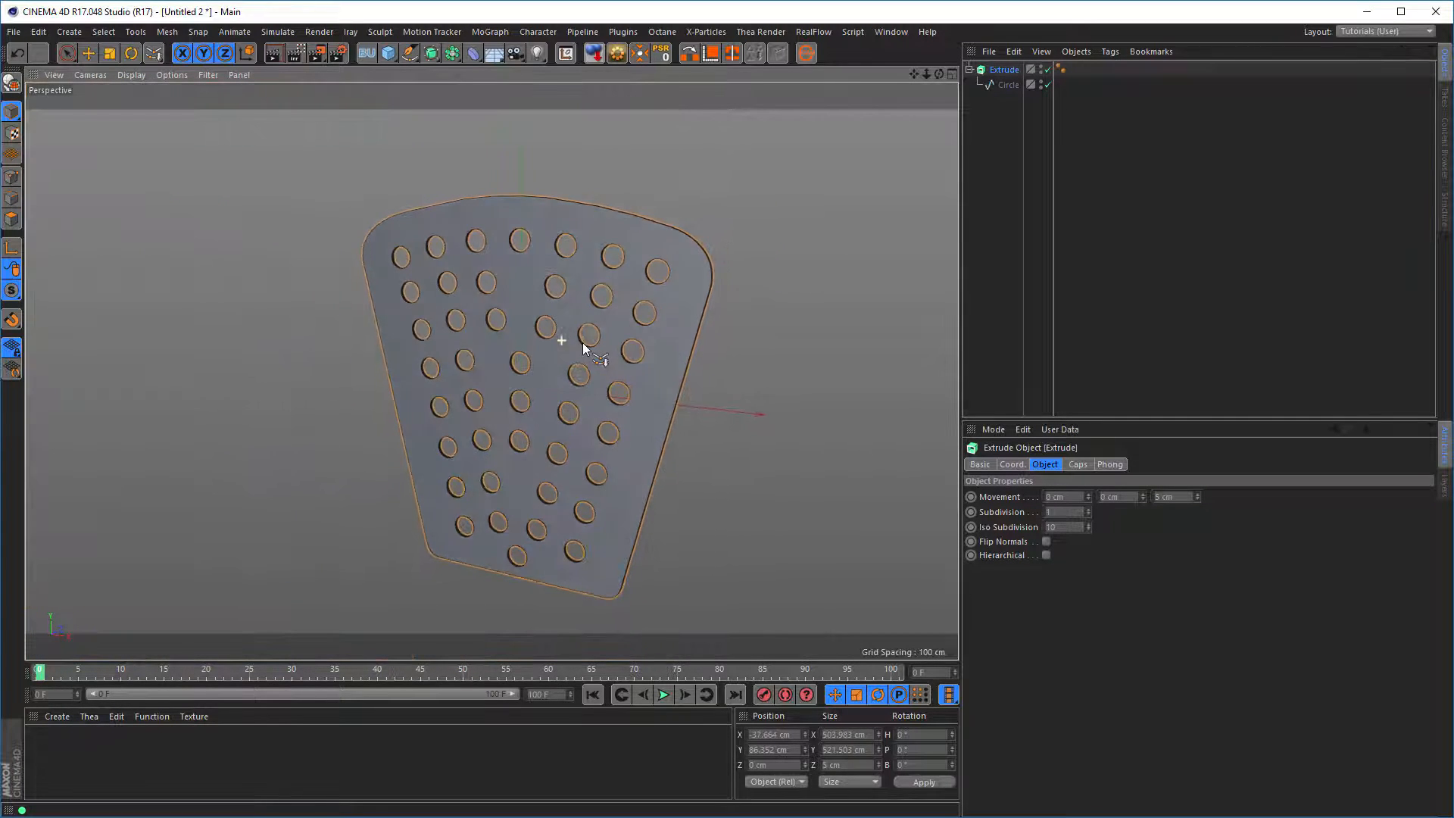
Try scaling down the combined spline inside the Extrude object and undo the scaling.
{"action": "left_click", "coordinate": [998, 85]}
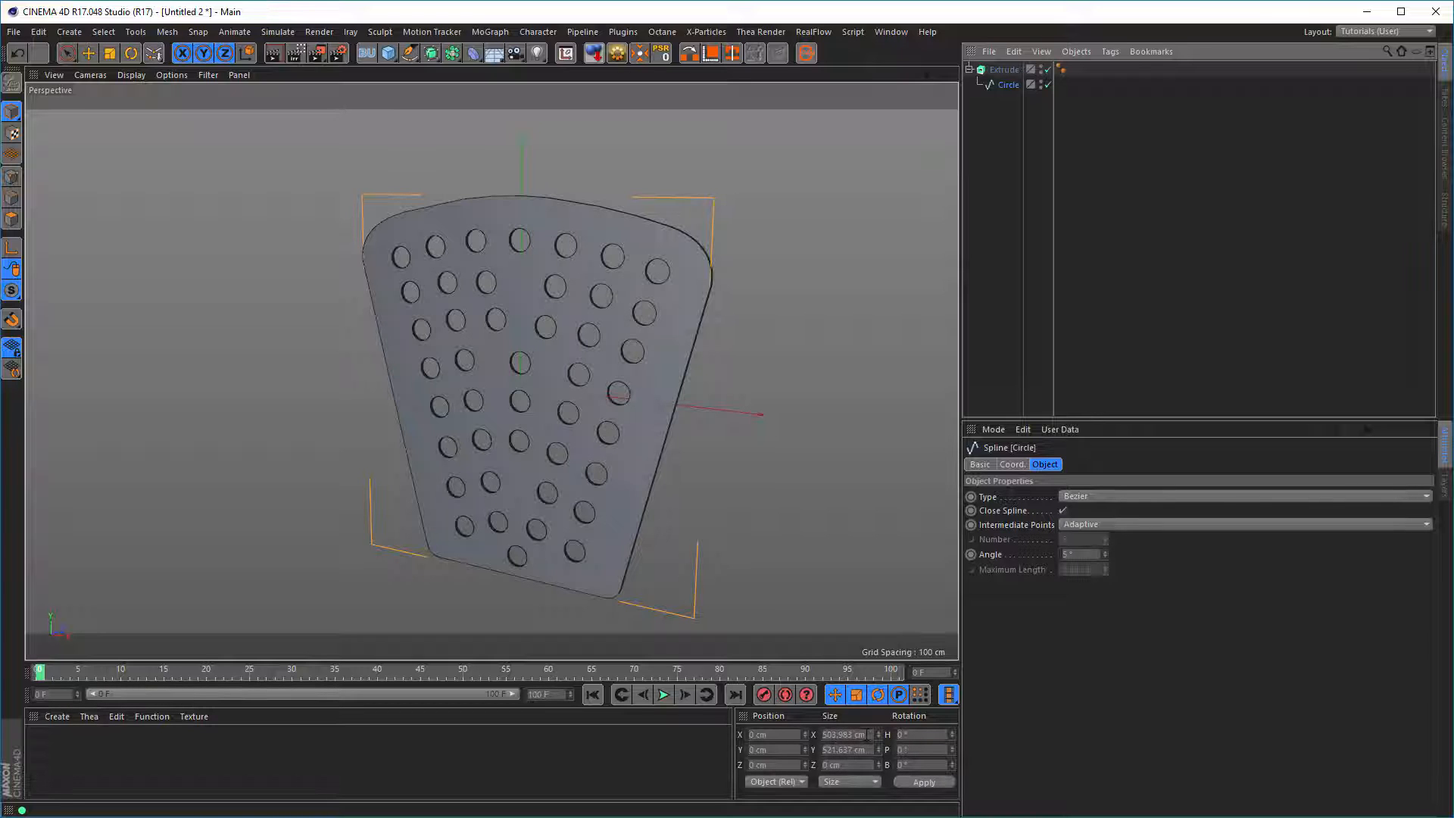
{"action": "right_click_drag", "start_coordinate": [605, 410], "coordinate": [530, 417], "text": "alt"}
{"action": "left_click_drag", "start_coordinate": [471, 433], "coordinate": [668, 381], "text": "alt"}
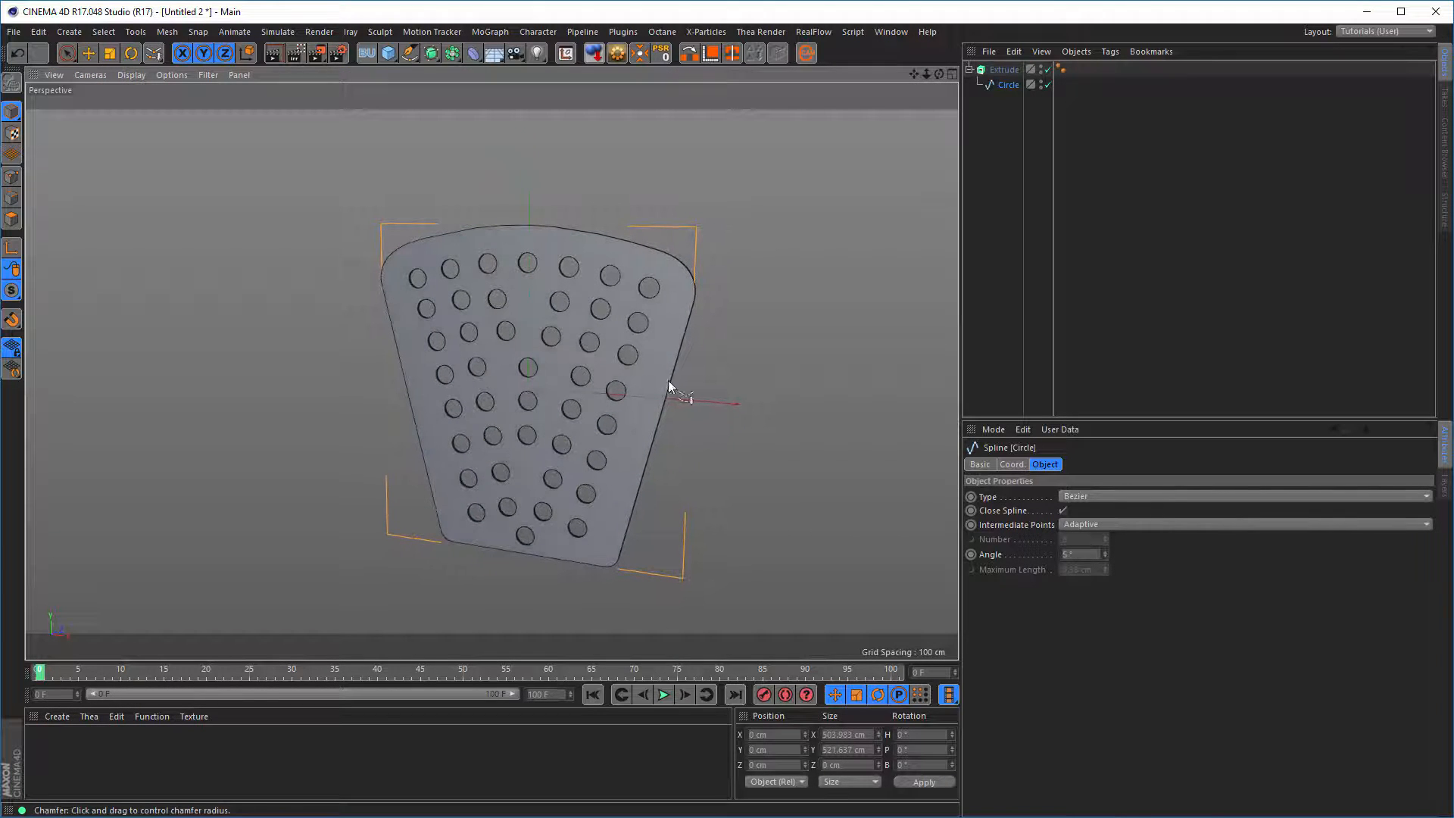
{"action": "left_click", "coordinate": [1004, 70]}
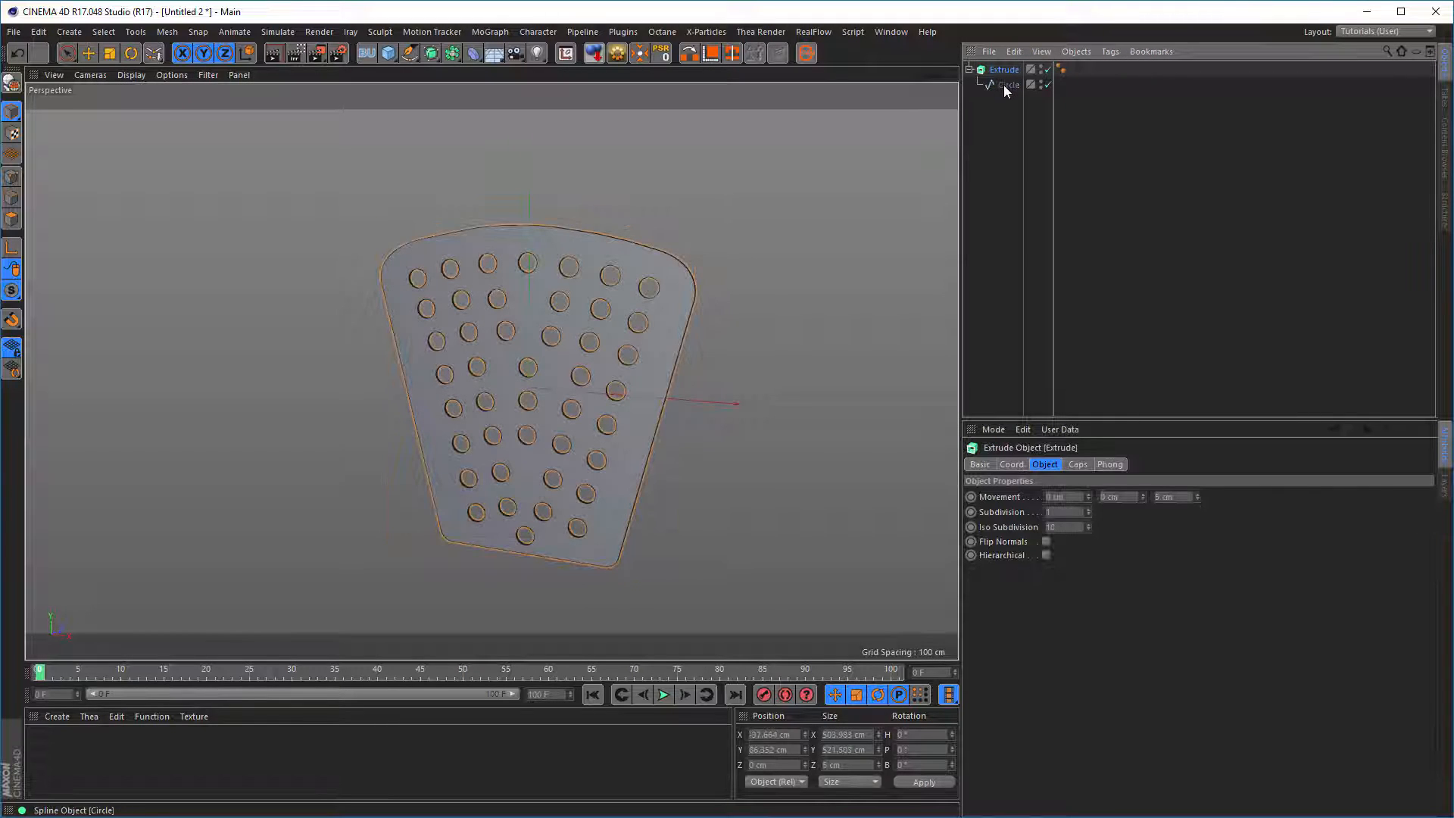
{"action": "left_click", "coordinate": [1005, 88]}
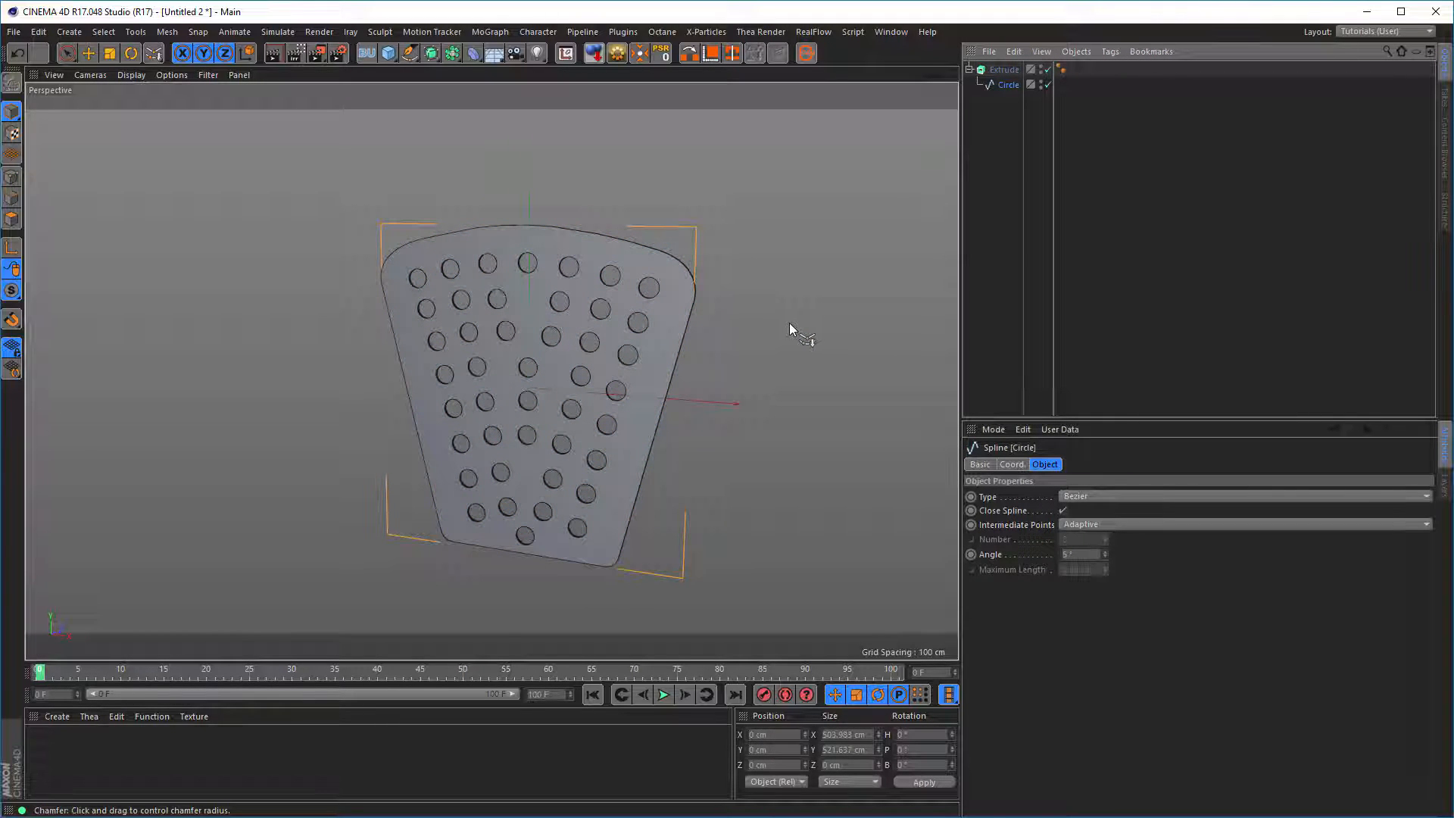
{"action": "key", "text": "t"}
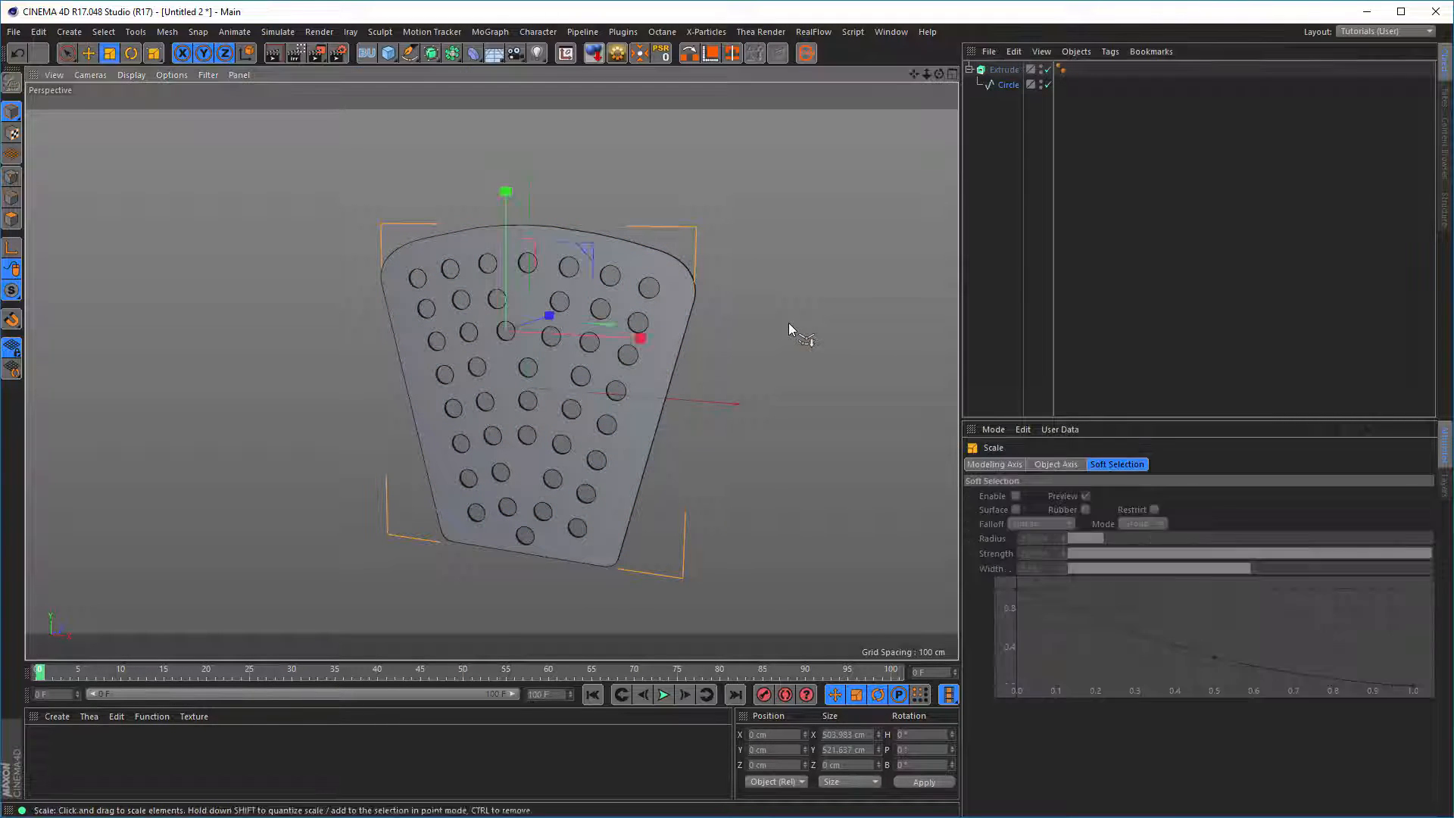
{"action": "left_click", "coordinate": [1007, 87]}
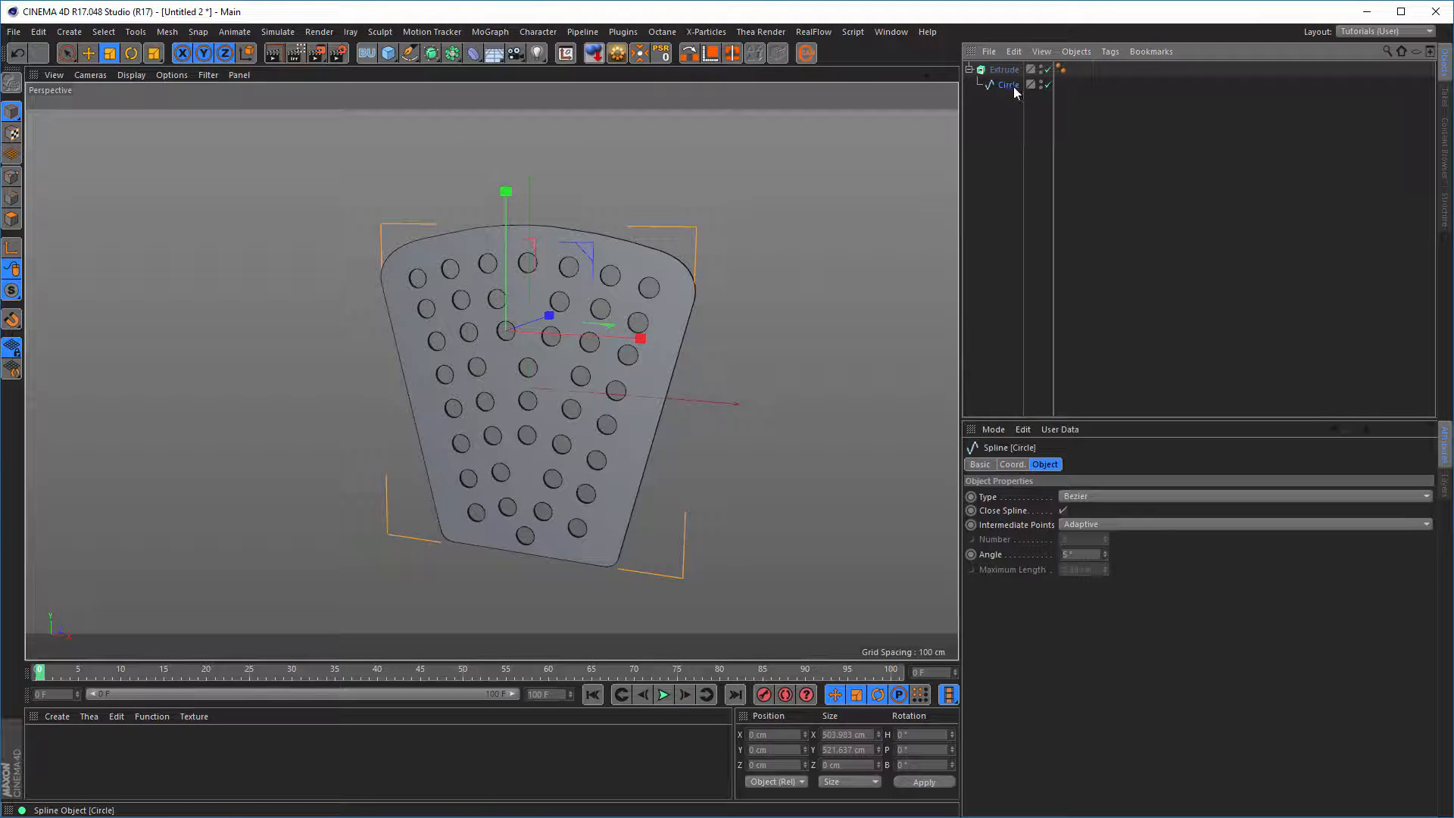
{"action": "left_click_drag", "start_coordinate": [807, 312], "coordinate": [783, 338]}
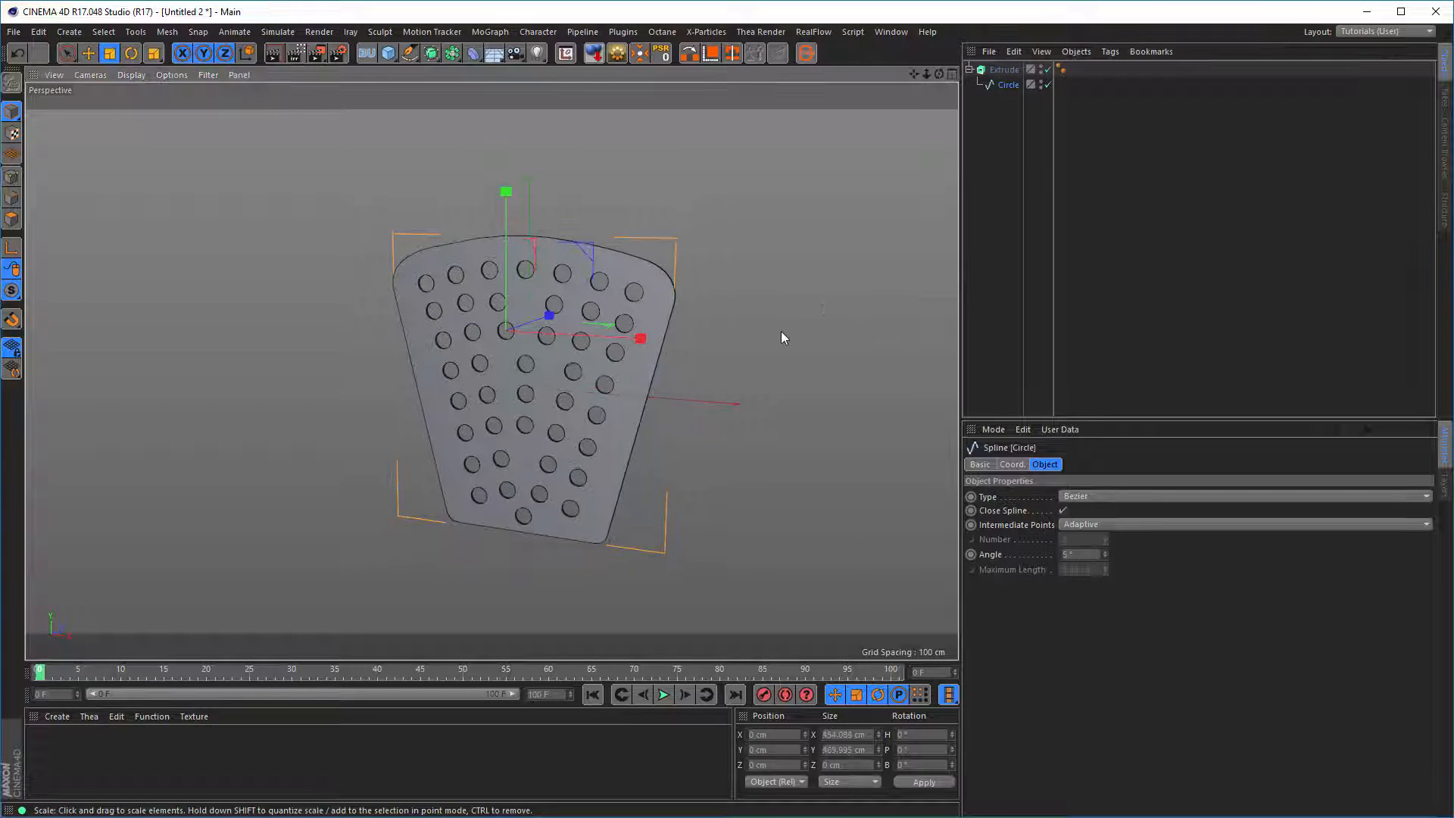
{"action": "key", "text": "ctrl+z"}
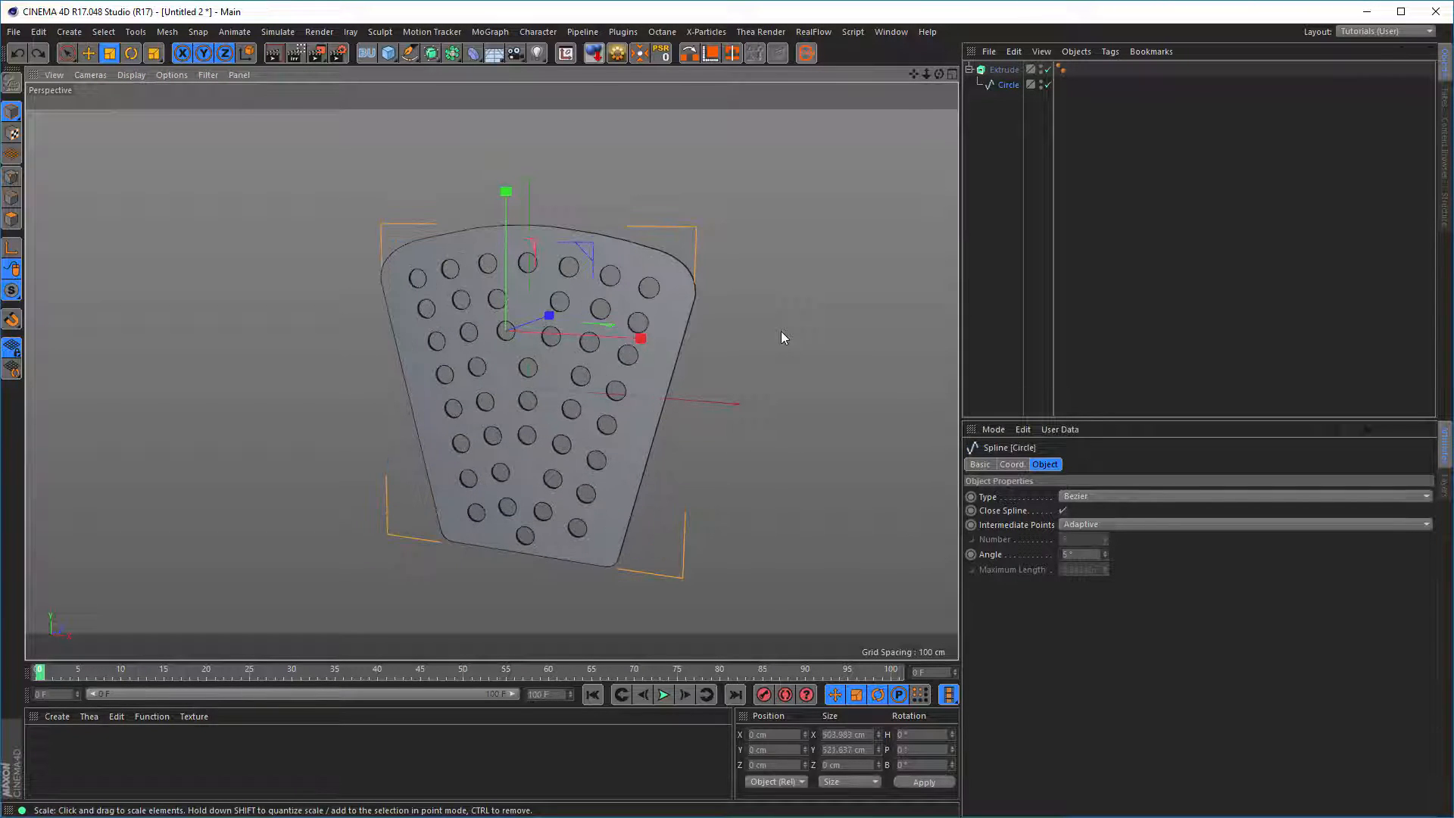
Center the combined spline's axis on its geometry.
{"action": "left_click", "coordinate": [1014, 84]}
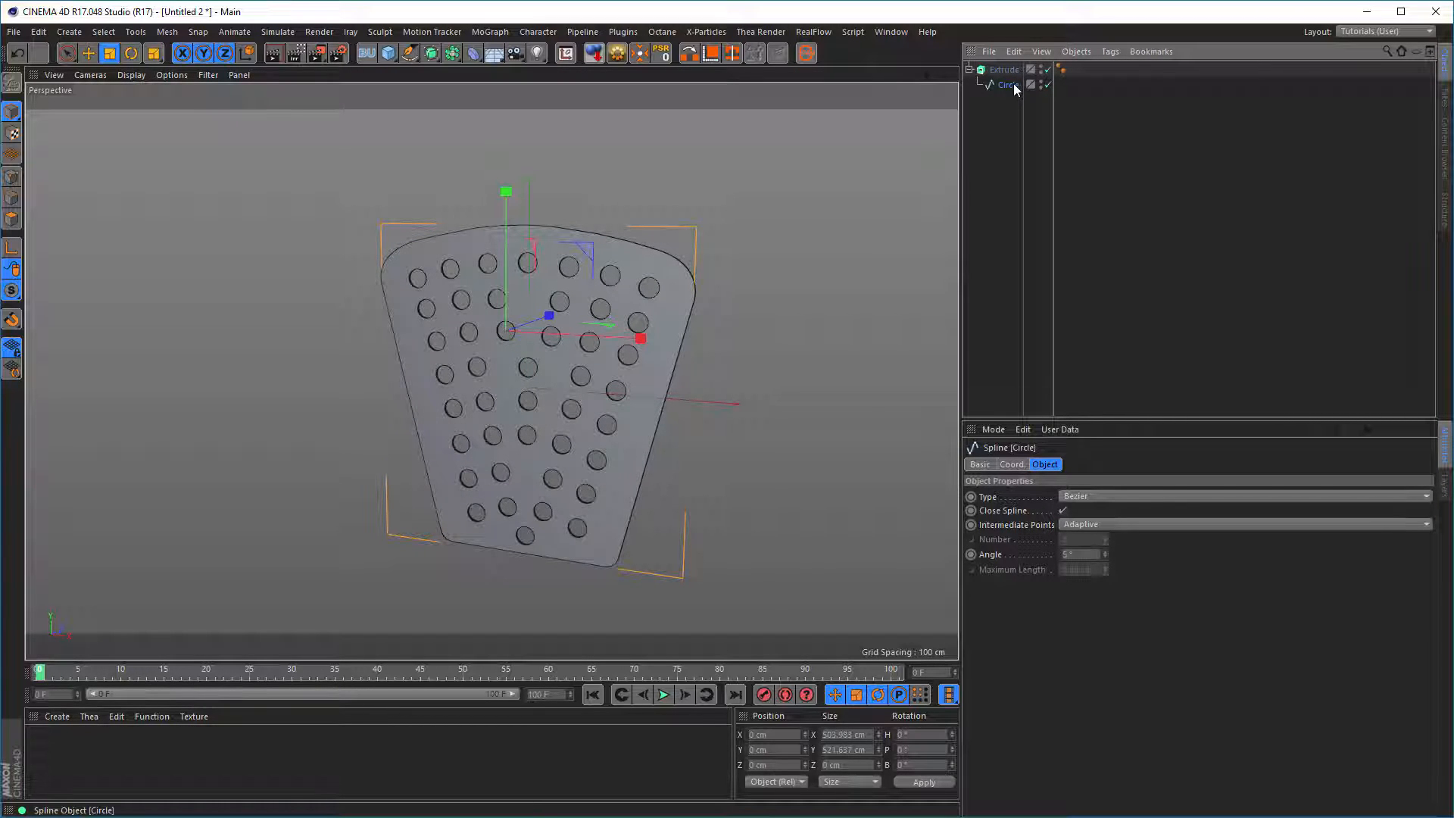
{"action": "left_click", "coordinate": [641, 58]}
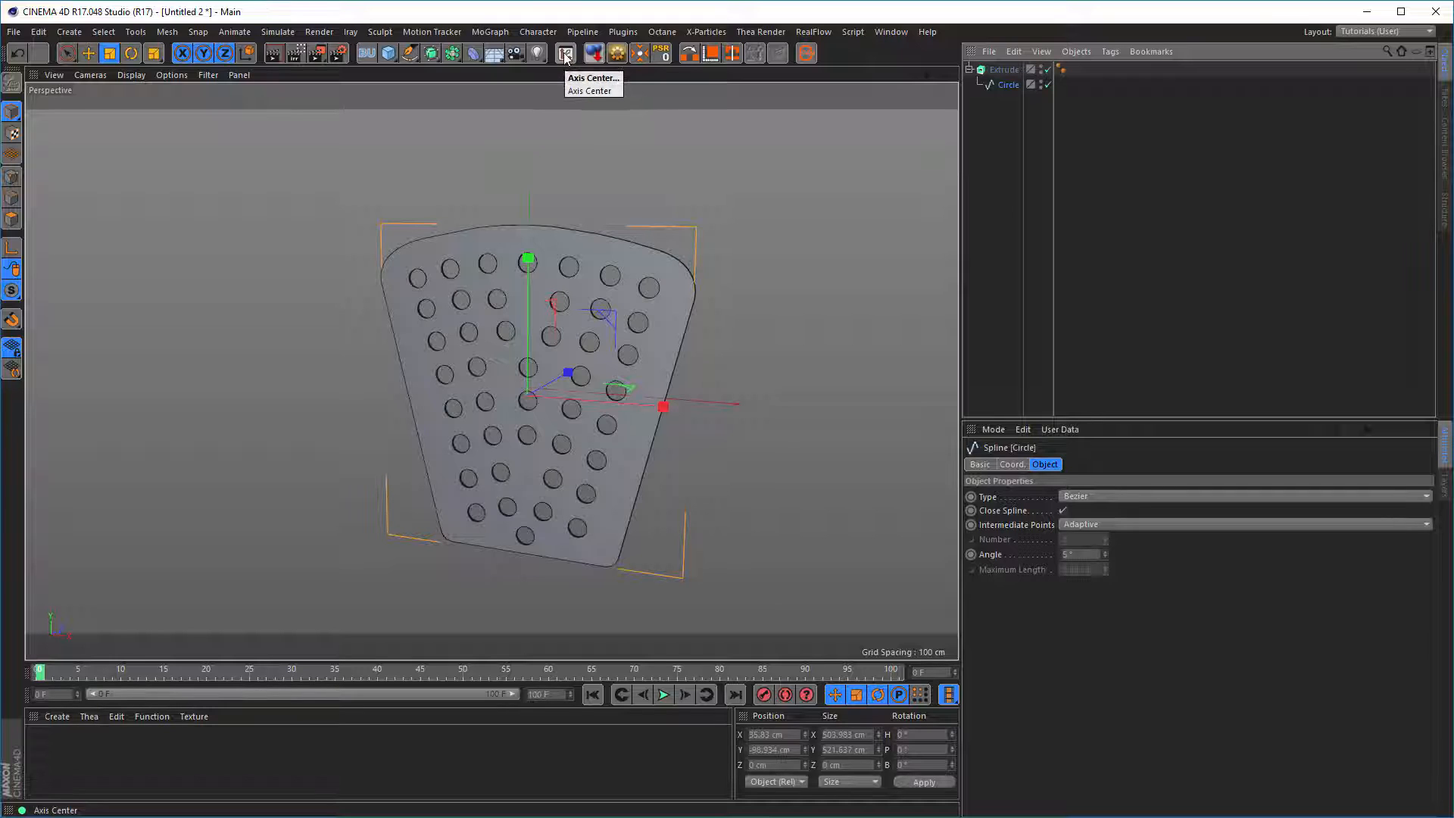
View the Axis Center dialog's settings and close it without executing.
{"action": "left_click", "coordinate": [170, 34]}
{"action": "mouse_move", "coordinate": [180, 173]}
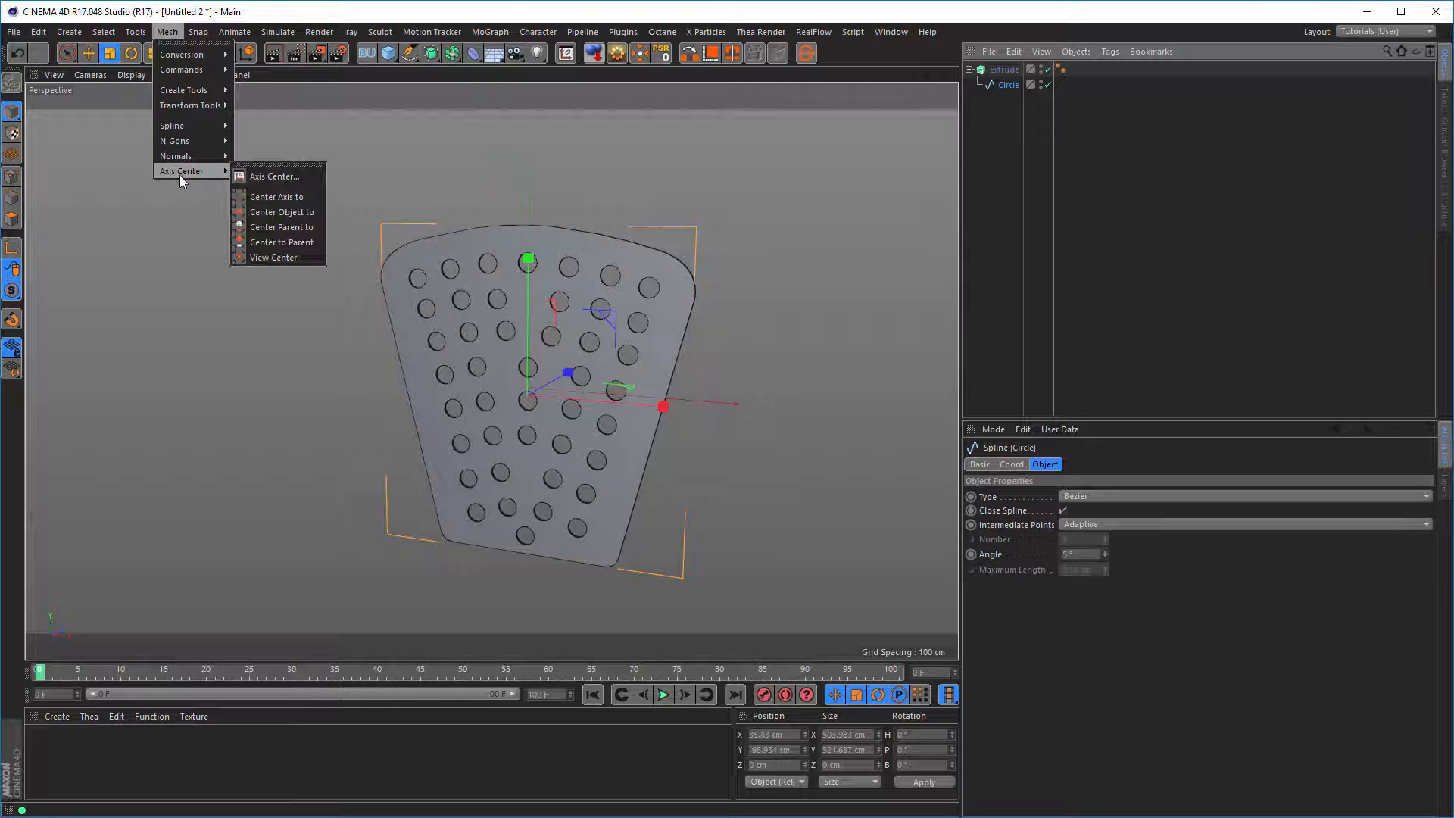
{"action": "left_click", "coordinate": [271, 174]}
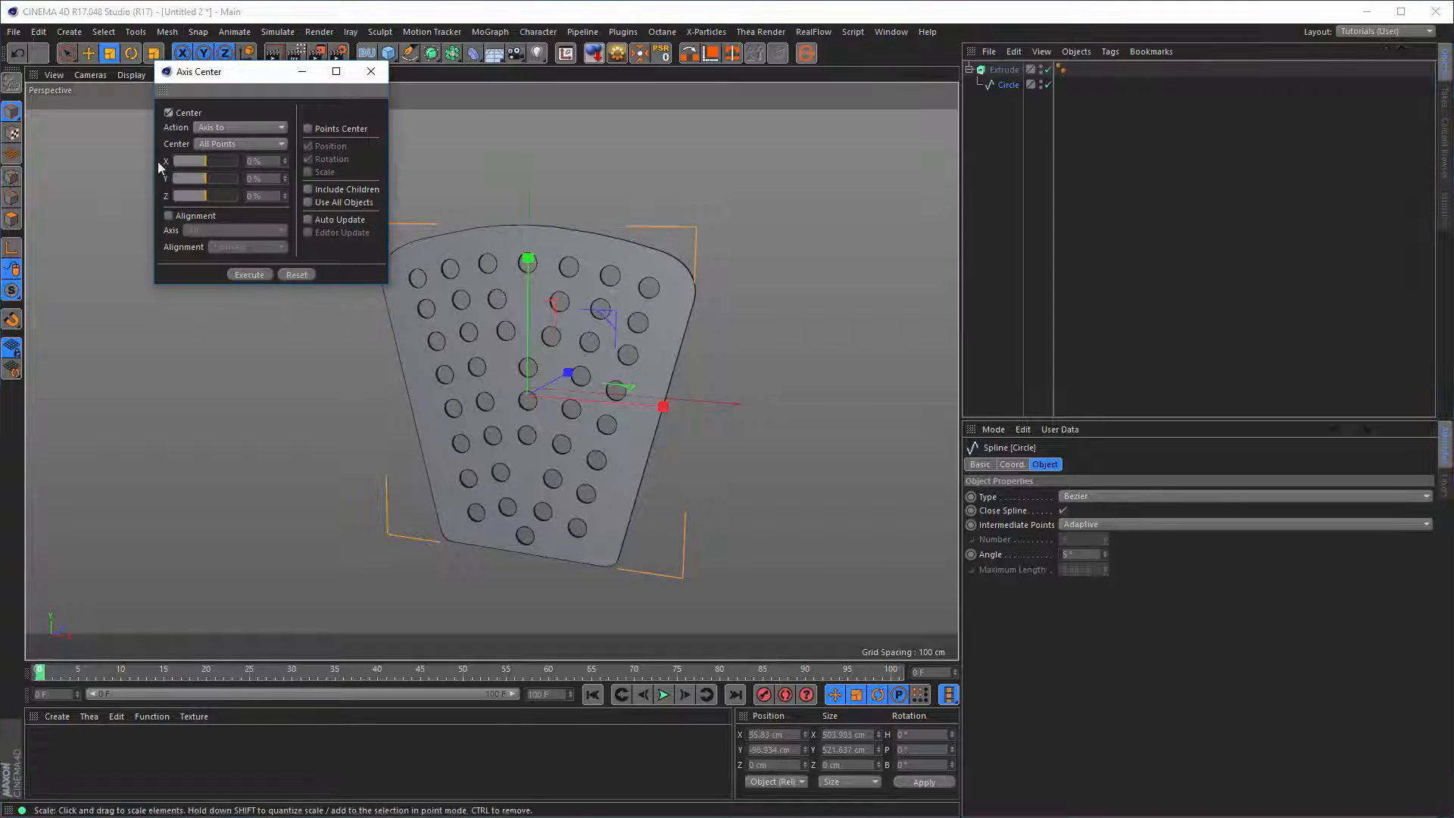
{"action": "left_click", "coordinate": [374, 74]}
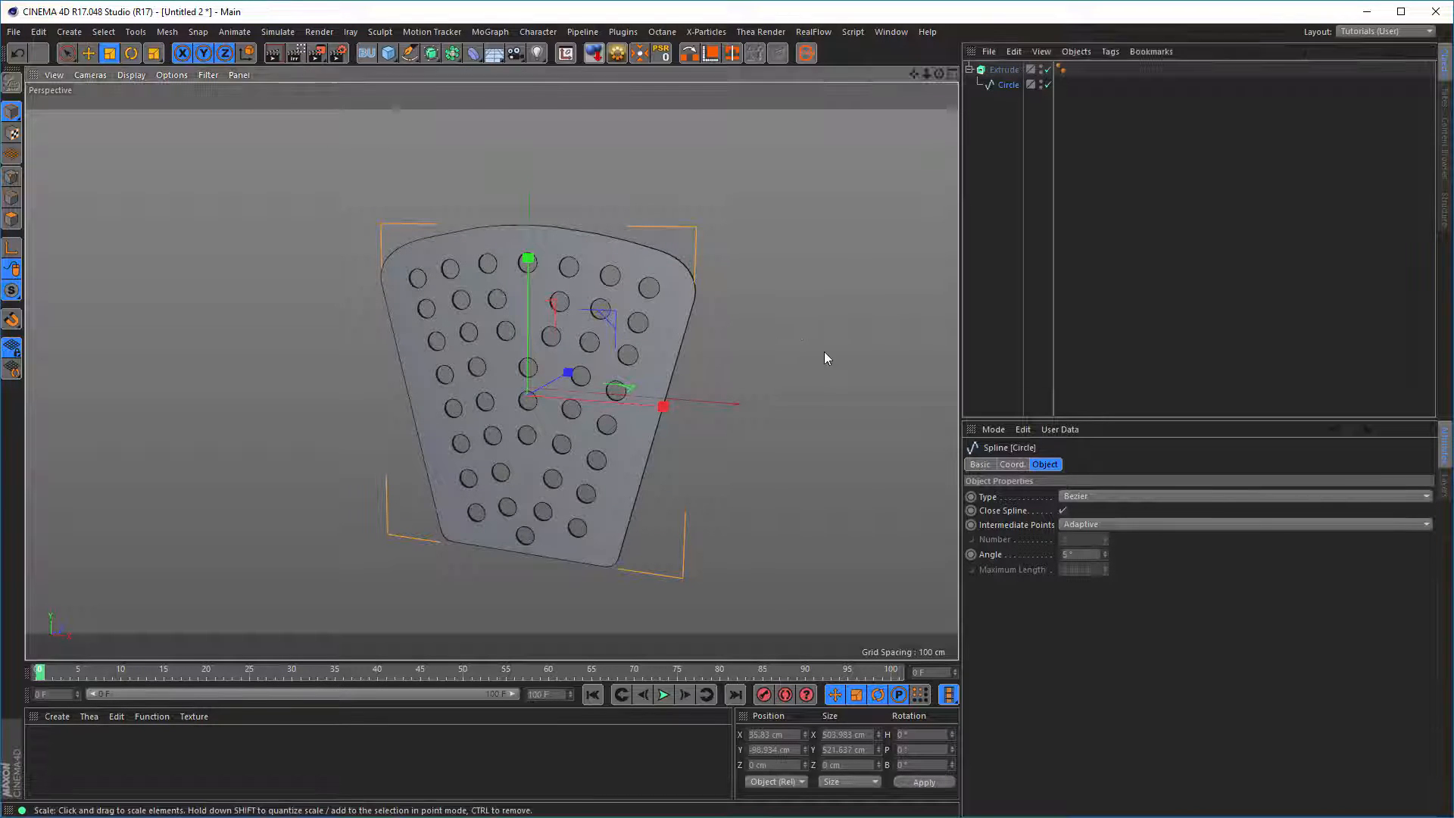
Scale the combined spline inside the Extrude object down uniformly to about 31 × 32 cm.
{"action": "left_click_drag", "start_coordinate": [810, 364], "coordinate": [382, 591]}
{"action": "right_click_drag", "start_coordinate": [524, 402], "coordinate": [843, 317], "text": "alt"}
{"action": "middle_click_drag", "start_coordinate": [675, 334], "coordinate": [603, 394], "text": "alt"}
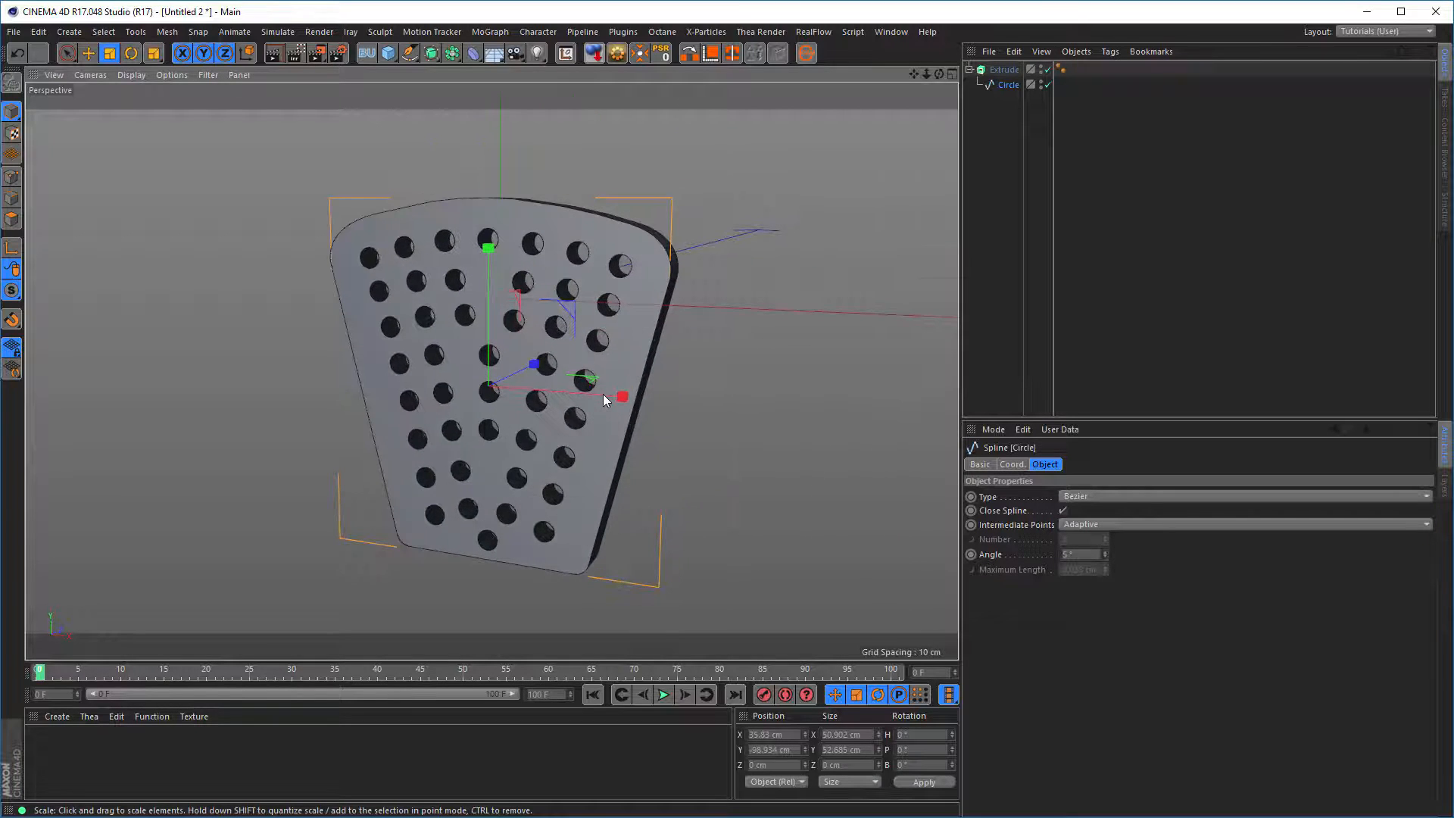
{"action": "mouse_move", "coordinate": [603, 394]}
{"action": "left_mouse_down", "text": "alt"}
{"action": "mouse_move", "coordinate": [641, 383]}
{"action": "mouse_move", "coordinate": [598, 391]}
{"action": "left_mouse_up", "text": "alt"}
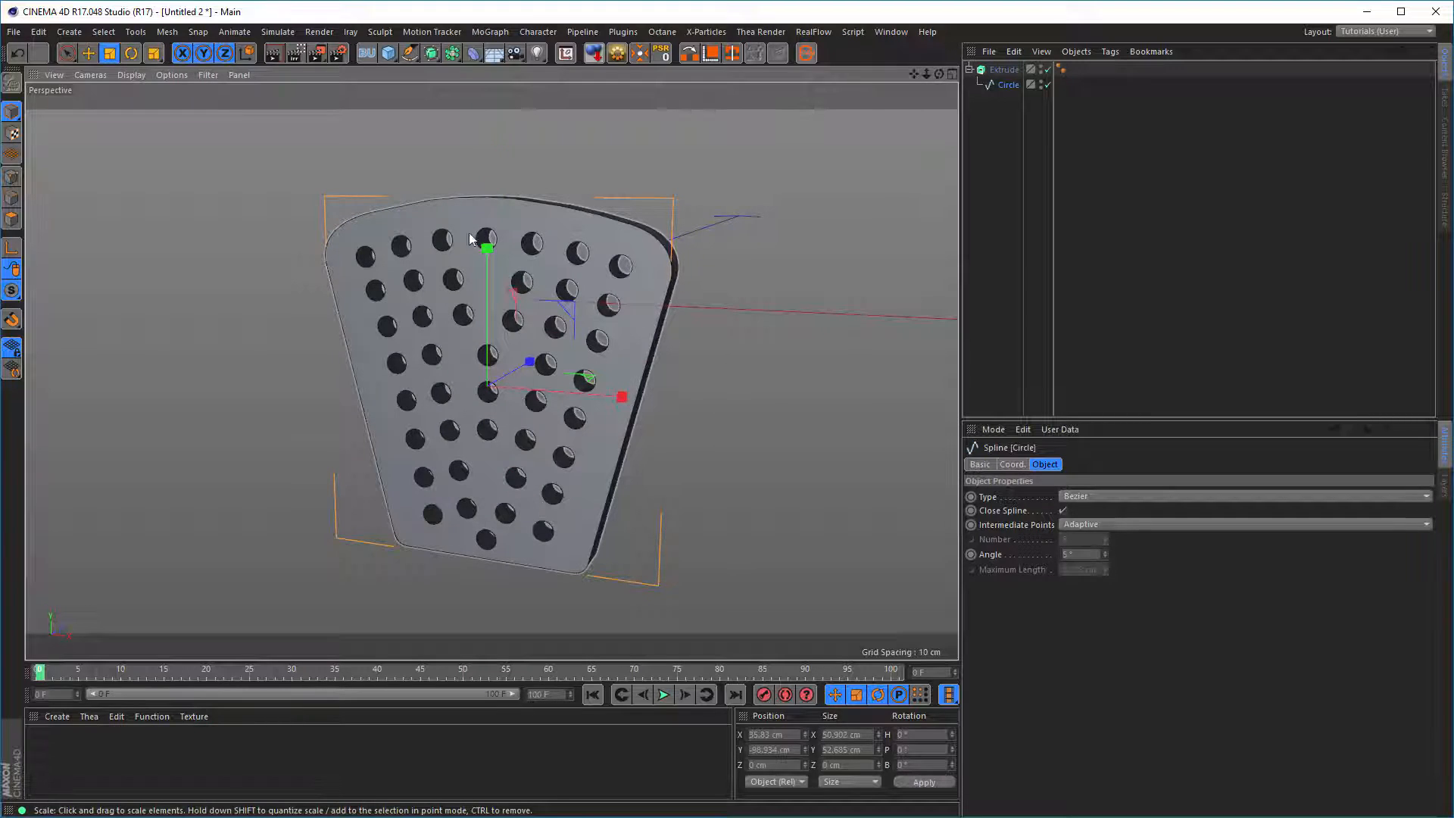
{"action": "mouse_move", "coordinate": [603, 277]}
{"action": "left_mouse_down", "text": "alt"}
{"action": "mouse_move", "coordinate": [663, 284]}
{"action": "mouse_move", "coordinate": [584, 286]}
{"action": "left_mouse_up", "text": "alt"}
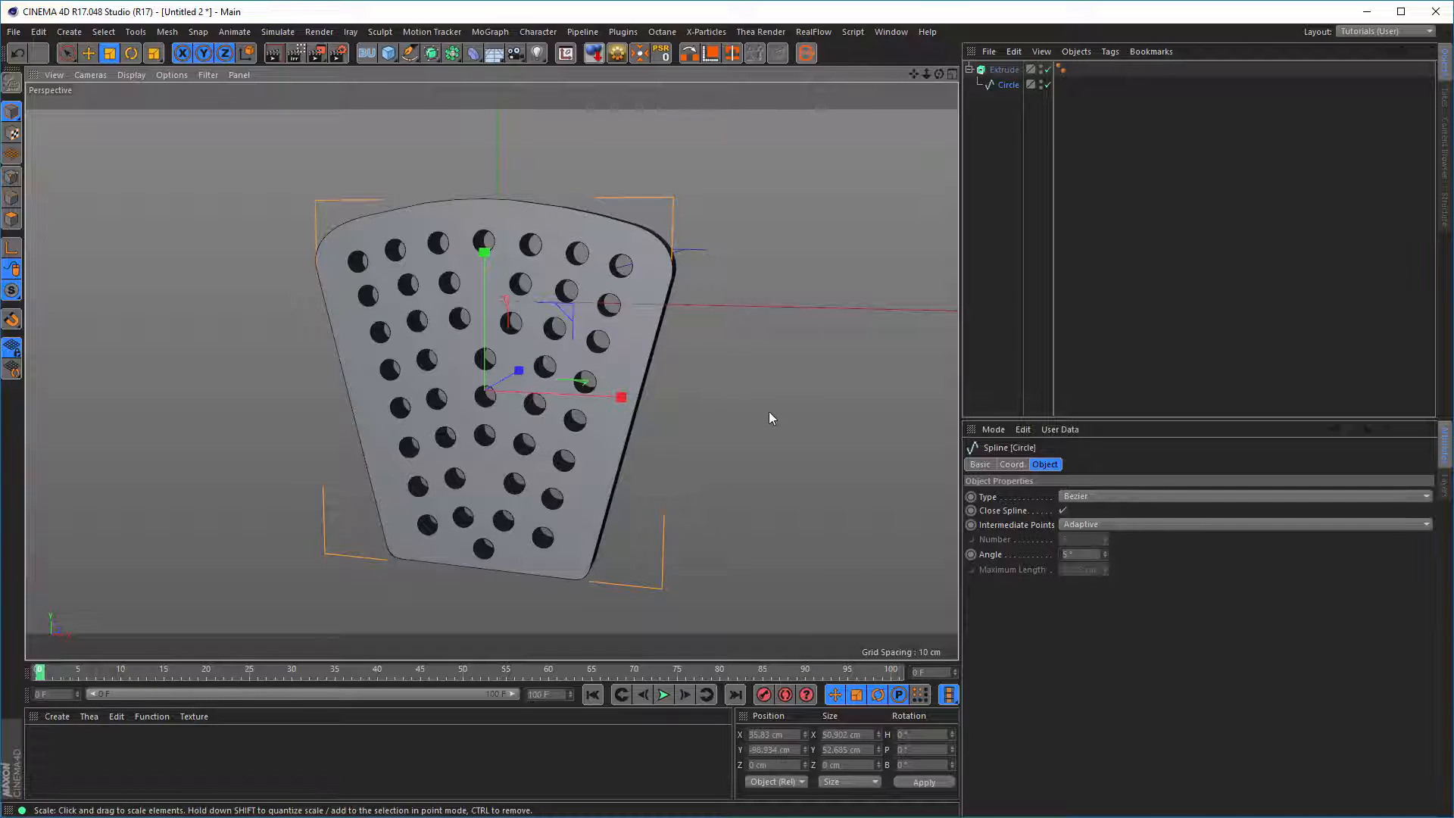
{"action": "left_click_drag", "start_coordinate": [768, 415], "coordinate": [563, 515]}
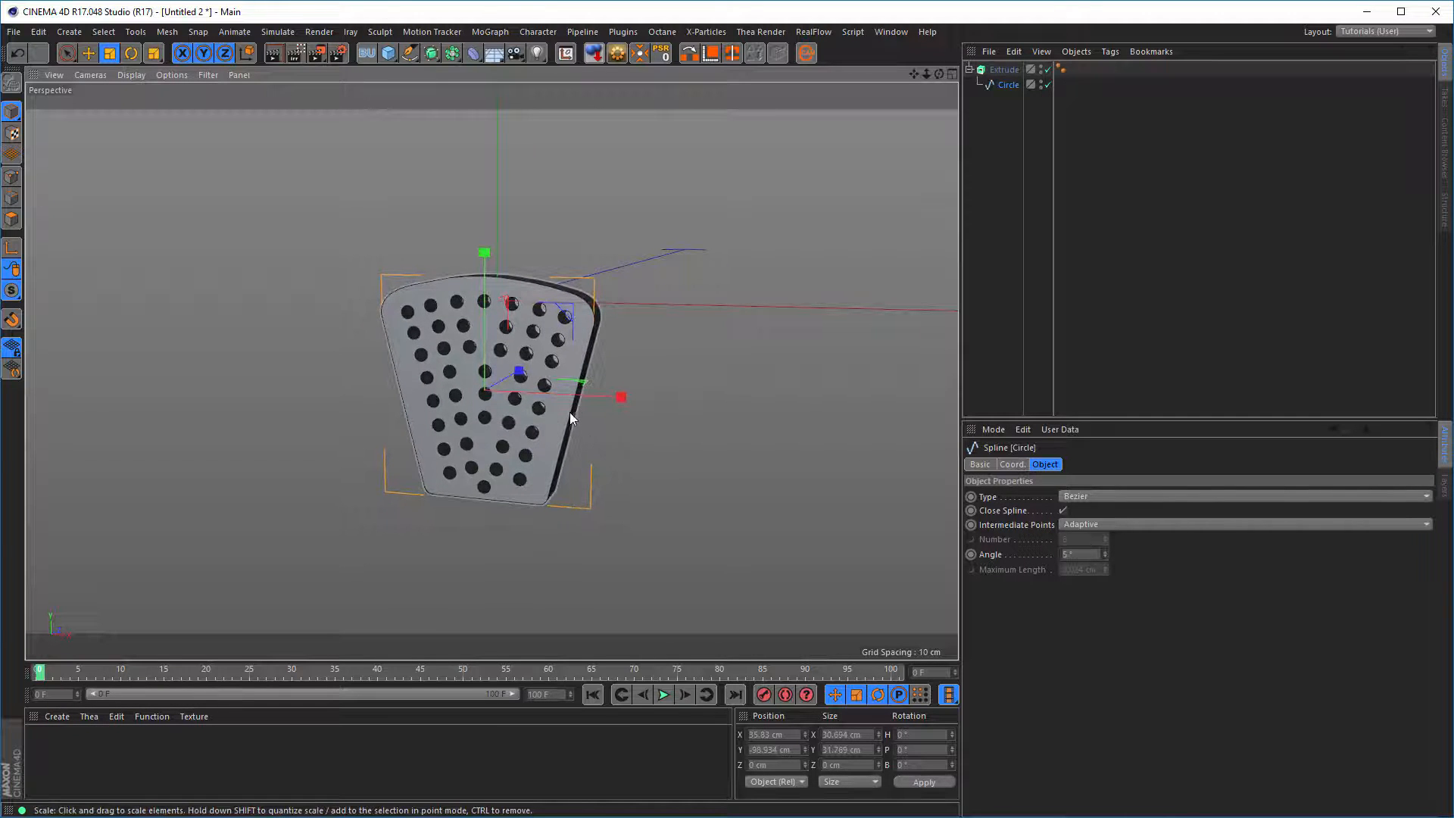
Set the Extrude object's Z movement to 1 cm.
{"action": "middle_click_drag", "start_coordinate": [543, 397], "coordinate": [616, 359], "text": "alt"}
{"action": "right_click_drag", "start_coordinate": [622, 354], "coordinate": [676, 340], "text": "alt"}
{"action": "left_click_drag", "start_coordinate": [676, 339], "coordinate": [908, 267], "text": "alt"}
{"action": "left_click", "coordinate": [1005, 70]}
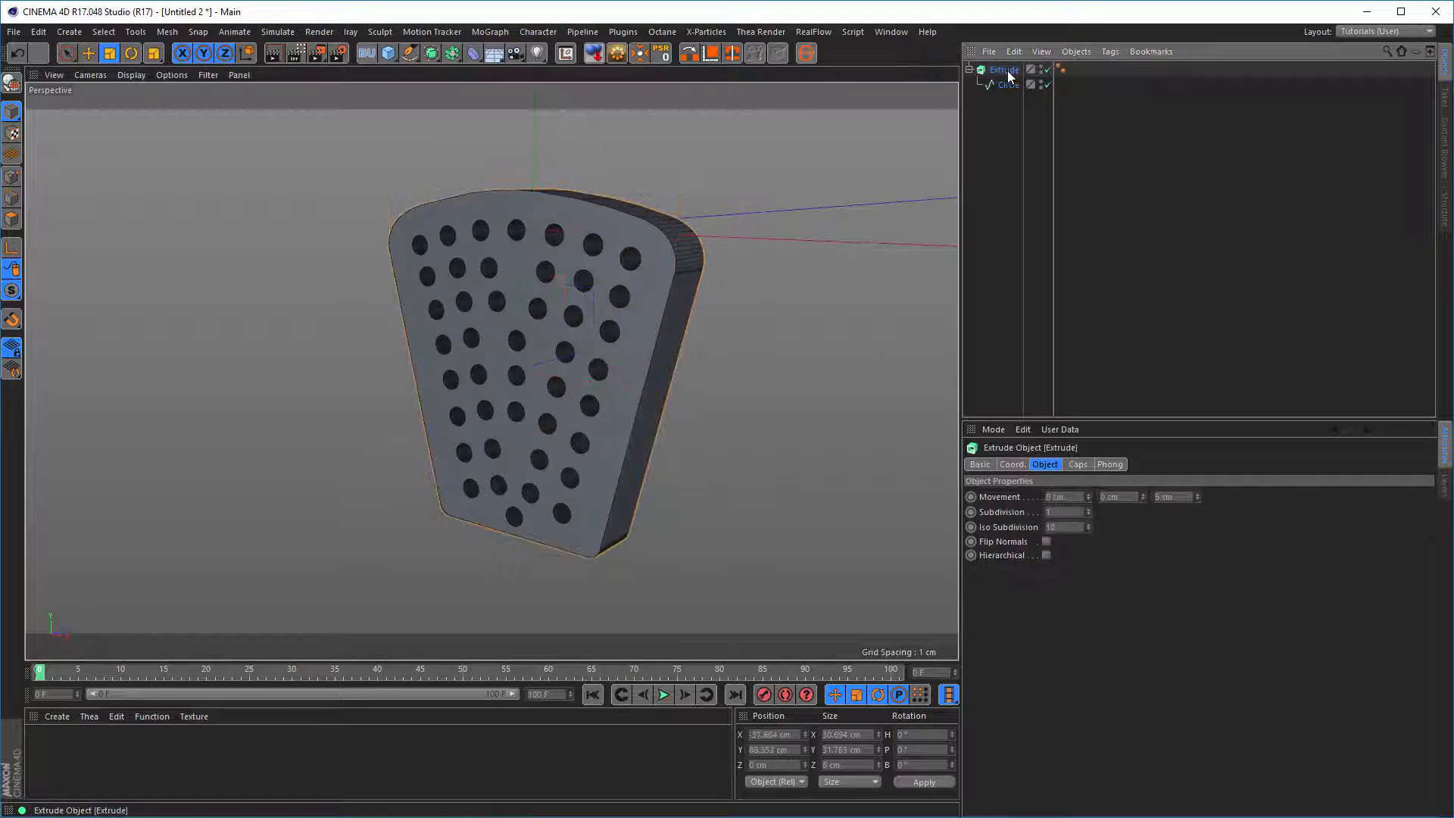
{"action": "left_click_drag", "start_coordinate": [1176, 496], "coordinate": [1134, 534]}
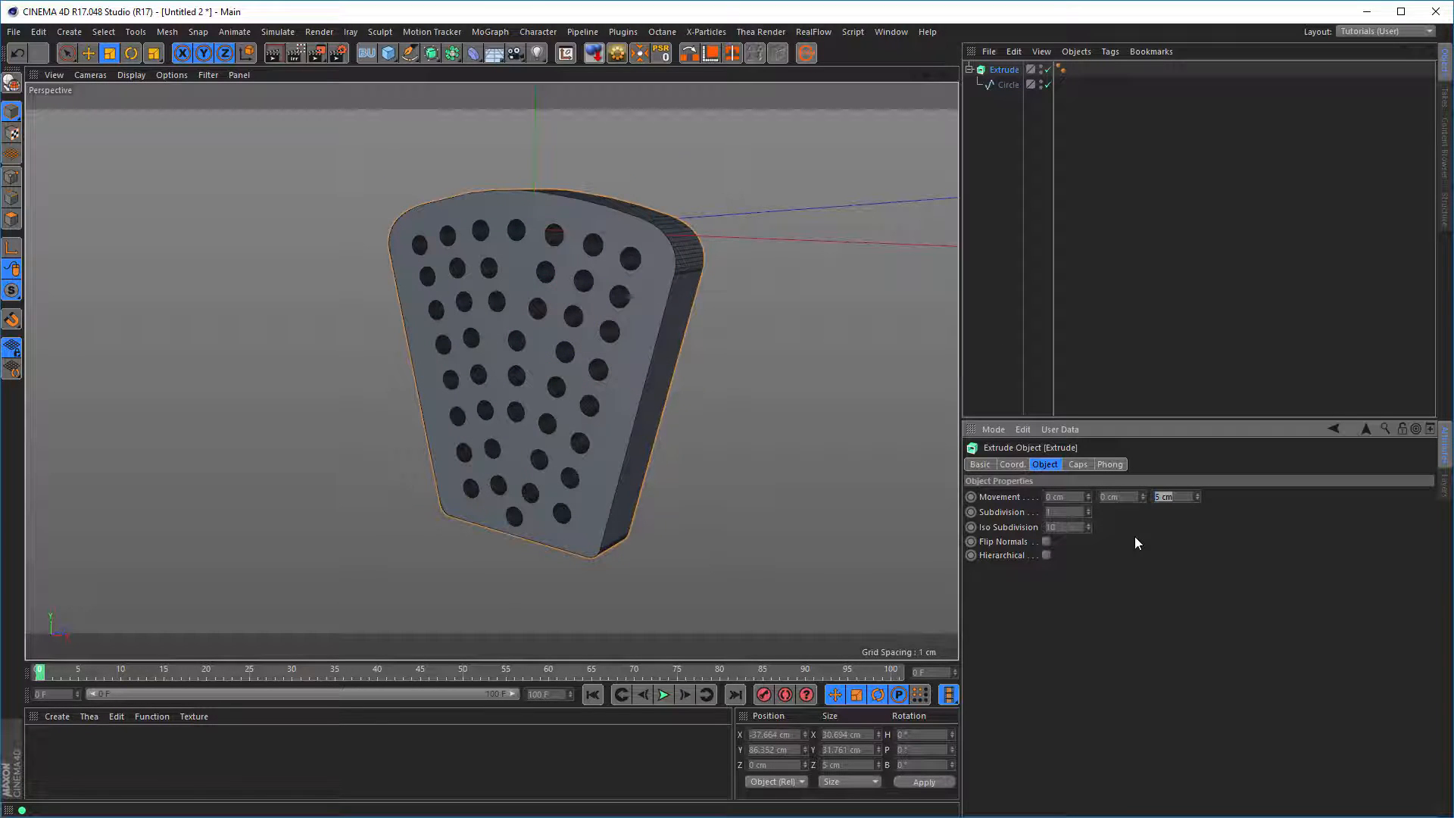
{"action": "type", "text": "1"}
{"action": "key", "text": "Return"}
{"action": "mouse_move", "coordinate": [561, 285]}
{"action": "left_mouse_down", "text": "alt"}
{"action": "mouse_move", "coordinate": [581, 259]}
{"action": "mouse_move", "coordinate": [714, 245]}
{"action": "mouse_move", "coordinate": [666, 259]}
{"action": "mouse_move", "coordinate": [578, 250]}
{"action": "mouse_move", "coordinate": [572, 267]}
{"action": "left_mouse_up", "text": "alt"}
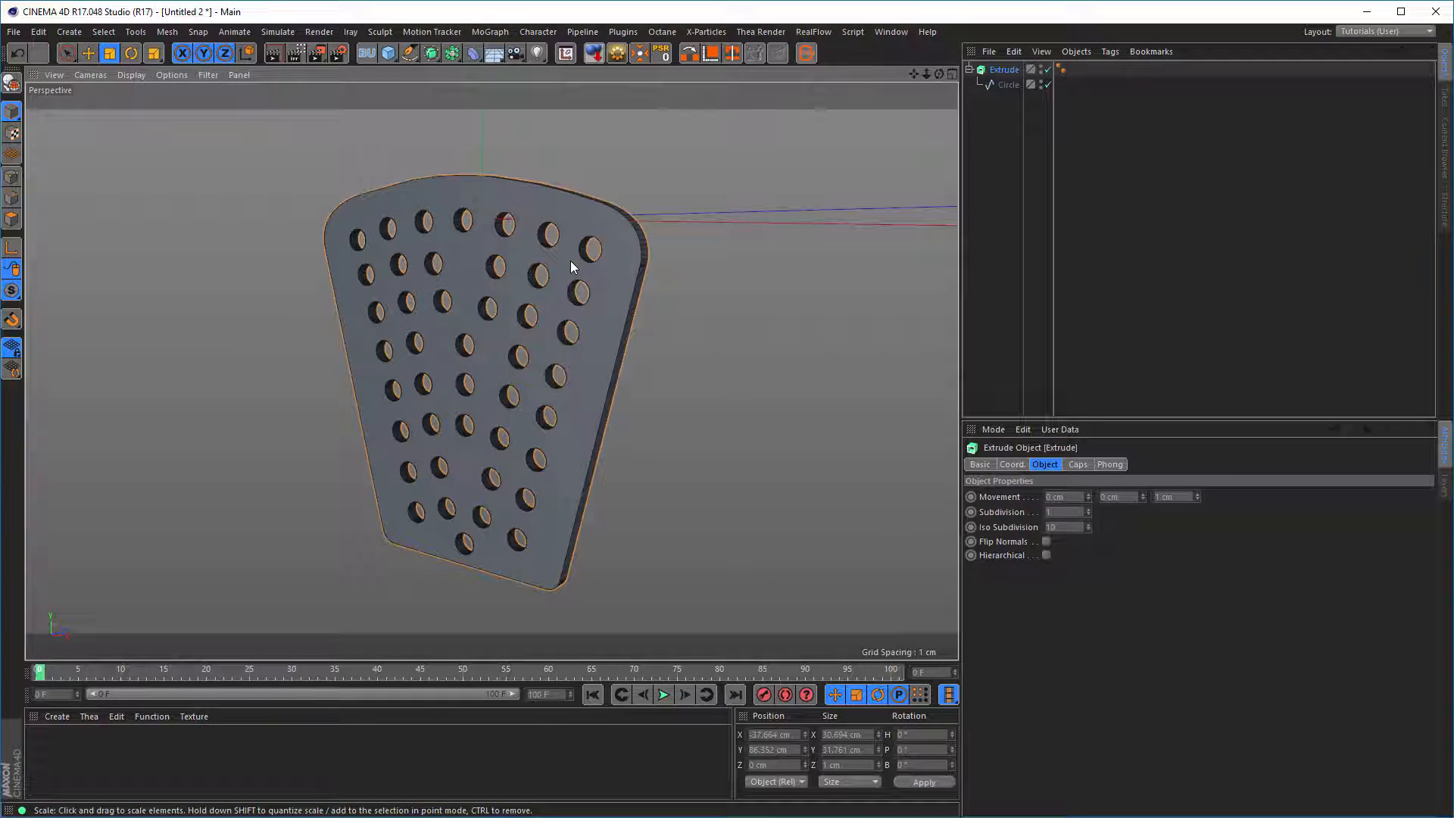
Set both the start and end caps of the Extrude object to Fillet Cap.
{"action": "left_click", "coordinate": [1074, 465]}
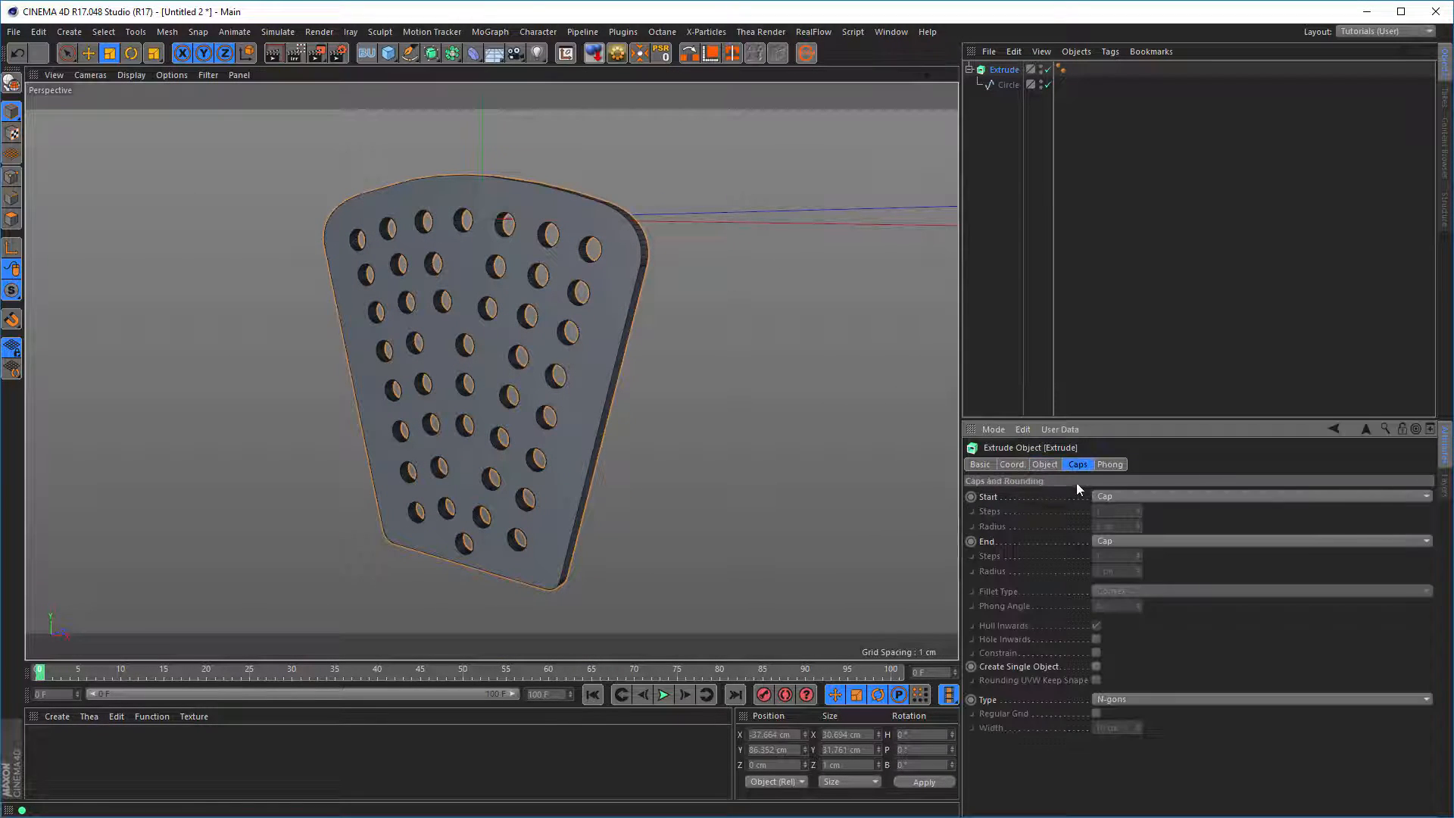
{"action": "left_click", "coordinate": [1122, 495]}
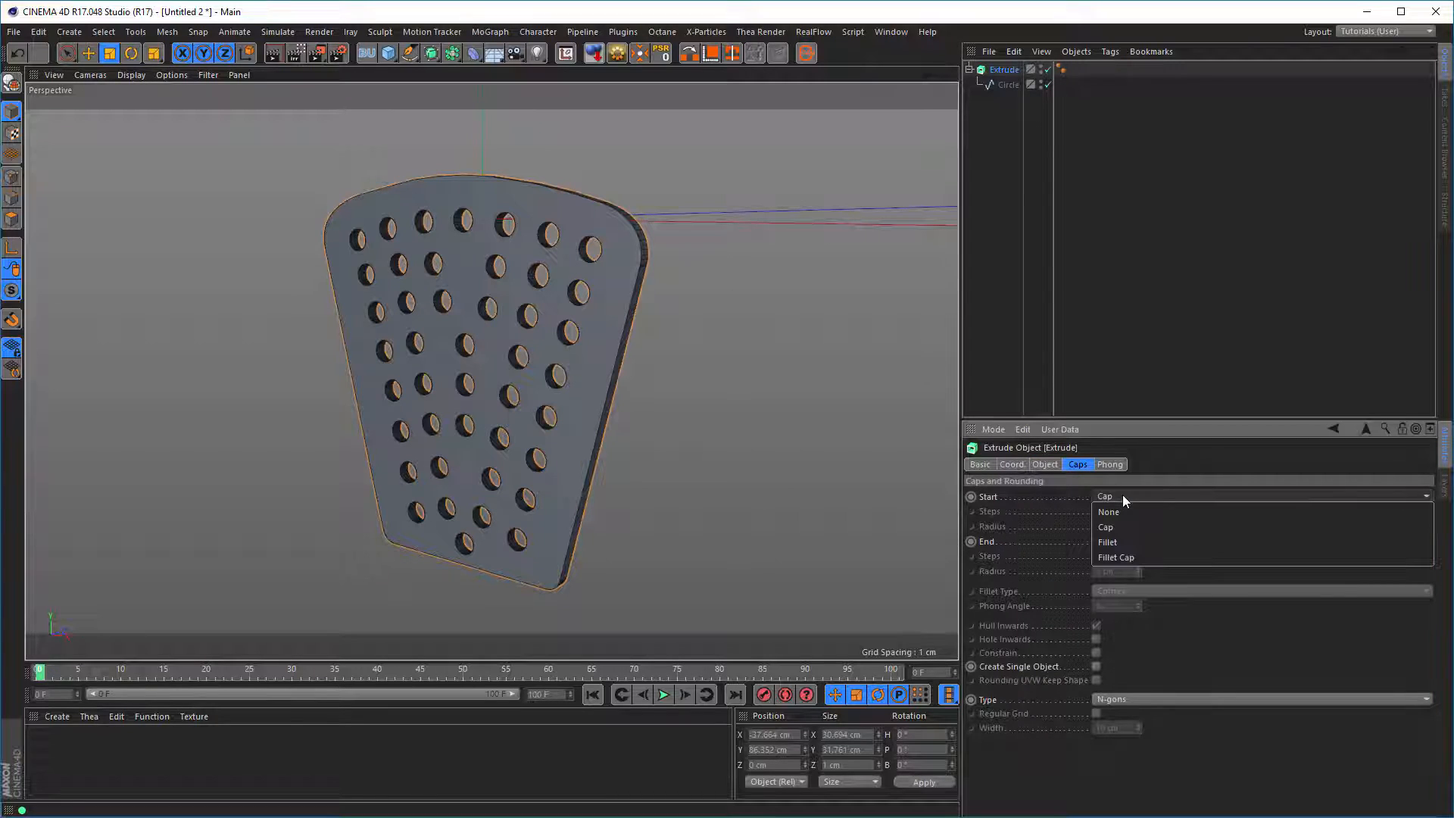
{"action": "left_click", "coordinate": [1140, 556]}
{"action": "left_click", "coordinate": [1137, 589]}
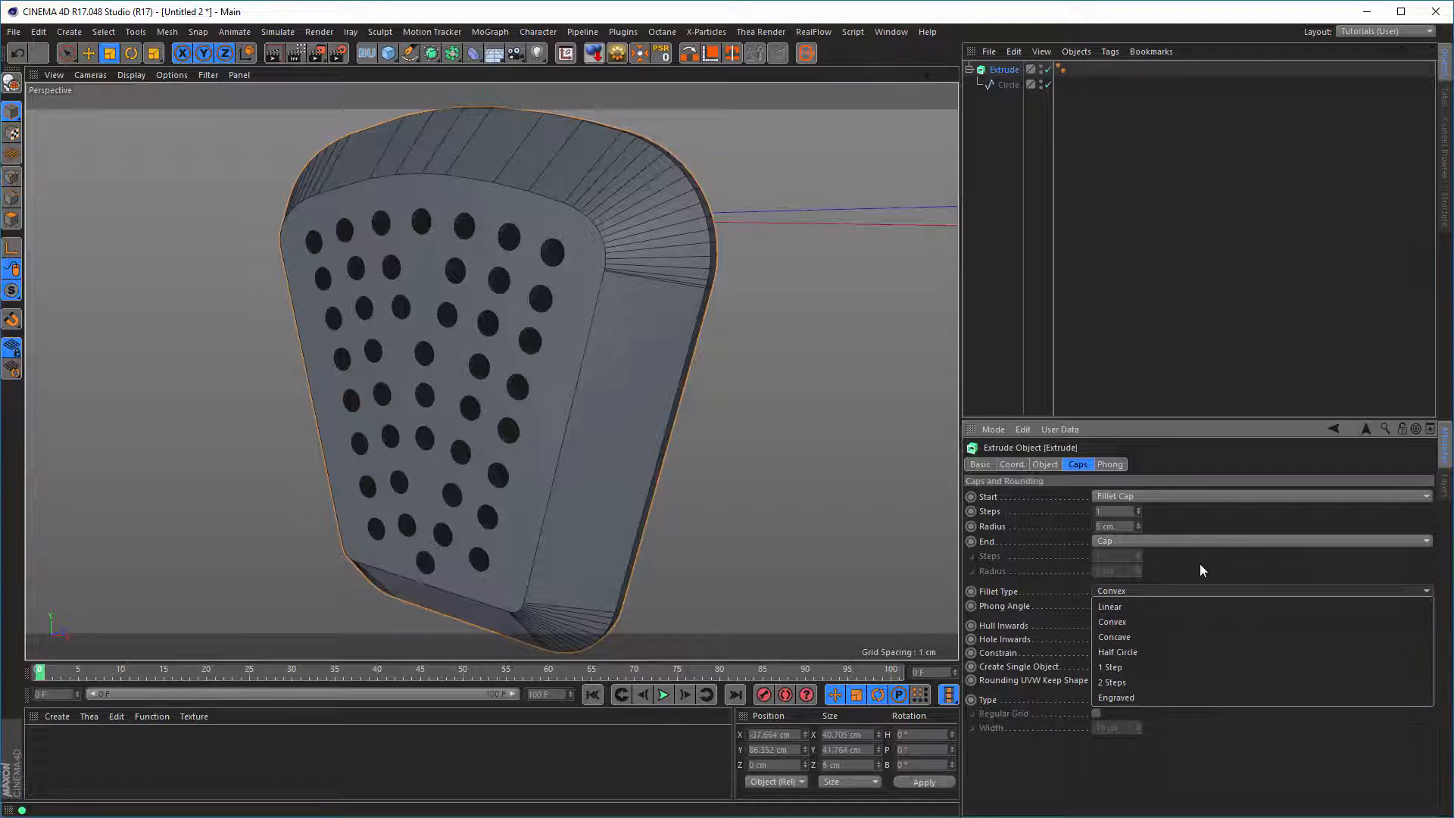
{"action": "left_click", "coordinate": [1200, 569]}
{"action": "left_click", "coordinate": [1121, 540]}
{"action": "left_click", "coordinate": [1129, 603]}
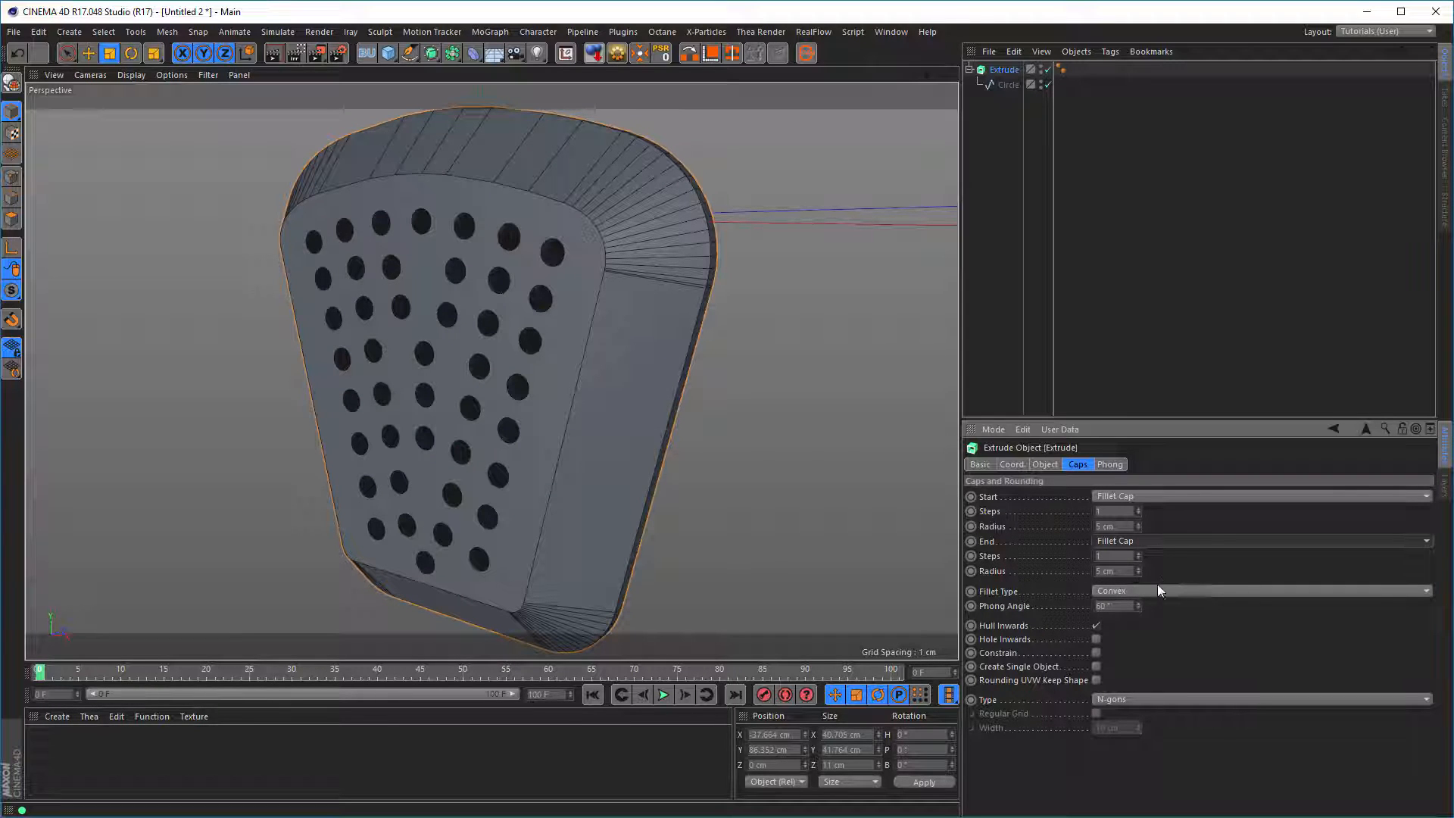
Give the start and end fillets of the Extrude object 3 steps and a 0.5 cm radius each.
{"action": "left_click", "coordinate": [1112, 512]}
{"action": "type", "text": "3"}
{"action": "key", "text": "Return"}
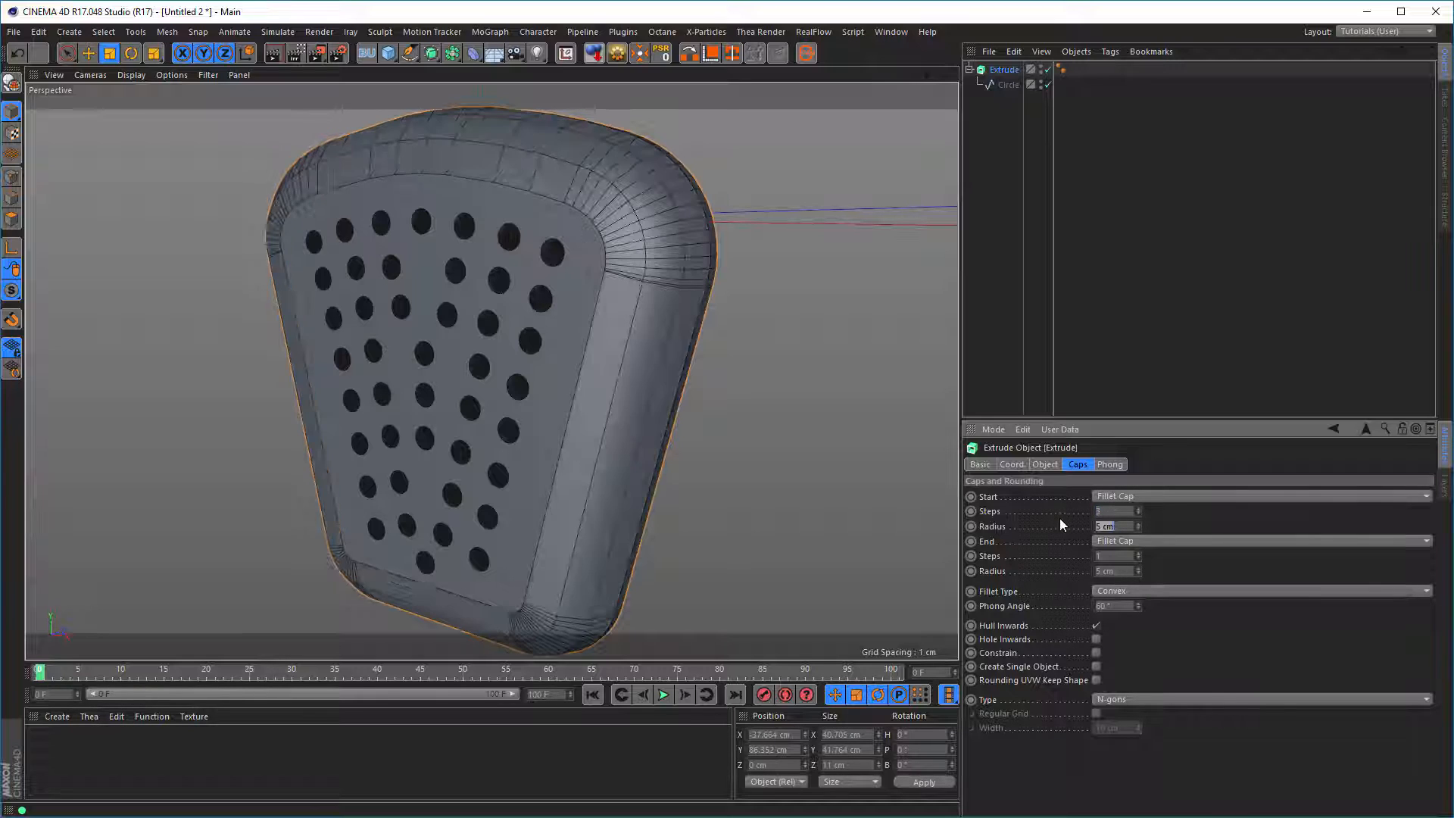
{"action": "key", "text": "Tab"}
{"action": "type", "text": "0.5"}
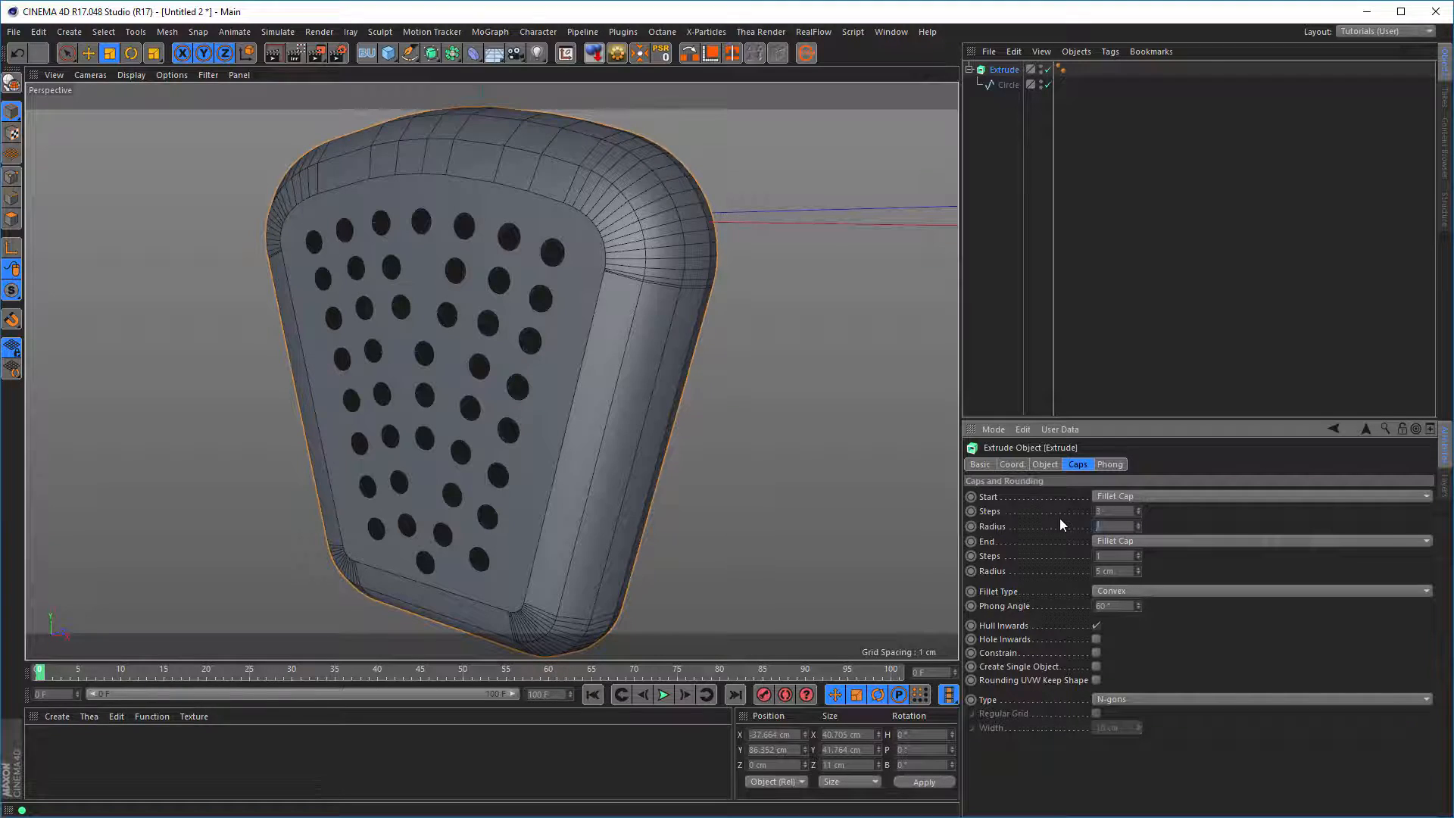
{"action": "key", "text": "Tab"}
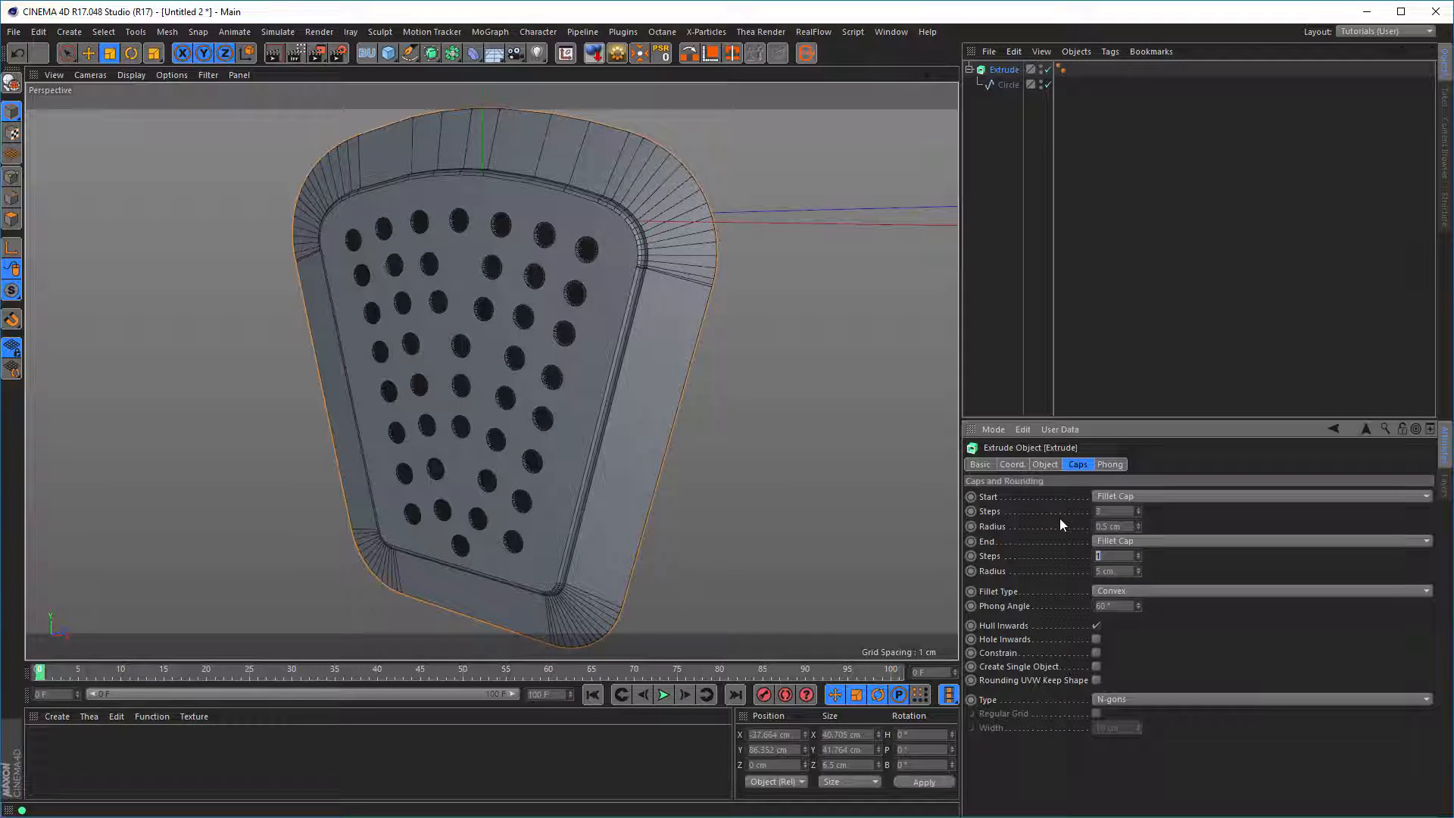
{"action": "type", "text": "3"}
{"action": "key", "text": "Tab"}
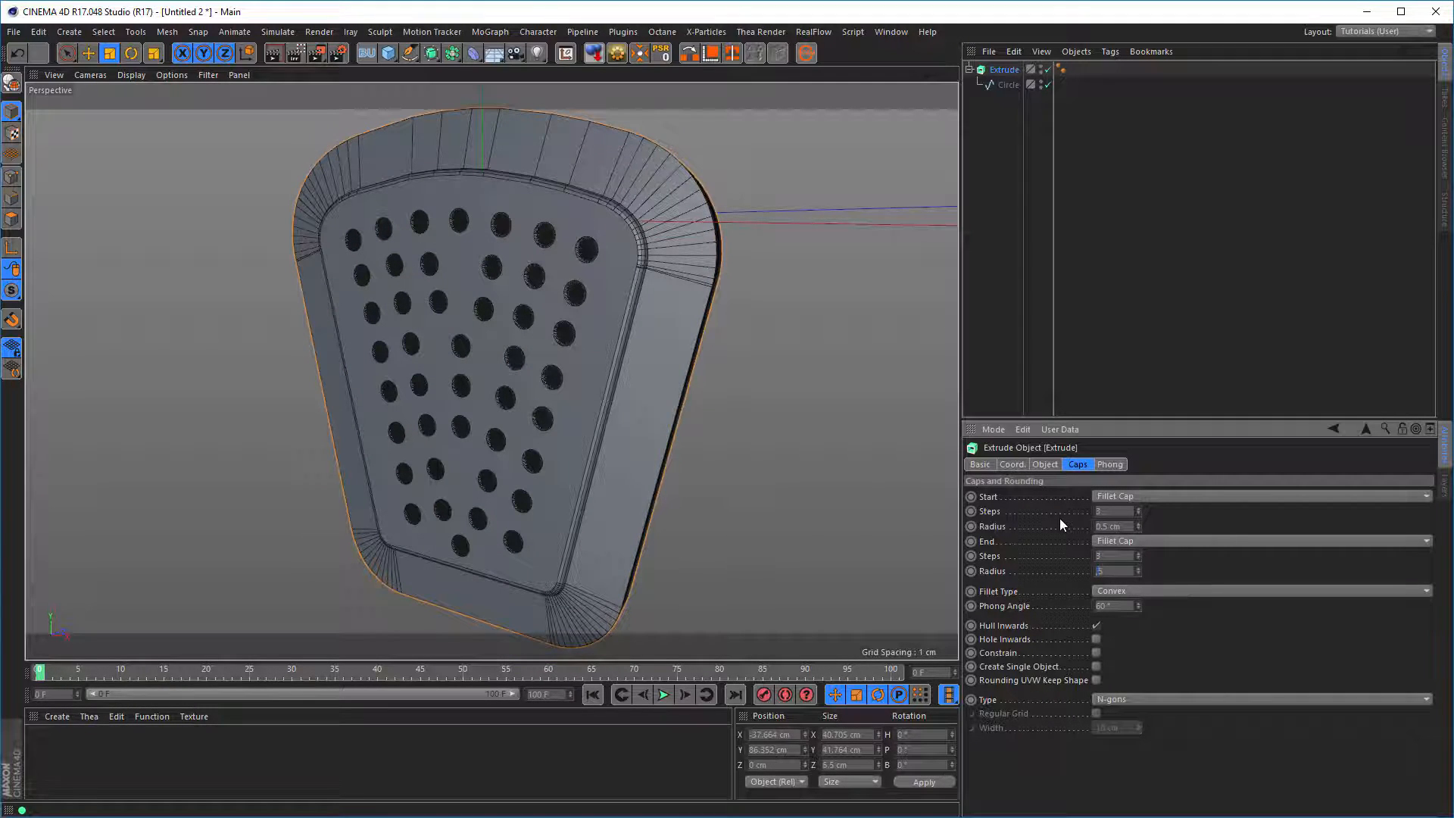
{"action": "type", "text": "0.5"}
{"action": "key", "text": "Tab"}
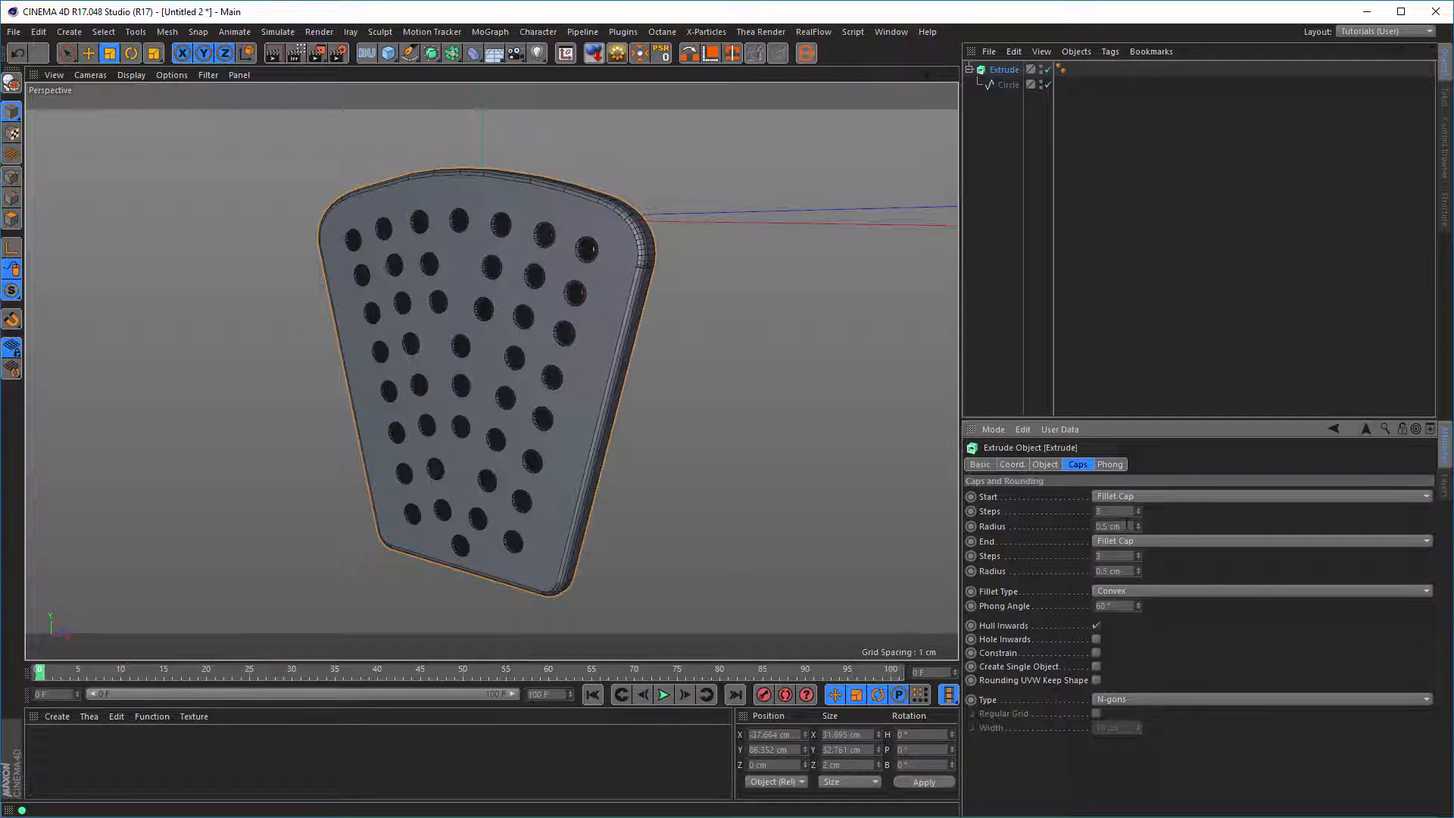
Reduce the start and end fillet radius of the Extrude object to 0.2 cm each.
{"action": "left_click_drag", "start_coordinate": [1103, 524], "coordinate": [1117, 521]}
{"action": "type", "text": "2"}
{"action": "key", "text": "Return"}
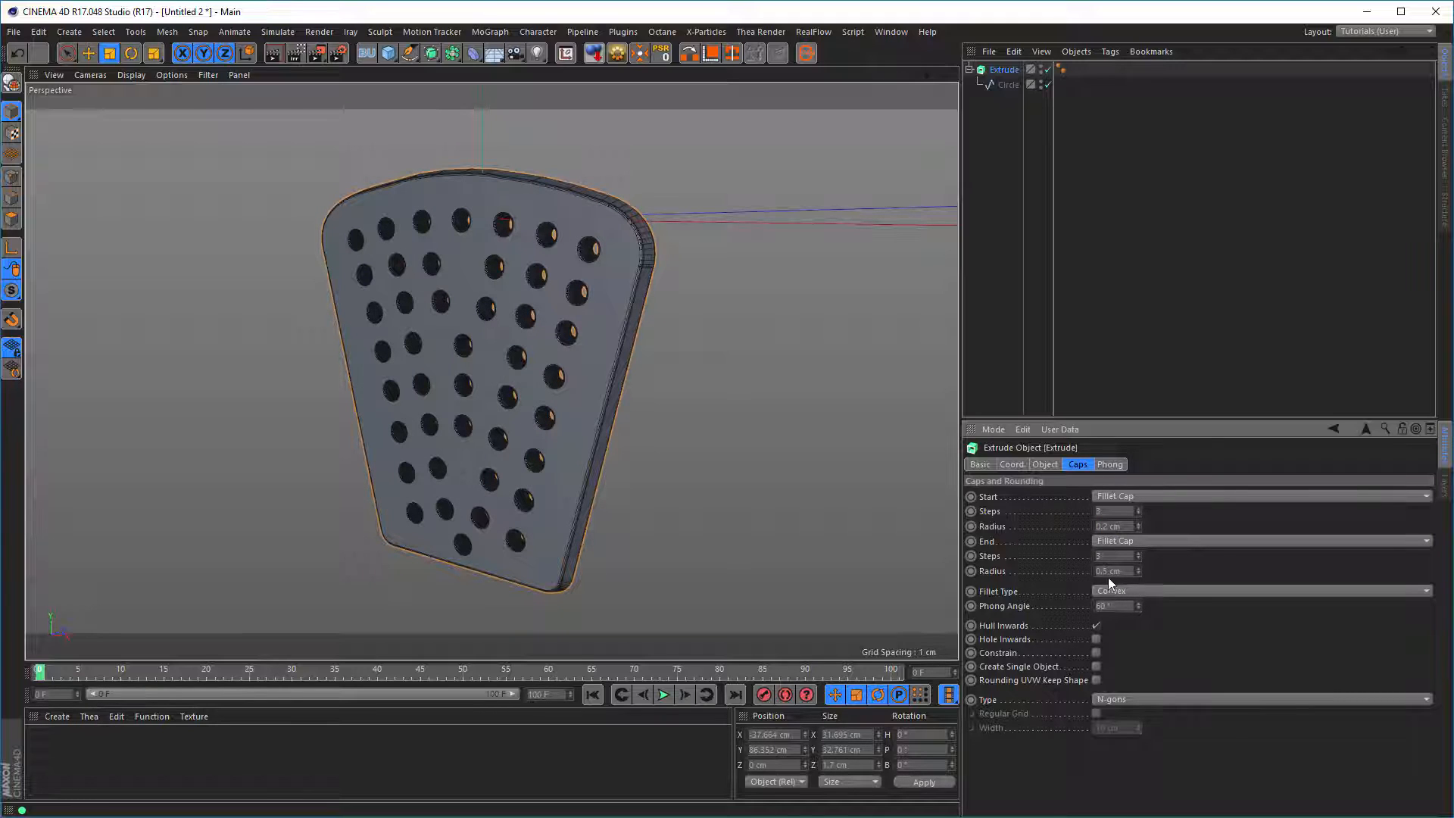
{"action": "left_click_drag", "start_coordinate": [1104, 570], "coordinate": [1118, 570]}
{"action": "type", "text": "2"}
{"action": "key", "text": "Return"}
{"action": "scroll", "coordinate": [624, 257], "scroll_direction": "up", "scroll_amount": 8}
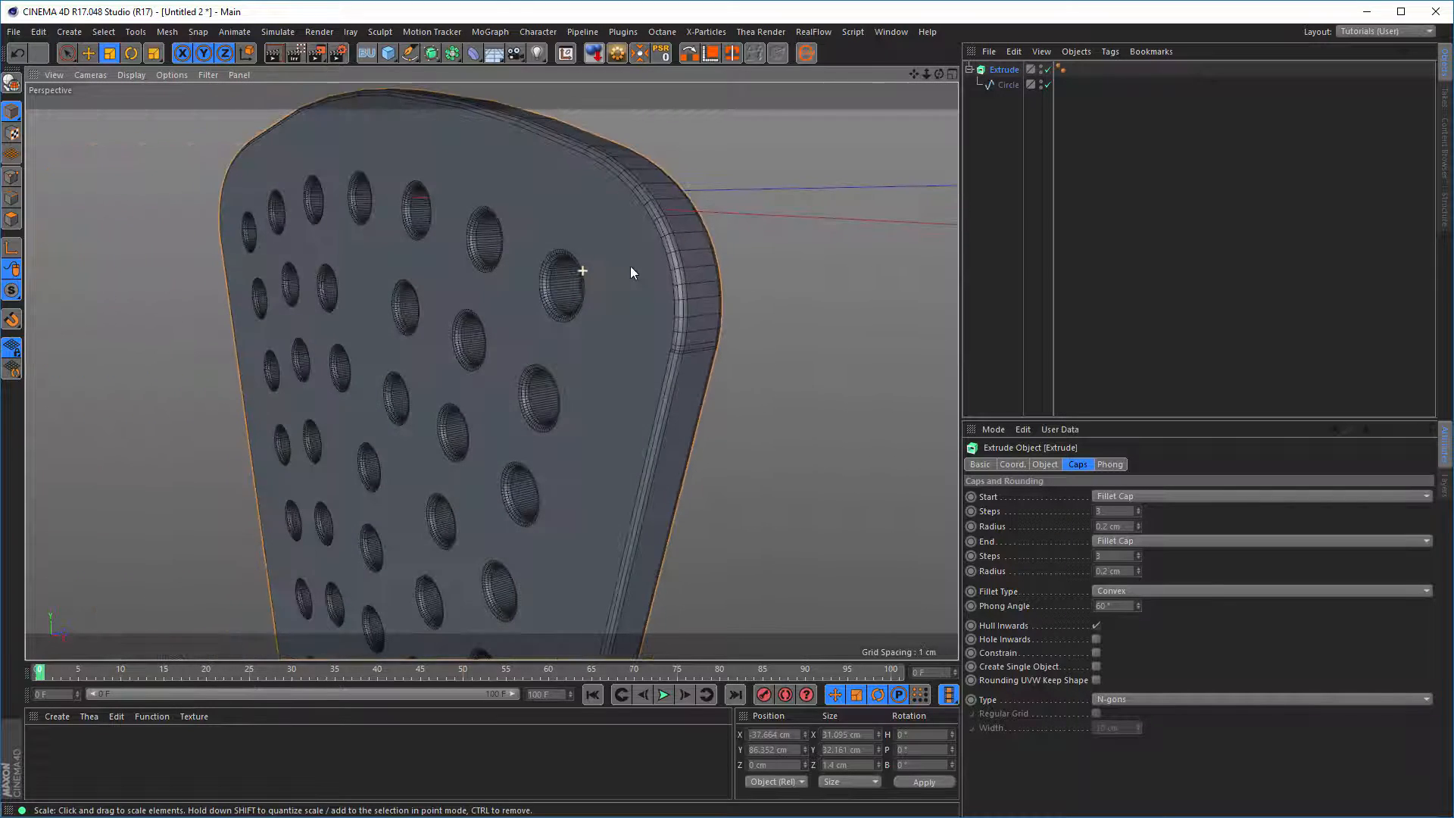
{"action": "left_click_drag", "start_coordinate": [631, 268], "coordinate": [594, 267], "text": "alt"}
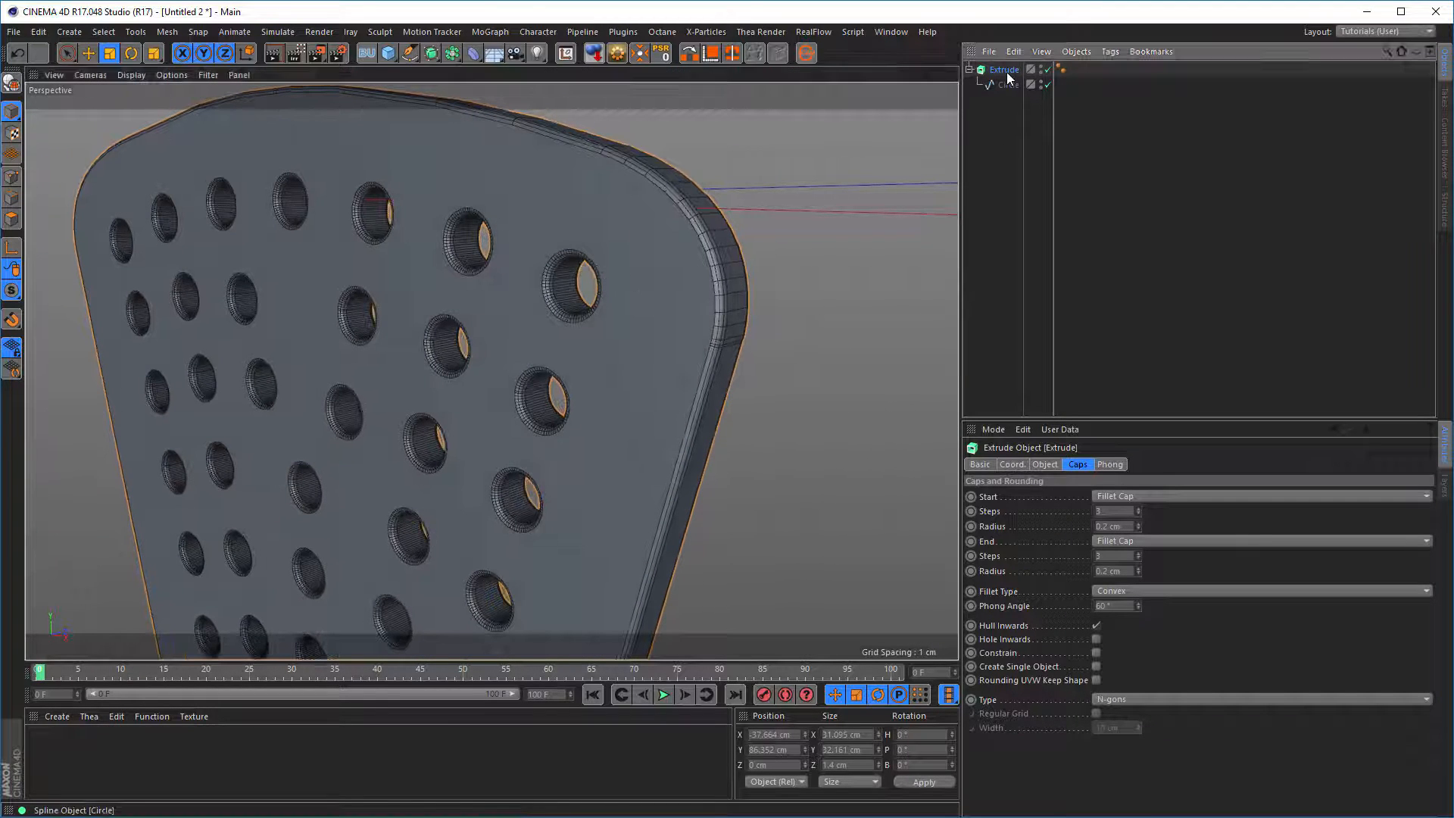
Set the Extrude object's Z movement to 0.5 cm and inspect the blade's edges and holes.
{"action": "left_click", "coordinate": [1045, 464]}
{"action": "left_click", "coordinate": [1175, 497]}
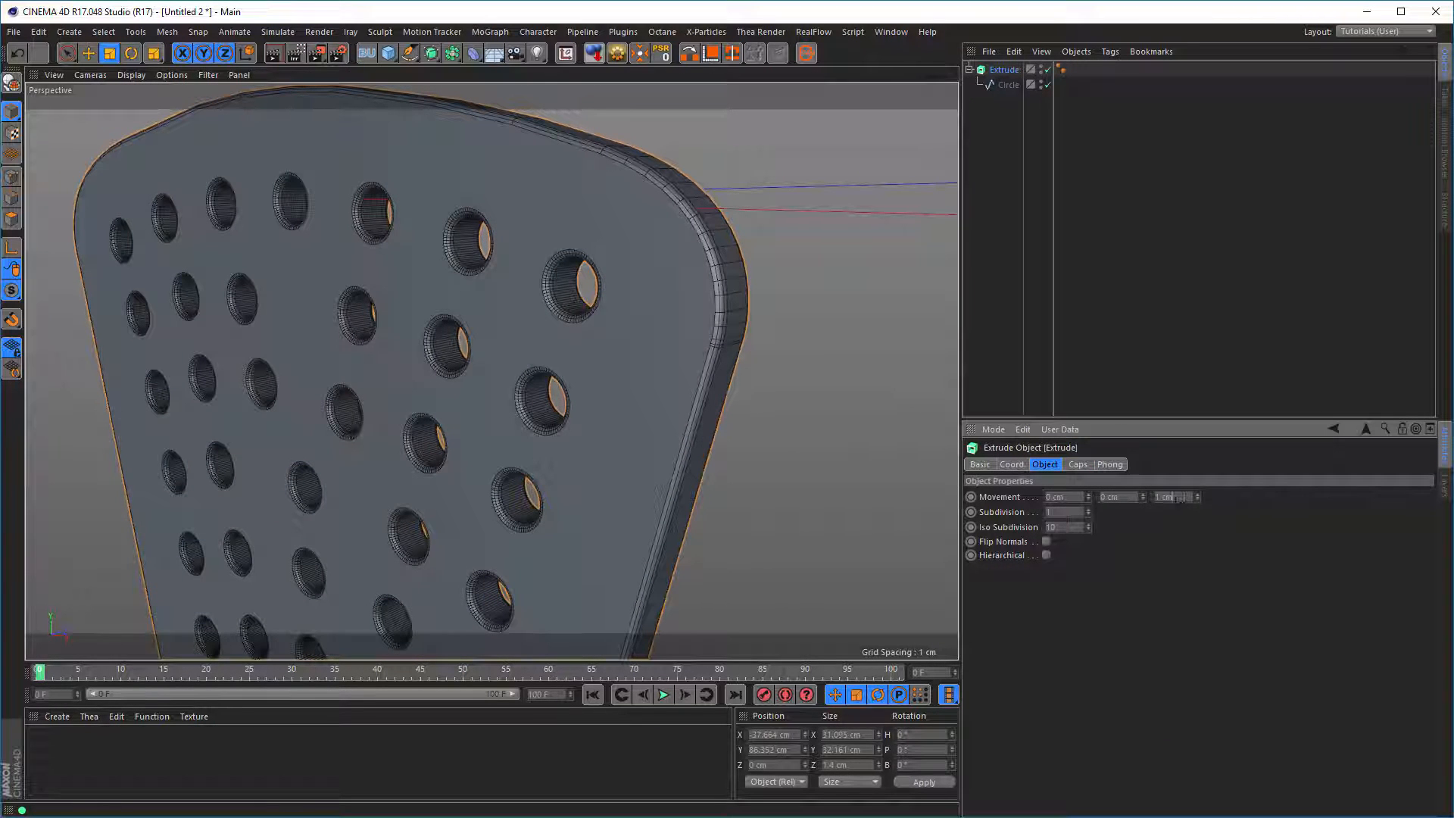
{"action": "type", "text": "0.5"}
{"action": "key", "text": "Return"}
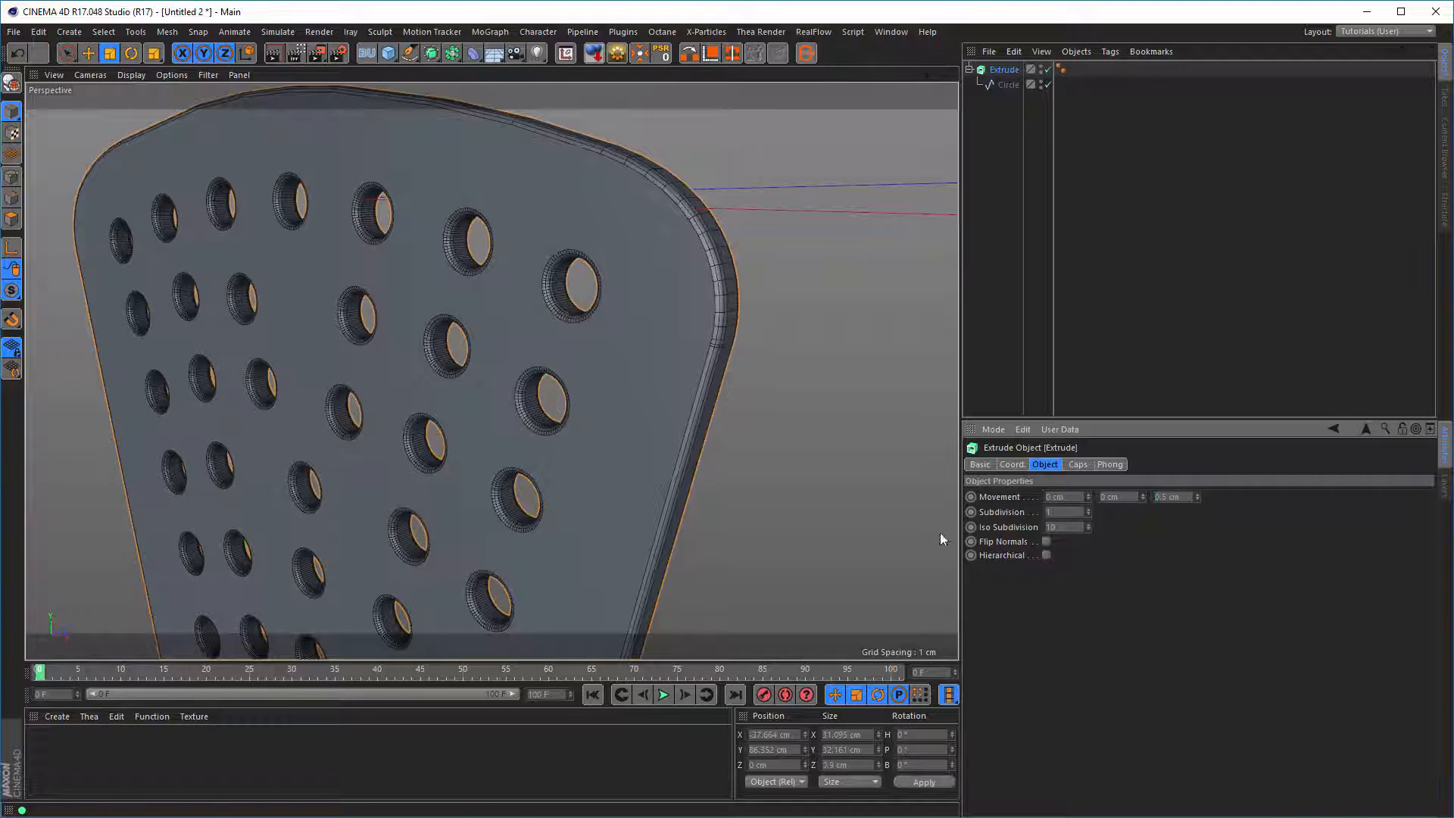
{"action": "scroll", "coordinate": [591, 415], "scroll_direction": "down", "scroll_amount": 6}
{"action": "left_click_drag", "start_coordinate": [551, 416], "coordinate": [372, 237], "text": "alt"}
{"action": "scroll", "coordinate": [373, 241], "scroll_direction": "up", "scroll_amount": 3}
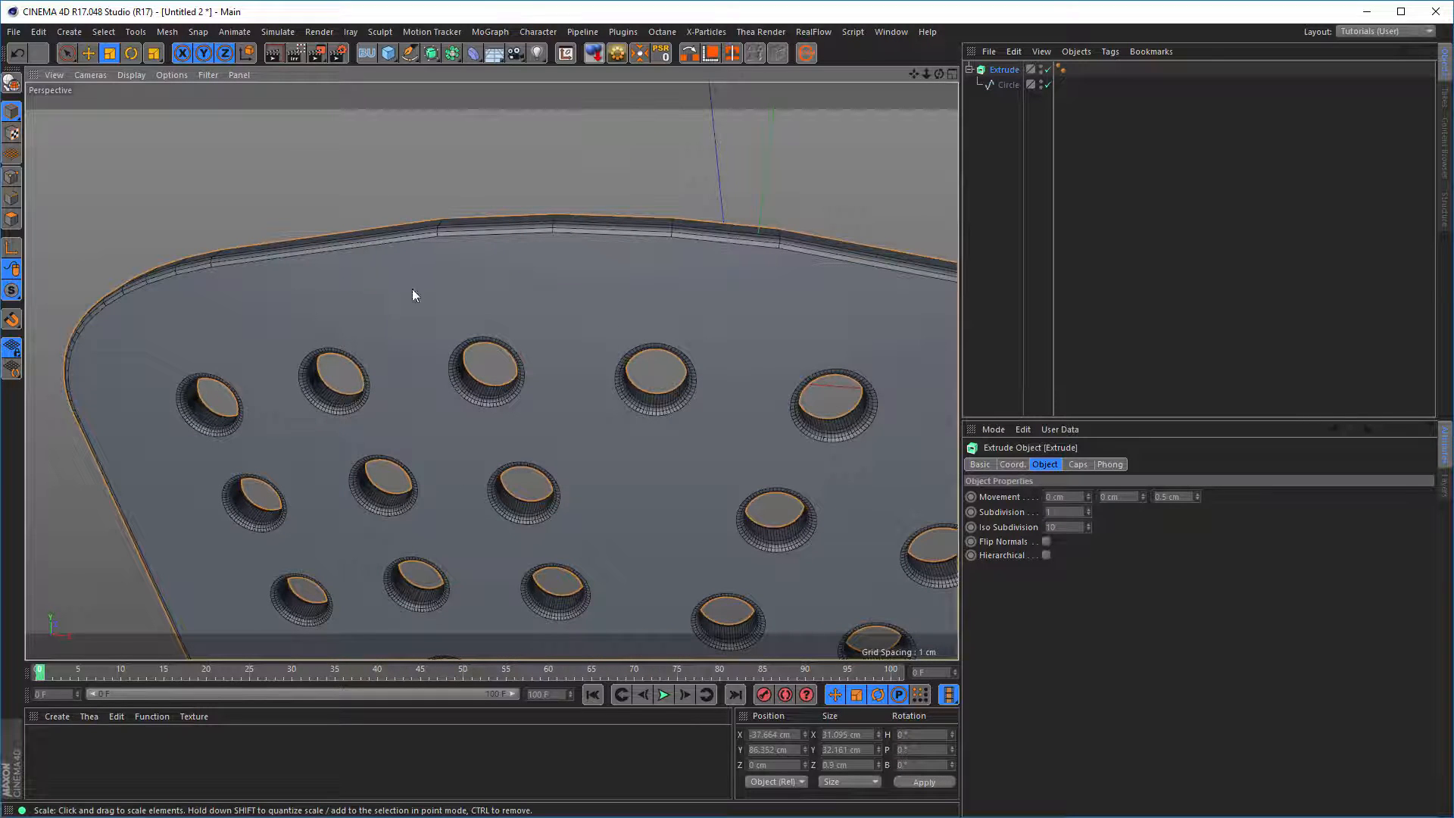
{"action": "right_click_drag", "start_coordinate": [621, 280], "coordinate": [487, 344], "text": "alt"}
{"action": "middle_click_drag", "start_coordinate": [521, 351], "coordinate": [453, 312], "text": "alt"}
{"action": "left_click_drag", "start_coordinate": [623, 321], "coordinate": [632, 379], "text": "alt"}
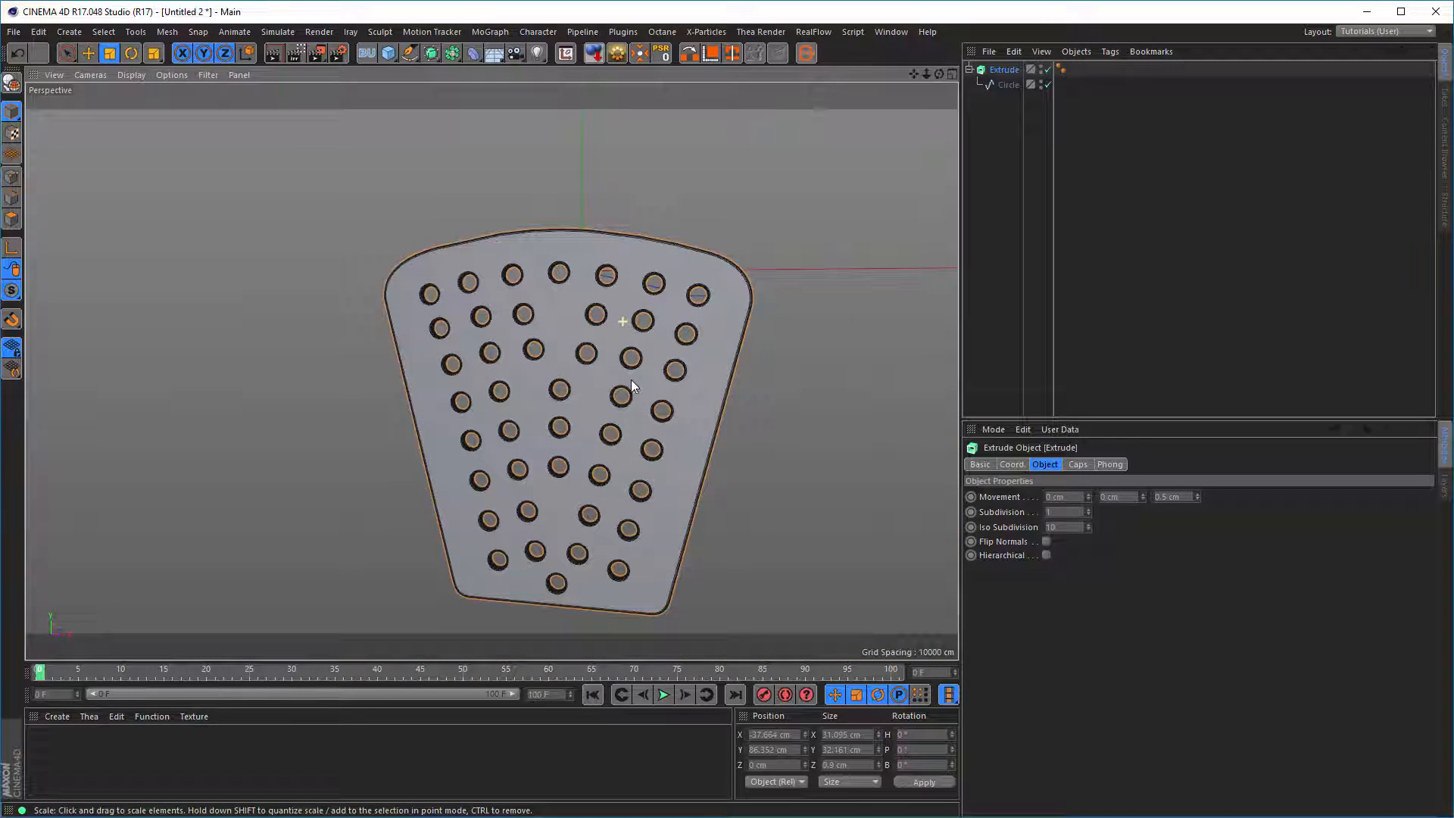
Place the Extrude object inside a new Subdivision Surface and inspect the smoothed blade's mesh.
{"action": "left_click", "coordinate": [1008, 69]}
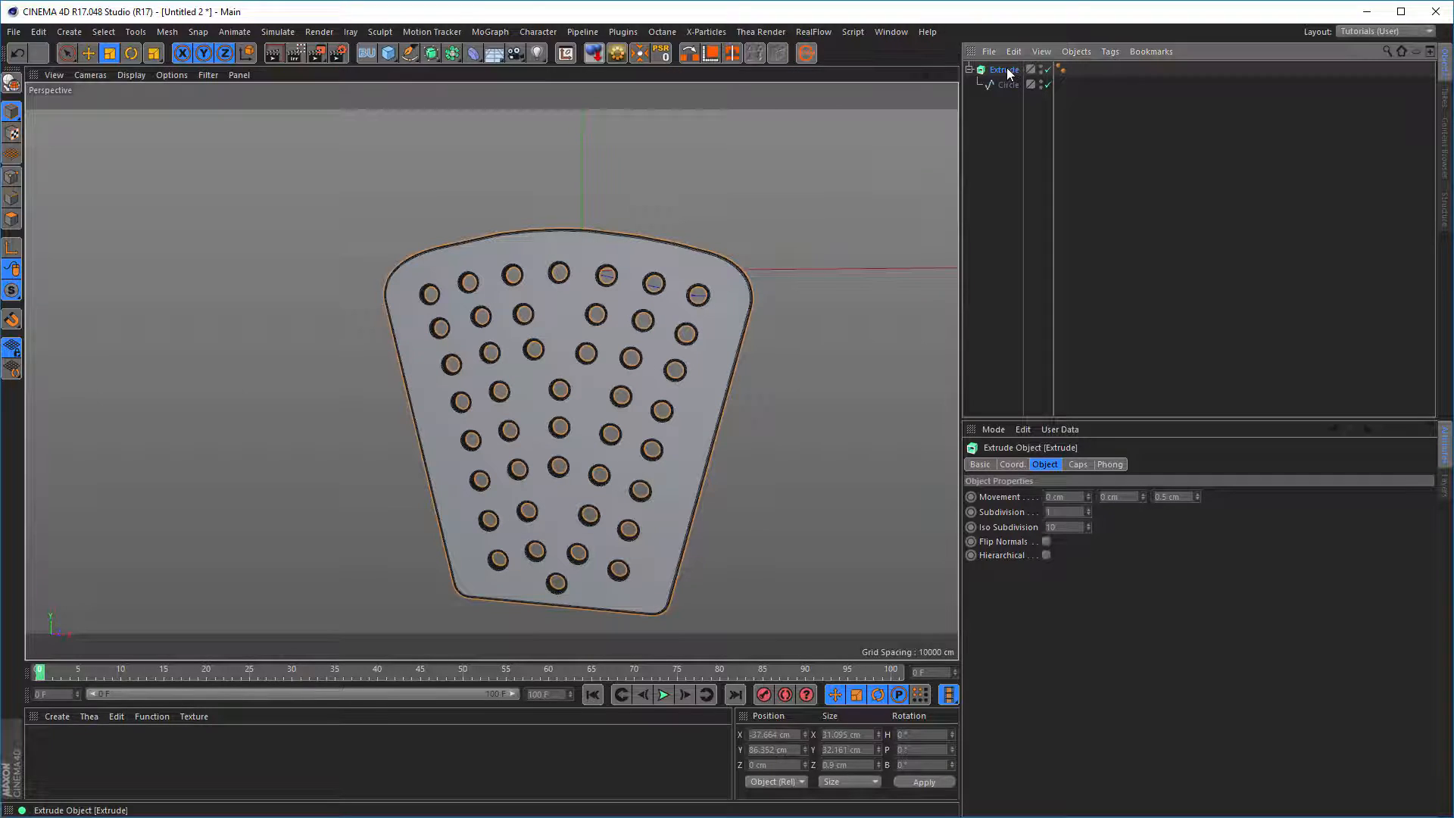
{"action": "left_click", "coordinate": [1079, 465]}
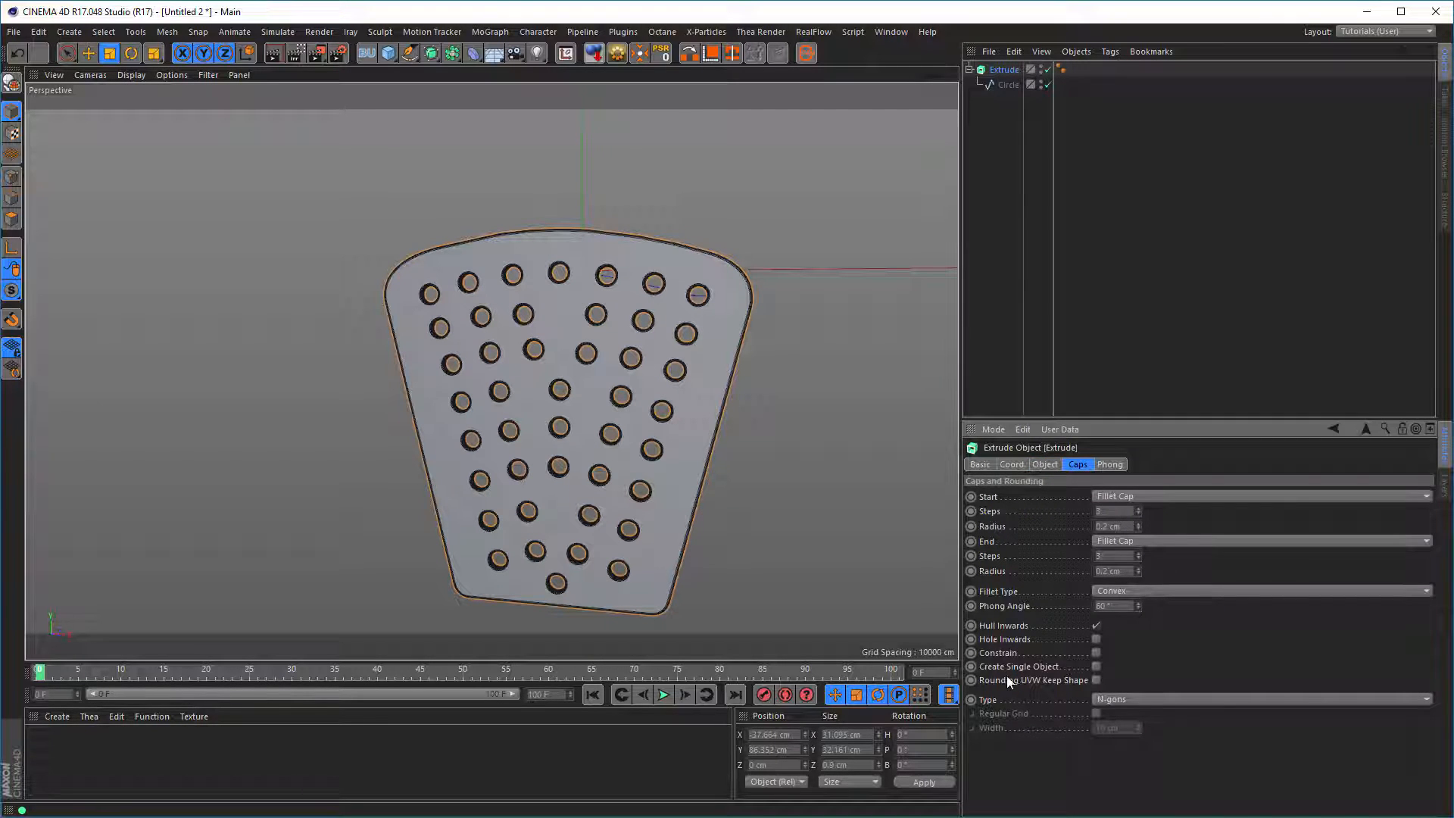
{"action": "left_click", "coordinate": [1097, 666]}
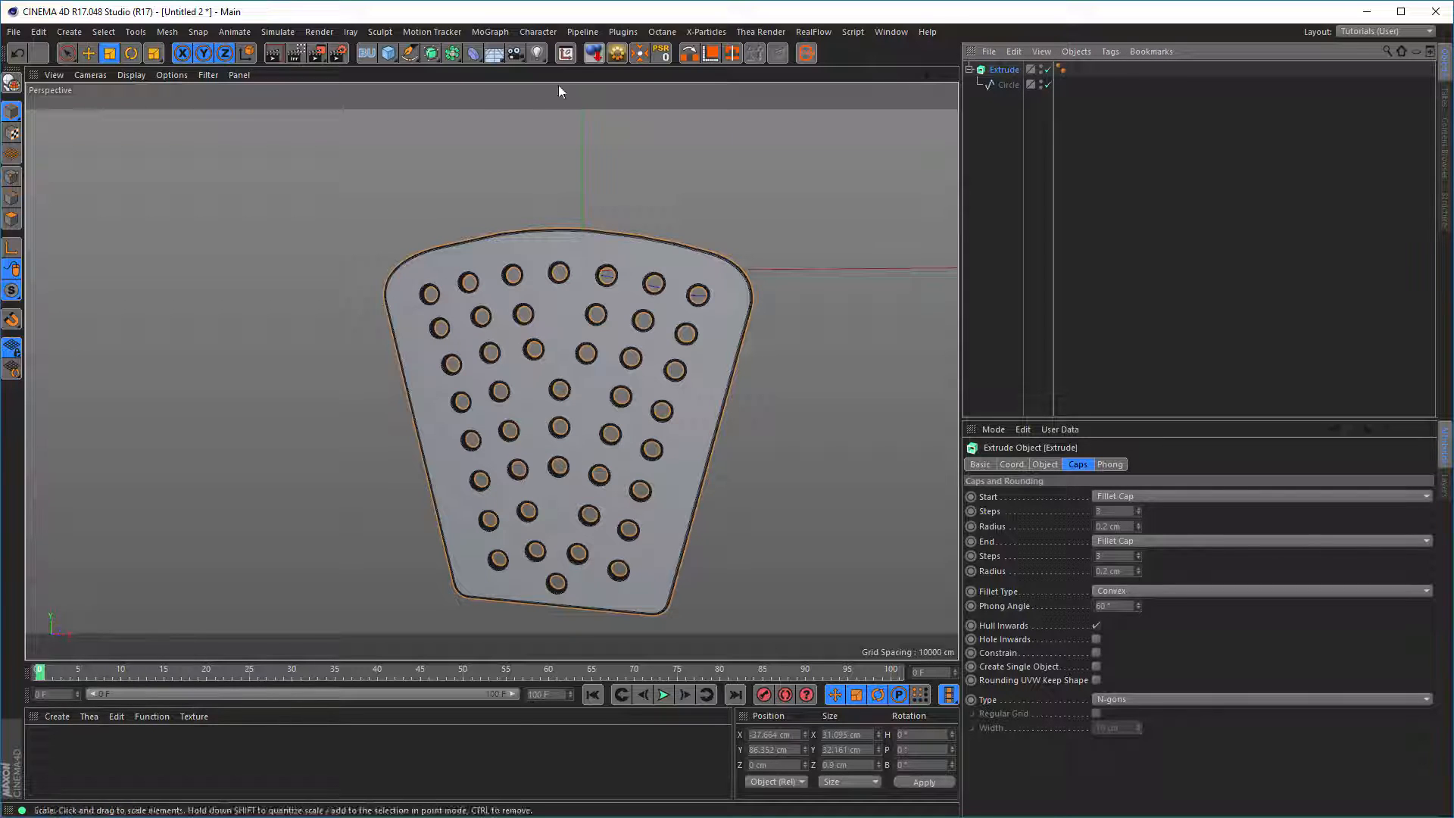
{"action": "left_click", "coordinate": [432, 55]}
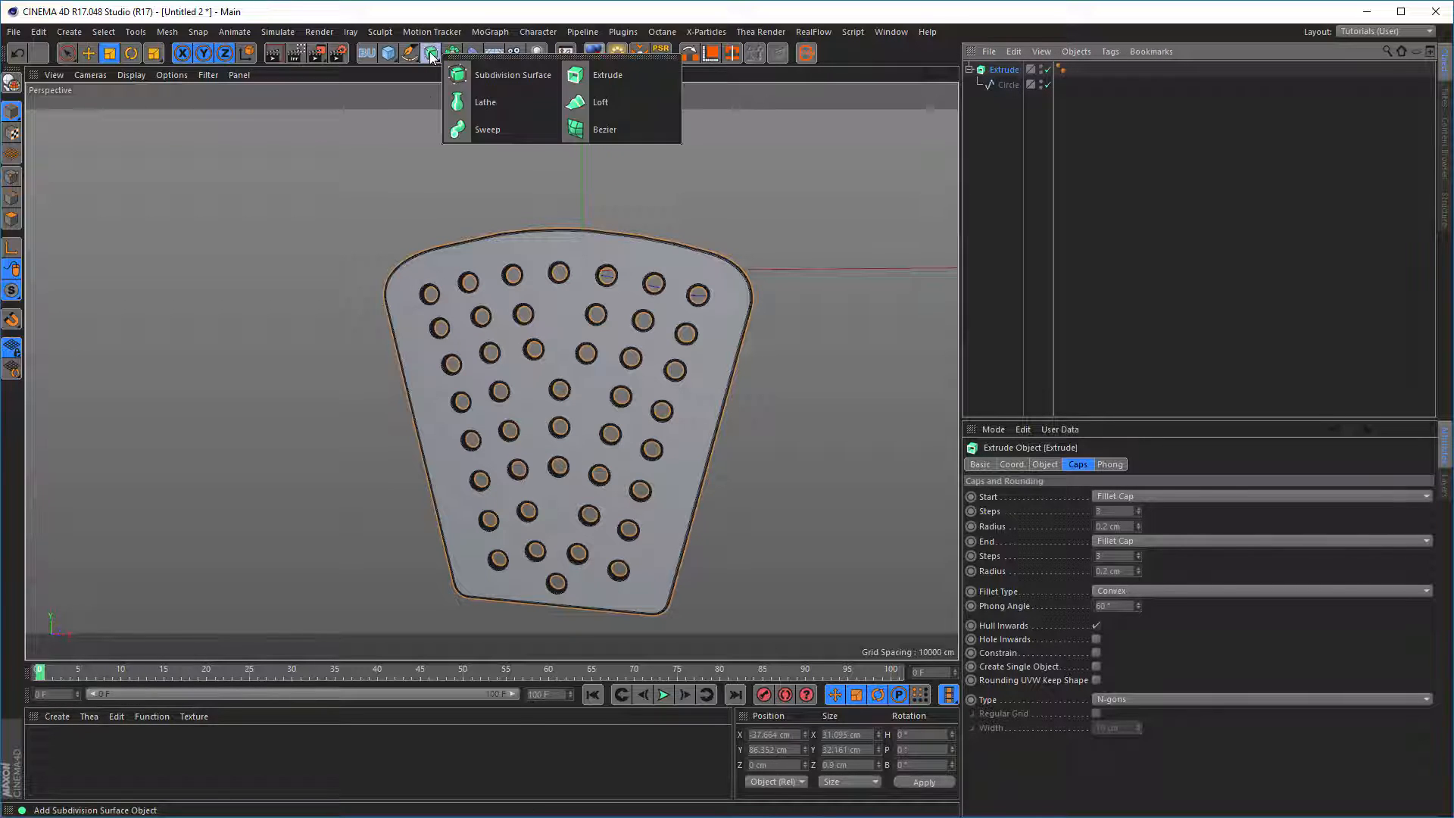
{"action": "left_click", "coordinate": [477, 75], "text": "alt"}
{"action": "left_click_drag", "start_coordinate": [575, 327], "coordinate": [643, 263], "text": "alt"}
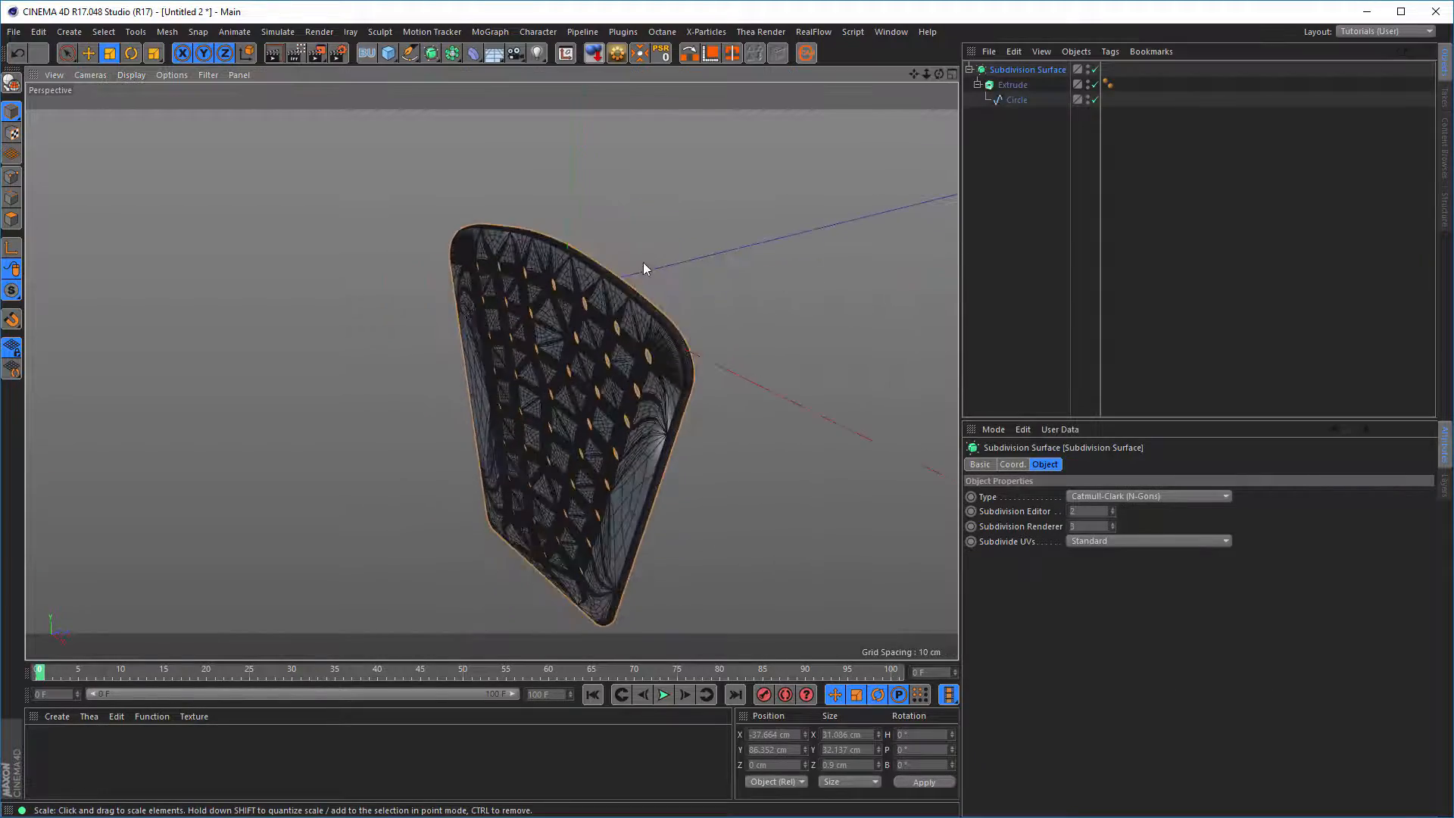
{"action": "right_click_drag", "start_coordinate": [606, 284], "coordinate": [705, 261], "text": "alt"}
{"action": "left_click_drag", "start_coordinate": [613, 280], "coordinate": [481, 334], "text": "alt"}
{"action": "right_click_drag", "start_coordinate": [482, 339], "coordinate": [464, 328], "text": "alt"}
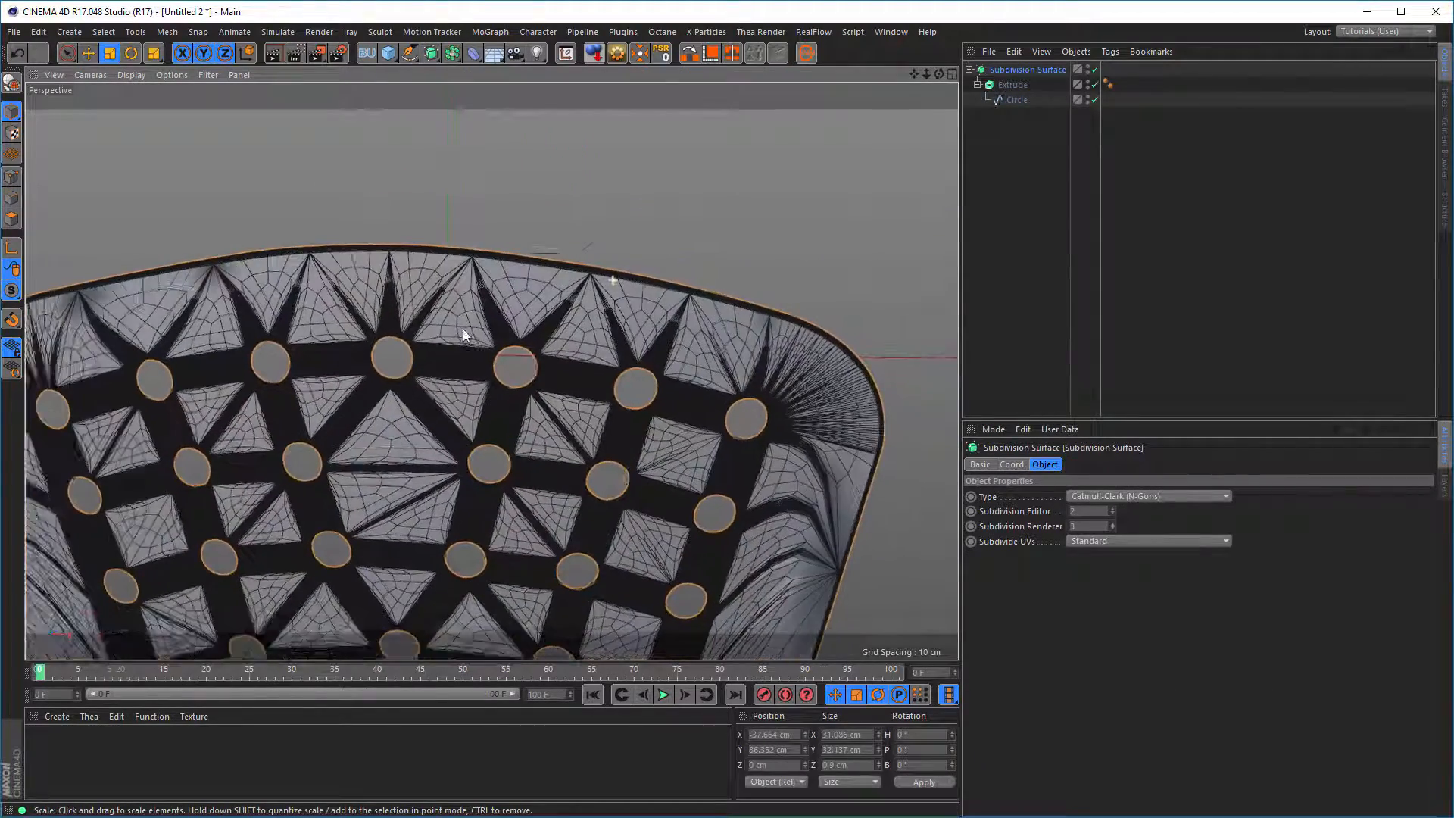
{"action": "right_click_drag", "start_coordinate": [338, 279], "coordinate": [380, 279], "text": "alt"}
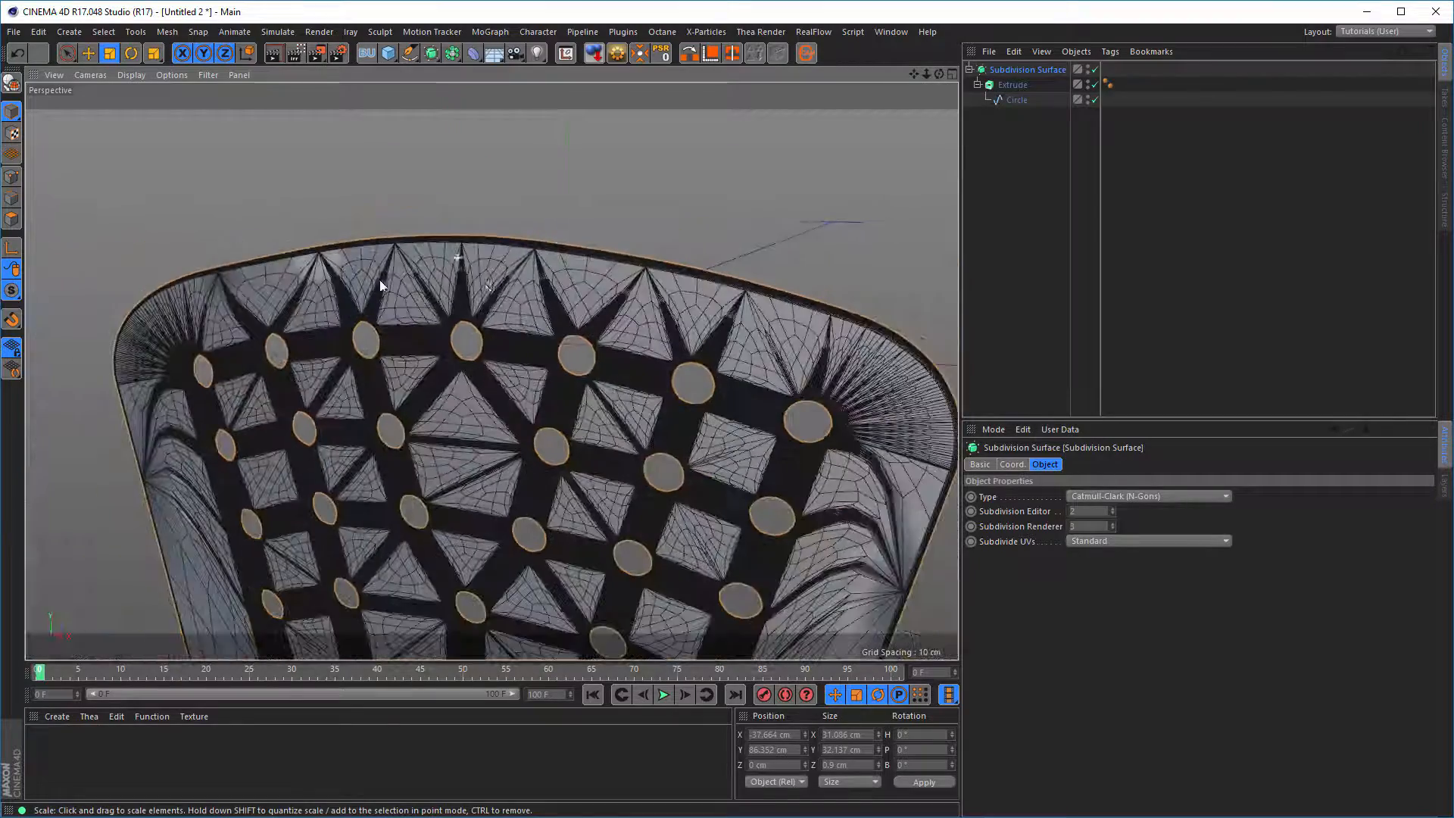
{"action": "left_click_drag", "start_coordinate": [379, 280], "coordinate": [507, 277], "text": "alt"}
Enable Create Single Object in the Extrude object's cap settings and render the view of the smoothed blade.
{"action": "left_click", "coordinate": [1015, 85]}
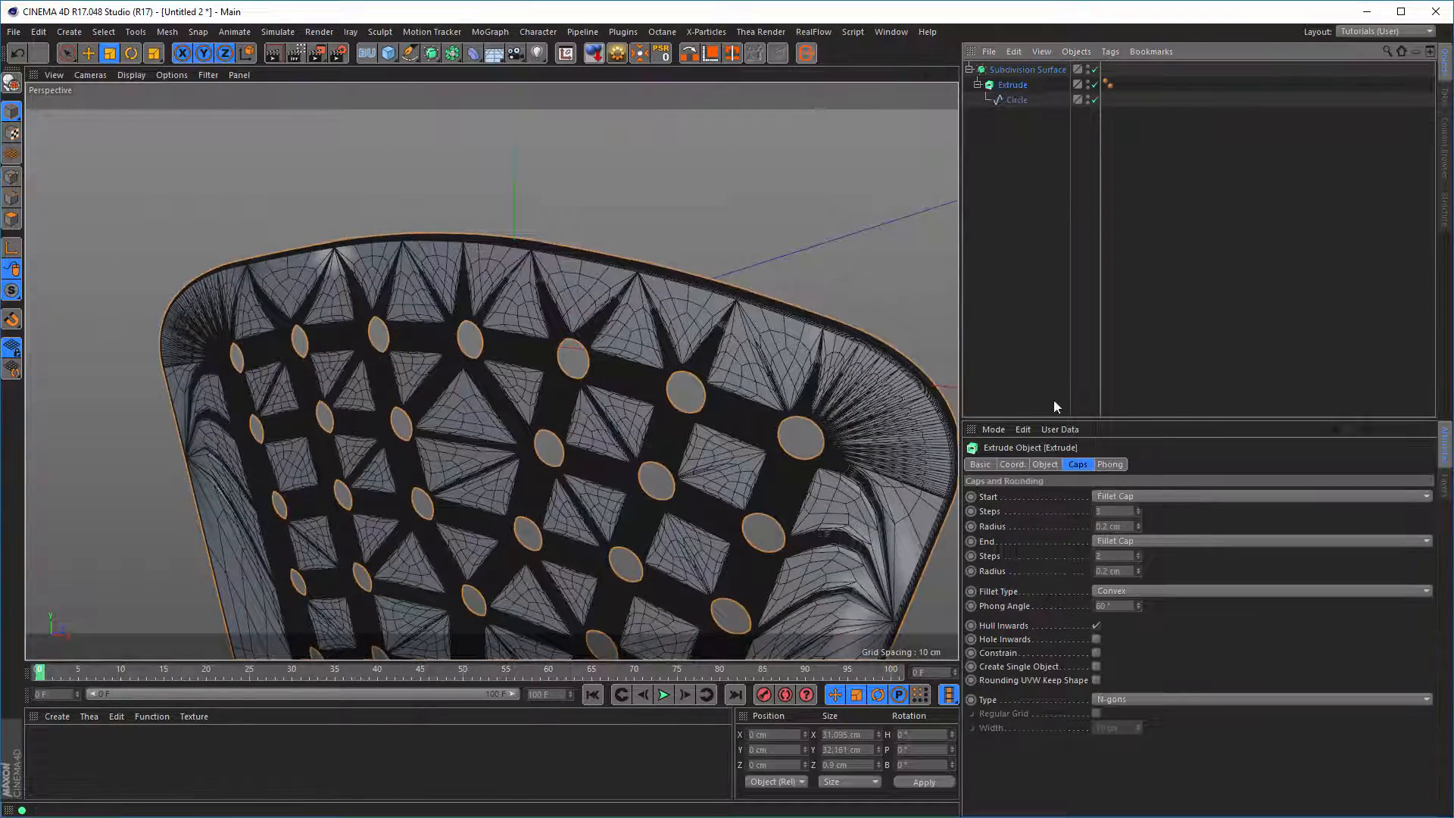
{"action": "left_click", "coordinate": [1096, 666]}
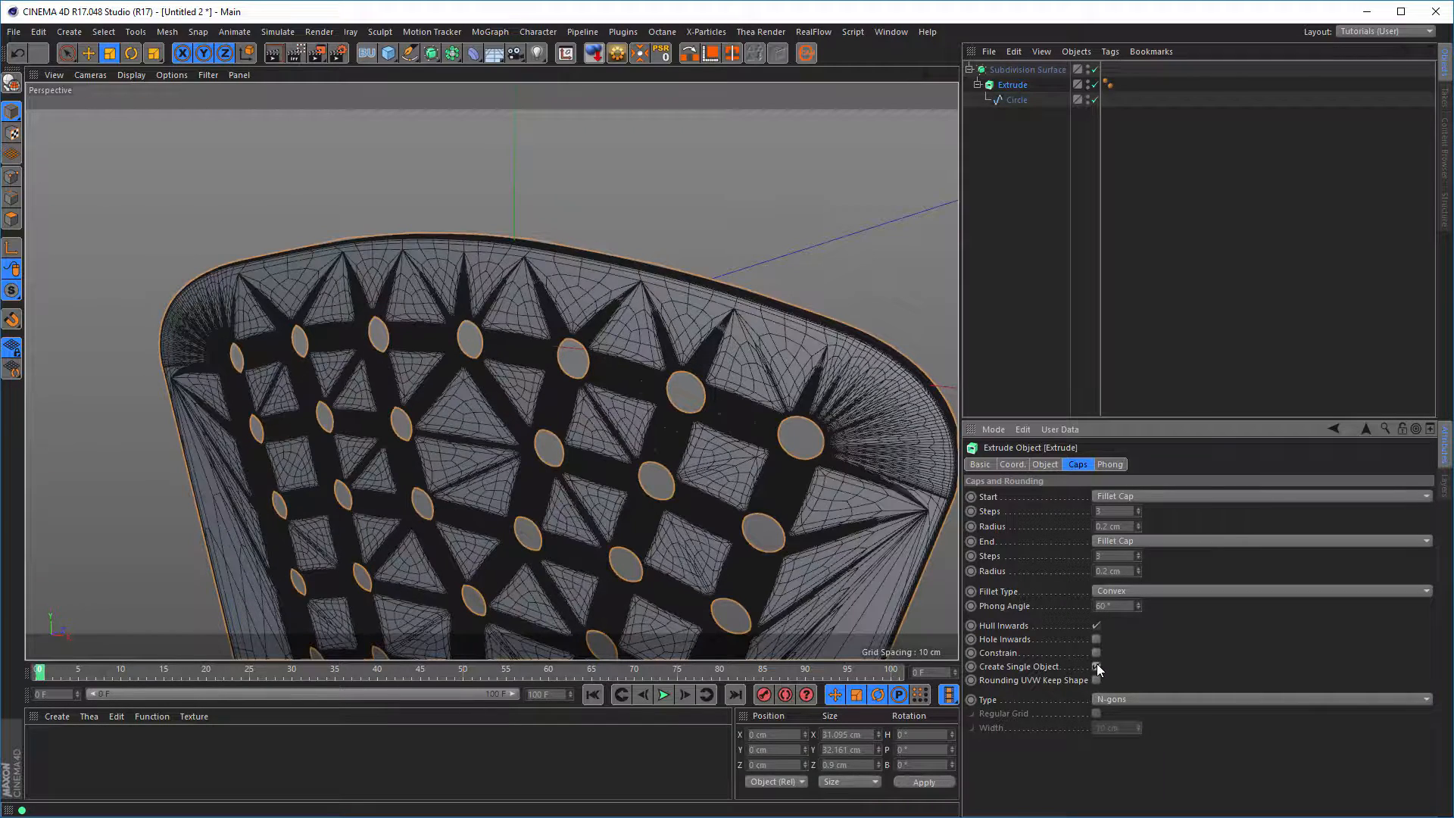
{"action": "right_click_drag", "start_coordinate": [656, 430], "coordinate": [626, 435], "text": "alt"}
{"action": "middle_click_drag", "start_coordinate": [626, 434], "coordinate": [429, 272], "text": "alt"}
{"action": "right_click_drag", "start_coordinate": [506, 305], "coordinate": [464, 334], "text": "alt"}
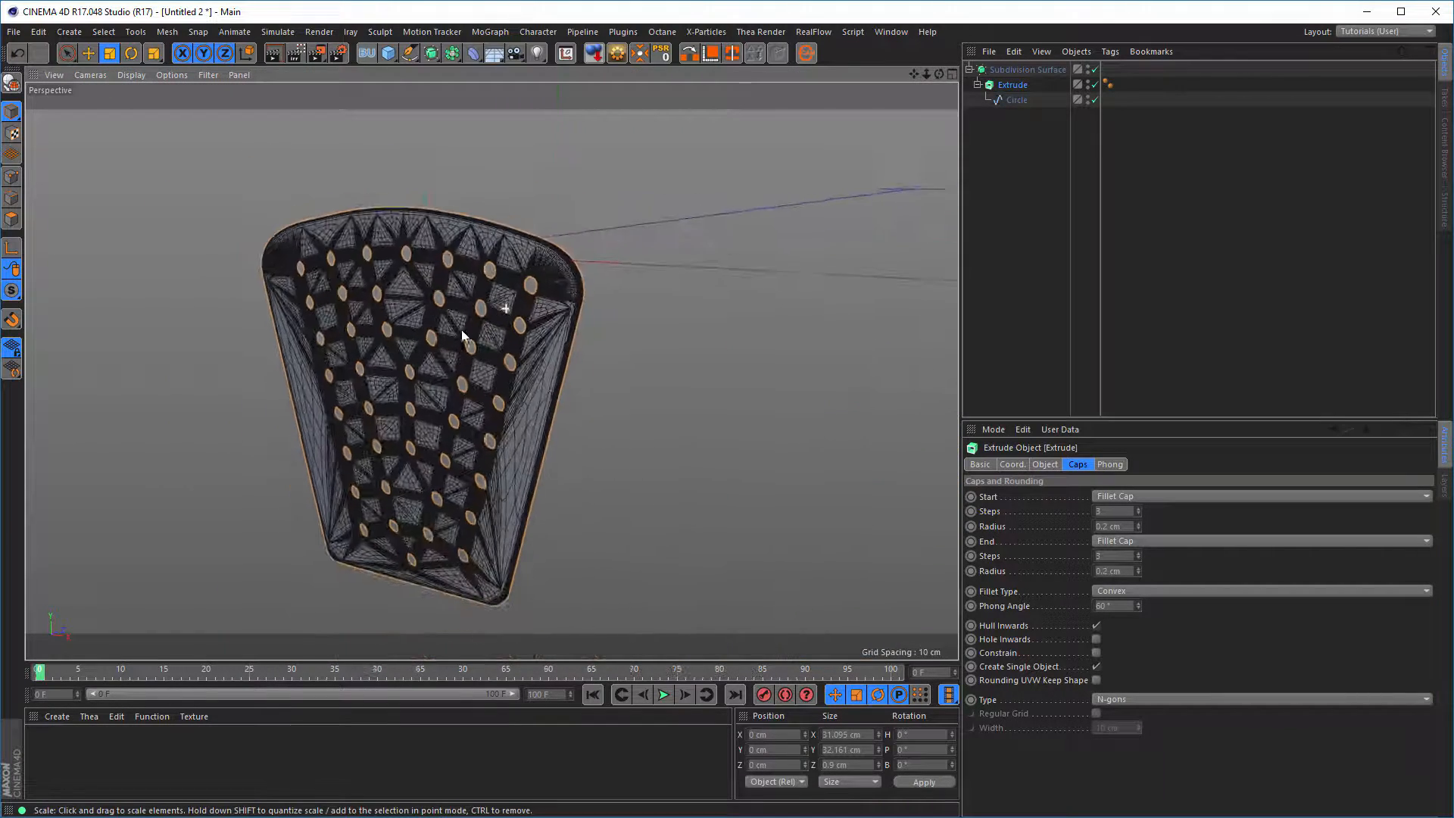
{"action": "mouse_move", "coordinate": [486, 341]}
{"action": "left_mouse_down", "text": "alt"}
{"action": "mouse_move", "coordinate": [505, 365]}
{"action": "mouse_move", "coordinate": [450, 358]}
{"action": "mouse_move", "coordinate": [492, 356]}
{"action": "left_mouse_up", "text": "alt"}
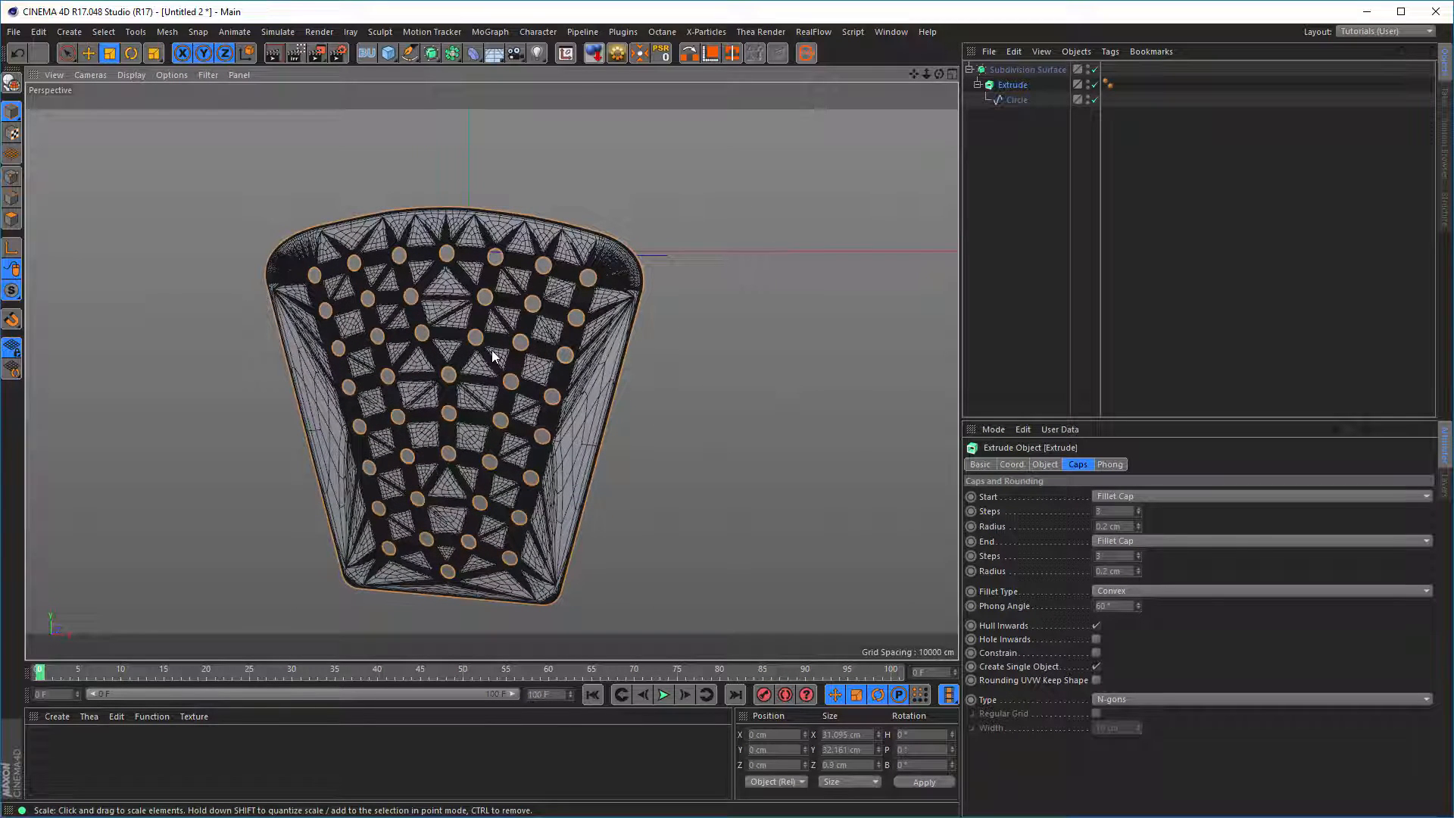
{"action": "key", "text": "ctrl+r"}
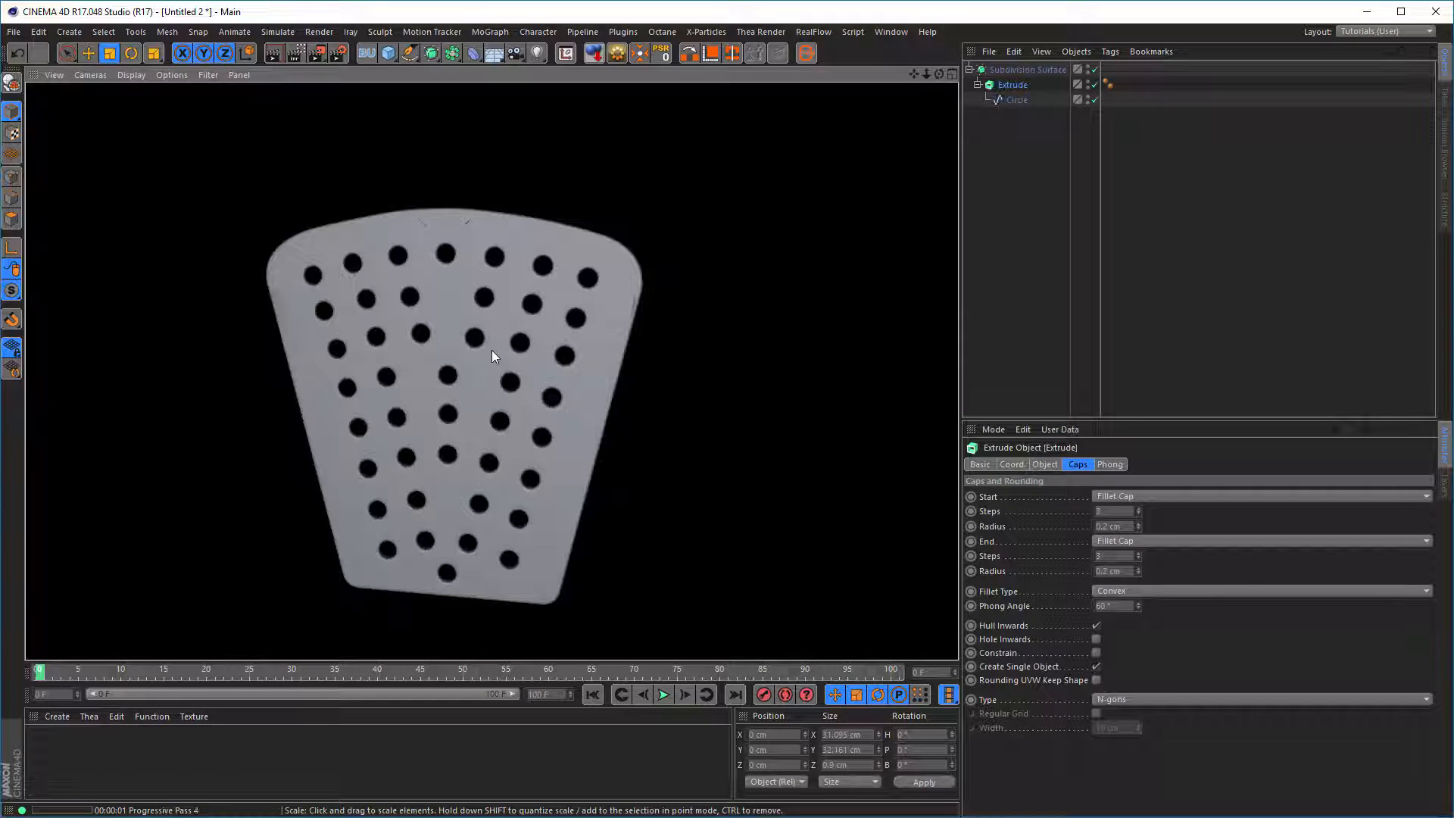
Take the Extrude object out of the Subdivision Surface, disable Create Single Object, and inspect the blade's upper edge.
{"action": "left_click", "coordinate": [1012, 88]}
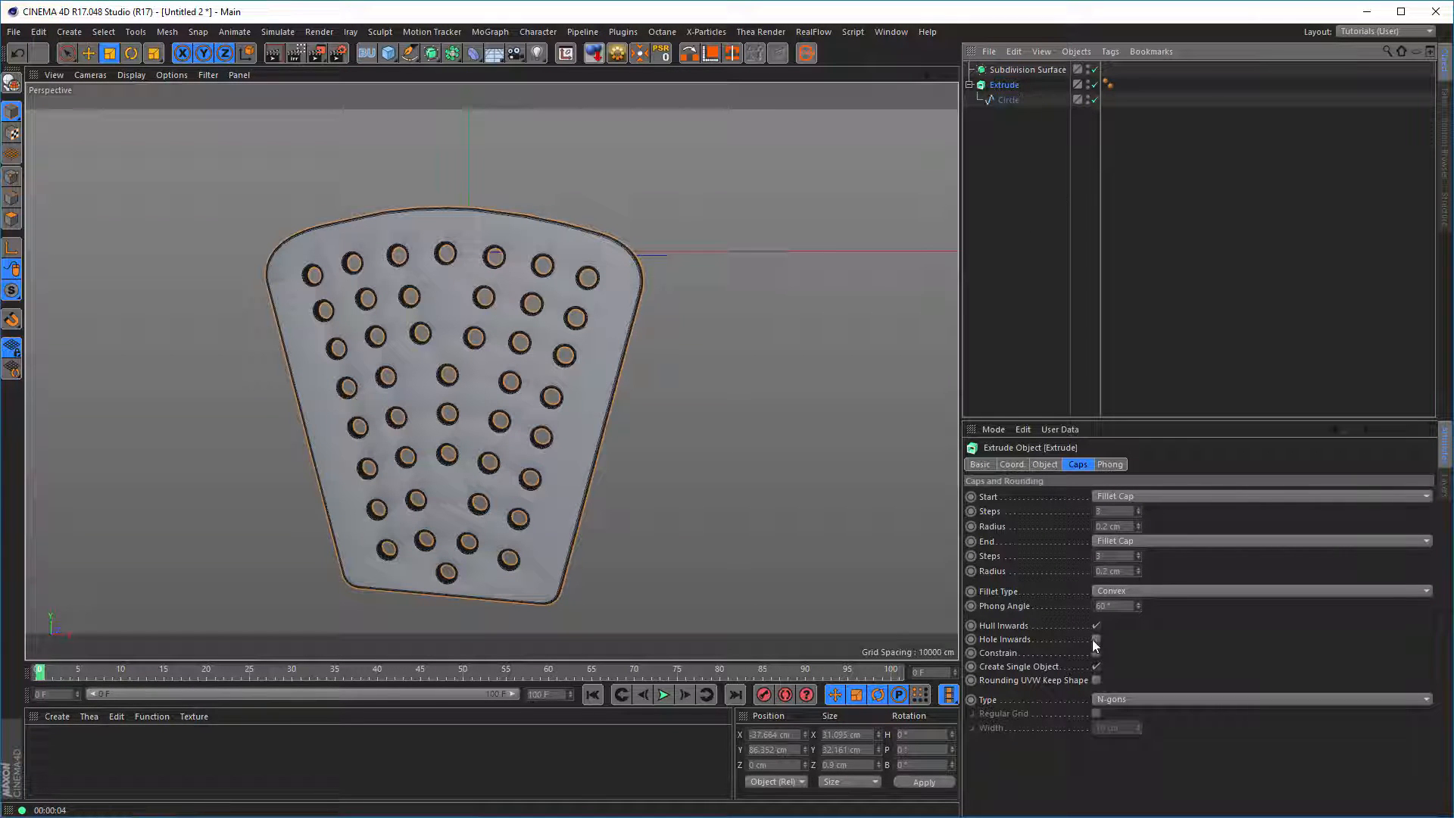
{"action": "left_click", "coordinate": [1096, 667]}
{"action": "scroll", "coordinate": [441, 199], "scroll_direction": "up", "scroll_amount": 5}
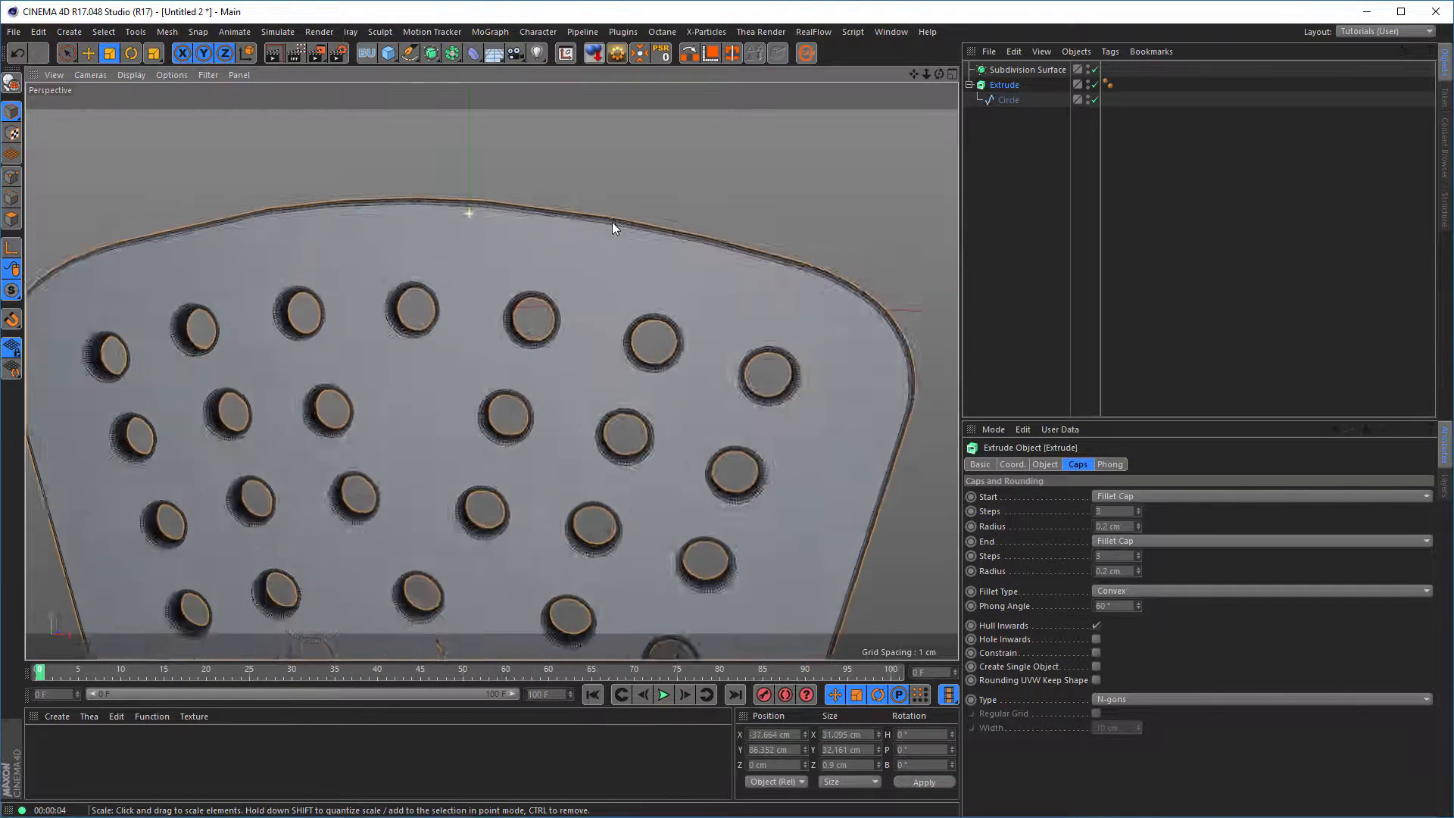
{"action": "right_click_drag", "start_coordinate": [612, 221], "coordinate": [649, 224], "text": "alt"}
{"action": "left_click_drag", "start_coordinate": [571, 243], "coordinate": [471, 232], "text": "alt"}
{"action": "middle_click_drag", "start_coordinate": [231, 209], "coordinate": [479, 234], "text": "alt"}
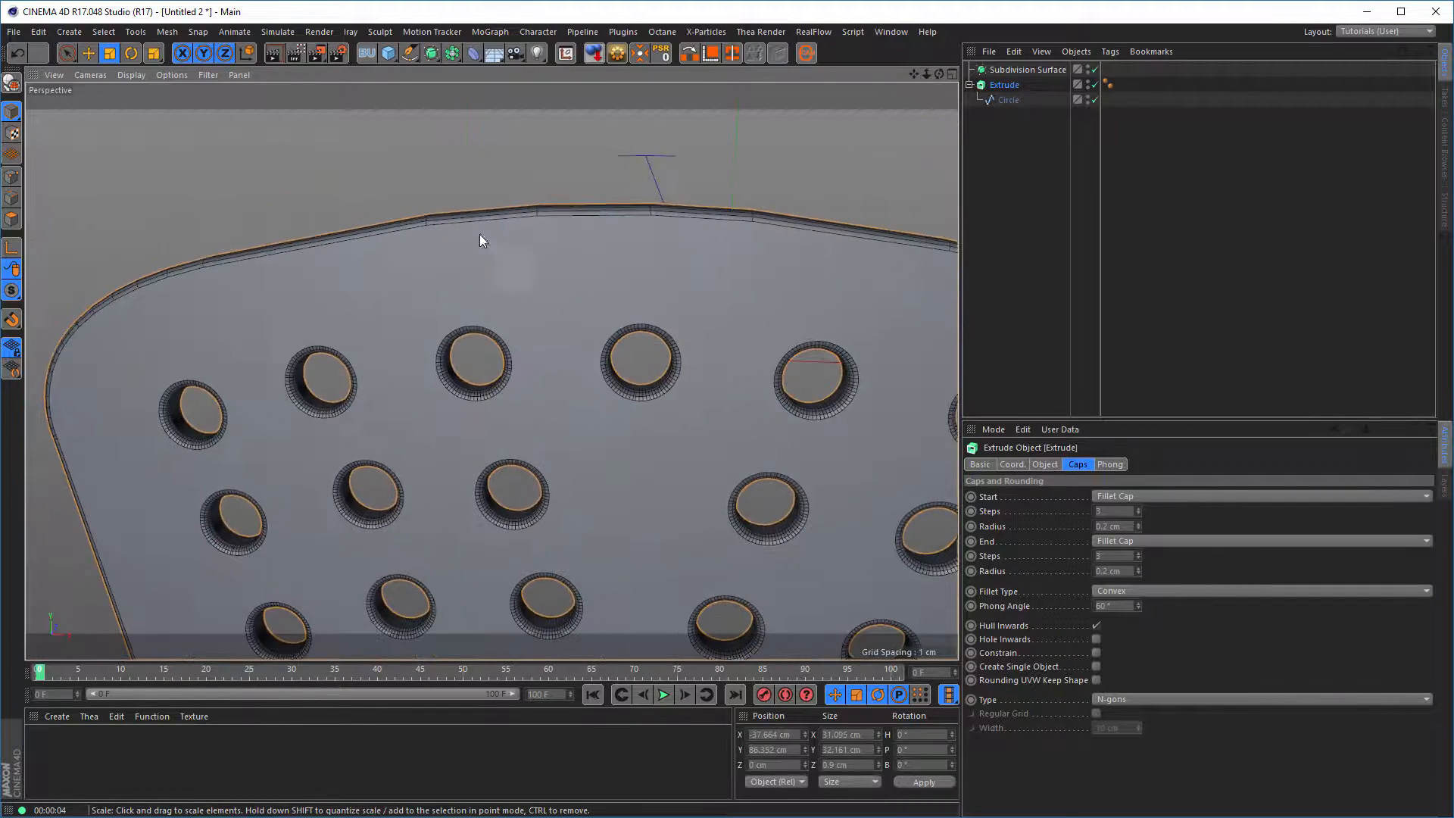
{"action": "left_click_drag", "start_coordinate": [479, 234], "coordinate": [512, 221], "text": "alt"}
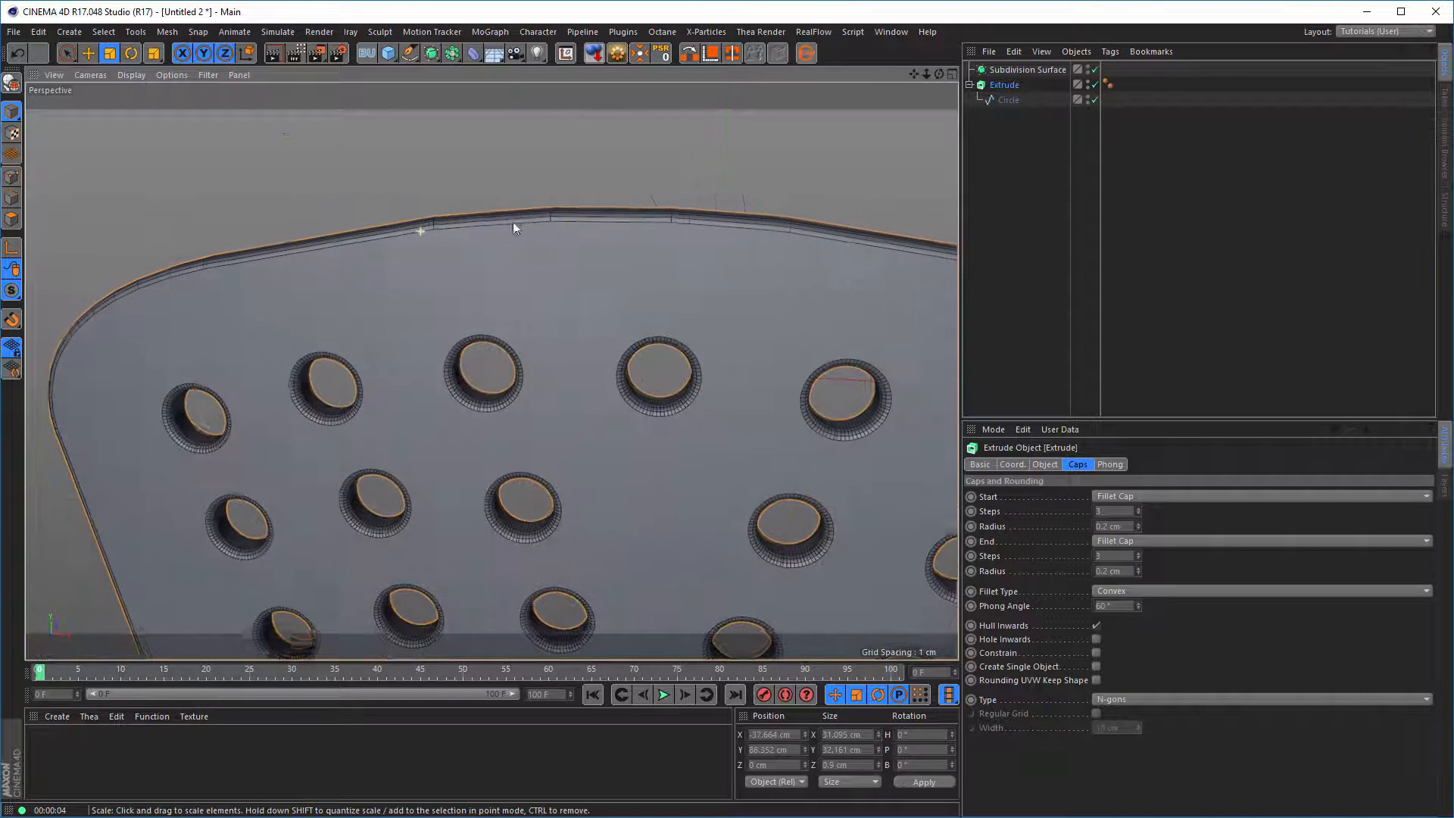
Set the Circle spline's intermediate points to Uniform and inspect the blade's mesh.
{"action": "left_click", "coordinate": [1007, 100]}
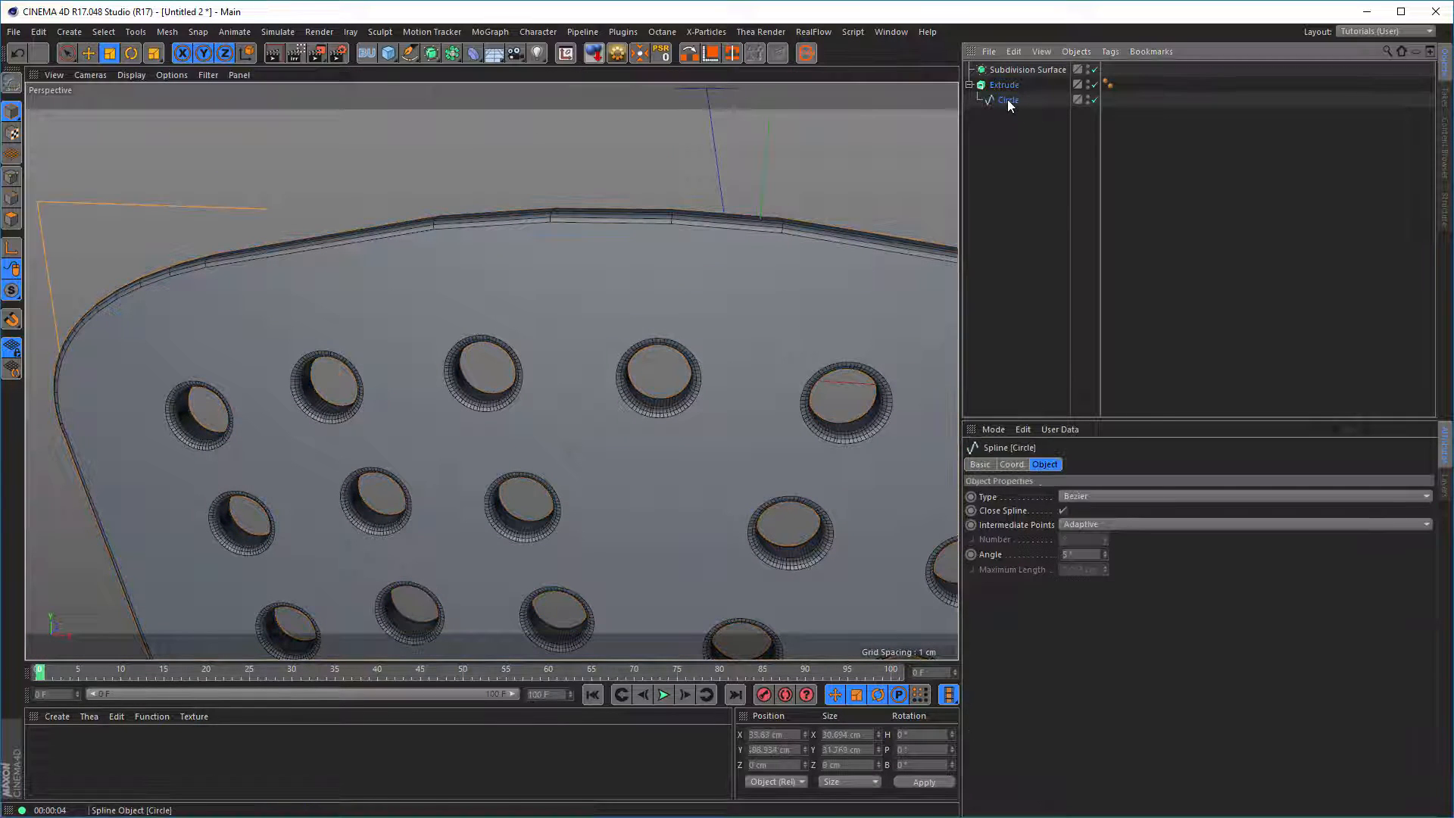
{"action": "left_click", "coordinate": [1086, 523]}
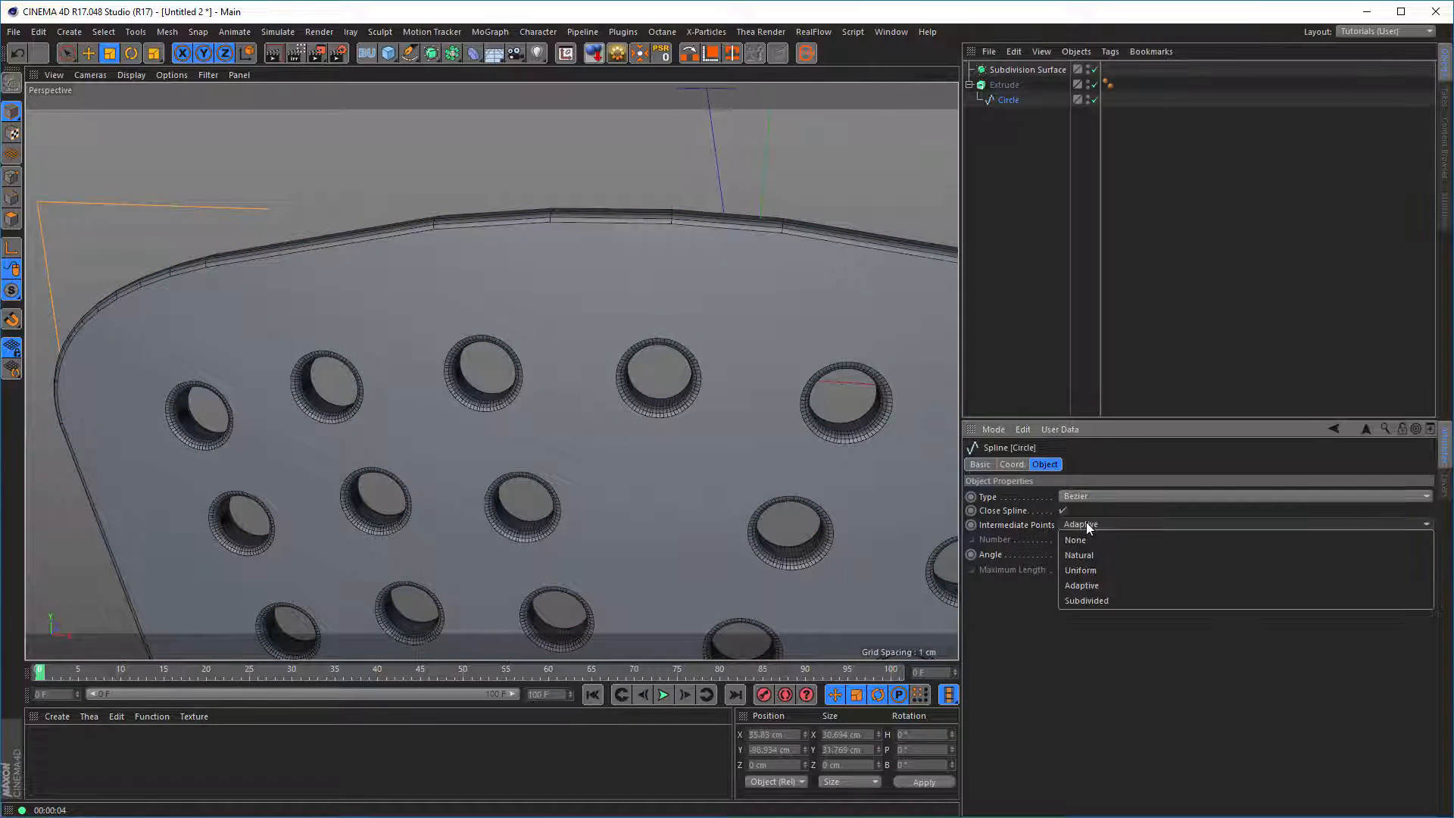
{"action": "left_click", "coordinate": [1105, 570]}
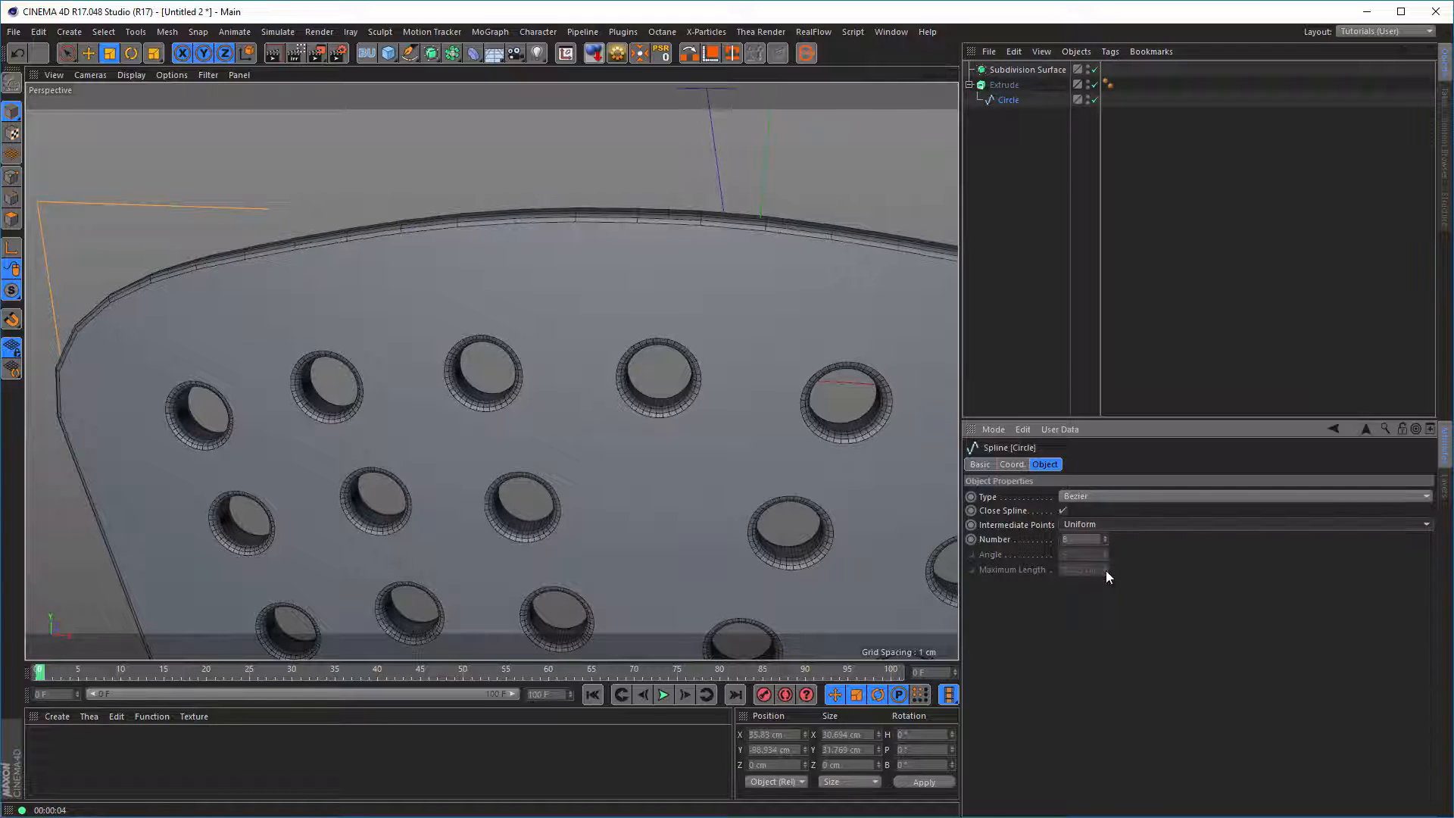
{"action": "scroll", "coordinate": [576, 374], "scroll_direction": "down", "scroll_amount": 5}
{"action": "middle_click_drag", "start_coordinate": [577, 374], "coordinate": [603, 306], "text": "alt"}
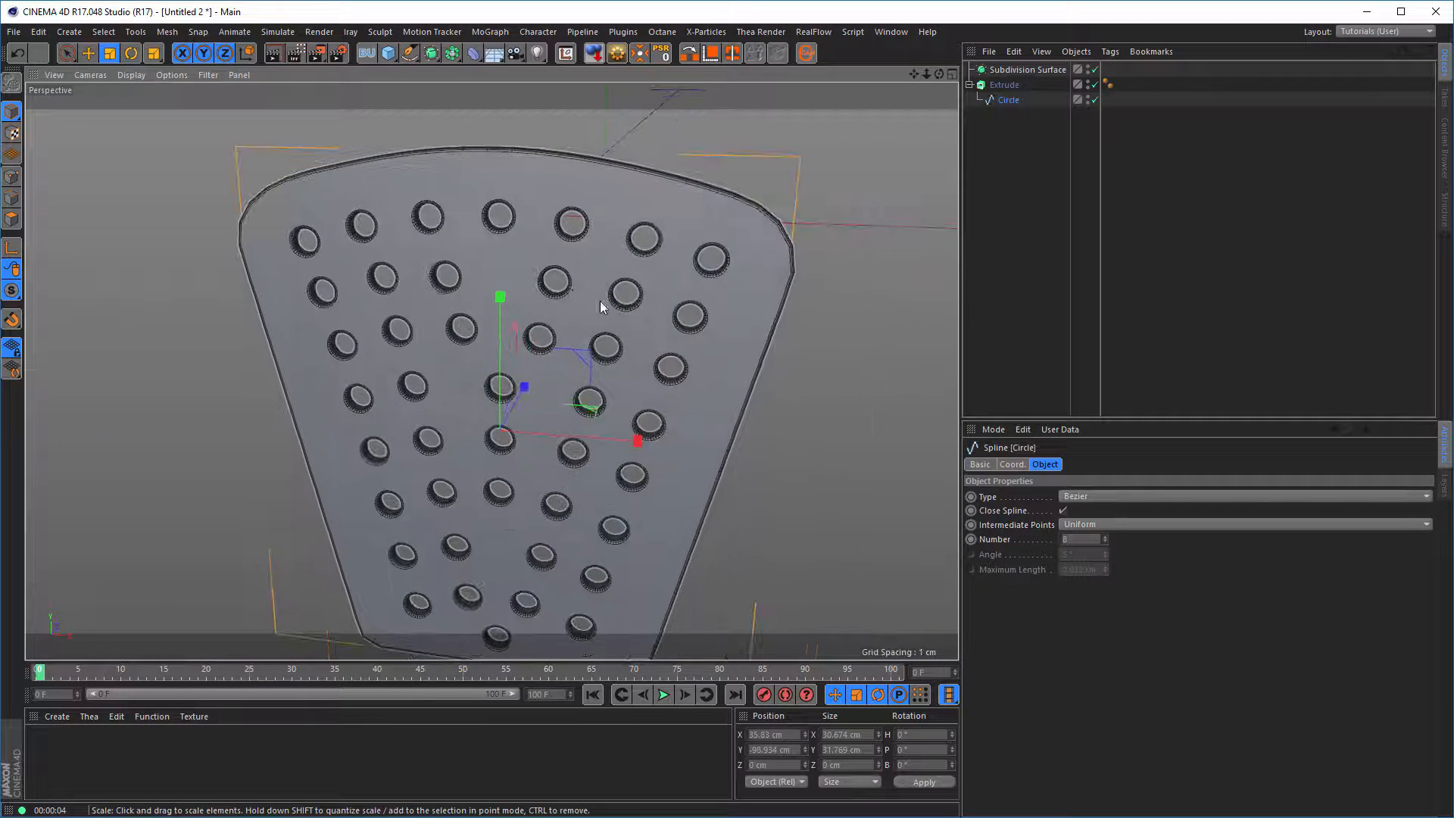
{"action": "left_click_drag", "start_coordinate": [604, 305], "coordinate": [601, 331], "text": "alt"}
{"action": "right_click_drag", "start_coordinate": [601, 331], "coordinate": [589, 344], "text": "alt"}
{"action": "left_click_drag", "start_coordinate": [591, 347], "coordinate": [588, 375], "text": "alt"}
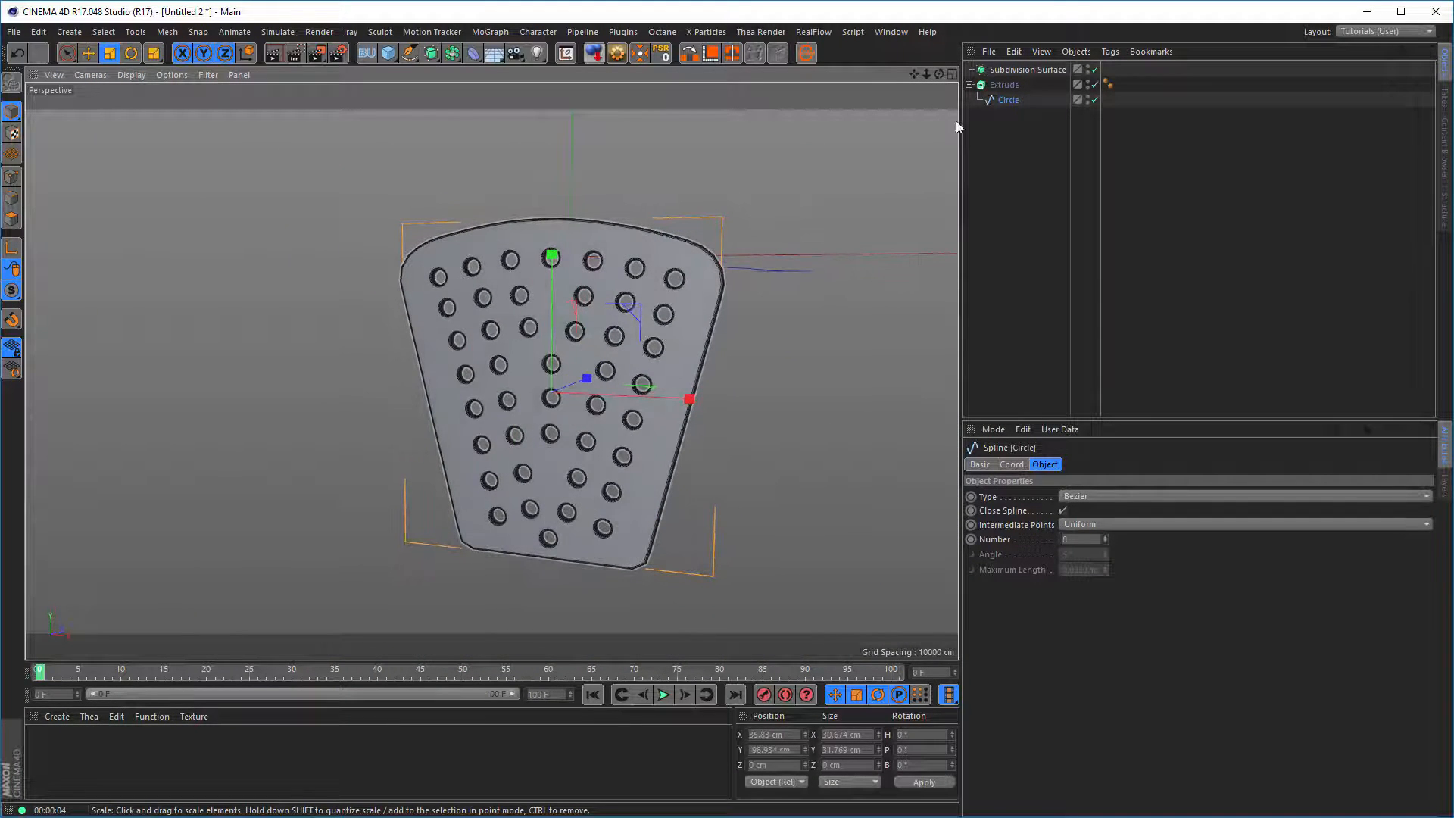
Delete the empty Subdivision Surface object, reselect the Circle spline and render the view of the blade.
{"action": "left_click", "coordinate": [1029, 69]}
{"action": "key", "text": "Delete"}
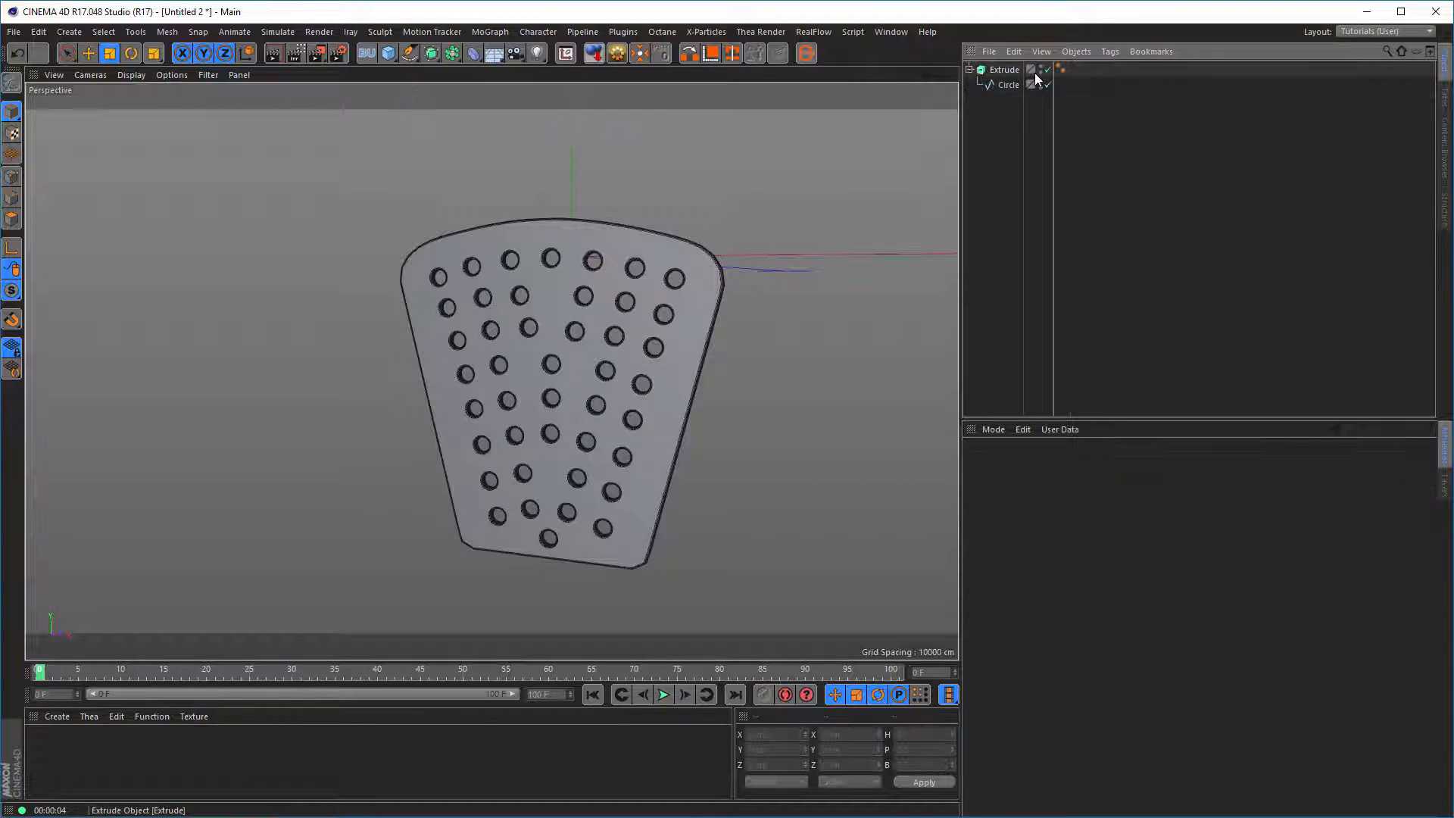
{"action": "left_click", "coordinate": [1015, 84]}
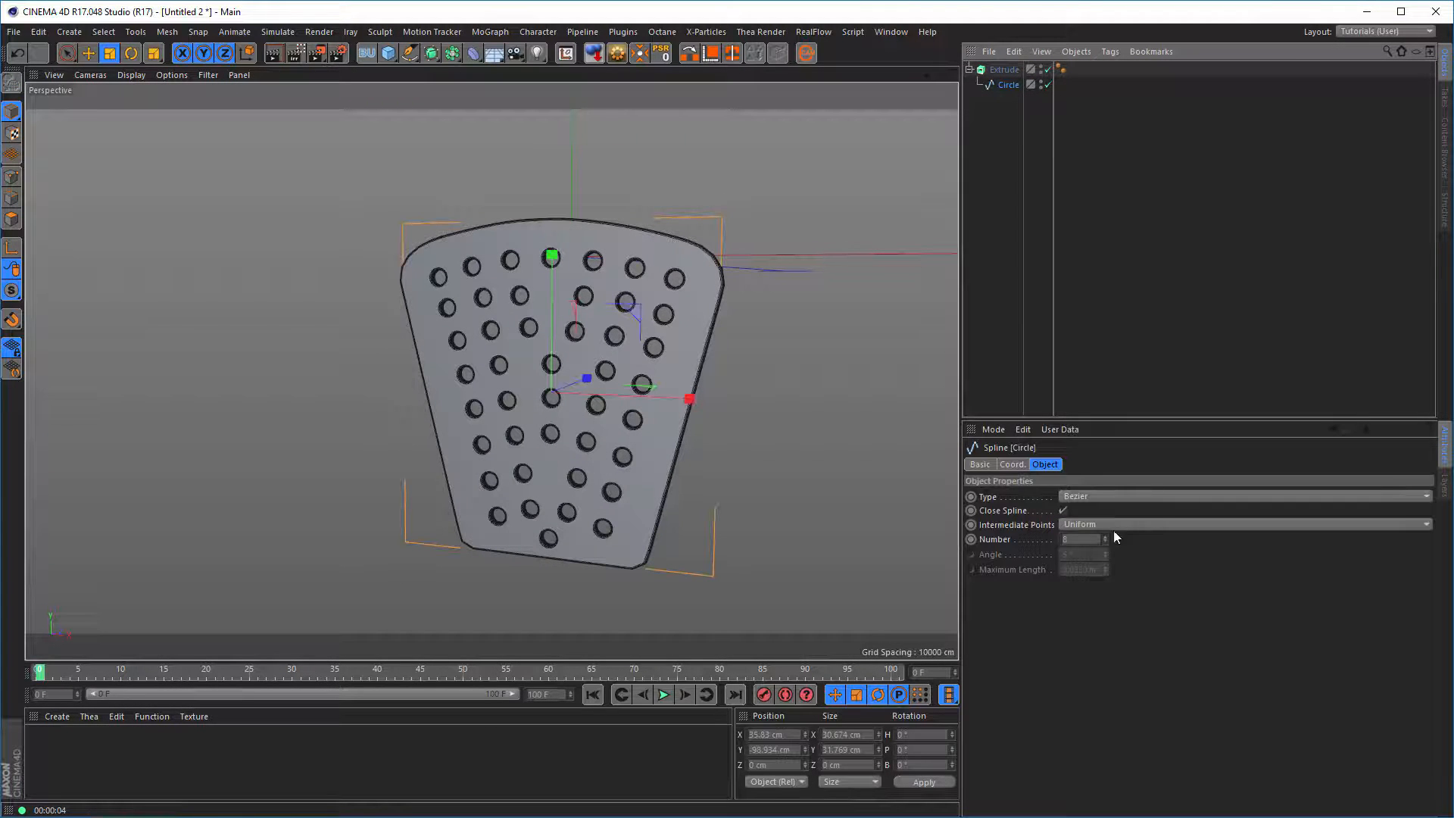
{"action": "scroll", "coordinate": [610, 300], "scroll_direction": "up", "scroll_amount": 2}
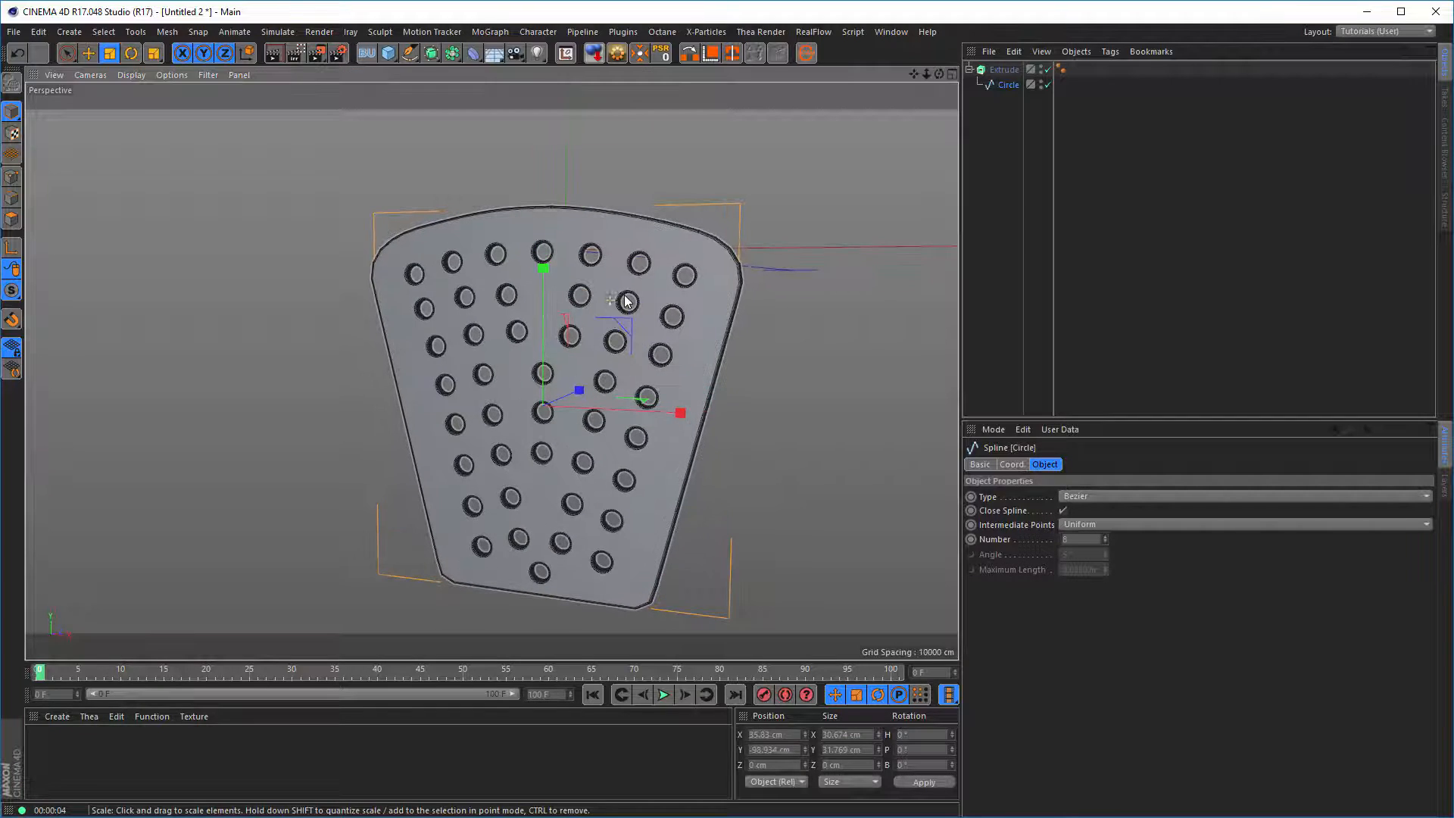
{"action": "key", "text": "ctrl+r"}
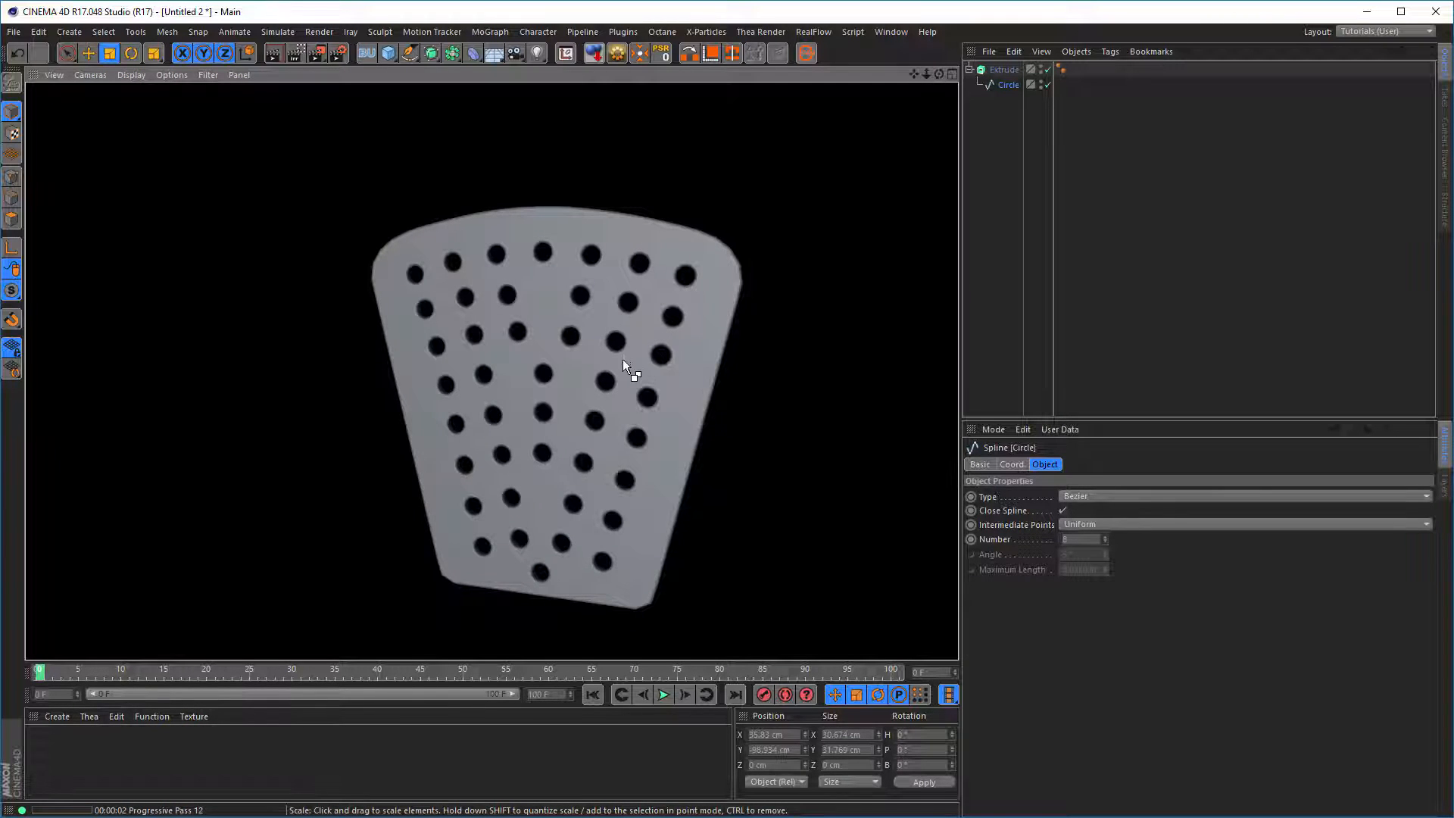
Raise the Circle spline's number of intermediate points to 30 while checking the blade's lower corners.
{"action": "left_click_drag", "start_coordinate": [622, 359], "coordinate": [671, 522], "text": "alt"}
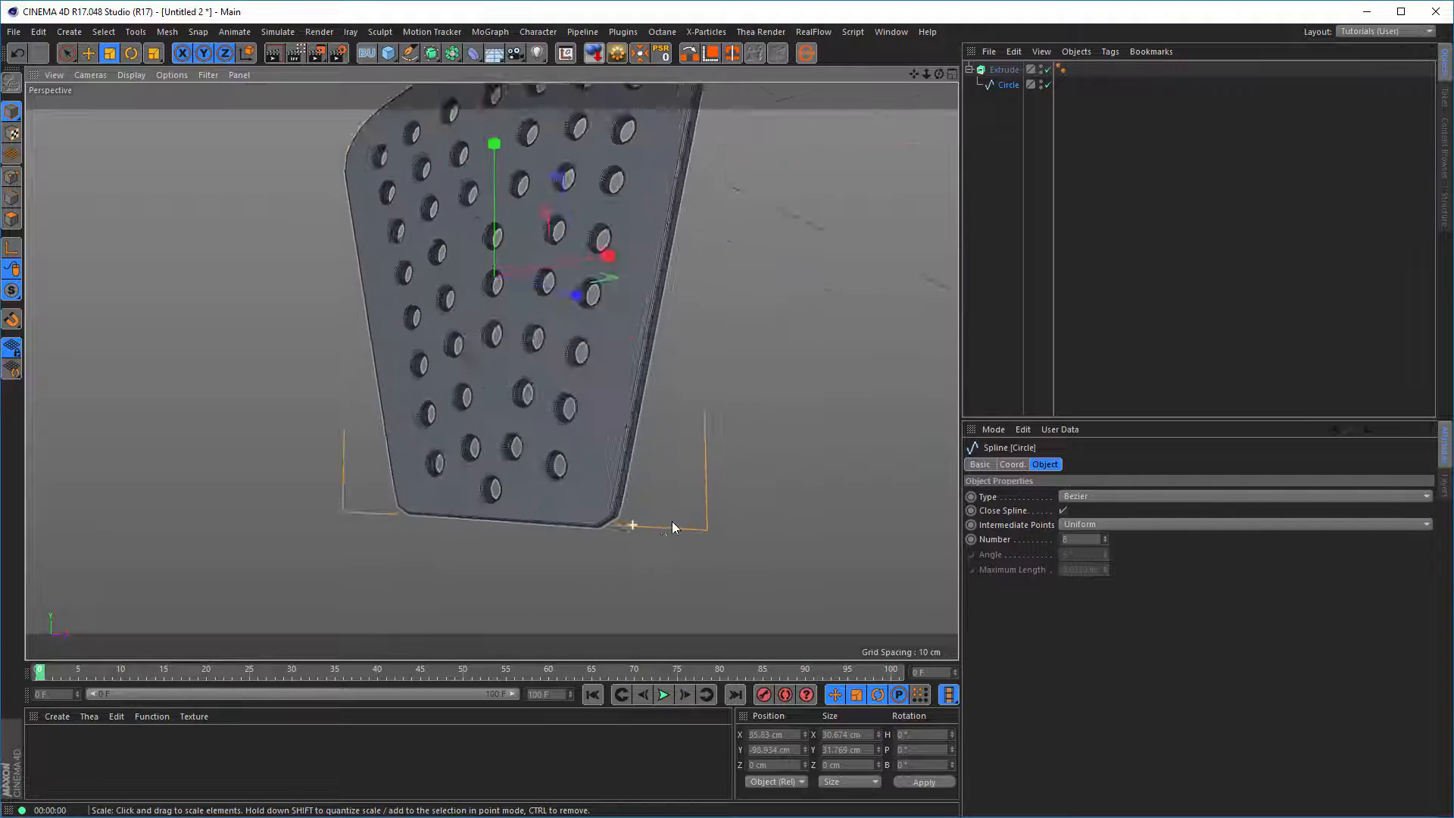
{"action": "scroll", "coordinate": [671, 521], "scroll_direction": "up", "scroll_amount": 5}
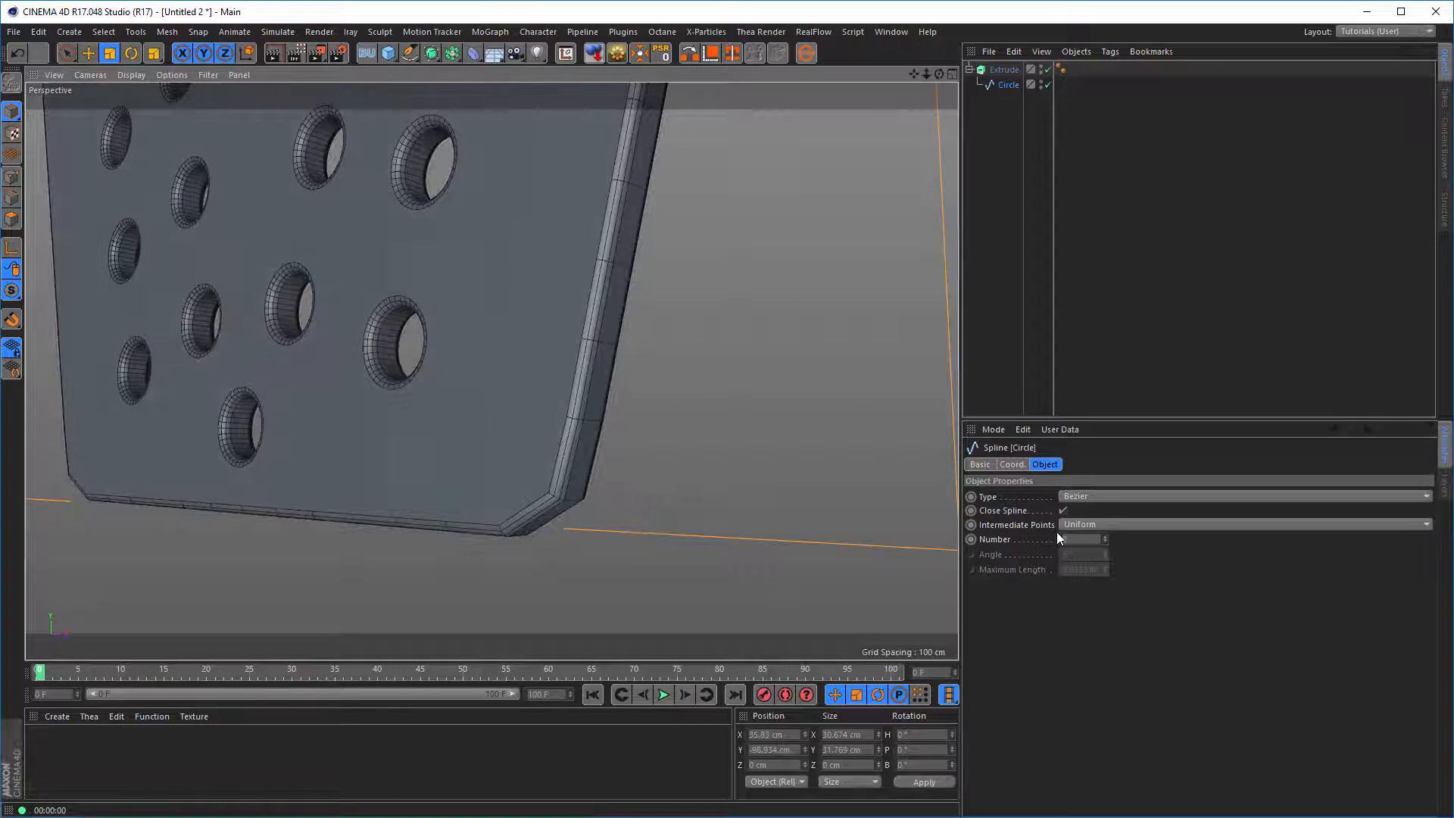
{"action": "left_click", "coordinate": [1105, 536]}
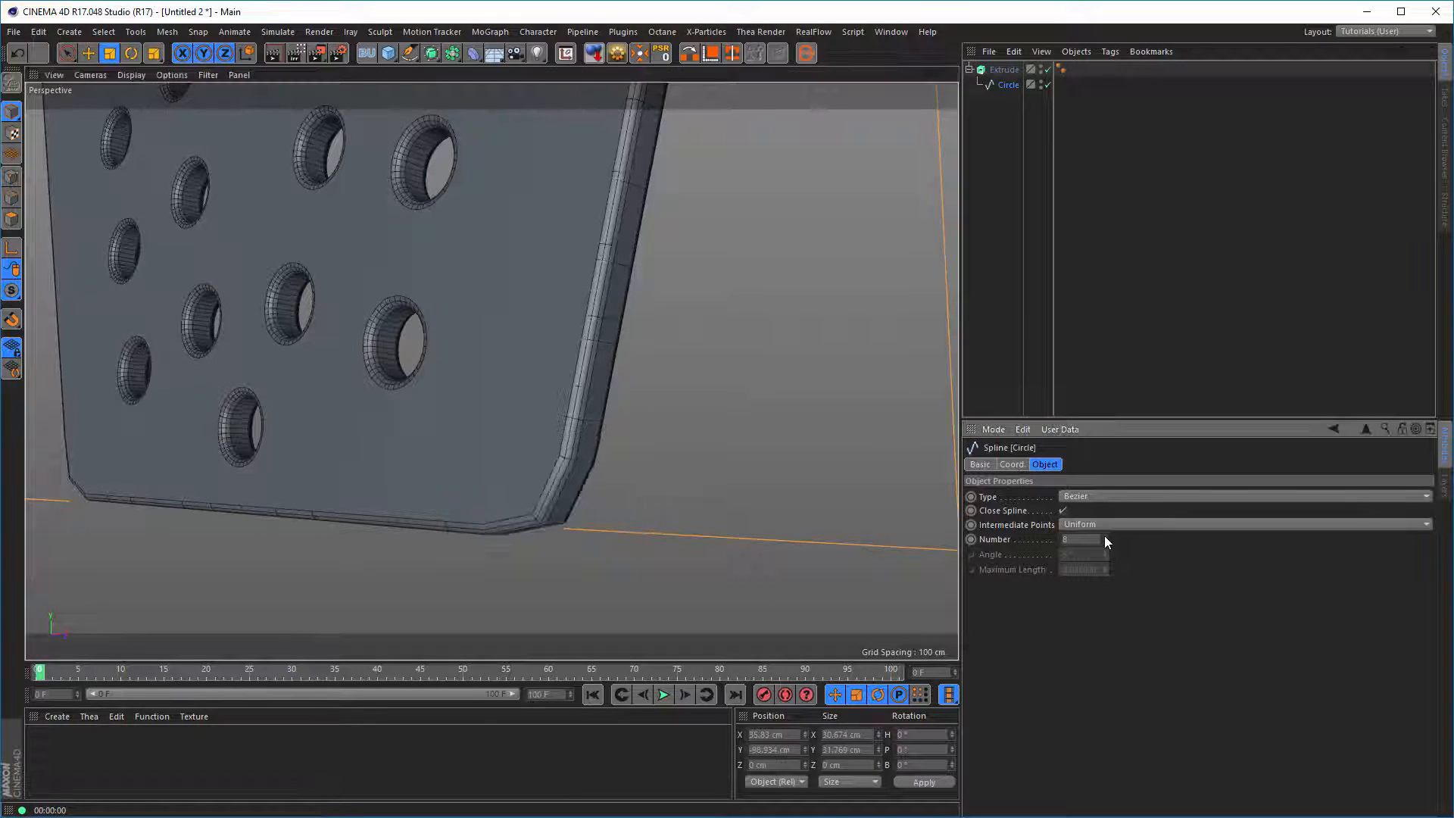
{"action": "left_click", "coordinate": [1105, 536]}
{"action": "left_click", "coordinate": [1105, 536]}
{"action": "left_click", "coordinate": [1104, 536]}
{"action": "left_click", "coordinate": [1104, 536]}
{"action": "left_click", "coordinate": [1104, 536]}
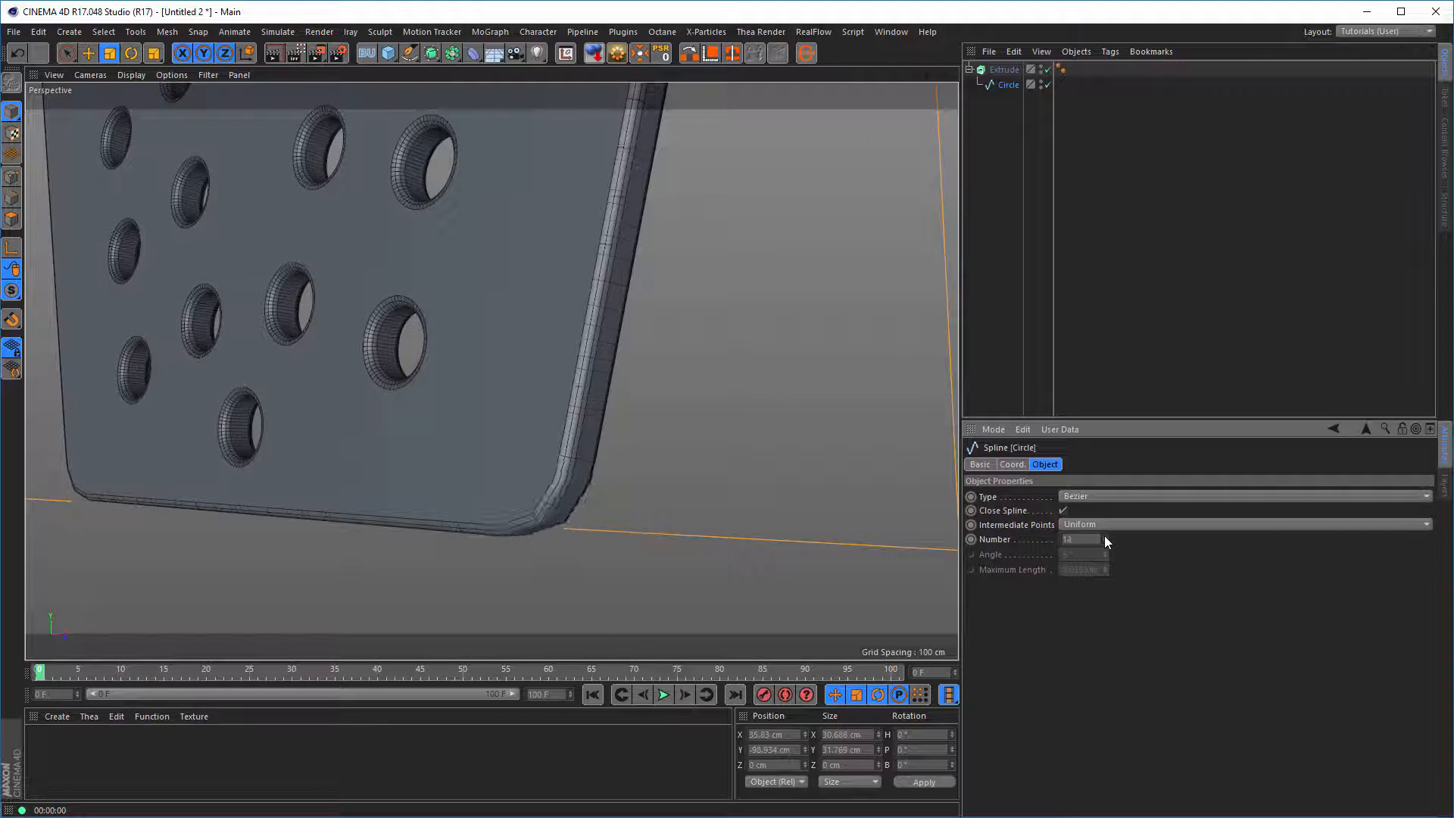
{"action": "left_click", "coordinate": [1104, 536]}
{"action": "left_click", "coordinate": [1105, 537]}
{"action": "left_click", "coordinate": [1105, 536]}
{"action": "left_click", "coordinate": [1105, 536]}
{"action": "left_click", "coordinate": [1104, 537]}
{"action": "left_click", "coordinate": [1104, 536]}
{"action": "left_click", "coordinate": [1105, 537]}
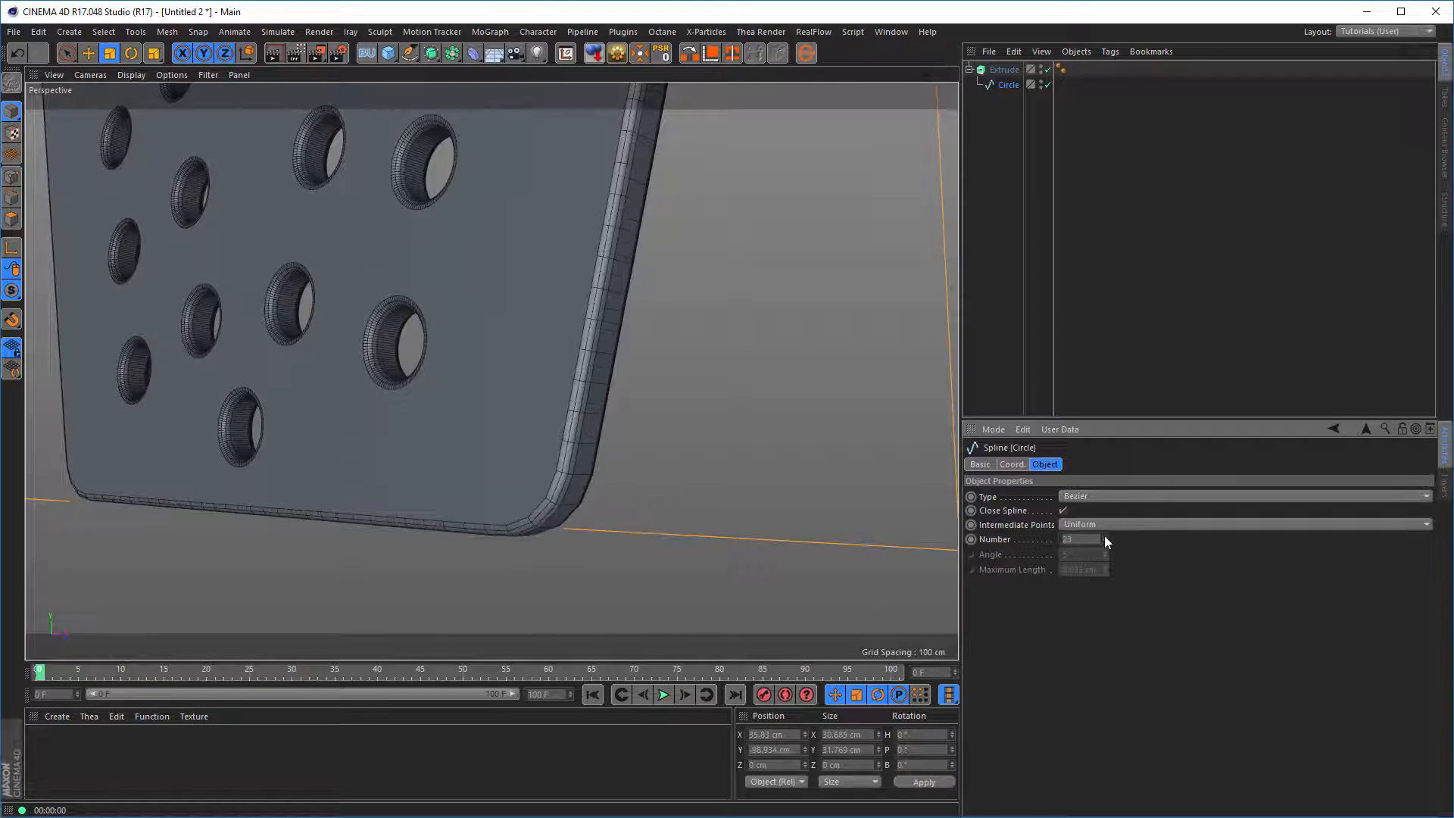
{"action": "left_click", "coordinate": [1105, 536]}
{"action": "left_click", "coordinate": [1105, 536]}
{"action": "left_click", "coordinate": [1104, 536]}
{"action": "left_click", "coordinate": [1104, 536]}
{"action": "left_click", "coordinate": [1104, 537]}
{"action": "left_click", "coordinate": [1104, 537]}
{"action": "left_click", "coordinate": [1105, 536]}
Examine the whole blade's outline, rounded corners and holes from several angles.
{"action": "right_click_drag", "start_coordinate": [643, 421], "coordinate": [462, 403], "text": "alt"}
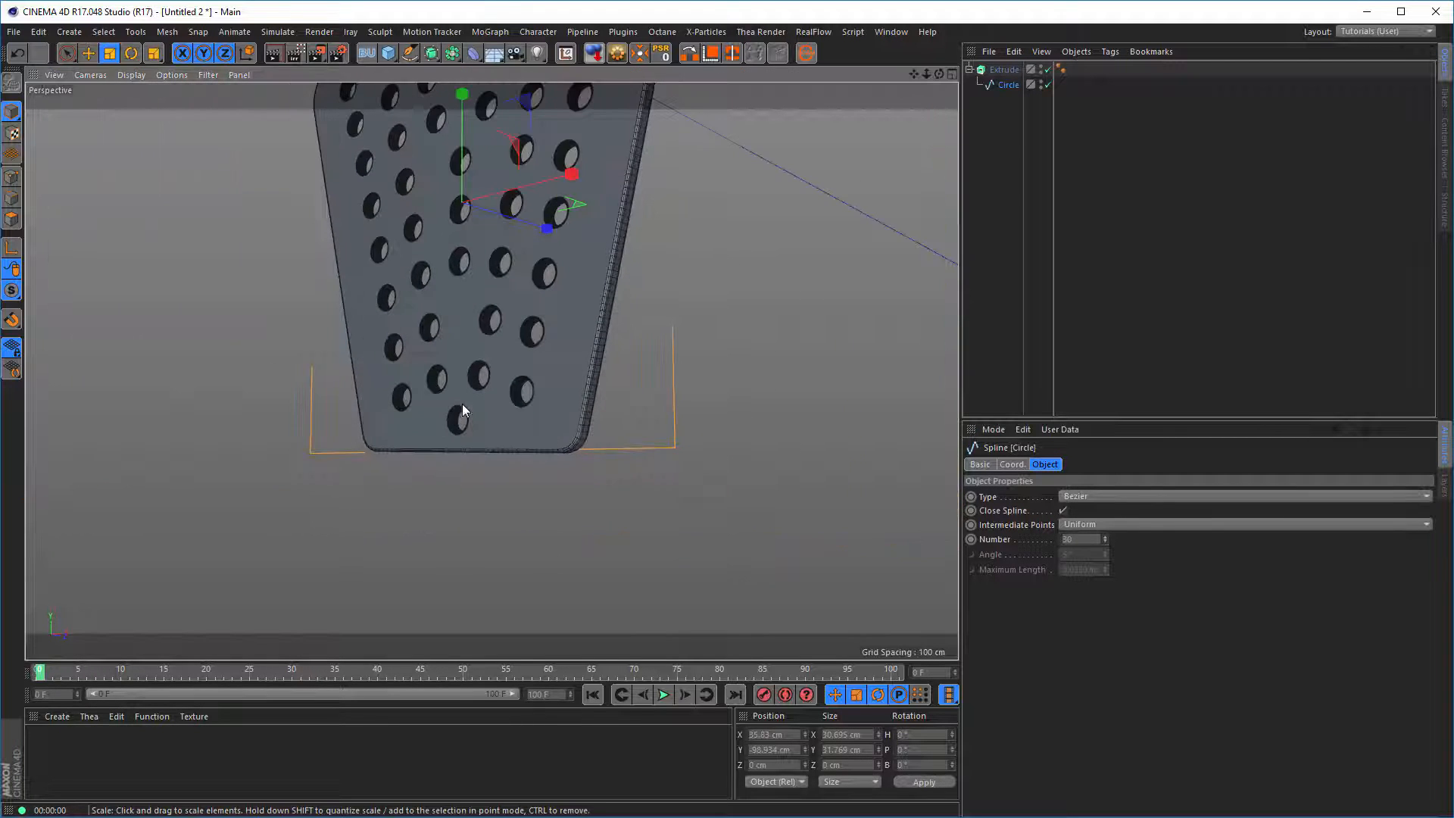
{"action": "middle_click_drag", "start_coordinate": [529, 359], "coordinate": [533, 490], "text": "alt"}
{"action": "right_click_drag", "start_coordinate": [533, 469], "coordinate": [510, 415], "text": "alt"}
{"action": "left_click_drag", "start_coordinate": [510, 415], "coordinate": [533, 383], "text": "alt"}
{"action": "right_click_drag", "start_coordinate": [533, 383], "coordinate": [577, 368], "text": "alt"}
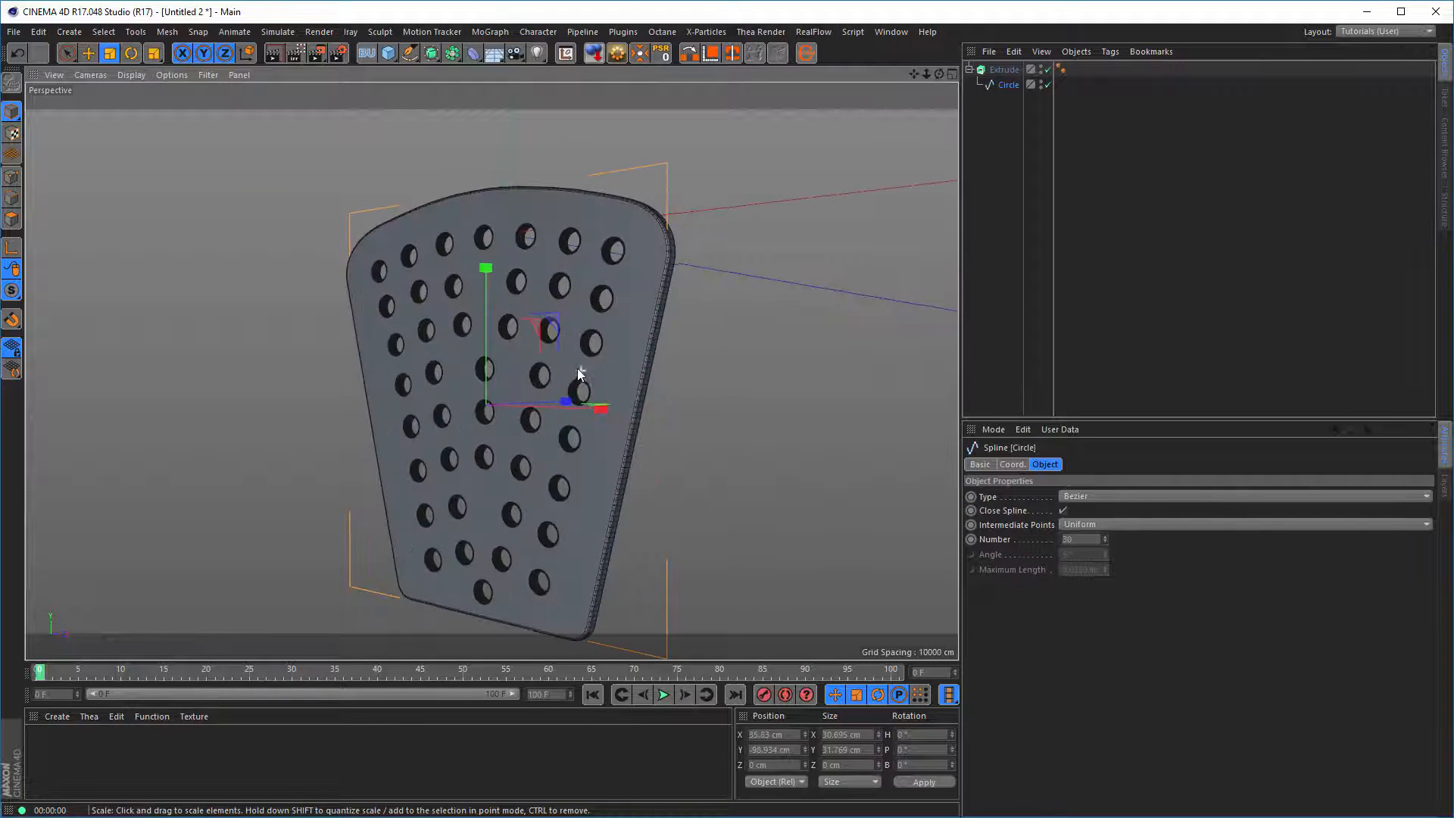
{"action": "left_click_drag", "start_coordinate": [577, 369], "coordinate": [535, 372], "text": "alt"}
{"action": "right_click_drag", "start_coordinate": [536, 371], "coordinate": [521, 371], "text": "alt"}
{"action": "left_click_drag", "start_coordinate": [521, 371], "coordinate": [524, 342], "text": "alt"}
{"action": "middle_click_drag", "start_coordinate": [524, 342], "coordinate": [522, 330], "text": "alt"}
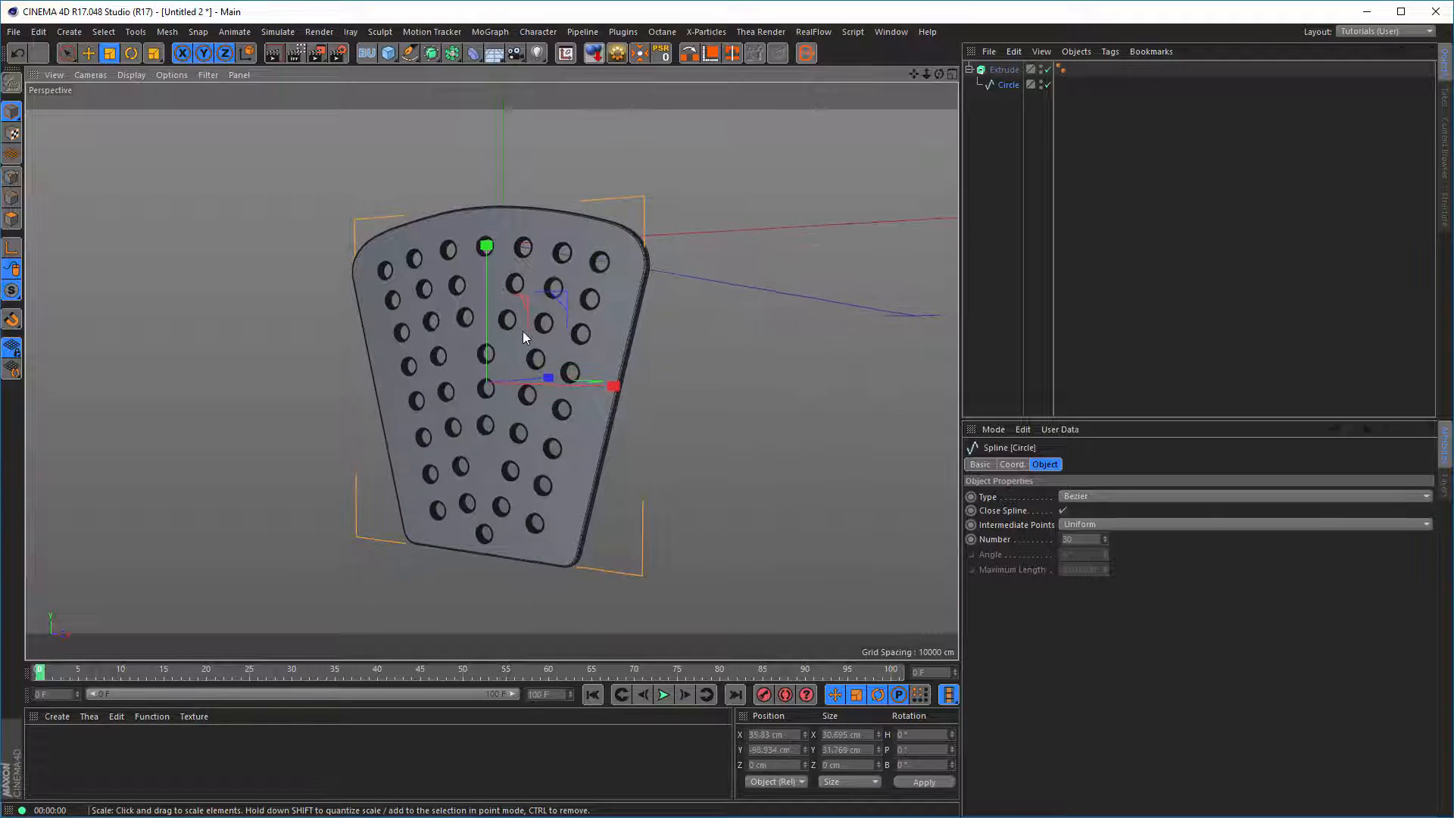
{"action": "left_click_drag", "start_coordinate": [523, 330], "coordinate": [516, 320], "text": "alt"}
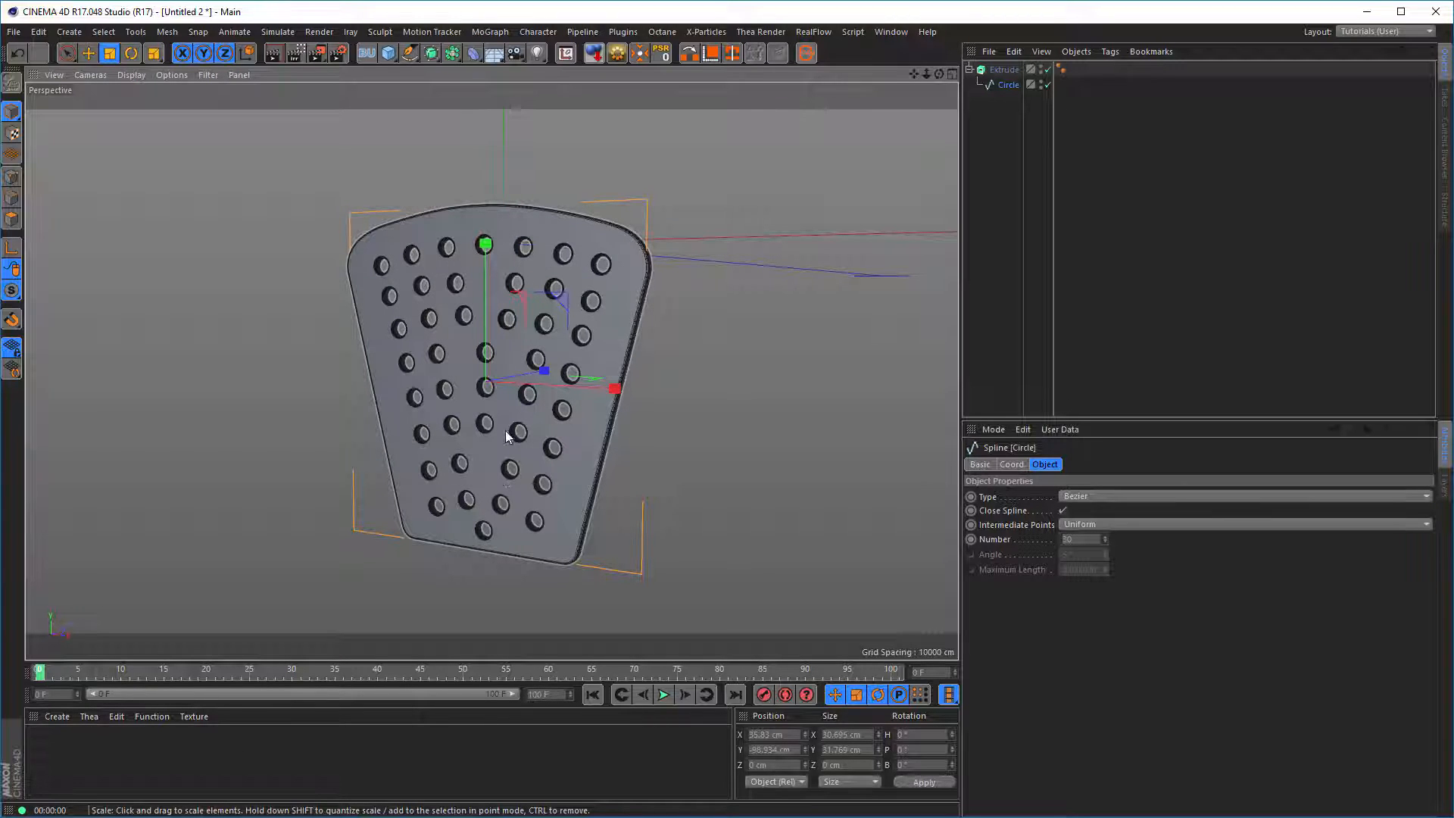
{"action": "left_click_drag", "start_coordinate": [506, 430], "coordinate": [535, 424], "text": "alt"}
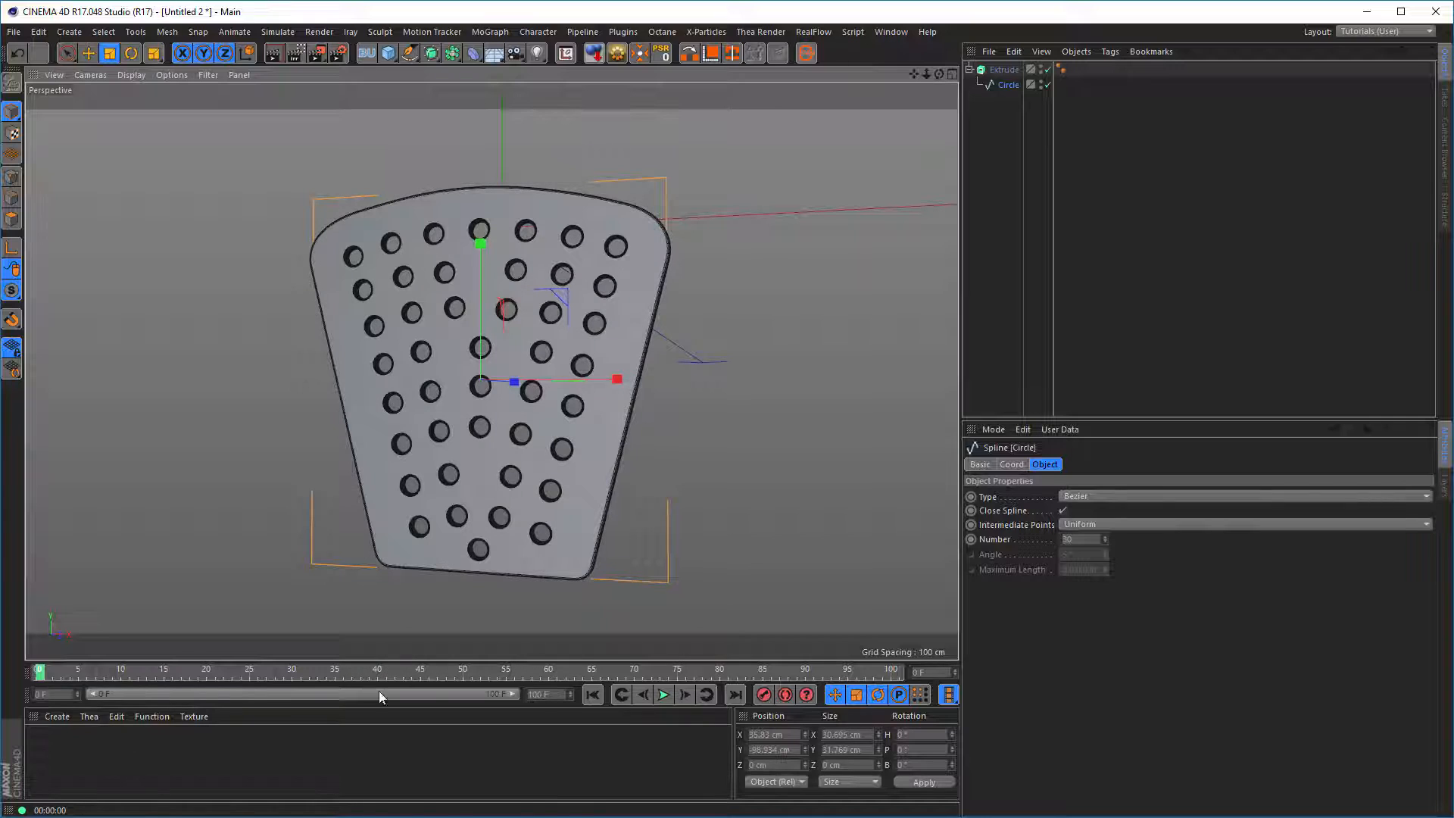
Create a new material, open it for editing and disable its Color channel.
{"action": "double_click", "coordinate": [113, 756]}
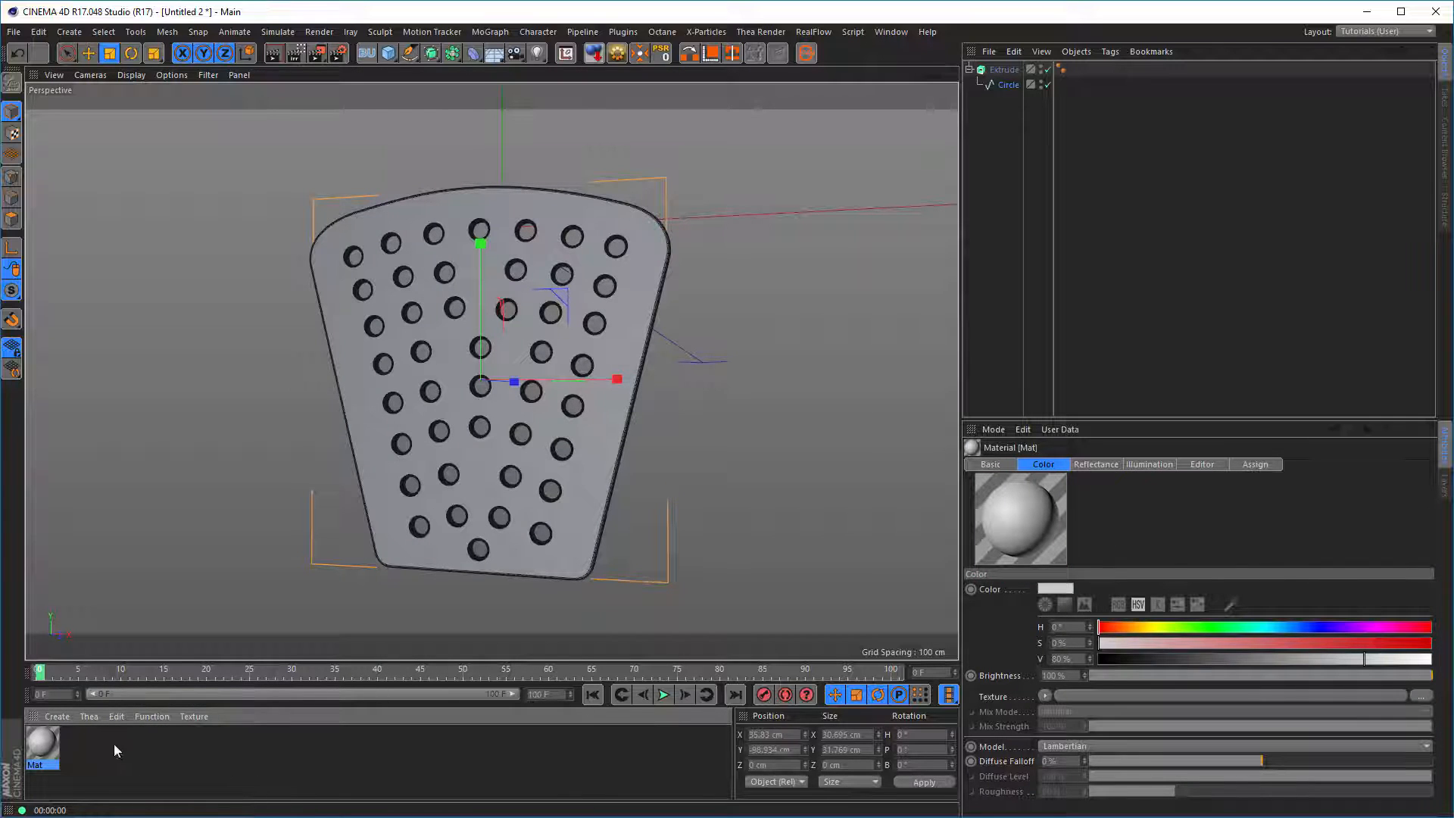
{"action": "double_click", "coordinate": [47, 746]}
{"action": "left_click_drag", "start_coordinate": [228, 122], "coordinate": [909, 198]}
{"action": "left_click", "coordinate": [795, 353]}
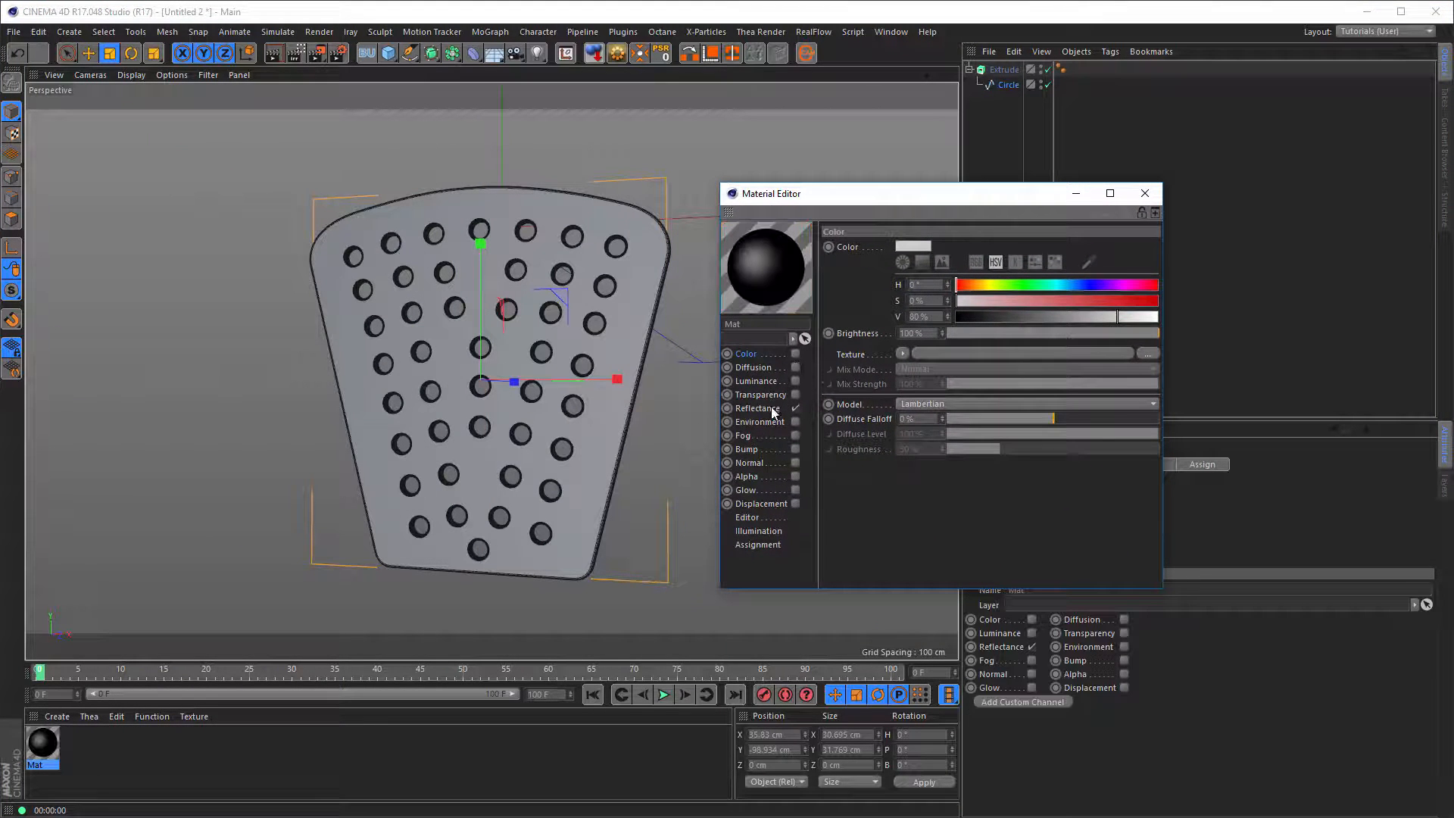
Replace the material's Default Specular reflectance layer with a new GGX layer.
{"action": "left_click", "coordinate": [757, 409]}
{"action": "left_click", "coordinate": [875, 295]}
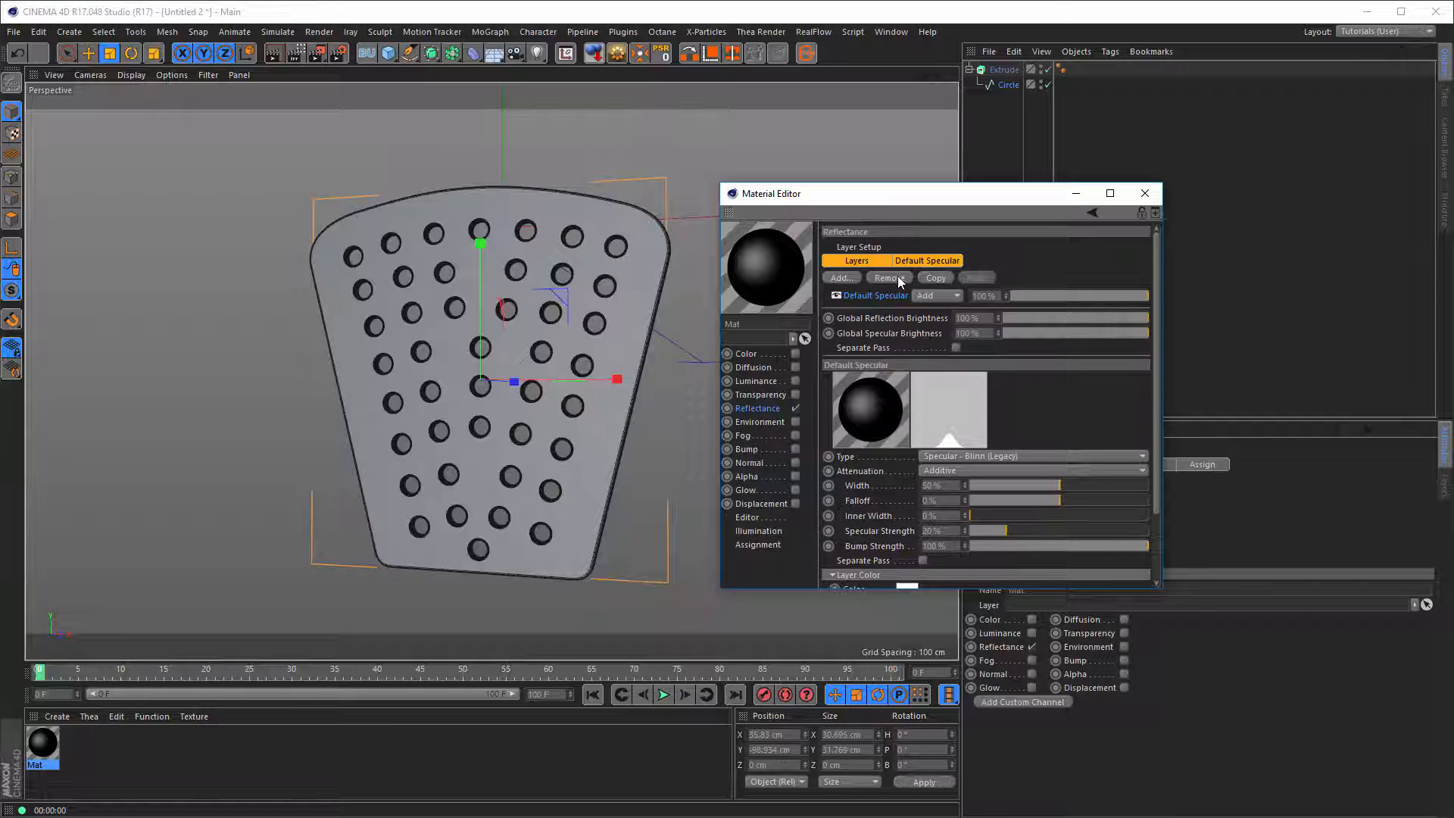
{"action": "left_click", "coordinate": [898, 278]}
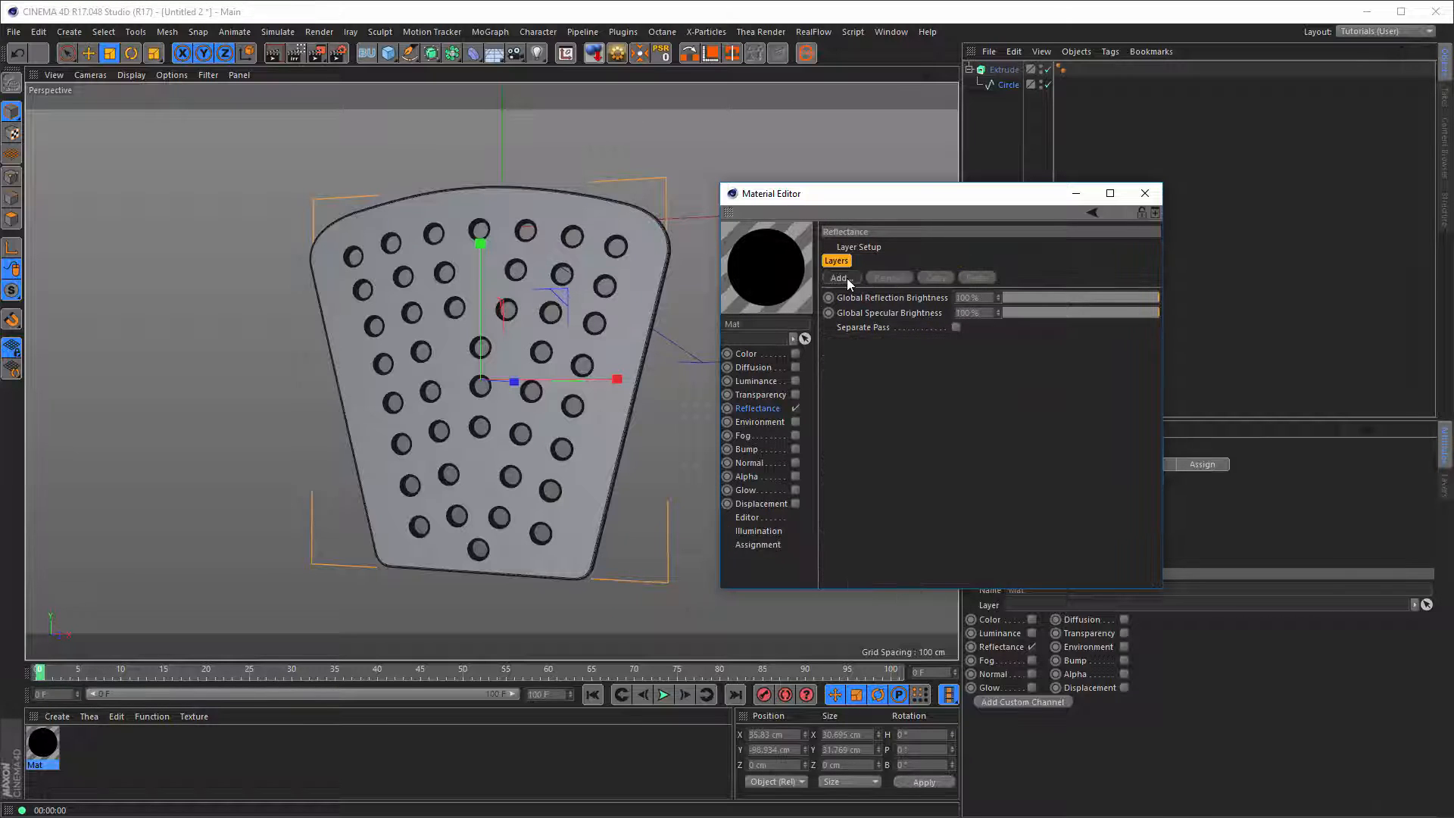
{"action": "left_click", "coordinate": [847, 278]}
{"action": "left_click", "coordinate": [886, 296]}
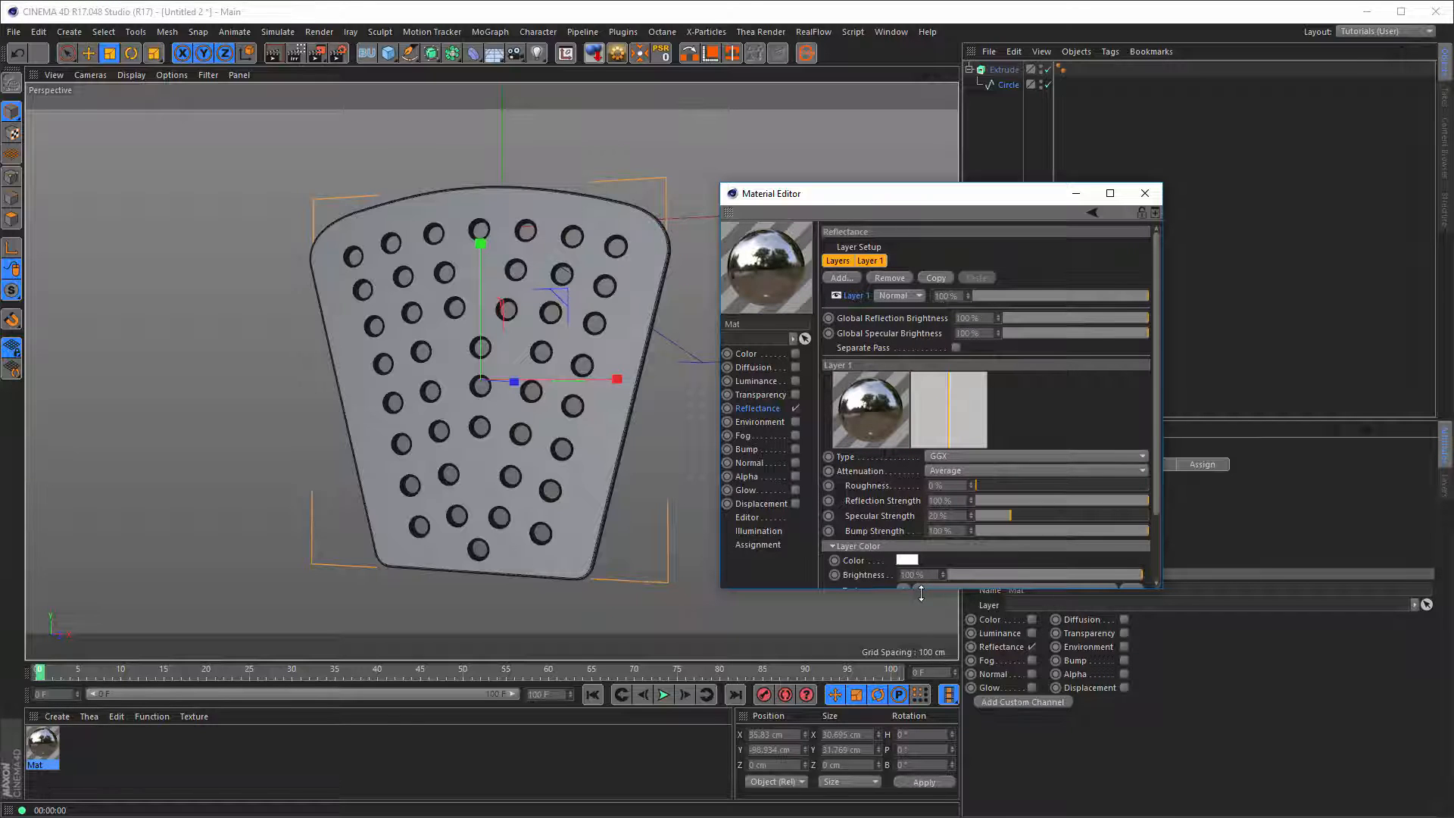
Set the GGX layer's Fresnel to Conductor with the Chromium preset.
{"action": "left_click_drag", "start_coordinate": [919, 589], "coordinate": [913, 683]}
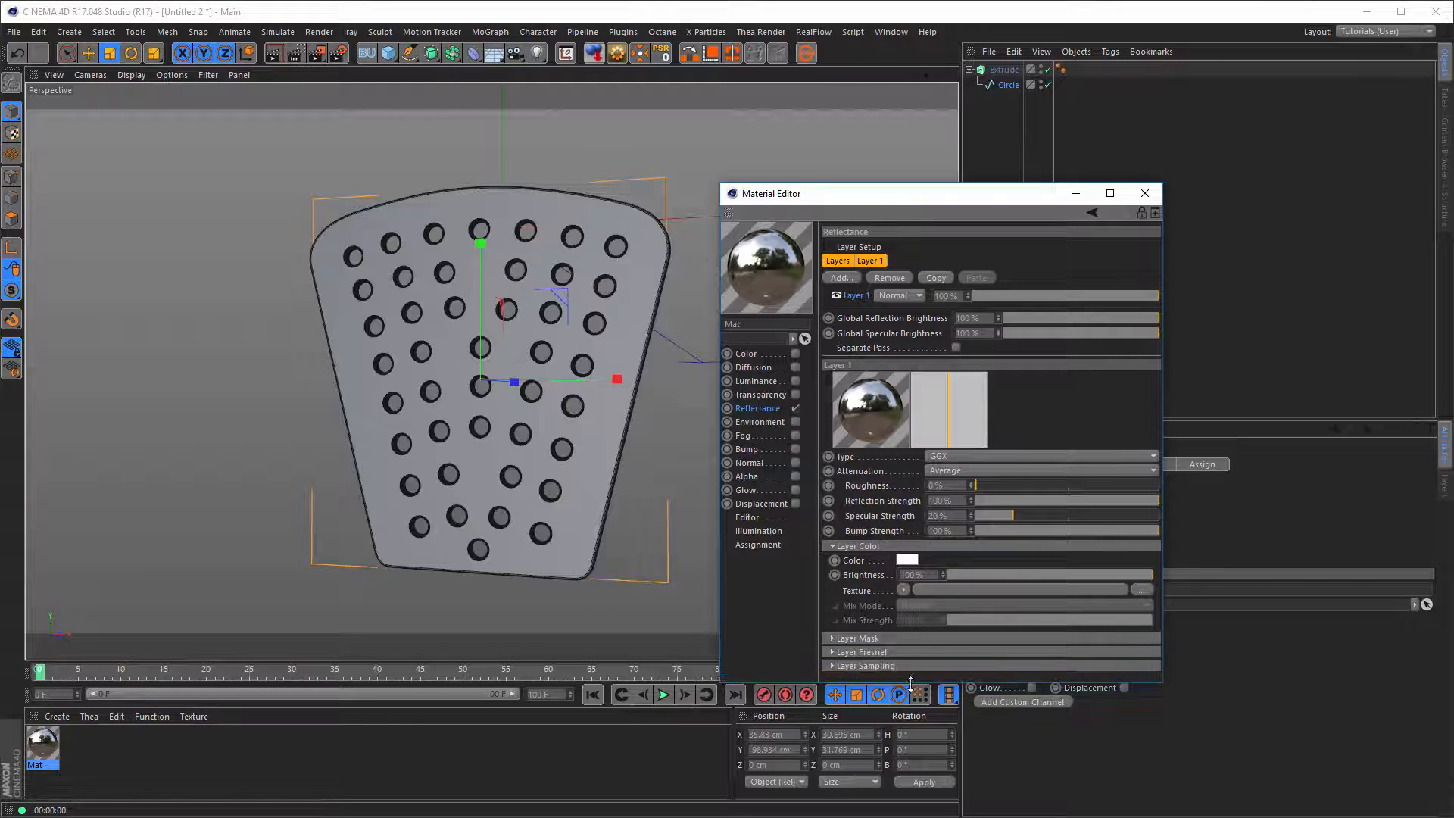
{"action": "left_click", "coordinate": [893, 651]}
{"action": "left_click", "coordinate": [916, 665]}
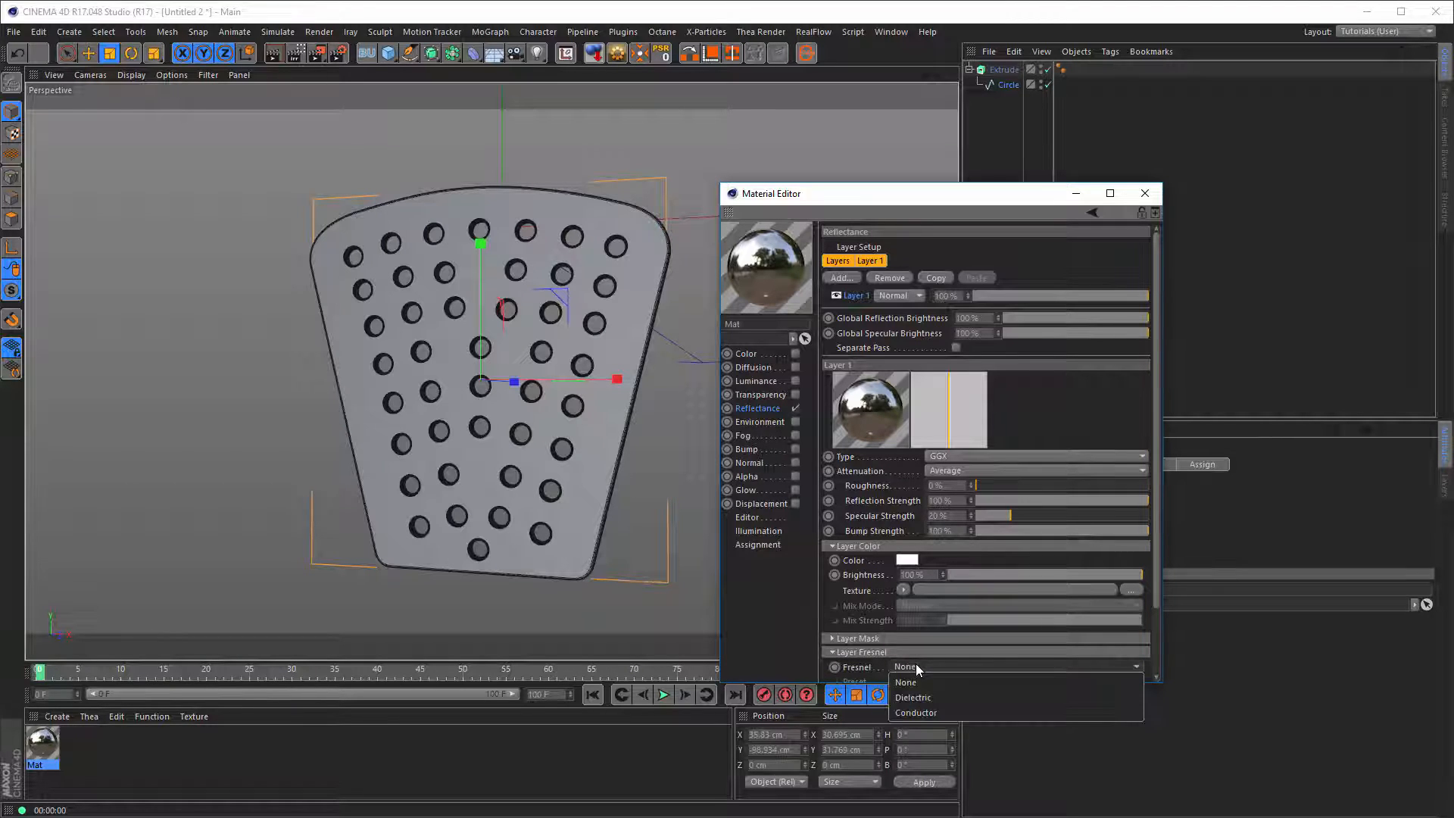
{"action": "left_click", "coordinate": [926, 706]}
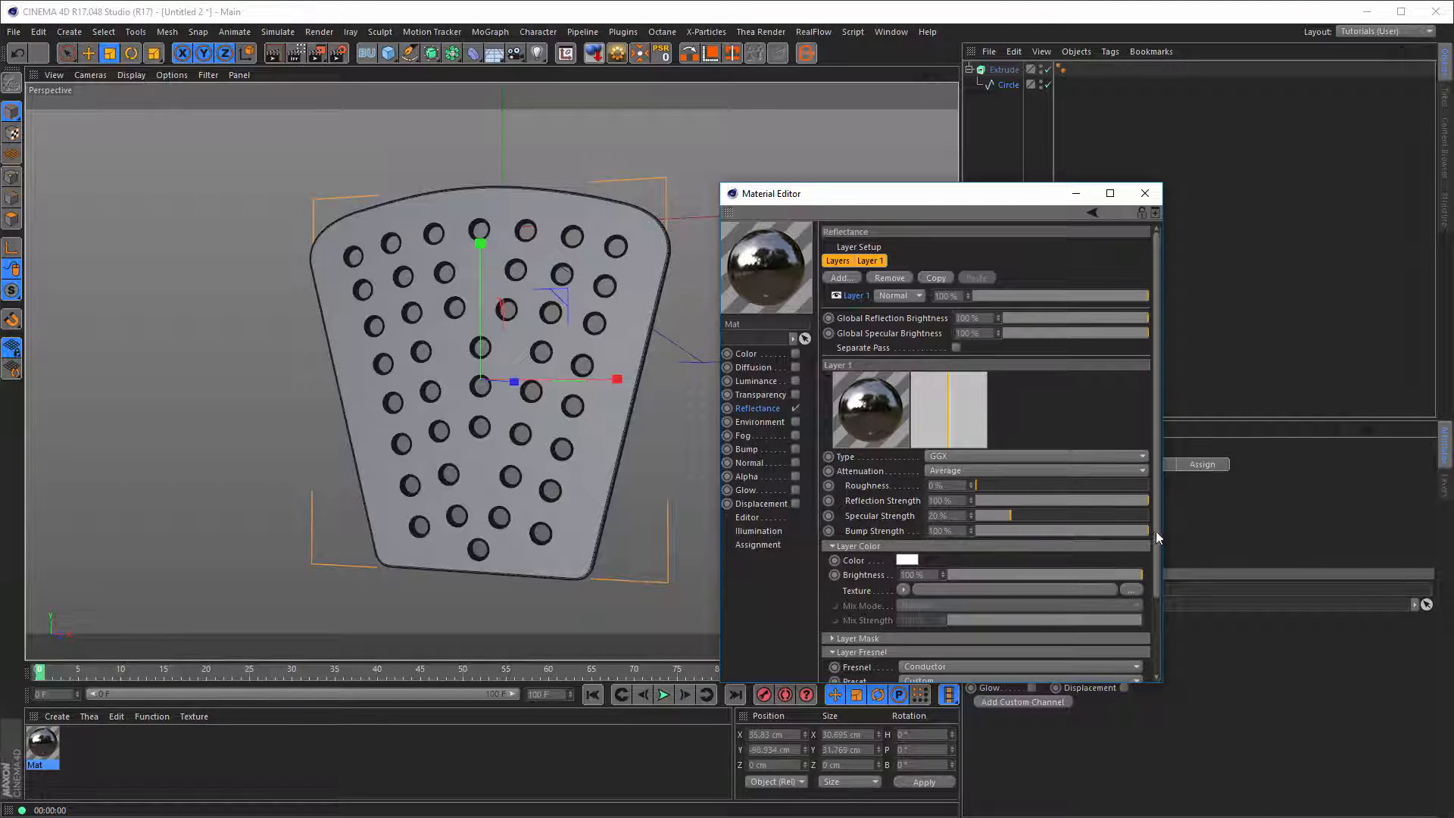
{"action": "scroll", "coordinate": [1156, 532], "scroll_direction": "down", "scroll_amount": 2}
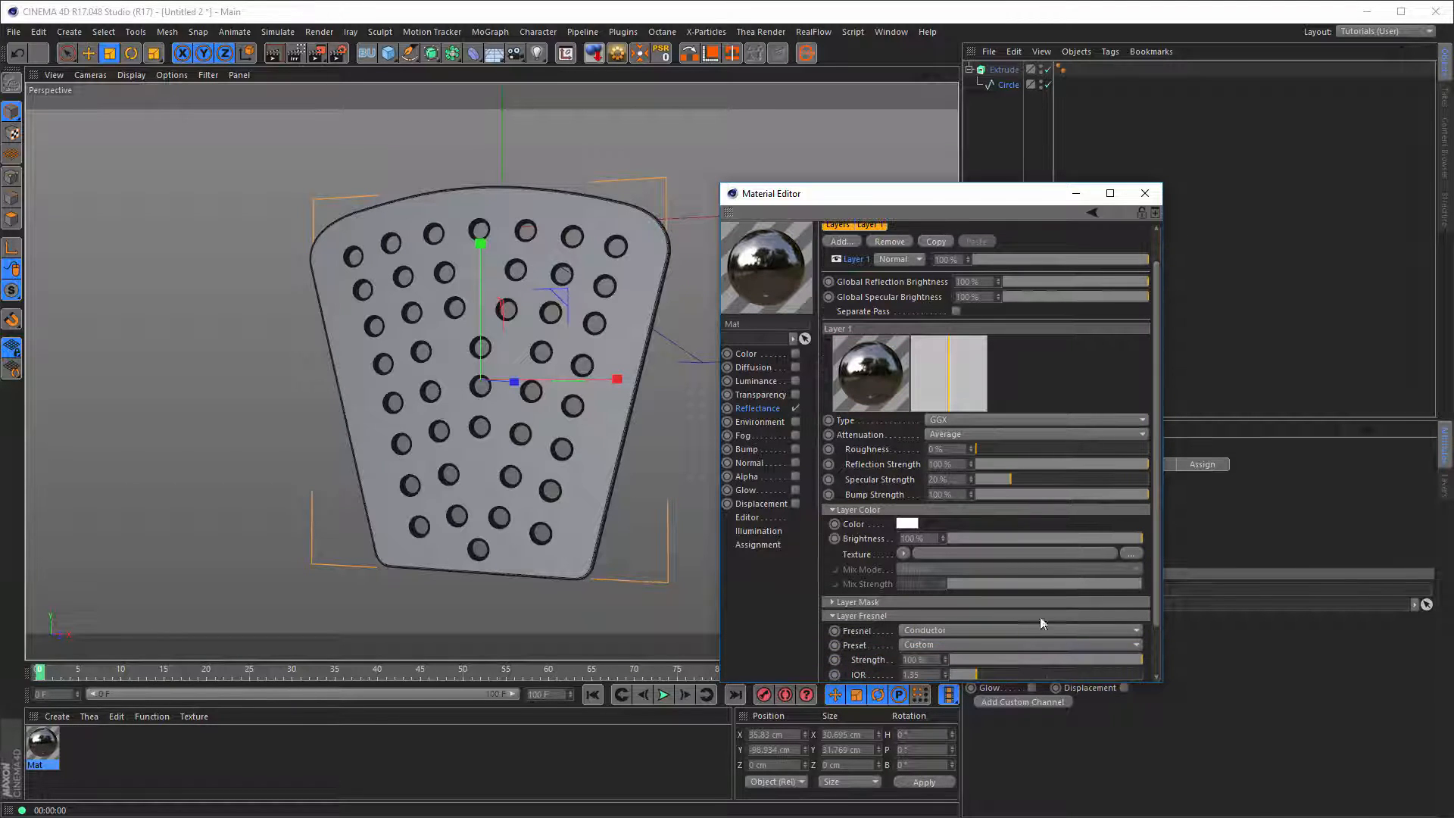
{"action": "left_click", "coordinate": [837, 511]}
{"action": "left_click", "coordinate": [928, 588]}
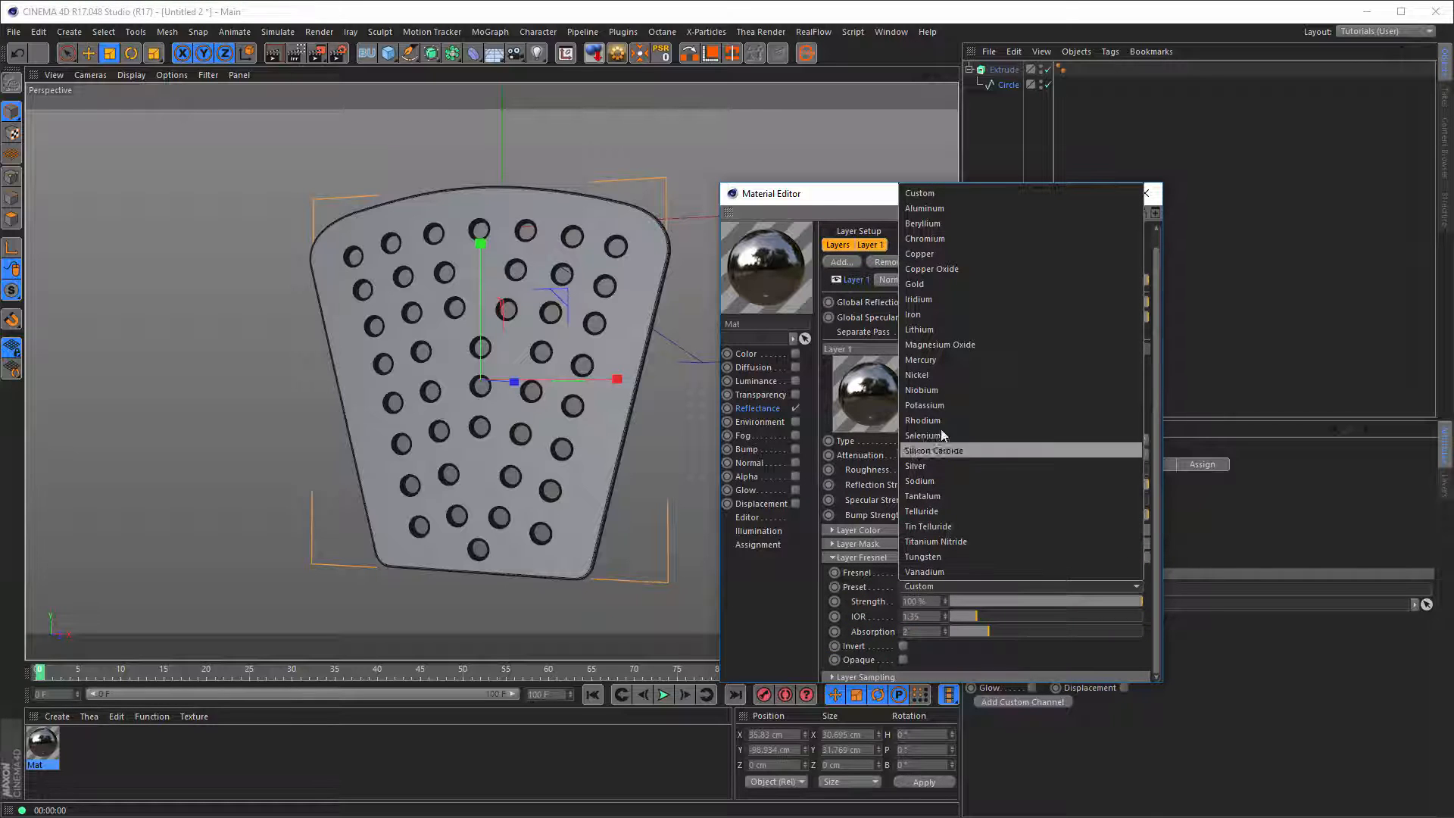
{"action": "left_click", "coordinate": [930, 240]}
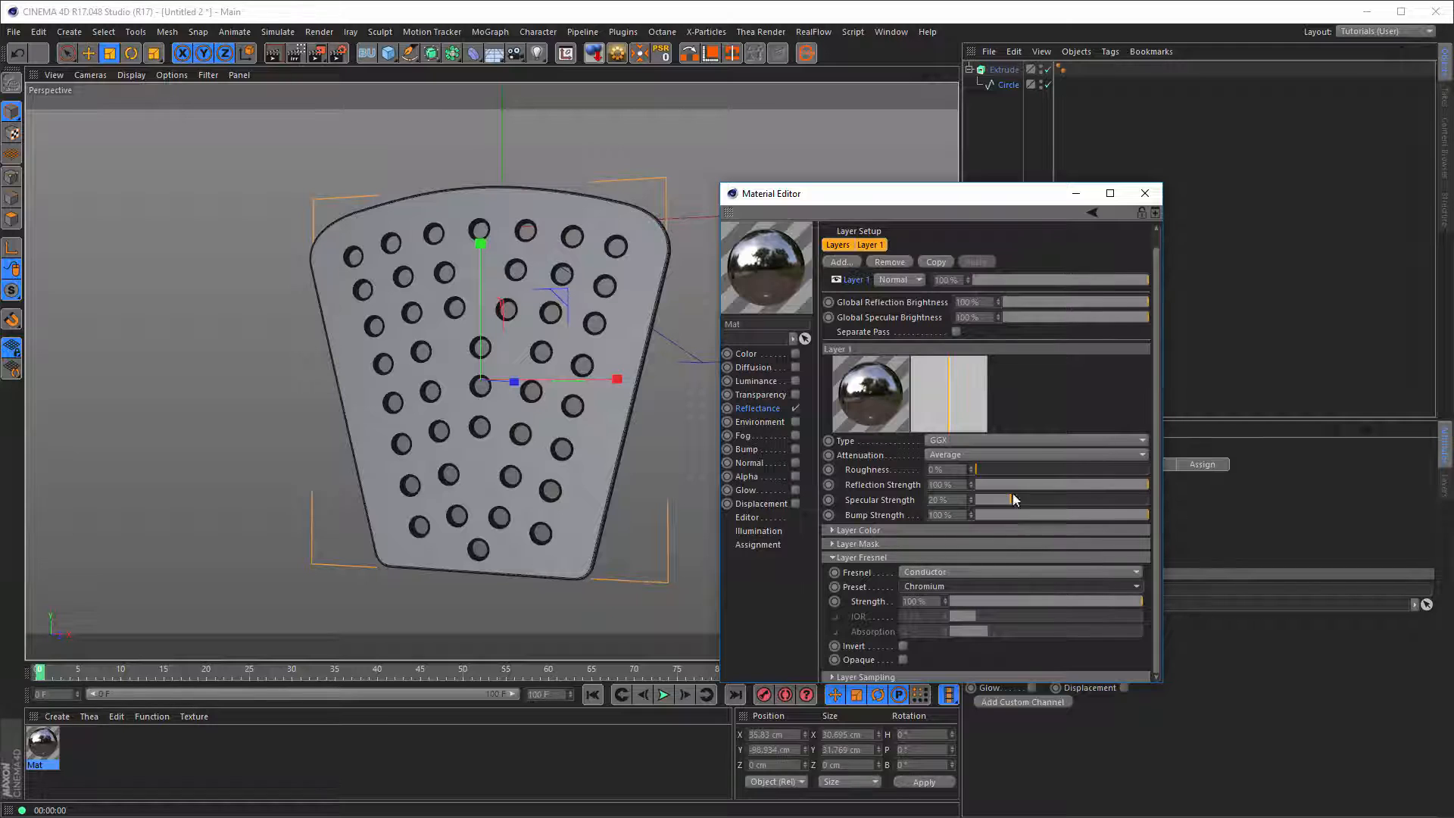
Set the layer's specular strength to 0%, lower its bump strength, raise its roughness slightly, and close the material editor.
{"action": "left_click_drag", "start_coordinate": [988, 500], "coordinate": [939, 518]}
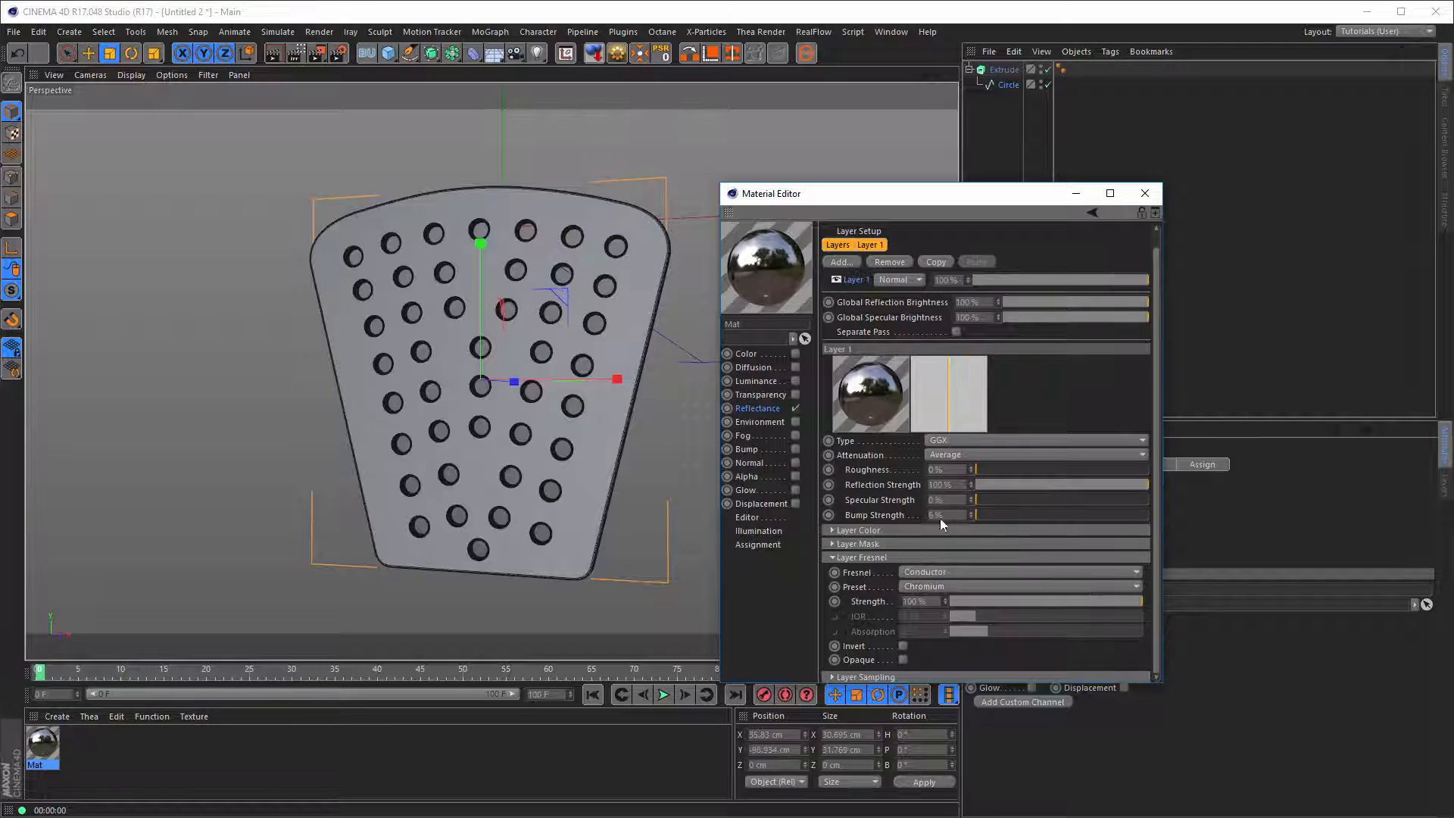
{"action": "left_click_drag", "start_coordinate": [975, 468], "coordinate": [988, 467]}
{"action": "left_click", "coordinate": [1144, 193]}
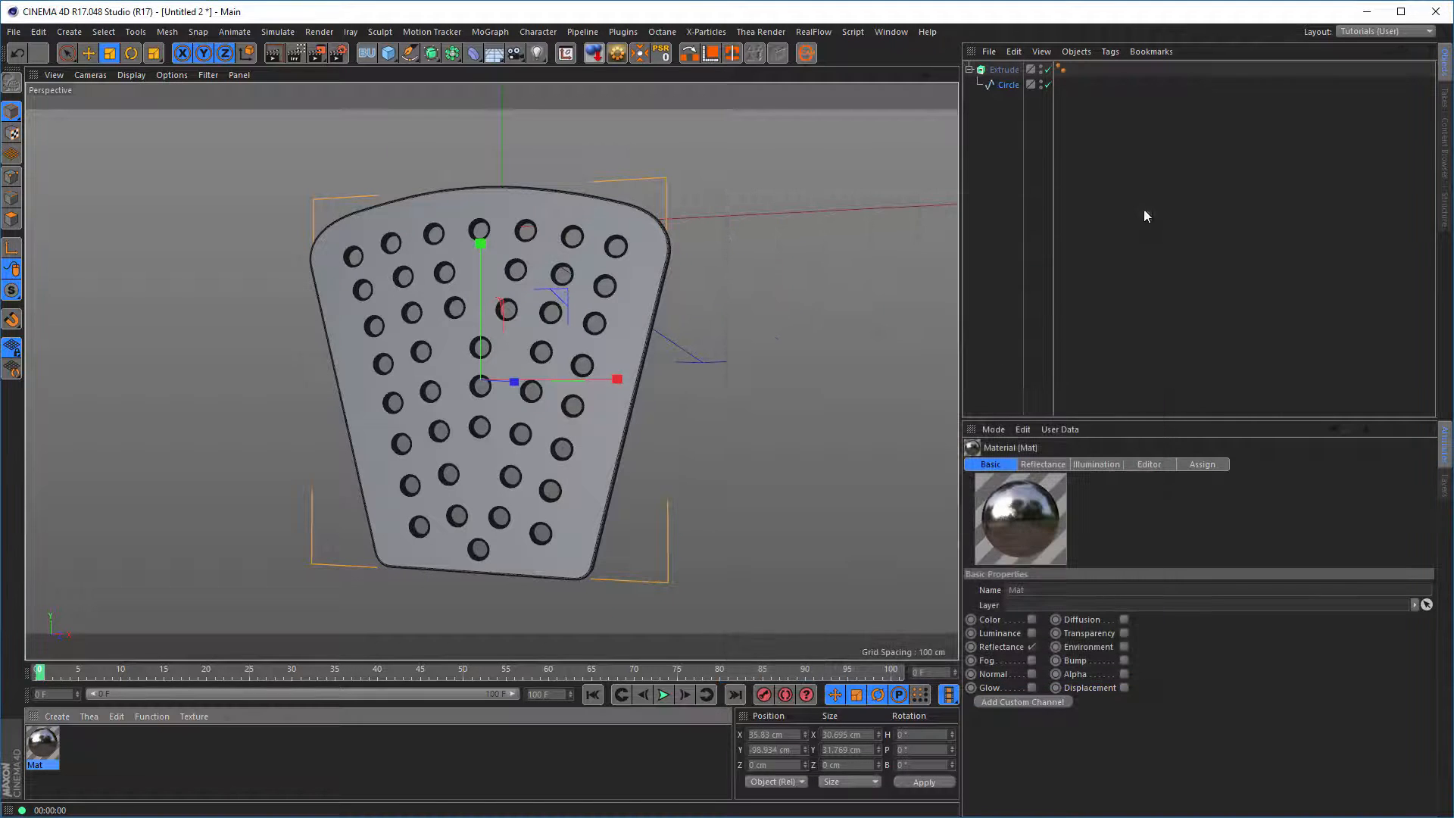
Apply the chromium material to the extruded blade.
{"action": "left_click_drag", "start_coordinate": [560, 311], "coordinate": [565, 312], "text": "alt"}
{"action": "scroll", "coordinate": [553, 312], "scroll_direction": "down", "scroll_amount": 1}
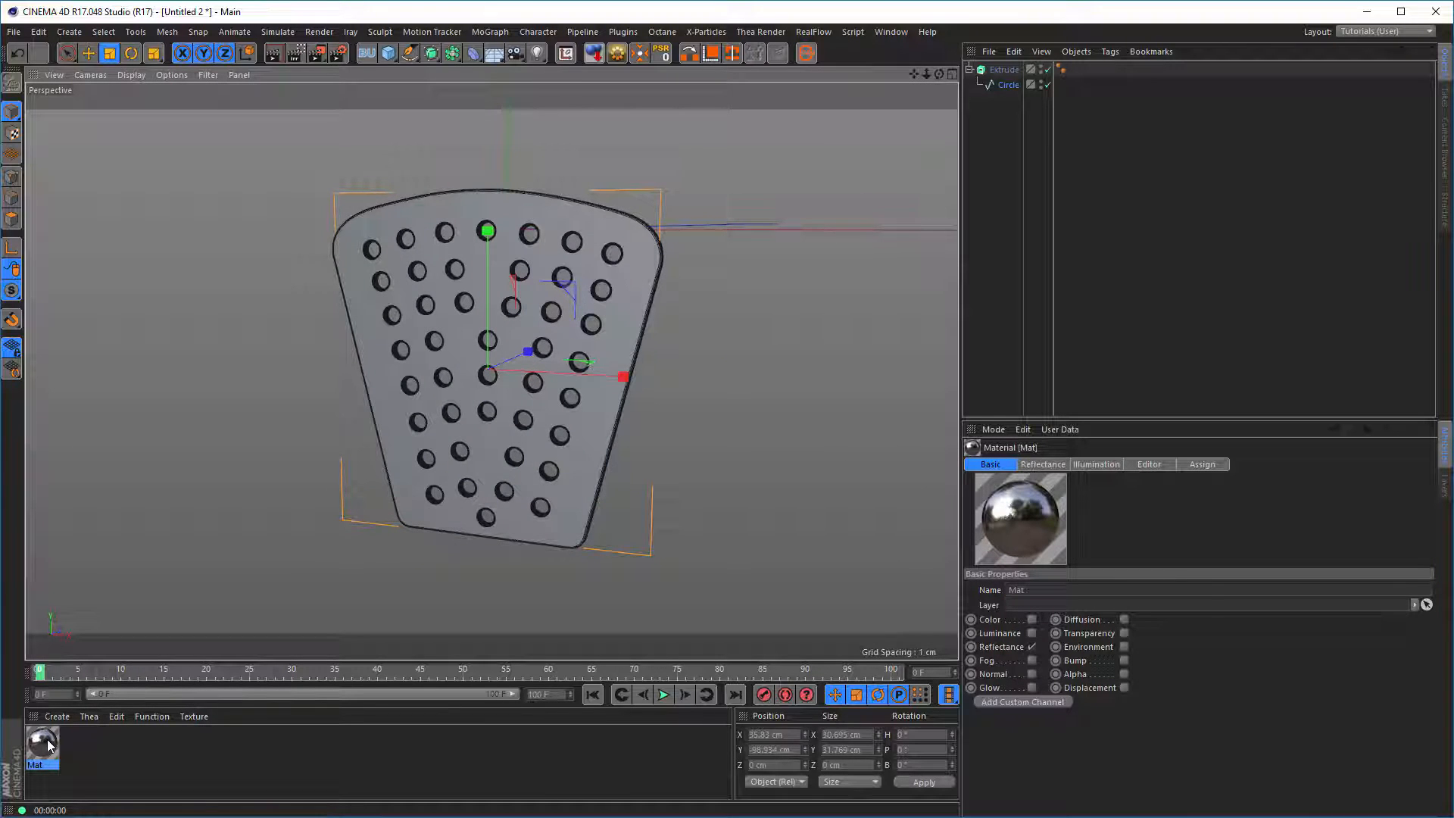
{"action": "left_click_drag", "start_coordinate": [47, 746], "coordinate": [447, 356]}
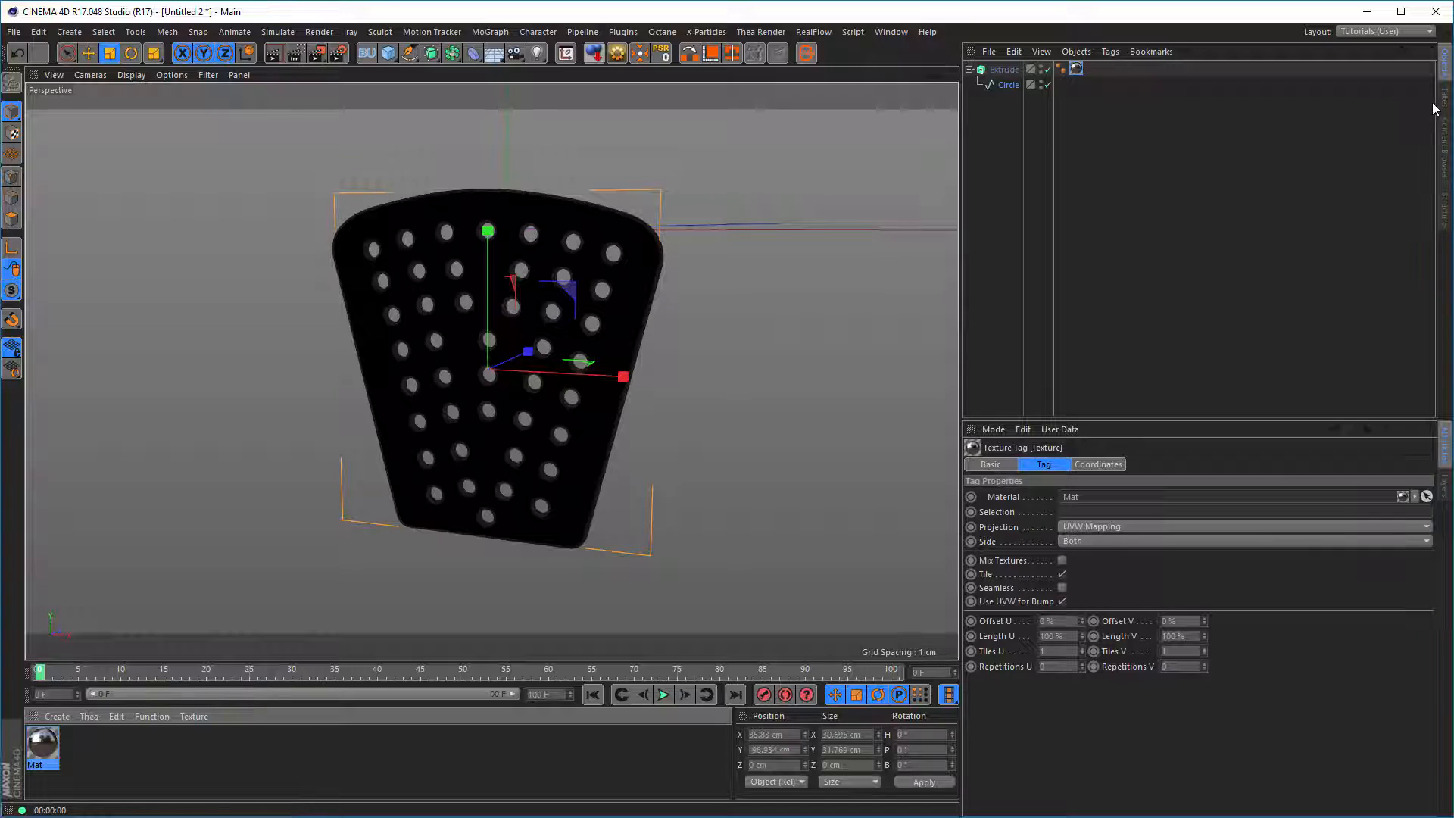
Add the Nikomedias Scene Rig Pro preset from the Content Browser favorites to the scene and select it.
{"action": "left_click", "coordinate": [1443, 141]}
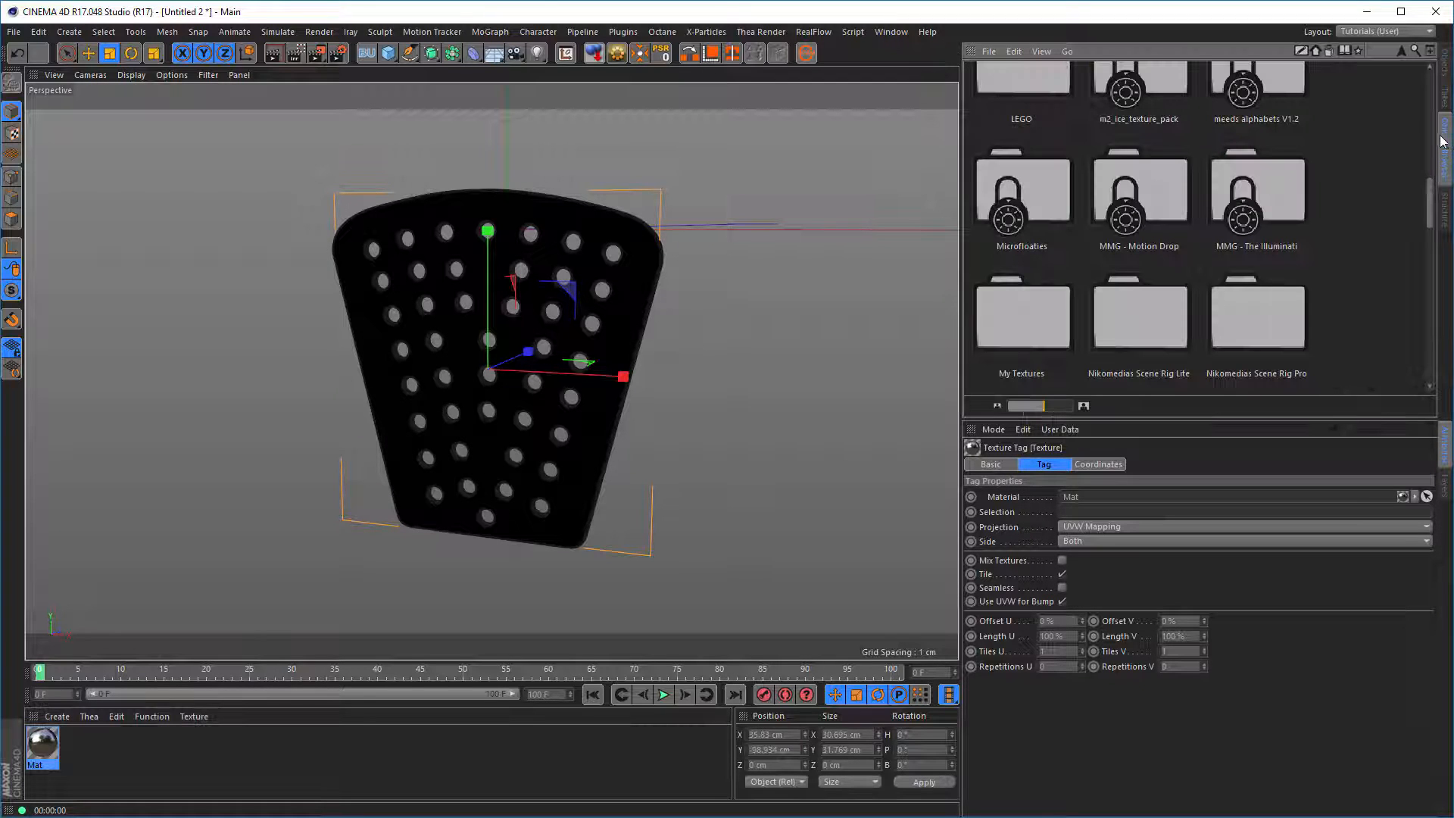
{"action": "left_click_drag", "start_coordinate": [1428, 203], "coordinate": [1437, 68]}
{"action": "left_click", "coordinate": [1360, 50]}
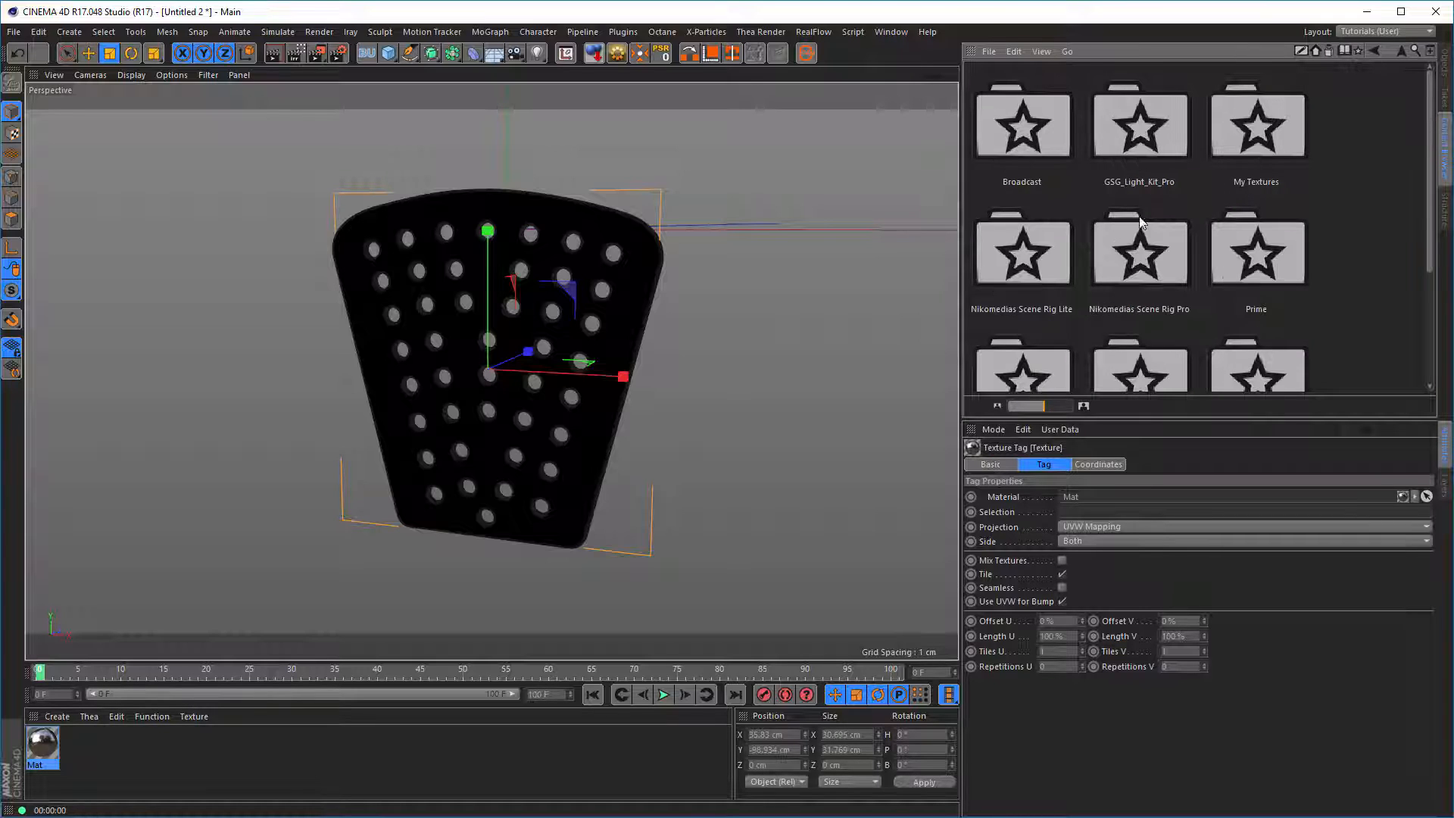
{"action": "double_click", "coordinate": [1027, 266]}
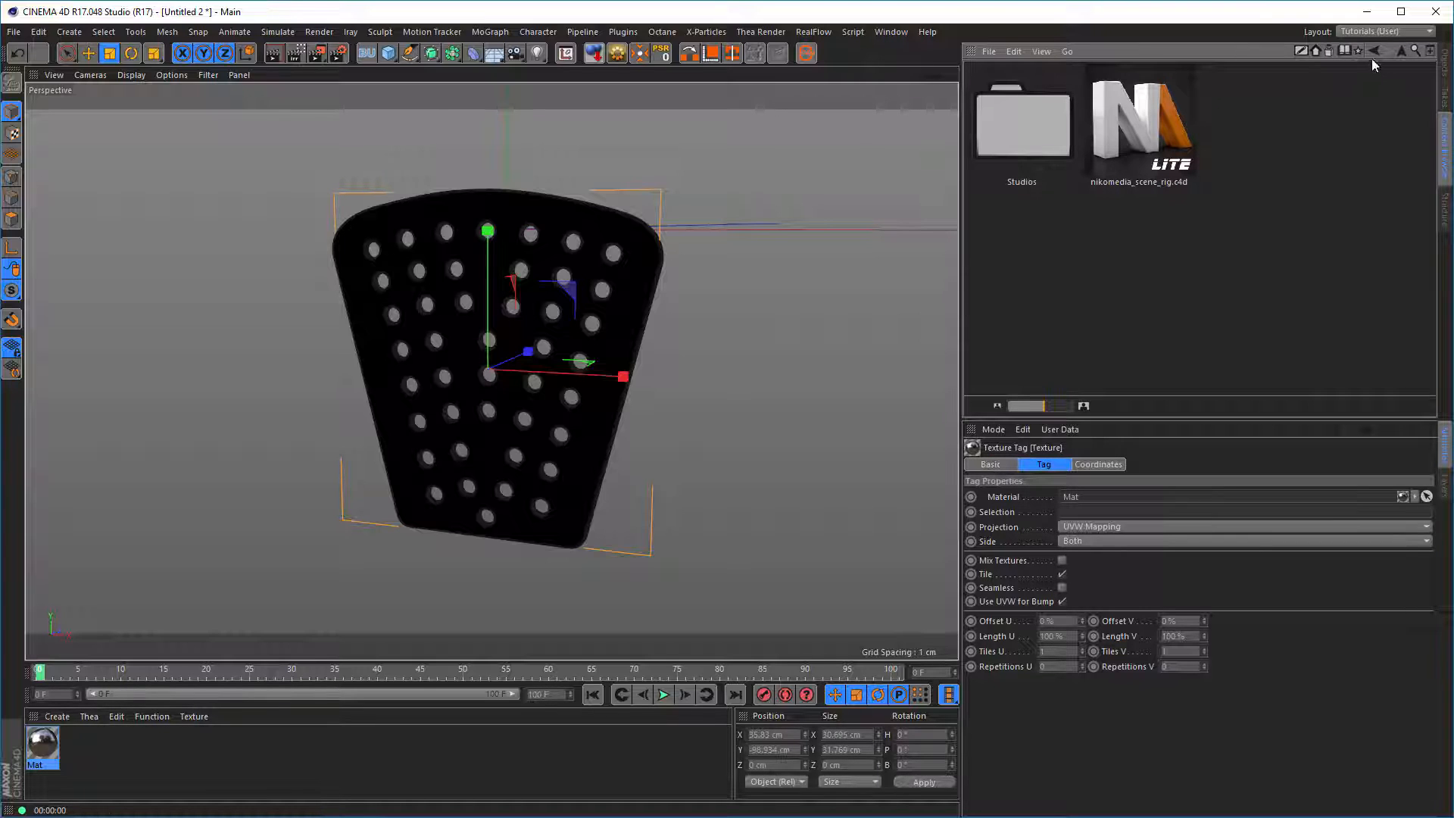
{"action": "left_click", "coordinate": [1398, 51]}
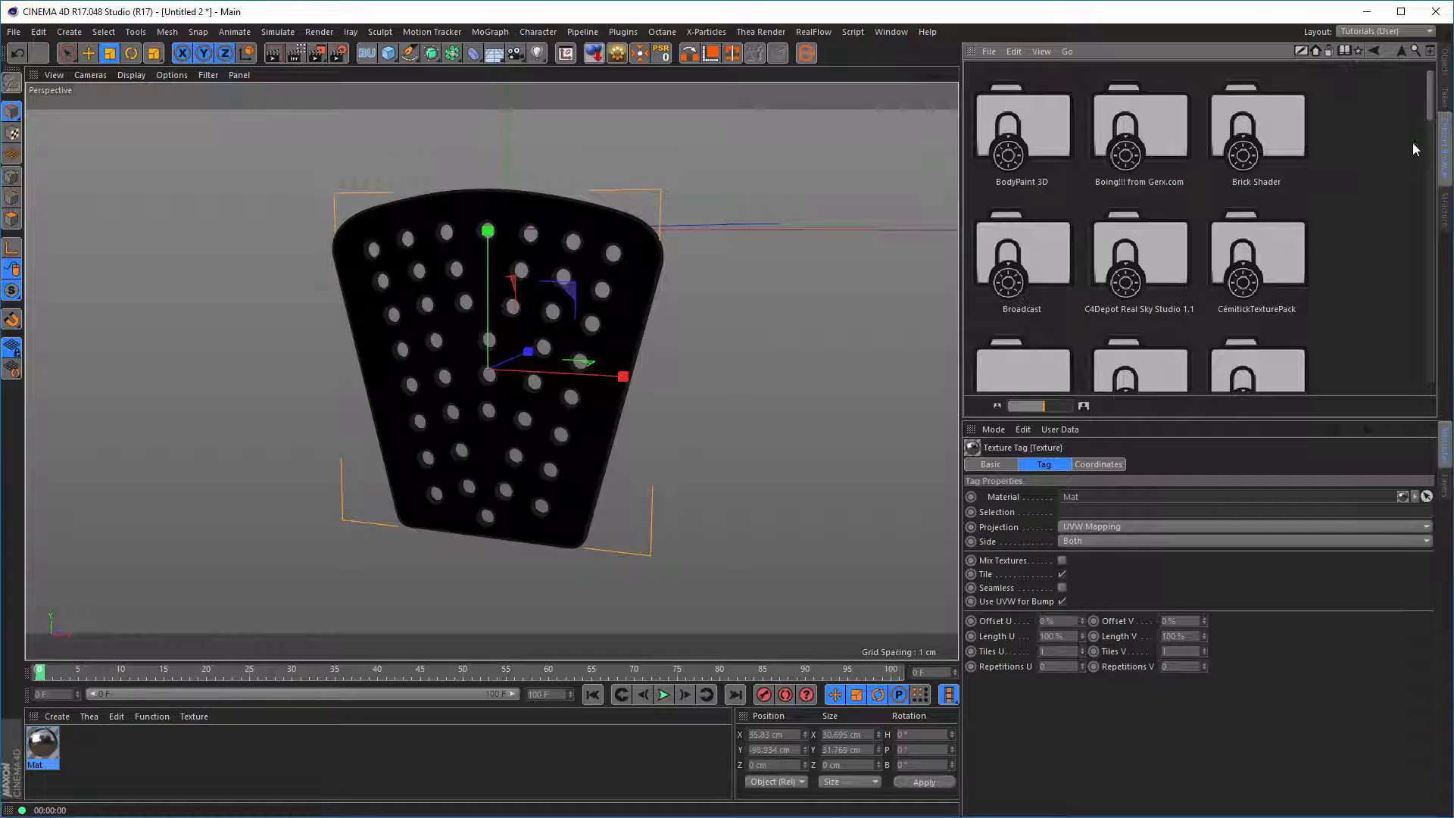
{"action": "left_click", "coordinate": [1359, 49]}
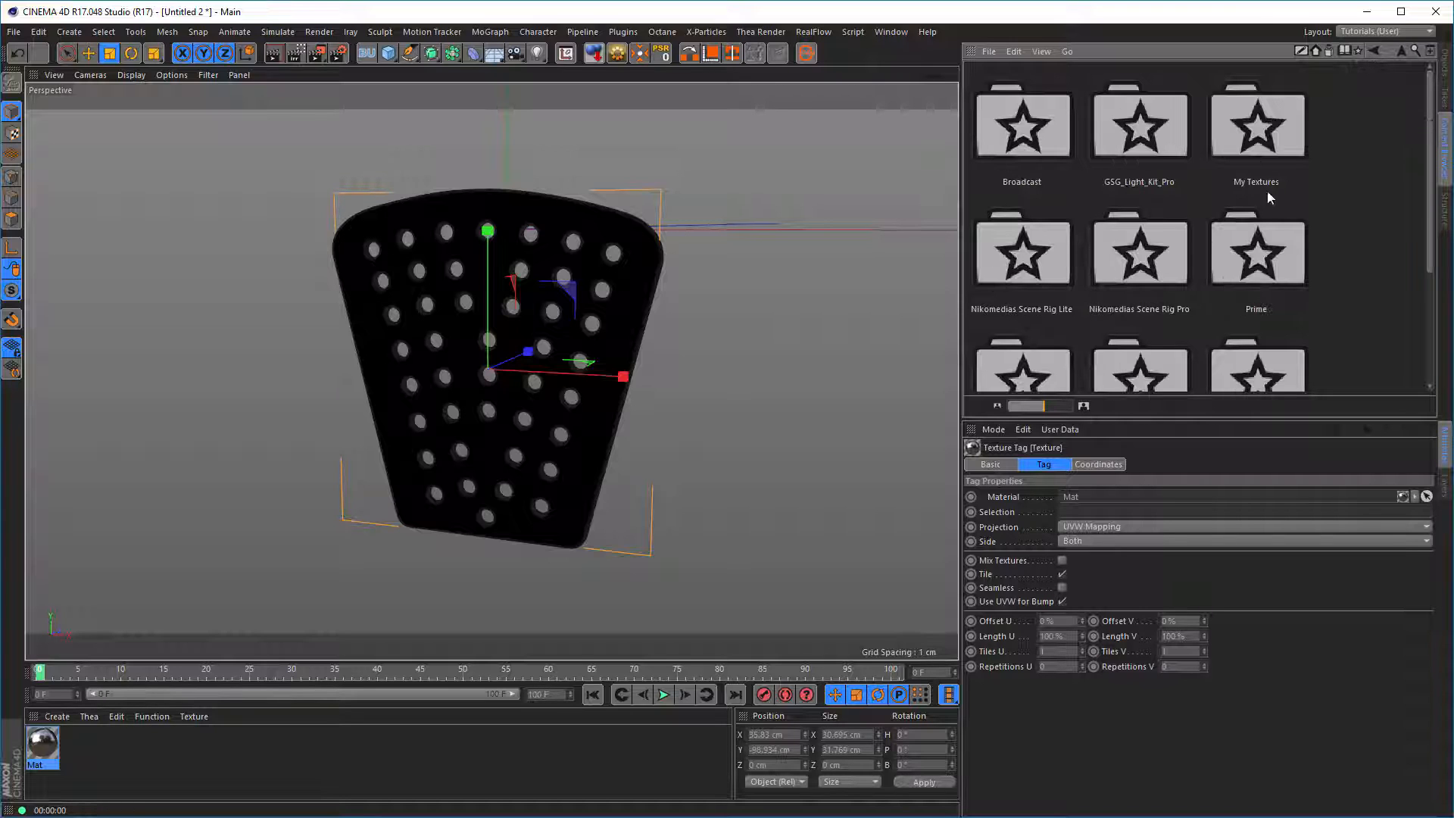
{"action": "double_click", "coordinate": [1150, 263]}
{"action": "left_click_drag", "start_coordinate": [1162, 137], "coordinate": [1296, 137]}
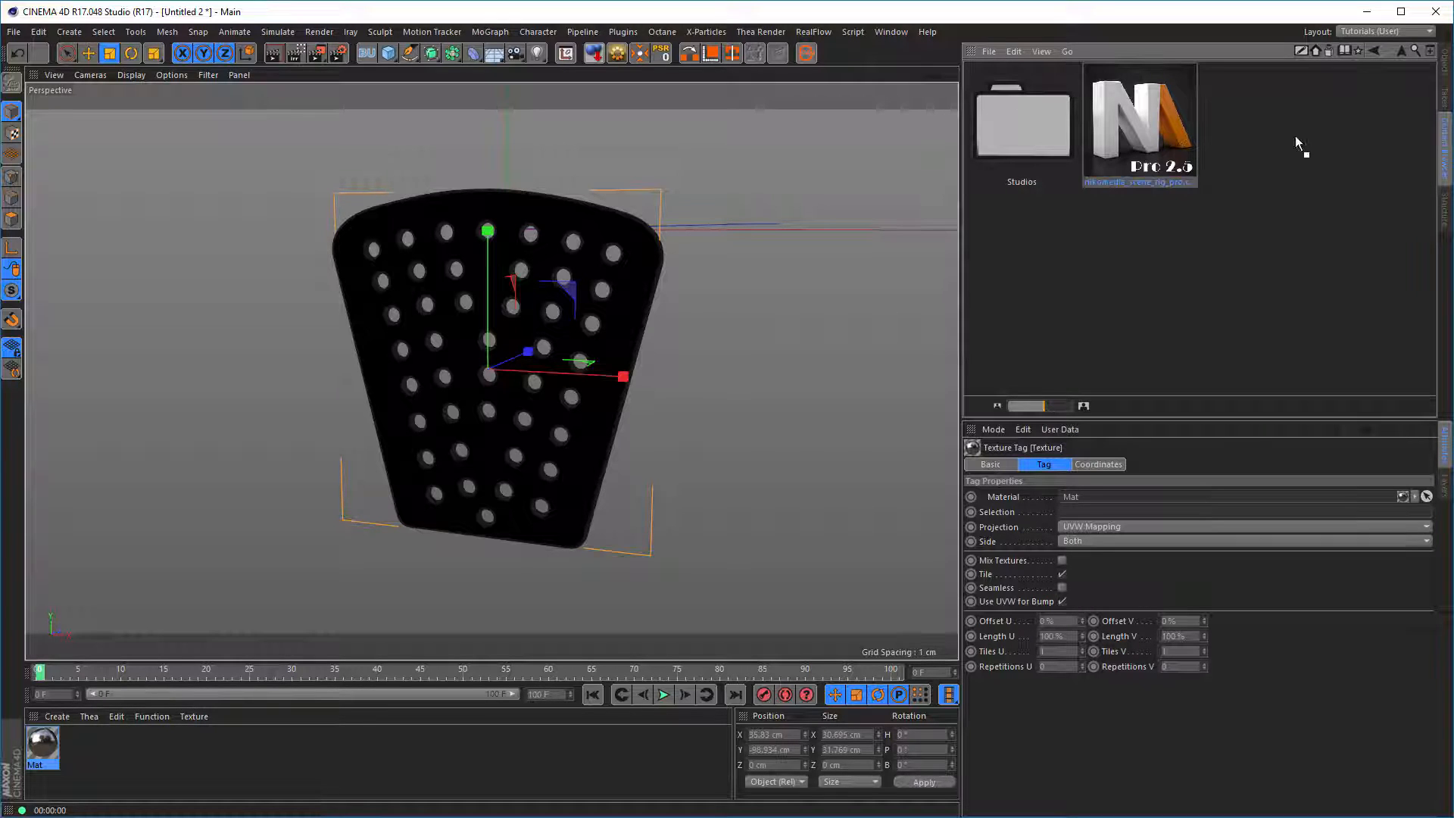
{"action": "left_click_drag", "start_coordinate": [1381, 107], "coordinate": [1448, 69]}
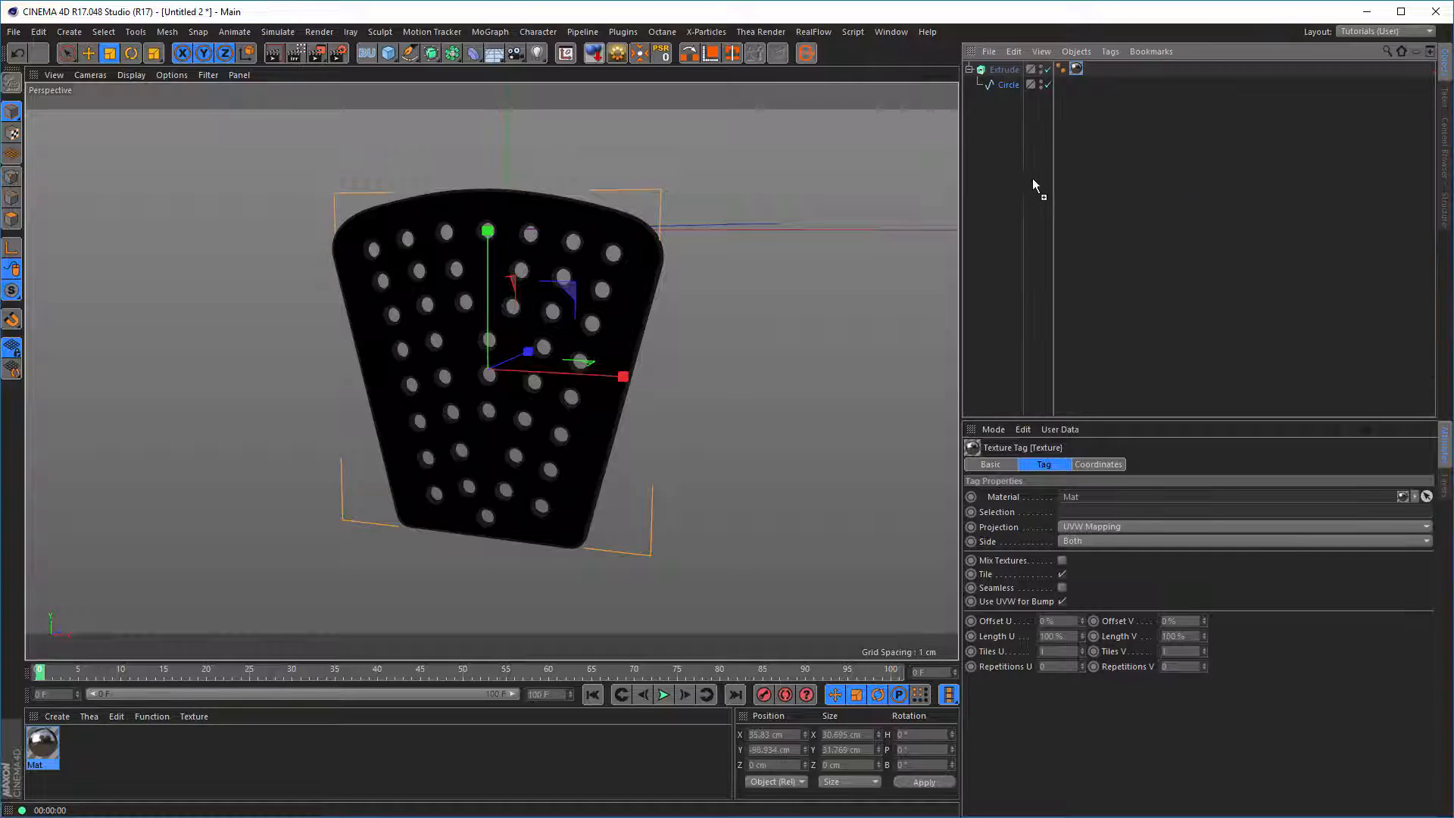
{"action": "left_click_drag", "start_coordinate": [1033, 179], "coordinate": [990, 247]}
{"action": "left_click", "coordinate": [1033, 69]}
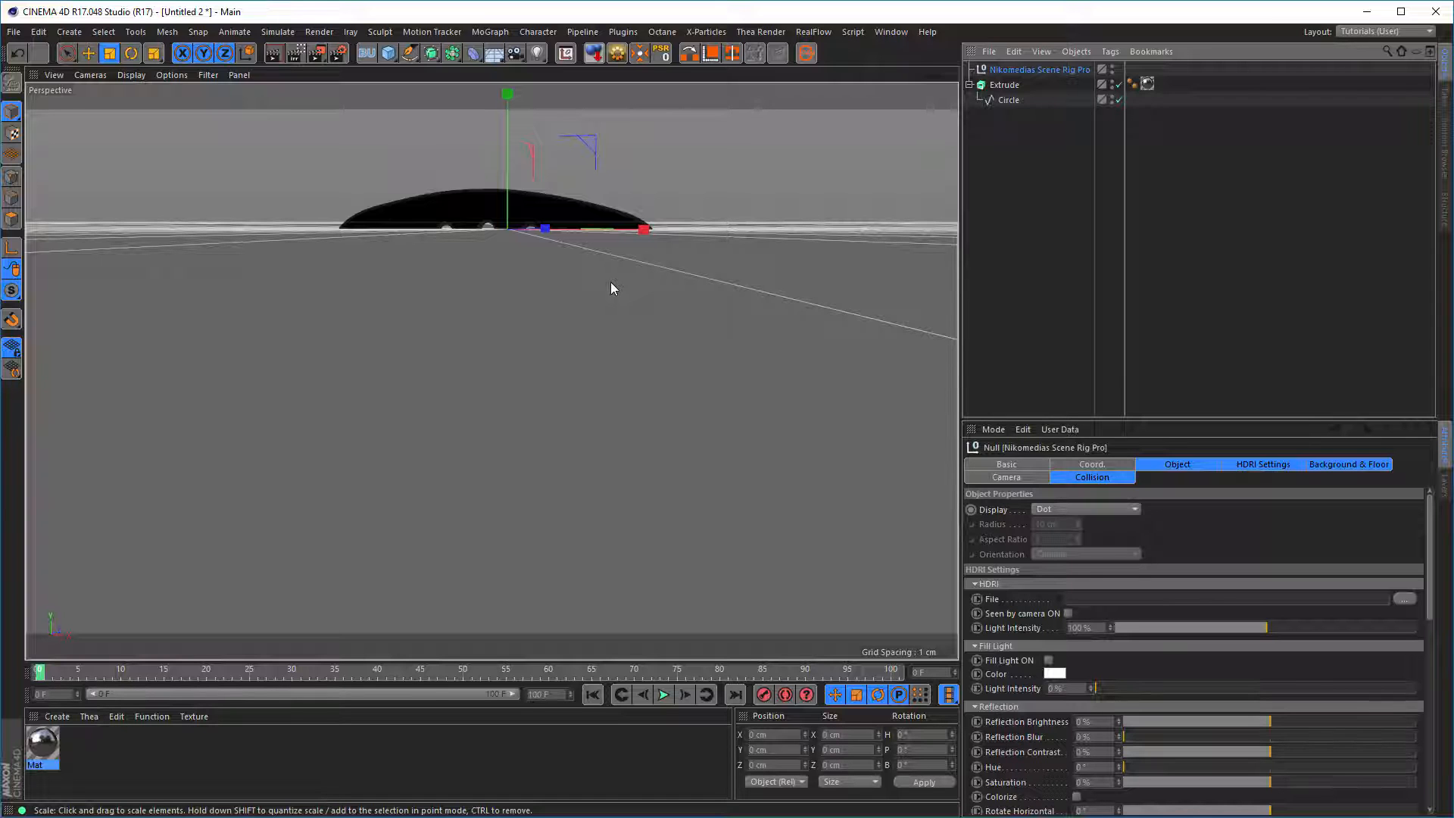
Move the blade's Circle spline up out of the rig's floor to a Y position of about -73.5 cm.
{"action": "left_click_drag", "start_coordinate": [584, 237], "coordinate": [507, 507], "text": "alt"}
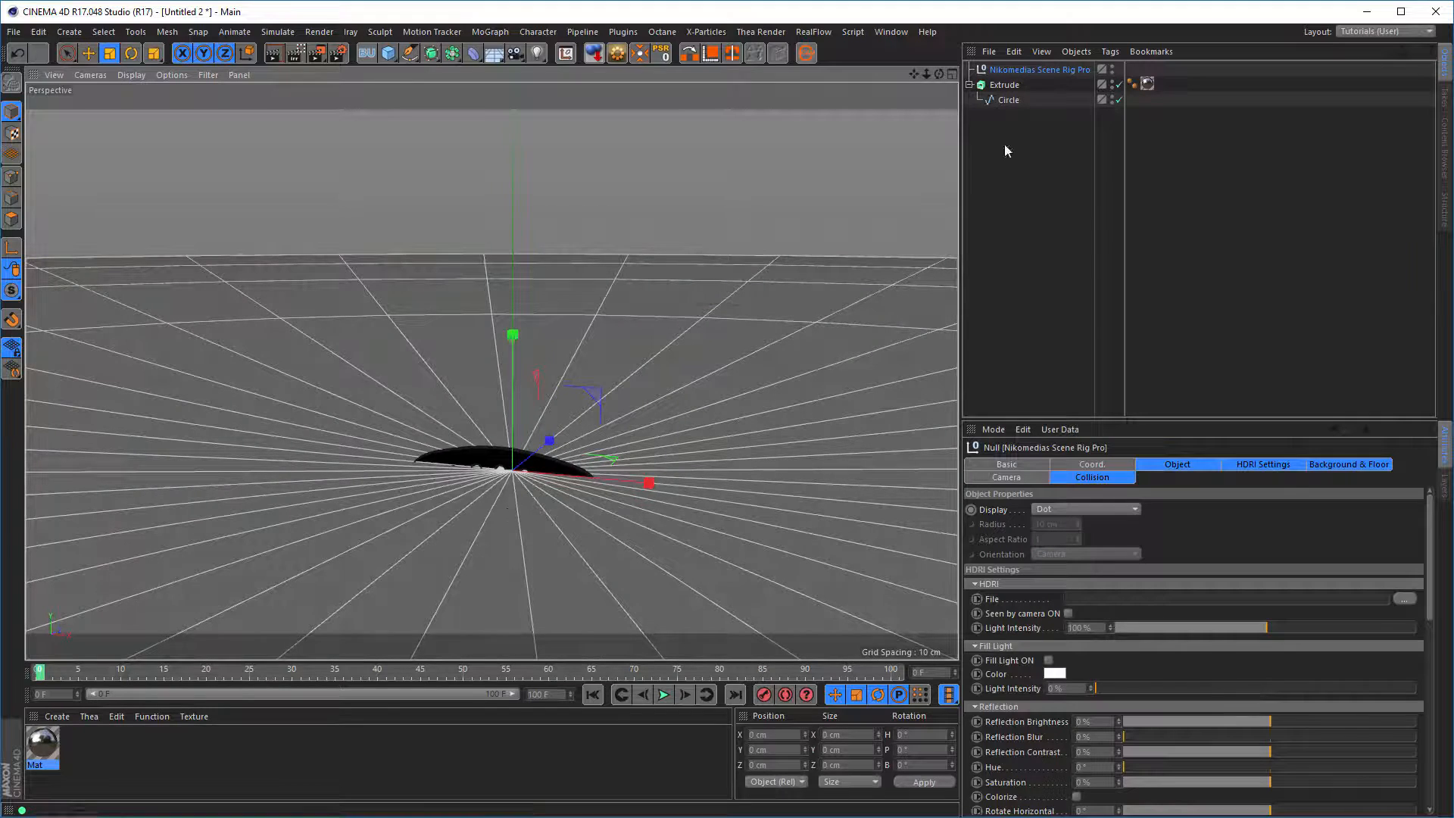
{"action": "left_click", "coordinate": [1007, 101]}
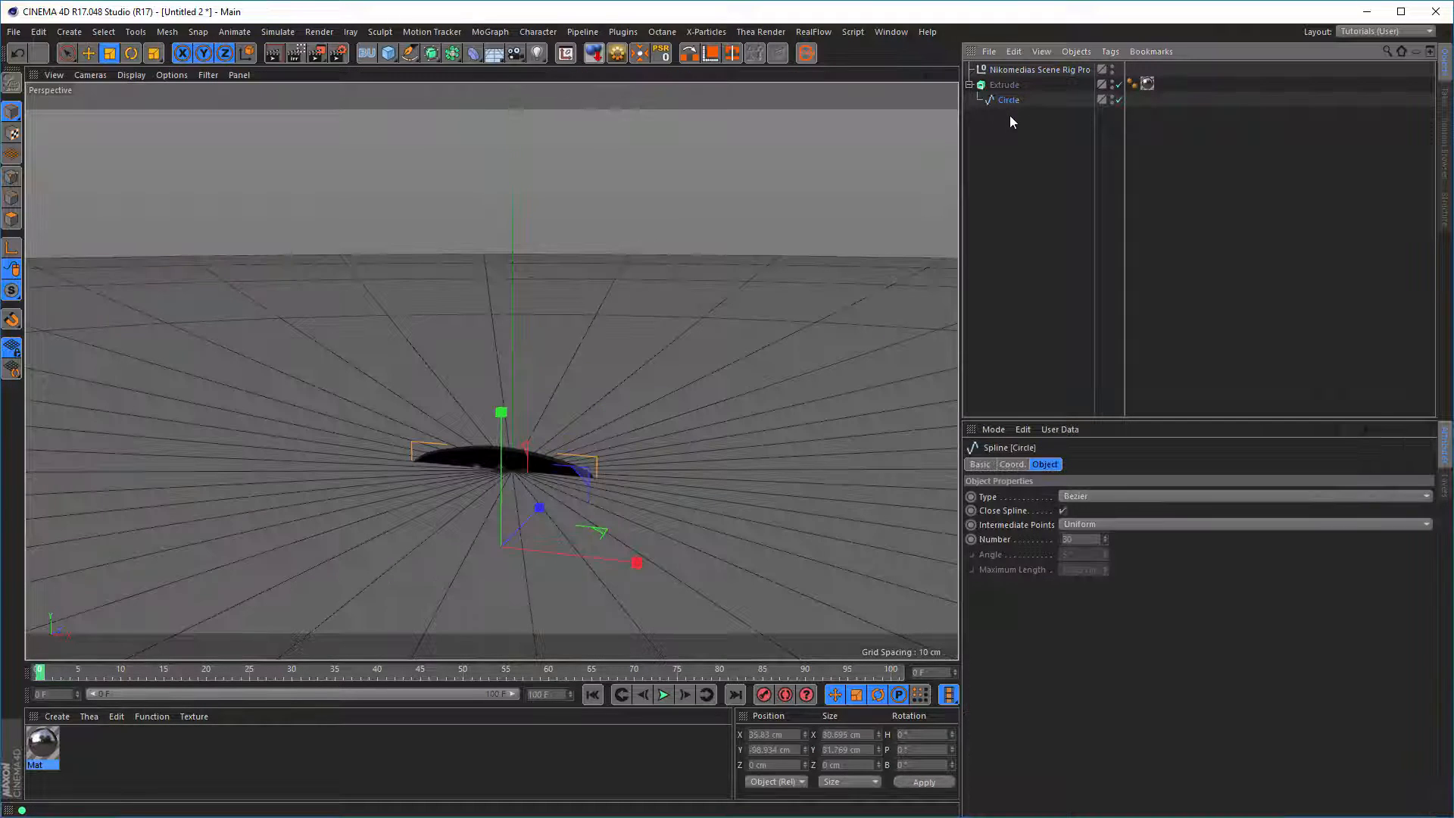
{"action": "key", "text": "e"}
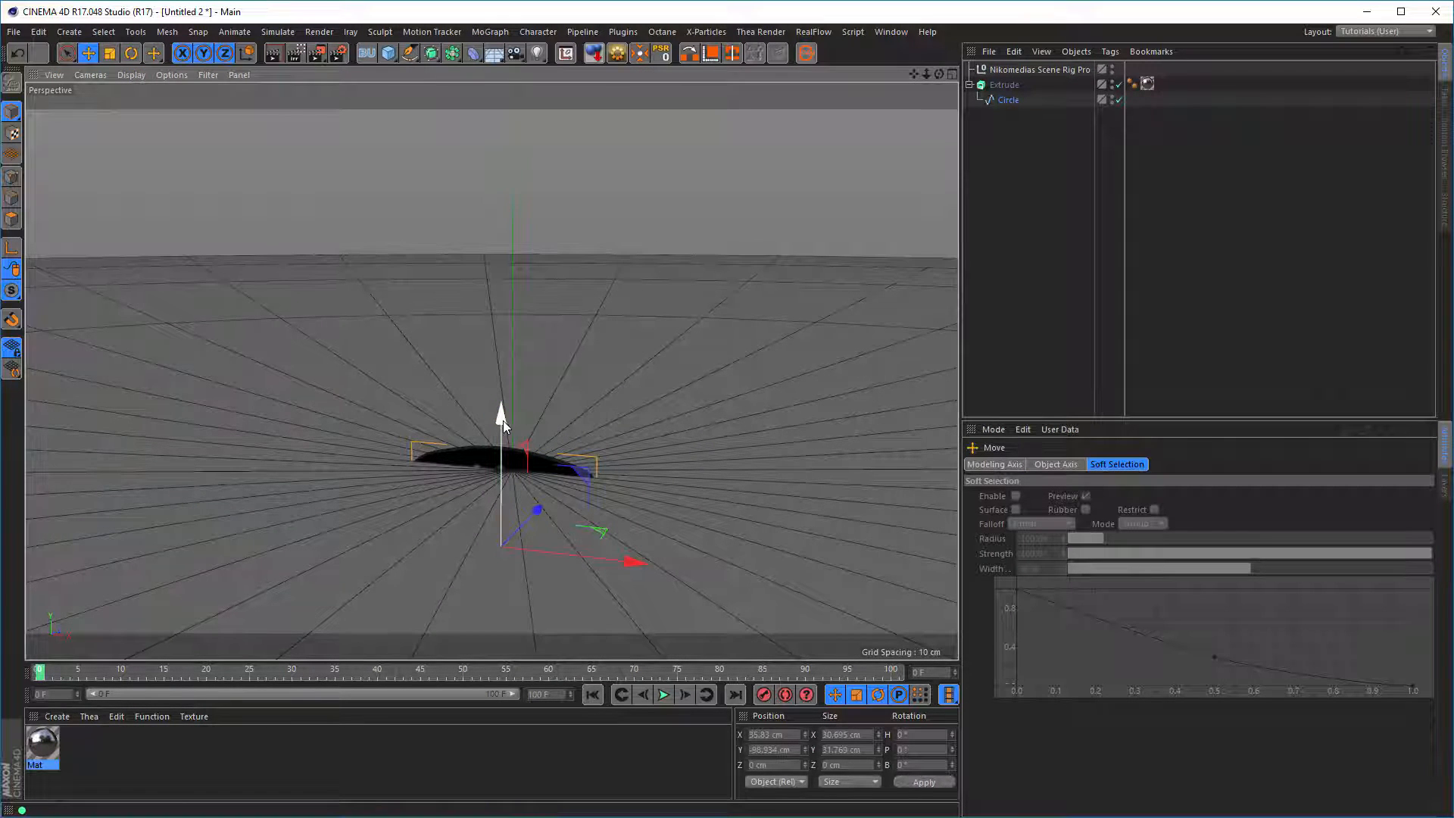
{"action": "left_click_drag", "start_coordinate": [503, 421], "coordinate": [505, 297]}
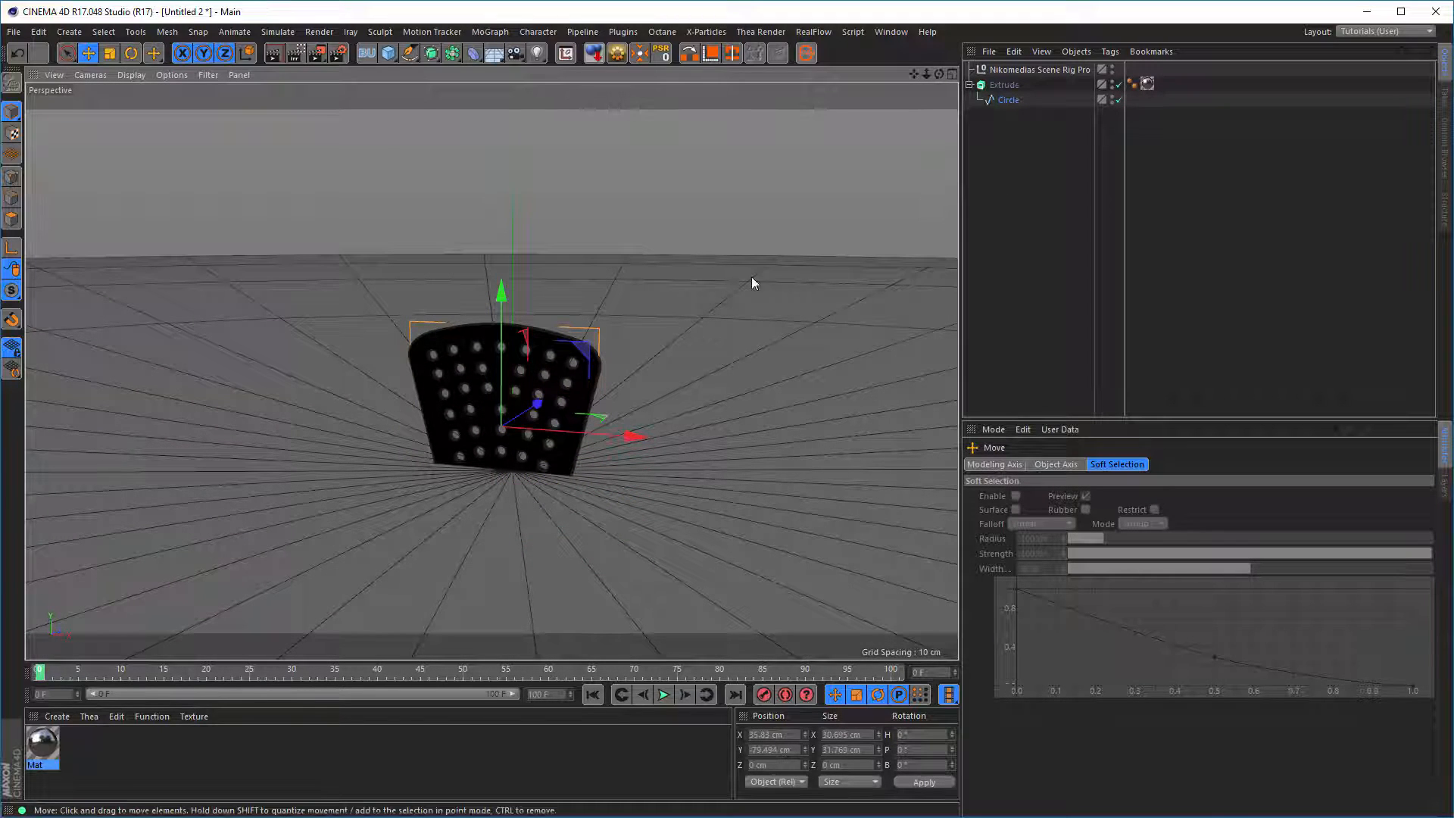
{"action": "left_click_drag", "start_coordinate": [505, 292], "coordinate": [516, 253]}
In the front view, raise the Circle spline to about Y -69.9 cm so the blade sits just above the floor line.
{"action": "middle_click", "coordinate": [519, 491]}
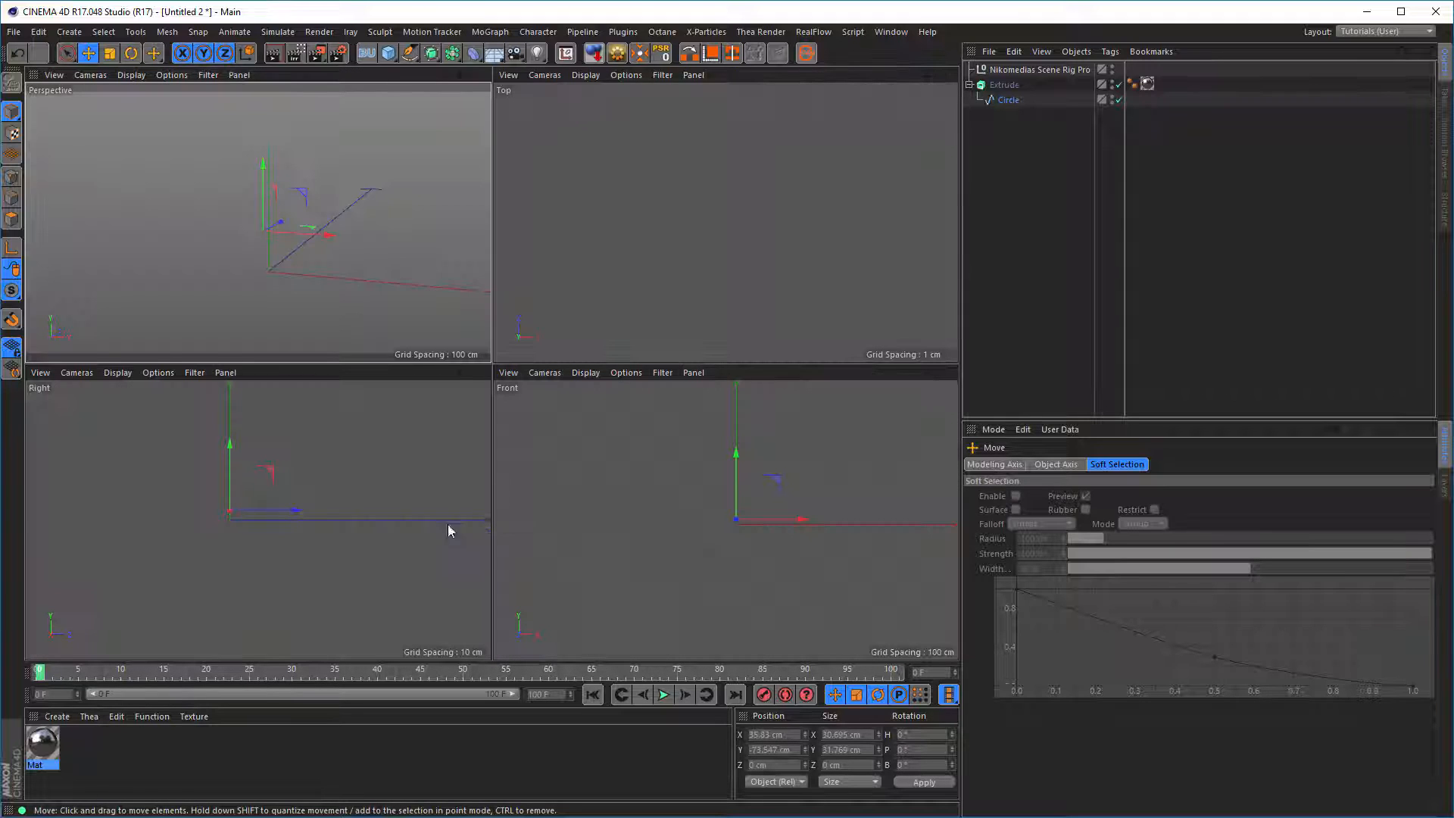
{"action": "middle_click", "coordinate": [629, 541]}
{"action": "right_click_drag", "start_coordinate": [514, 371], "coordinate": [702, 330], "text": "alt"}
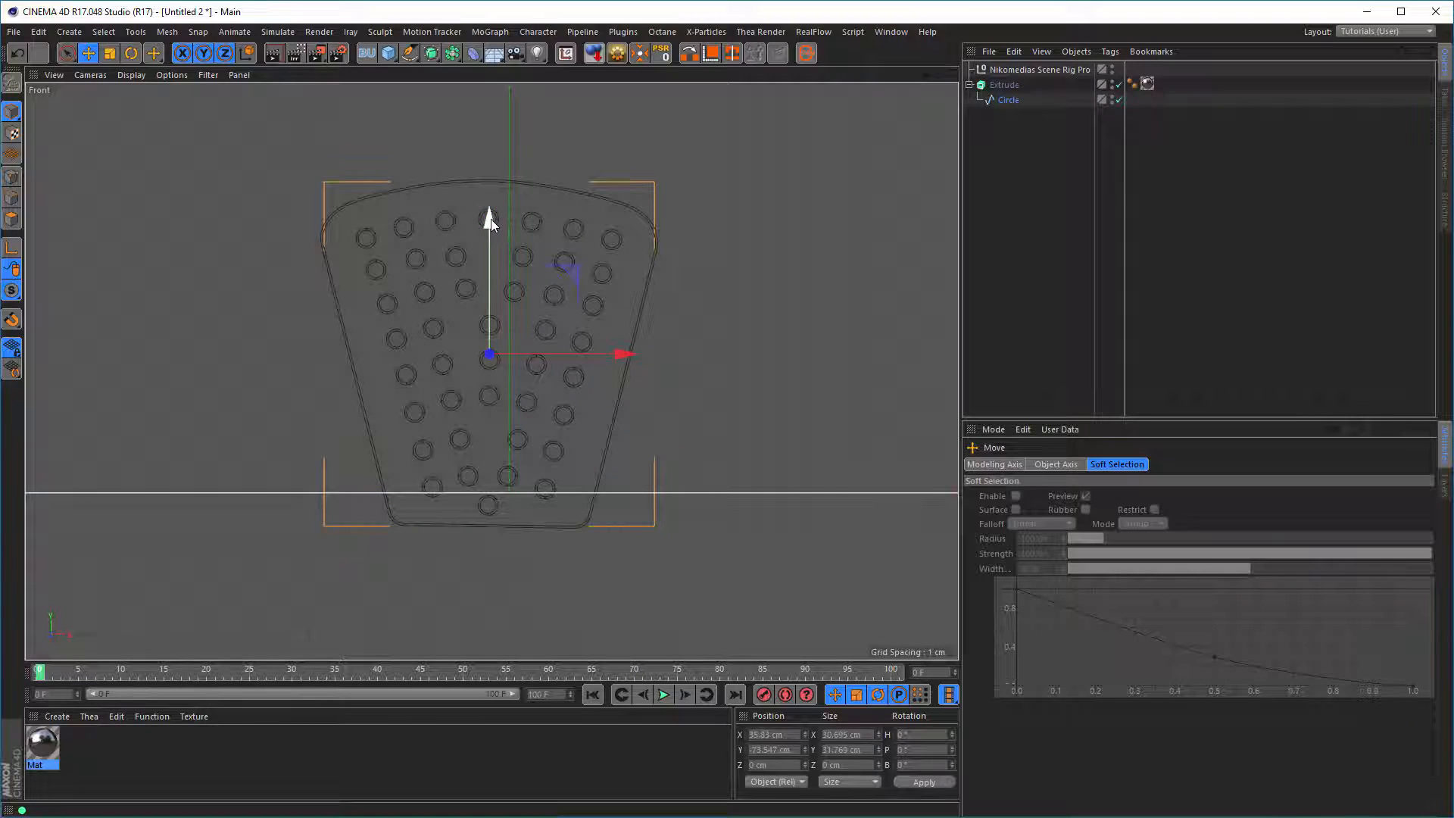
{"action": "left_click_drag", "start_coordinate": [490, 220], "coordinate": [513, 179]}
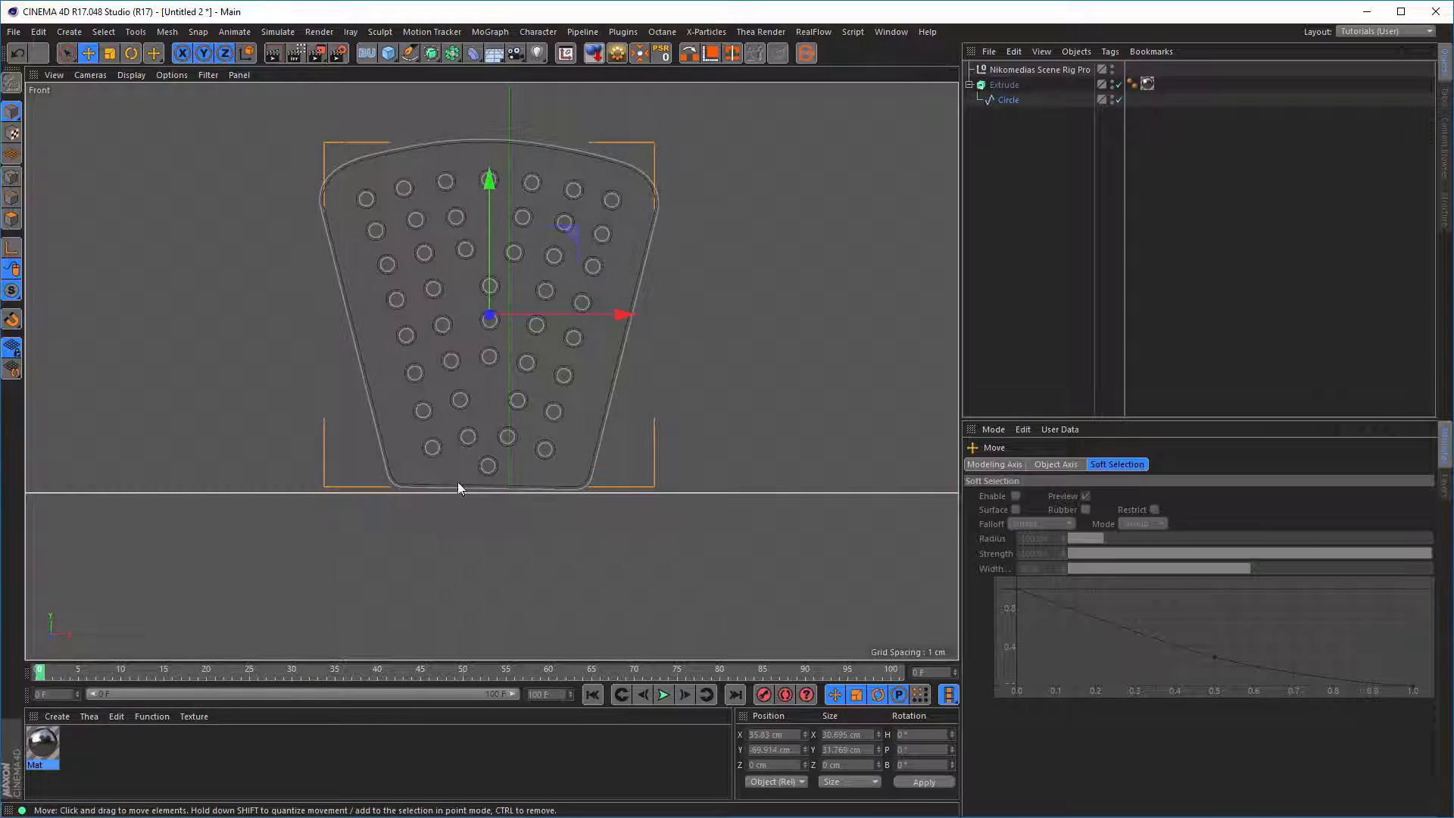
Set the Circle spline's bank rotation to -1° to level the blade's bottom edge with the floor.
{"action": "left_click", "coordinate": [1007, 101]}
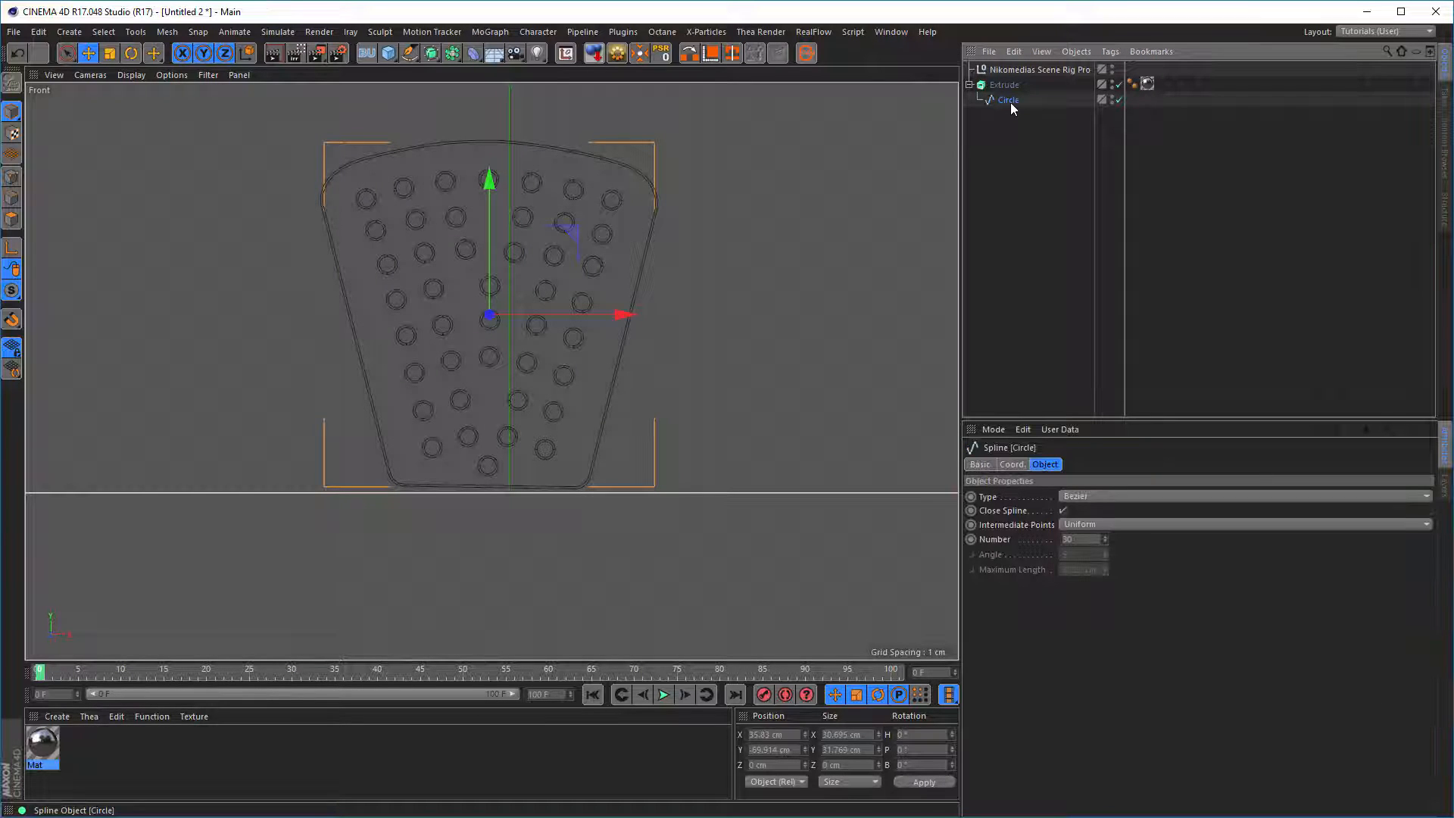
{"action": "left_click", "coordinate": [1012, 465]}
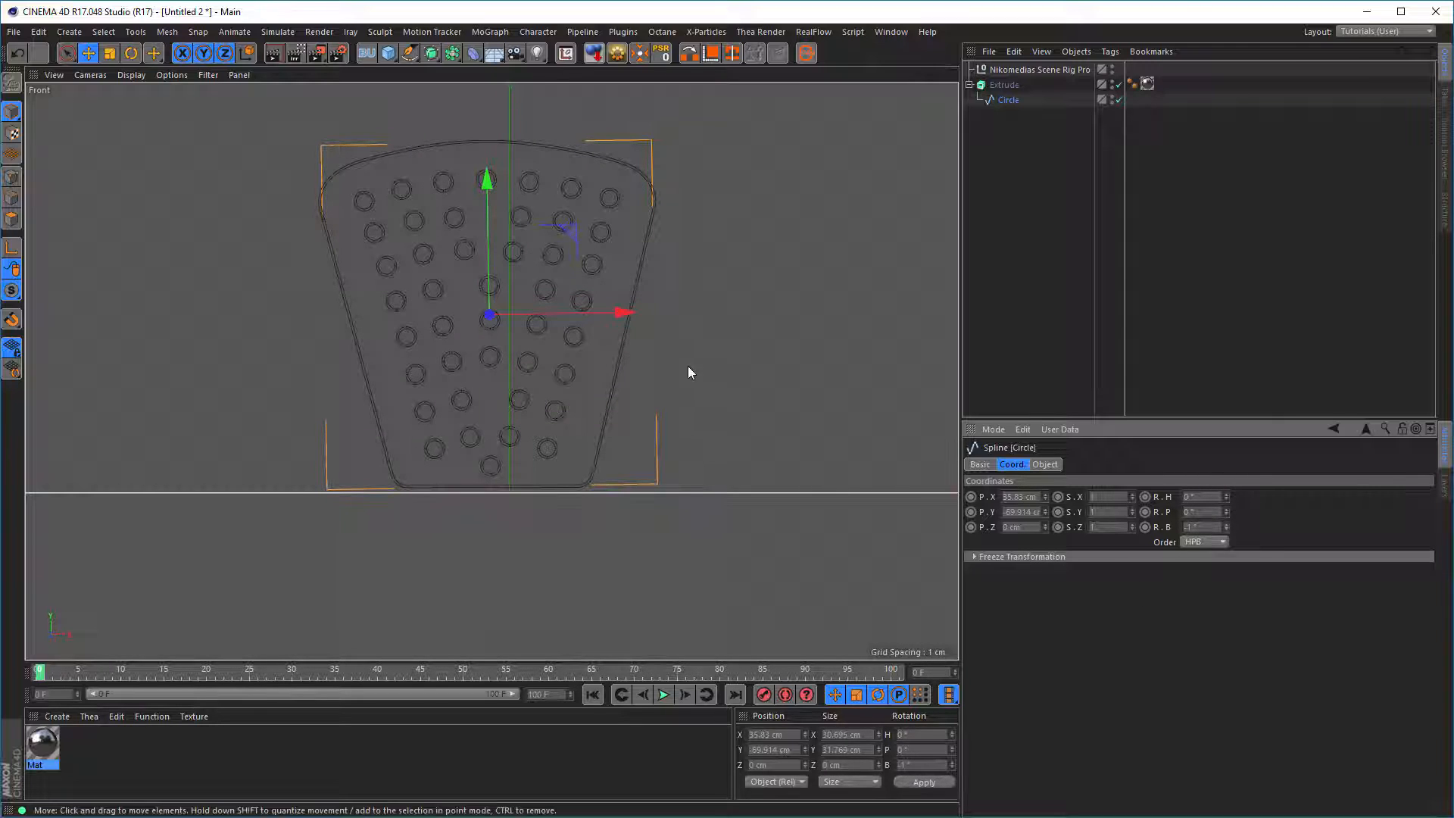
{"action": "middle_click", "coordinate": [579, 347]}
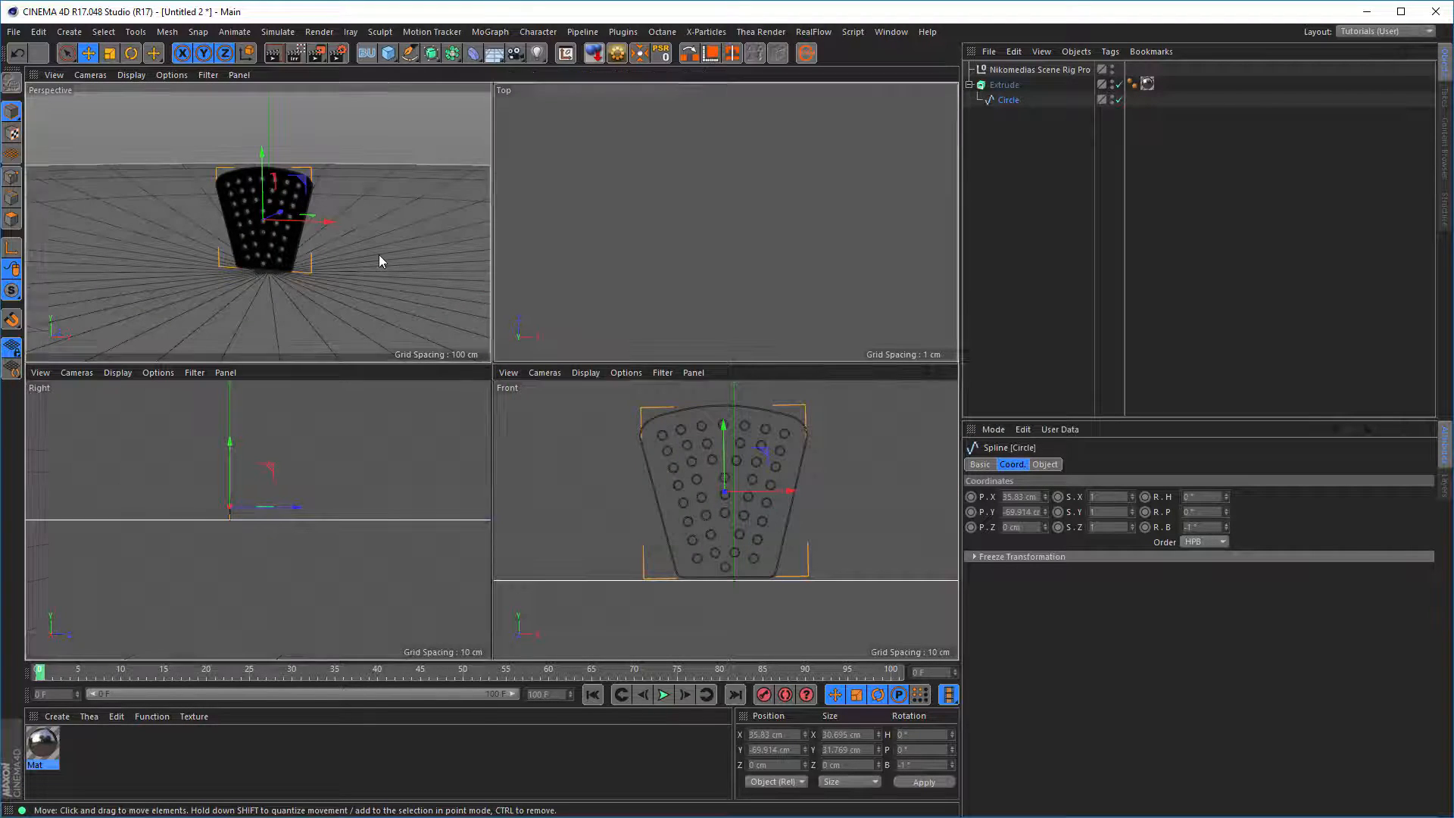
{"action": "middle_click", "coordinate": [378, 254]}
{"action": "scroll", "coordinate": [531, 357], "scroll_direction": "up", "scroll_amount": 5}
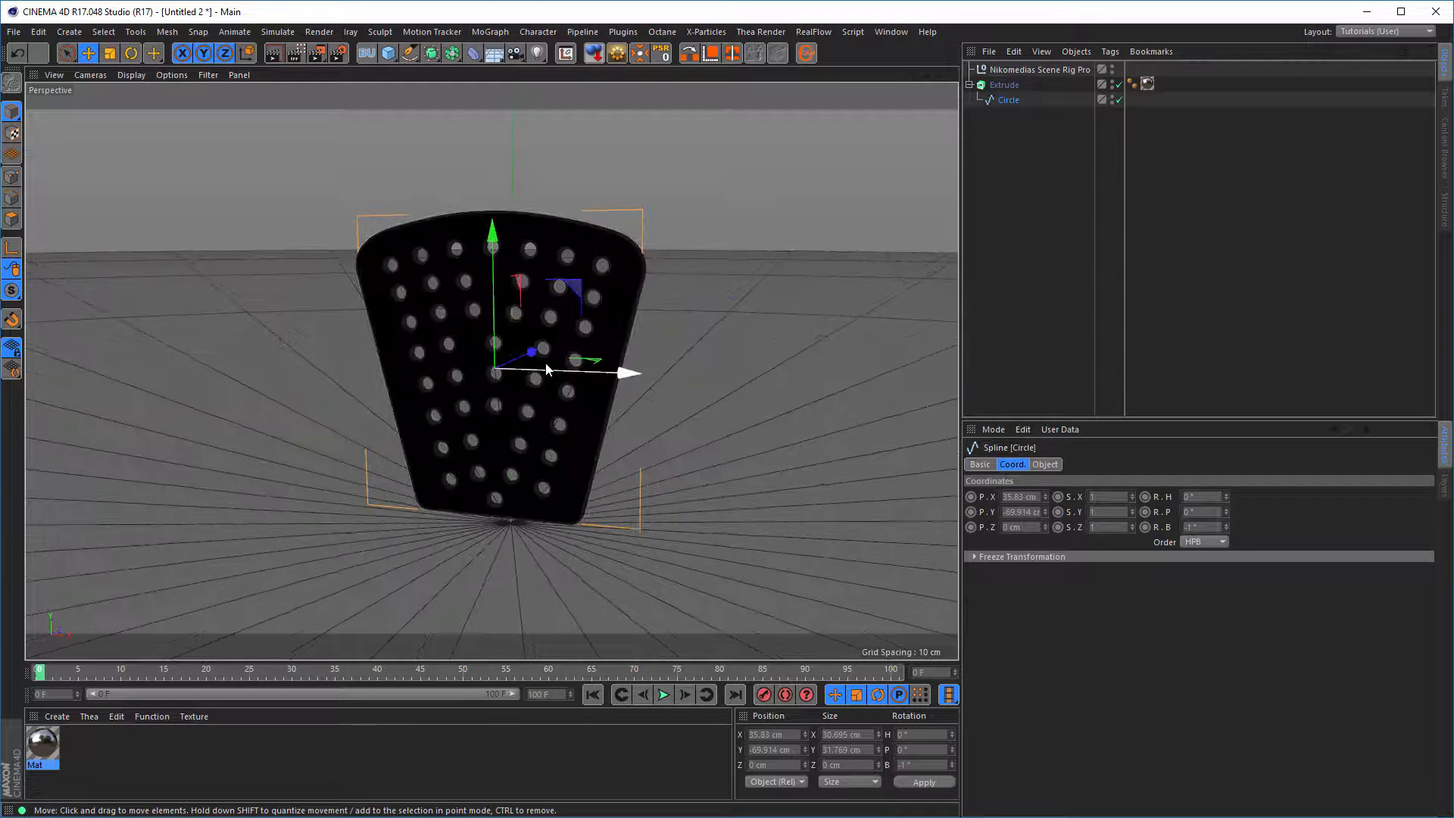
Switch to the world coordinate system and lower the Circle spline to about Y -70.35 cm so the blade rests on the floor.
{"action": "middle_click", "coordinate": [547, 370]}
{"action": "middle_click", "coordinate": [584, 493]}
{"action": "scroll", "coordinate": [526, 274], "scroll_direction": "up", "scroll_amount": 5}
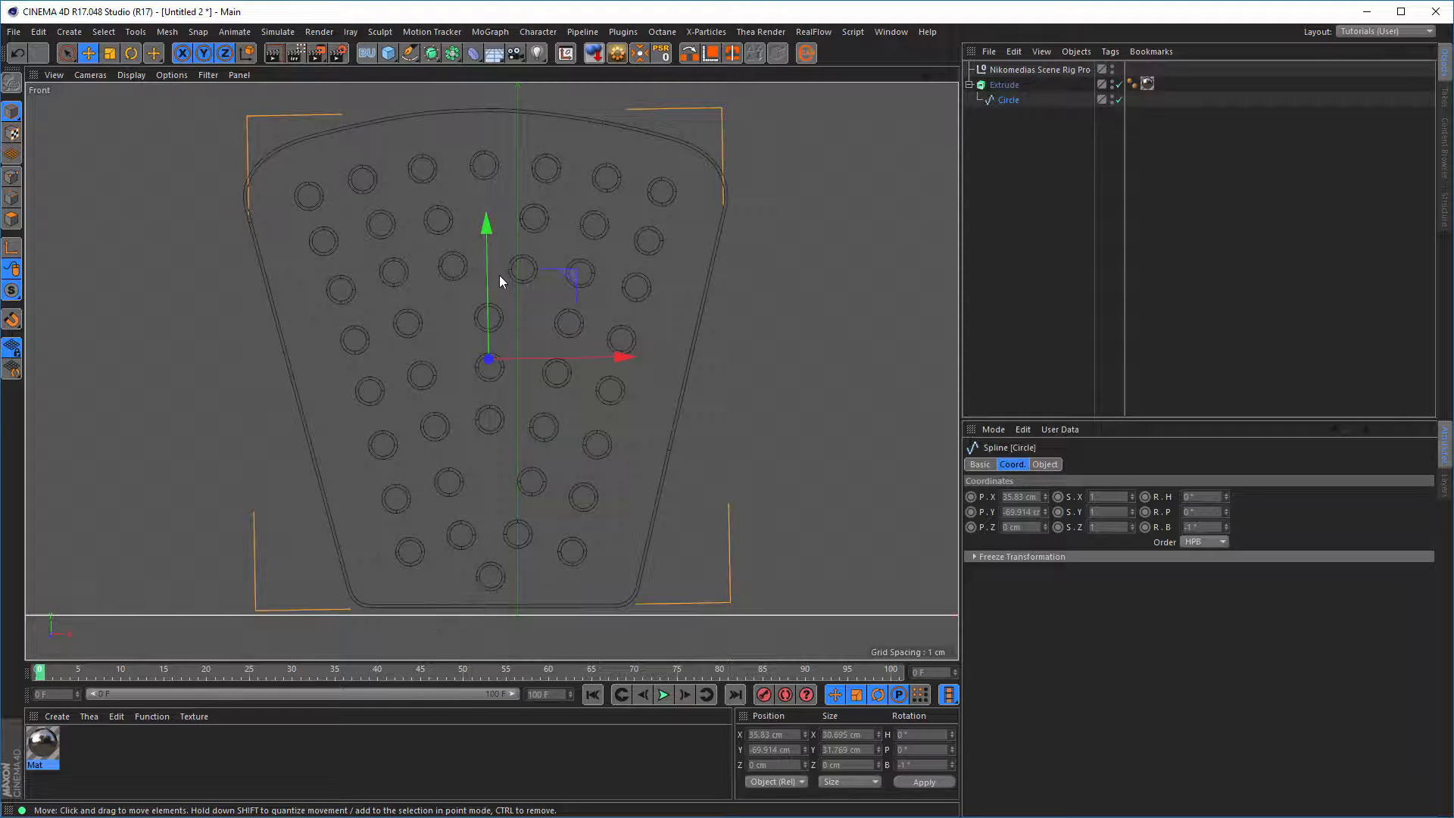
{"action": "left_click", "coordinate": [249, 56]}
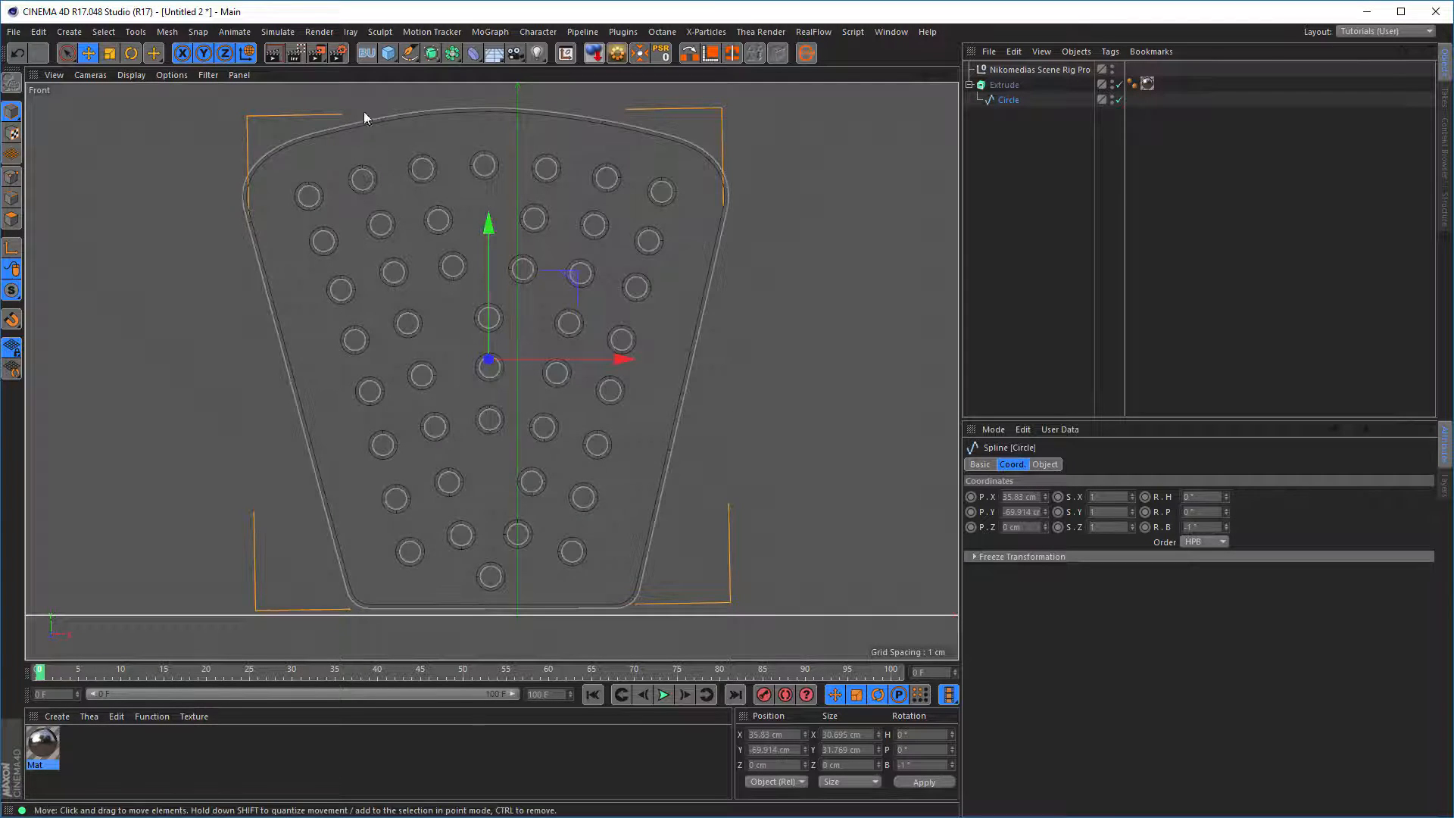
{"action": "left_click", "coordinate": [243, 54]}
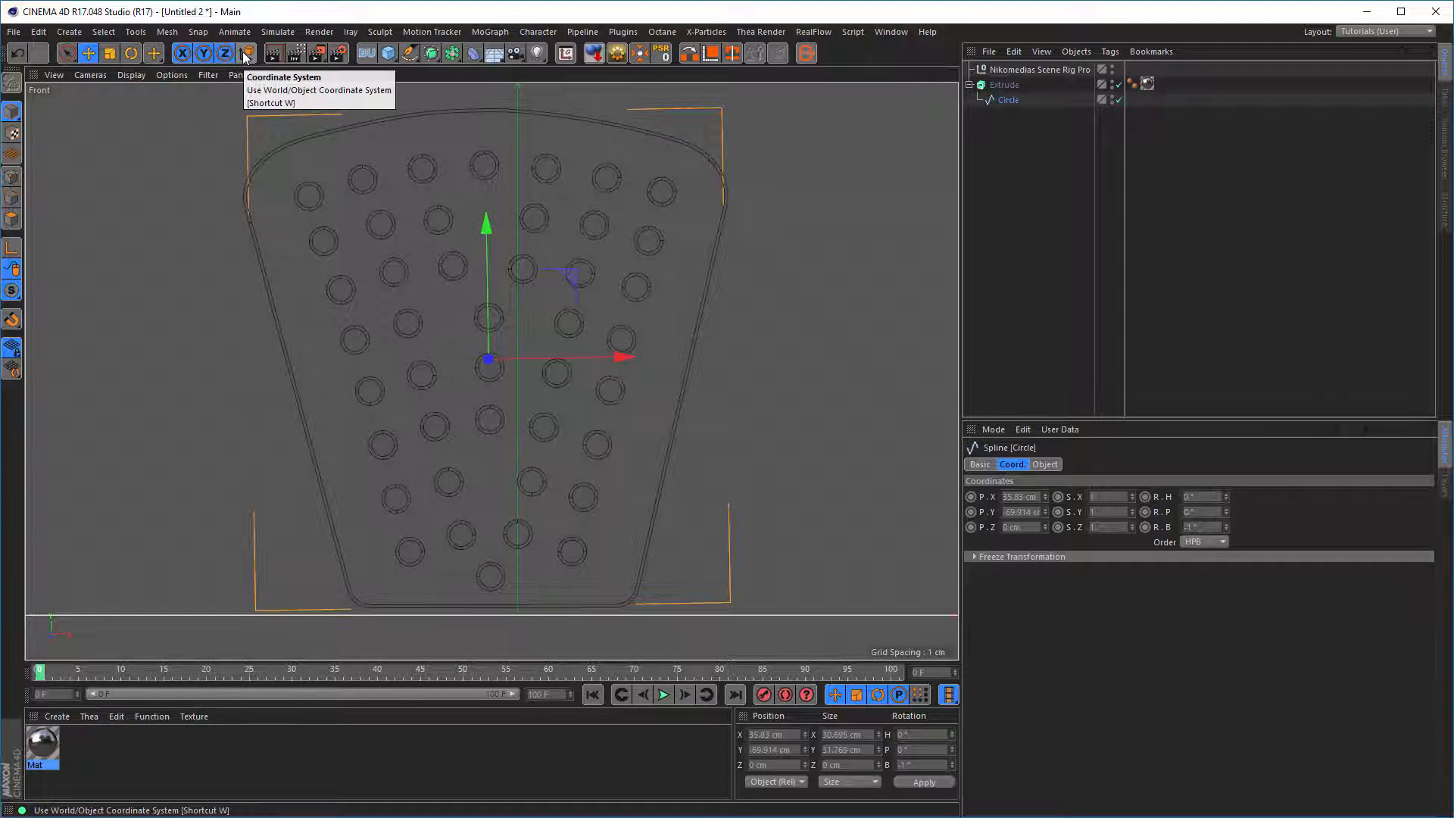
{"action": "left_click", "coordinate": [244, 56]}
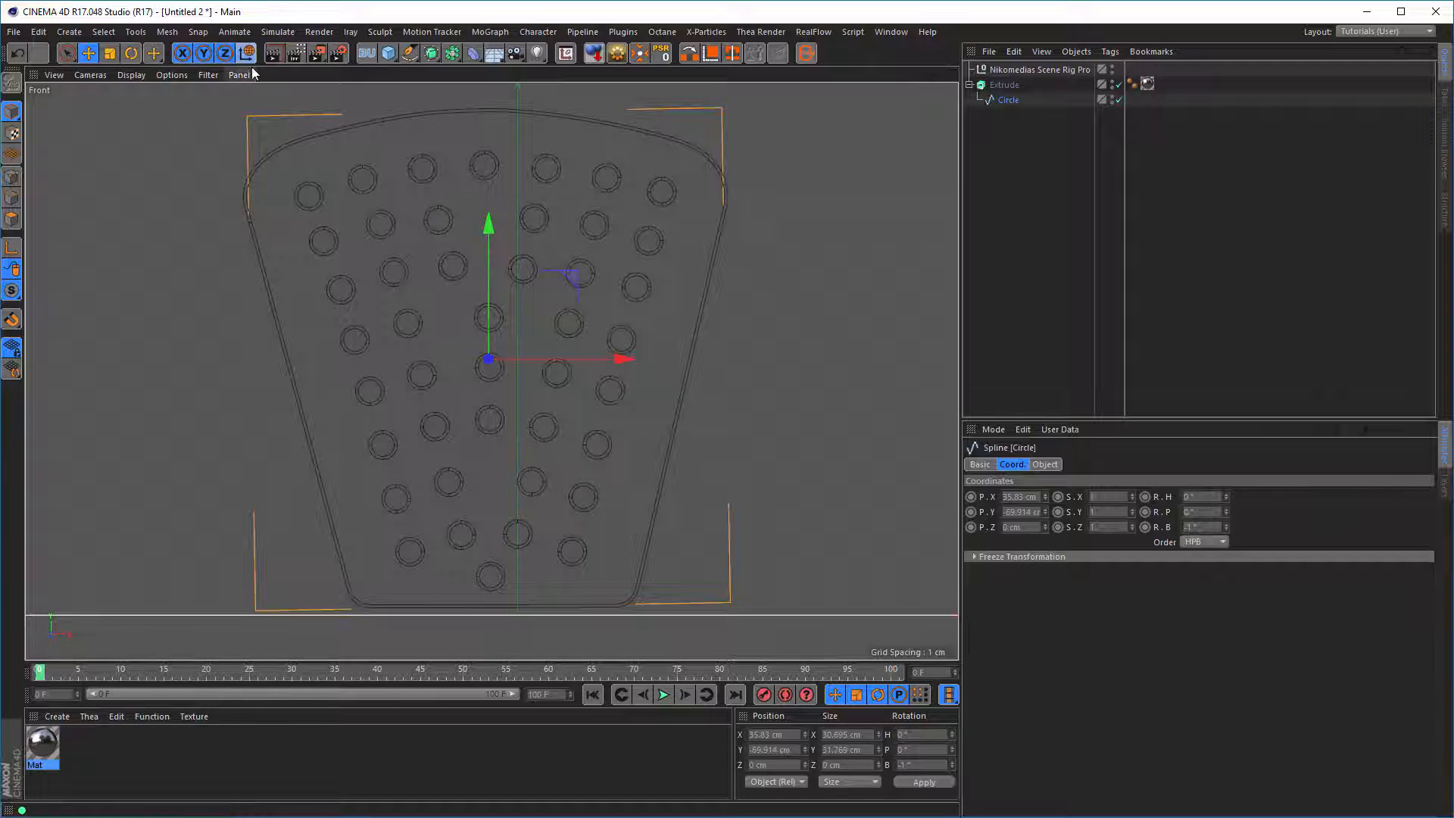
{"action": "left_click_drag", "start_coordinate": [489, 226], "coordinate": [480, 231]}
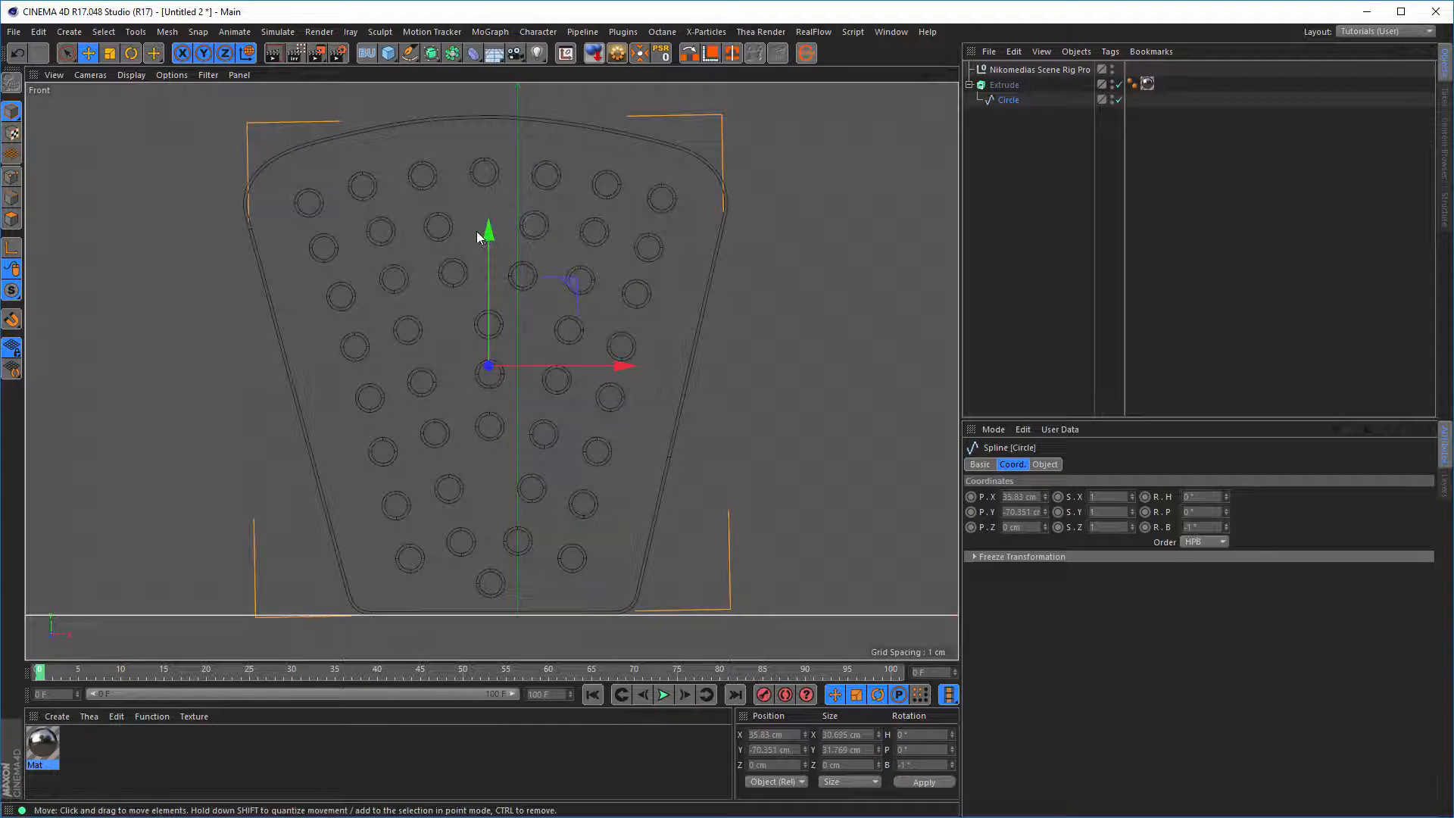
Load 07_Ref.hdr from the rig's Studios folder as the HDRI file of Nikomedias Scene Rig Pro.
{"action": "middle_click", "coordinate": [346, 230]}
{"action": "middle_click", "coordinate": [303, 122]}
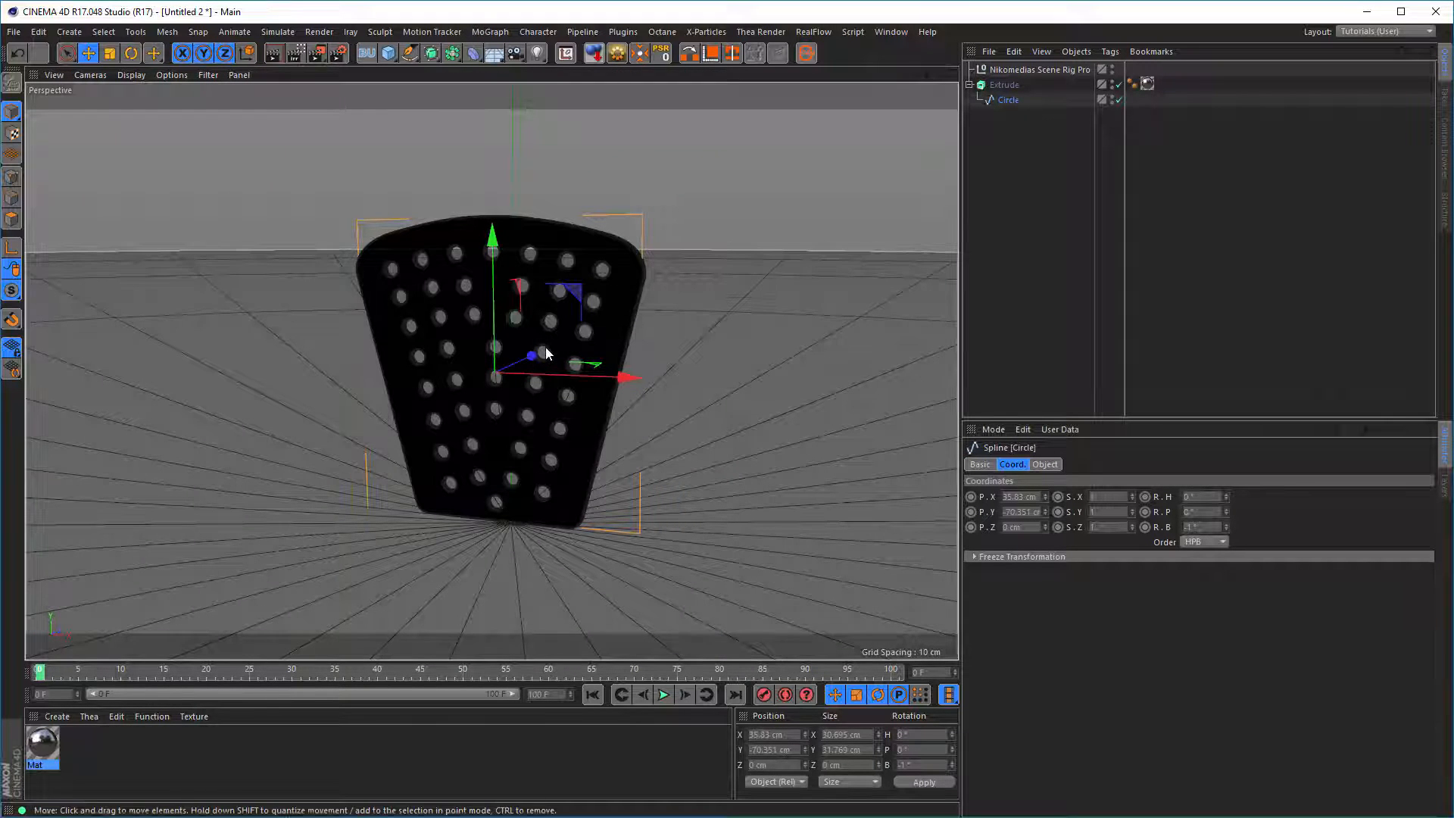
{"action": "scroll", "coordinate": [552, 344], "scroll_direction": "down", "scroll_amount": 1}
{"action": "scroll", "coordinate": [556, 345], "scroll_direction": "up", "scroll_amount": 2}
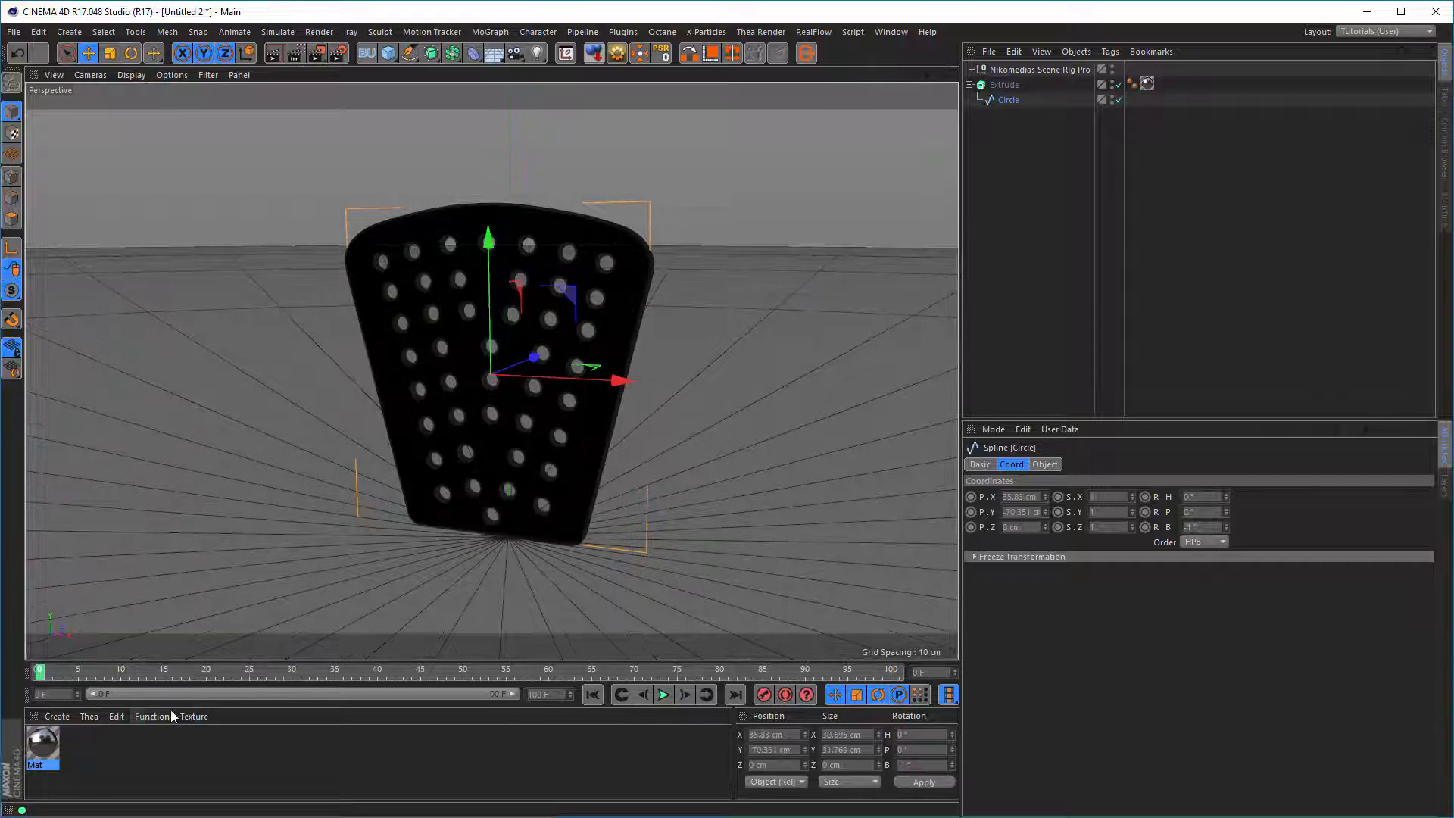
{"action": "left_click", "coordinate": [1045, 70]}
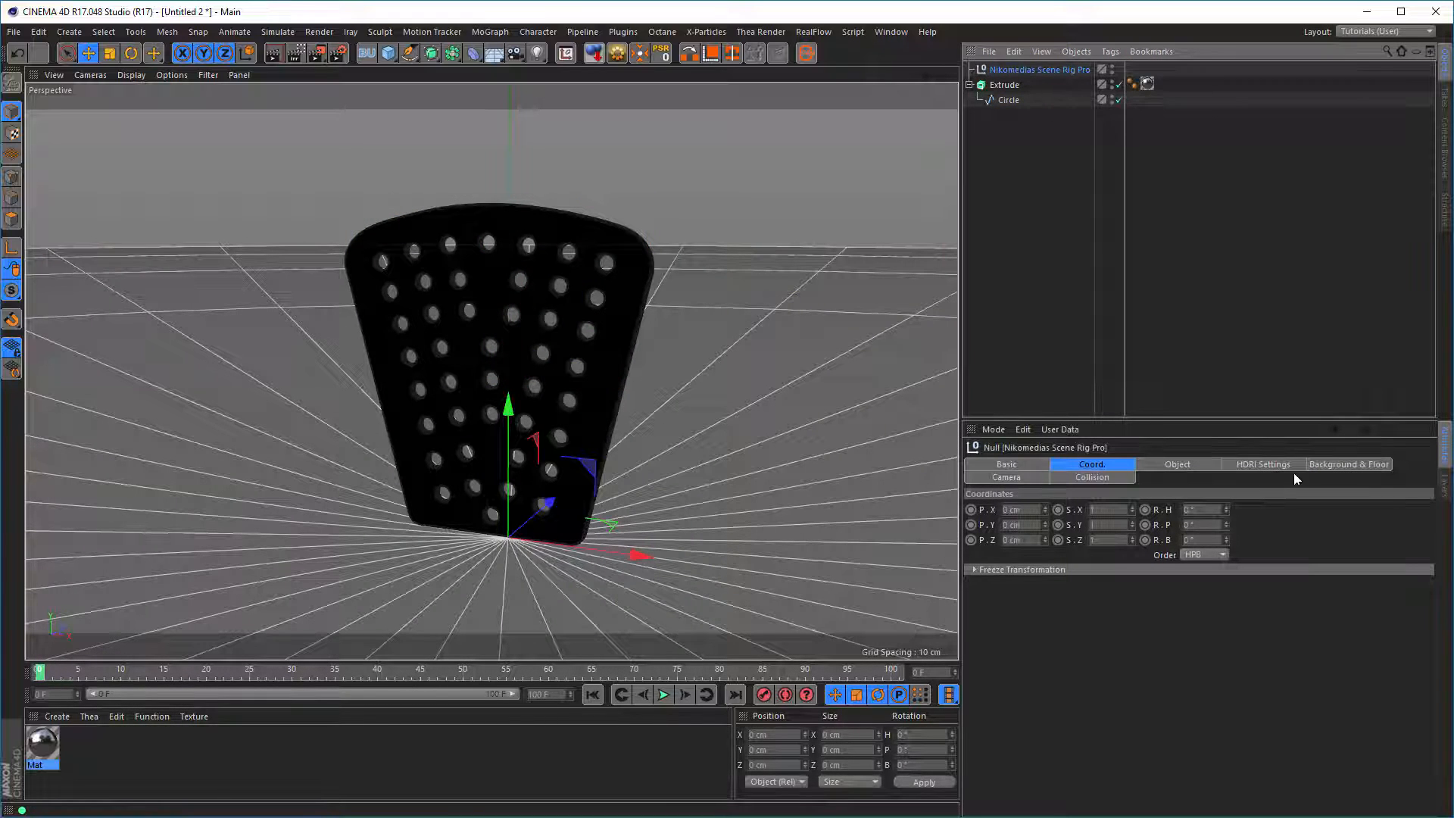
{"action": "left_click", "coordinate": [1265, 465]}
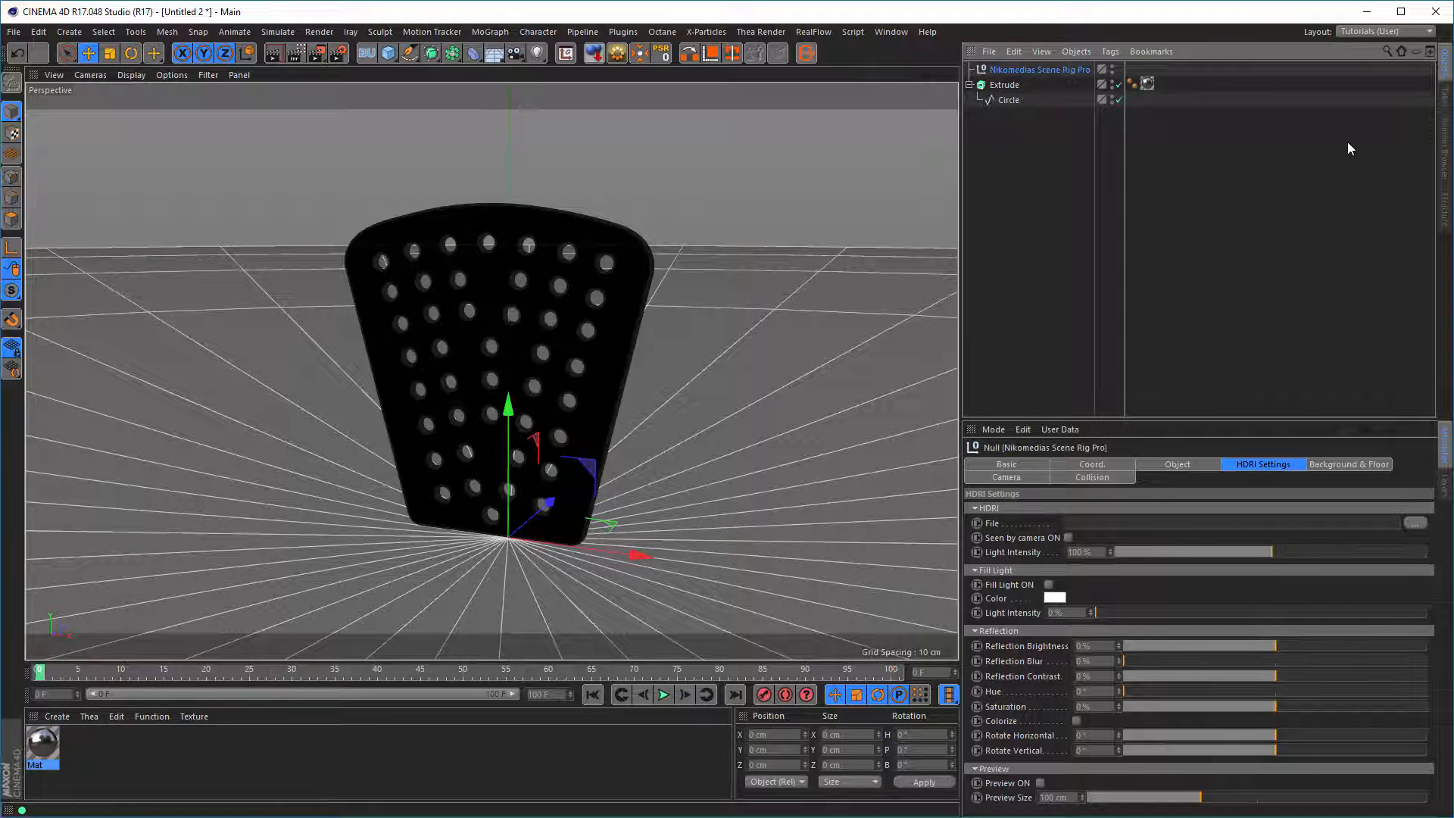
{"action": "left_click", "coordinate": [1445, 147]}
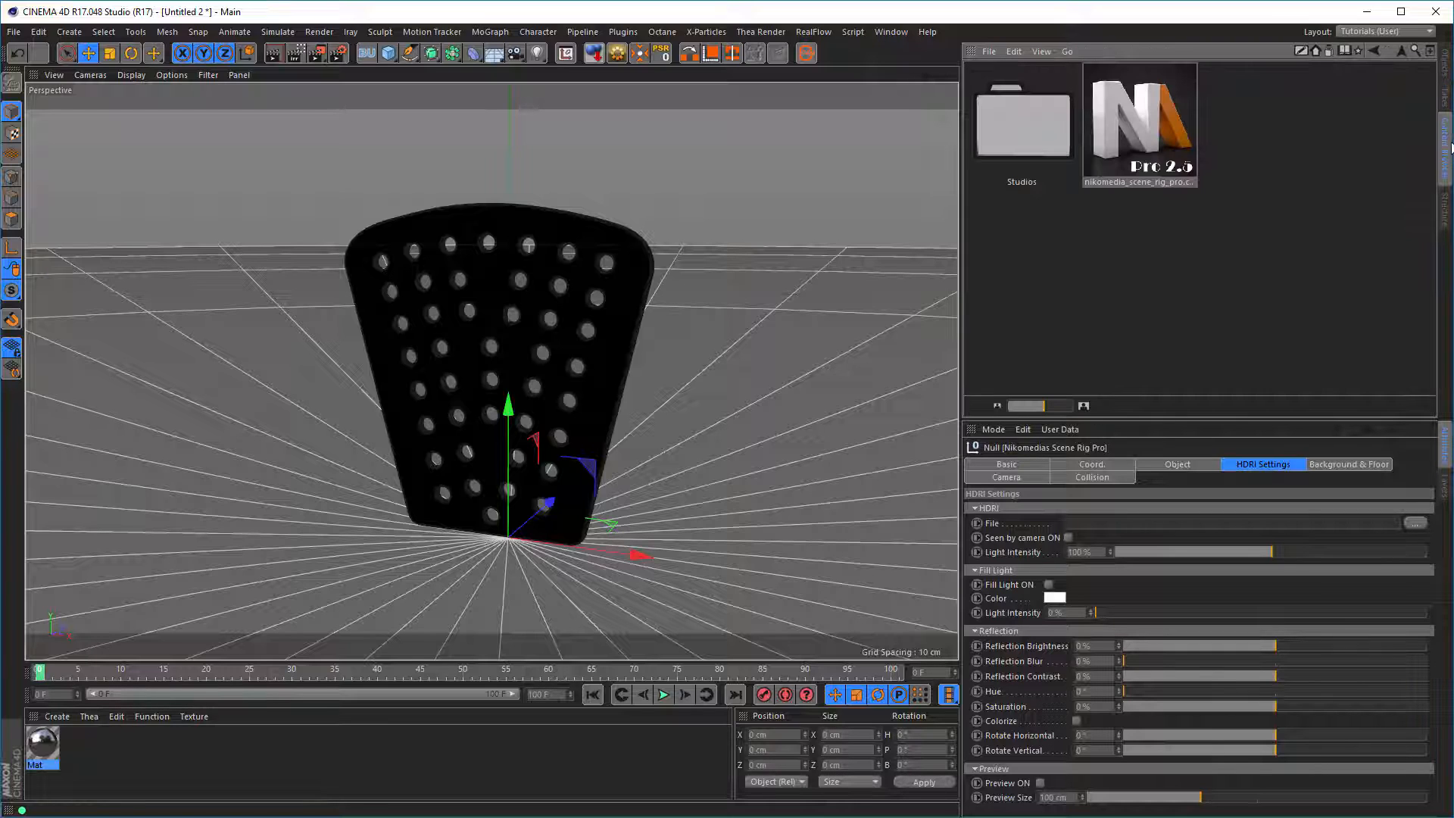
{"action": "double_click", "coordinate": [1040, 129]}
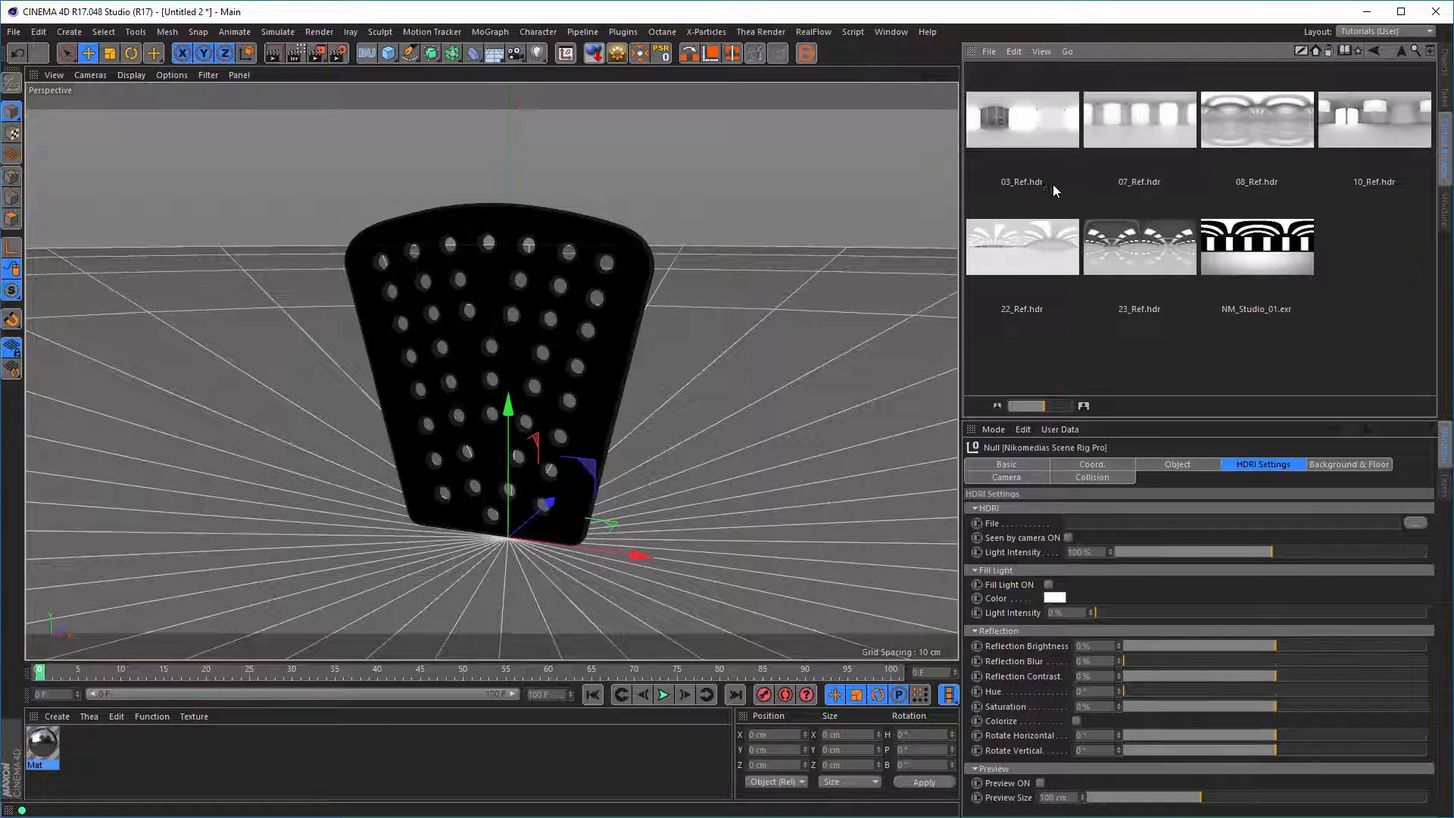
{"action": "left_click_drag", "start_coordinate": [1148, 118], "coordinate": [1111, 535]}
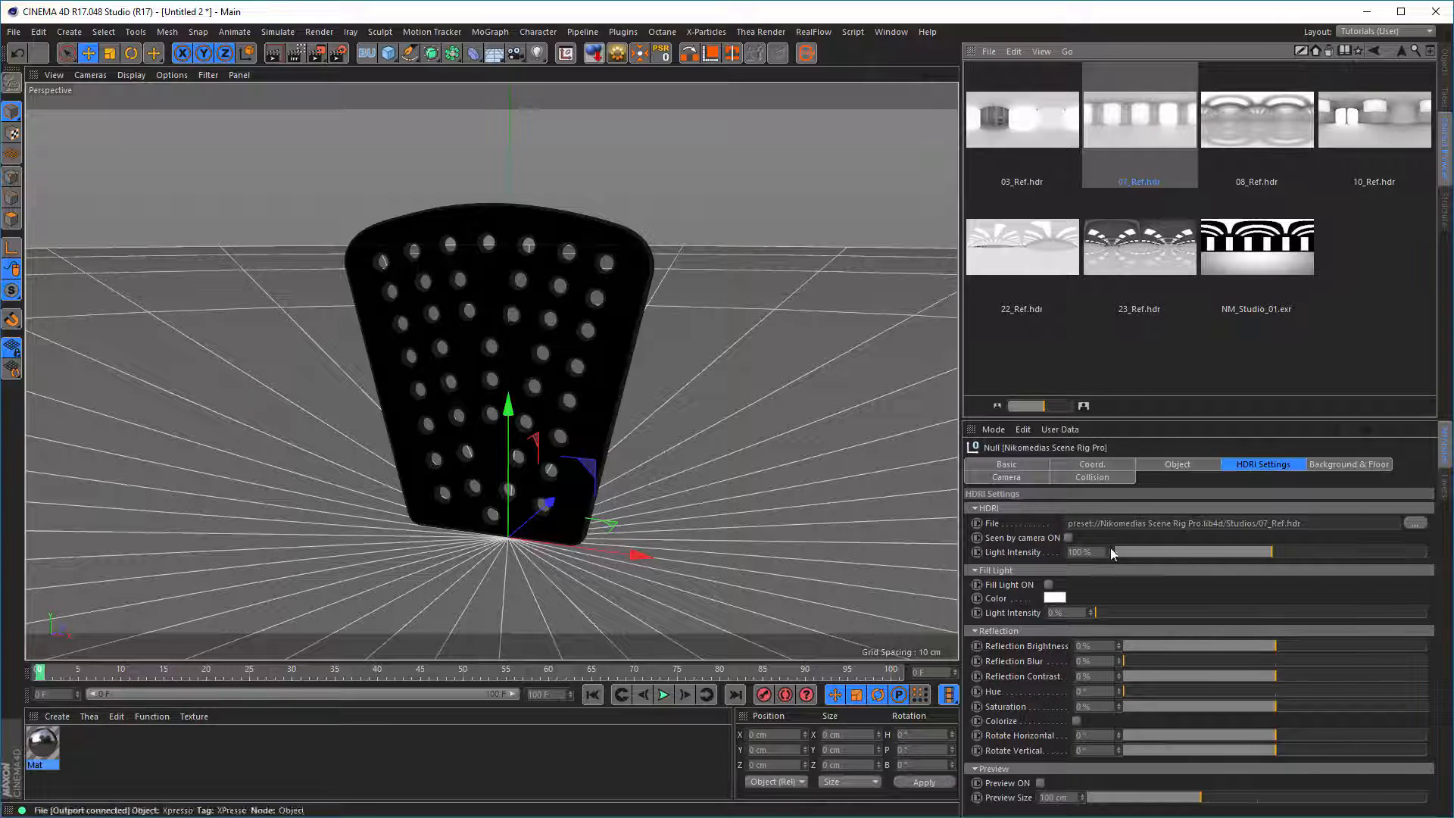
{"action": "left_click", "coordinate": [1445, 66]}
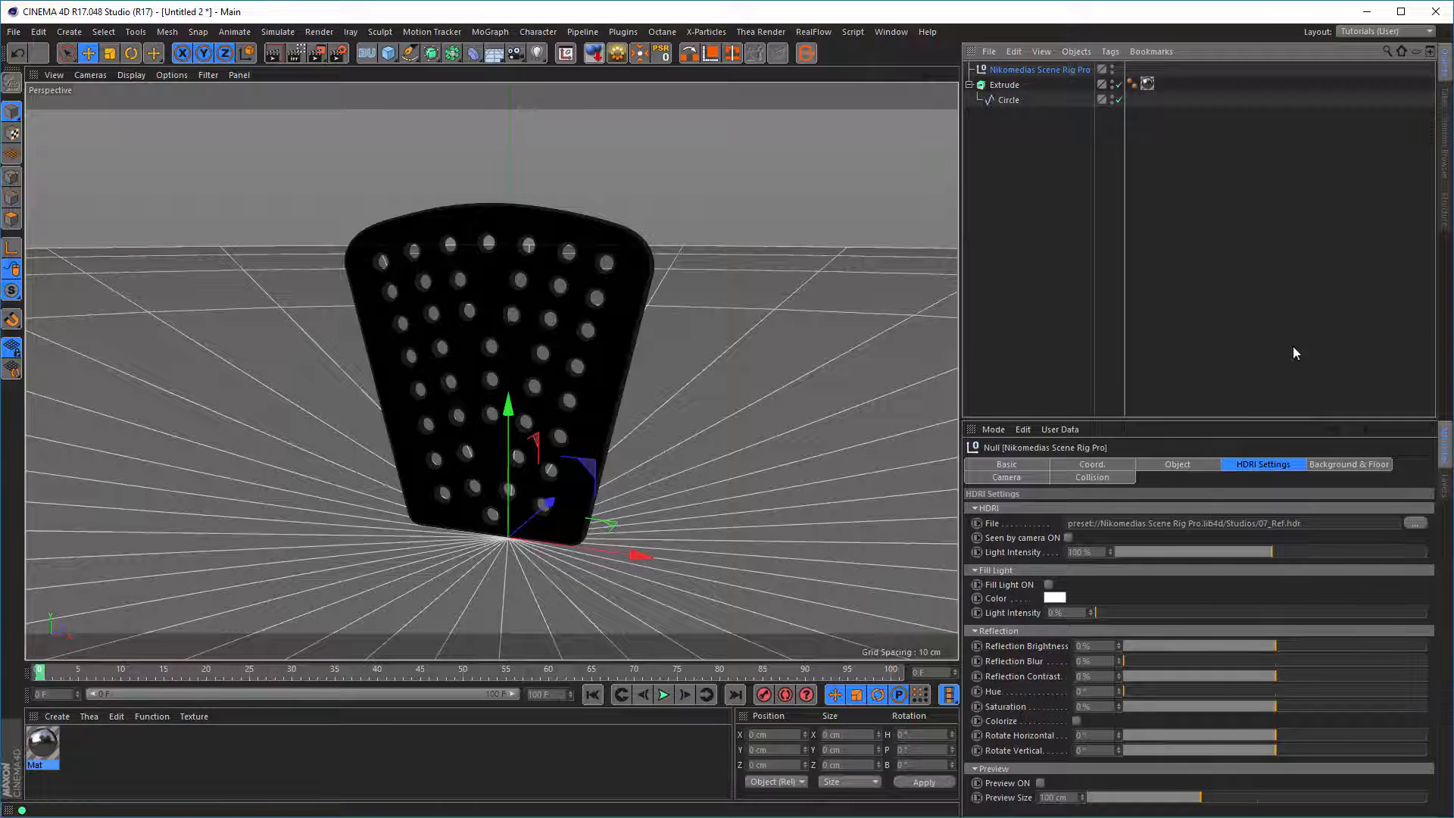
Turn on the rig's HDRI preview at a size of 12 cm and rotate the reflection horizontally to about -39°.
{"action": "left_click", "coordinate": [1041, 783]}
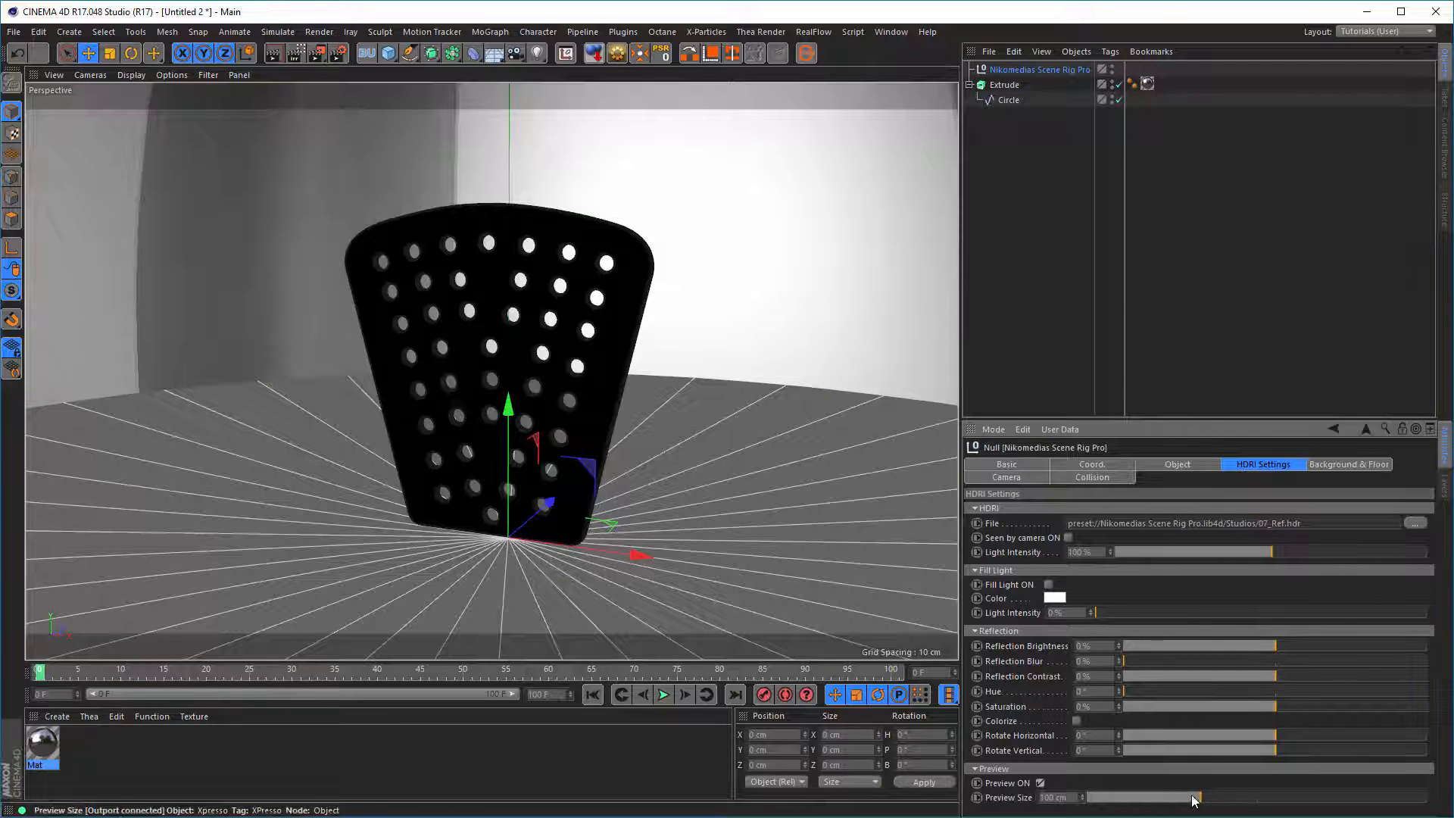
{"action": "left_click_drag", "start_coordinate": [1195, 799], "coordinate": [1101, 799]}
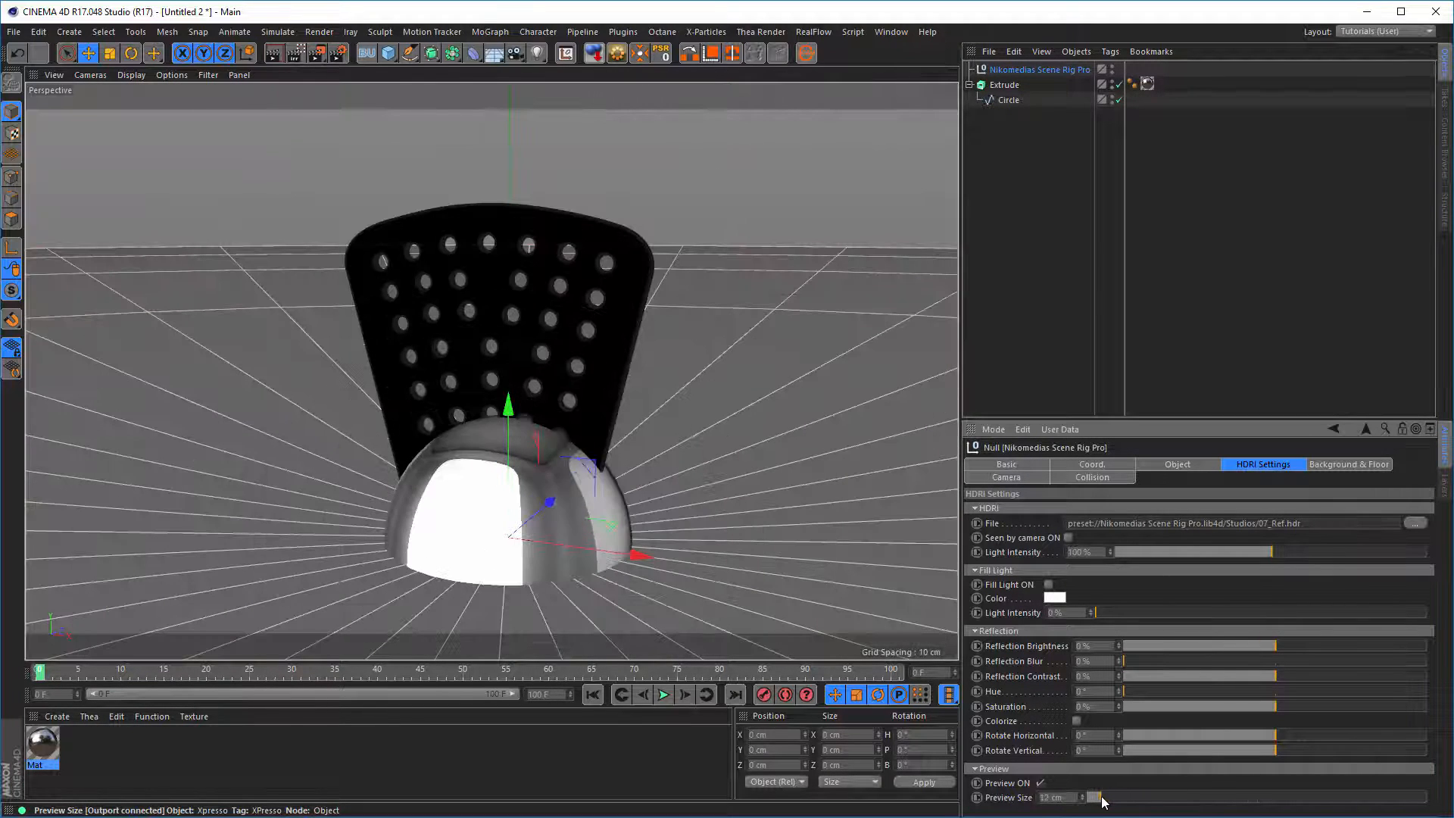
{"action": "left_click_drag", "start_coordinate": [1275, 735], "coordinate": [1242, 739]}
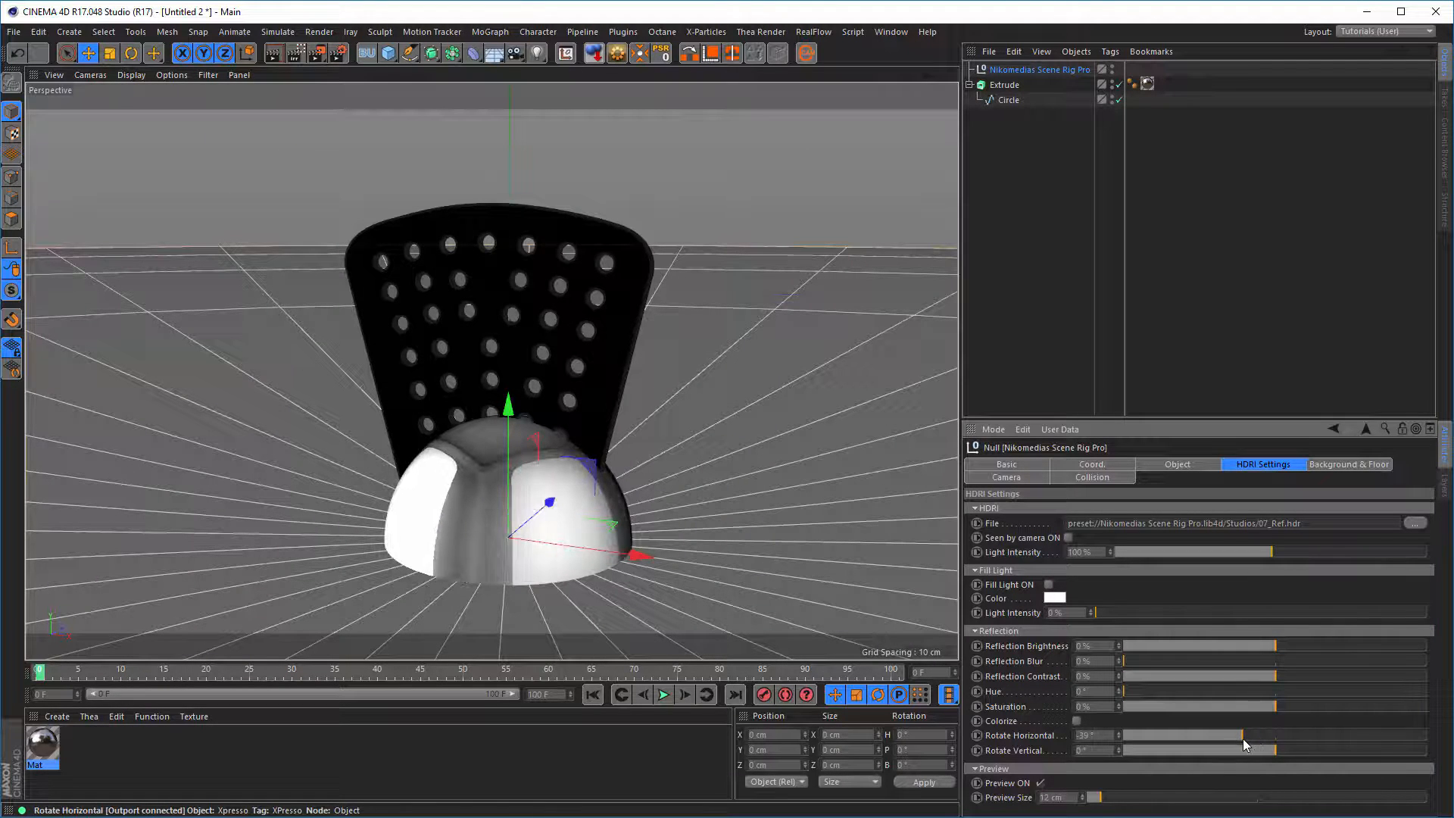
Turn off the rig's HDRI preview and check the chromium blade from several angles with the interactive render region.
{"action": "left_click", "coordinate": [1041, 783]}
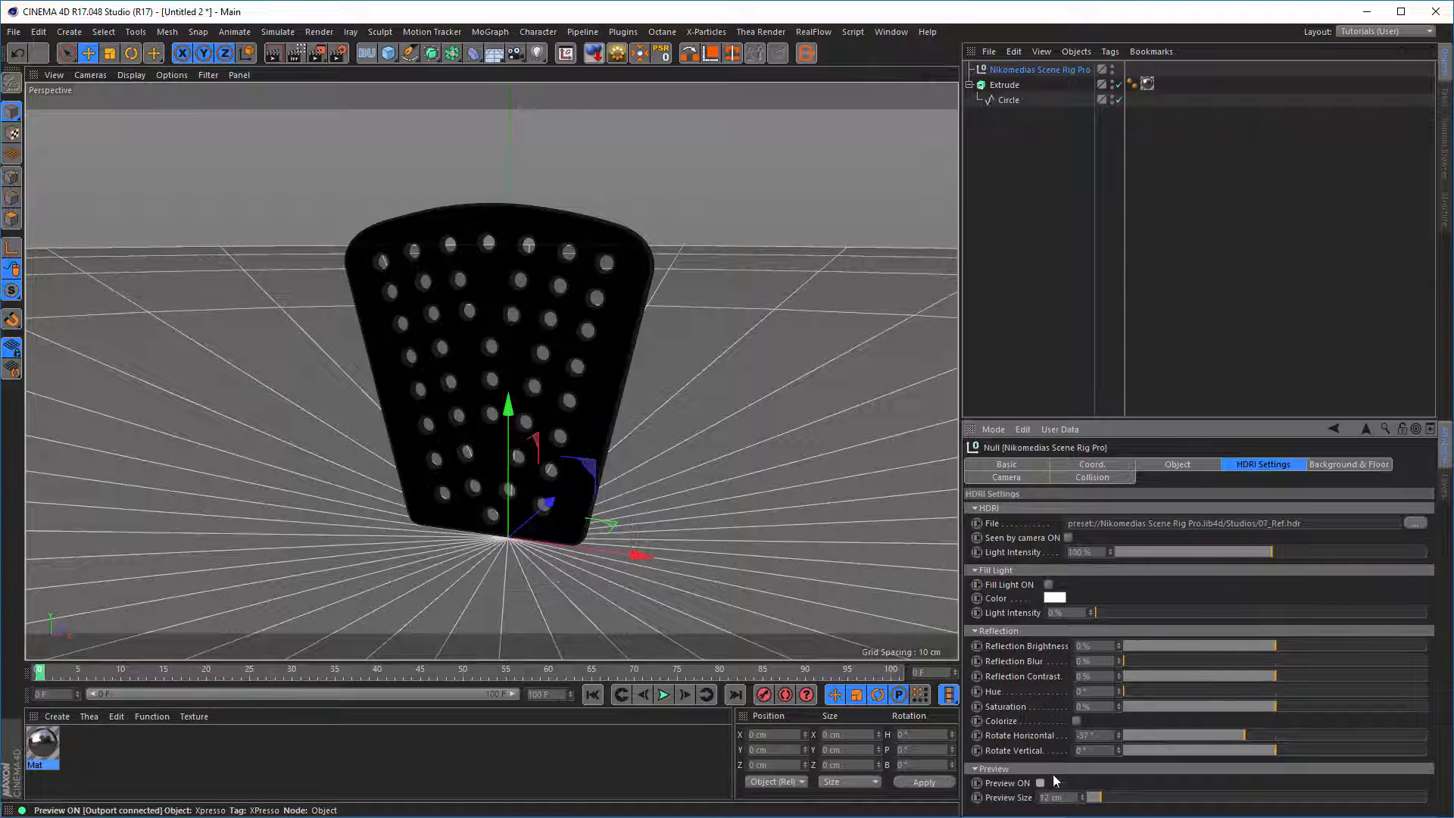
{"action": "left_click", "coordinate": [296, 52]}
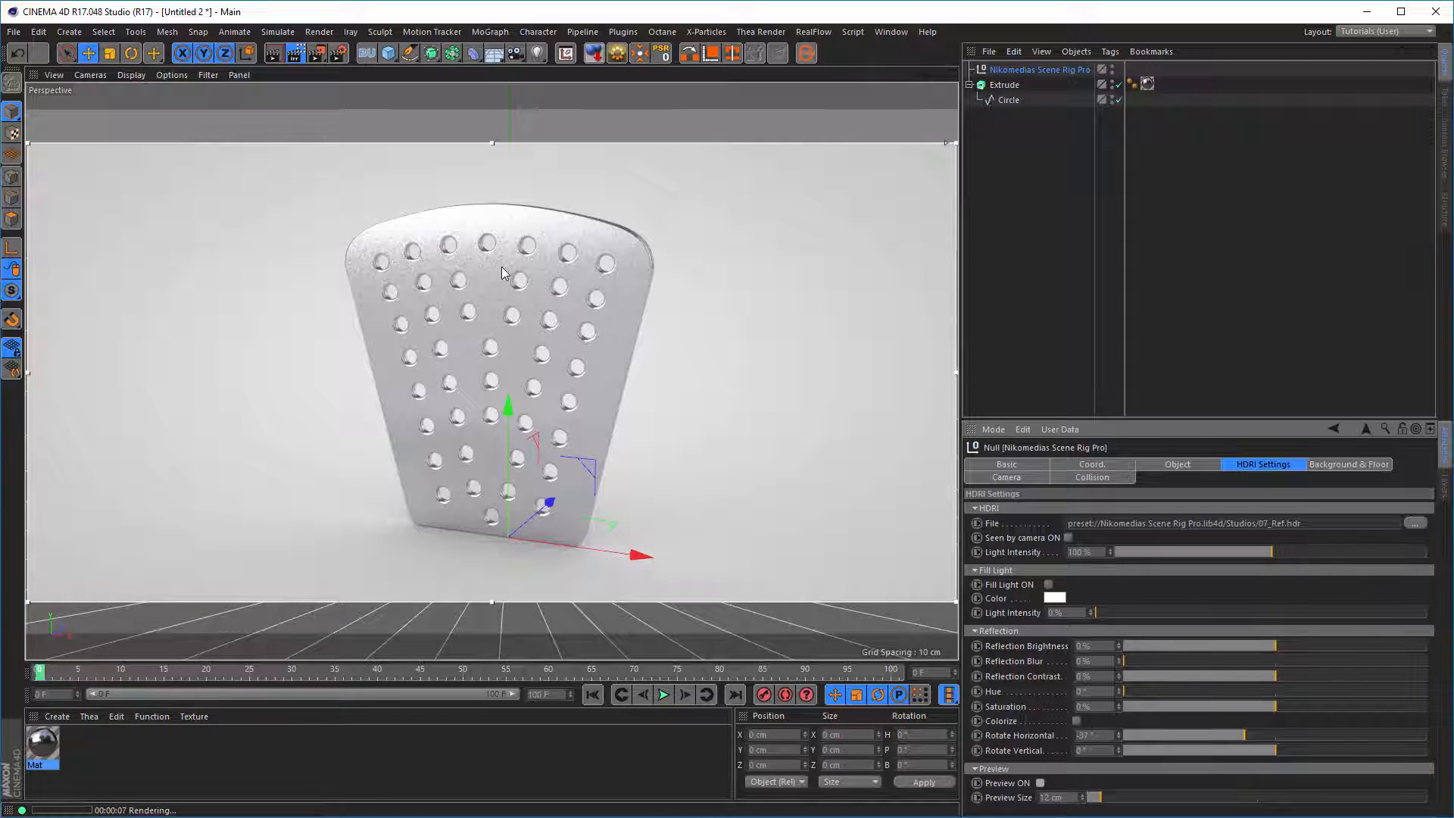
{"action": "right_click_drag", "start_coordinate": [550, 238], "coordinate": [568, 240], "text": "alt"}
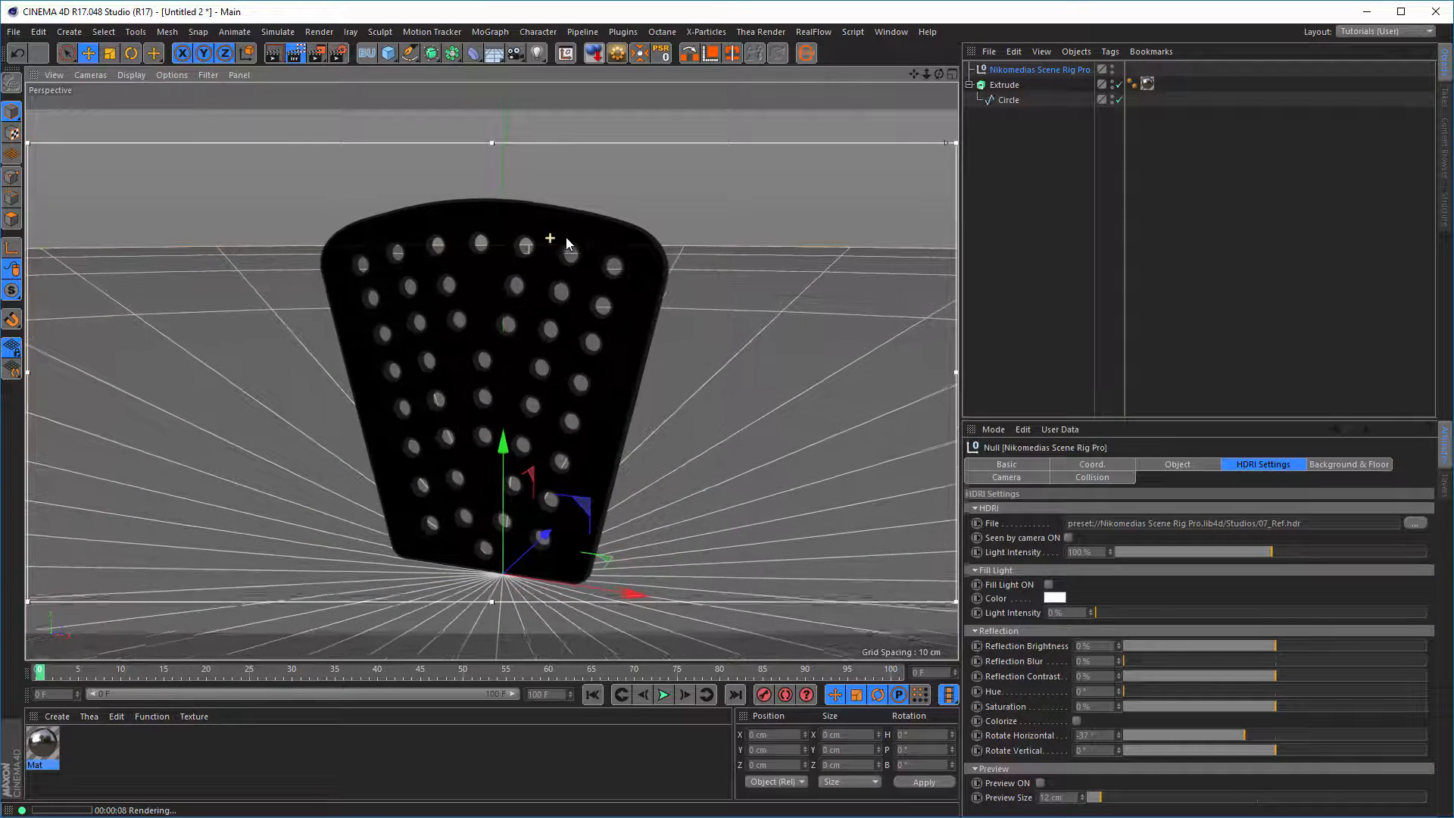
{"action": "middle_click_drag", "start_coordinate": [571, 218], "coordinate": [578, 211], "text": "alt"}
{"action": "right_click_drag", "start_coordinate": [579, 211], "coordinate": [607, 217], "text": "alt"}
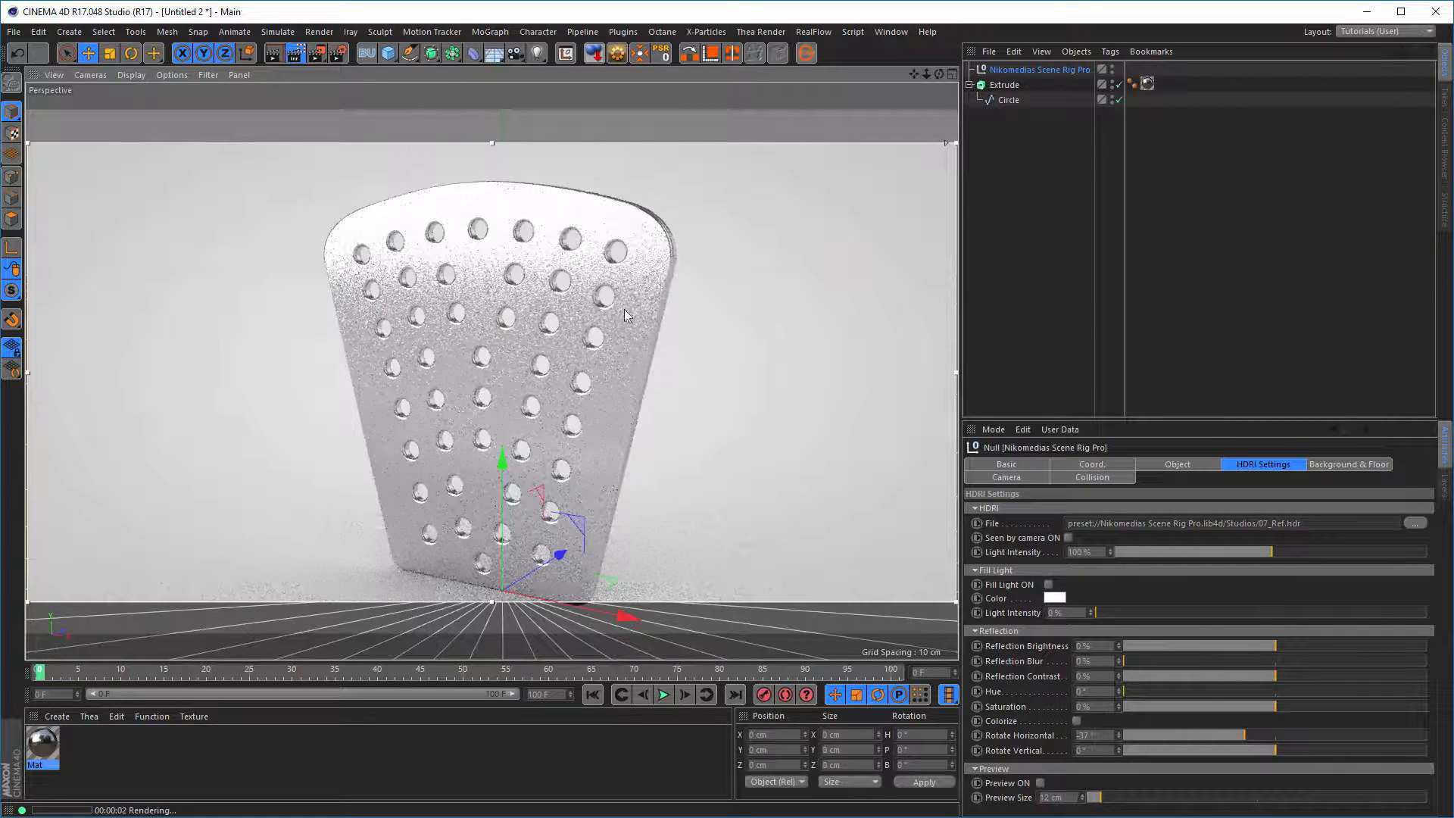
{"action": "left_click_drag", "start_coordinate": [527, 307], "coordinate": [441, 307], "text": "alt"}
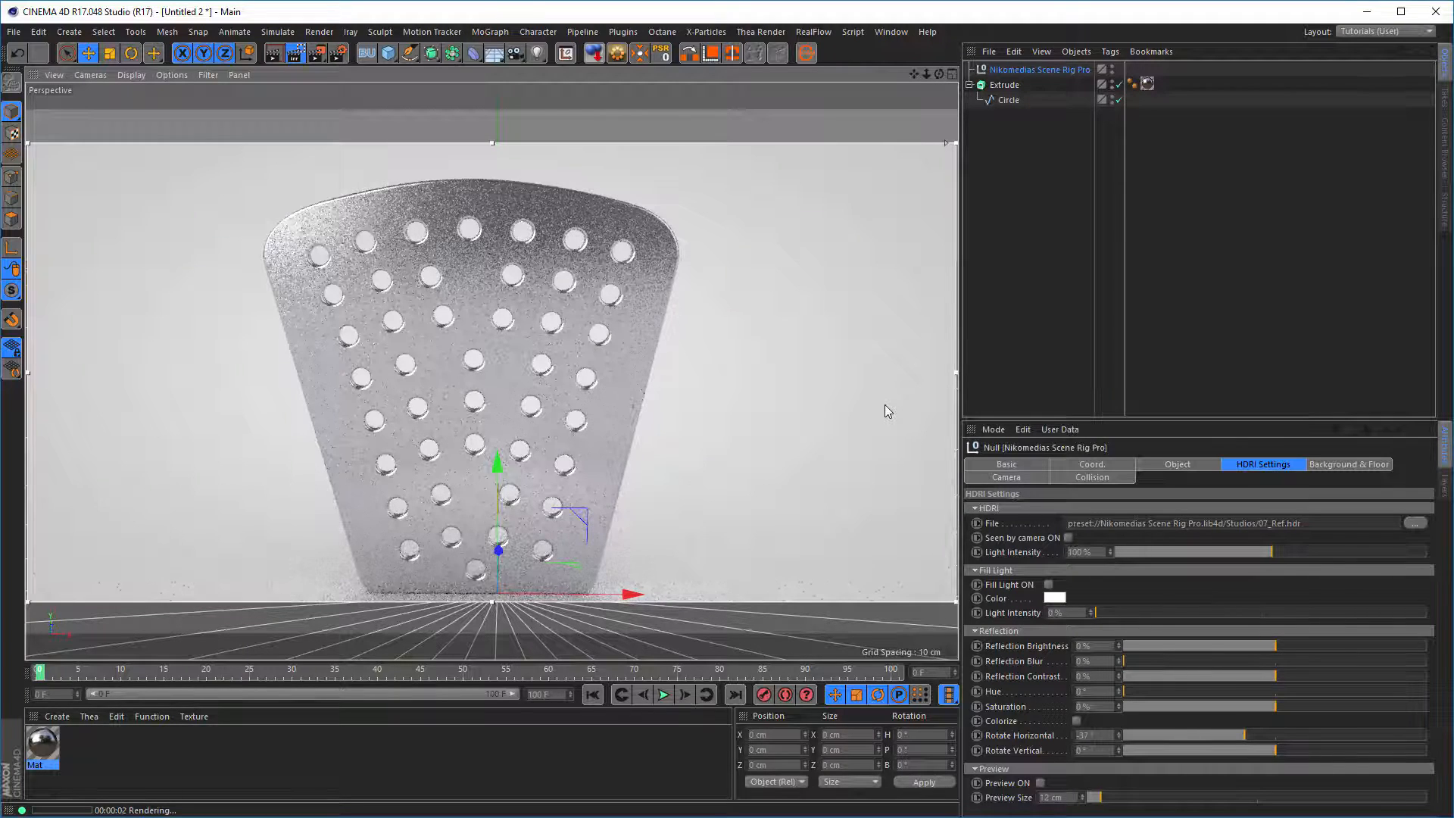
Compare the rendered blade with the BG.jpg reference photo in the Picture Viewer.
{"action": "key", "text": "shift+F6"}
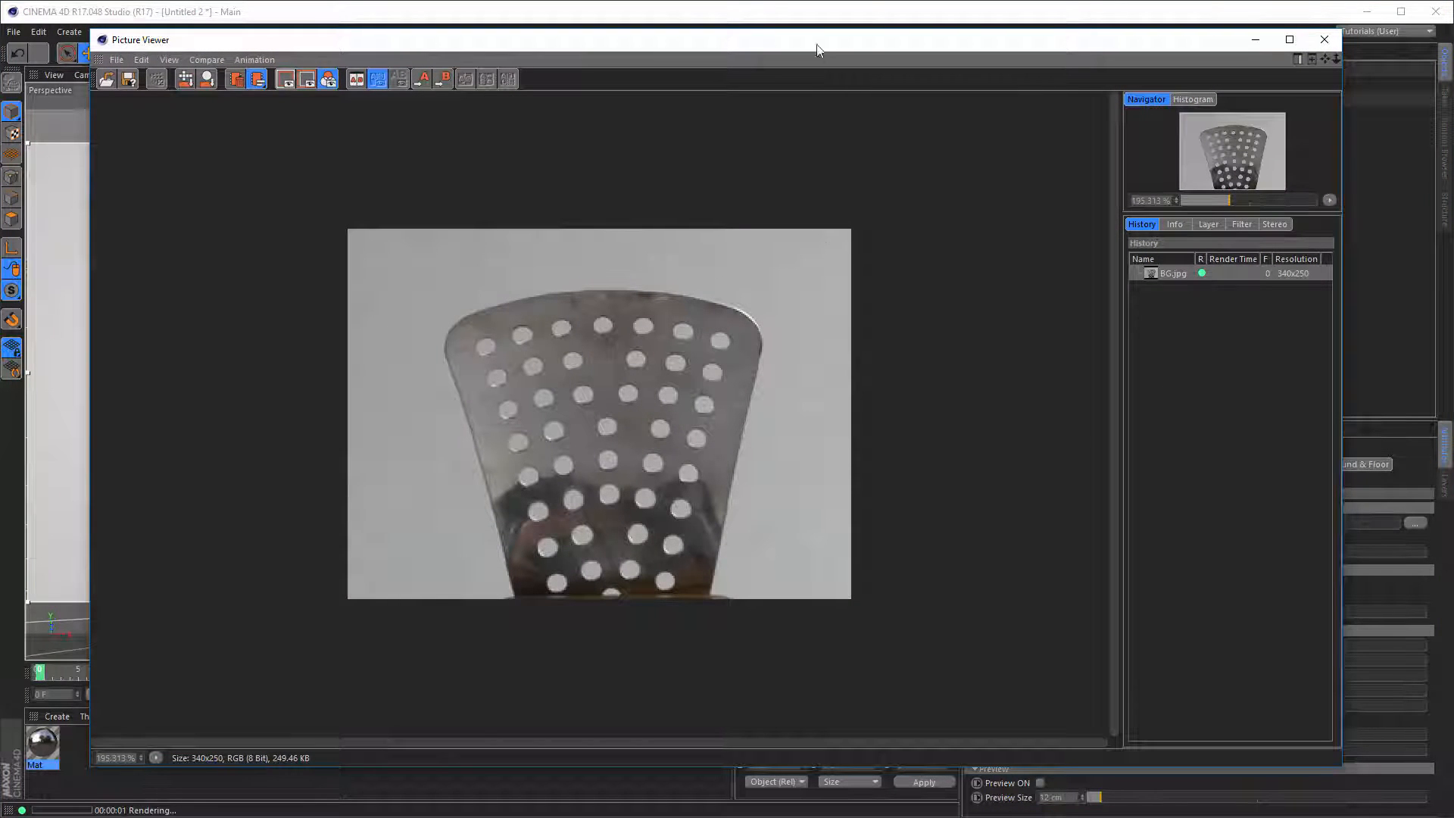
{"action": "left_click_drag", "start_coordinate": [91, 32], "coordinate": [494, 176]}
{"action": "left_click_drag", "start_coordinate": [693, 192], "coordinate": [780, 130]}
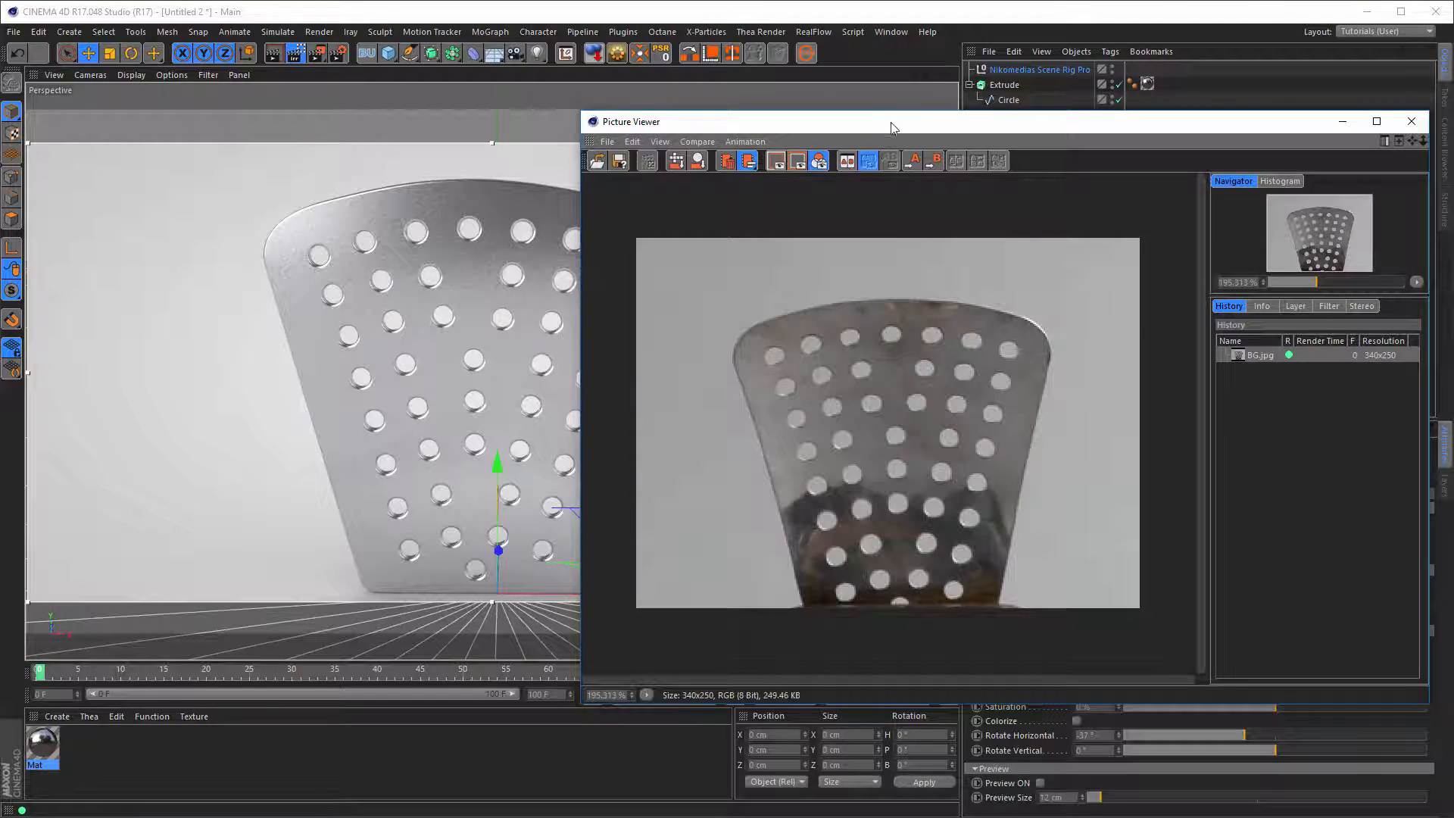
{"action": "left_click_drag", "start_coordinate": [901, 122], "coordinate": [776, 106]}
{"action": "left_click", "coordinate": [1285, 106]}
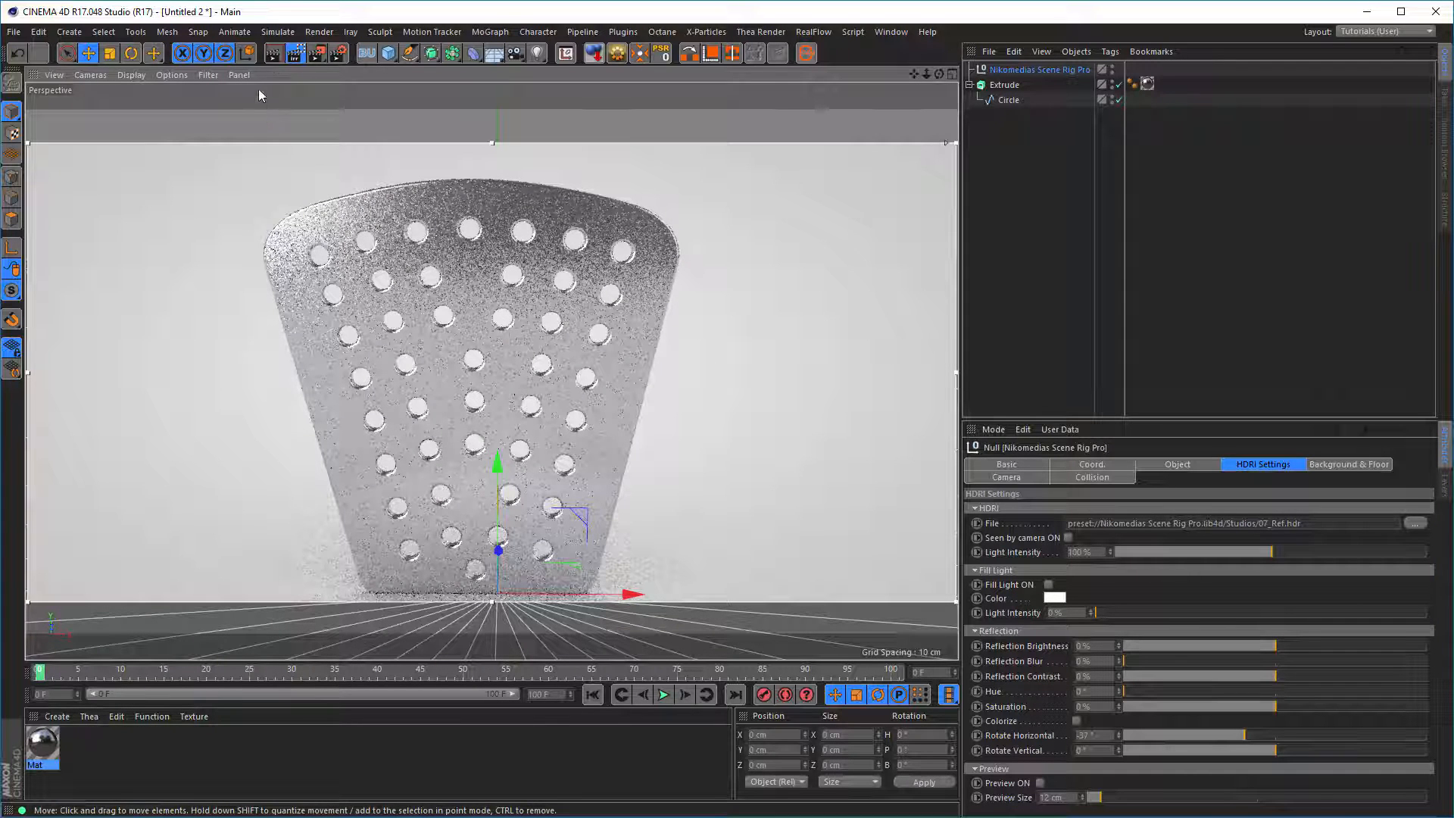
Turn off the interactive render region, and disable the Extrude object and collapse its hierarchy.
{"action": "left_click", "coordinate": [297, 53]}
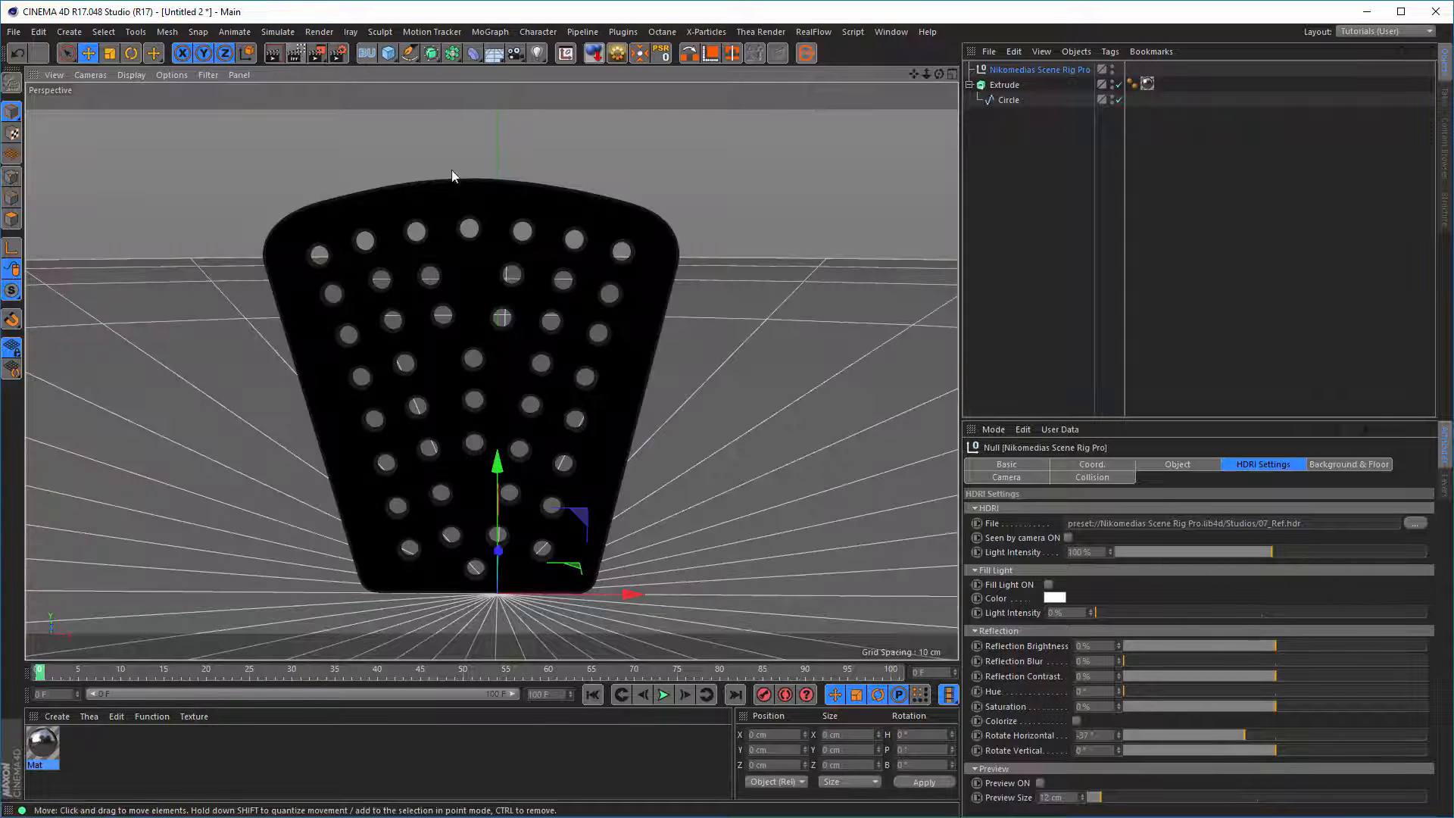
{"action": "left_click", "coordinate": [1118, 85]}
{"action": "left_click", "coordinate": [969, 85]}
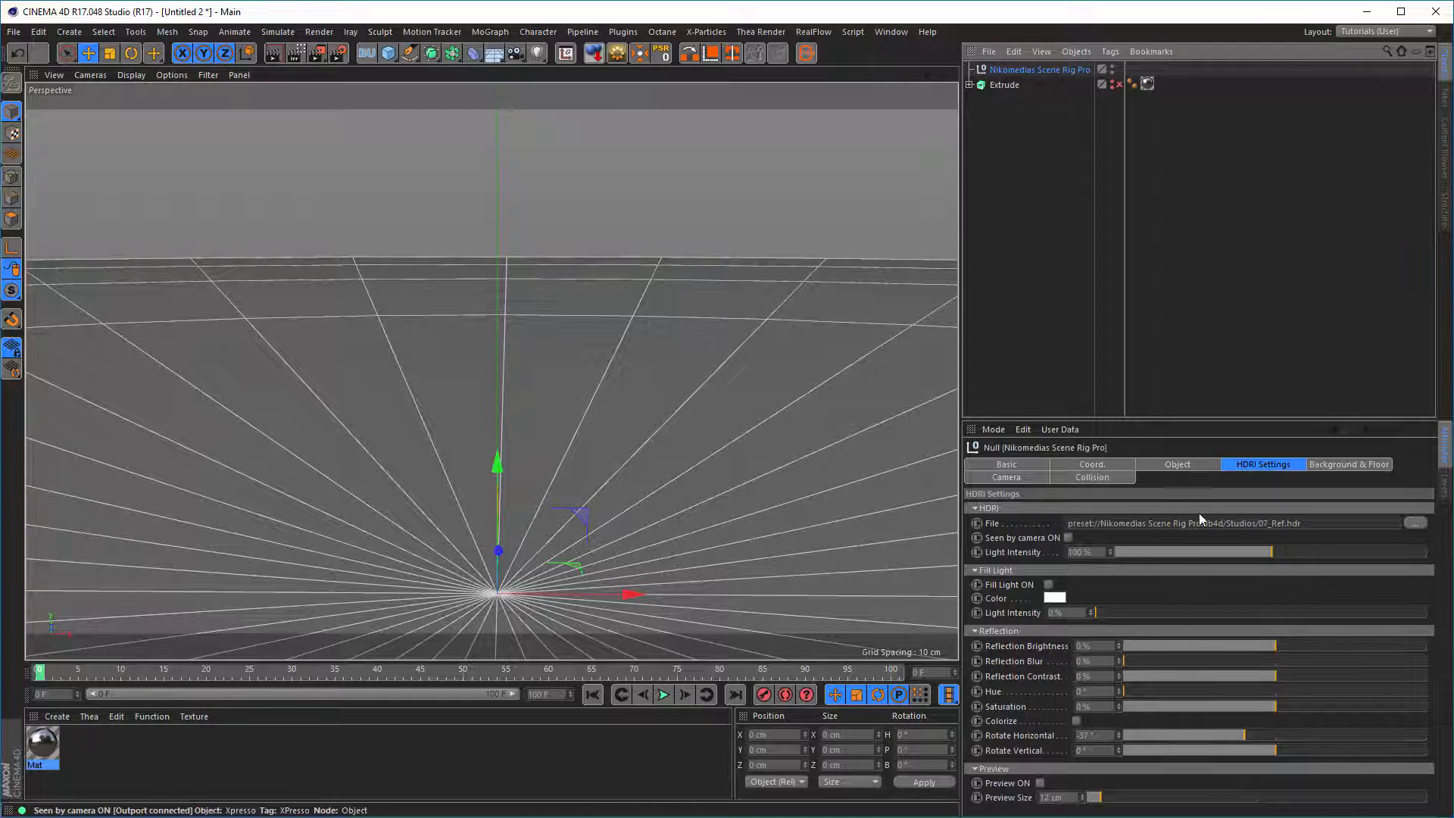
Switch off the floor of Nikomedias Scene Rig Pro in its background and floor settings.
{"action": "left_click", "coordinate": [1007, 477]}
{"action": "left_click", "coordinate": [1092, 477]}
{"action": "left_click", "coordinate": [1356, 465]}
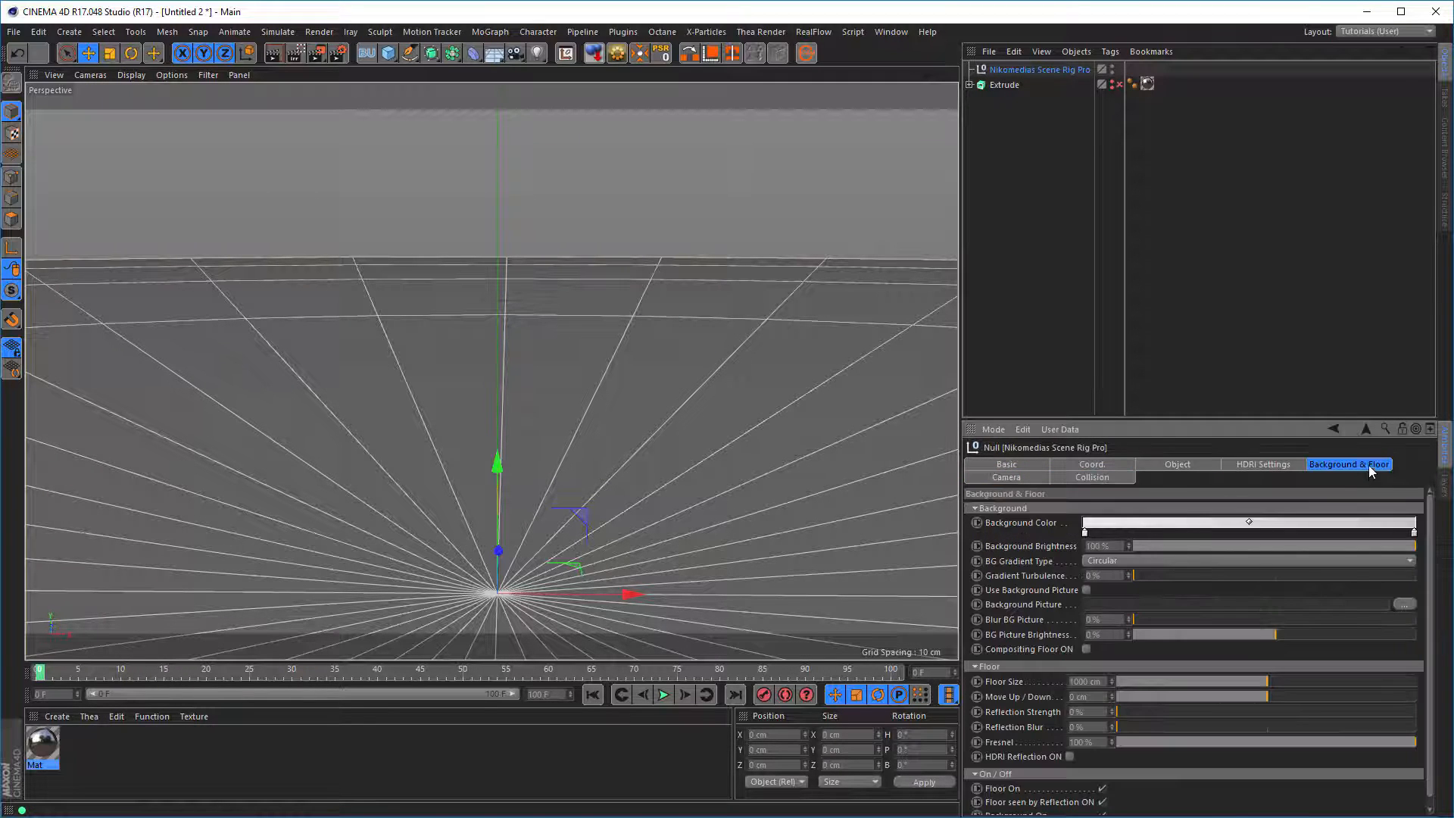
{"action": "left_click", "coordinate": [1103, 788]}
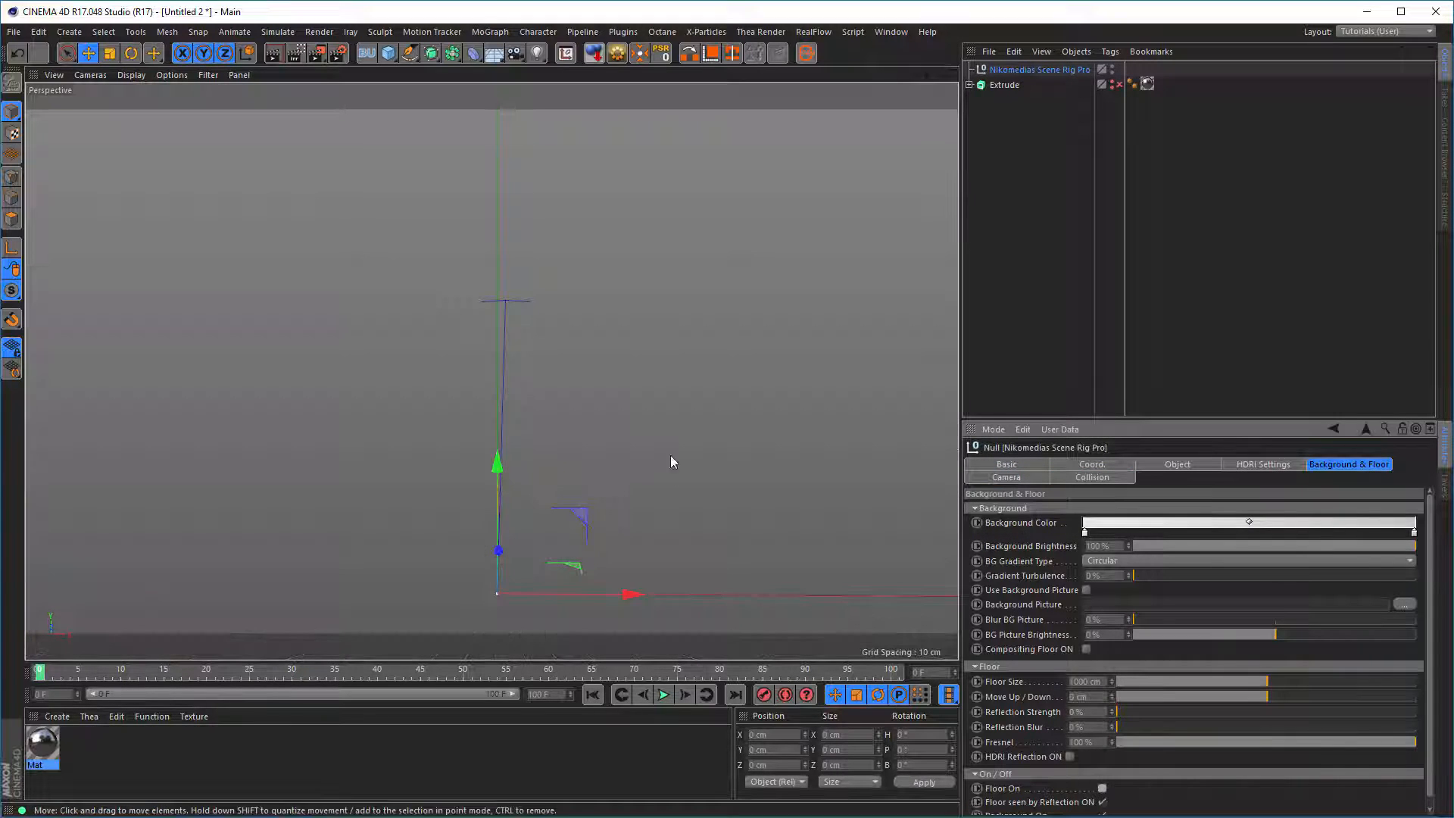
Add a Disc primitive in the front view and set its orientation to +Z.
{"action": "middle_click", "coordinate": [328, 180]}
{"action": "middle_click", "coordinate": [579, 461]}
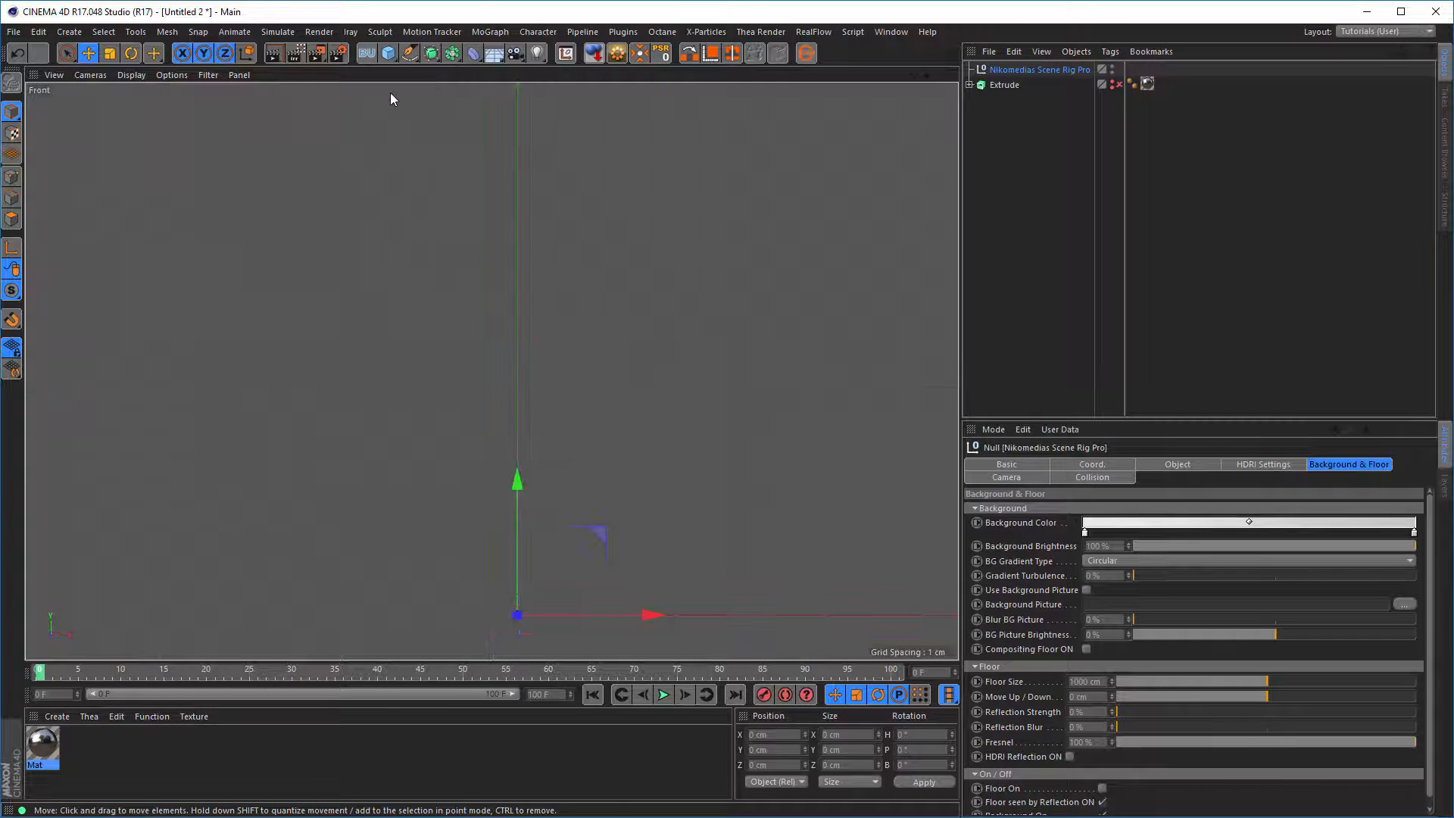
{"action": "left_click", "coordinate": [389, 54]}
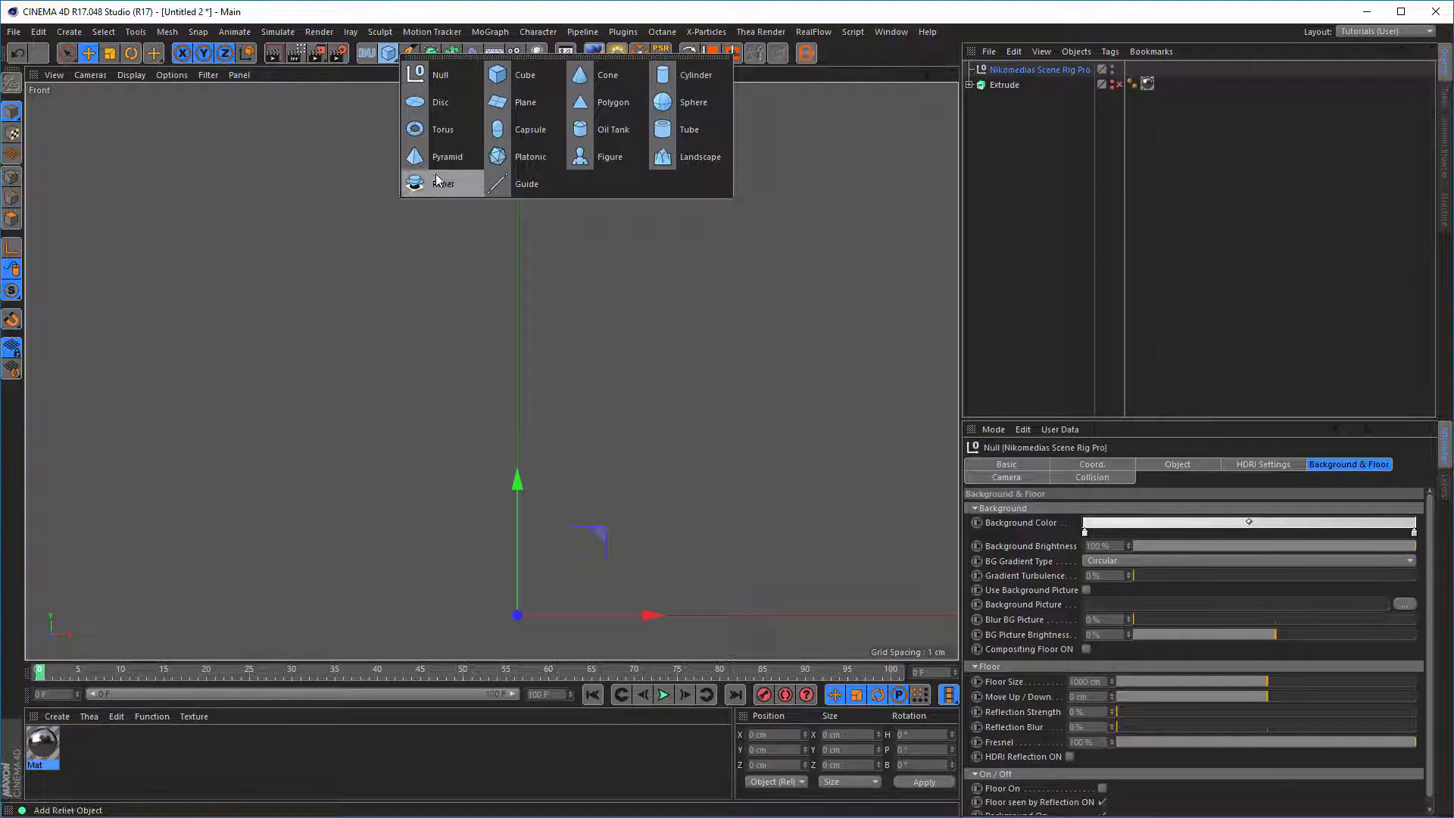
{"action": "left_click", "coordinate": [447, 103]}
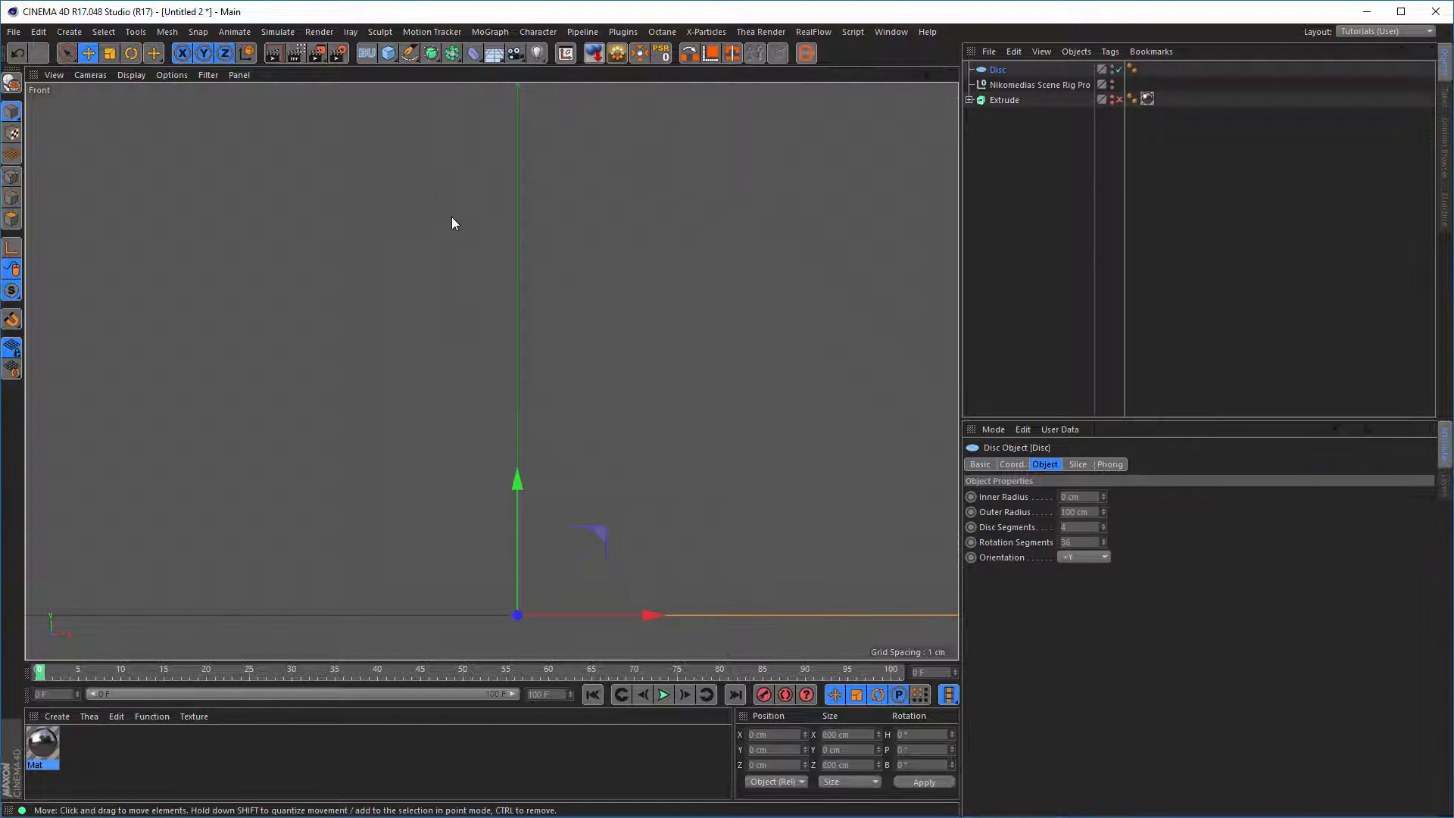
{"action": "left_click", "coordinate": [1080, 557]}
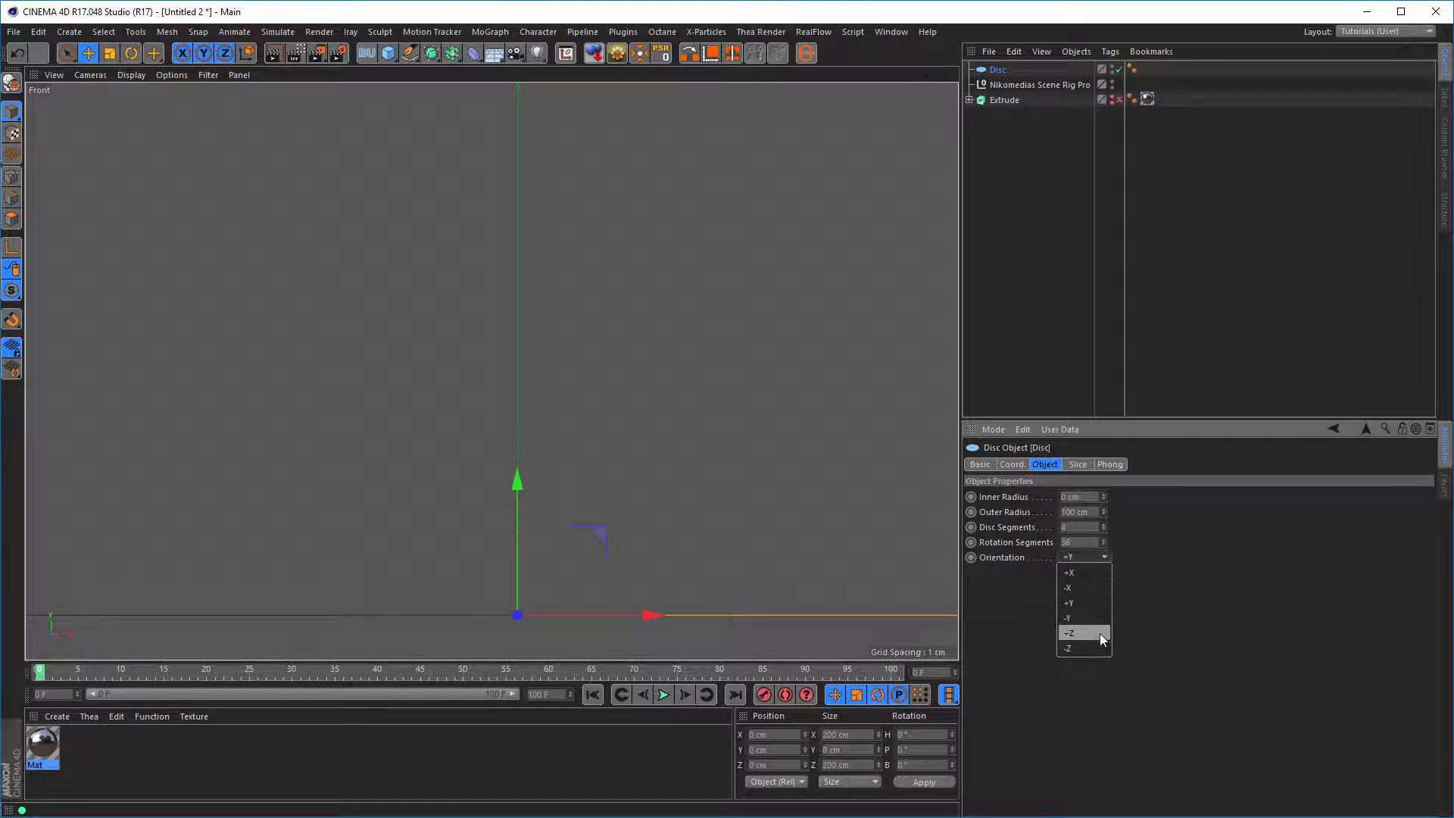
{"action": "left_click", "coordinate": [1100, 634]}
Try the +Y and +X orientations for the disc and return it to +Z.
{"action": "left_click", "coordinate": [1097, 560]}
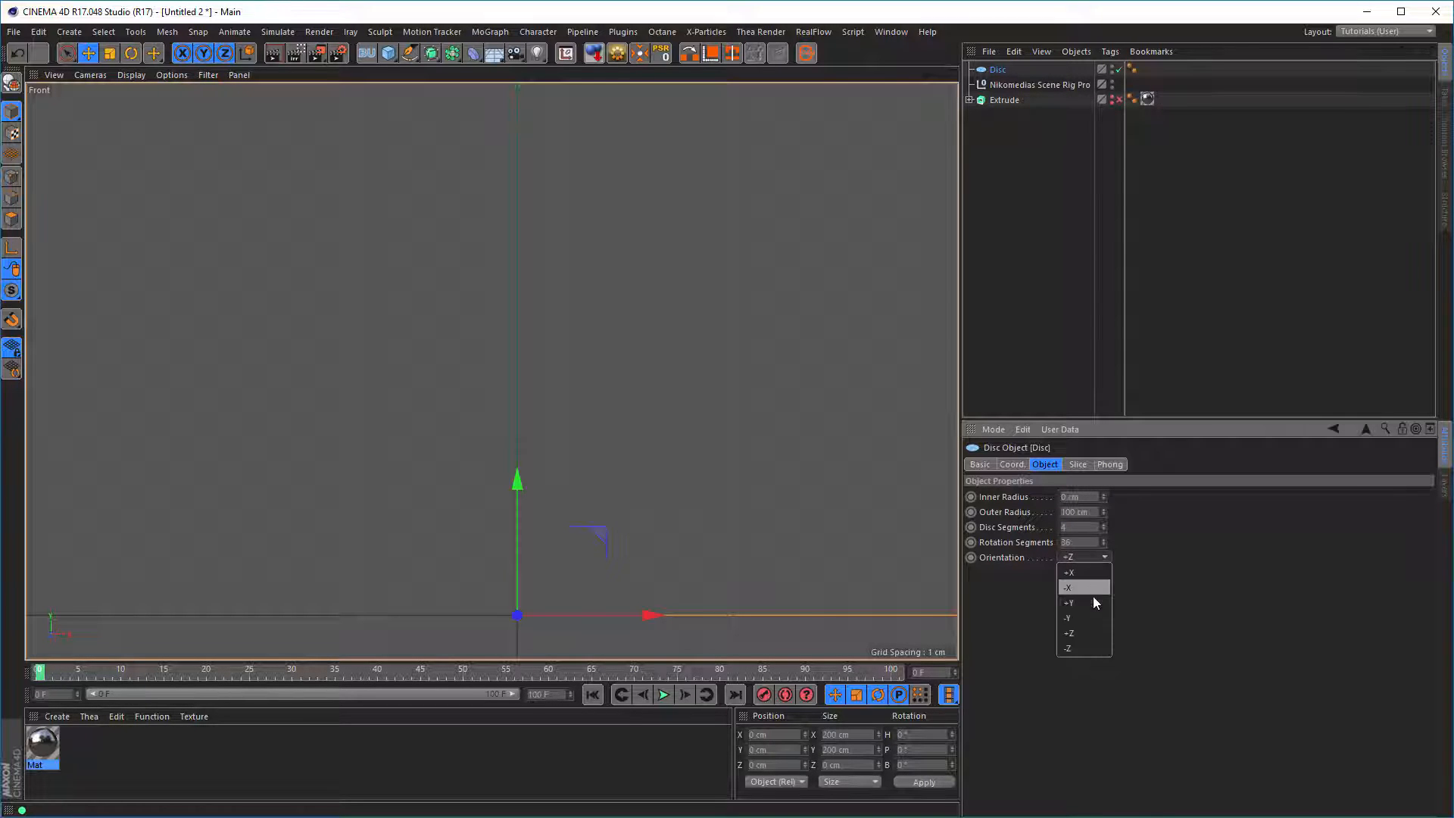
{"action": "left_click", "coordinate": [1093, 602]}
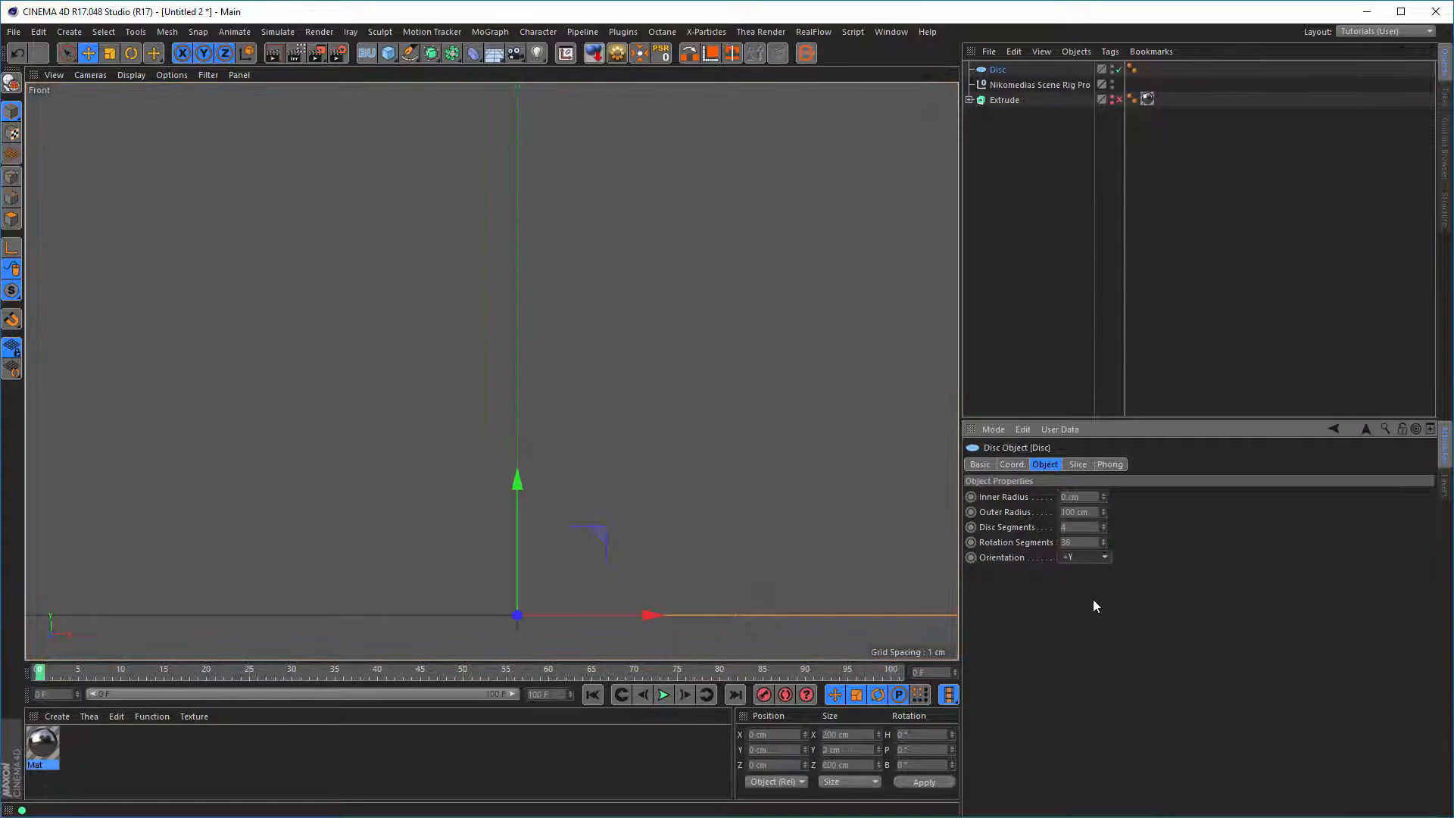
{"action": "left_click", "coordinate": [1088, 557]}
{"action": "left_click", "coordinate": [1086, 568]}
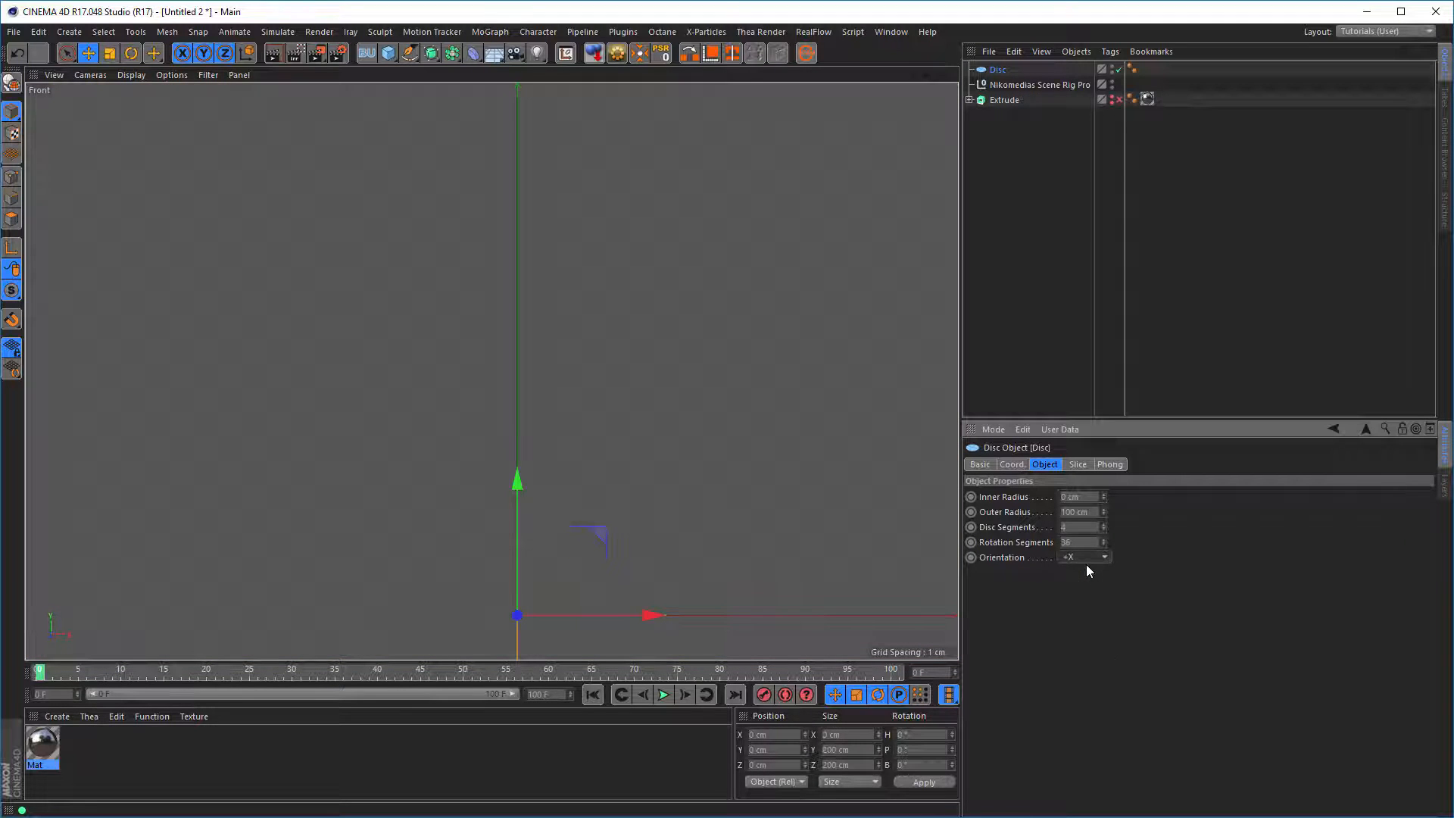
{"action": "left_click", "coordinate": [1079, 558]}
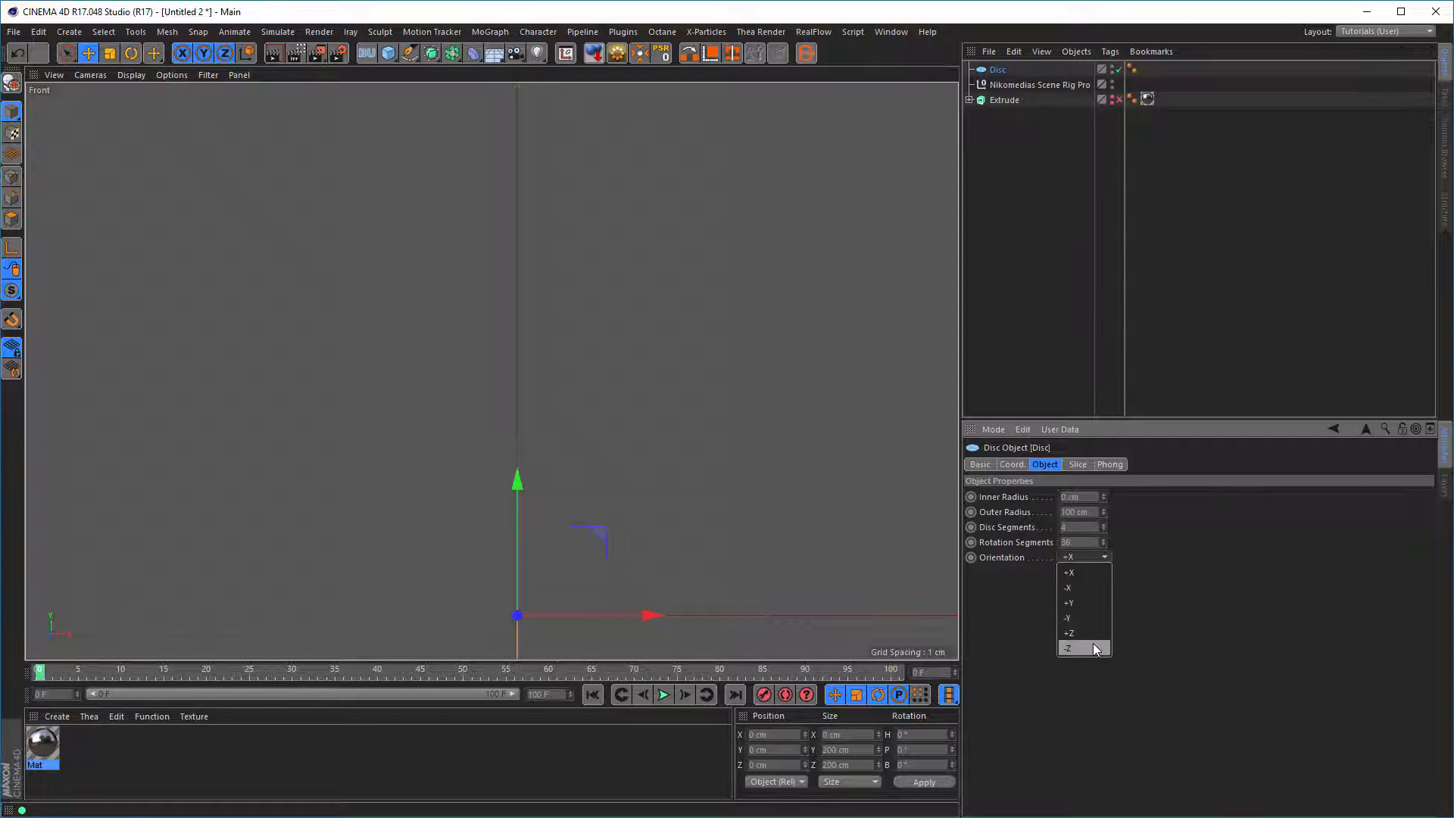
{"action": "left_click", "coordinate": [1082, 633]}
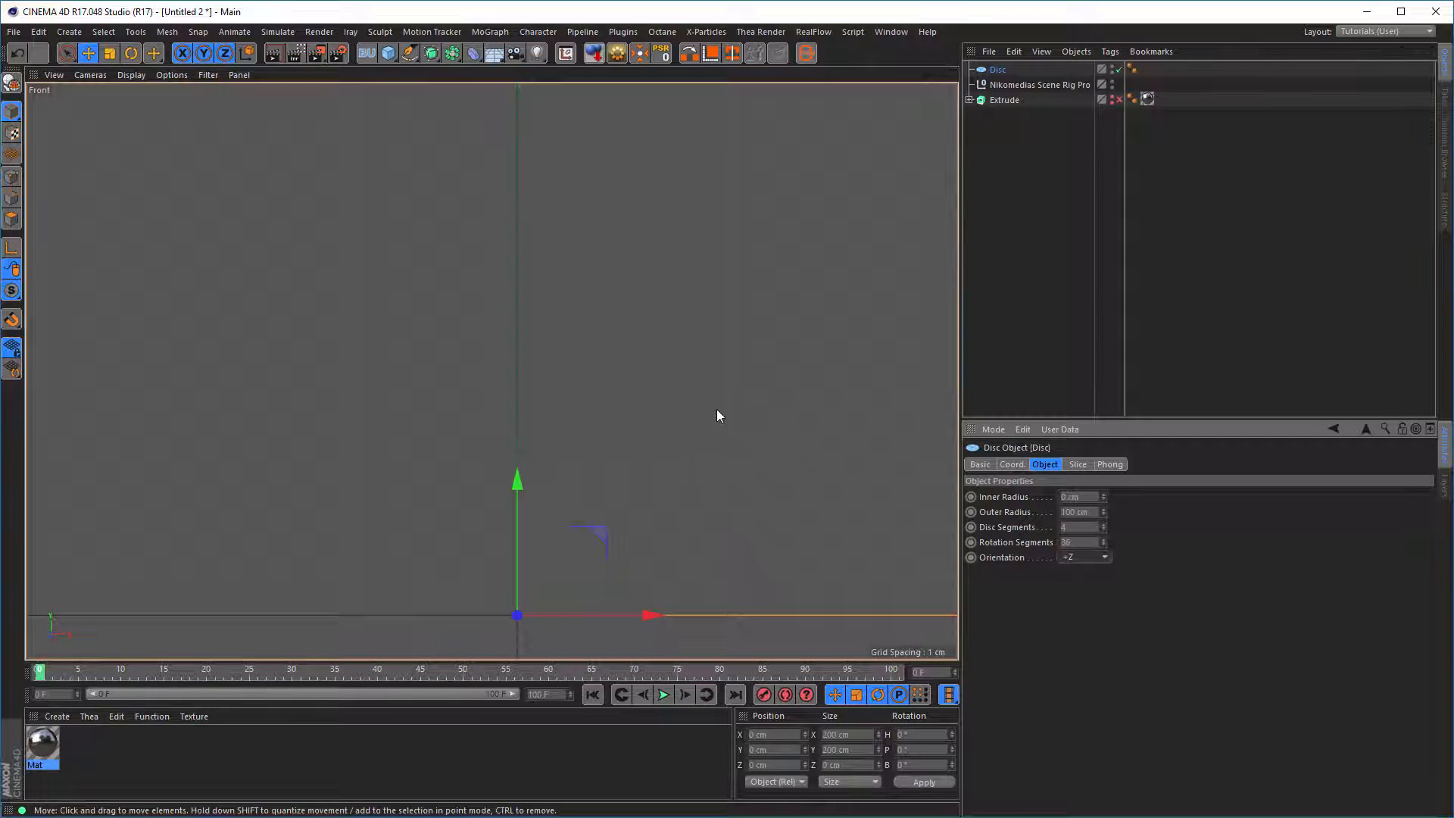
Scale the disc down uniformly to about 42.6 cm across.
{"action": "key", "text": "t"}
{"action": "left_click_drag", "start_coordinate": [716, 413], "coordinate": [698, 417]}
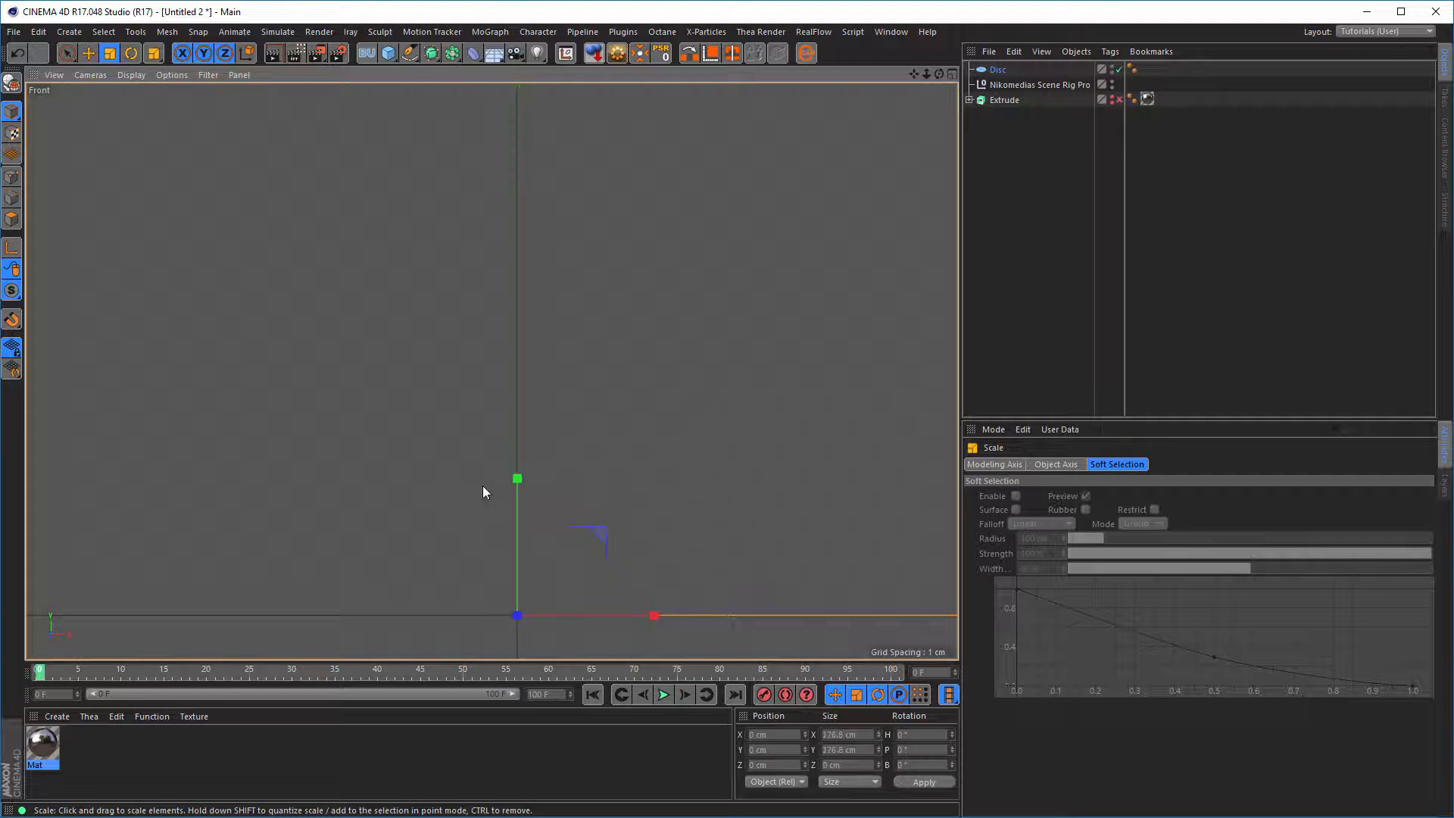
{"action": "left_click_drag", "start_coordinate": [484, 492], "coordinate": [309, 551]}
{"action": "scroll", "coordinate": [500, 347], "scroll_direction": "up", "scroll_amount": 2}
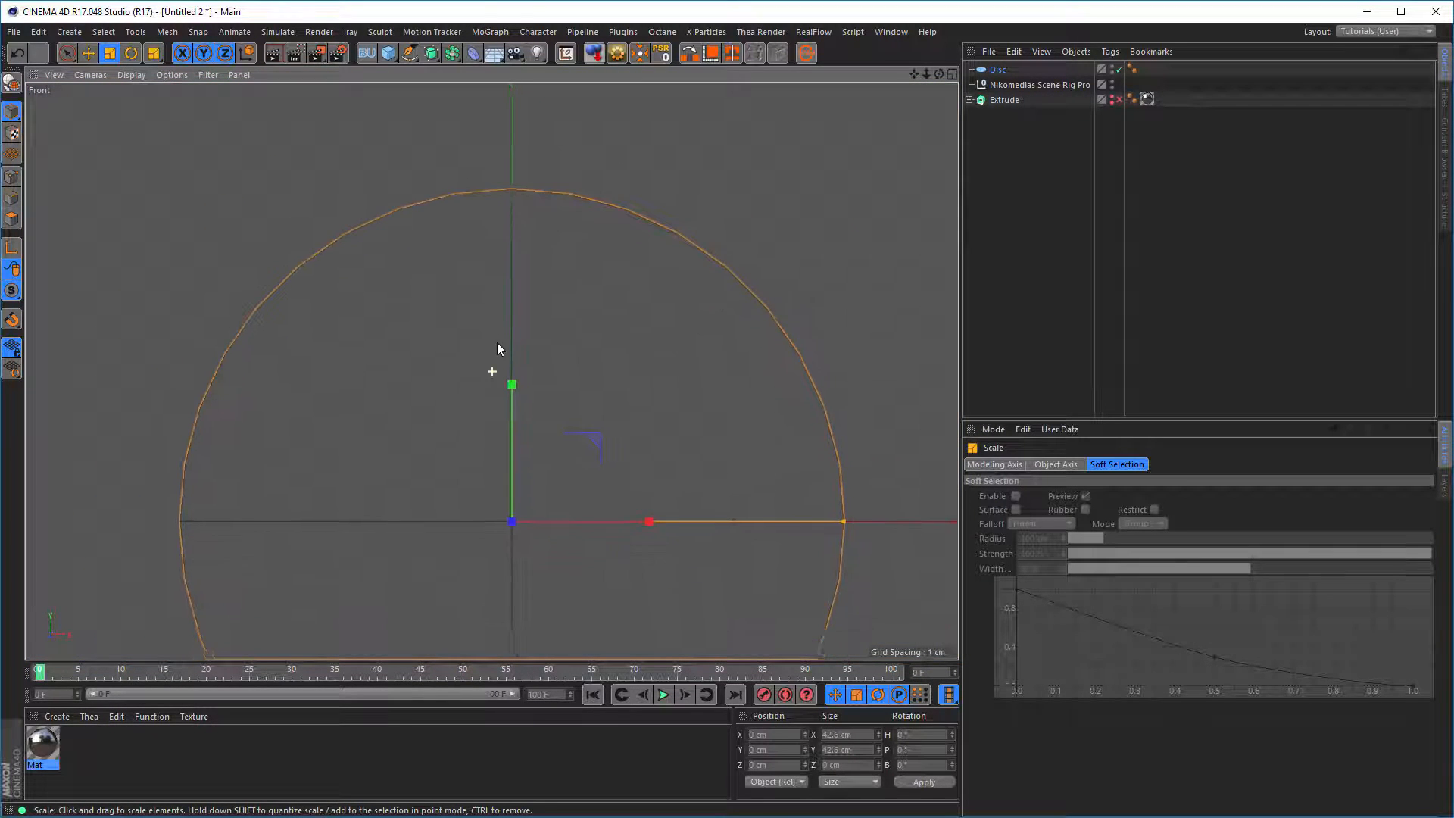
{"action": "scroll", "coordinate": [503, 328], "scroll_direction": "down", "scroll_amount": 2}
{"action": "scroll", "coordinate": [512, 325], "scroll_direction": "up", "scroll_amount": 2}
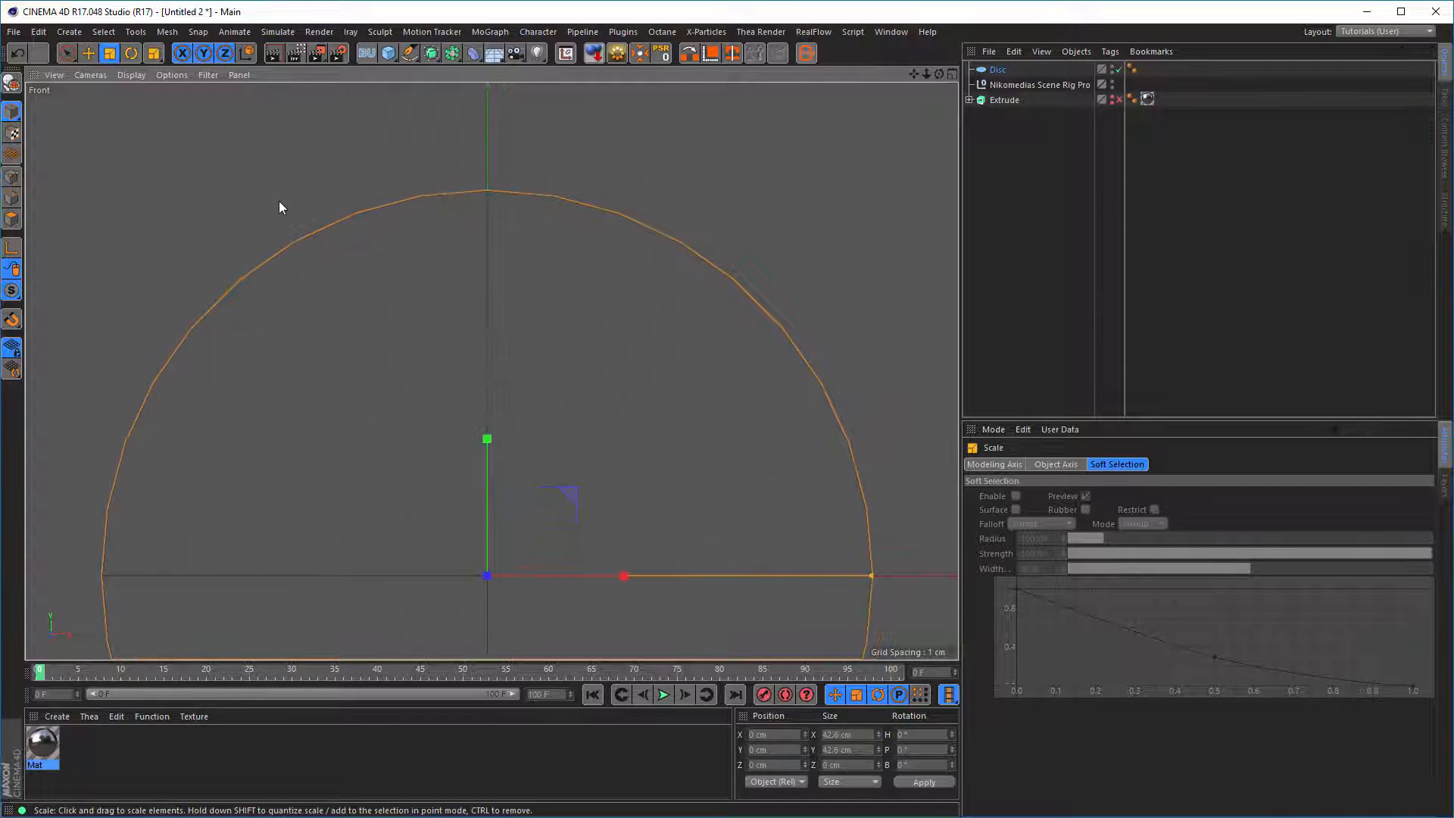
Change the front view's display mode so the disc's segment lines are shown.
{"action": "left_click", "coordinate": [132, 75]}
{"action": "left_click", "coordinate": [159, 224]}
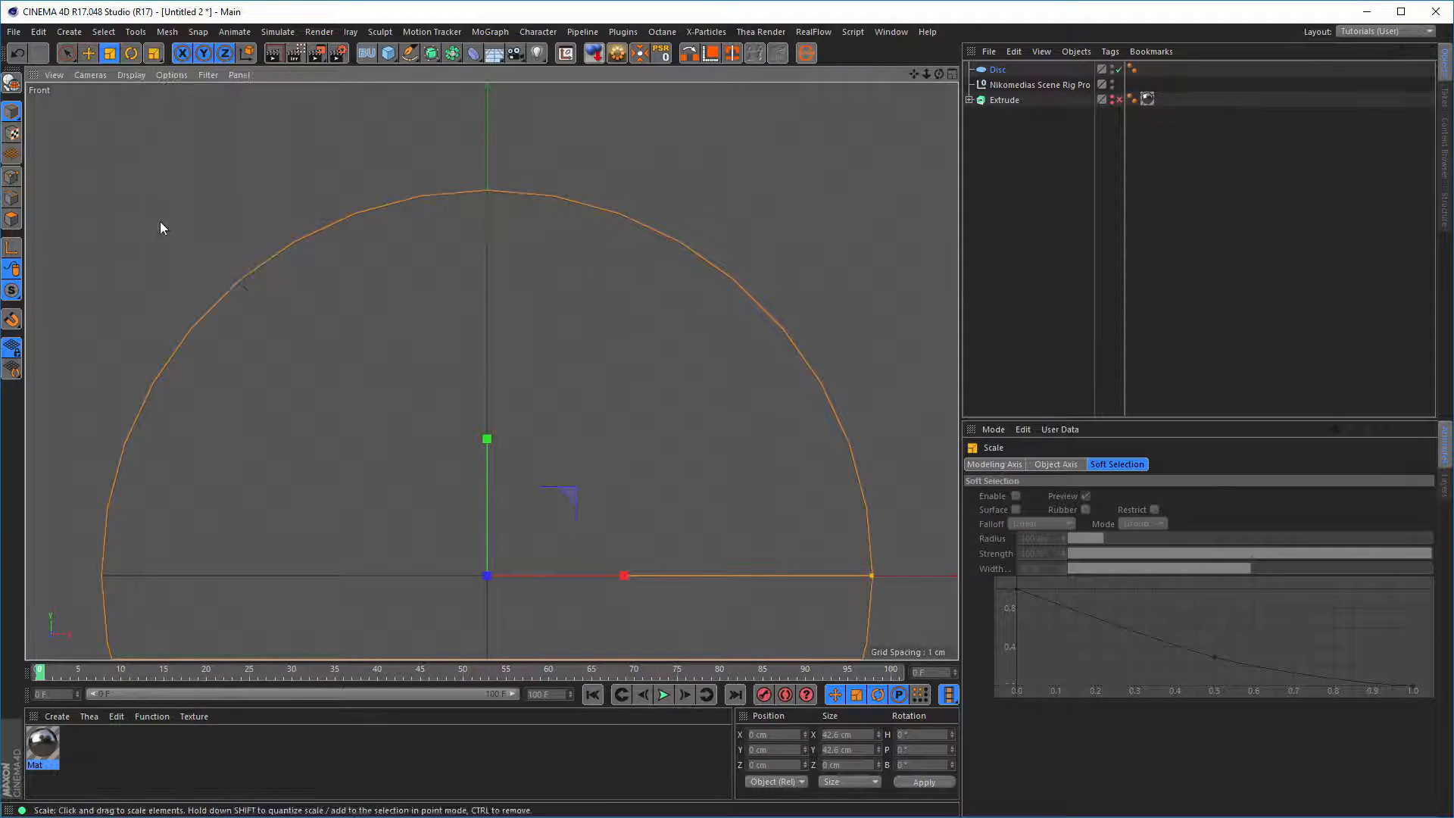
{"action": "middle_click_drag", "start_coordinate": [506, 331], "coordinate": [511, 273], "text": "alt"}
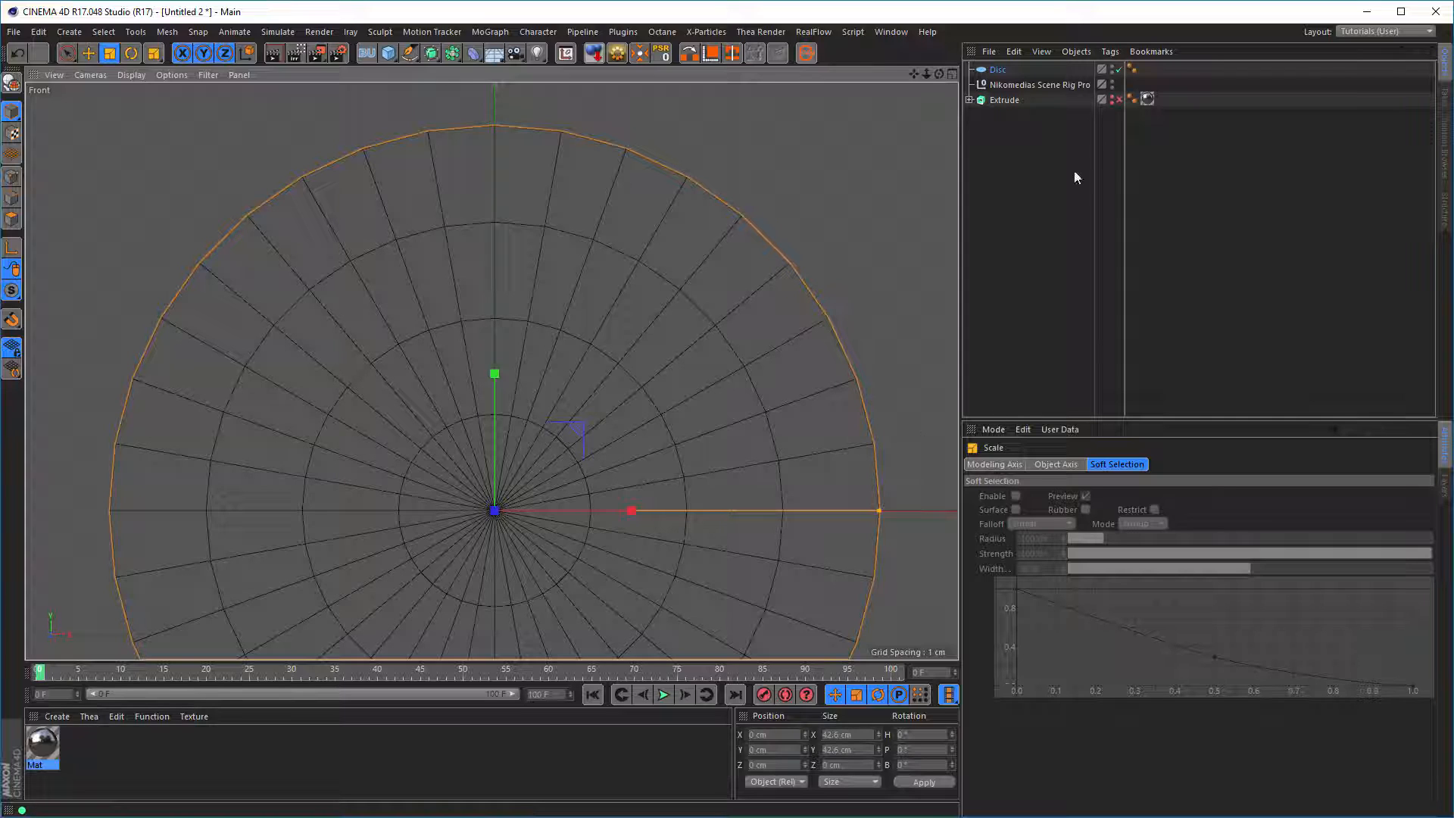
Set the disc's outer radius to 20 cm and its rotation segments to 56.
{"action": "left_click", "coordinate": [997, 71]}
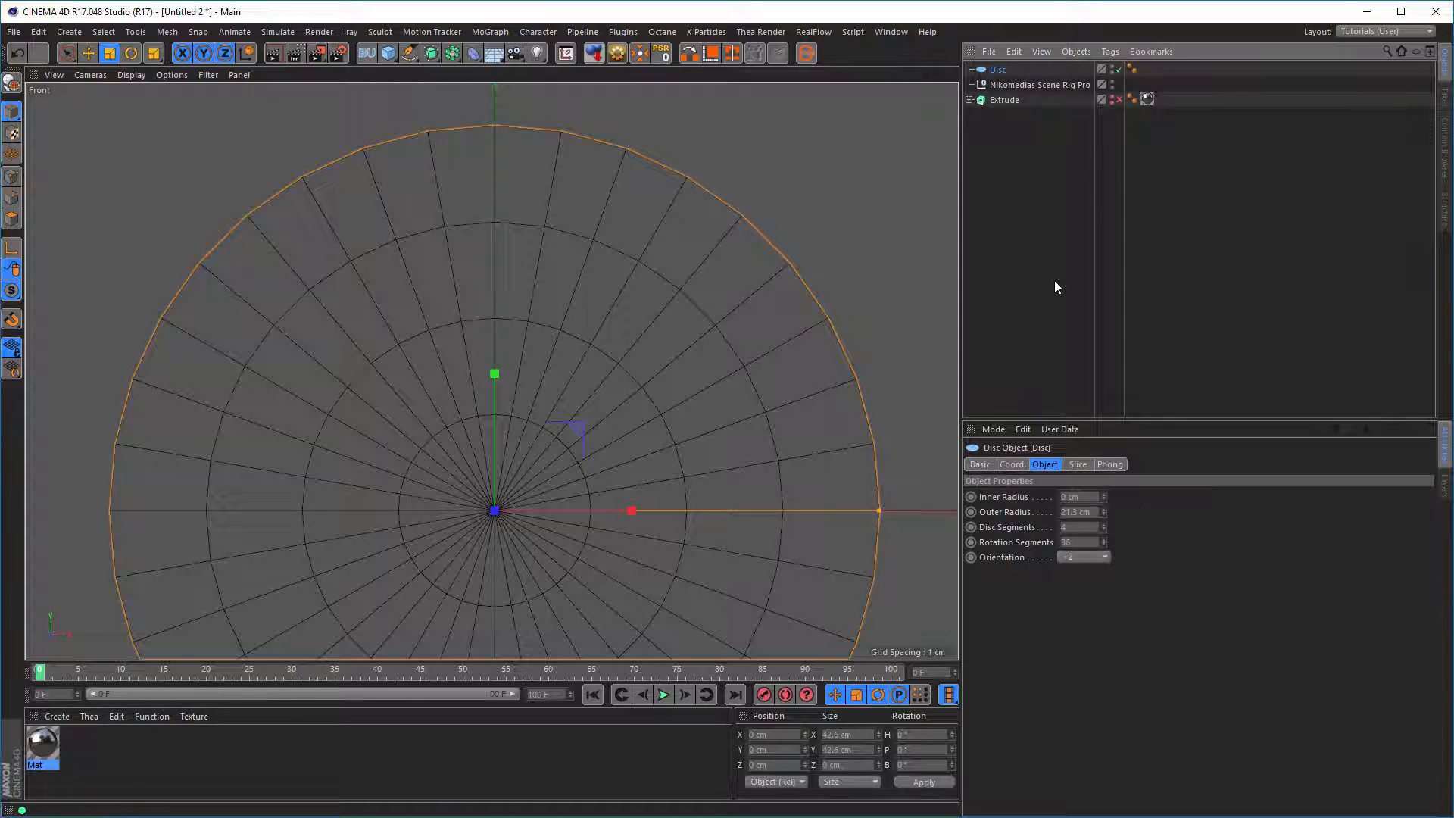
{"action": "left_click", "coordinate": [1089, 512]}
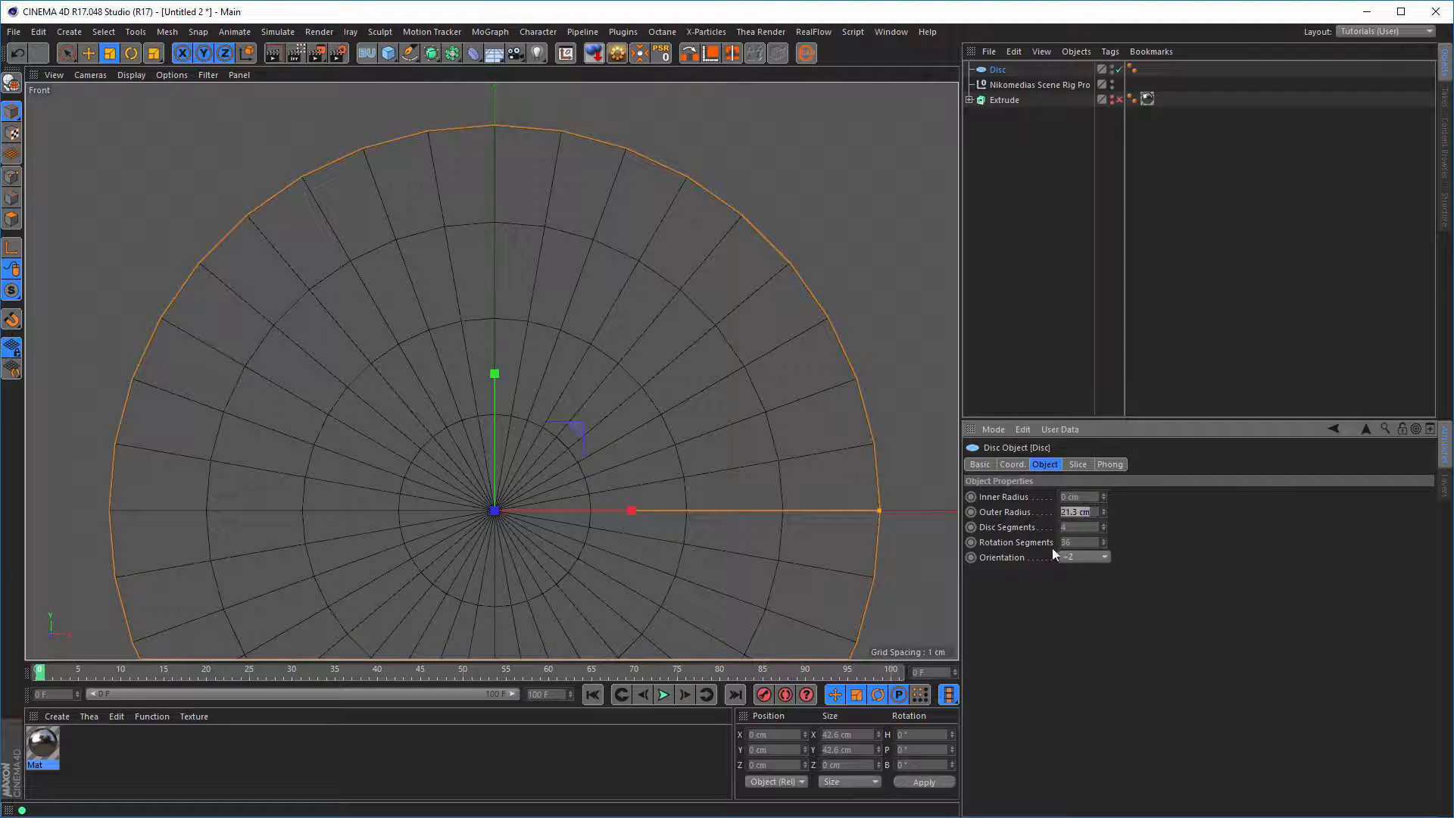
{"action": "type", "text": "20"}
{"action": "key", "text": "Return"}
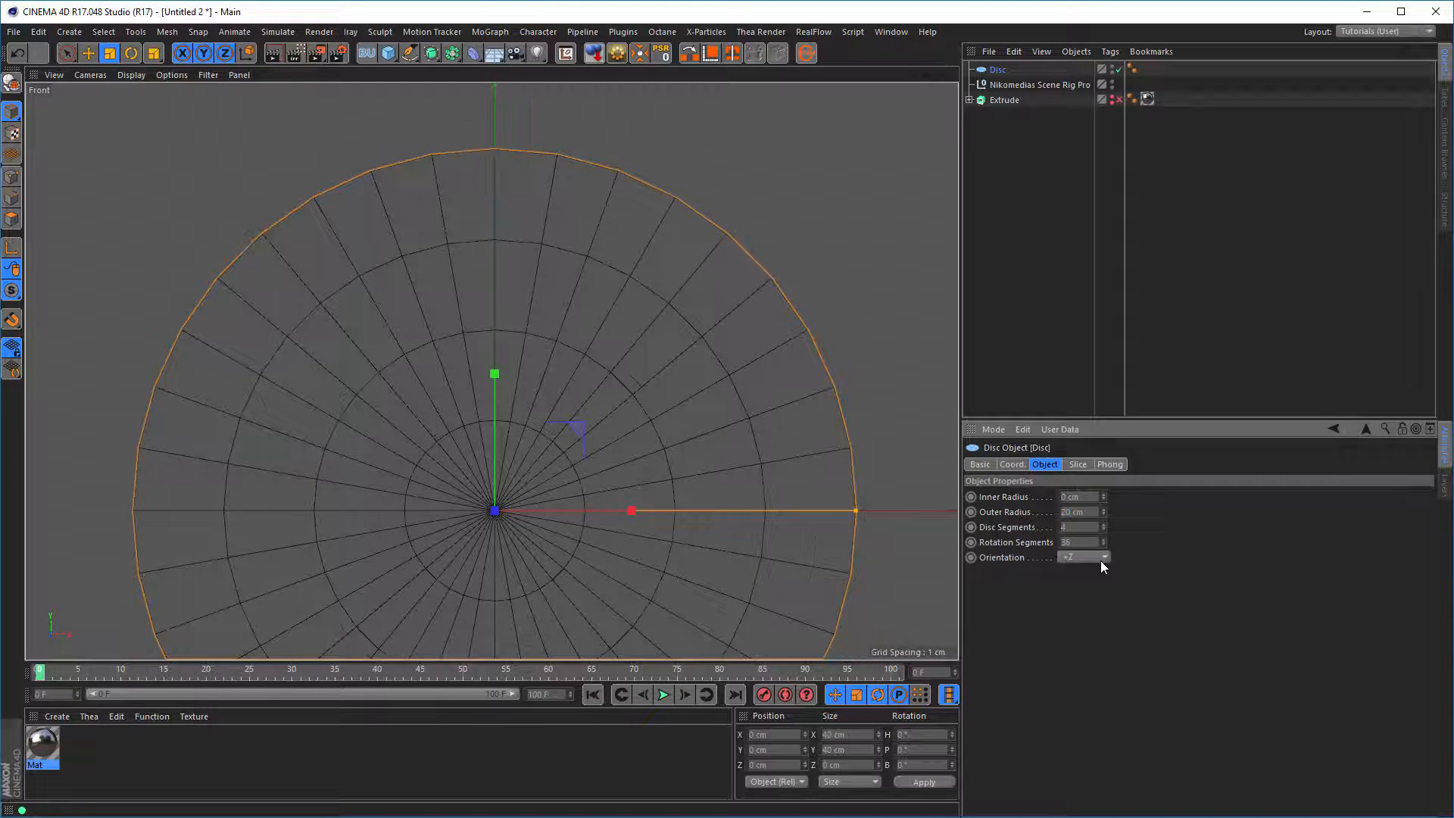
{"action": "left_click_drag", "start_coordinate": [1103, 545], "coordinate": [1103, 524]}
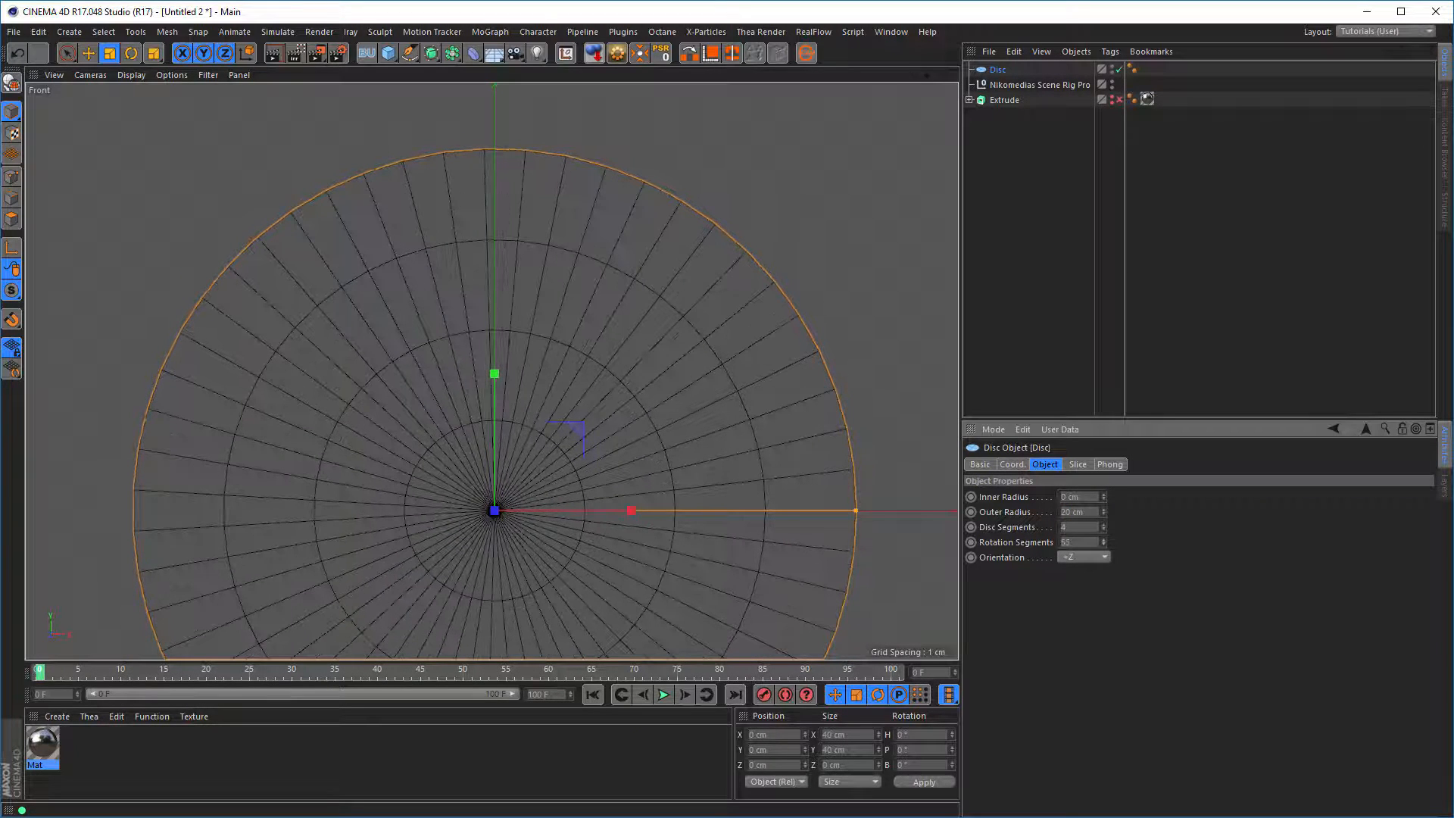
{"action": "left_click", "coordinate": [1103, 540]}
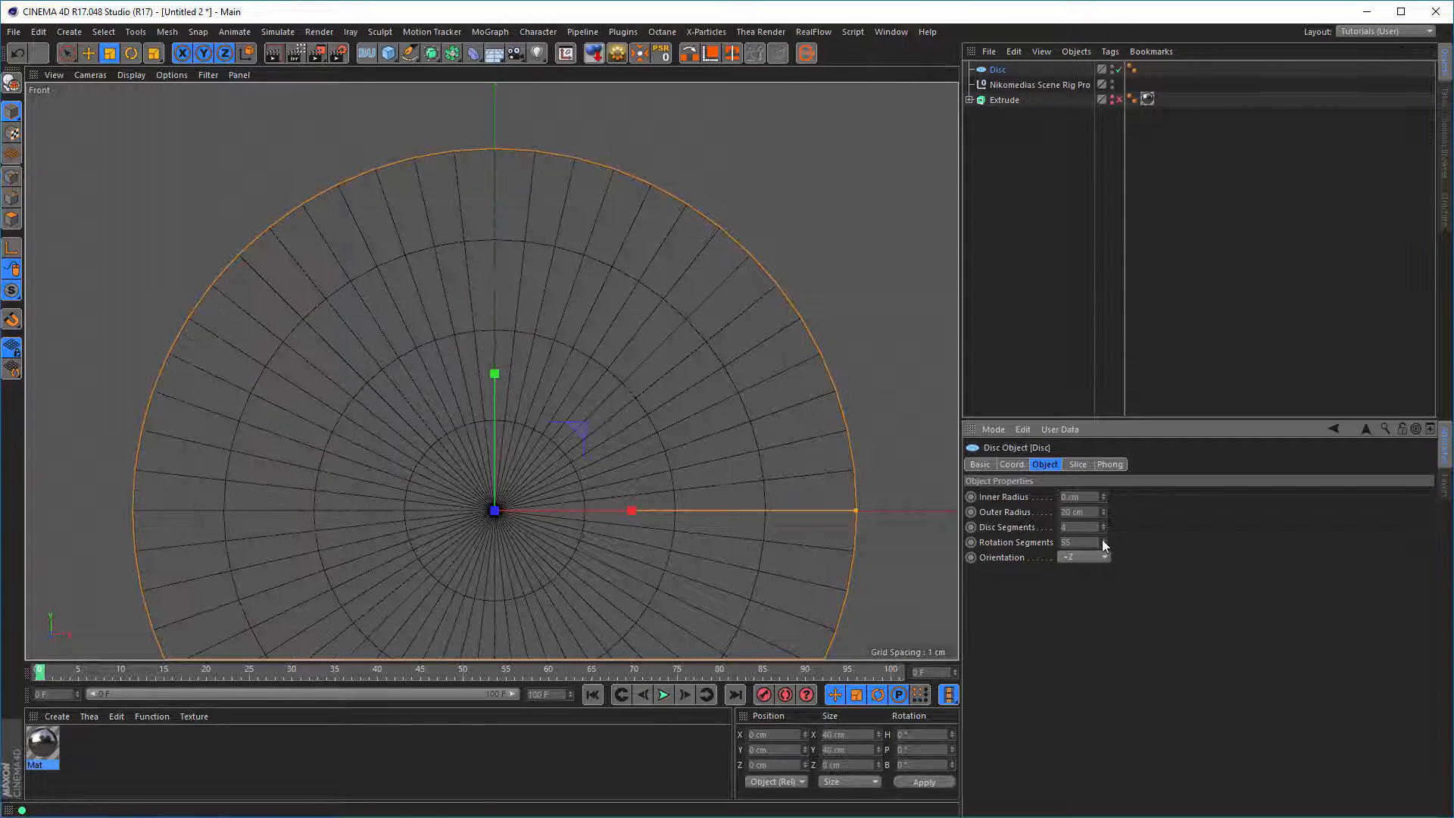
Scale the disc down uniformly to an outer radius of about 18.58 cm.
{"action": "left_click_drag", "start_coordinate": [493, 220], "coordinate": [499, 297]}
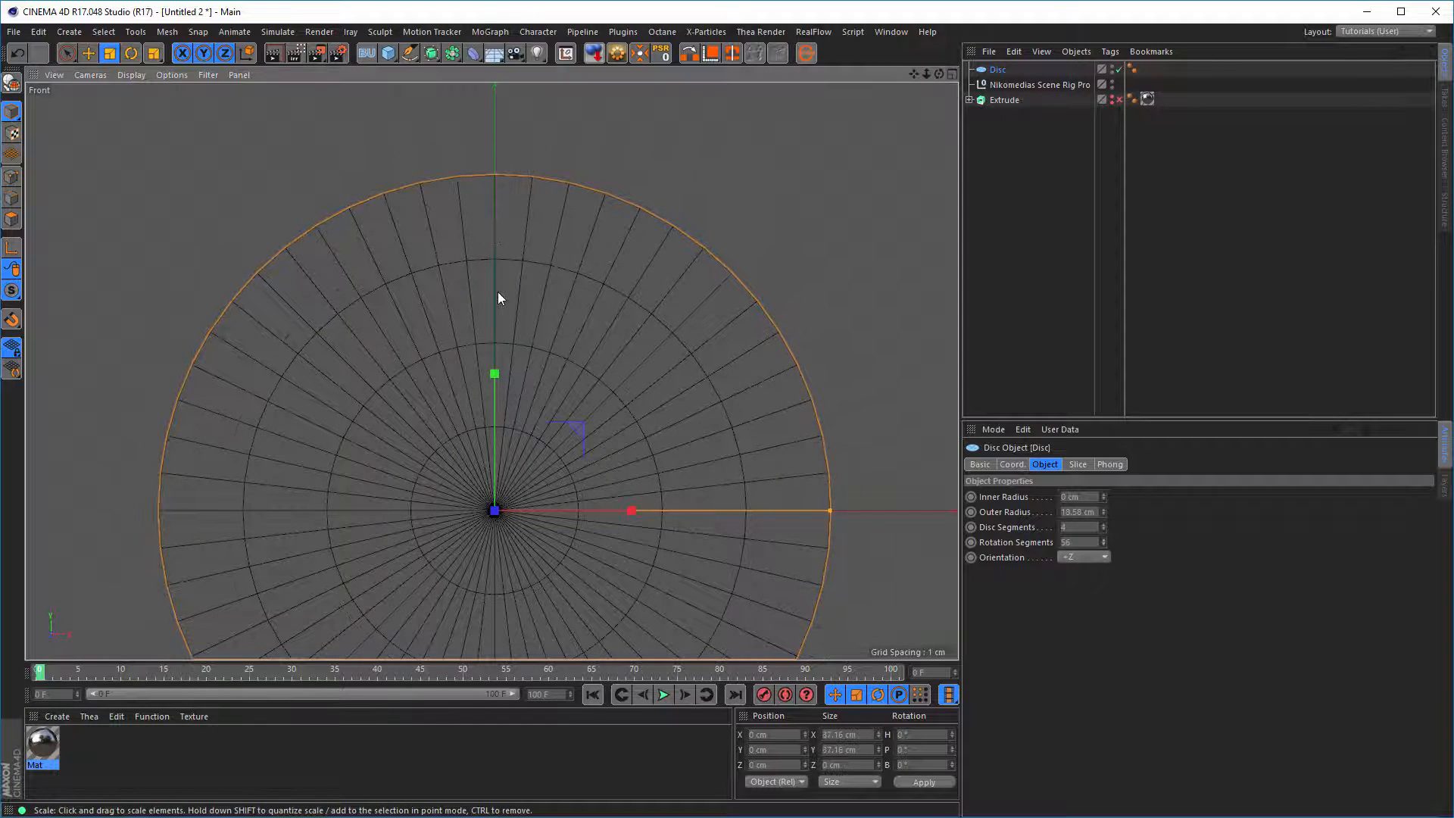
{"action": "middle_click_drag", "start_coordinate": [524, 328], "coordinate": [527, 275], "text": "alt"}
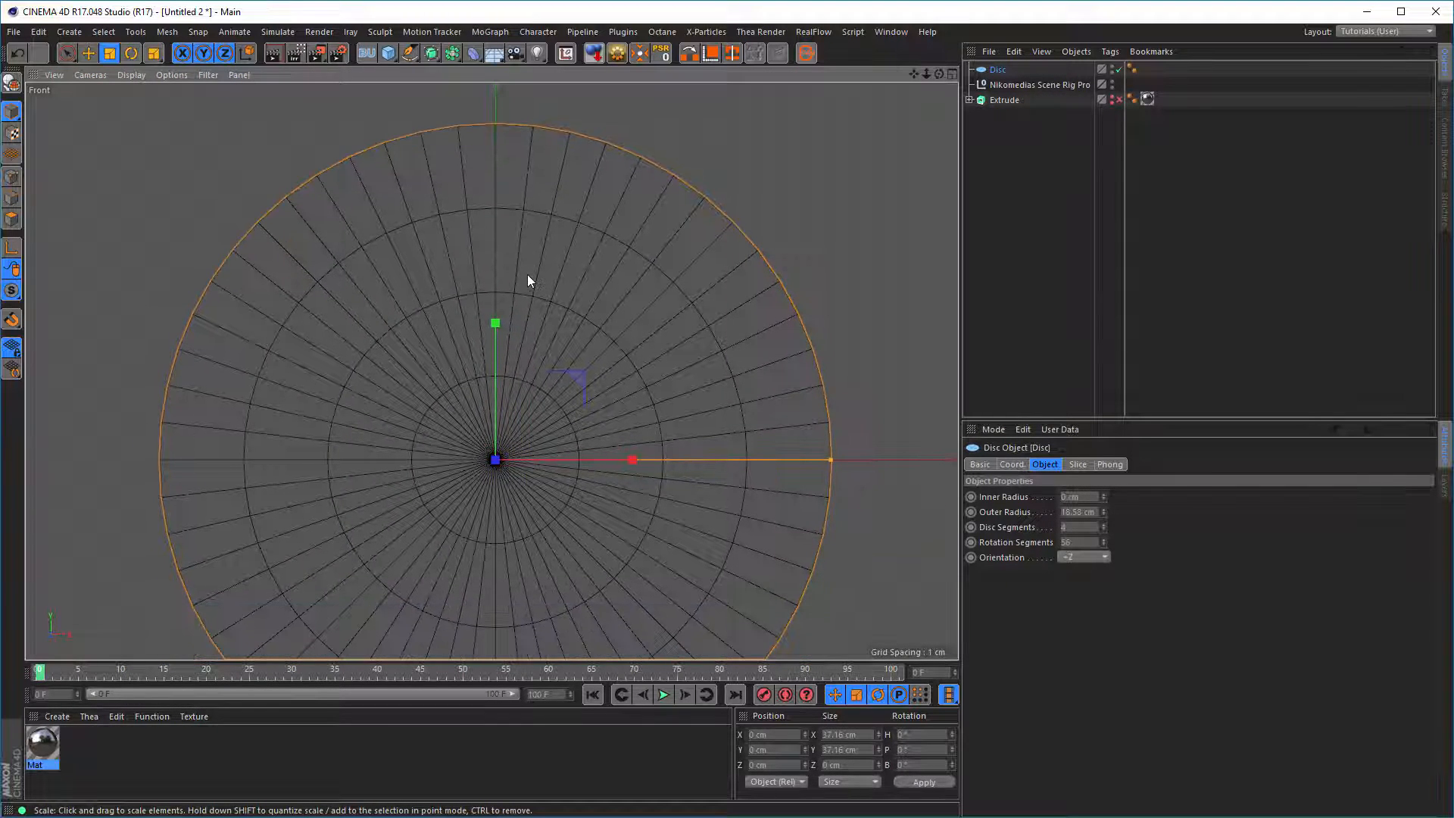
{"action": "right_click_drag", "start_coordinate": [533, 274], "coordinate": [565, 265], "text": "alt"}
{"action": "middle_click_drag", "start_coordinate": [568, 281], "coordinate": [575, 344], "text": "alt"}
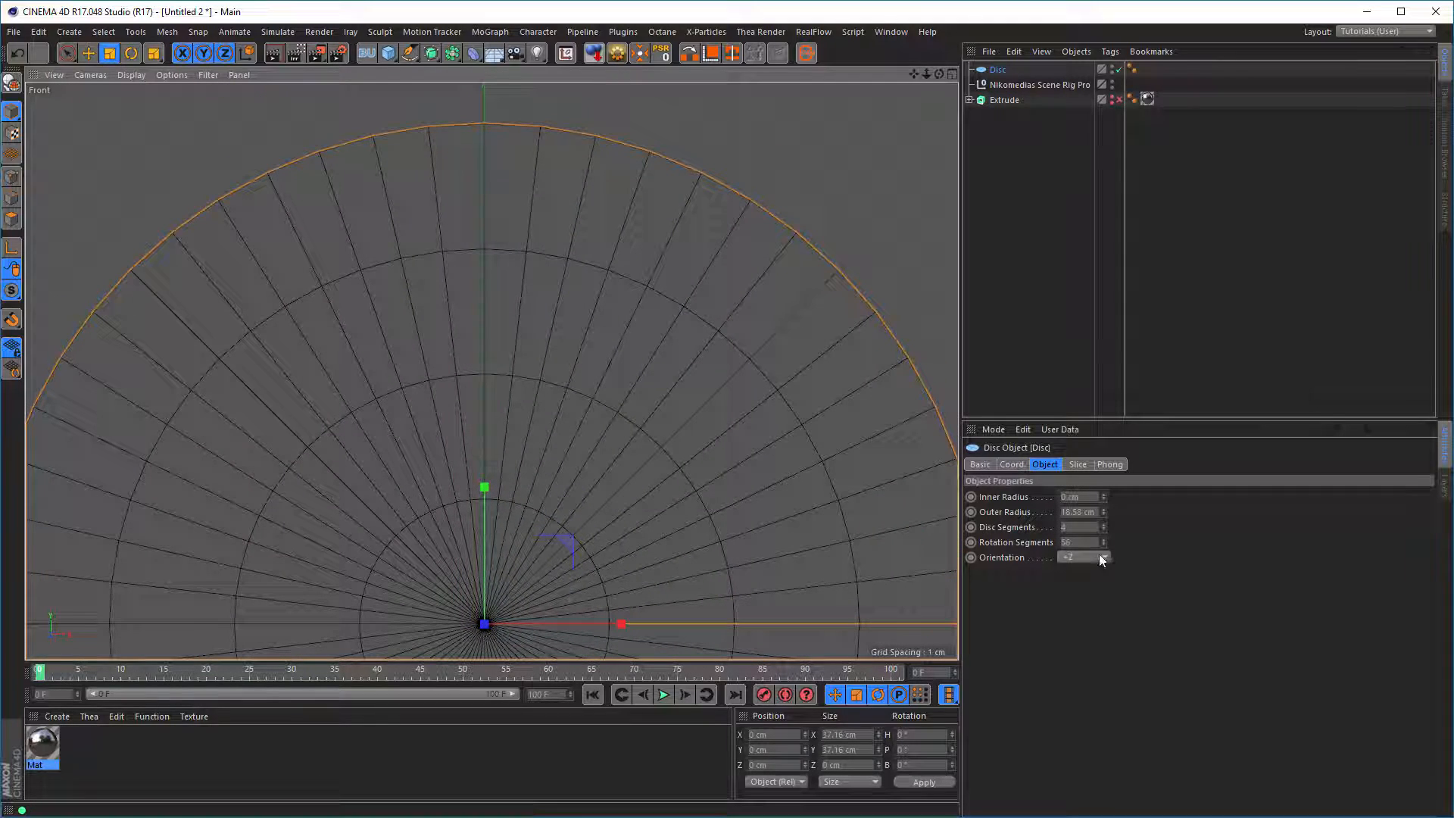
Increase the disc's number of disc segments to 10.
{"action": "left_click", "coordinate": [1102, 524]}
{"action": "left_click", "coordinate": [1103, 524]}
{"action": "left_click", "coordinate": [1103, 524]}
{"action": "left_click", "coordinate": [1103, 524]}
{"action": "left_click", "coordinate": [1102, 525]}
{"action": "left_click", "coordinate": [1102, 524]}
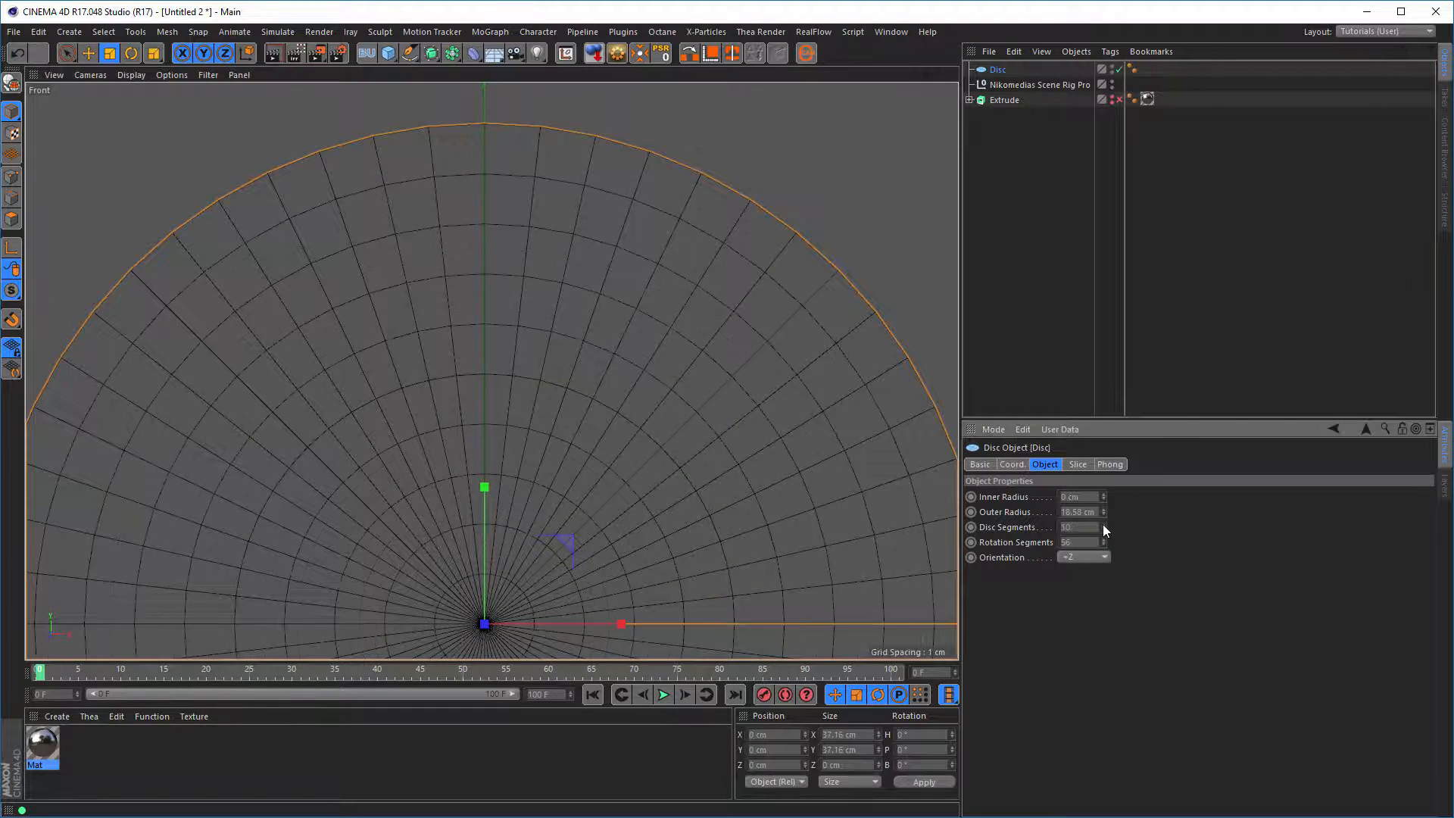
Increase the disc's number of disc segments to 12.
{"action": "left_click", "coordinate": [1103, 525]}
{"action": "left_click", "coordinate": [1102, 524]}
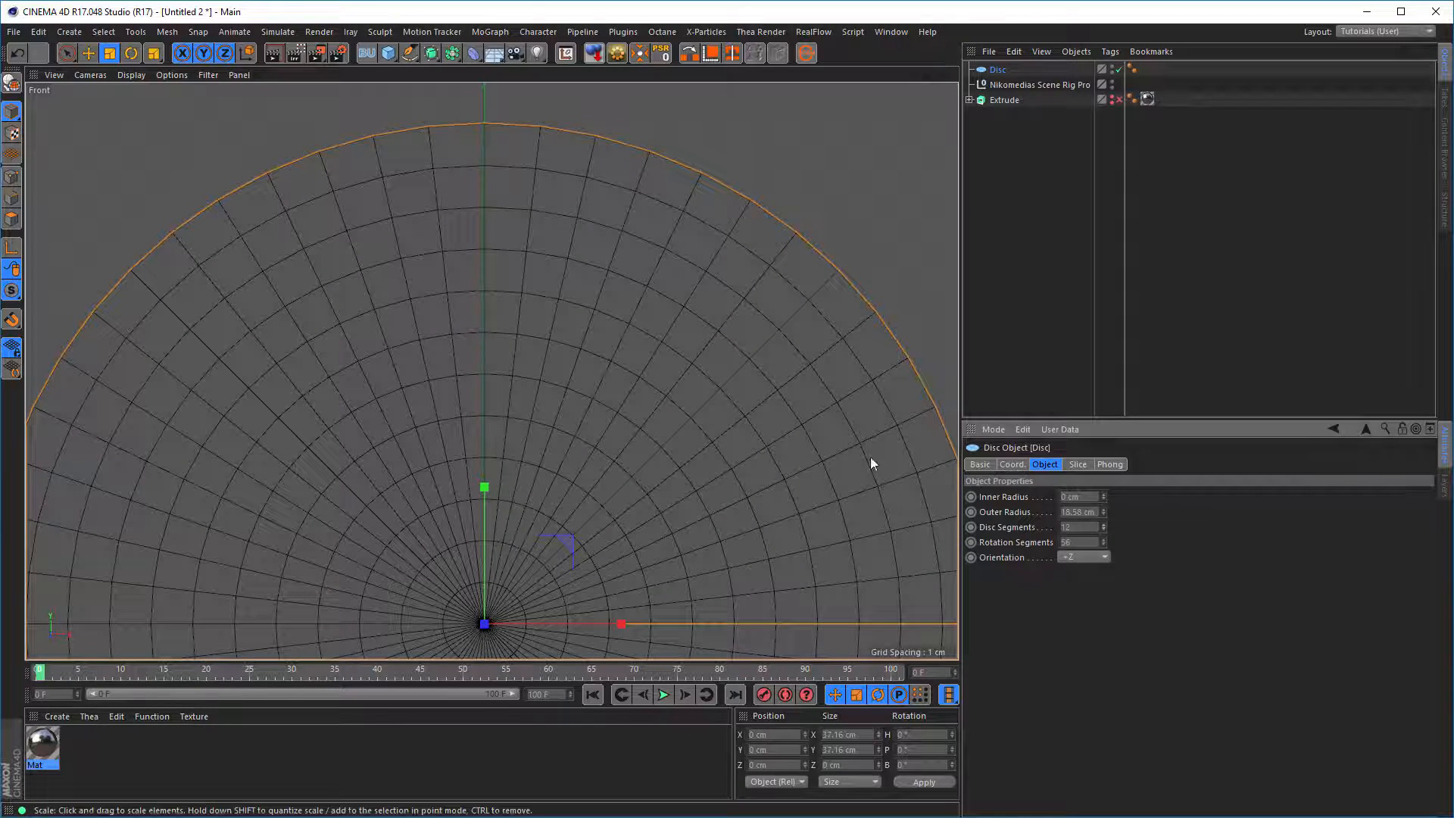
{"action": "scroll", "coordinate": [597, 339], "scroll_direction": "down", "scroll_amount": 2}
{"action": "middle_click_drag", "start_coordinate": [568, 338], "coordinate": [568, 305]}
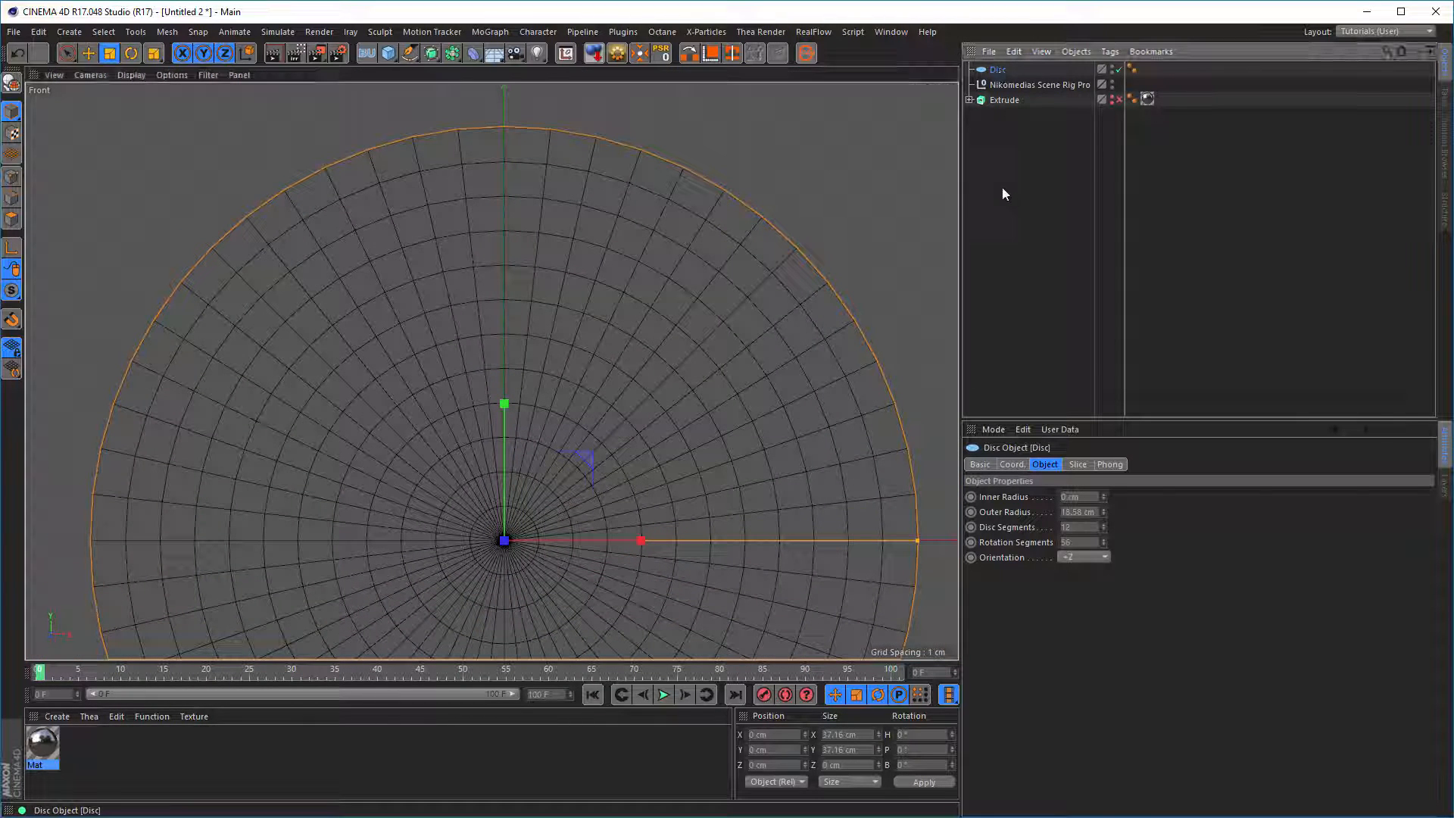
Move the disc below the Extrude object in the hierarchy, make it editable and switch to point editing.
{"action": "left_click_drag", "start_coordinate": [997, 69], "coordinate": [1001, 101]}
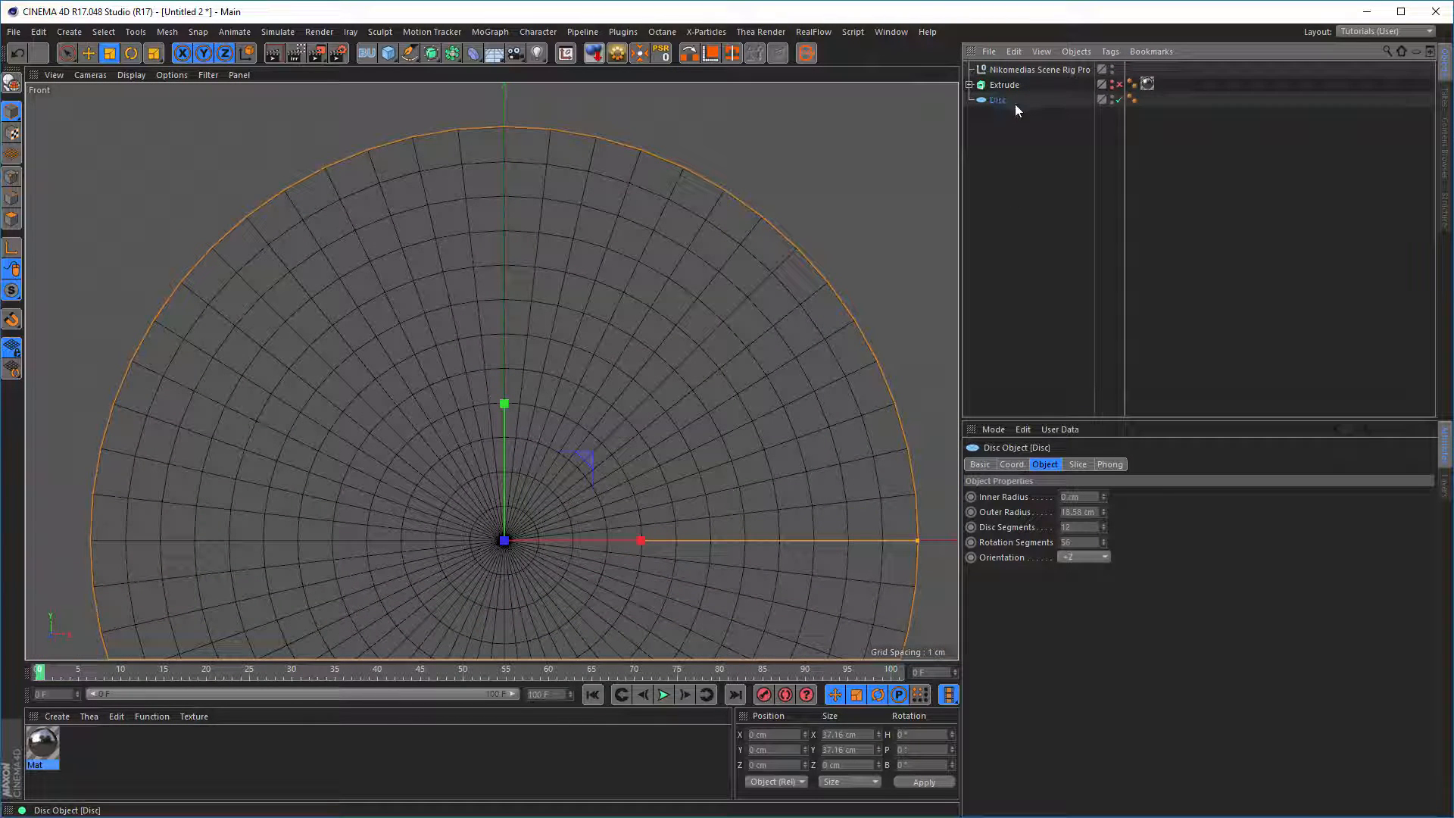
{"action": "key", "text": "c"}
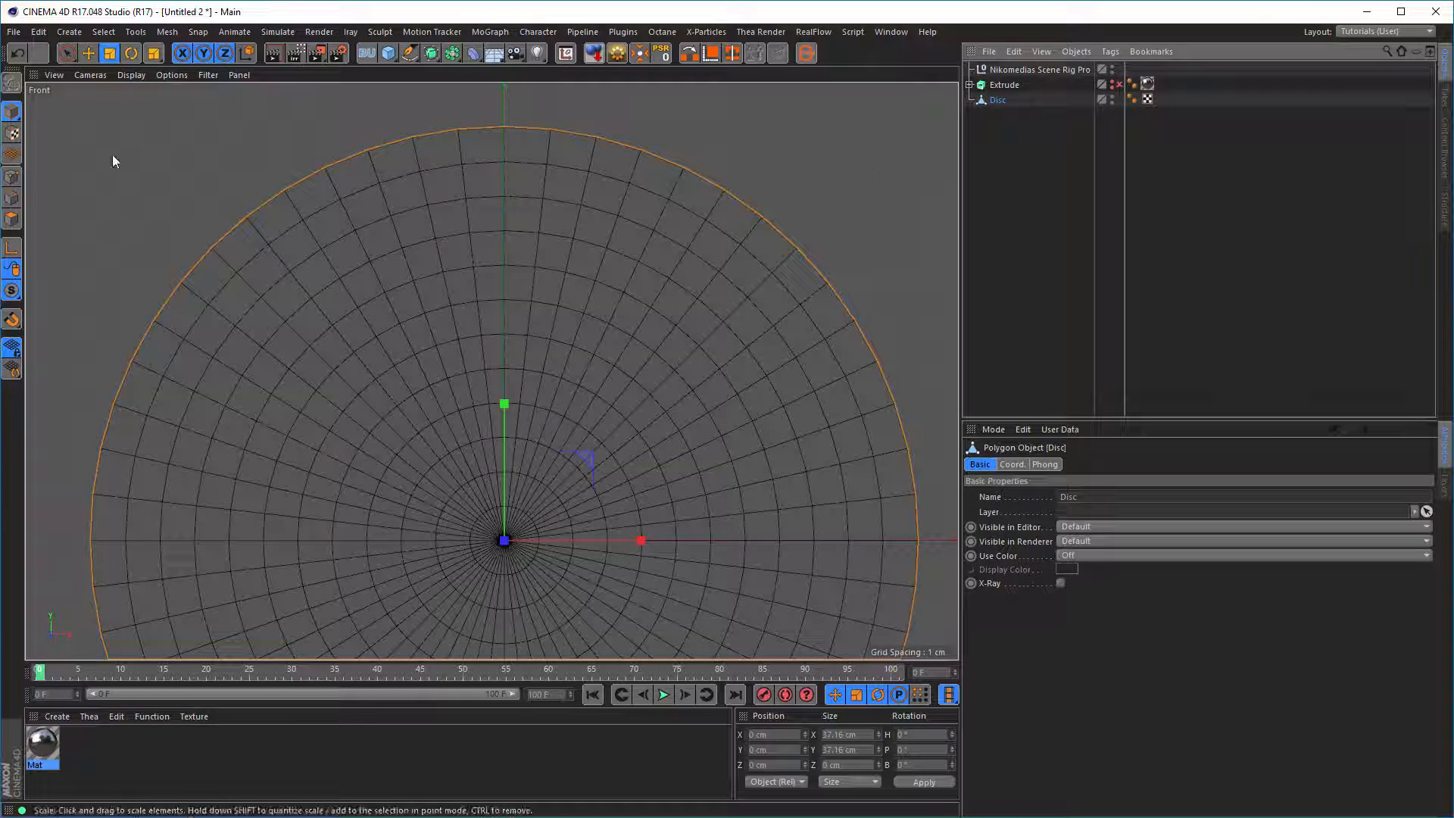
{"action": "left_click", "coordinate": [11, 176]}
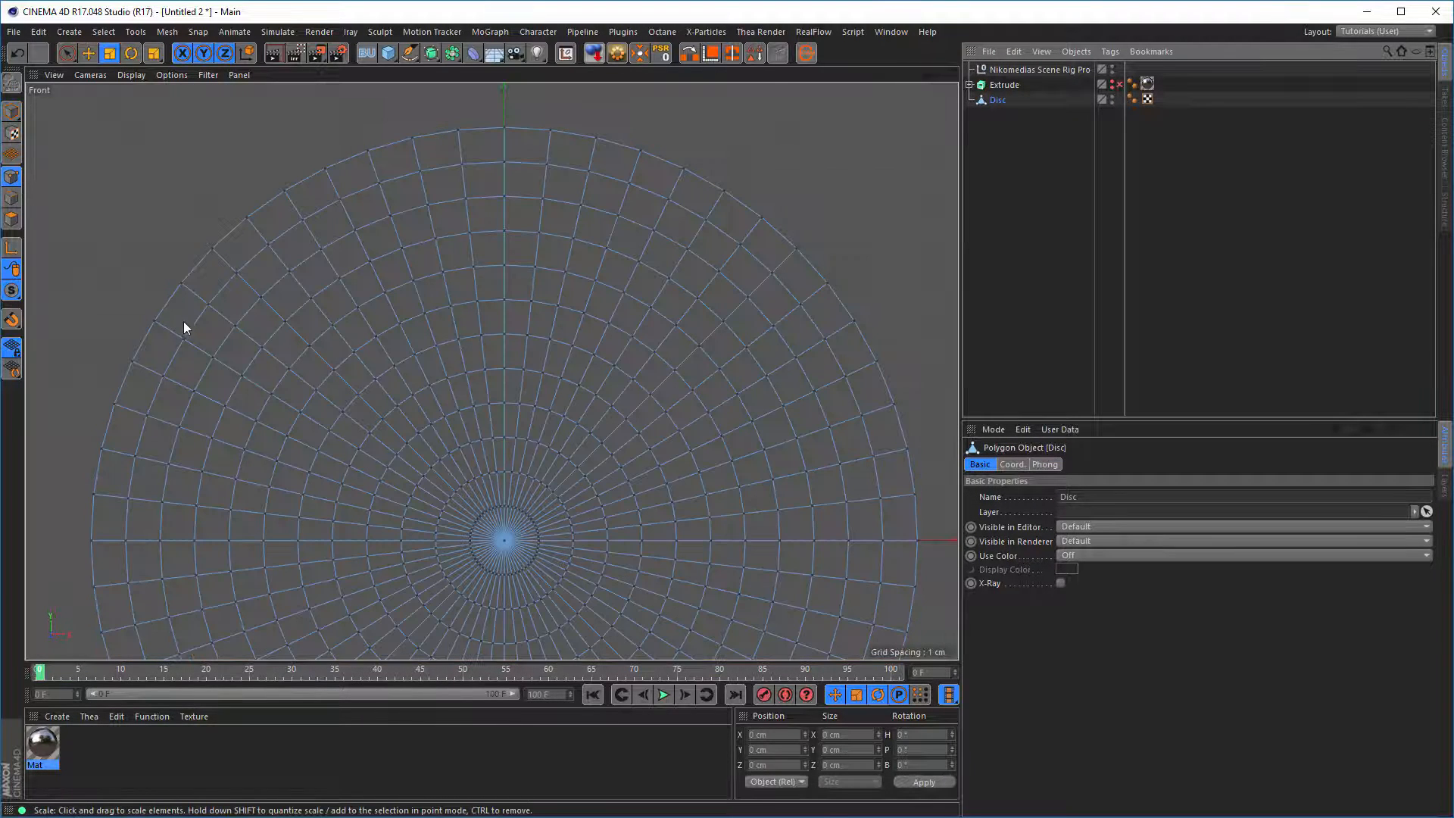
{"action": "key", "text": "9"}
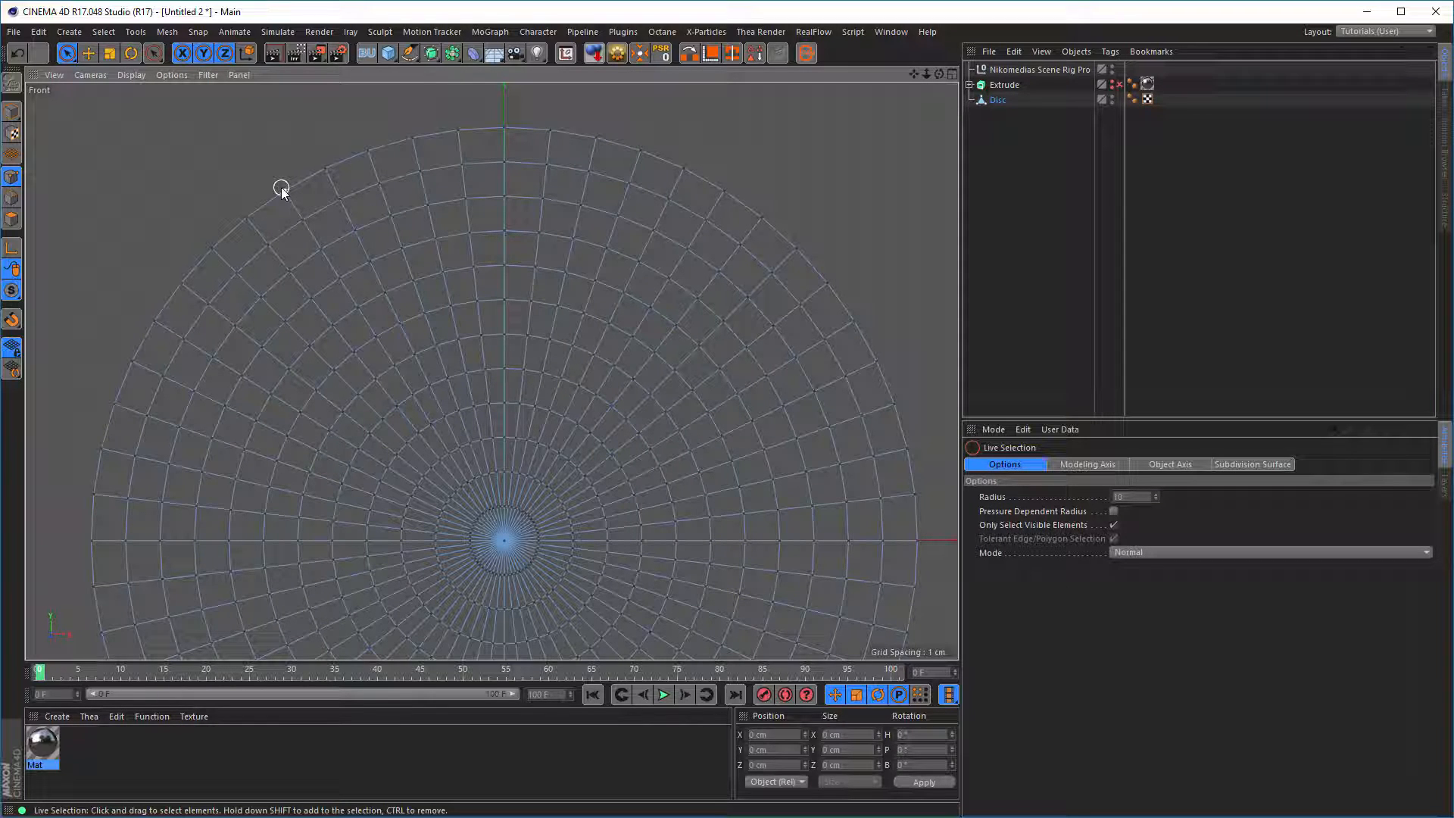
{"action": "left_click_drag", "start_coordinate": [281, 191], "coordinate": [506, 548]}
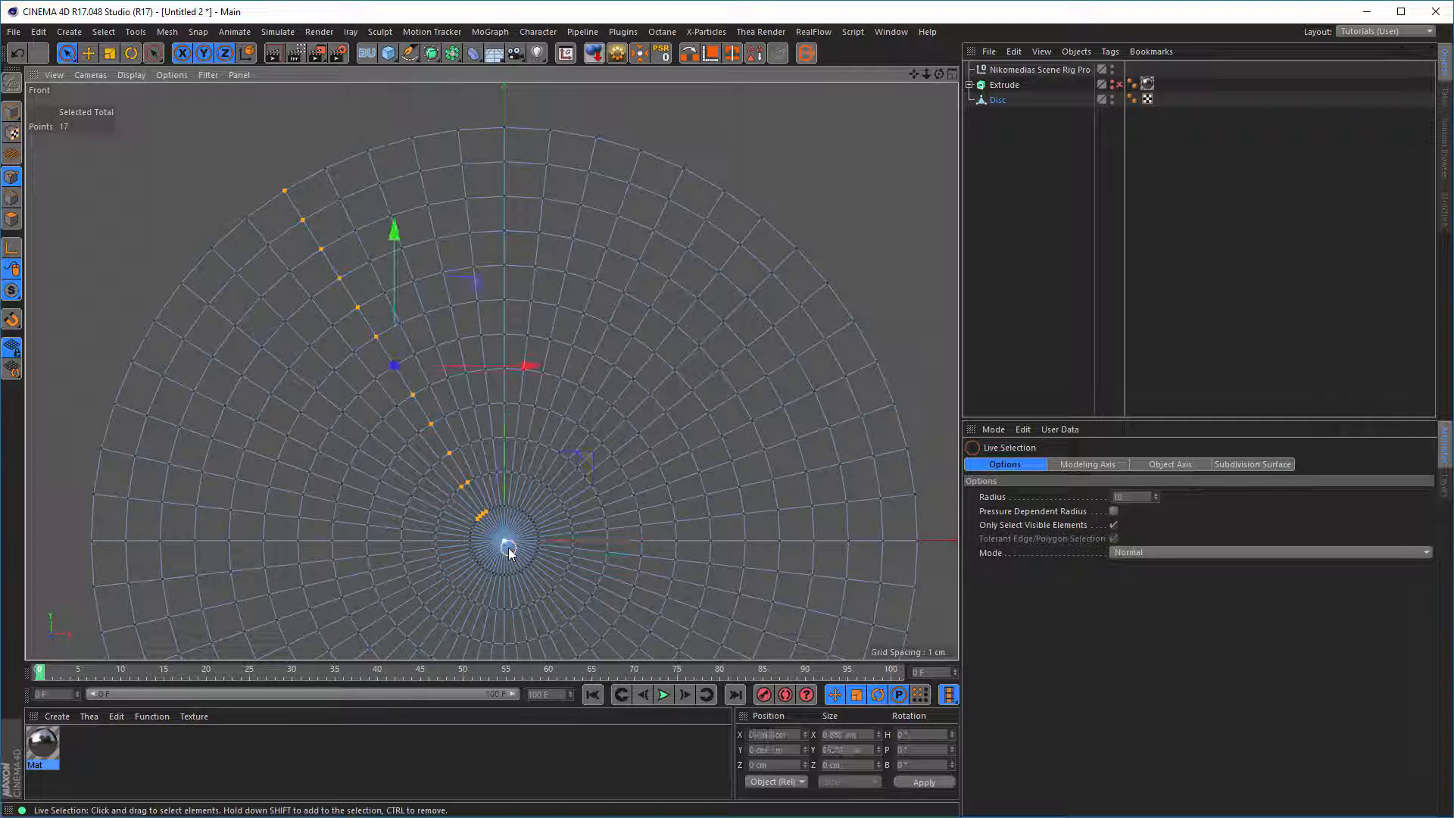
{"action": "left_click", "coordinate": [831, 211]}
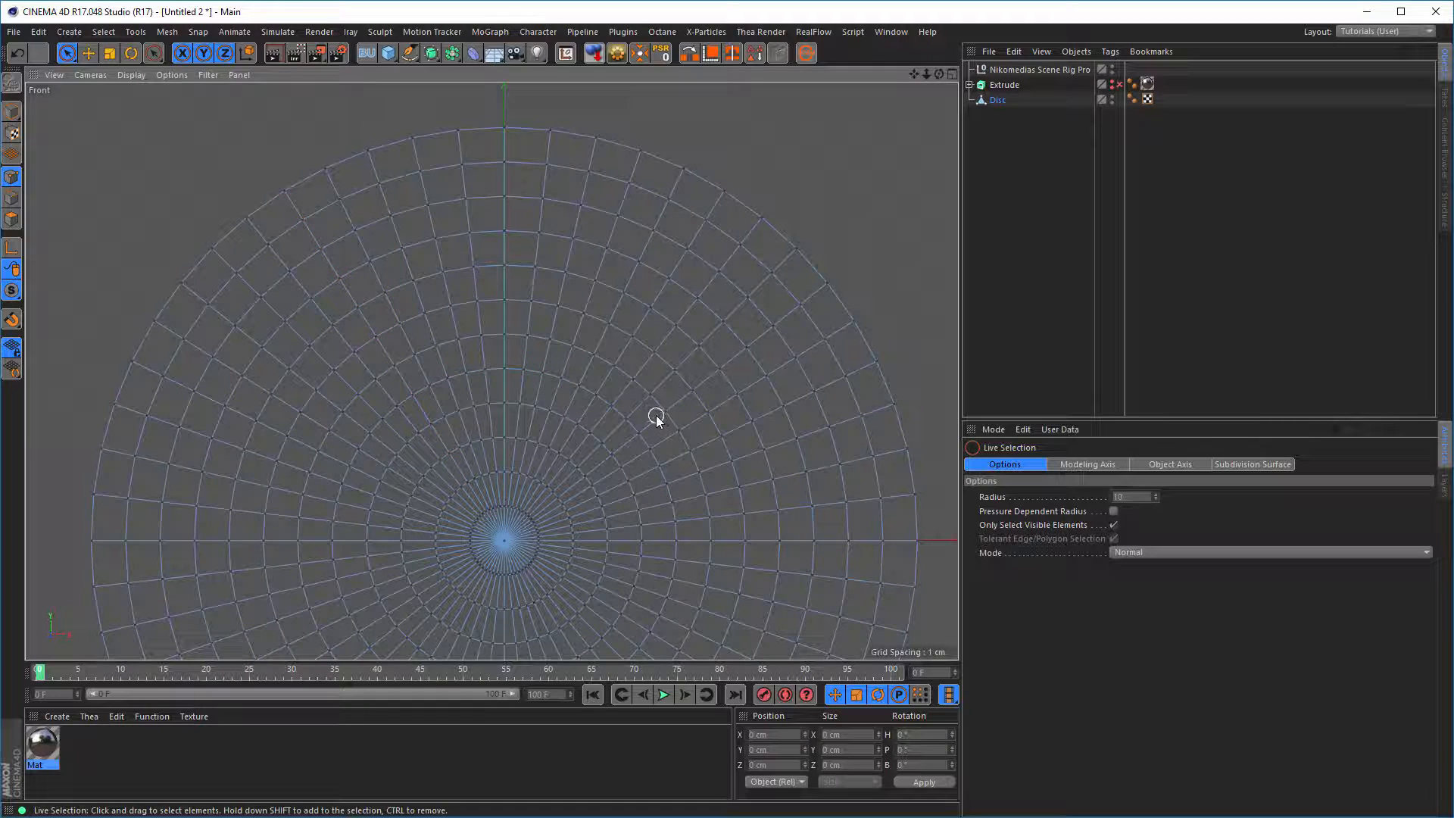
Delete the disc's centre point and its three innermost point loops.
{"action": "key", "text": "u"}
{"action": "key", "text": "l"}
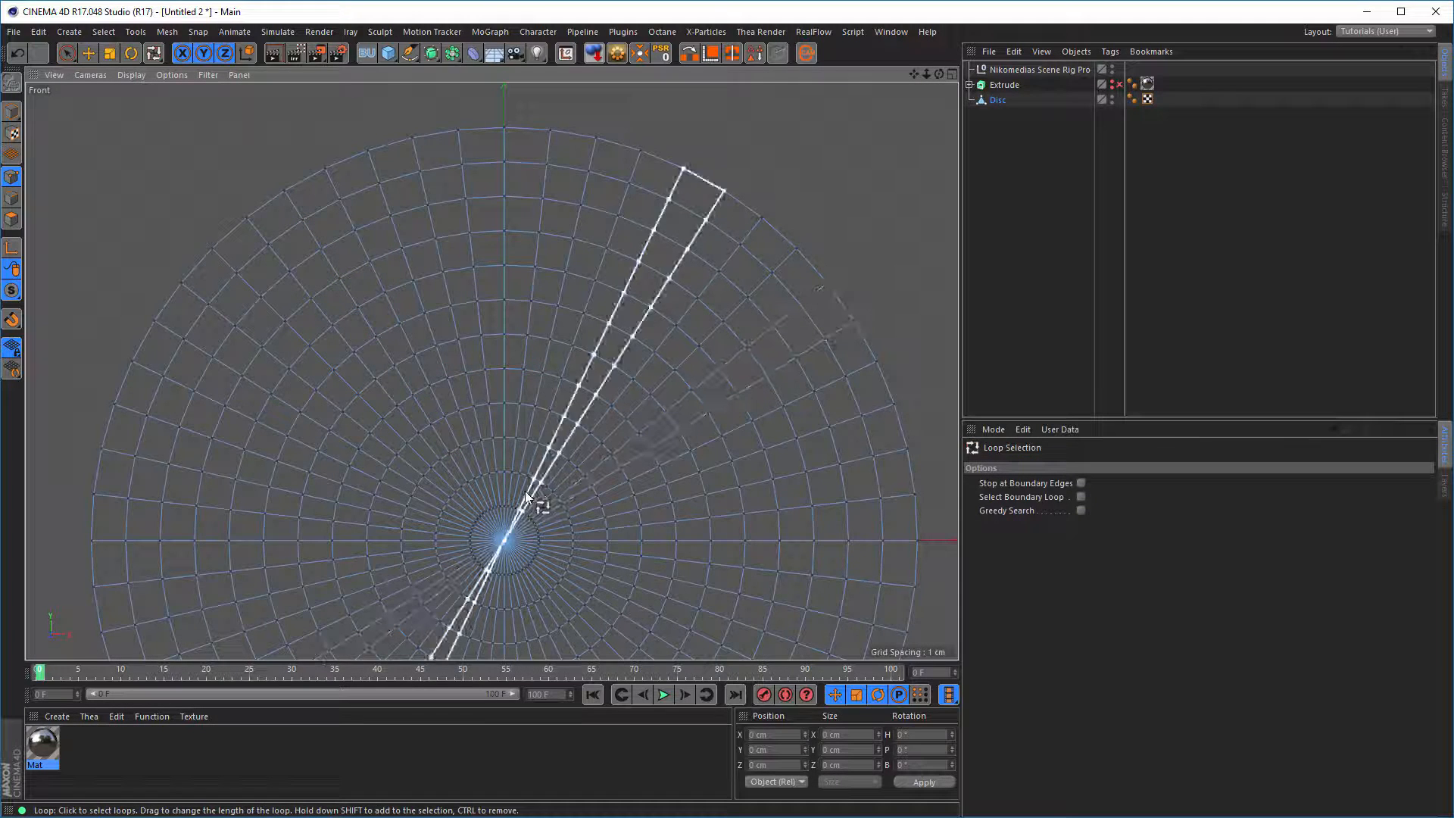
{"action": "left_click", "coordinate": [554, 448]}
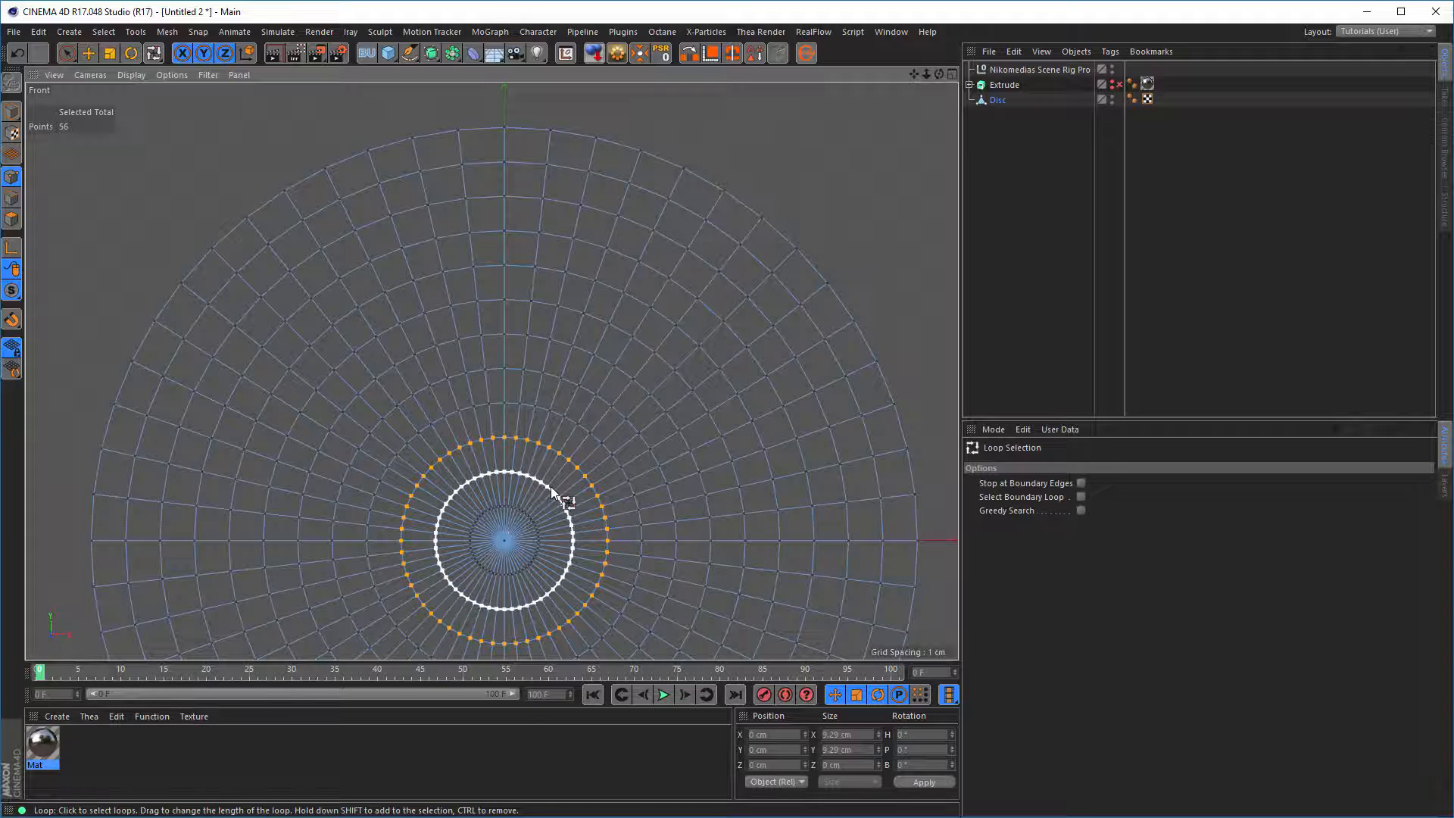
{"action": "left_click", "coordinate": [551, 486], "text": "shift"}
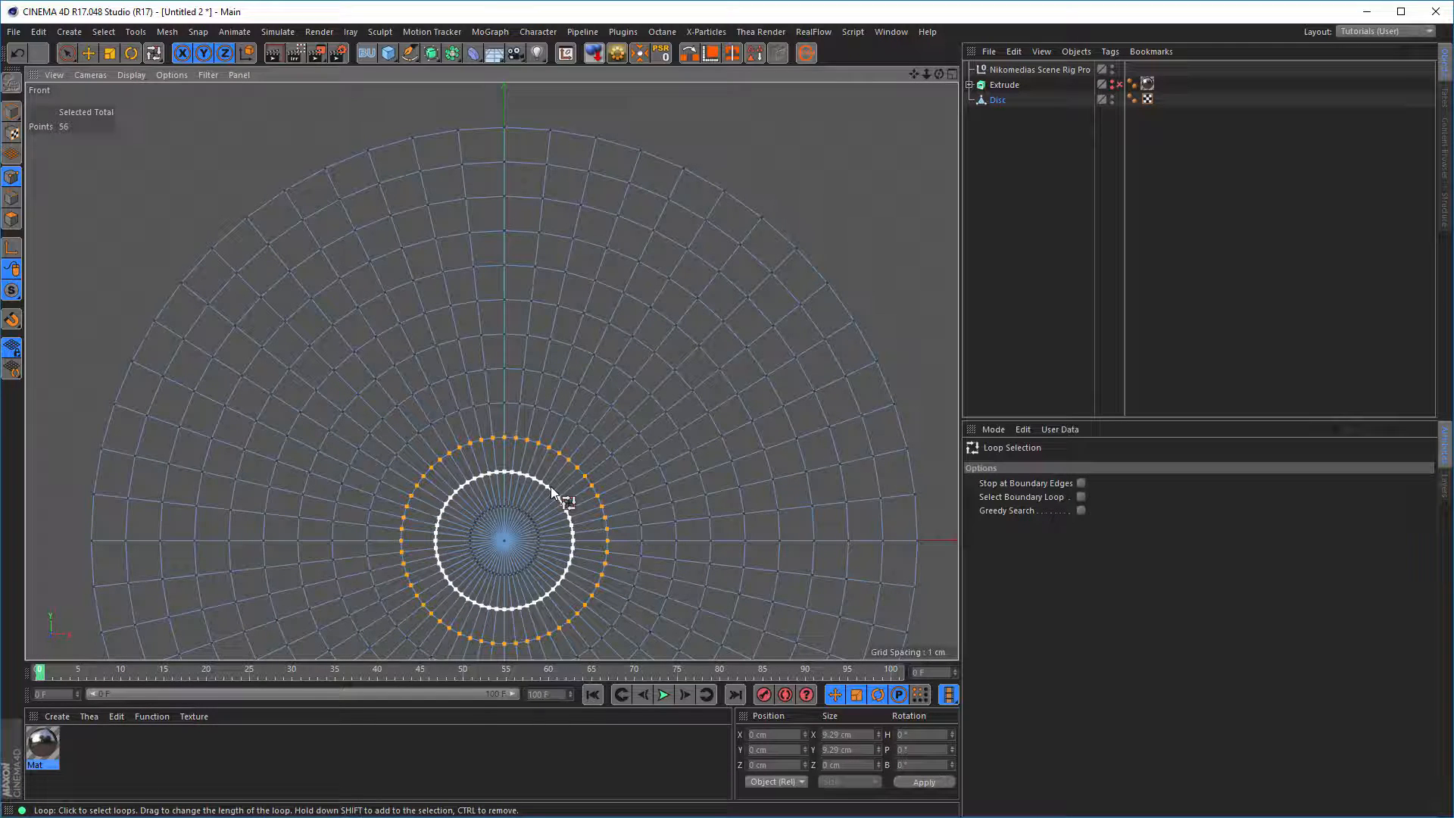
{"action": "left_click", "coordinate": [534, 524], "text": "shift"}
{"action": "key", "text": "space"}
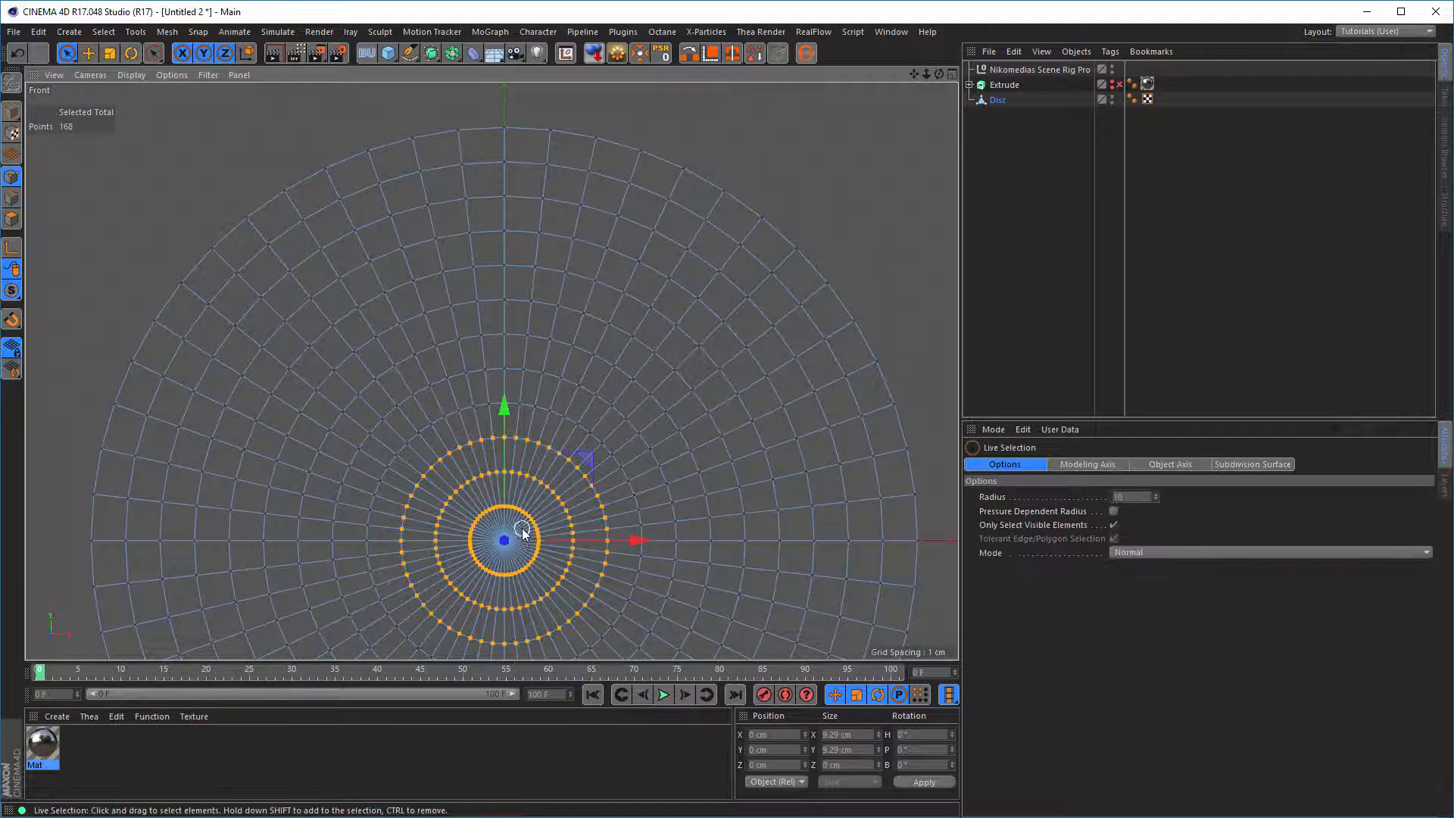
{"action": "left_click", "coordinate": [504, 540], "text": "shift"}
{"action": "key", "text": "Delete"}
Delete the fifth radial row of points on each side of the vertical axis to separate the upper wedge.
{"action": "key", "text": "space"}
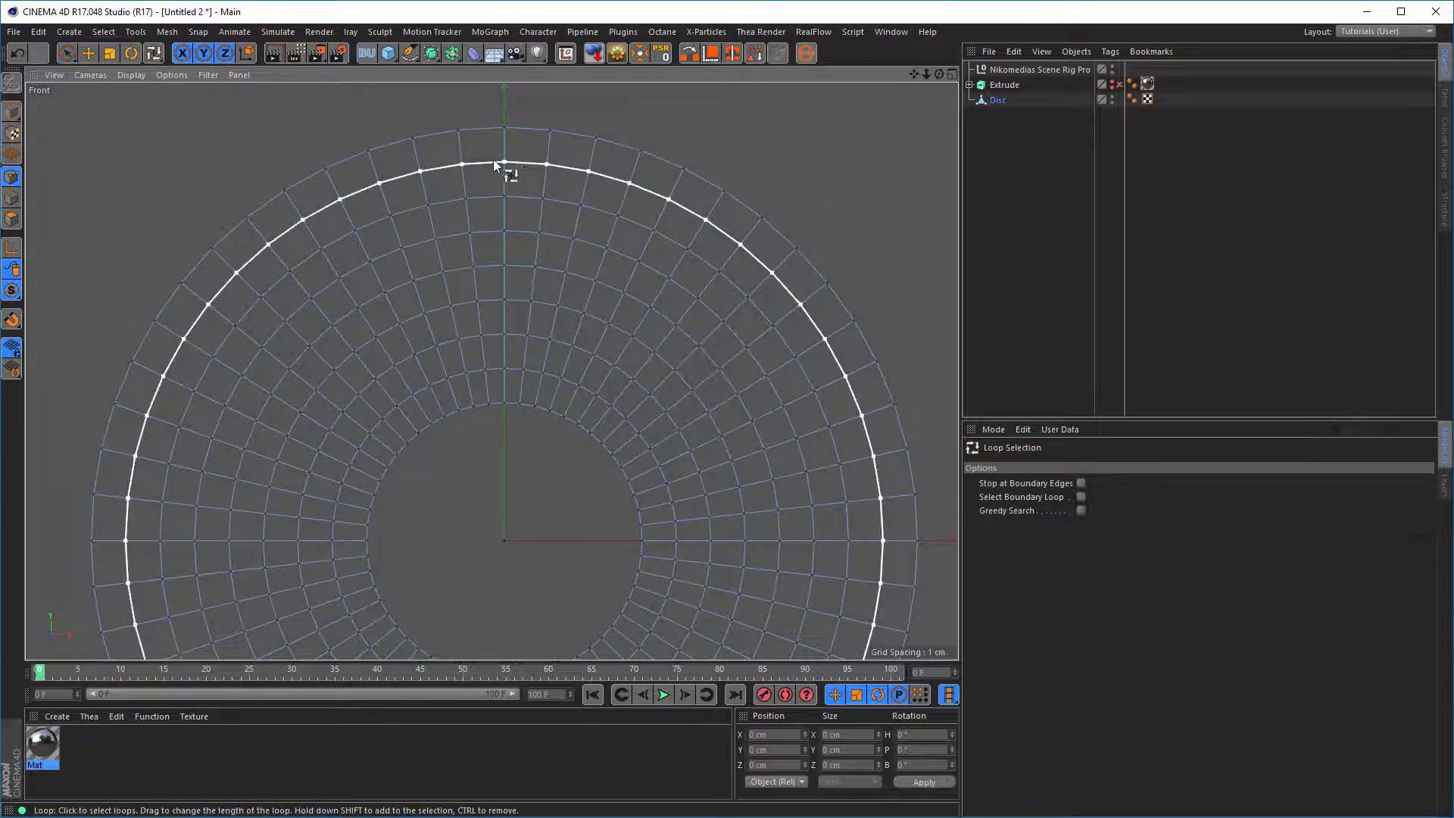
{"action": "left_click", "coordinate": [65, 55]}
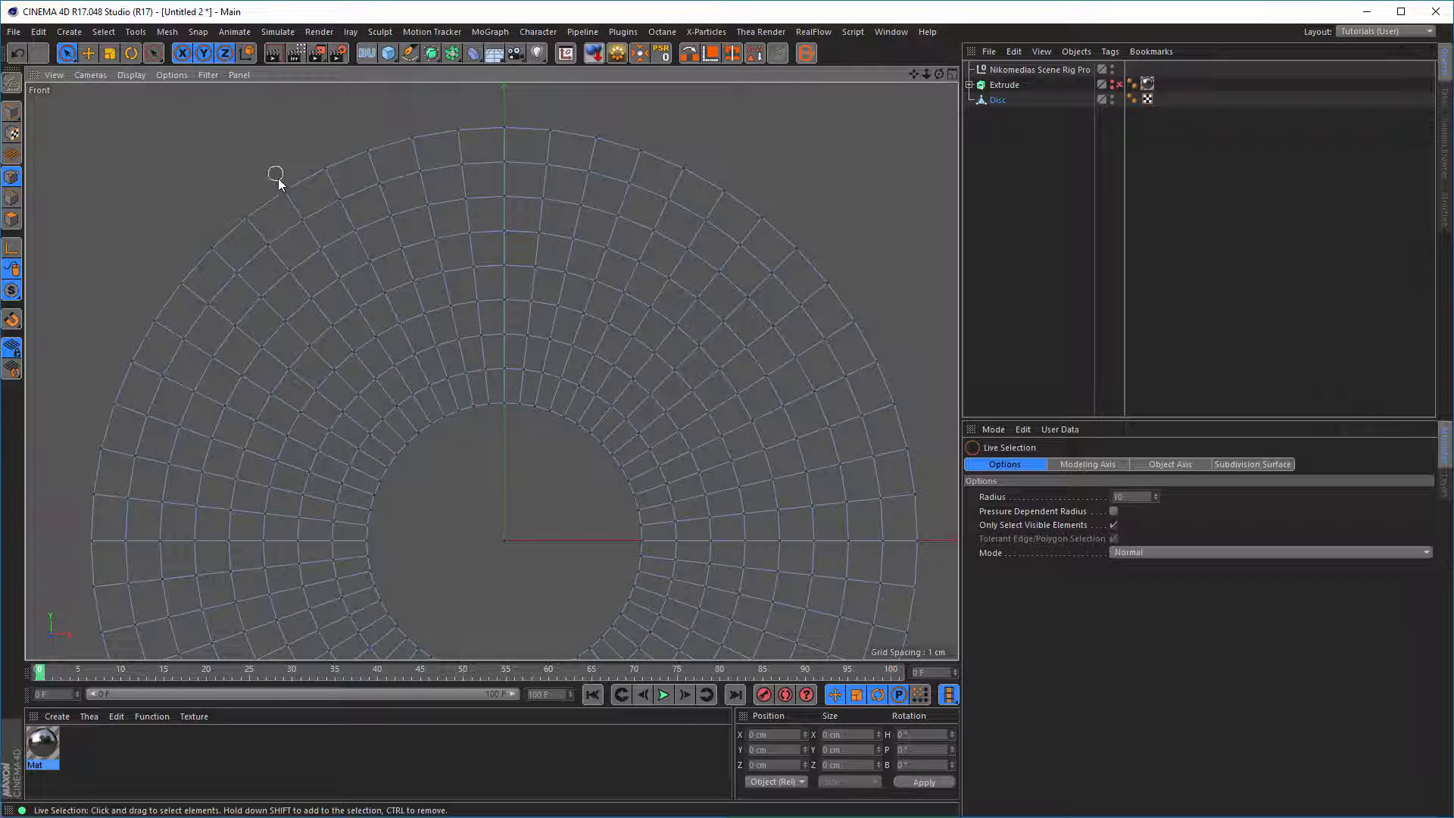
{"action": "left_click_drag", "start_coordinate": [276, 174], "coordinate": [306, 235]}
{"action": "left_click_drag", "start_coordinate": [440, 439], "coordinate": [450, 457]}
{"action": "mouse_move", "coordinate": [763, 185]}
{"action": "left_mouse_down", "text": "shift"}
{"action": "mouse_move", "coordinate": [718, 194]}
{"action": "mouse_move", "coordinate": [574, 428]}
{"action": "left_mouse_up", "text": "shift"}
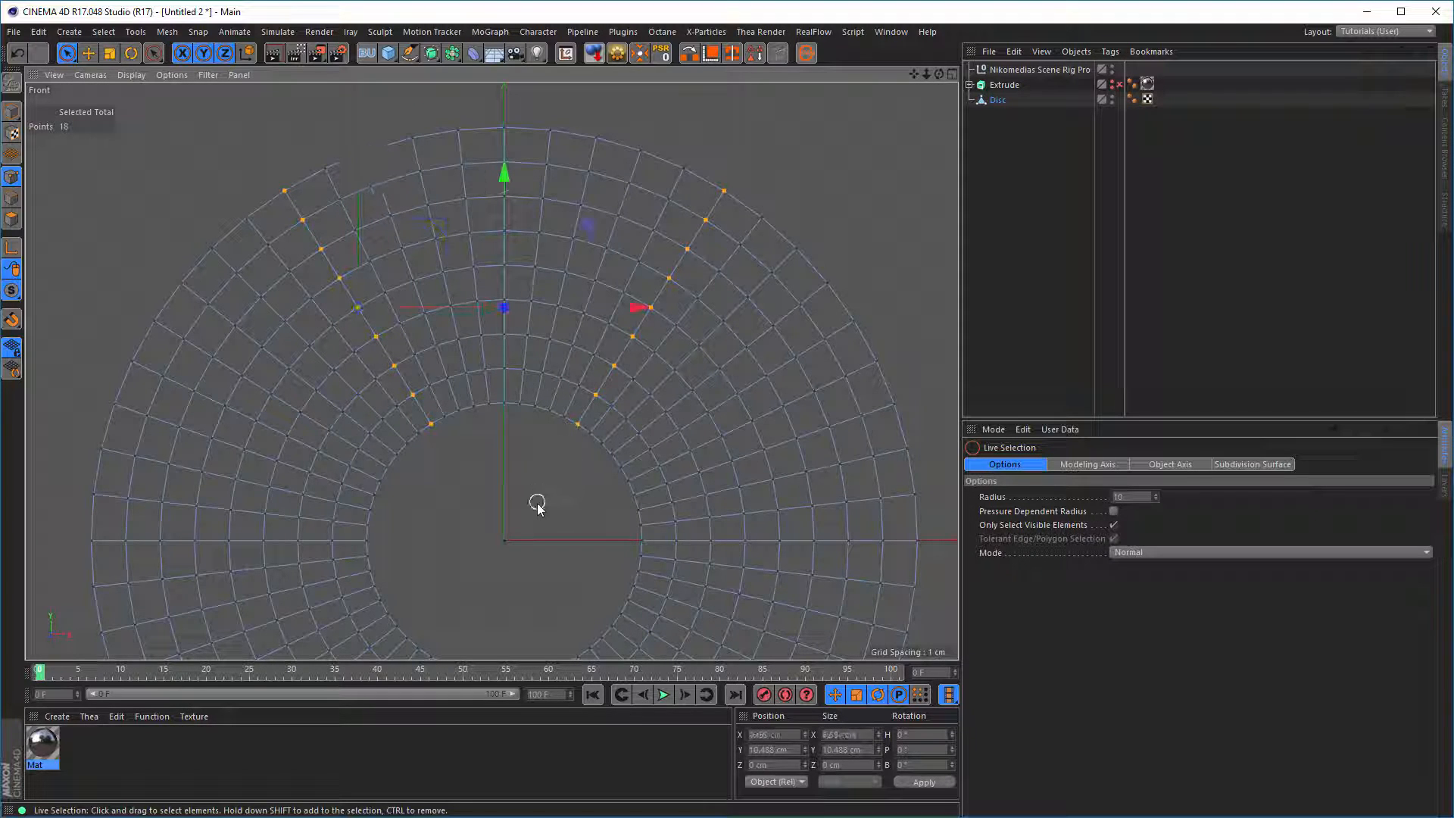
{"action": "key", "text": "Delete"}
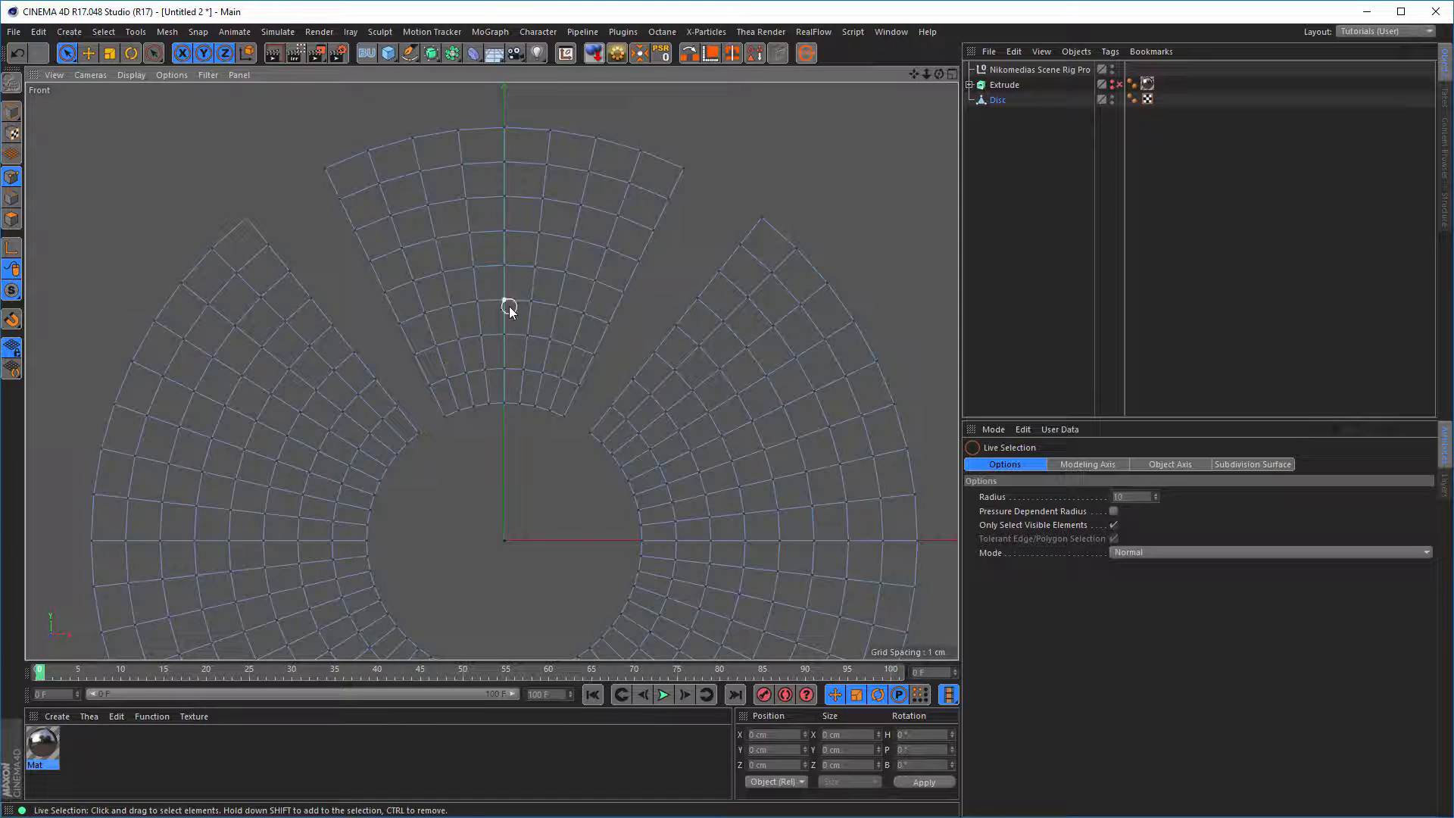
Fill-select all disc polygons outside the separated upper wedge and delete them.
{"action": "left_click", "coordinate": [12, 220]}
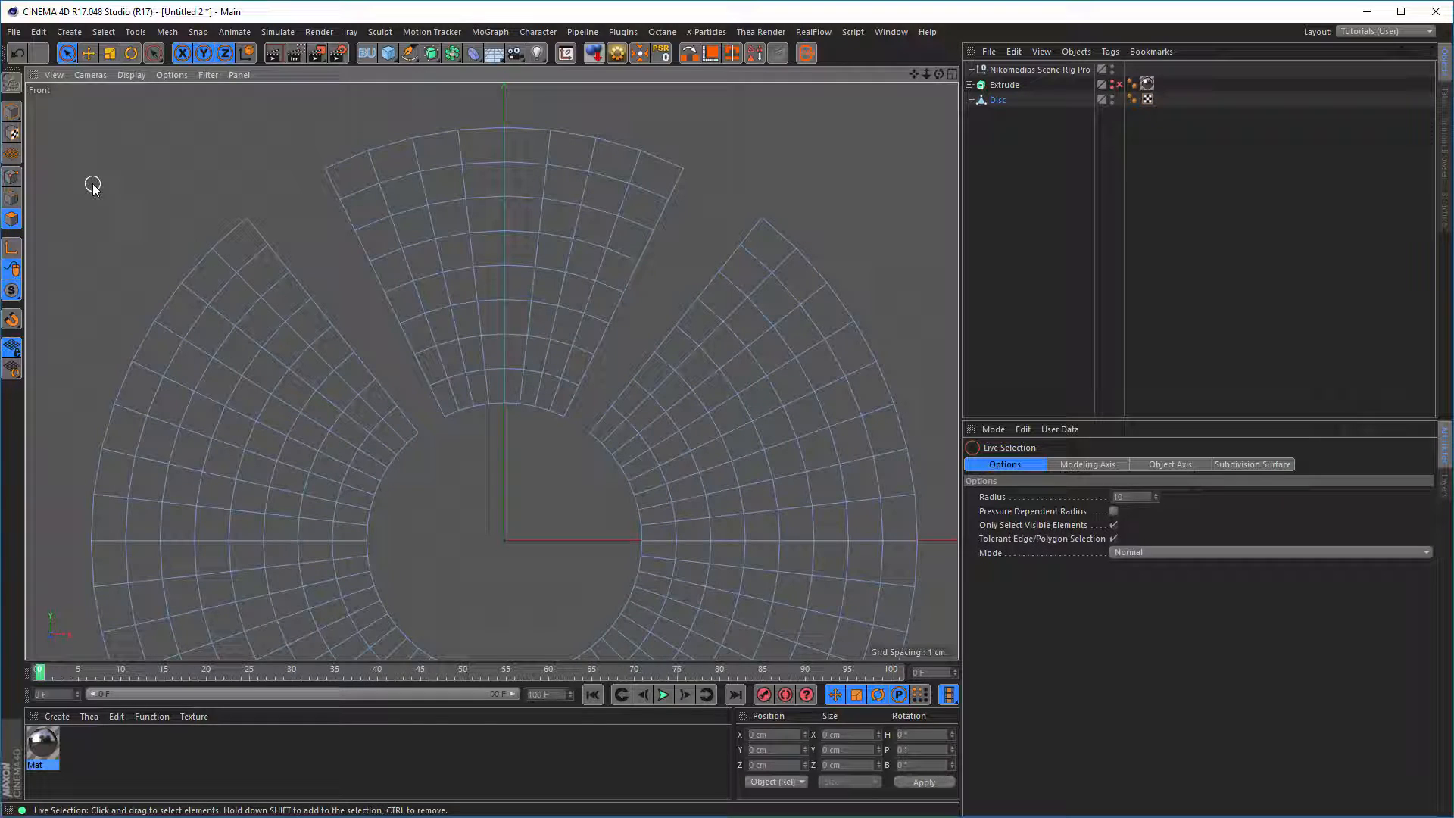
{"action": "key", "text": "u"}
{"action": "key", "text": "f"}
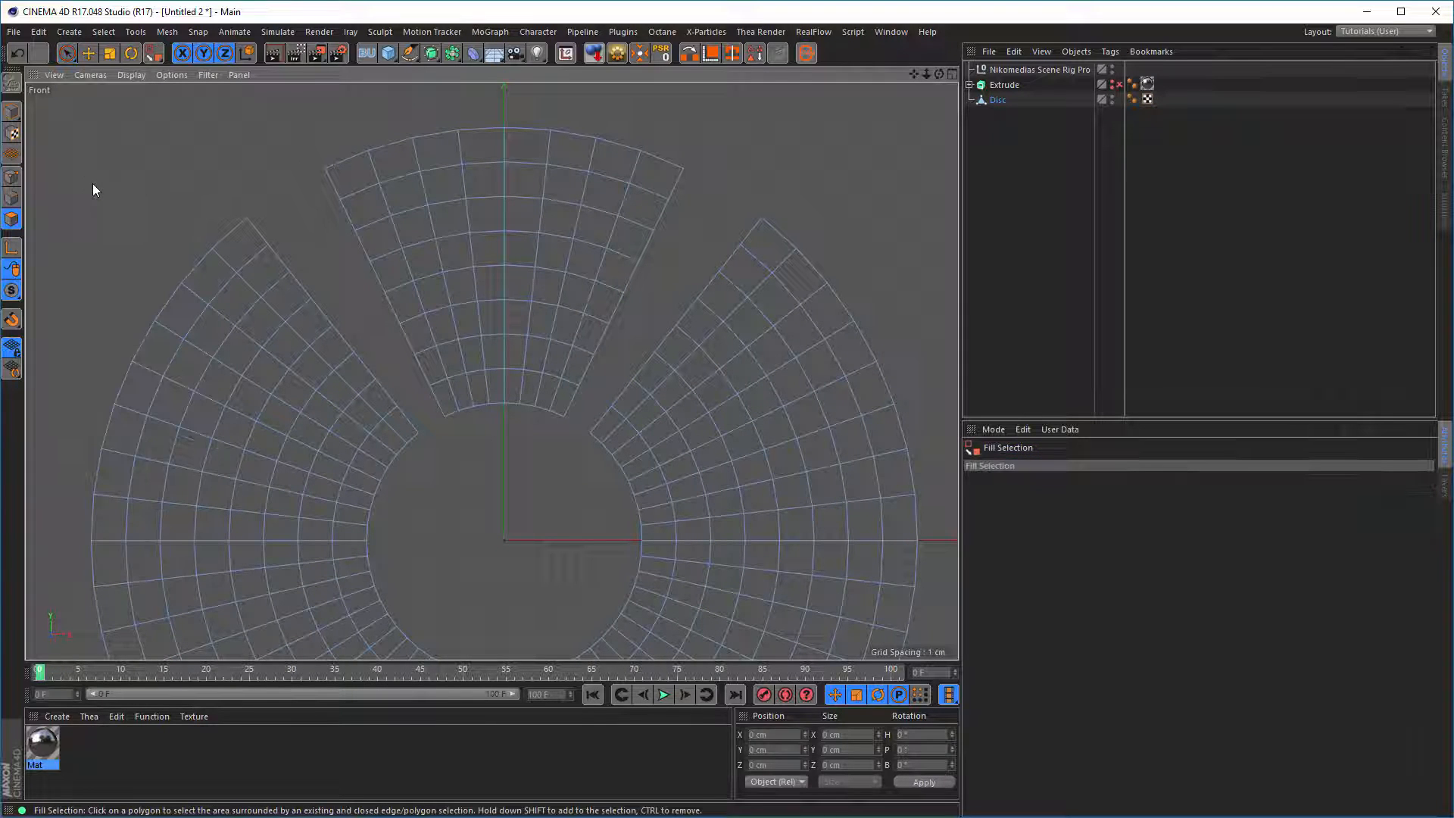
{"action": "left_click", "coordinate": [198, 330]}
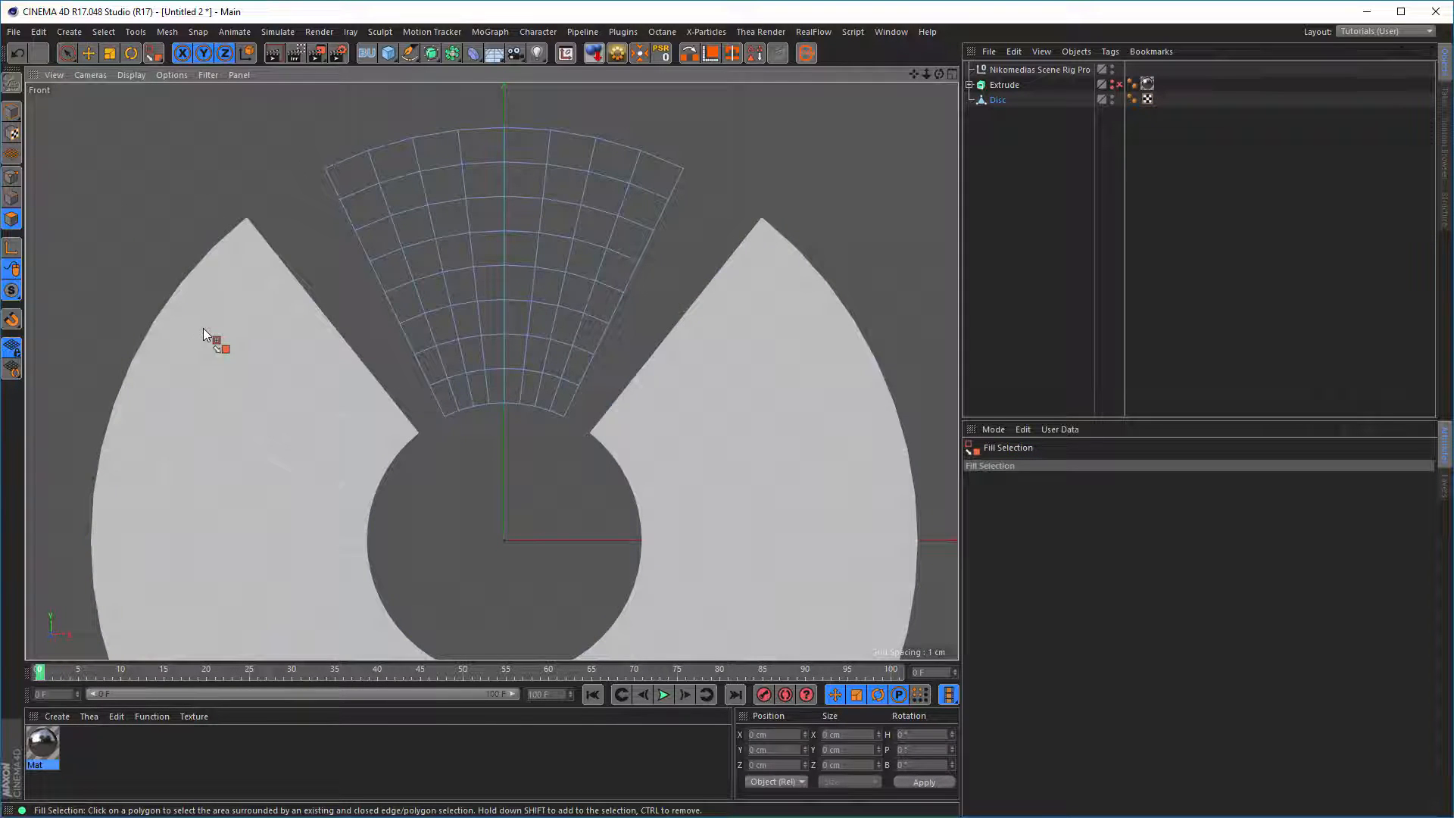
{"action": "left_click", "coordinate": [229, 377]}
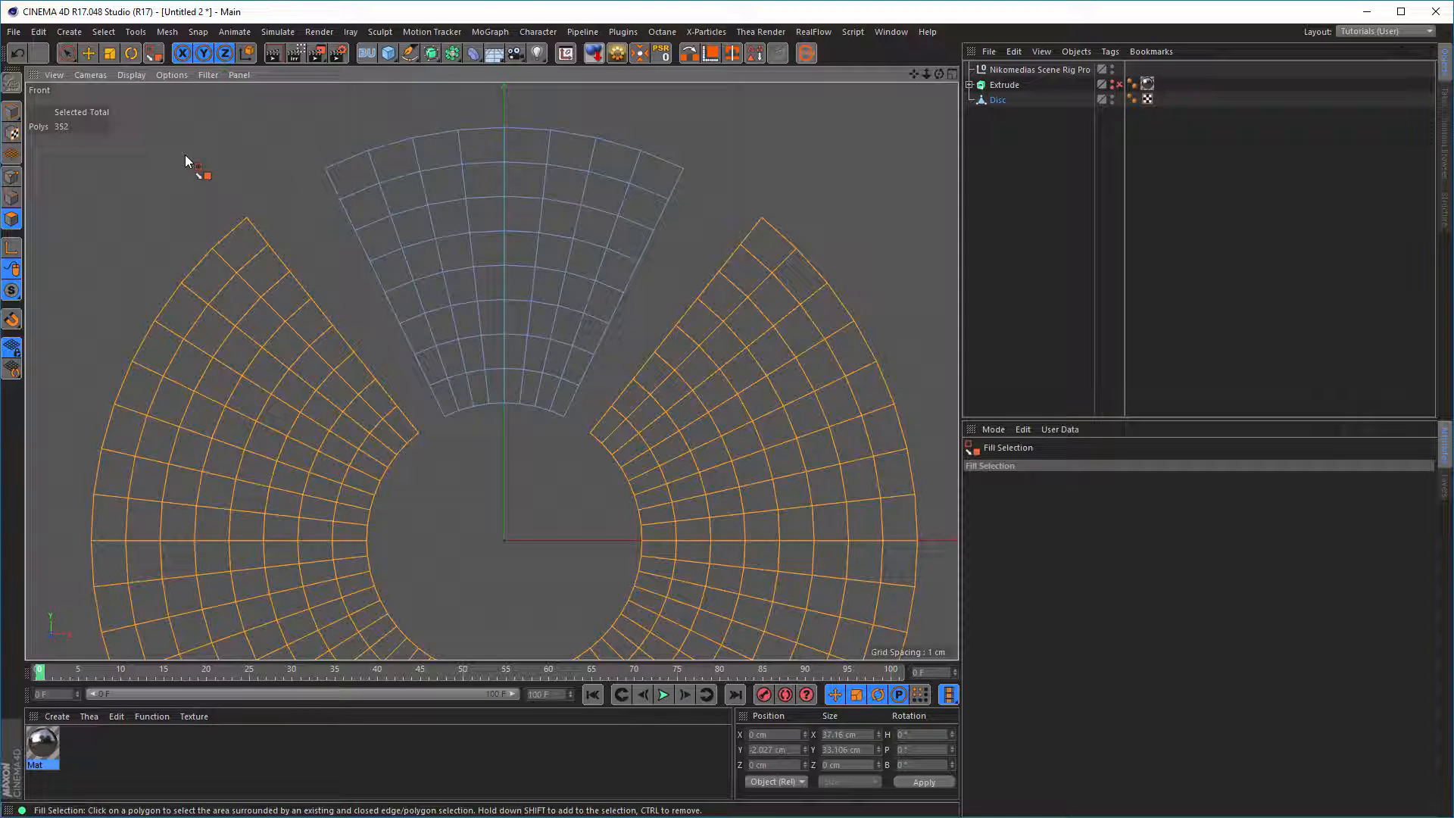
{"action": "key", "text": "Delete"}
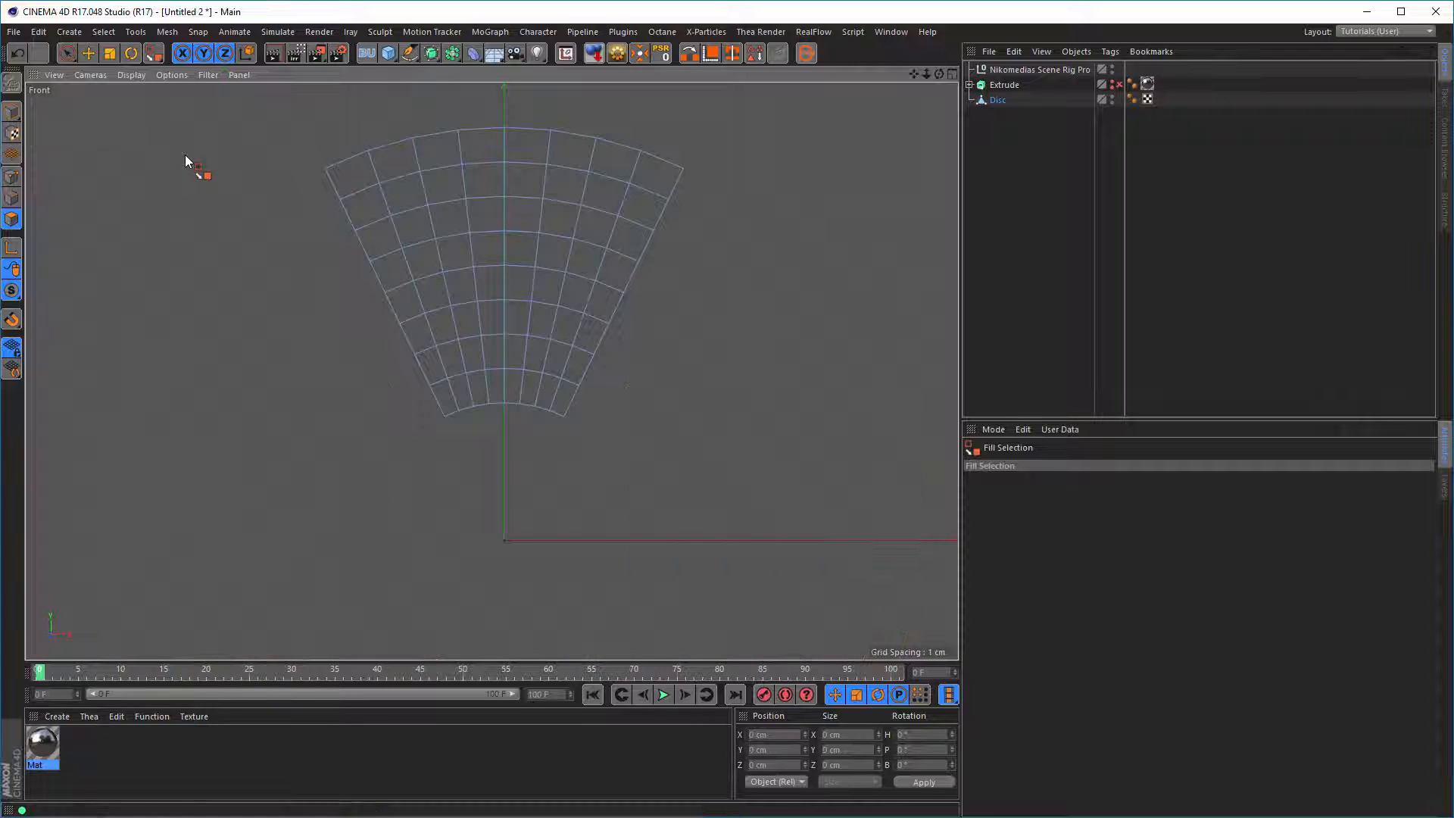
Remove the leftover loose points from the disc wedge with the Optimize command in point mode.
{"action": "left_click", "coordinate": [12, 176]}
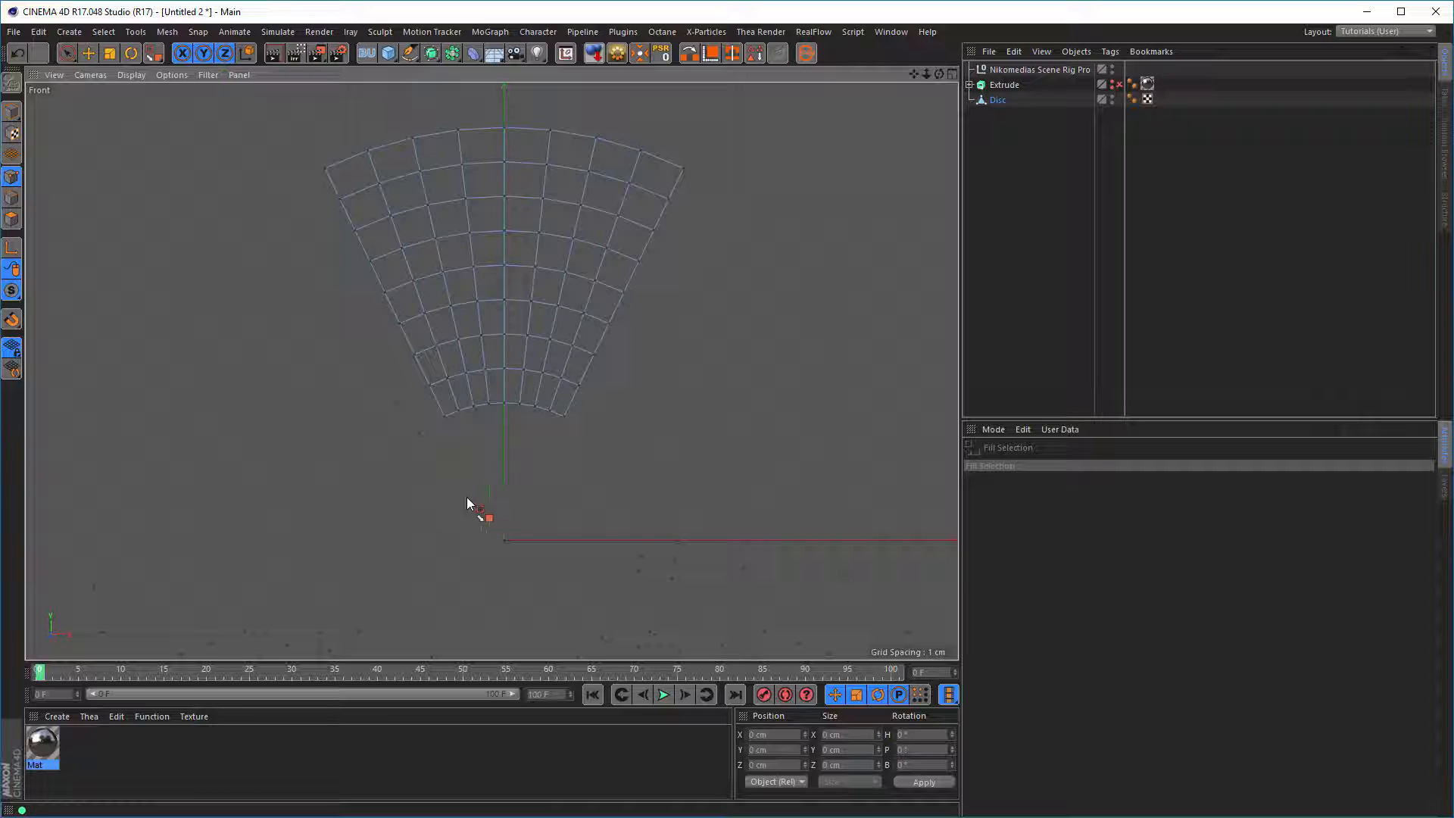
{"action": "right_click", "coordinate": [166, 138]}
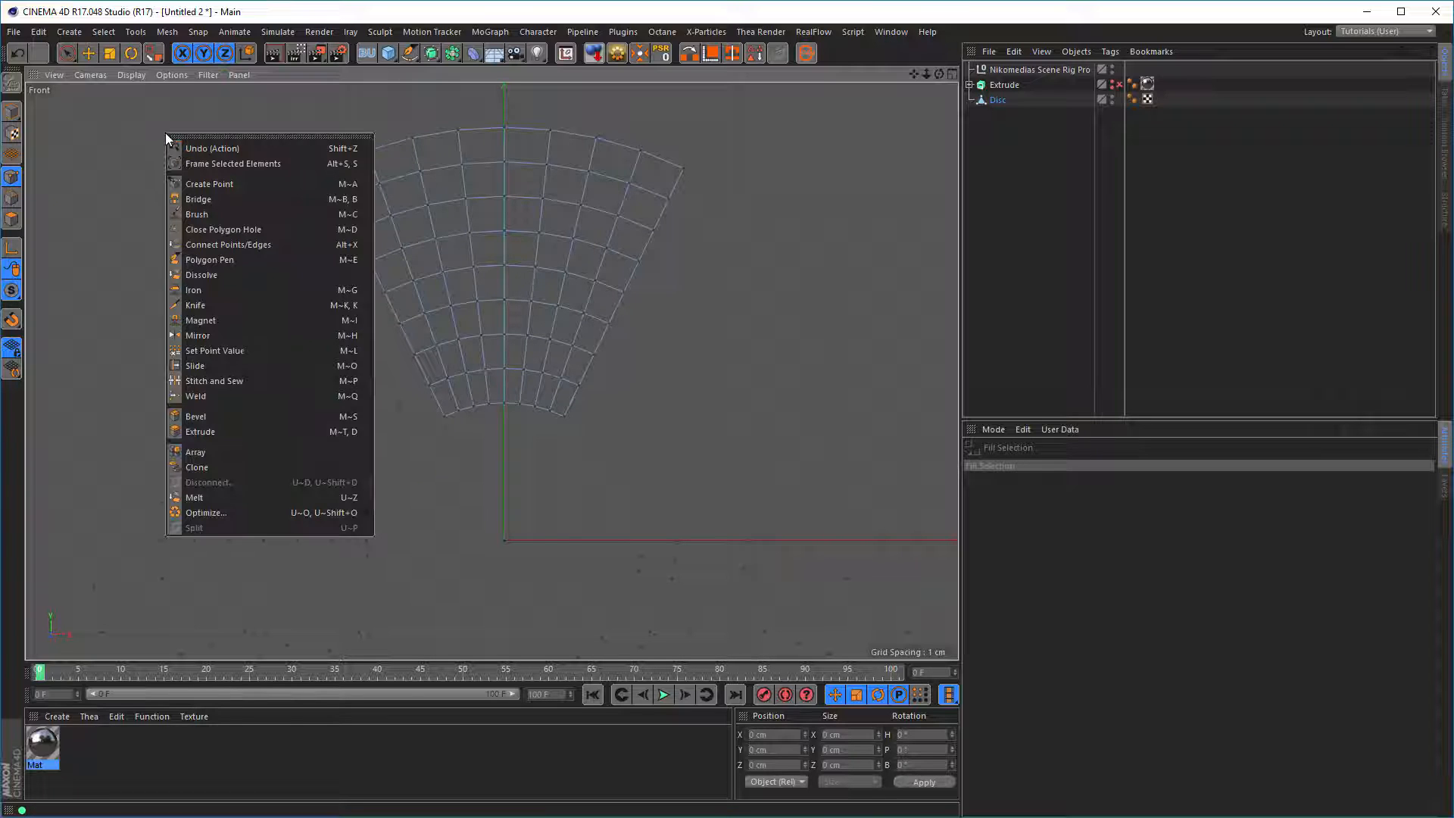
{"action": "left_click", "coordinate": [213, 512]}
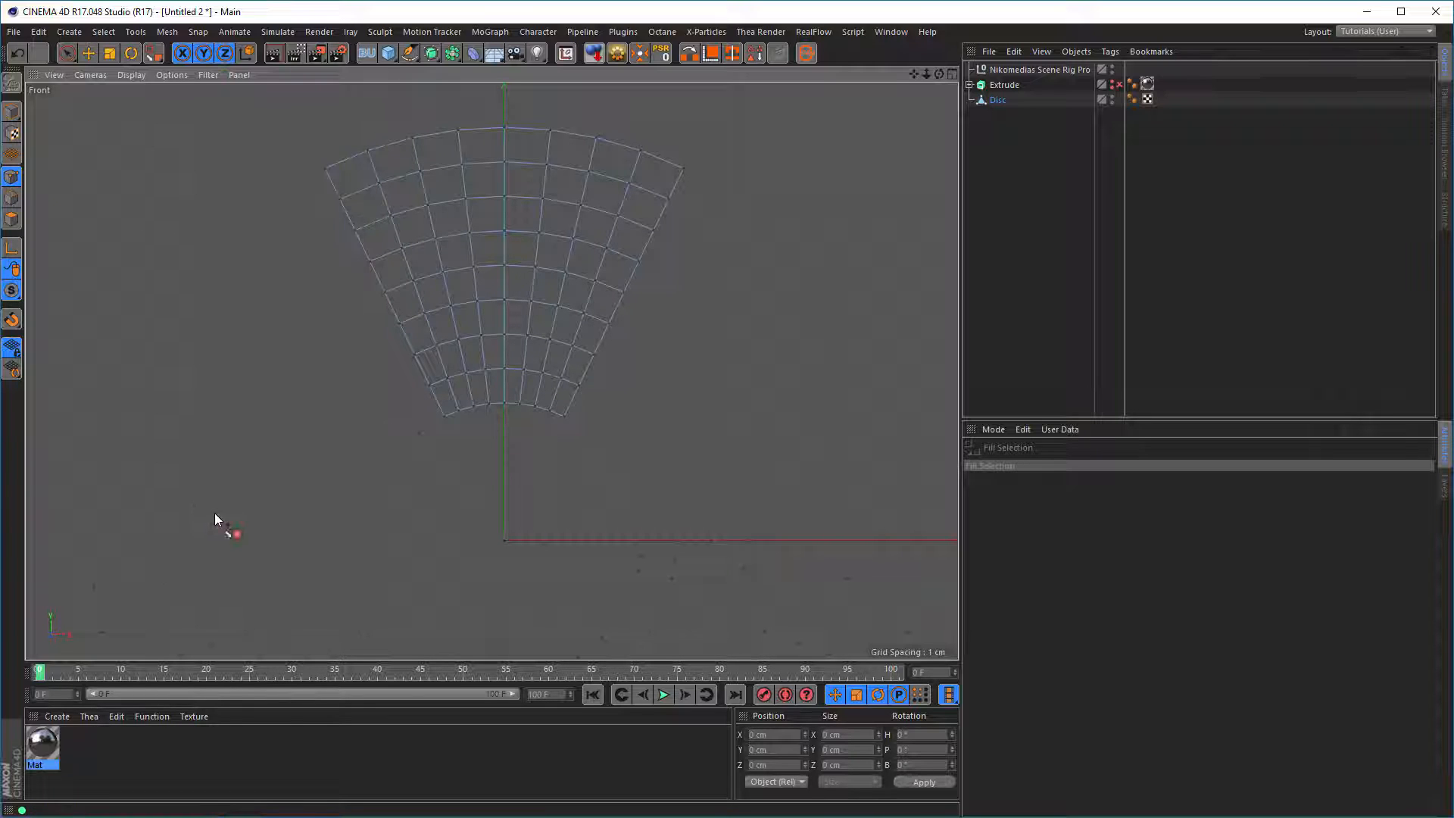
In the perspective view, select all wedge points except the outer boundary, using Loop Selection with Stop at Boundary Edges and Select Boundary Loop enabled.
{"action": "middle_click", "coordinate": [807, 418]}
{"action": "middle_click", "coordinate": [378, 266]}
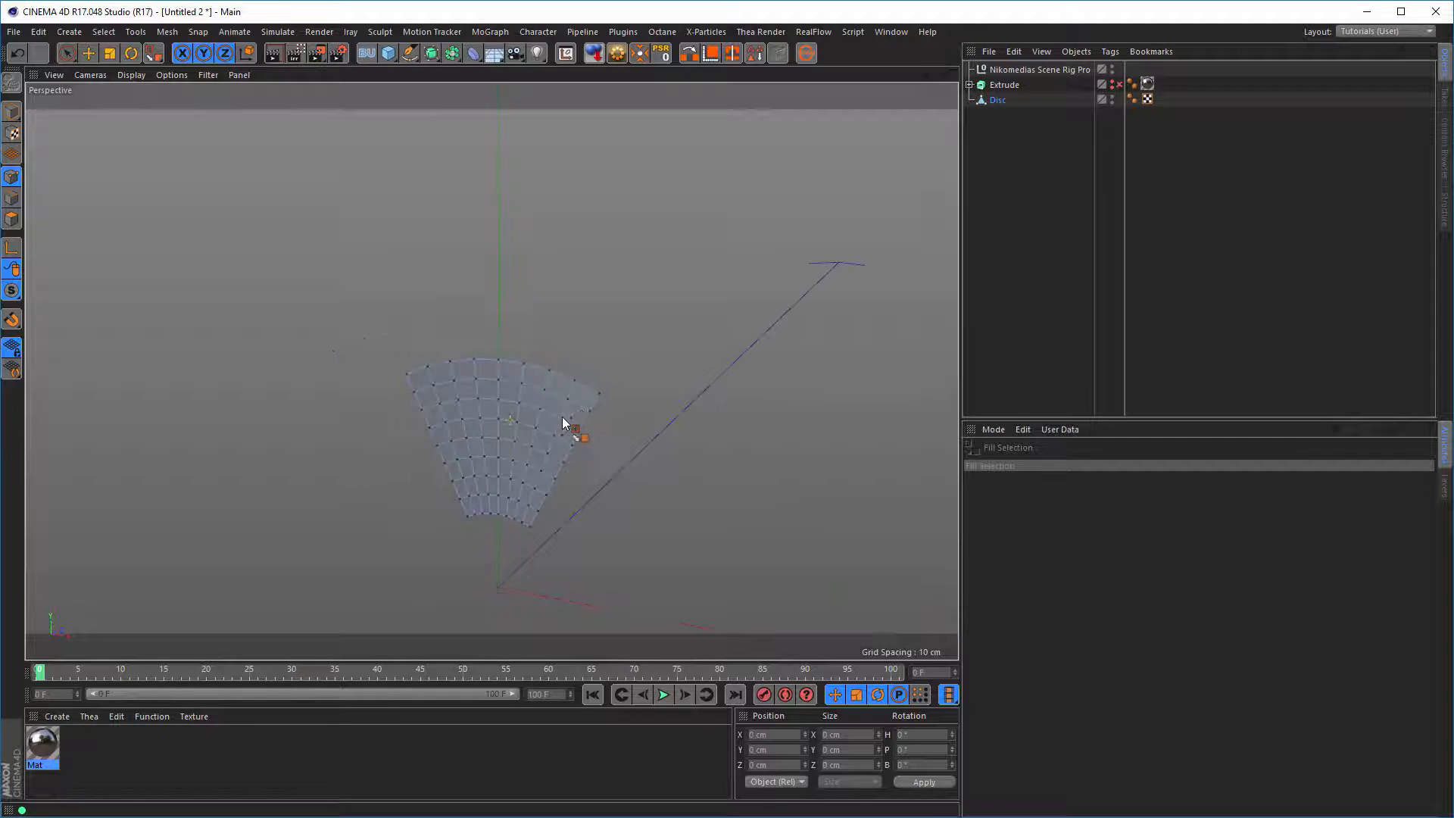
{"action": "right_click_drag", "start_coordinate": [562, 417], "coordinate": [612, 408], "text": "alt"}
{"action": "middle_click_drag", "start_coordinate": [612, 401], "coordinate": [624, 326], "text": "alt"}
{"action": "left_click_drag", "start_coordinate": [602, 326], "coordinate": [581, 332], "text": "alt"}
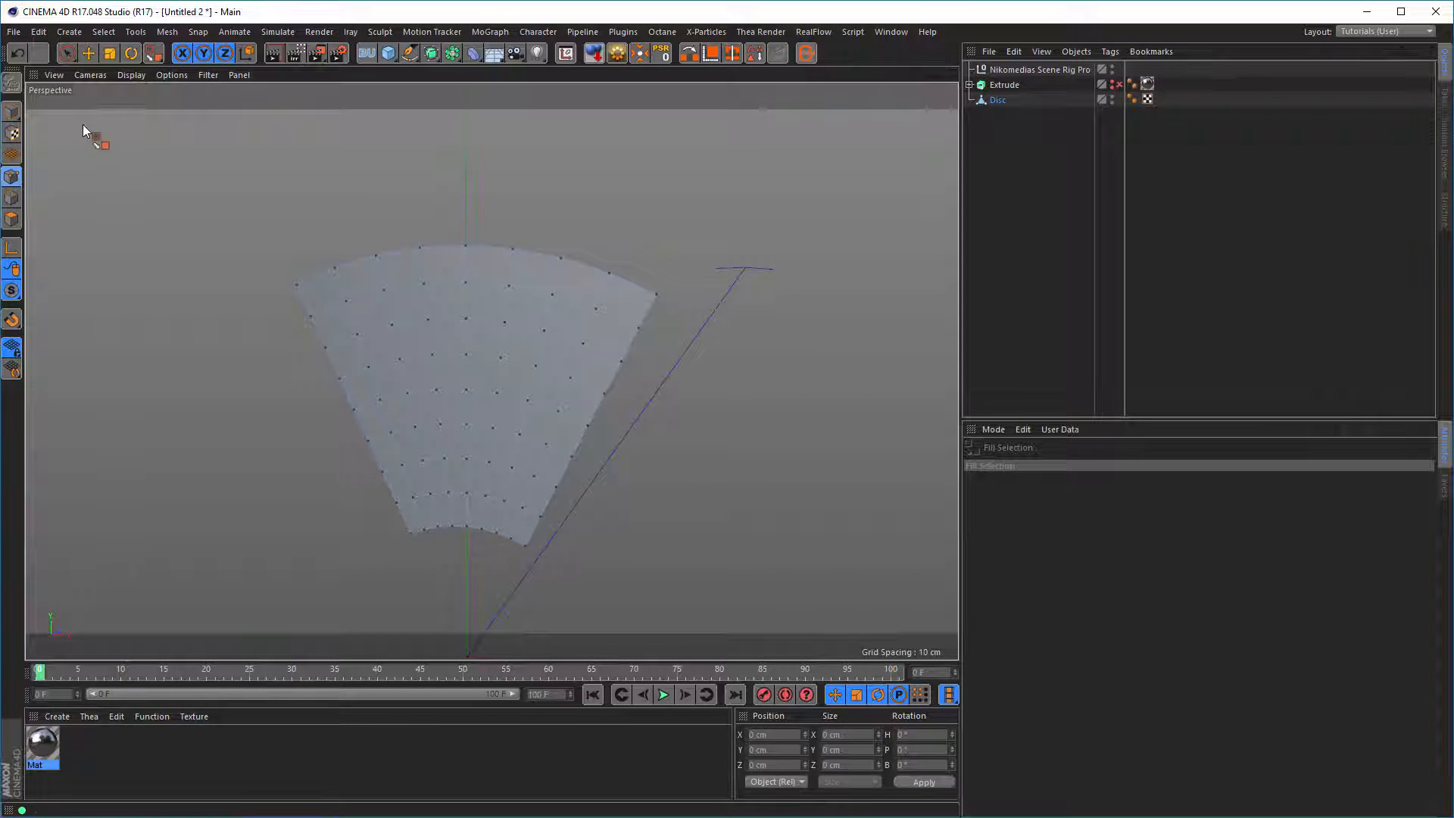
{"action": "left_click", "coordinate": [76, 53]}
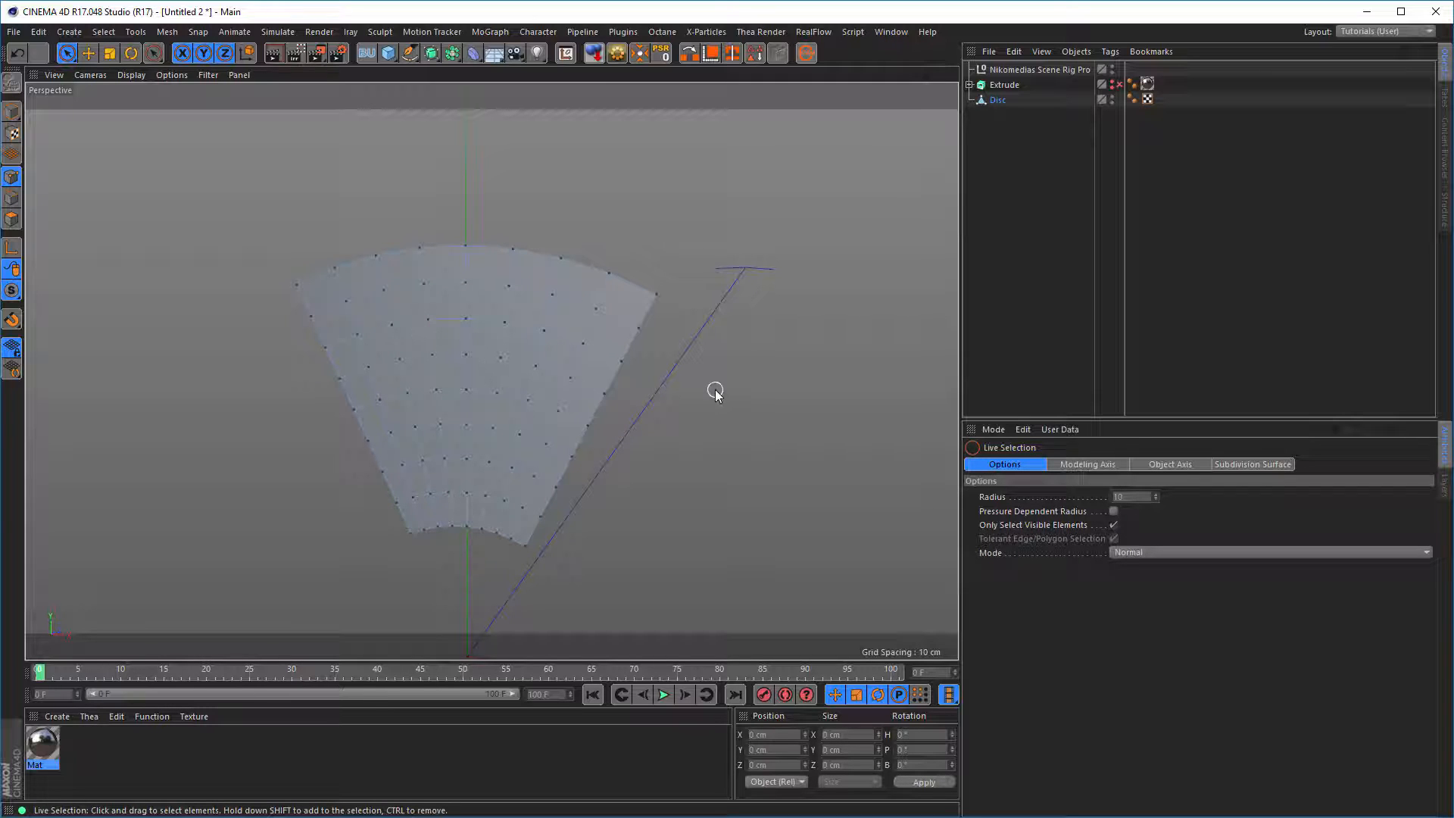
{"action": "key", "text": "ctrl+a"}
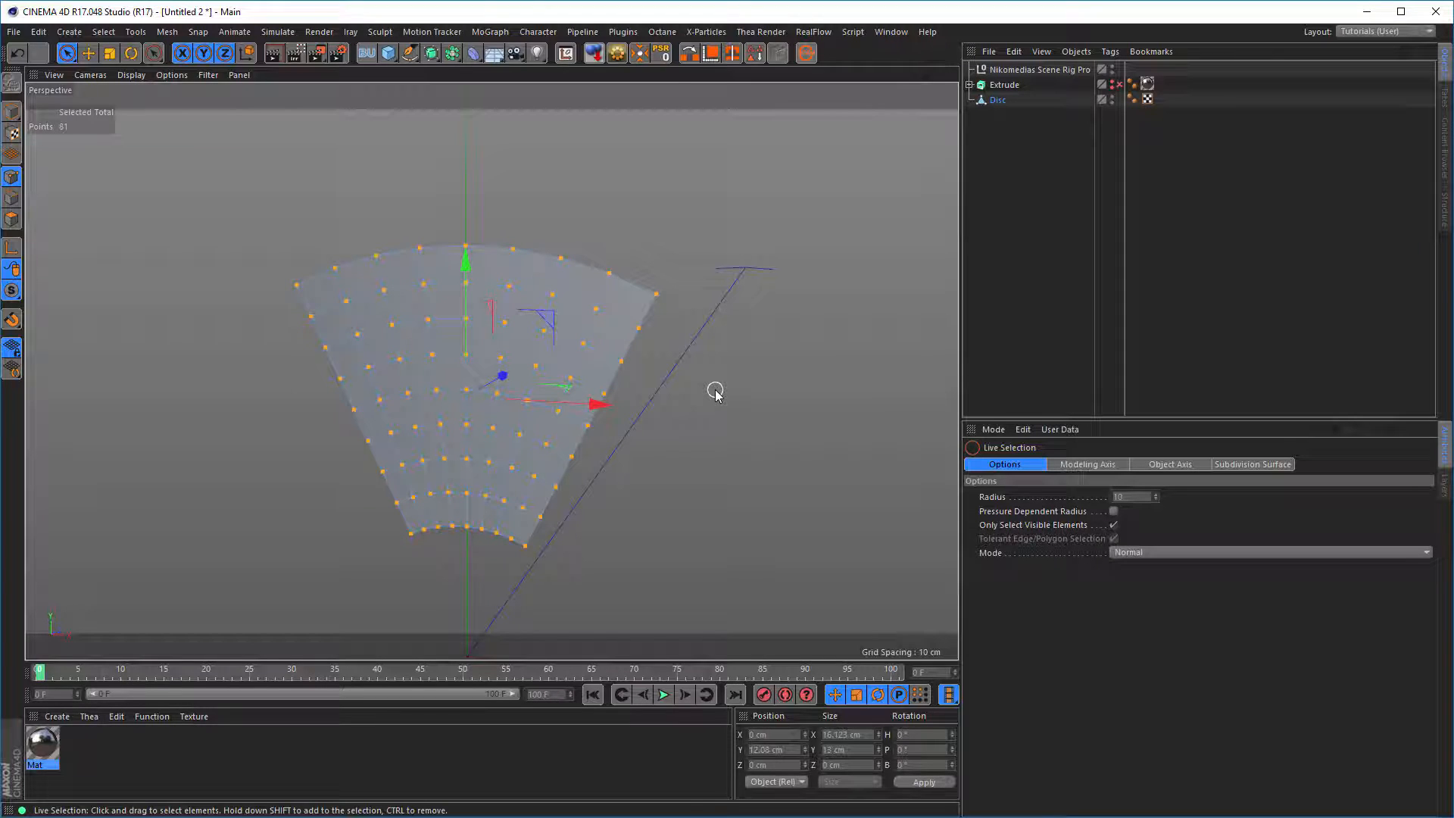
{"action": "key", "text": "u"}
{"action": "key", "text": "l"}
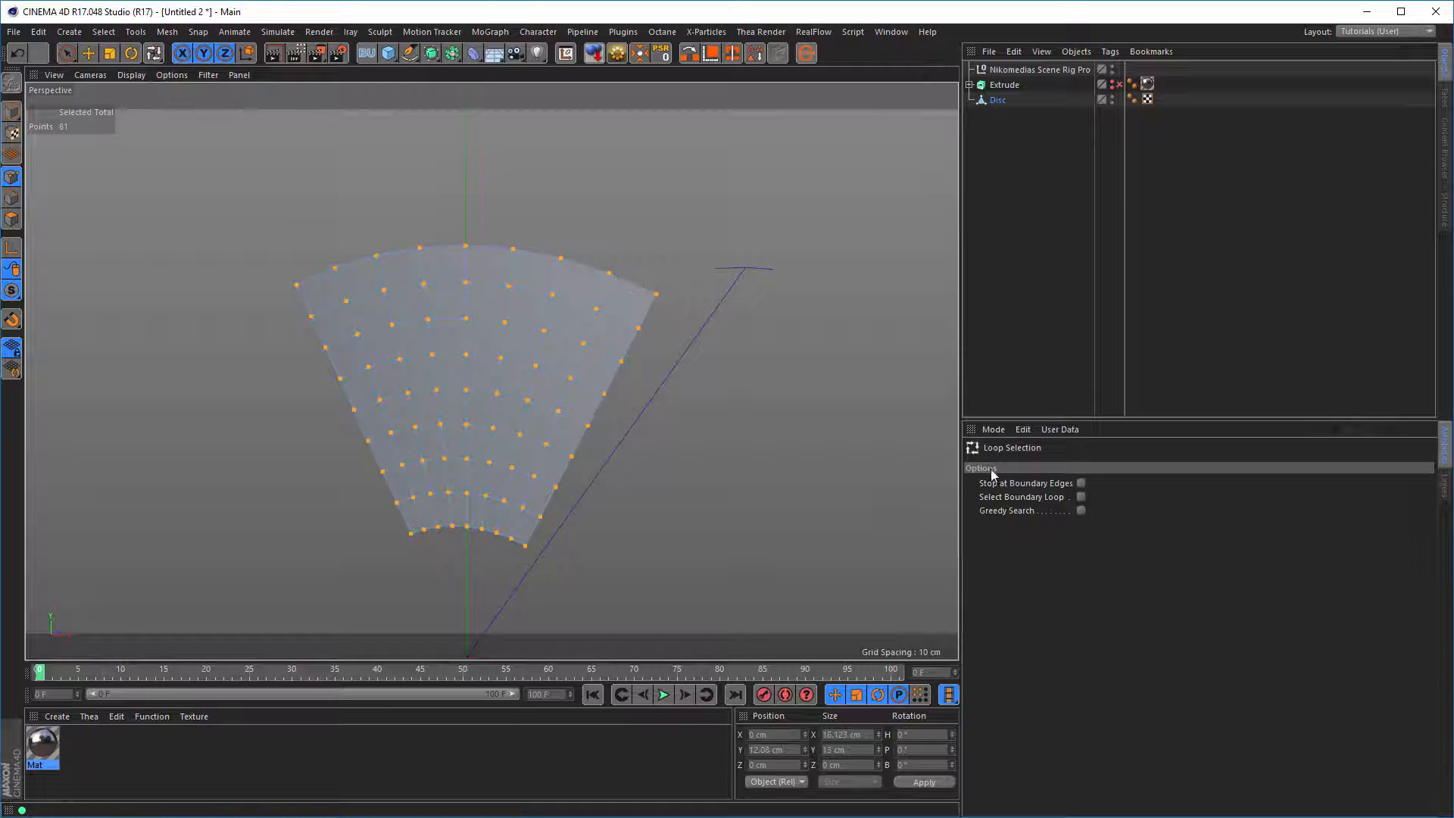
{"action": "left_click", "coordinate": [1082, 482]}
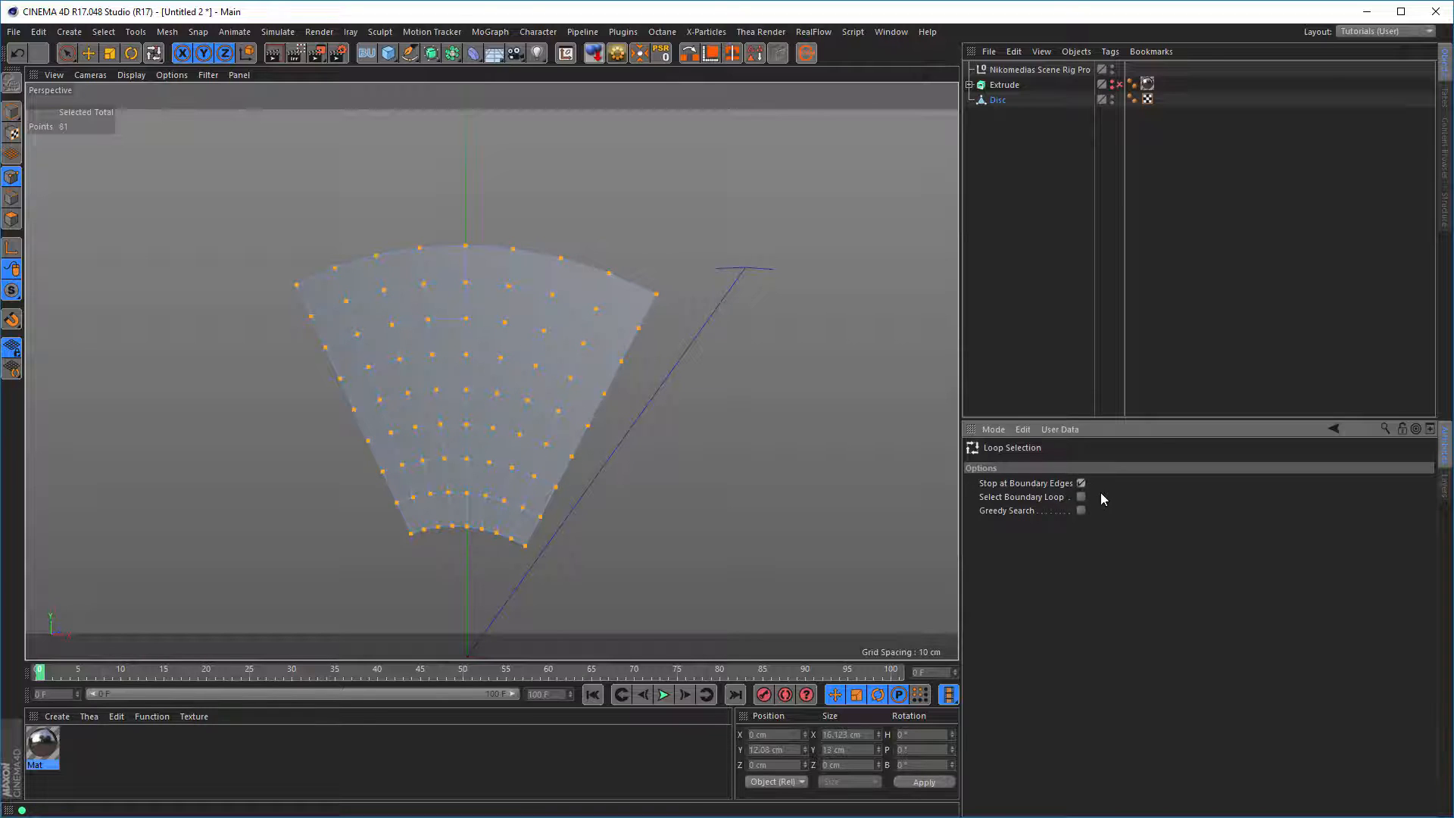
{"action": "left_click", "coordinate": [1082, 497]}
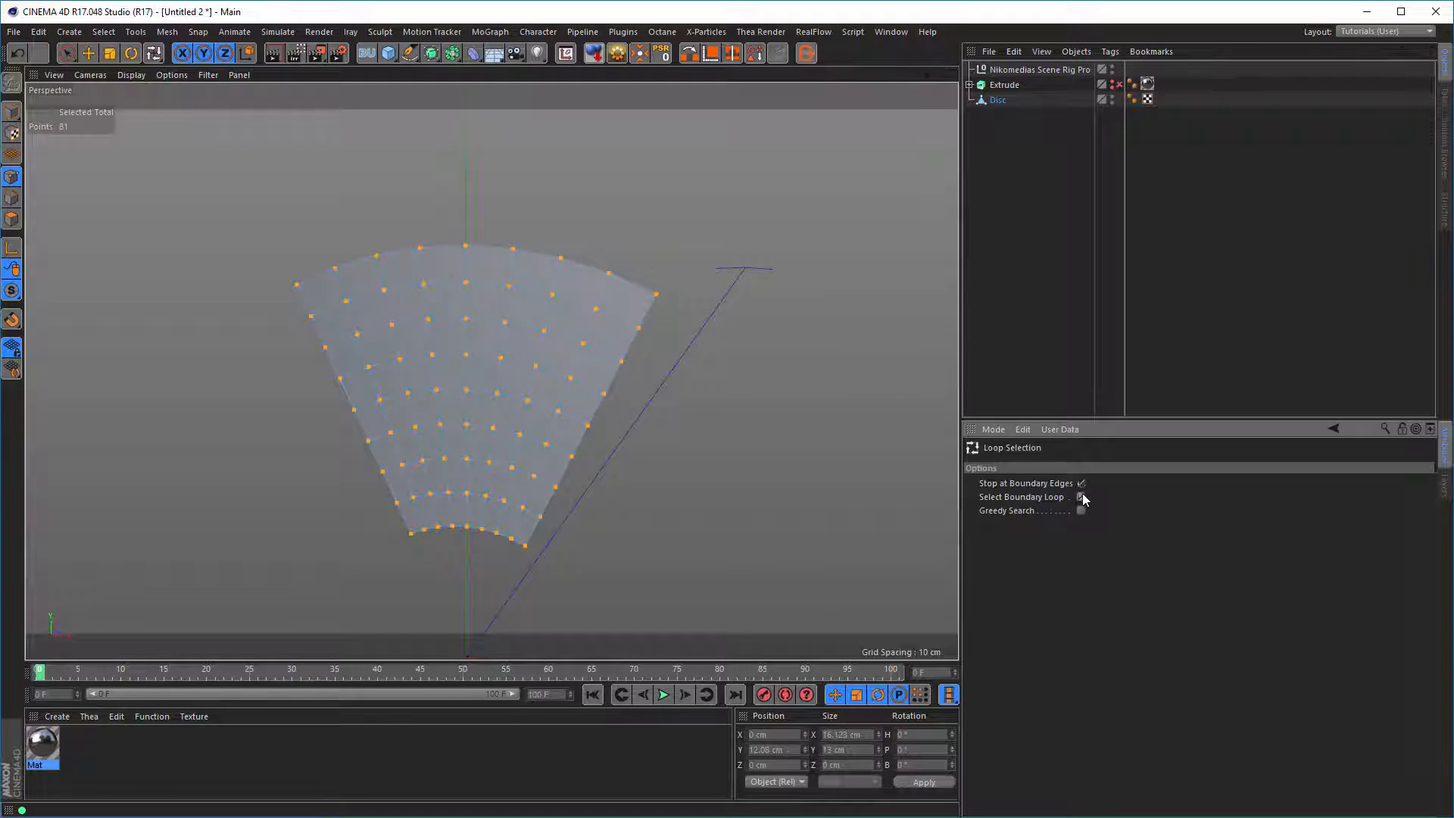
{"action": "left_click", "coordinate": [641, 320], "text": "ctrl"}
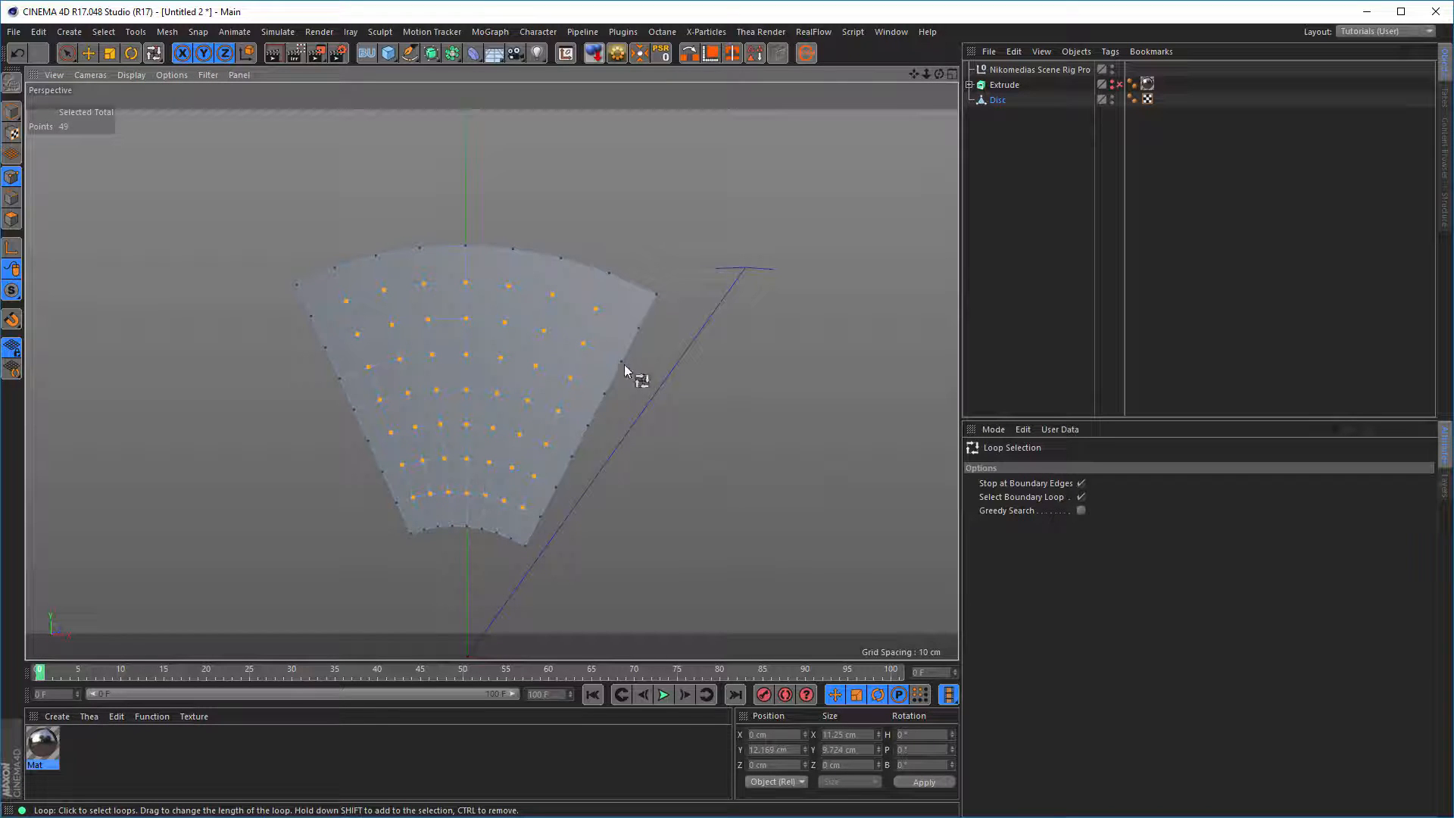
Bevel the selected interior points of the wedge with a Fixed Distance offset of 0.34 cm.
{"action": "left_click_drag", "start_coordinate": [581, 385], "coordinate": [593, 383], "text": "alt"}
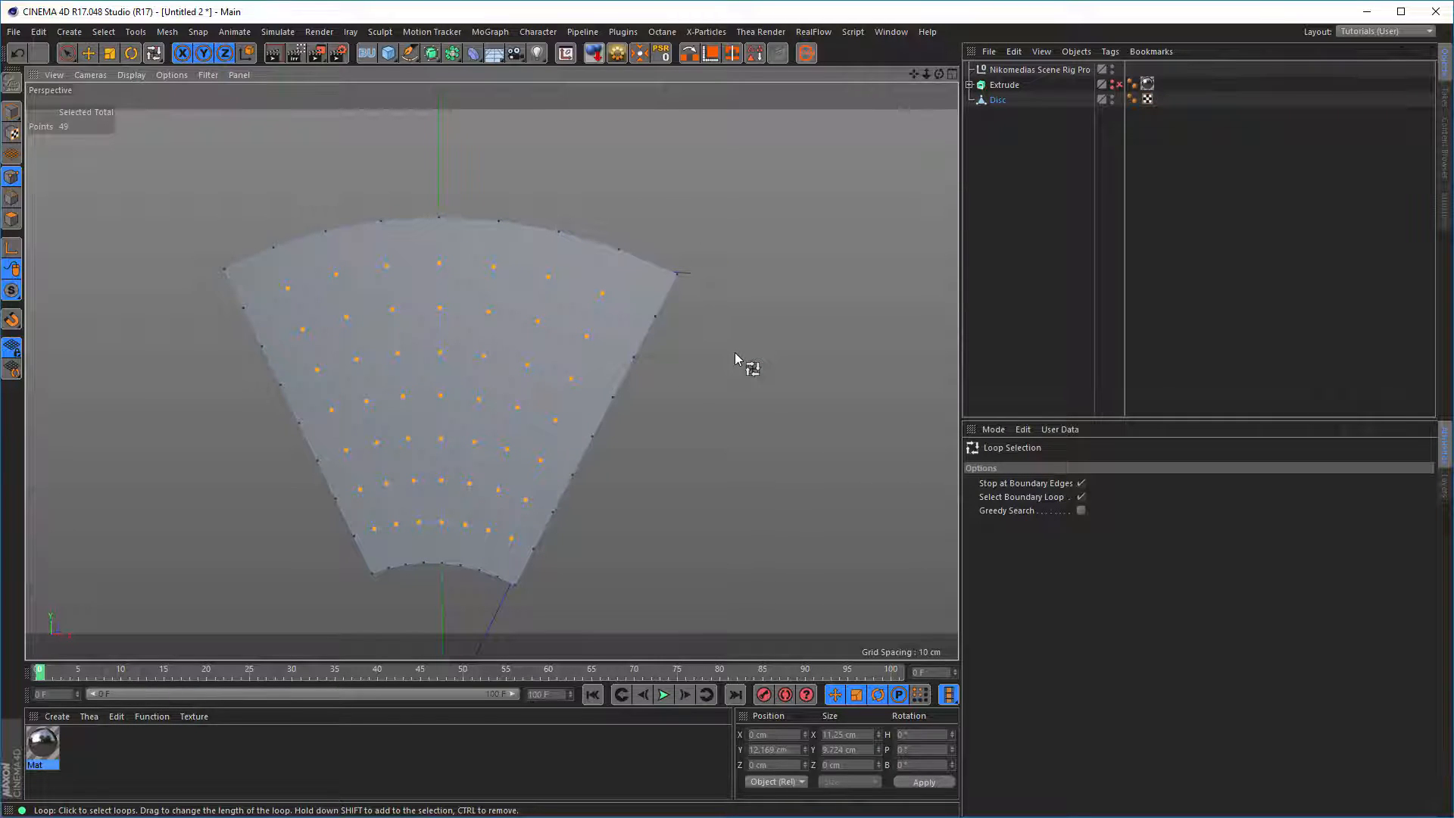
{"action": "key", "text": "m"}
{"action": "key", "text": "s"}
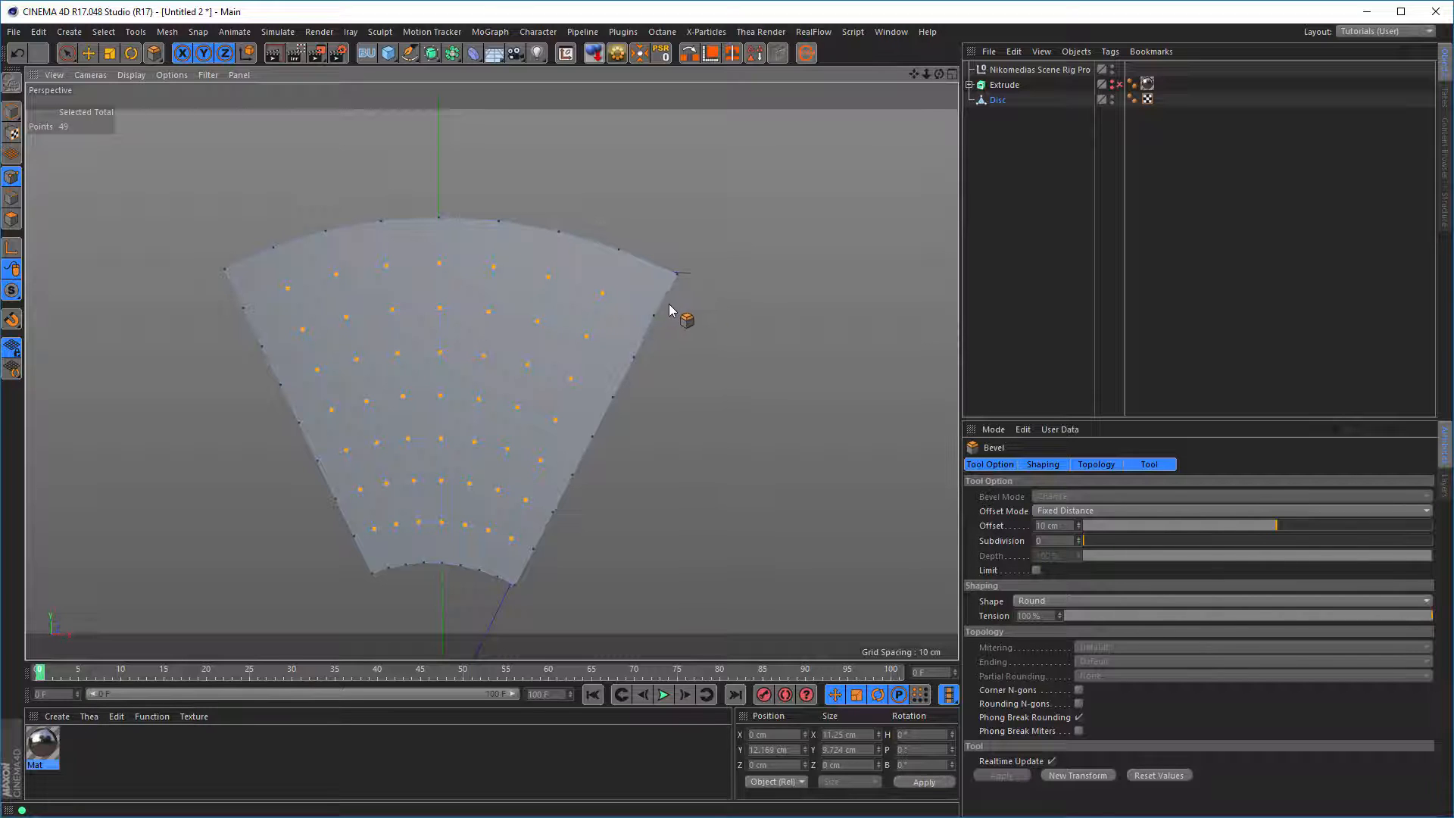
{"action": "scroll", "coordinate": [666, 295], "scroll_direction": "up", "scroll_amount": 4}
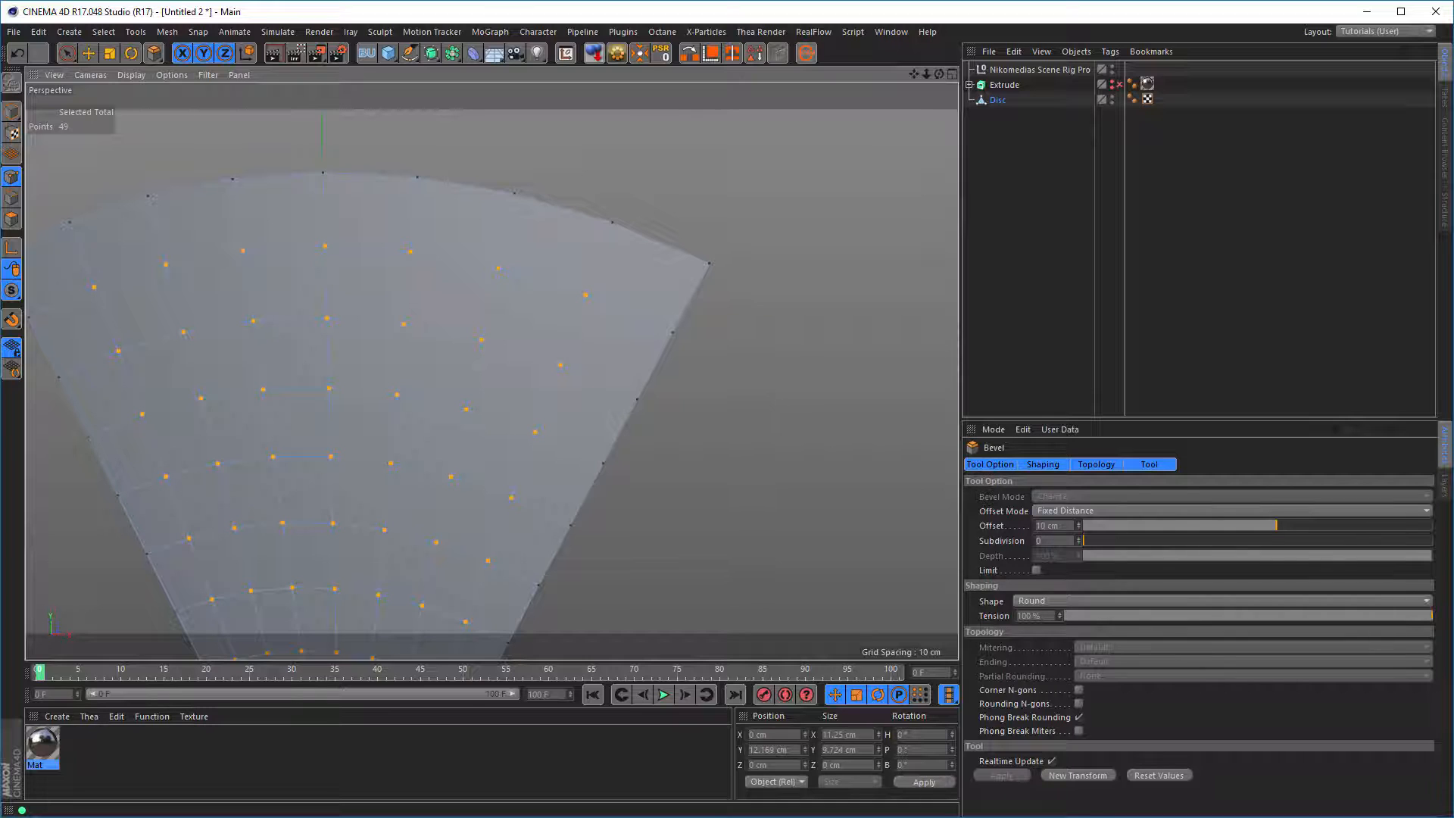
{"action": "left_click_drag", "start_coordinate": [754, 380], "coordinate": [748, 379]}
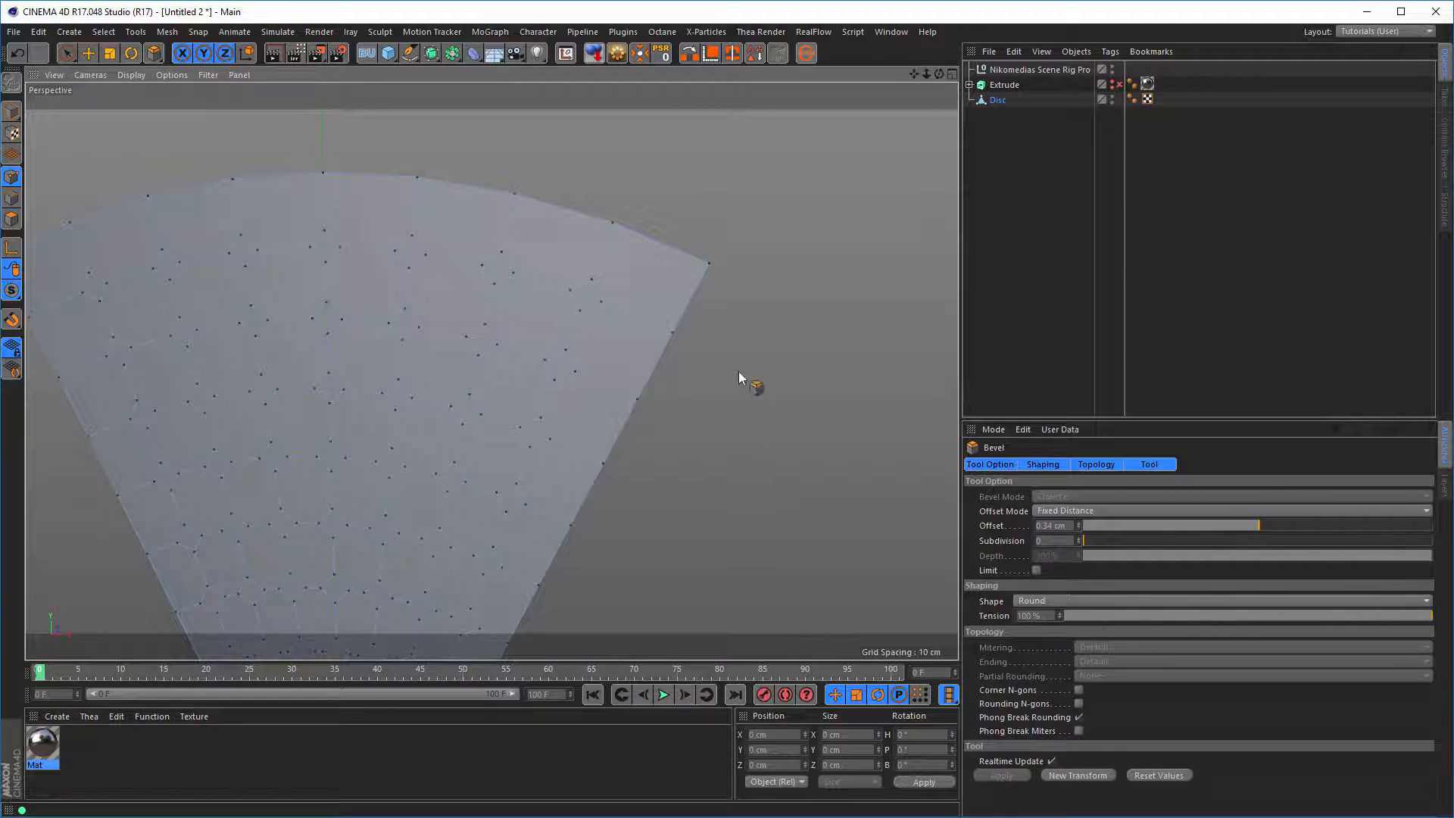
{"action": "left_click_drag", "start_coordinate": [743, 379], "coordinate": [781, 228], "text": "alt"}
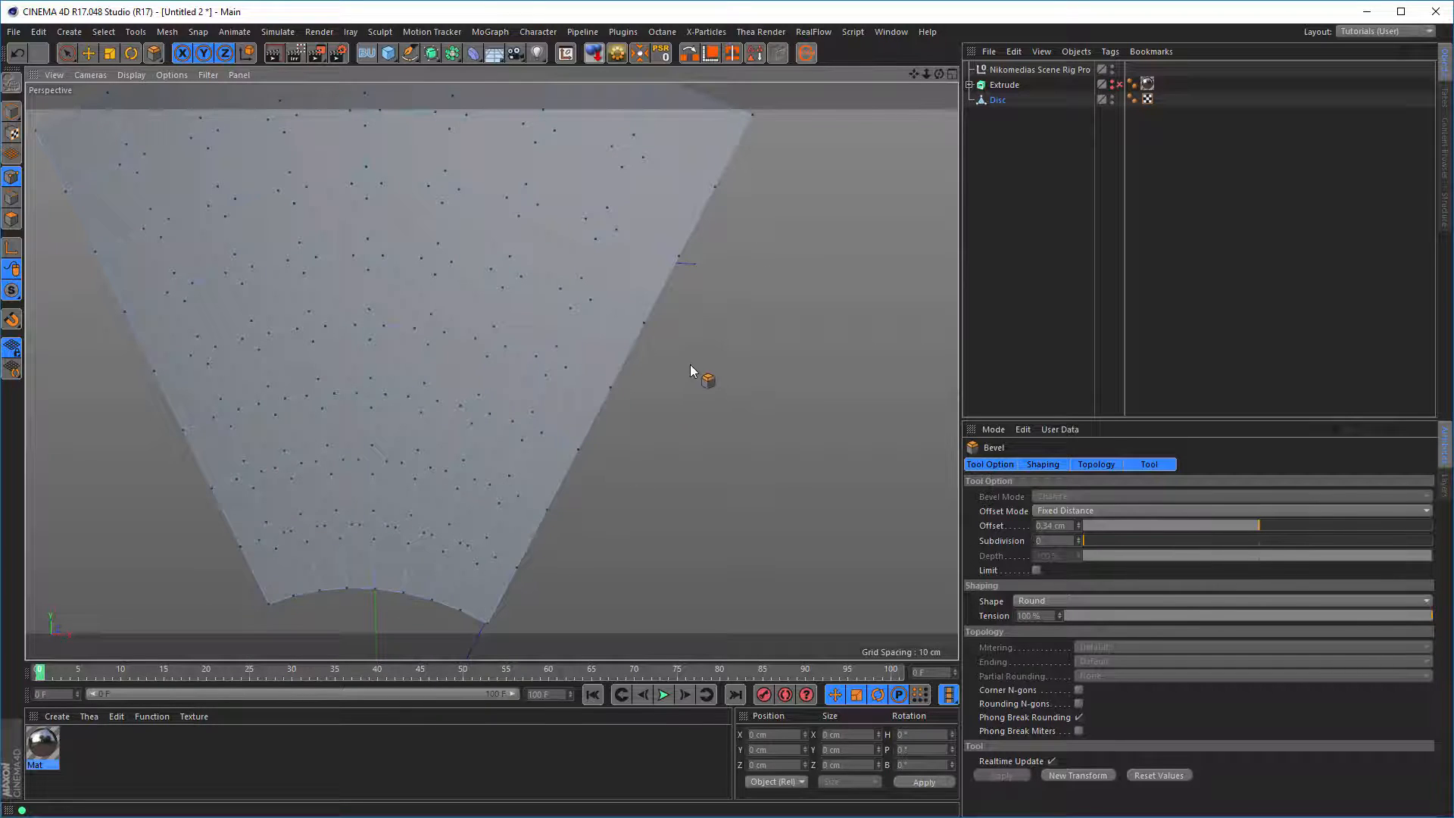
{"action": "left_click_drag", "start_coordinate": [690, 370], "coordinate": [689, 438], "text": "alt"}
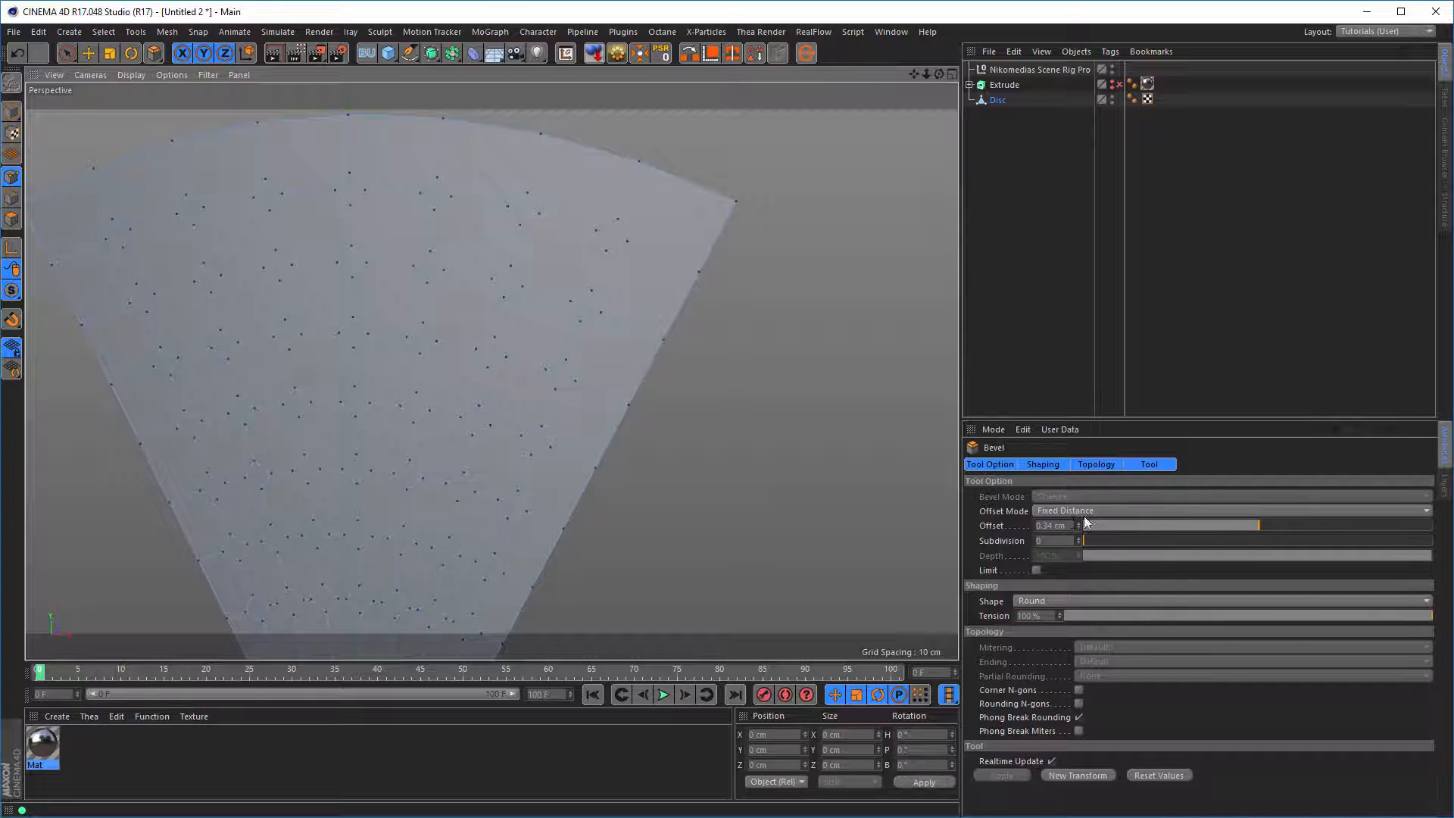
Set the point bevel's subdivision to 1 and its tension to about -43 % to round the hole outlines.
{"action": "left_click", "coordinate": [1039, 540]}
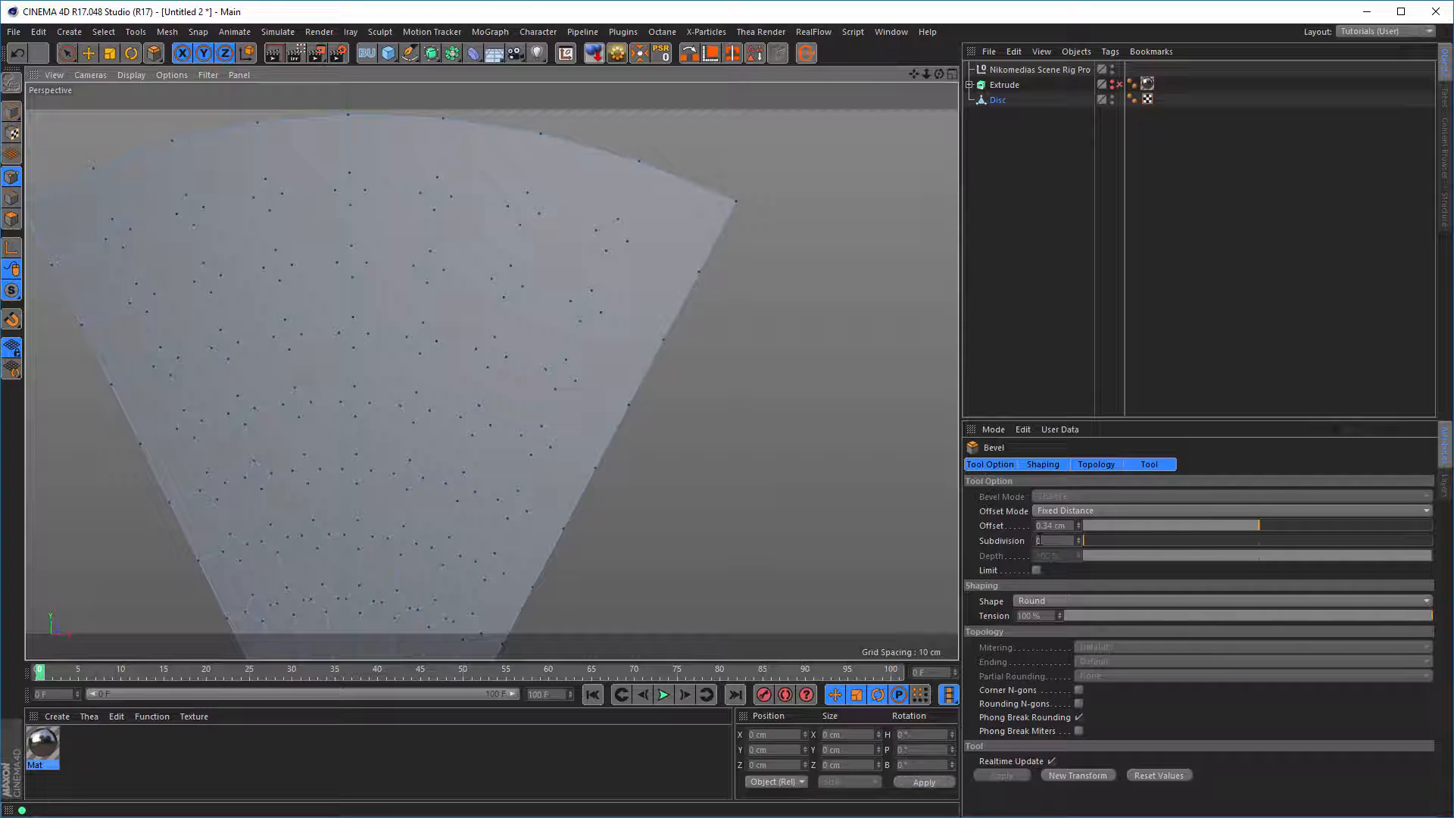
{"action": "left_click", "coordinate": [1079, 537]}
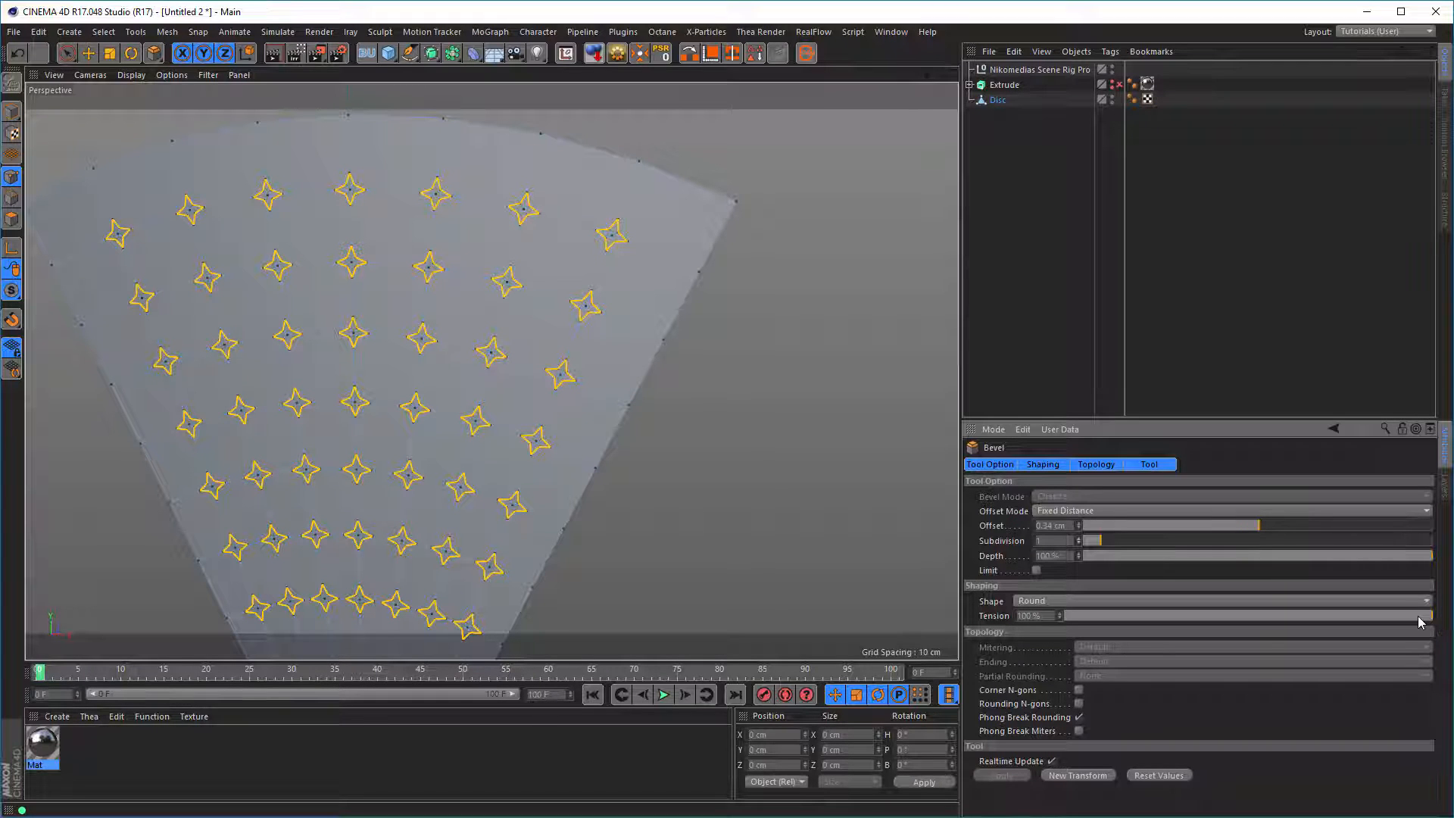
{"action": "left_click_drag", "start_coordinate": [1419, 622], "coordinate": [1146, 623]}
{"action": "left_click_drag", "start_coordinate": [1071, 619], "coordinate": [1442, 598]}
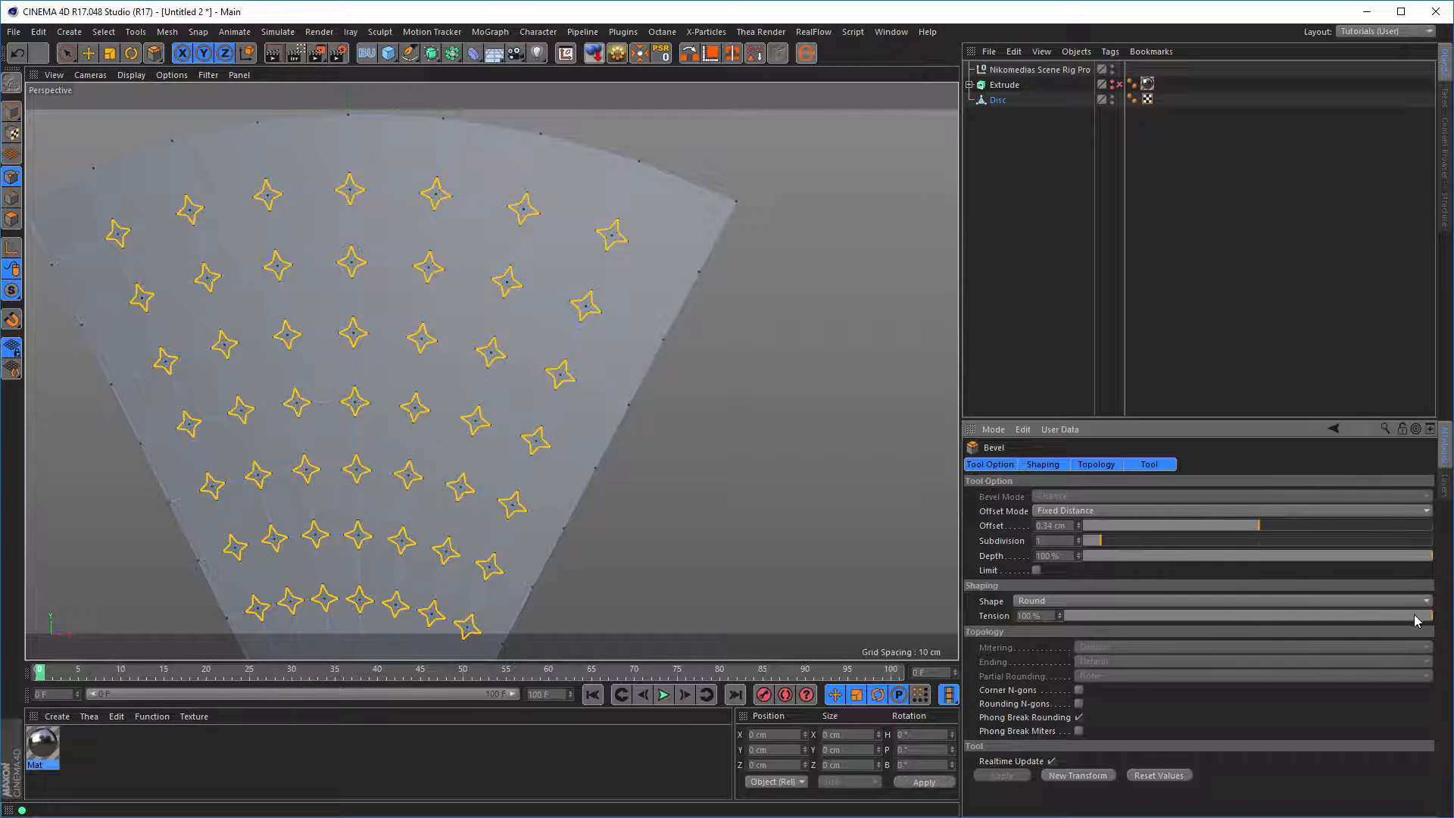
{"action": "left_click_drag", "start_coordinate": [1421, 619], "coordinate": [1170, 585]}
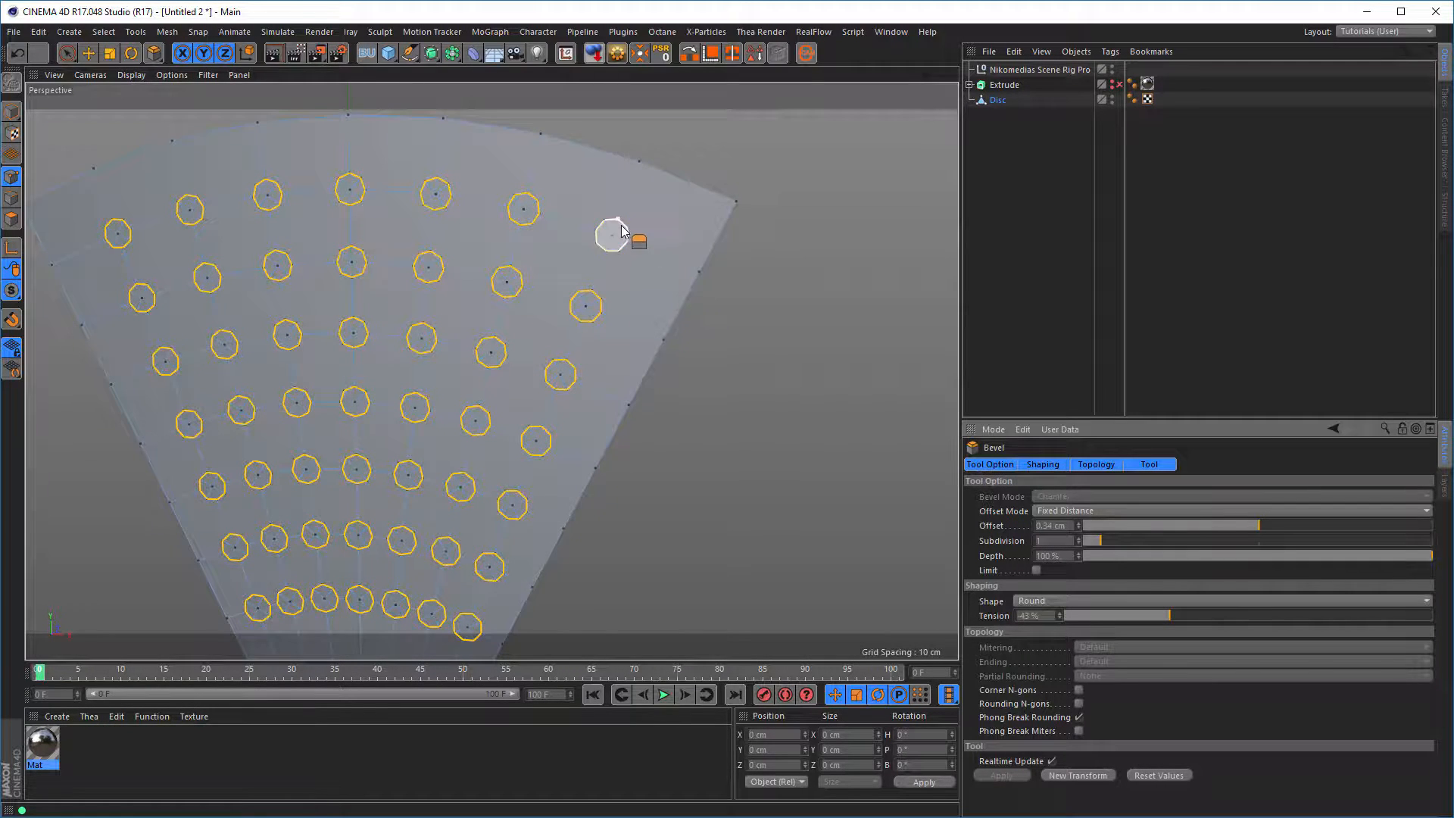
Fine-tune the bevel tension to -41 % using a close-up of the holes near the wedge's upper corner.
{"action": "right_click_drag", "start_coordinate": [619, 228], "coordinate": [759, 239], "text": "alt"}
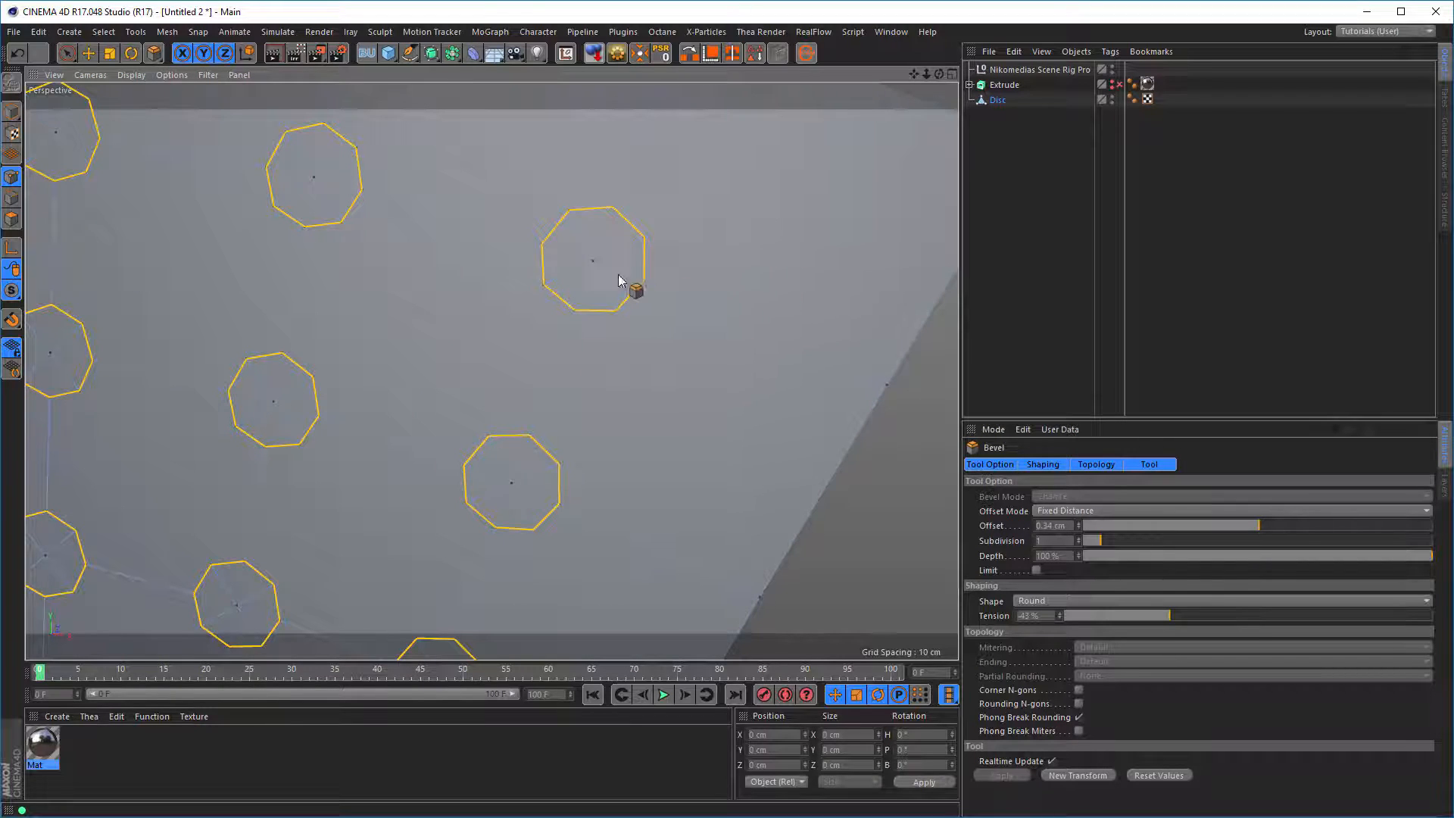
{"action": "left_click_drag", "start_coordinate": [616, 274], "coordinate": [577, 281], "text": "alt"}
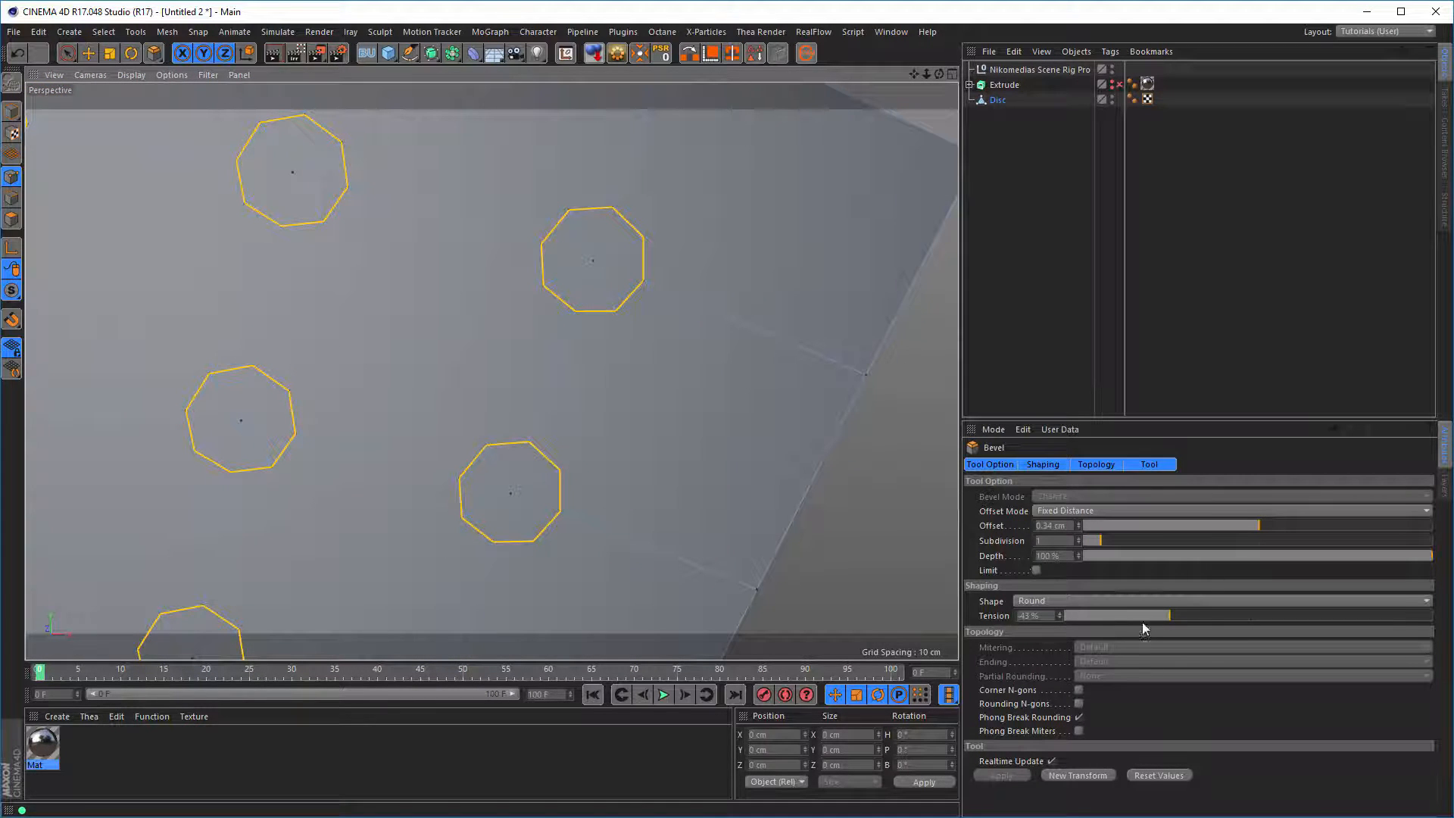
{"action": "mouse_move", "coordinate": [1170, 615]}
{"action": "left_mouse_down"}
{"action": "mouse_move", "coordinate": [1156, 615]}
{"action": "mouse_move", "coordinate": [1169, 613]}
{"action": "left_mouse_up"}
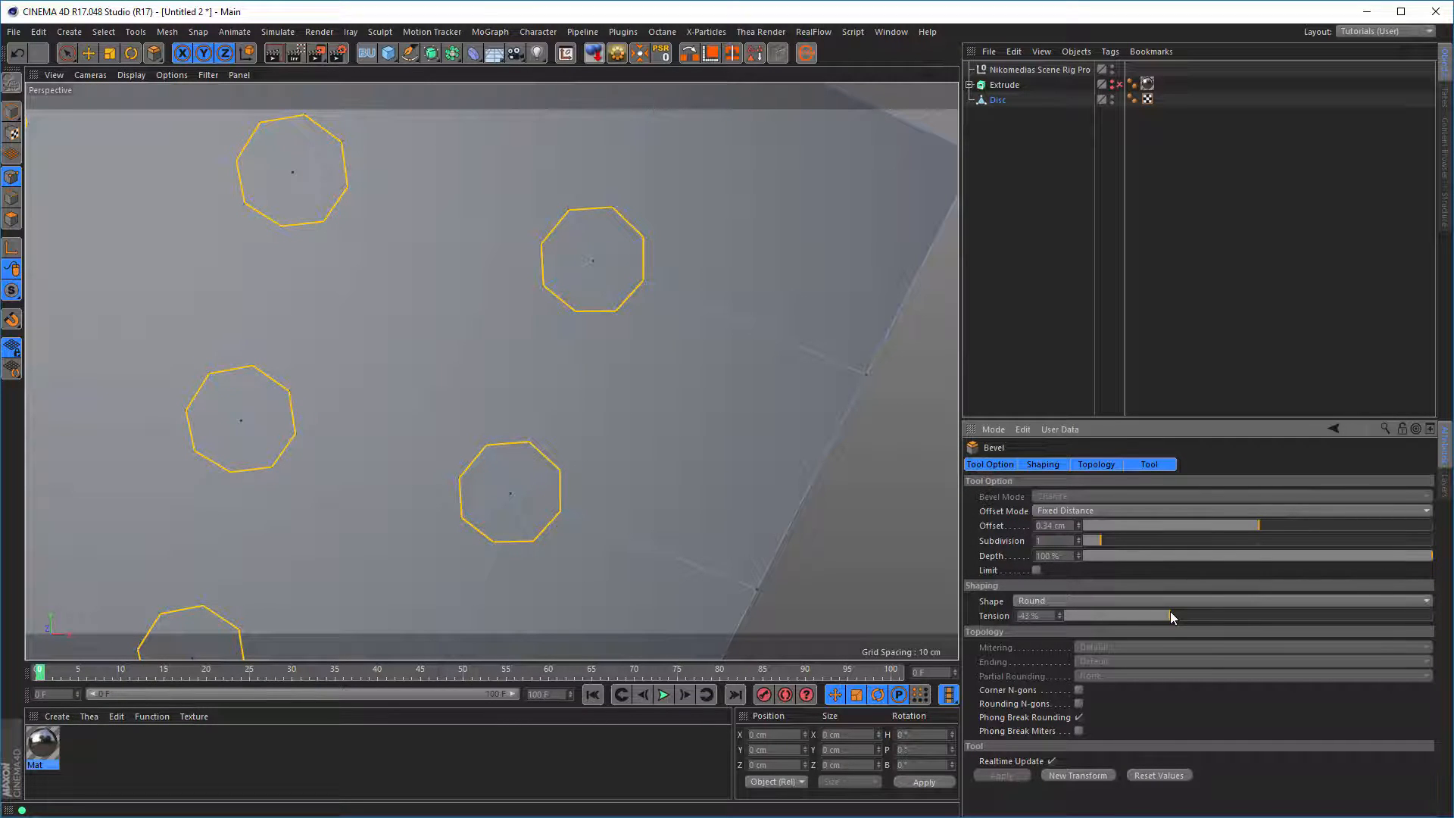
{"action": "left_click_drag", "start_coordinate": [1170, 615], "coordinate": [1175, 616]}
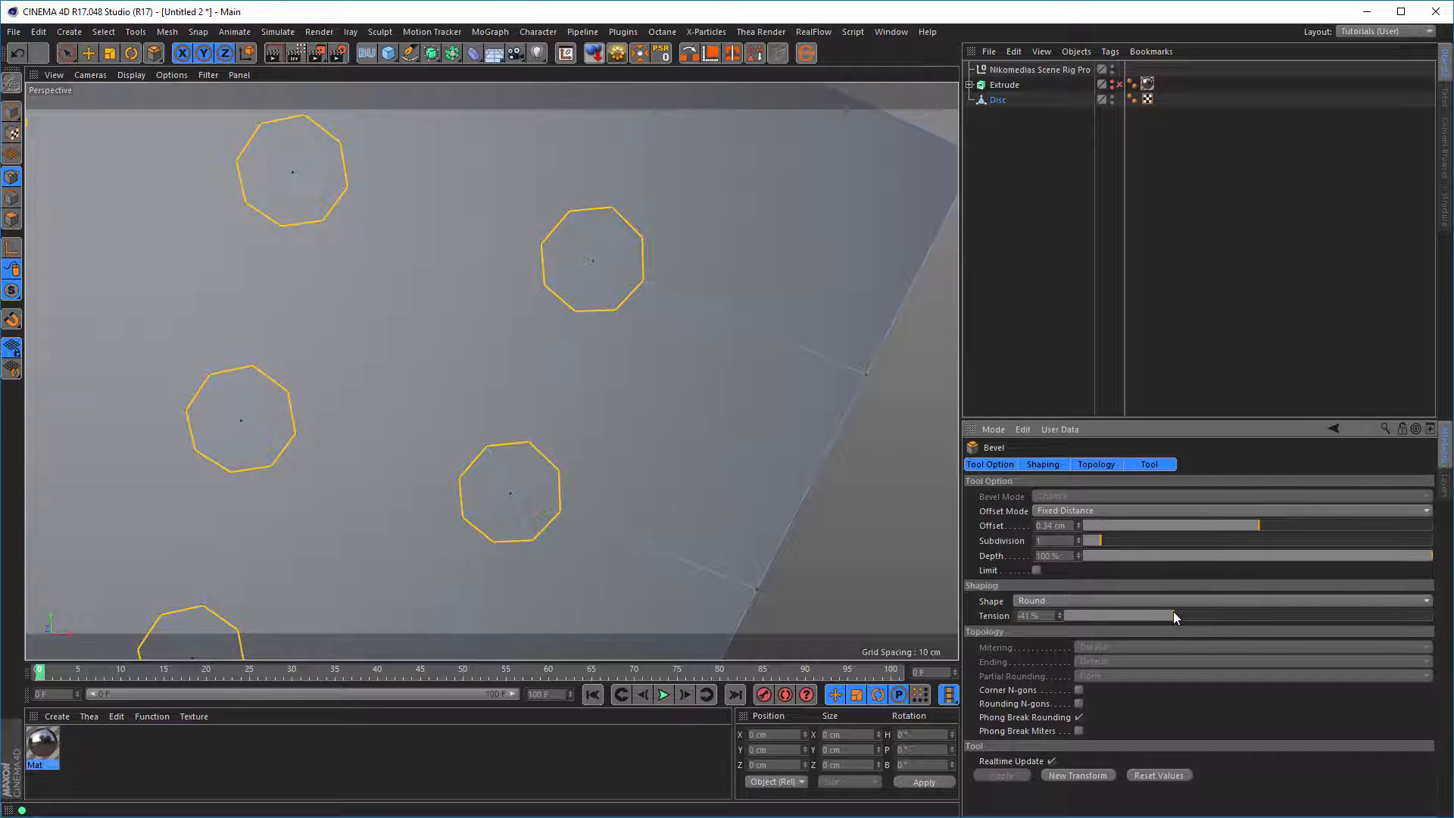
Examine the bevelled hole outlines across the wedge and compare the blade with the reference picture BG.jpg in the Picture Viewer.
{"action": "scroll", "coordinate": [466, 401], "scroll_direction": "down", "scroll_amount": 10}
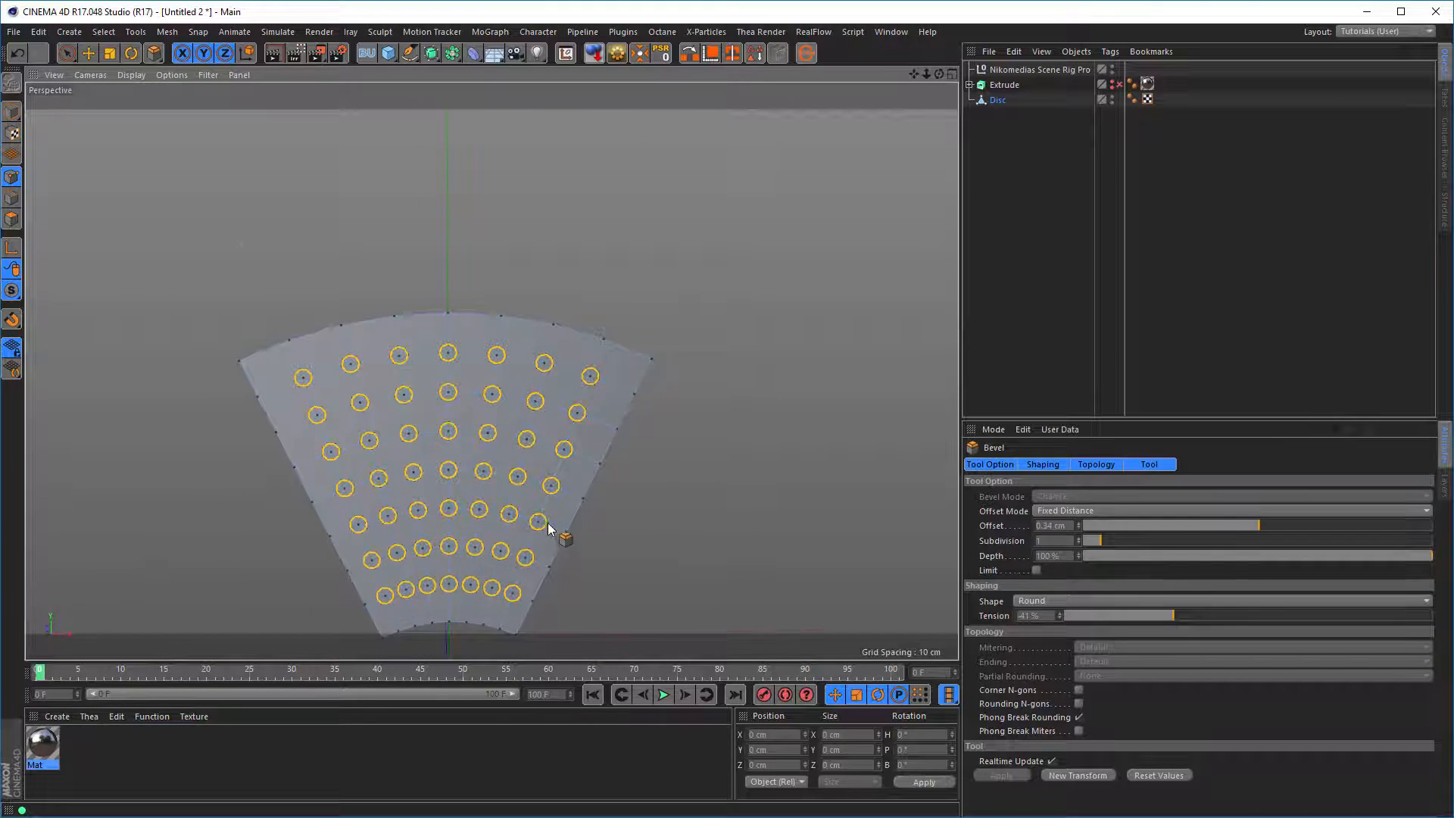
{"action": "middle_click_drag", "start_coordinate": [528, 564], "coordinate": [517, 424], "text": "alt"}
{"action": "right_click_drag", "start_coordinate": [503, 459], "coordinate": [717, 440], "text": "alt"}
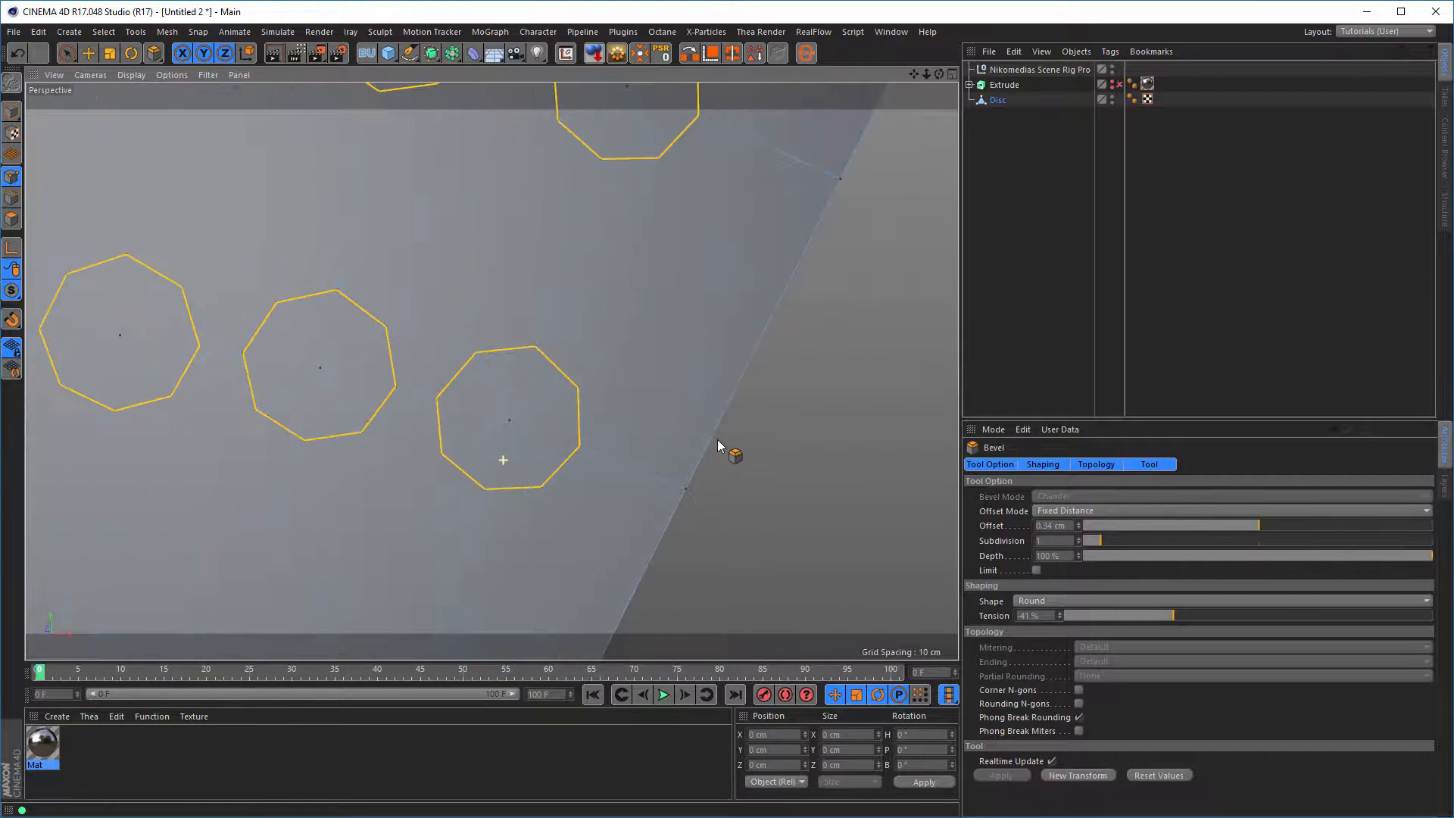
{"action": "right_click_drag", "start_coordinate": [596, 417], "coordinate": [509, 413], "text": "alt"}
{"action": "middle_click_drag", "start_coordinate": [573, 372], "coordinate": [538, 503], "text": "alt"}
{"action": "right_click_drag", "start_coordinate": [548, 453], "coordinate": [533, 453], "text": "alt"}
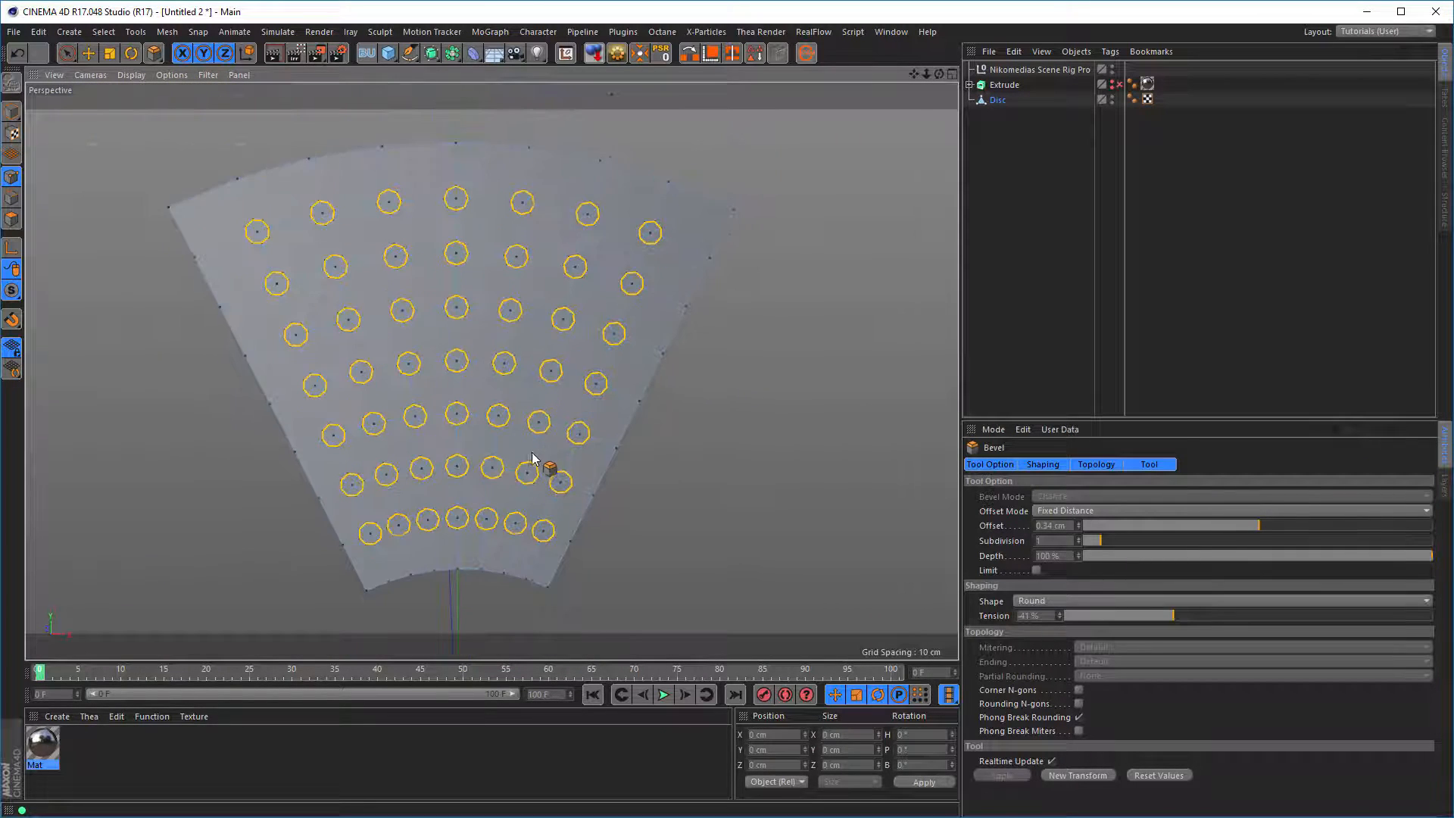
{"action": "middle_click_drag", "start_coordinate": [549, 402], "coordinate": [538, 445], "text": "alt"}
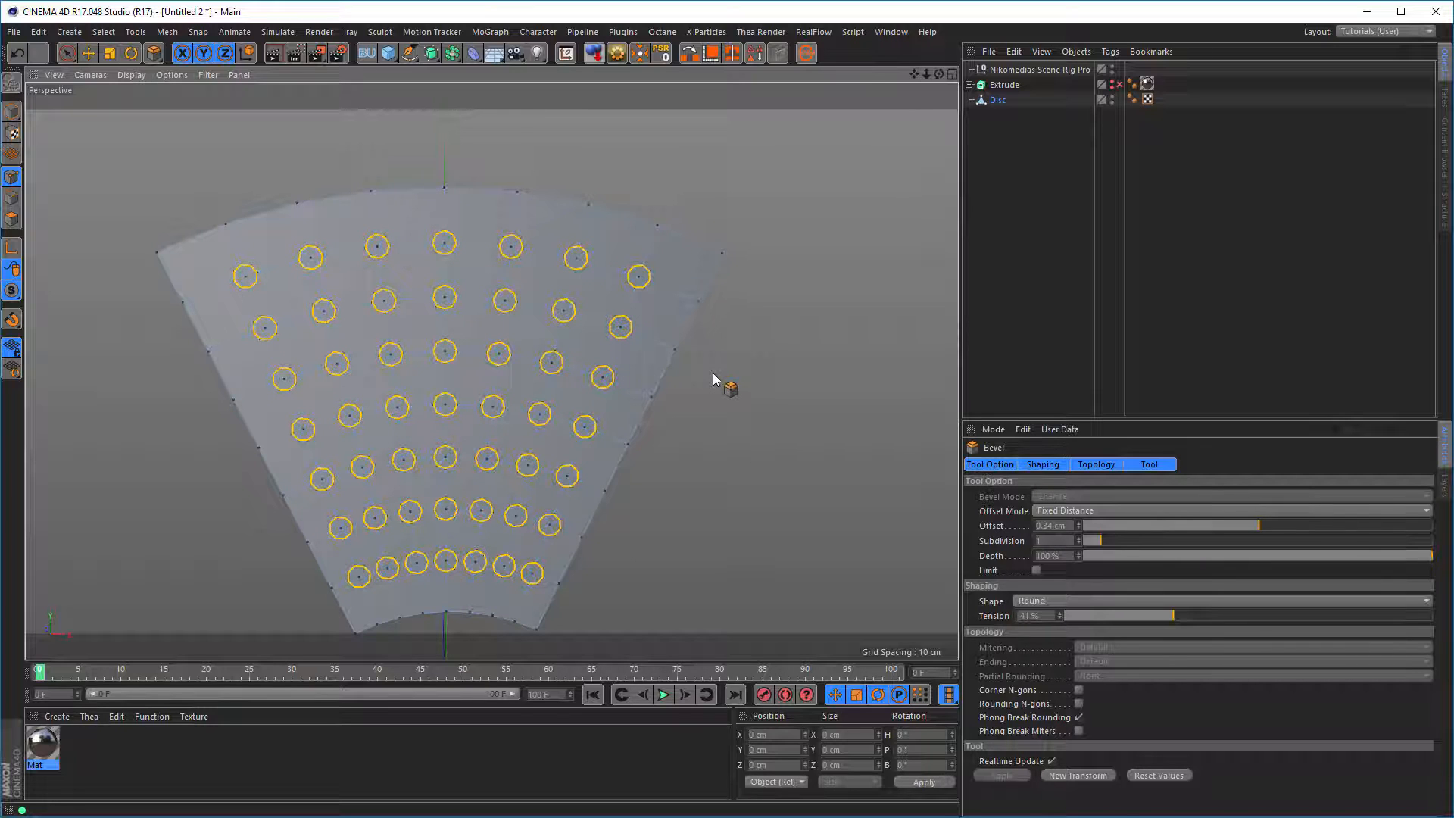
{"action": "key", "text": "shift+F6"}
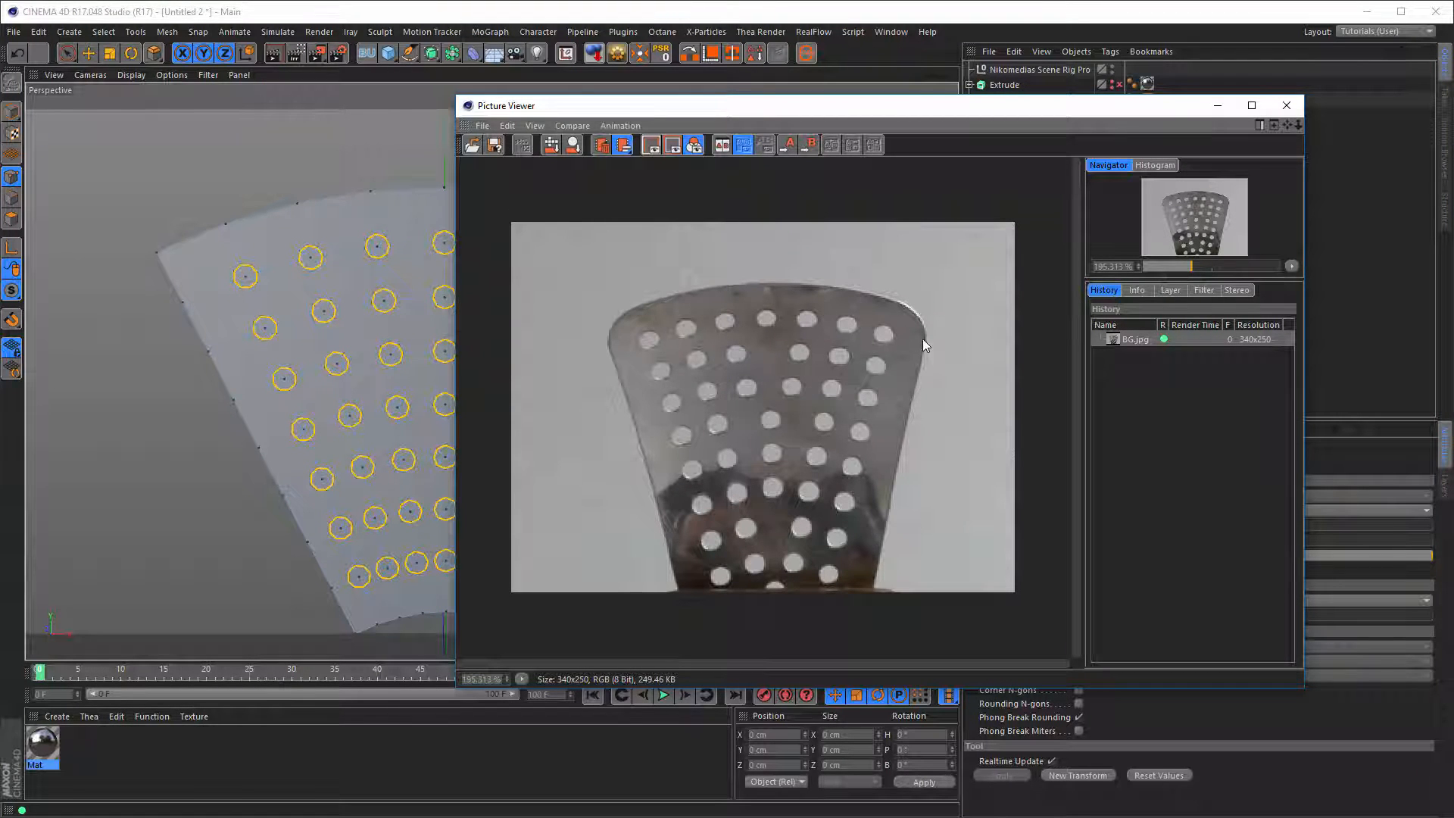
{"action": "left_click", "coordinate": [1286, 105]}
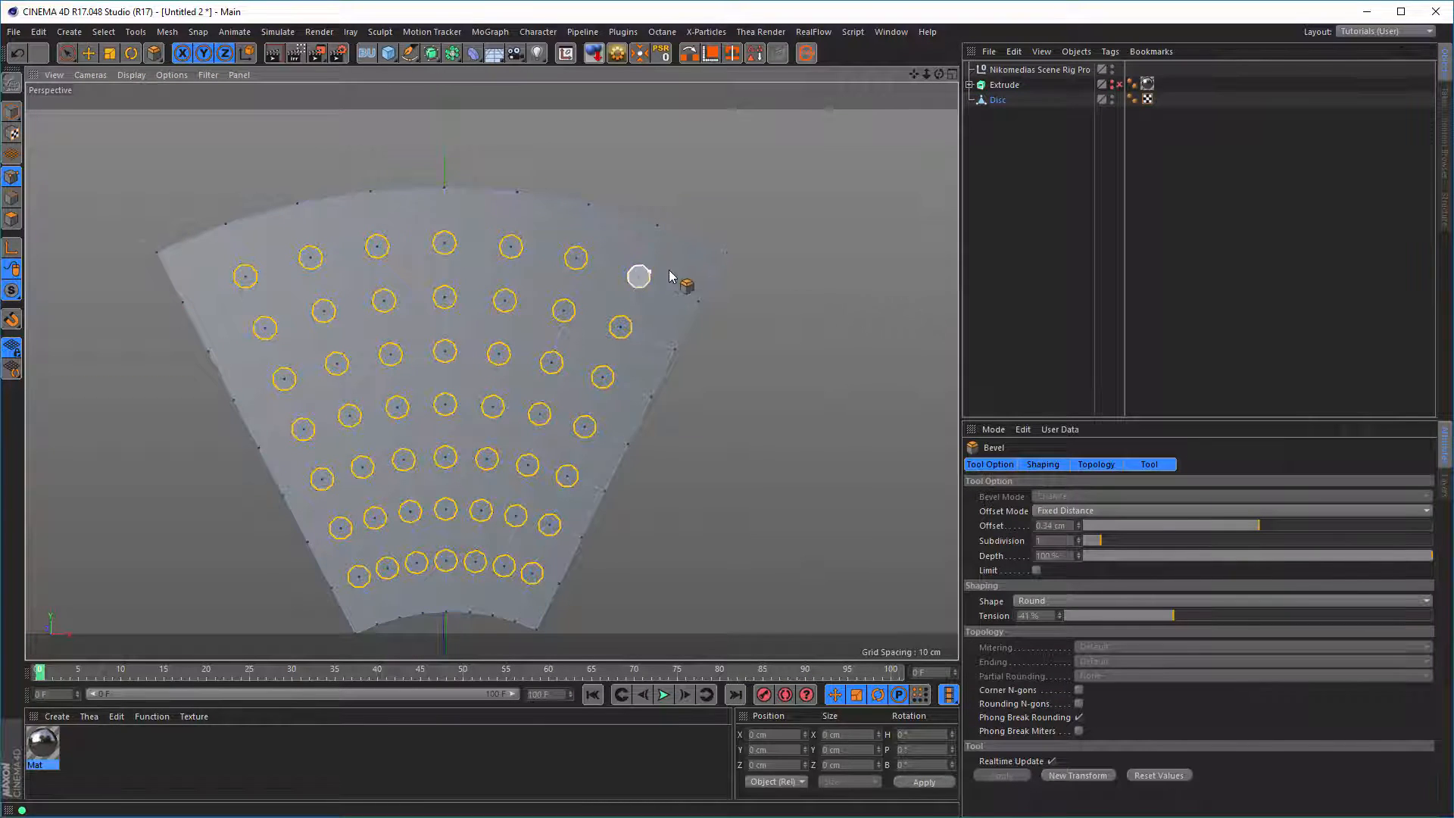
{"action": "scroll", "coordinate": [640, 275], "scroll_direction": "up", "scroll_amount": 5}
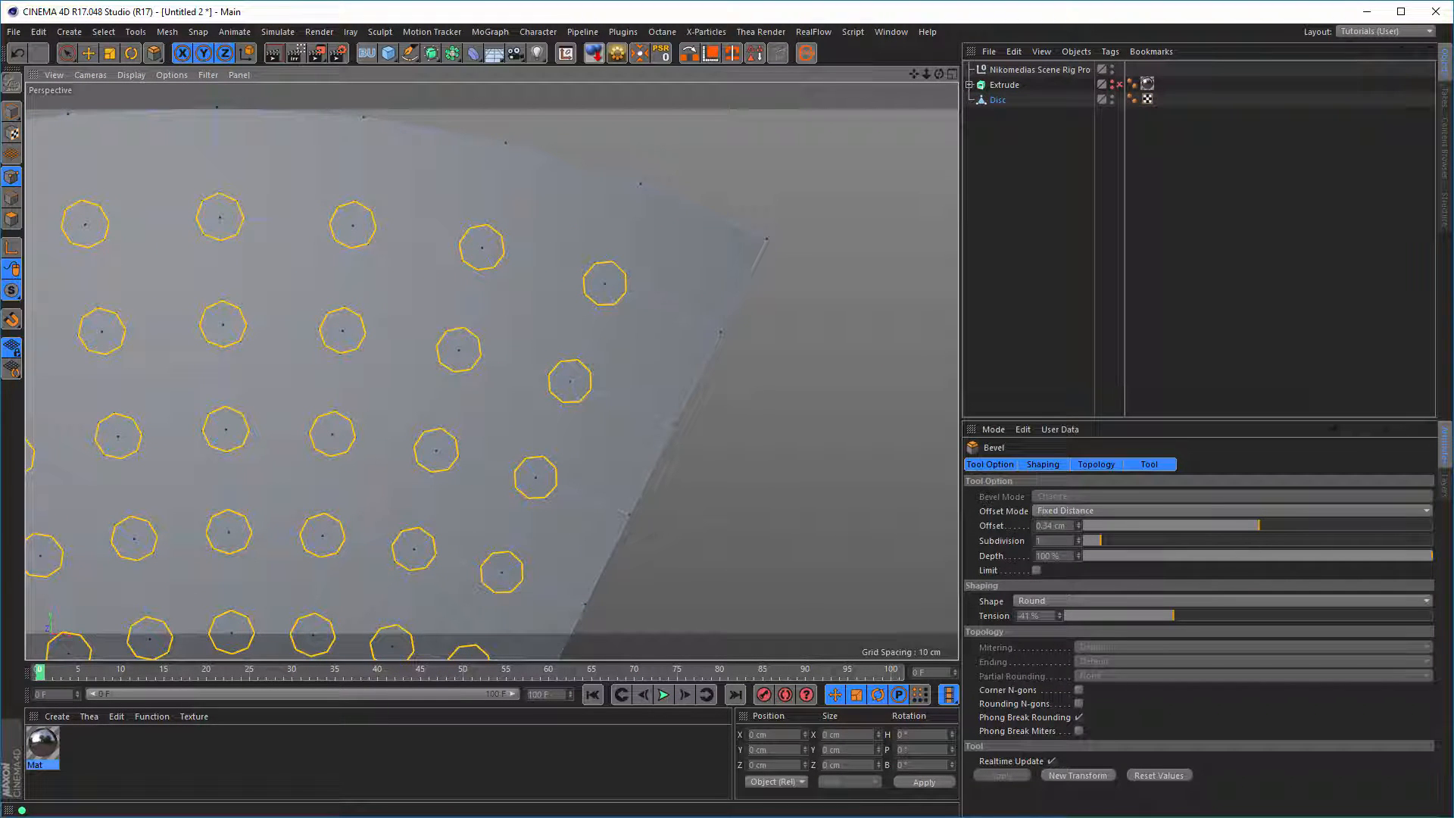
Switch to polygon mode and open the Select by polygon size plugin dialog, placing it beside the wedge.
{"action": "left_click", "coordinate": [12, 221]}
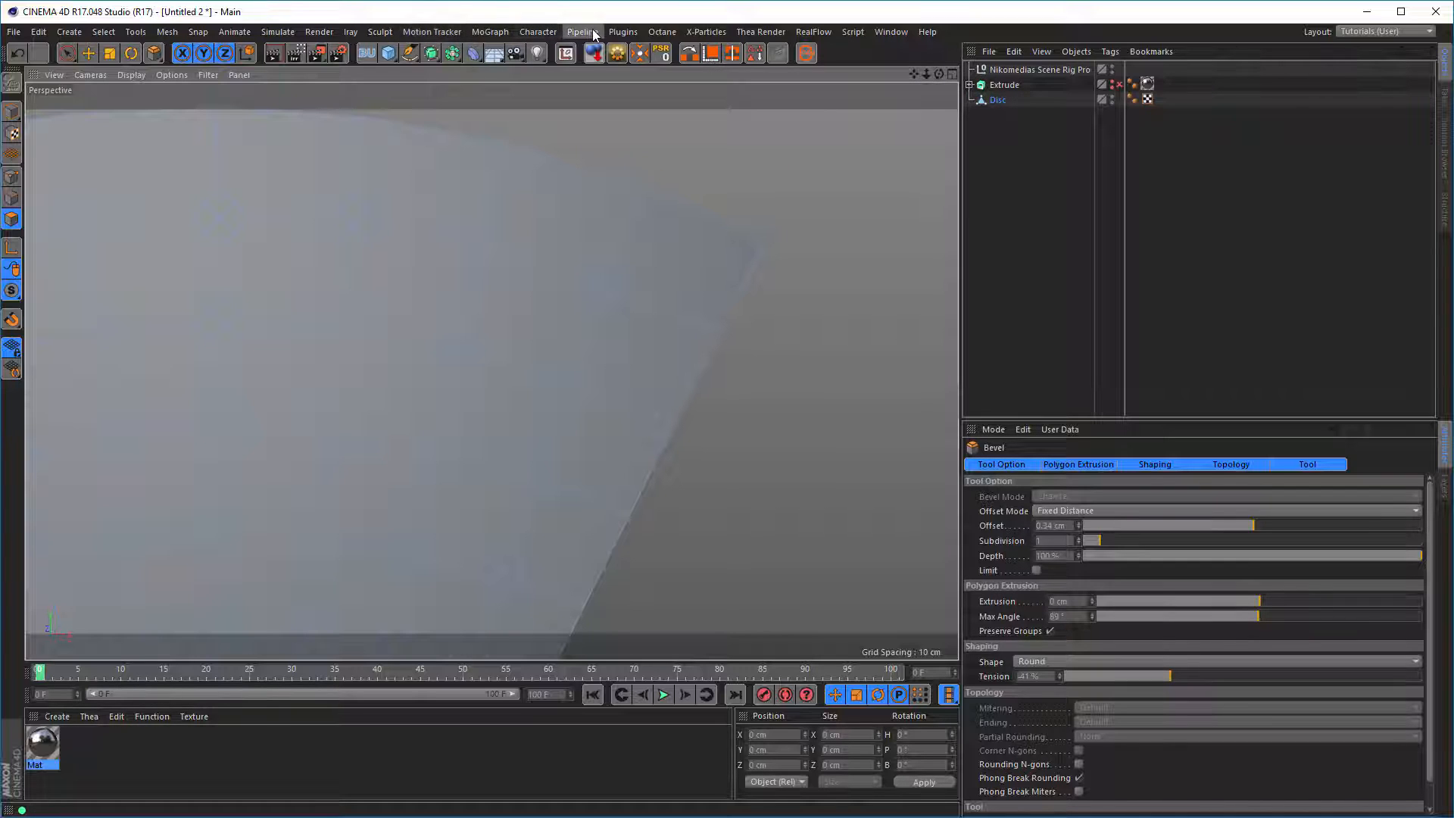
{"action": "left_click", "coordinate": [623, 32]}
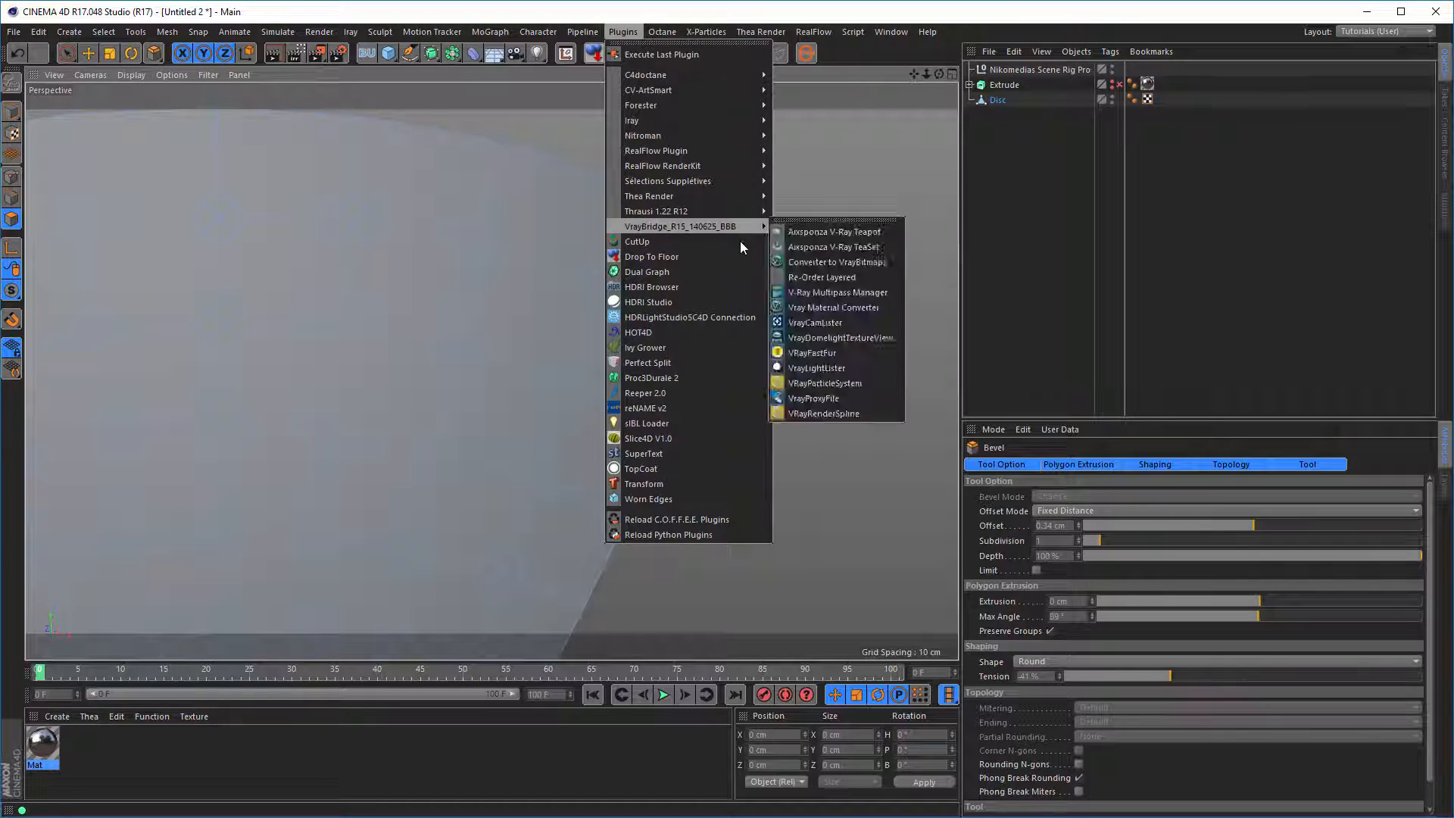
{"action": "mouse_move", "coordinate": [630, 183]}
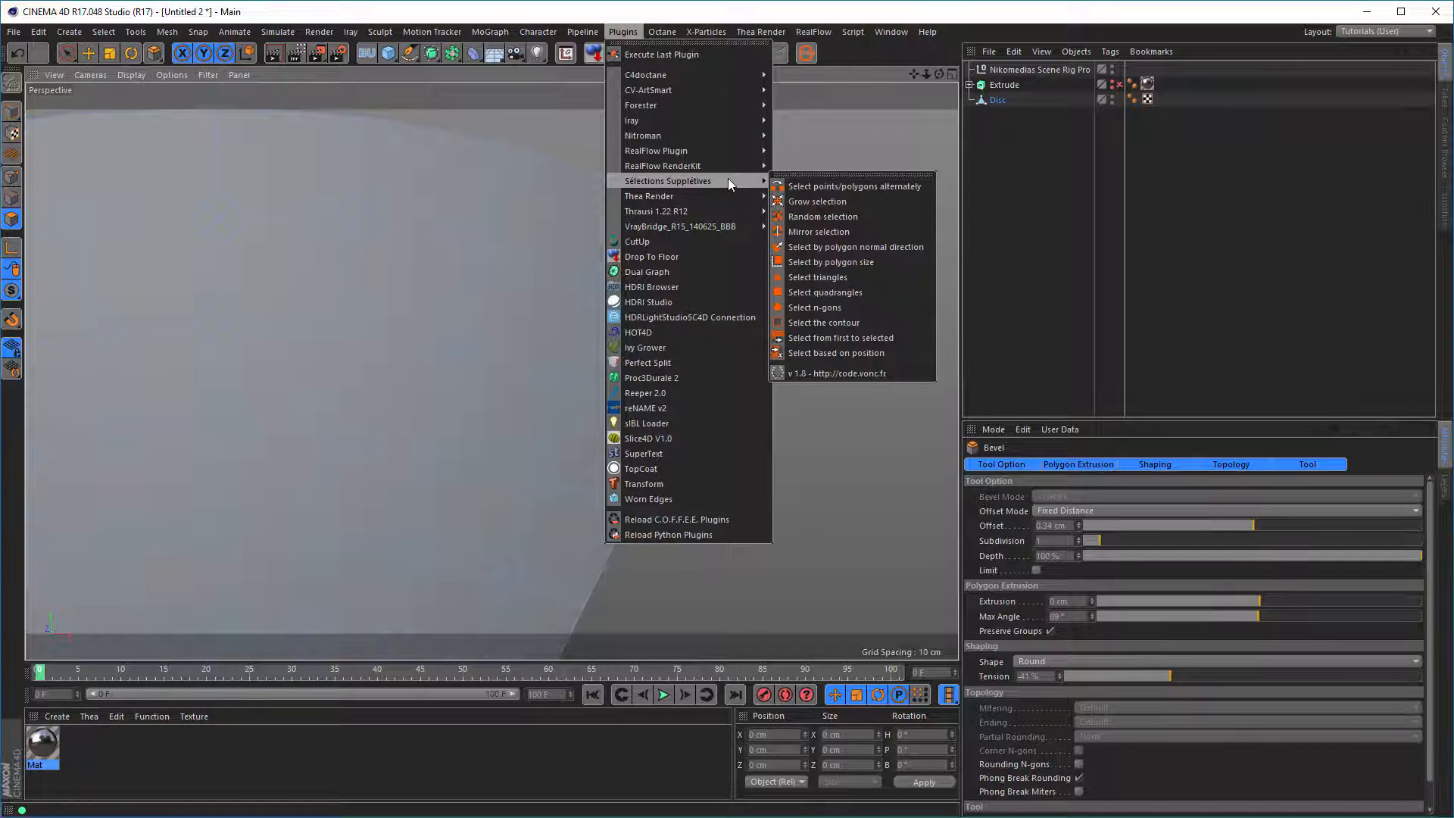
{"action": "left_click", "coordinate": [916, 11]}
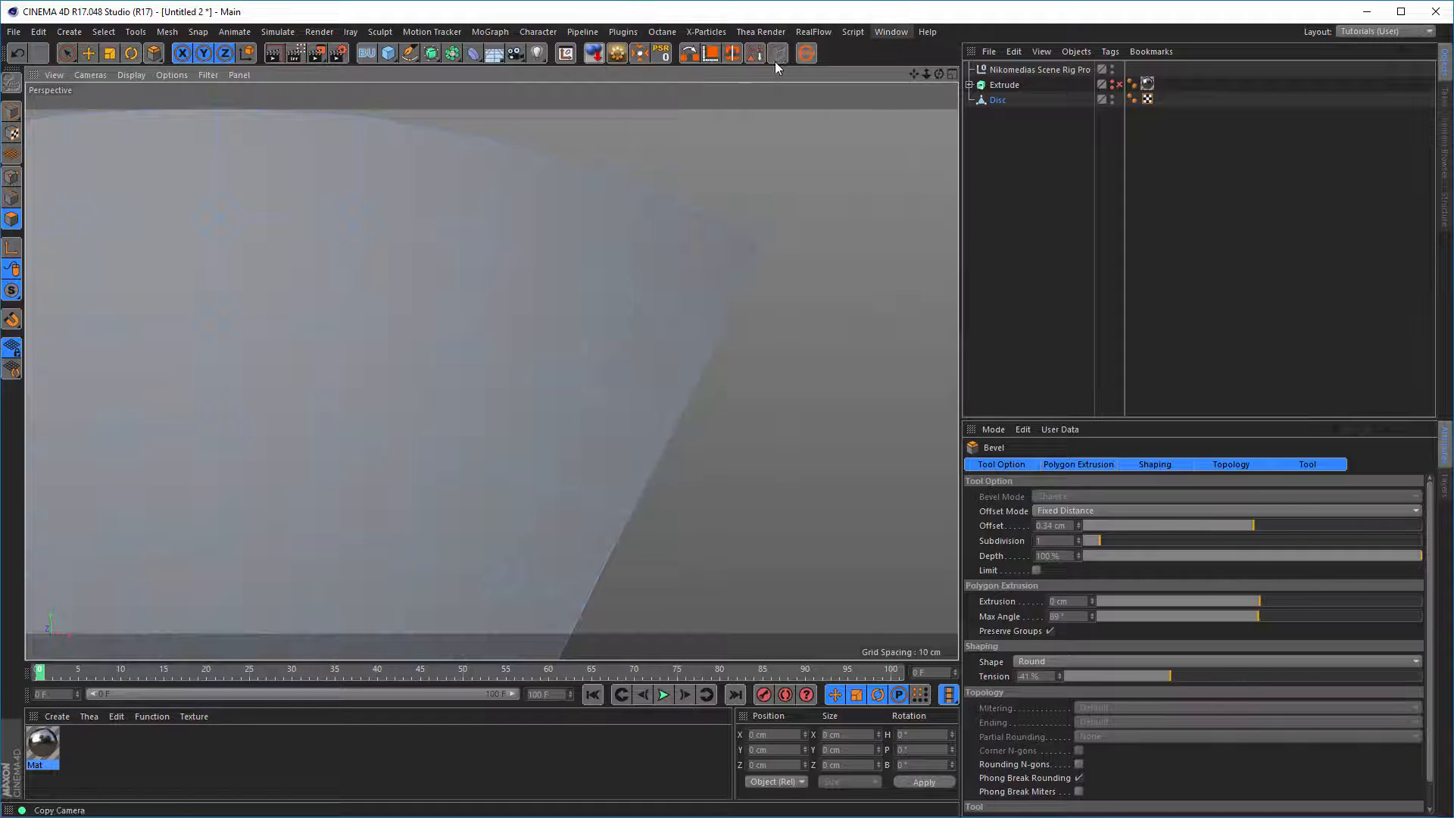
{"action": "left_click", "coordinate": [712, 61]}
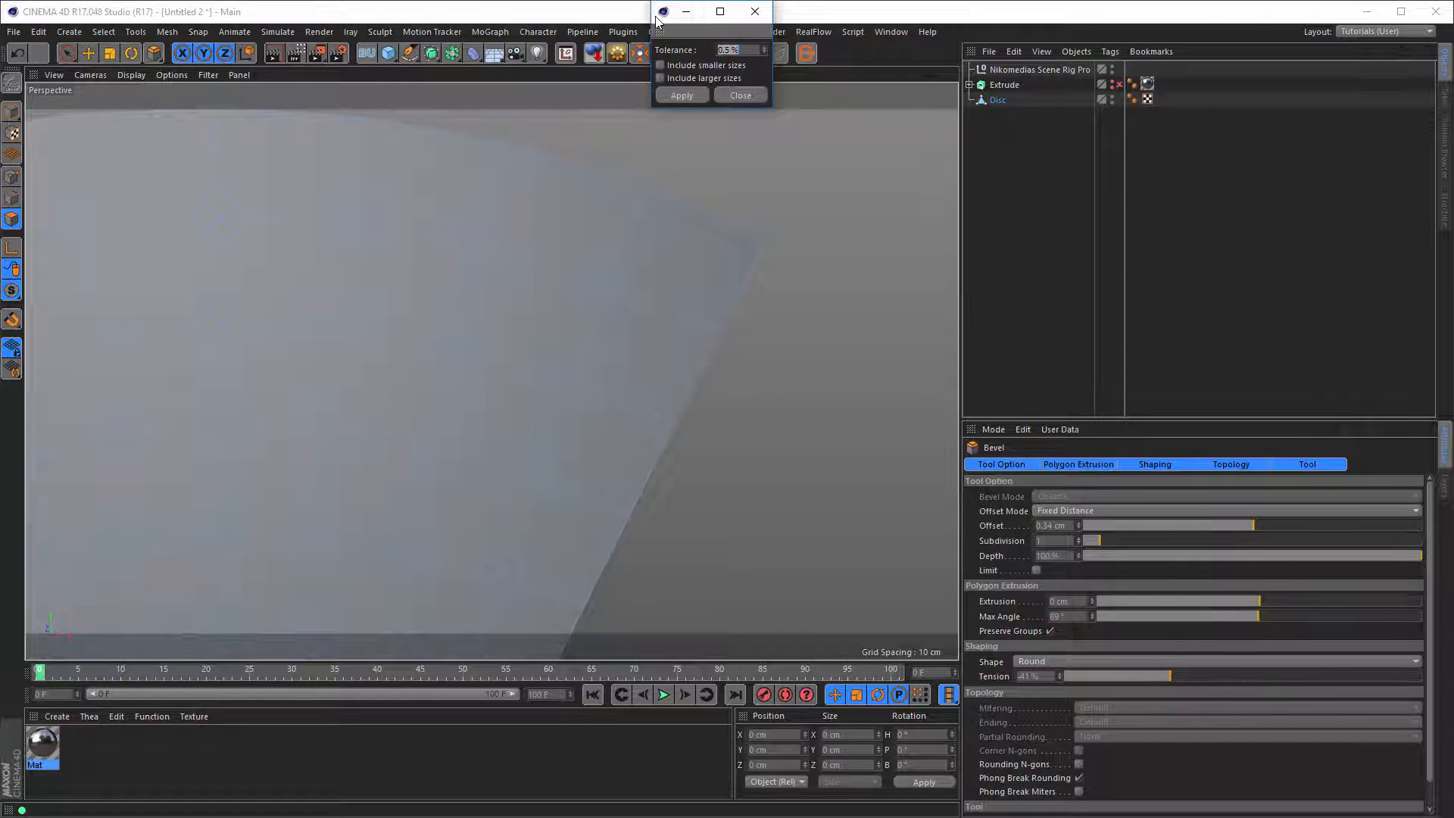
{"action": "left_click", "coordinate": [662, 13]}
{"action": "left_click", "coordinate": [656, 11]}
{"action": "left_click_drag", "start_coordinate": [661, 29], "coordinate": [890, 291]}
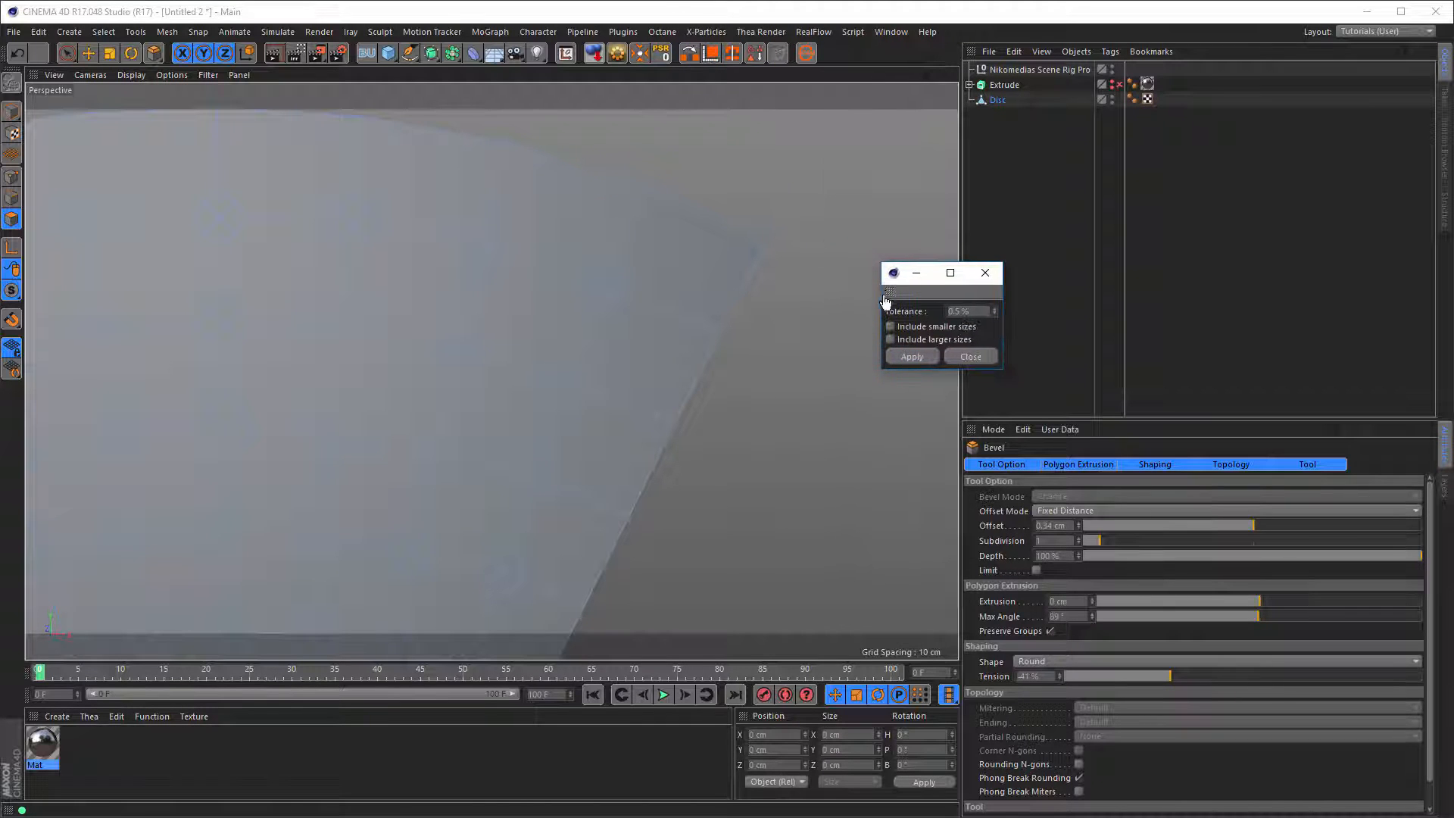
Live-select one polygon of the wedge's upper-right hole and extend the selection to similarly sized polygons with a 10 % tolerance.
{"action": "left_click", "coordinate": [65, 58]}
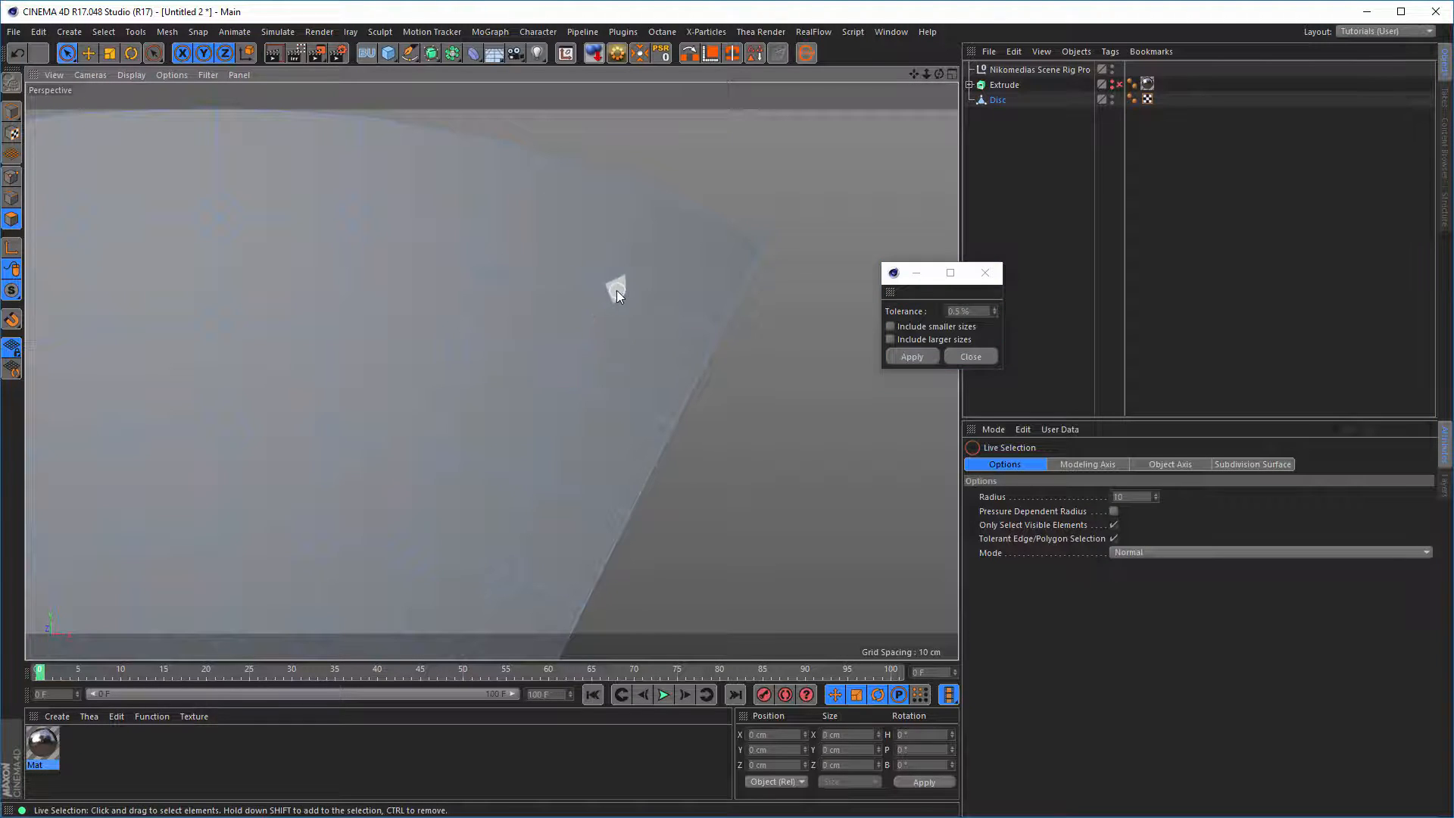
{"action": "left_click", "coordinate": [616, 290]}
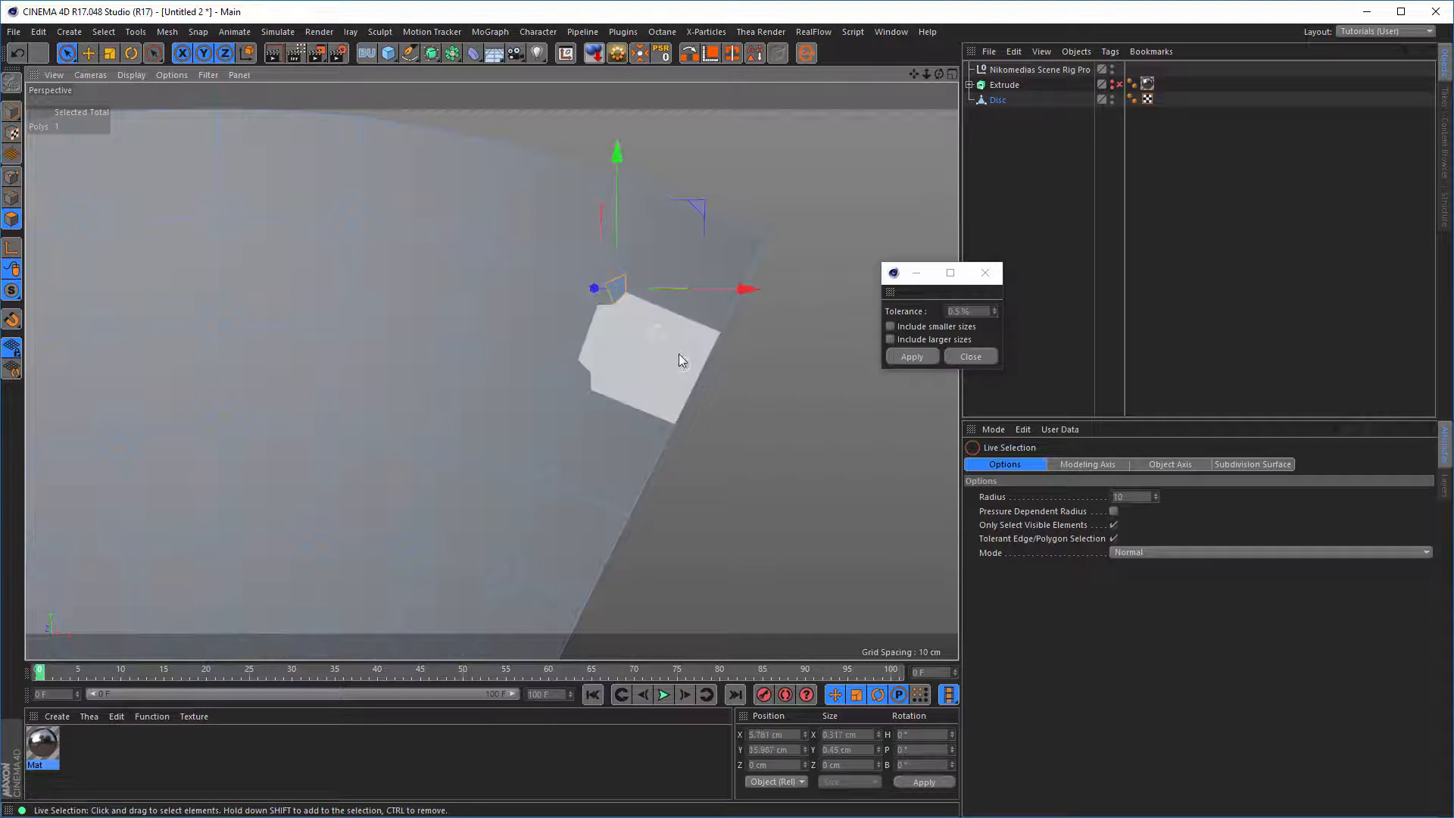
{"action": "left_click", "coordinate": [914, 357]}
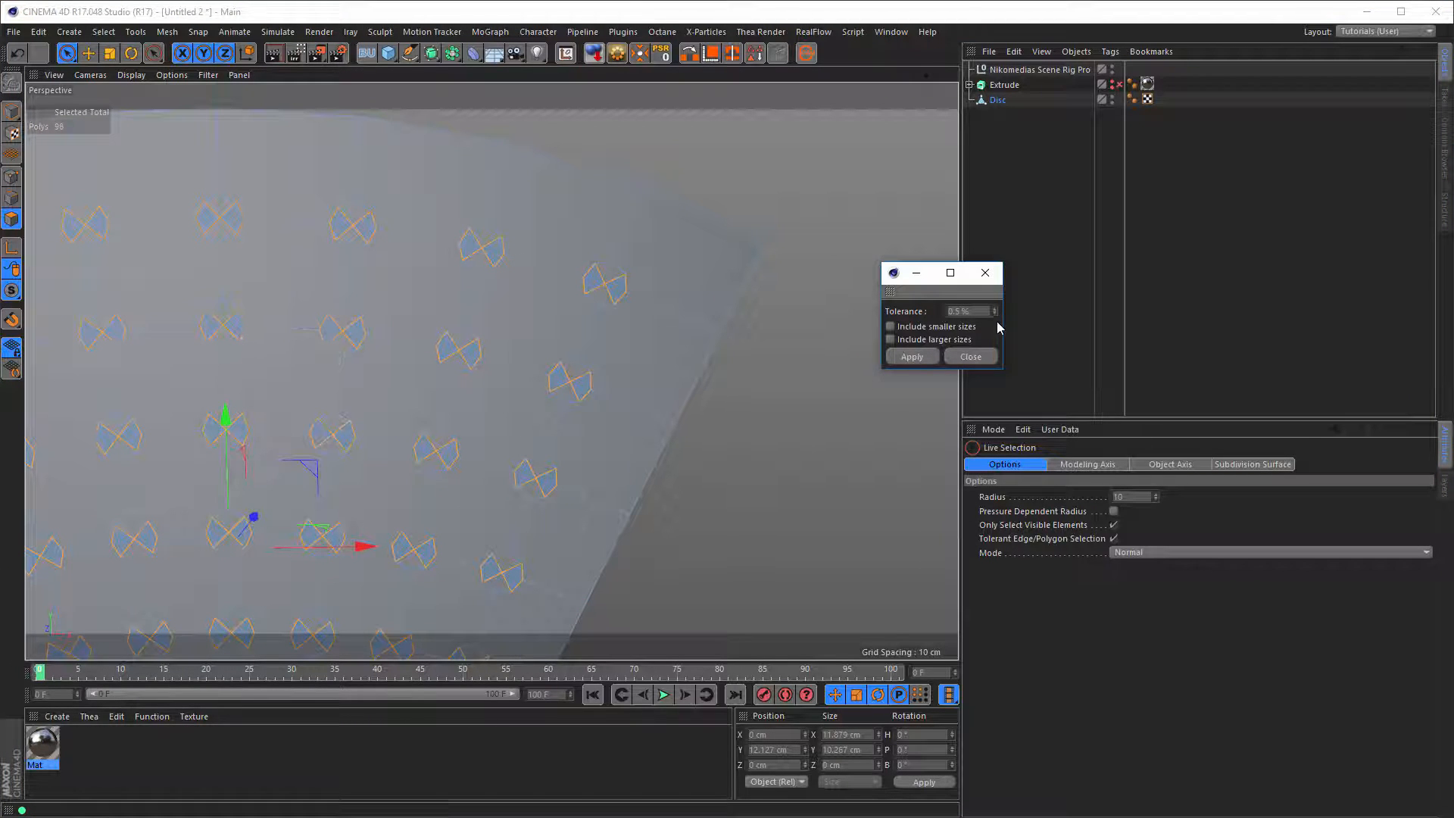
{"action": "left_click", "coordinate": [968, 311]}
{"action": "type", "text": "2"}
{"action": "left_click", "coordinate": [920, 355]}
{"action": "left_click", "coordinate": [908, 358]}
{"action": "left_click_drag", "start_coordinate": [983, 312], "coordinate": [944, 311]}
{"action": "left_click", "coordinate": [612, 287]}
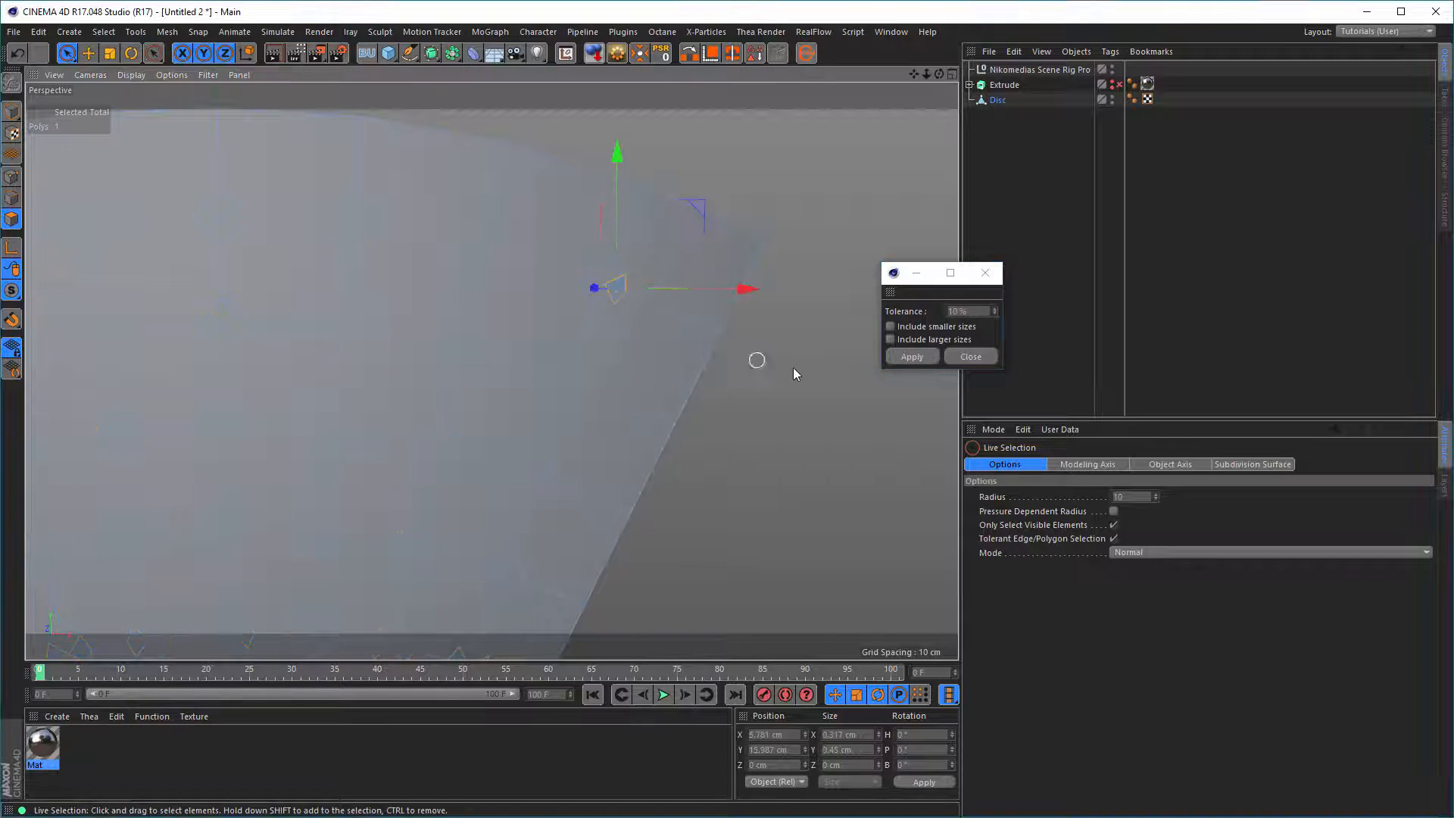
{"action": "left_click", "coordinate": [912, 357]}
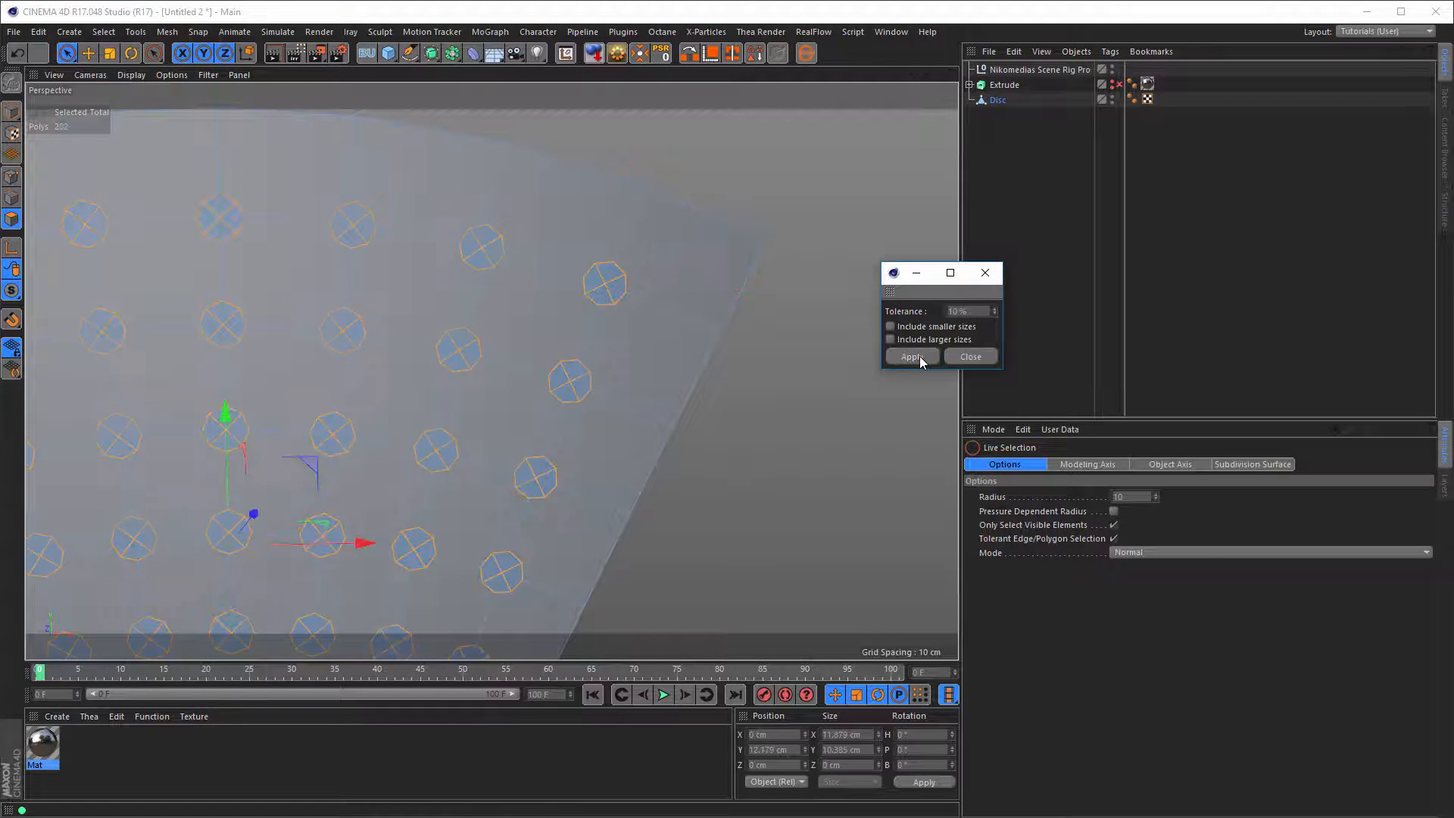
Try to delete the selected hole polygons across the whole wedge, and undo the deletion.
{"action": "scroll", "coordinate": [582, 365], "scroll_direction": "down", "scroll_amount": 5}
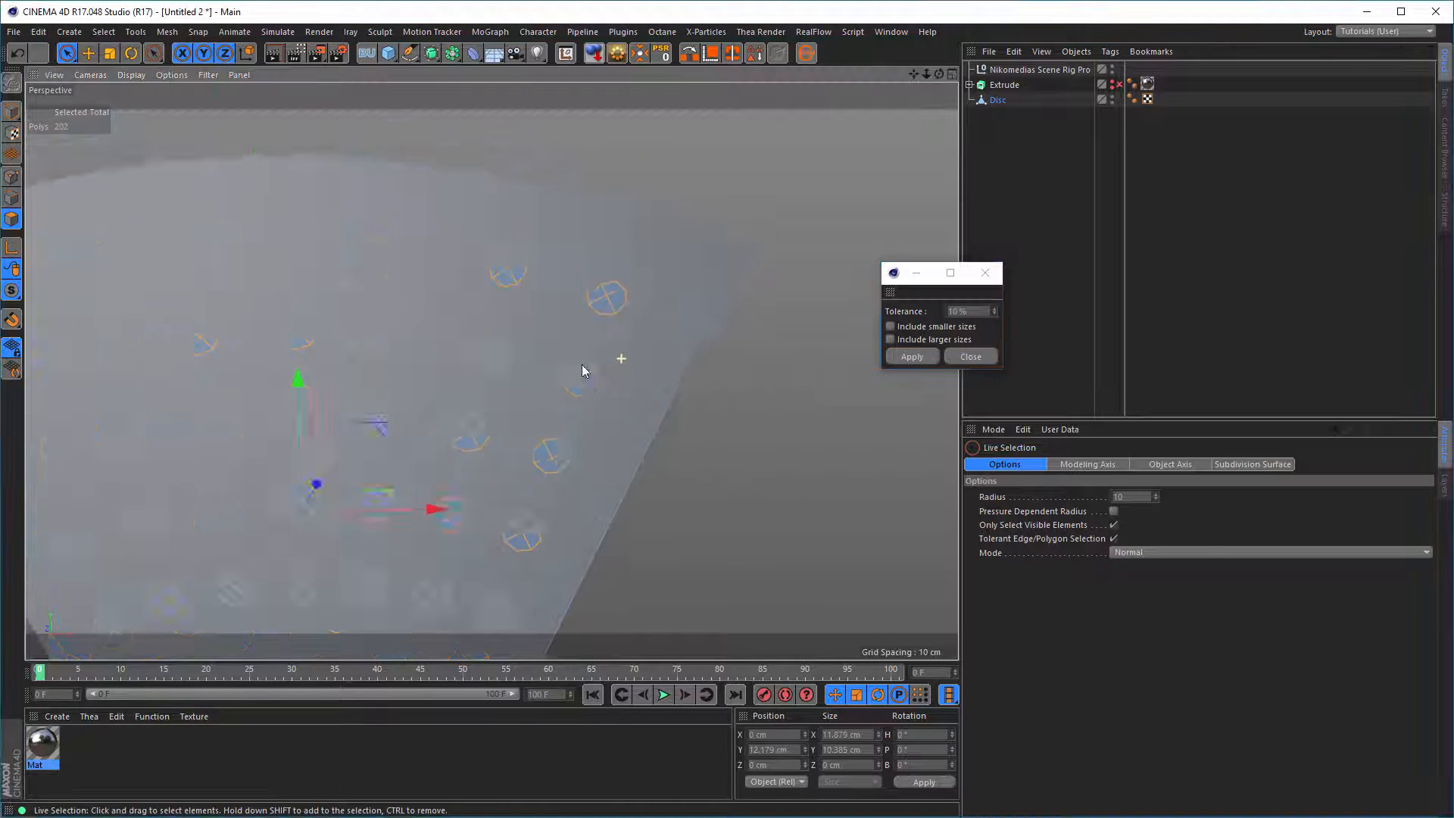
{"action": "right_click_drag", "start_coordinate": [643, 321], "coordinate": [544, 338], "text": "alt"}
{"action": "key", "text": "Delete"}
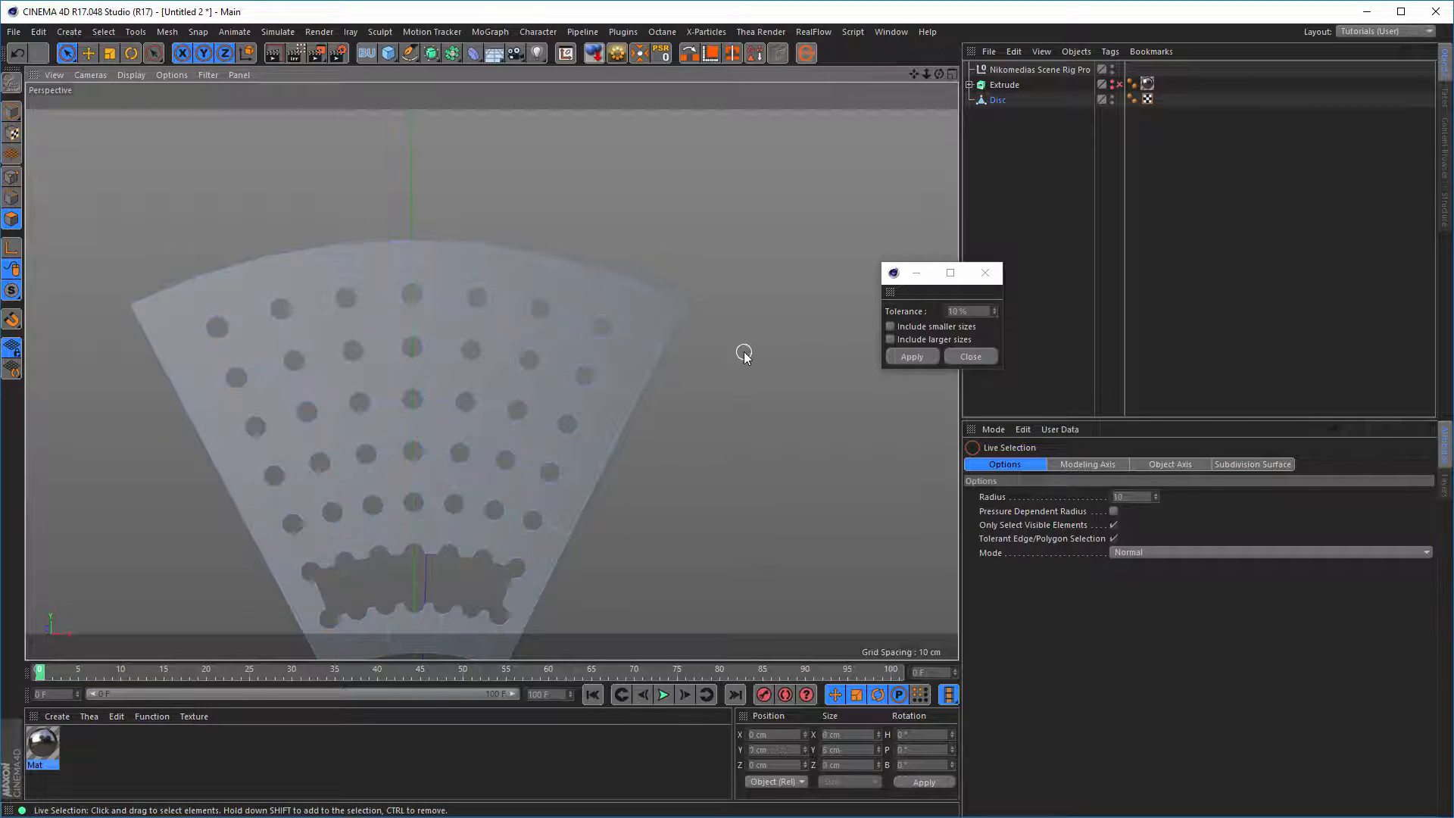
{"action": "key", "text": "ctrl+z"}
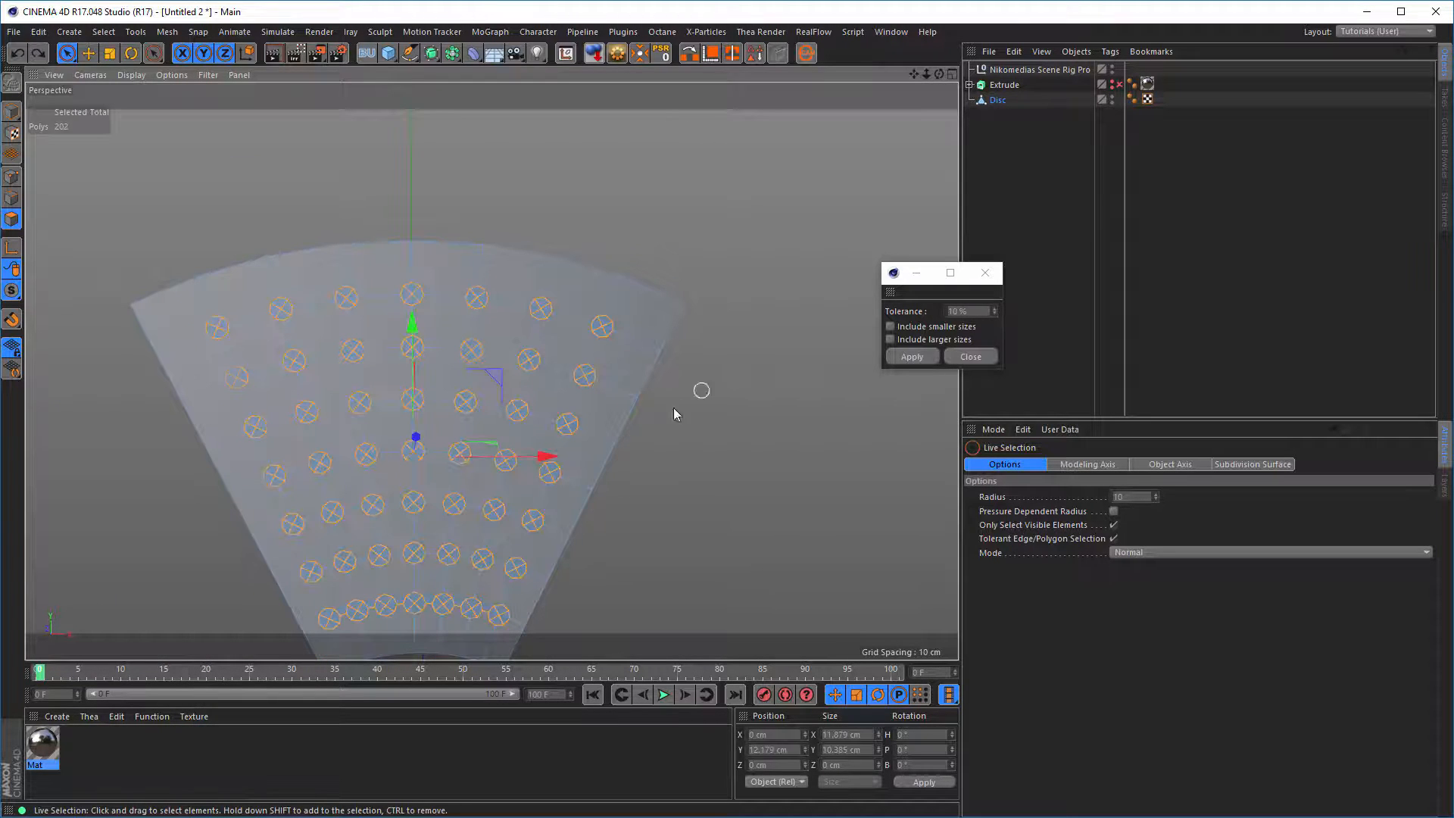
Live-select one polygon of the wedge's lower-right hole and extend the selection to similarly sized polygons with a 5 % tolerance.
{"action": "scroll", "coordinate": [523, 576], "scroll_direction": "up", "scroll_amount": 4}
{"action": "scroll", "coordinate": [606, 386], "scroll_direction": "up", "scroll_amount": 5}
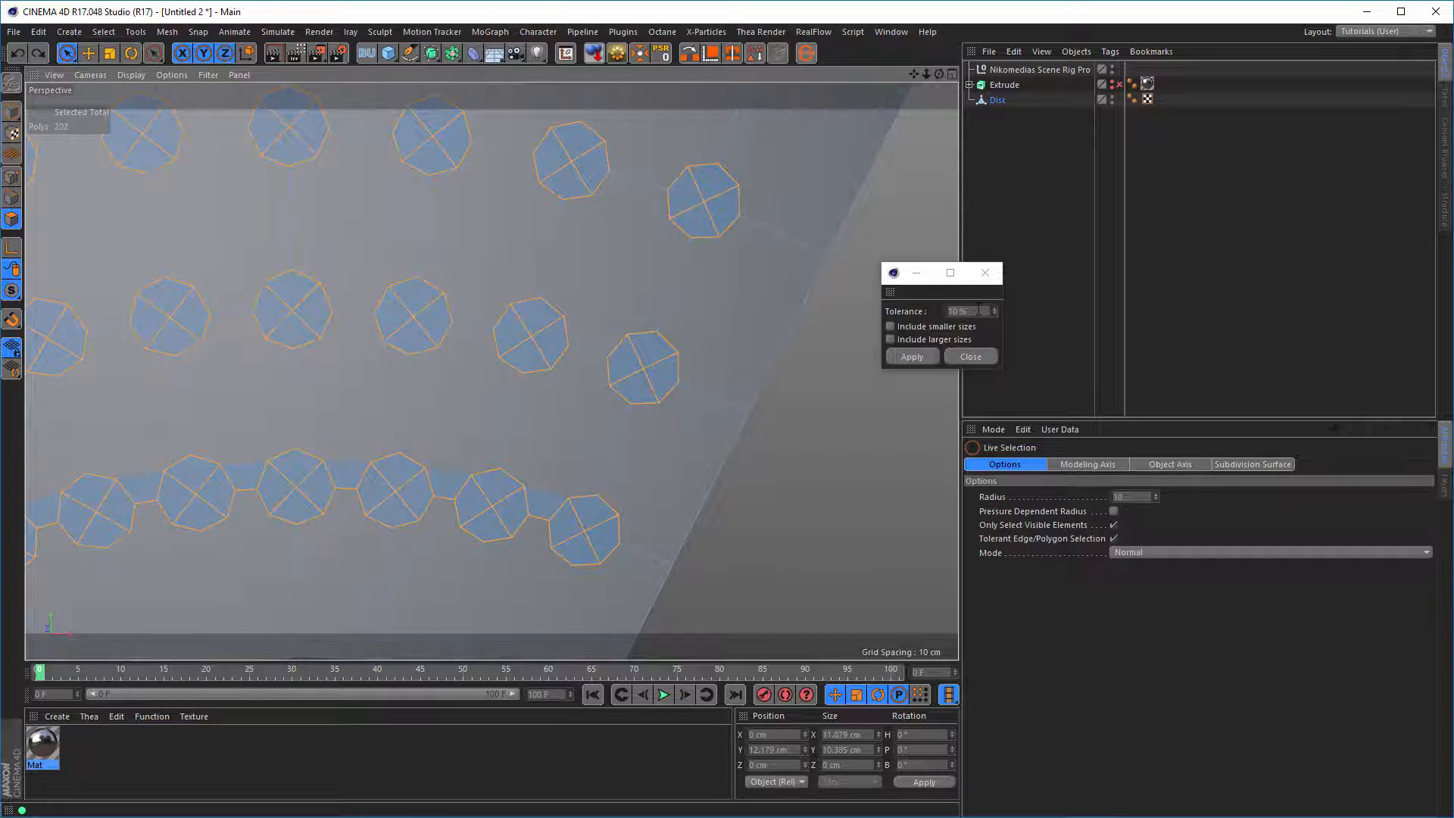
{"action": "left_click", "coordinate": [600, 537]}
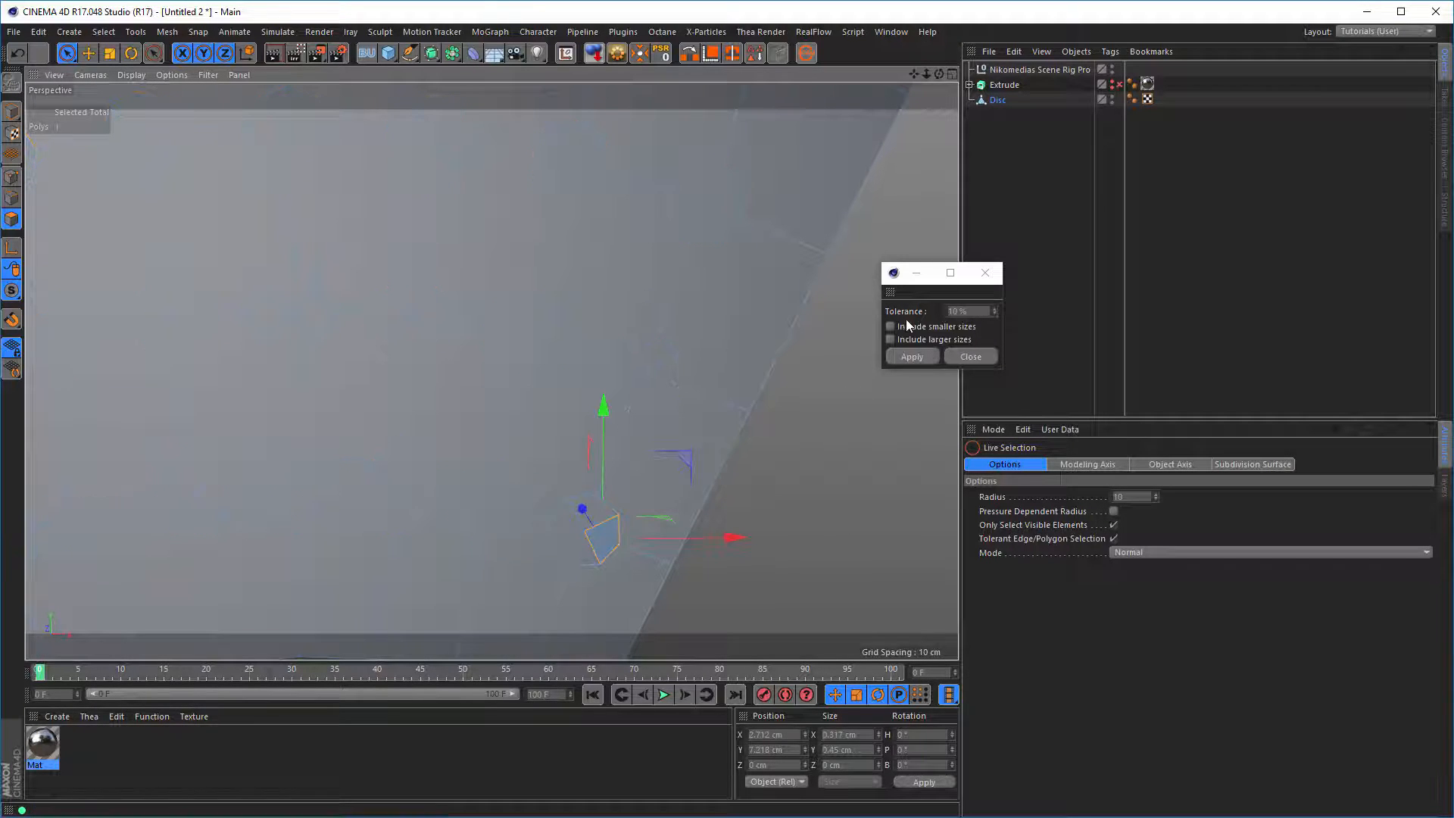
{"action": "left_click_drag", "start_coordinate": [975, 310], "coordinate": [917, 337]}
{"action": "type", "text": "5"}
{"action": "key", "text": "Return"}
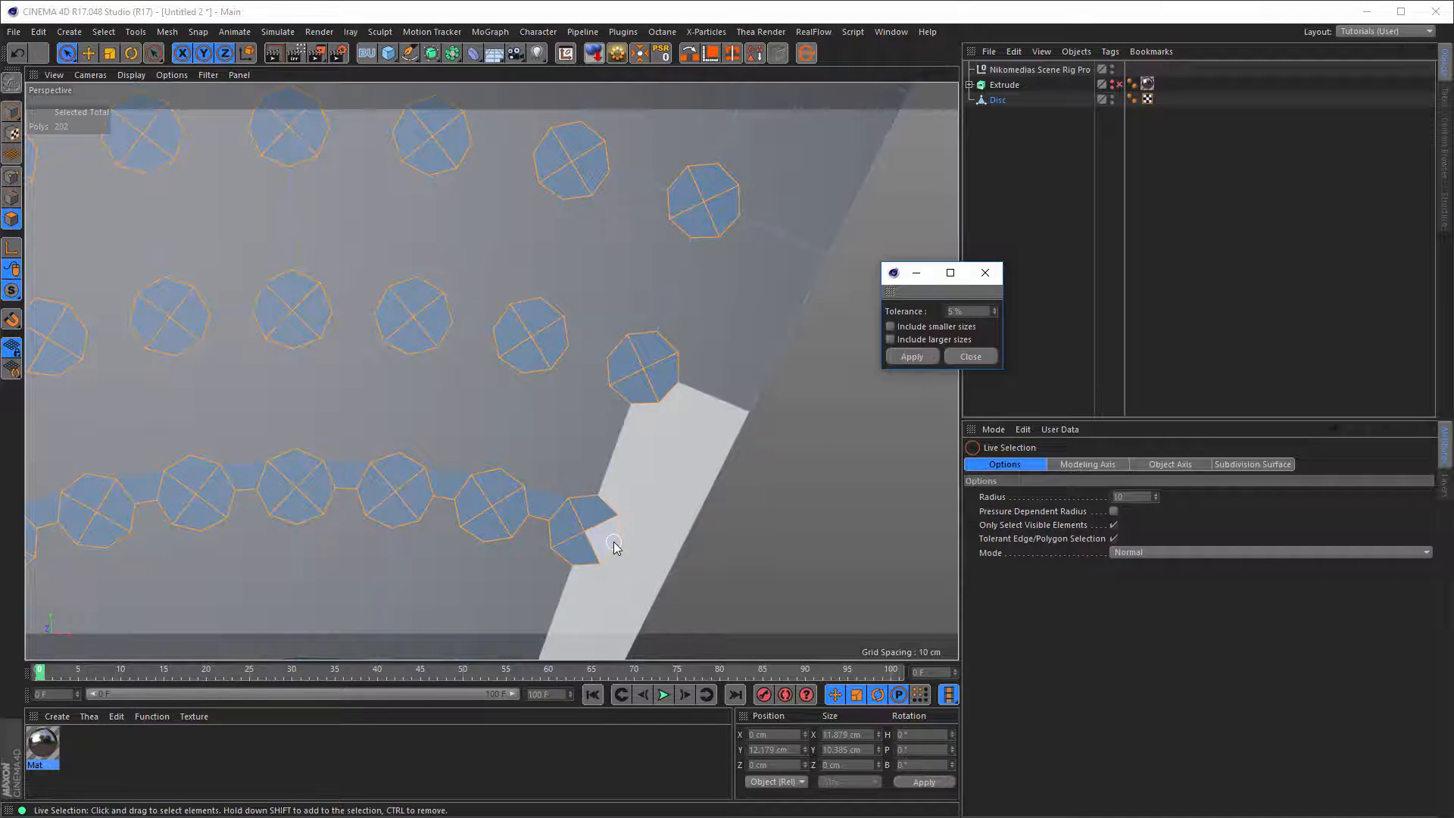
Reselect the single polygon of the lower-right hole and extend the selection by size with the tolerance set to 1 %.
{"action": "left_click", "coordinate": [602, 537]}
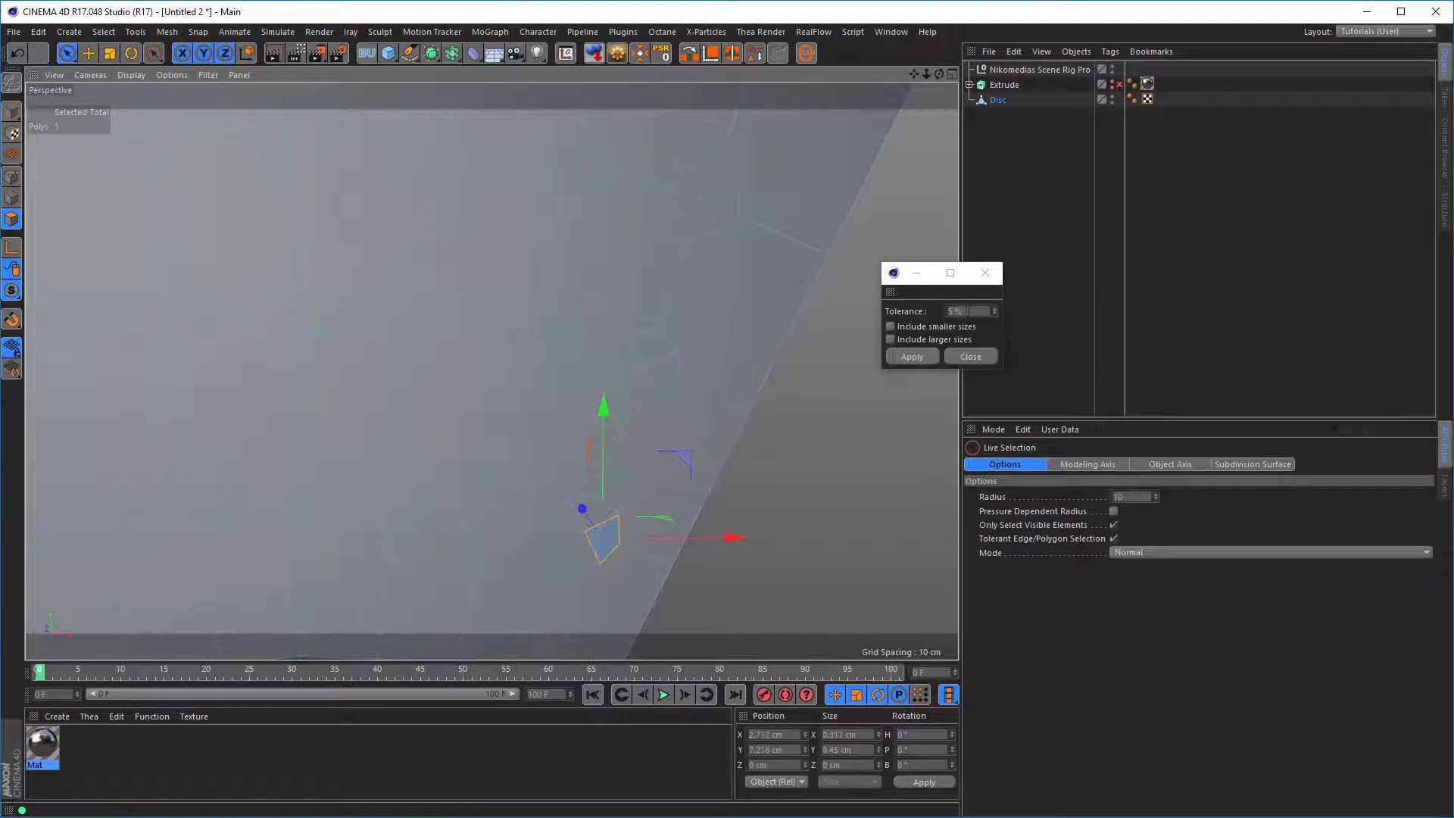
{"action": "left_click", "coordinate": [926, 333]}
{"action": "type", "text": "1"}
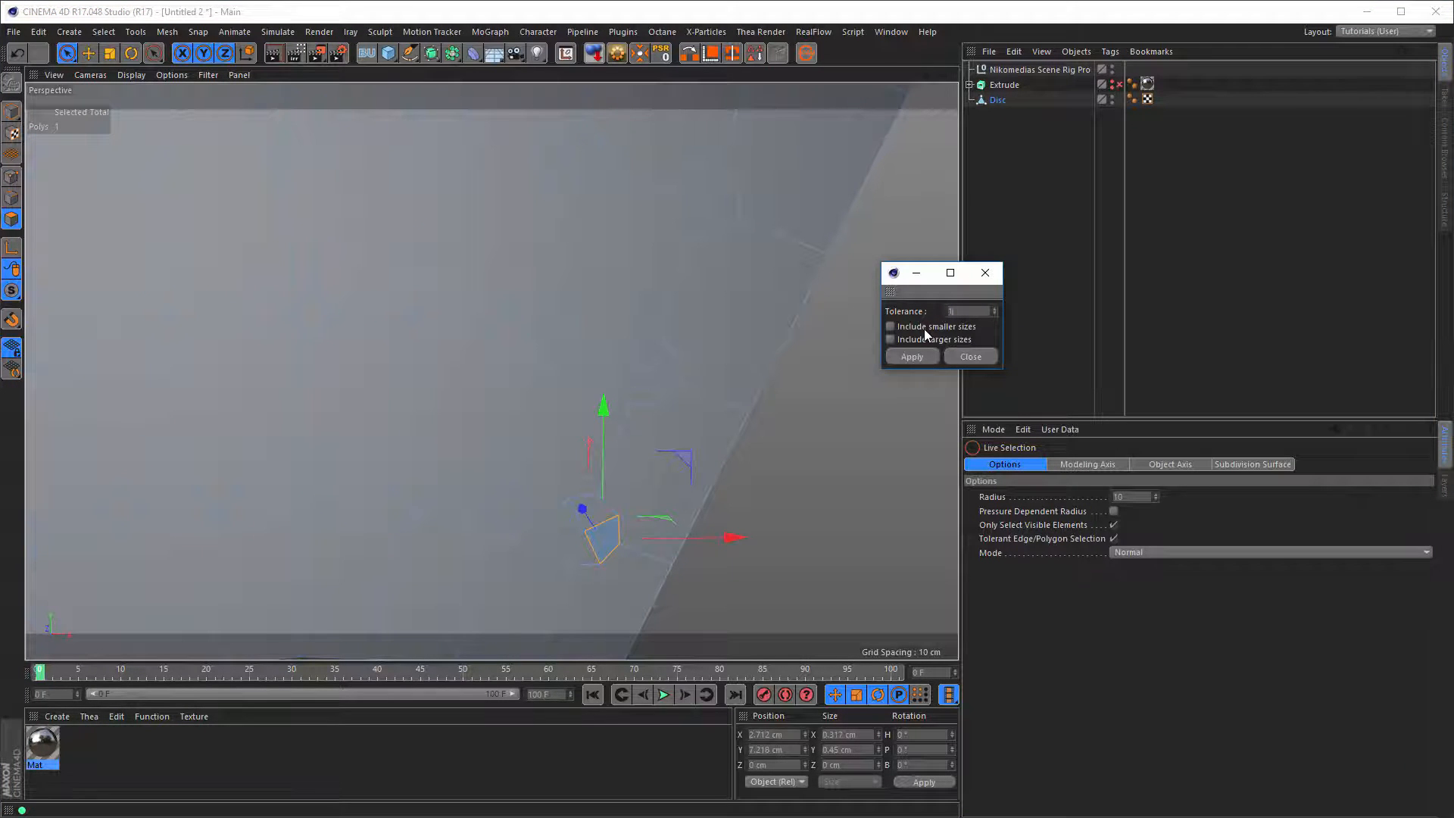
{"action": "key", "text": "Return"}
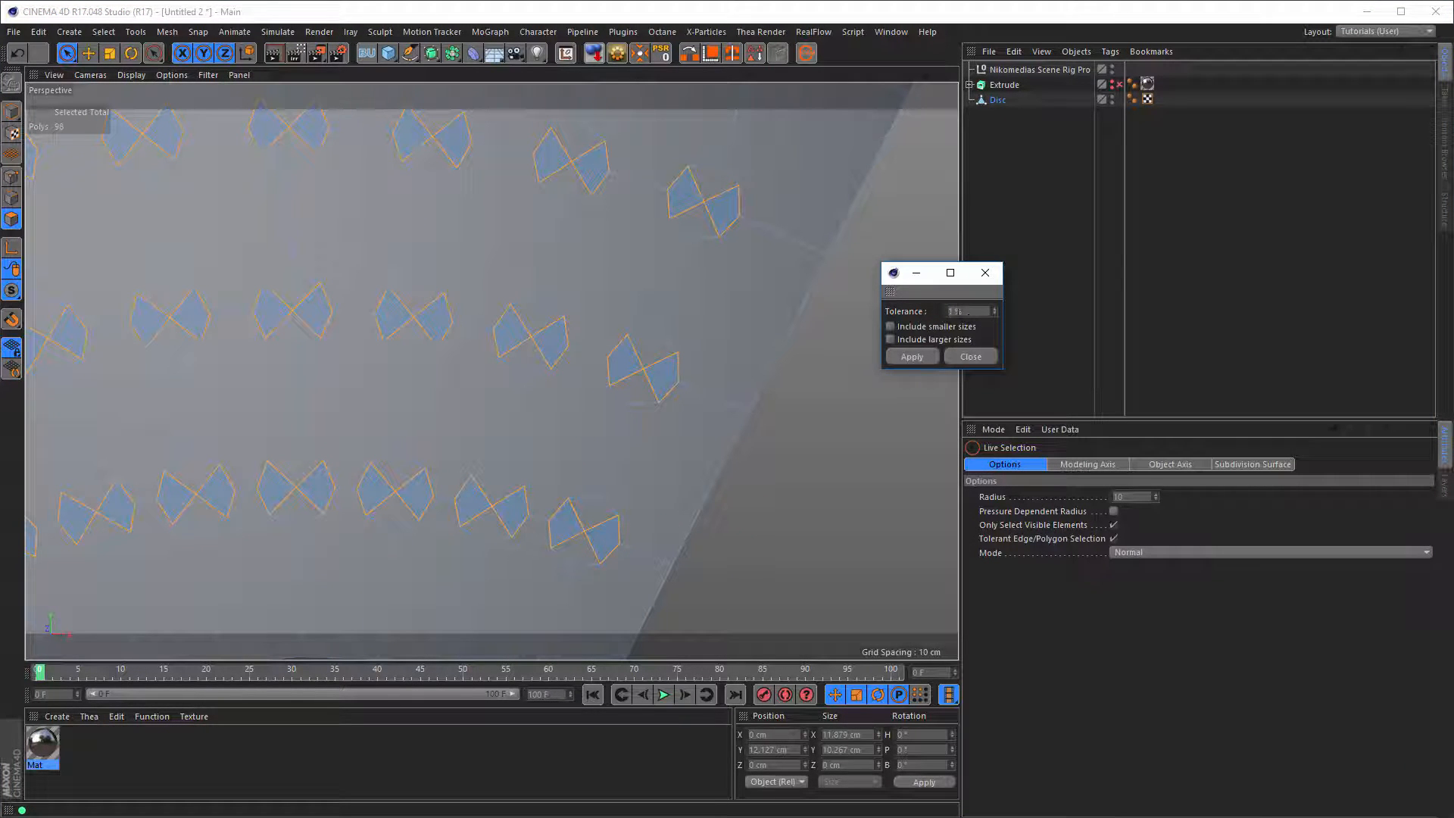
Set the size tolerance to 2 %, reselect the lower-right hole's polygon and apply the selection again.
{"action": "type", "text": "2"}
{"action": "key", "text": "Return"}
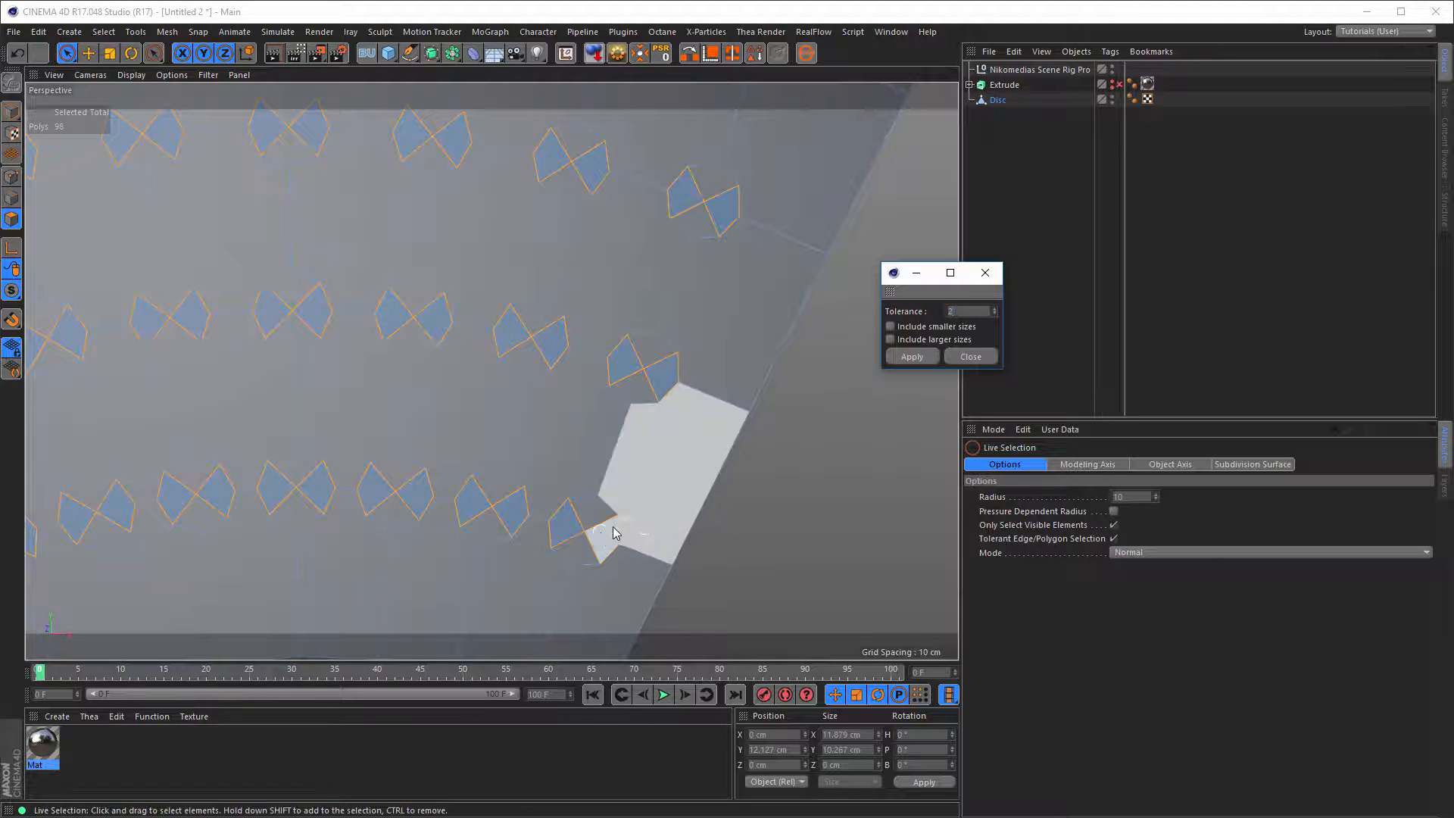
{"action": "left_click", "coordinate": [604, 536]}
{"action": "left_click", "coordinate": [925, 354]}
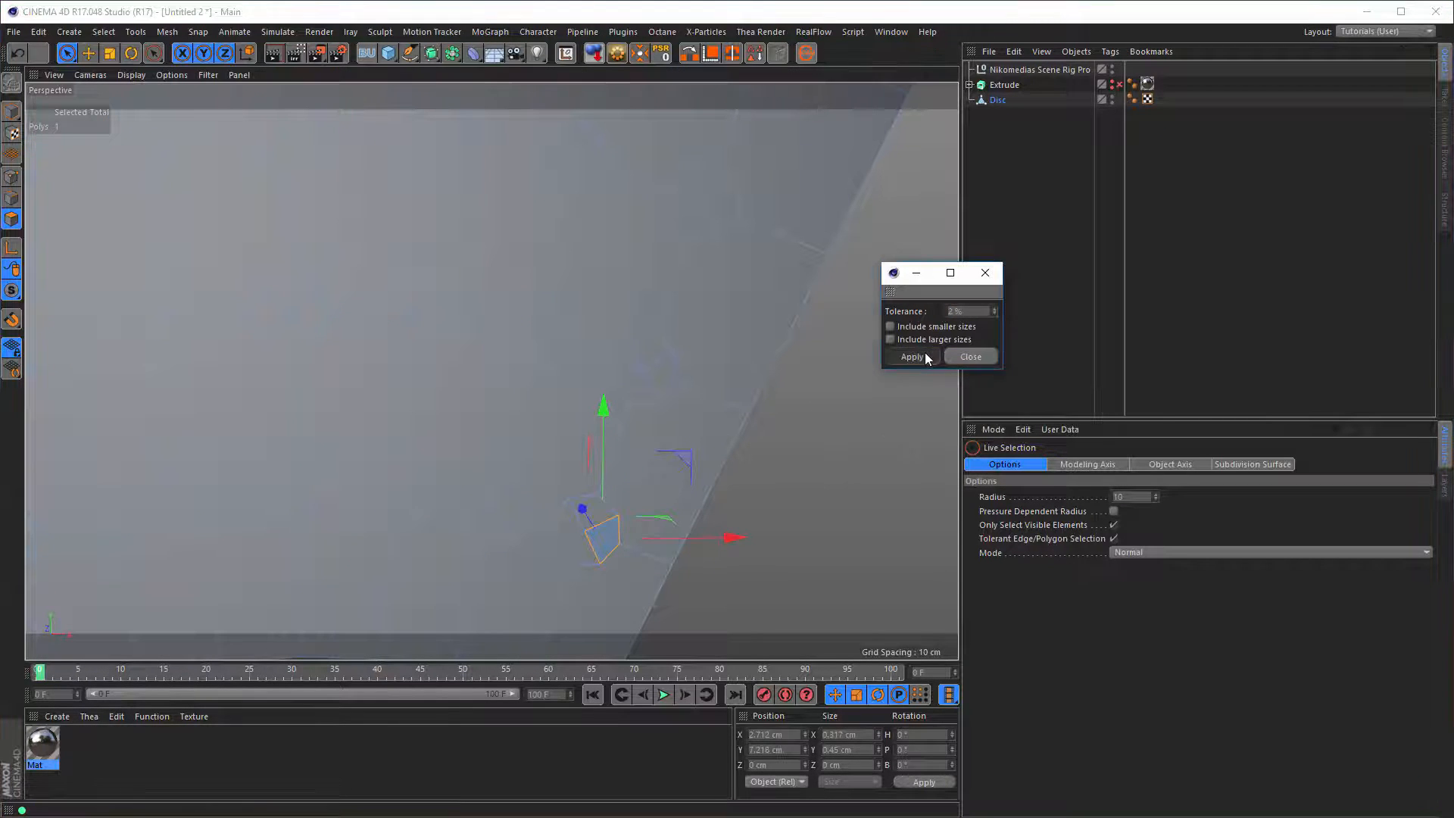
Set the size tolerance to 3 %, reselect the lower-right hole's polygon and extend the selection to all hole polygons.
{"action": "left_click_drag", "start_coordinate": [961, 311], "coordinate": [920, 323]}
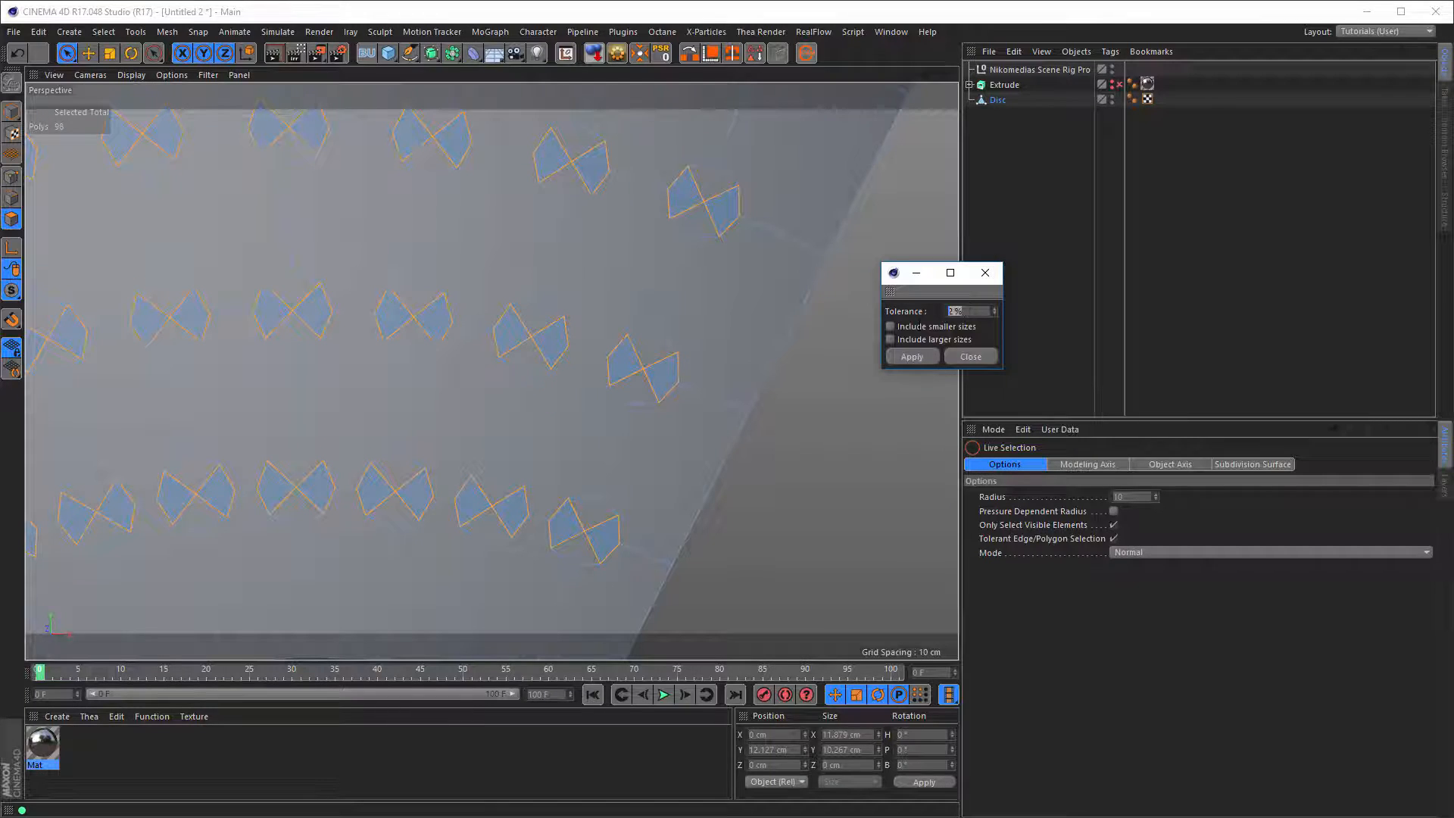
{"action": "left_click", "coordinate": [603, 538]}
{"action": "left_click", "coordinate": [915, 357]}
{"action": "left_click", "coordinate": [916, 357]}
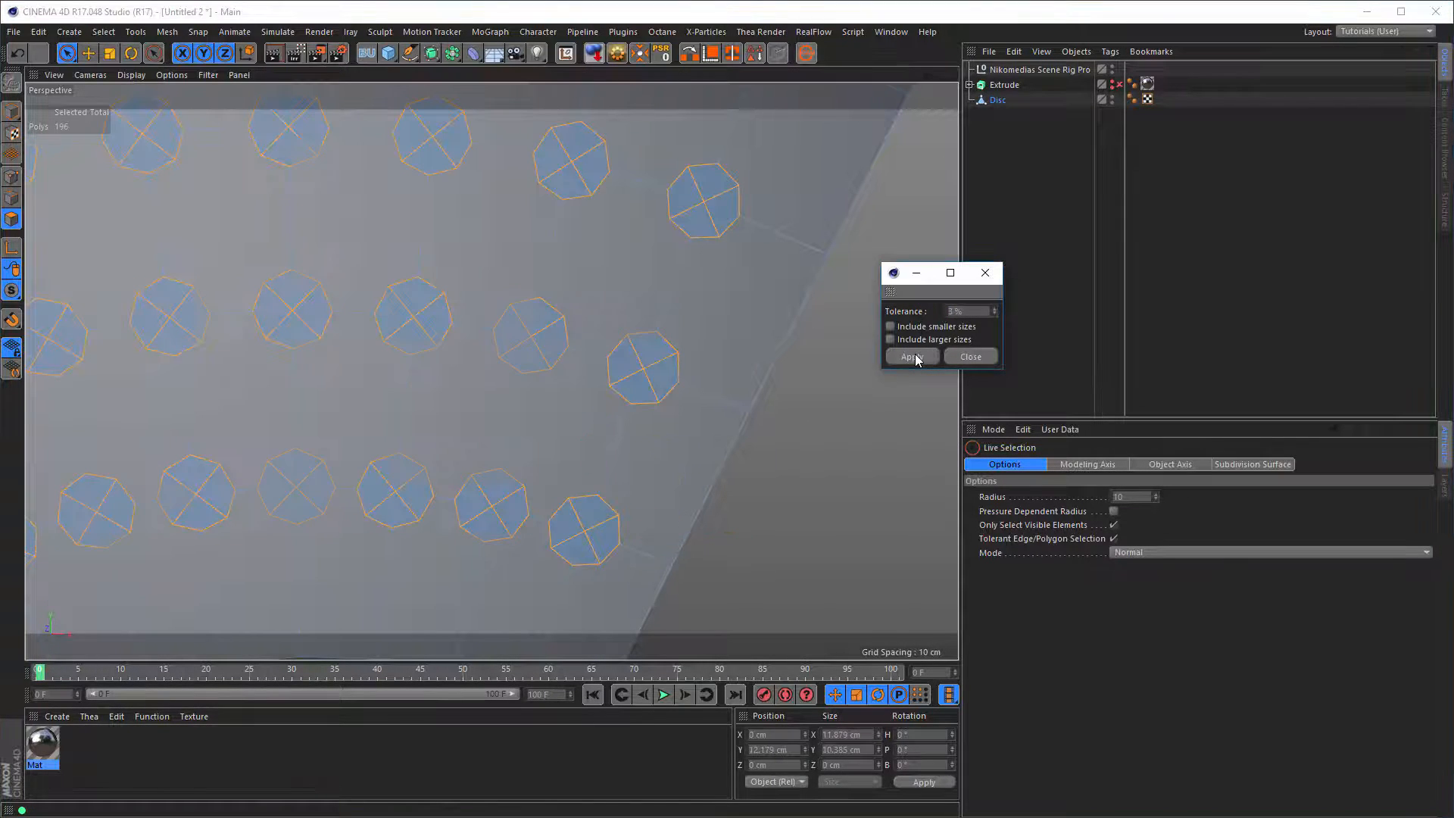
Check the selected hole polygons across the whole wedge and delete them to open the holes.
{"action": "right_click_drag", "start_coordinate": [438, 333], "coordinate": [265, 383], "text": "alt"}
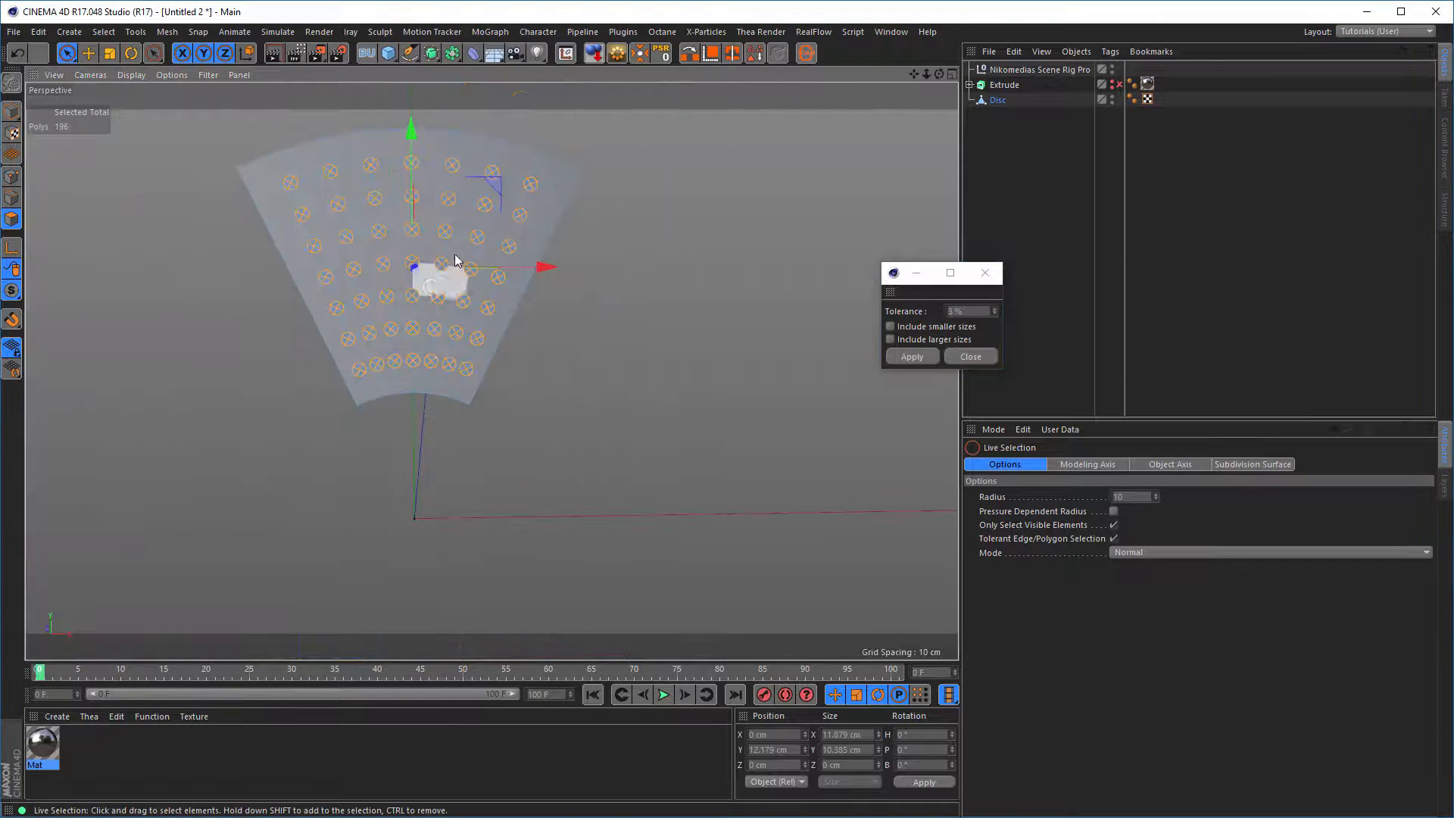
{"action": "right_click_drag", "start_coordinate": [476, 208], "coordinate": [576, 207], "text": "alt"}
{"action": "middle_click_drag", "start_coordinate": [580, 243], "coordinate": [610, 390], "text": "alt"}
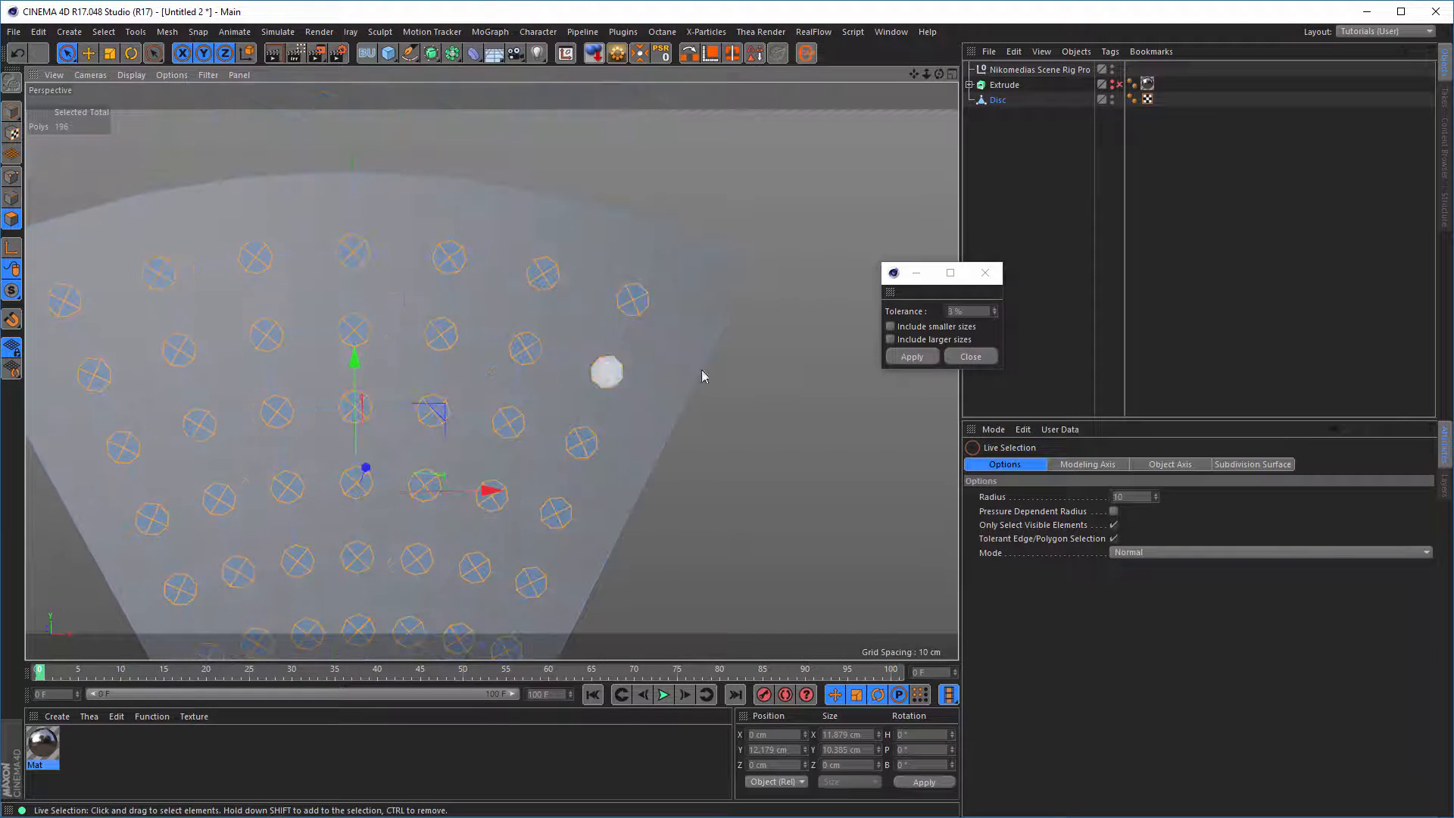
{"action": "key", "text": "Delete"}
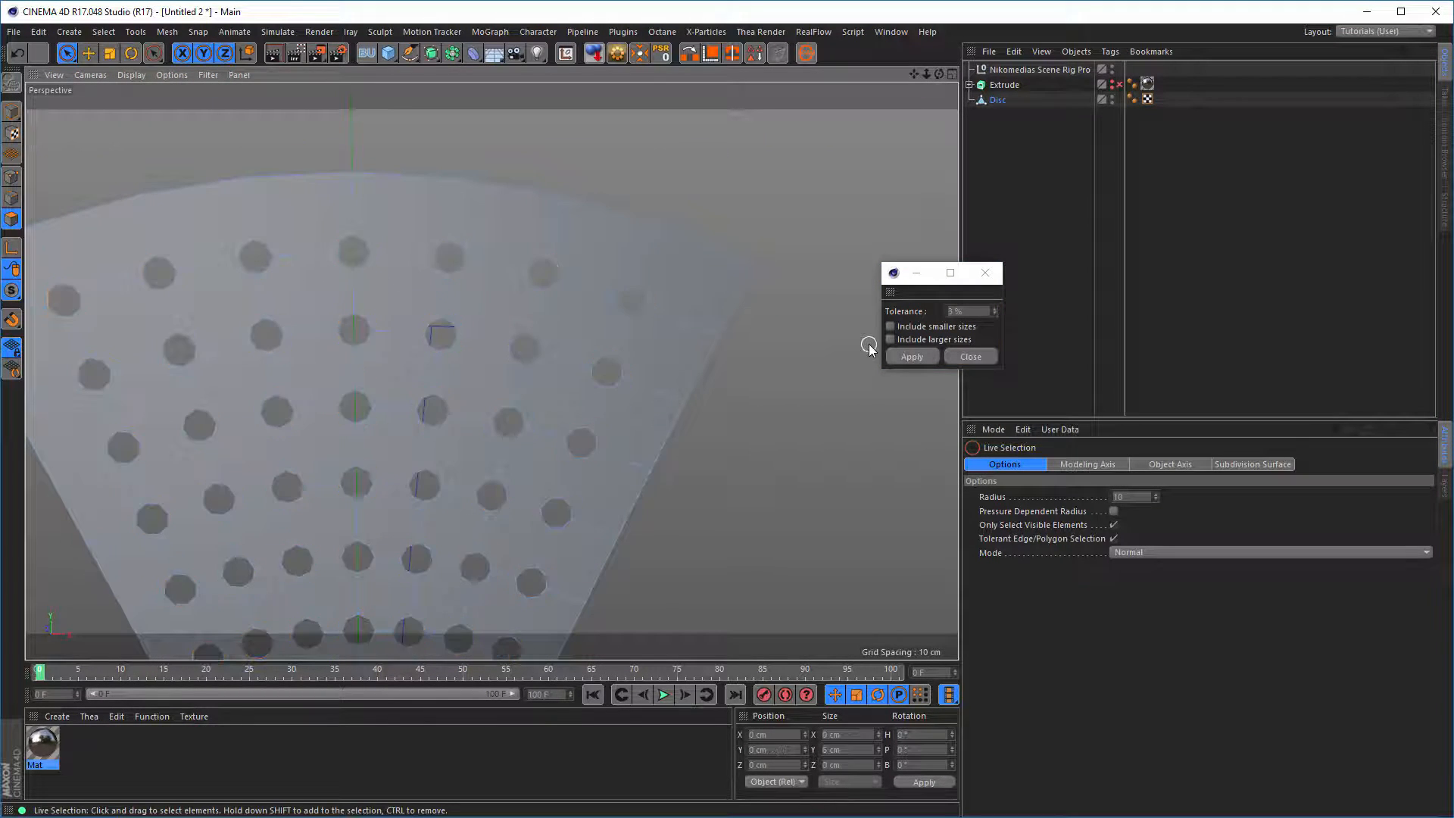
{"action": "right_click_drag", "start_coordinate": [690, 356], "coordinate": [493, 353], "text": "alt"}
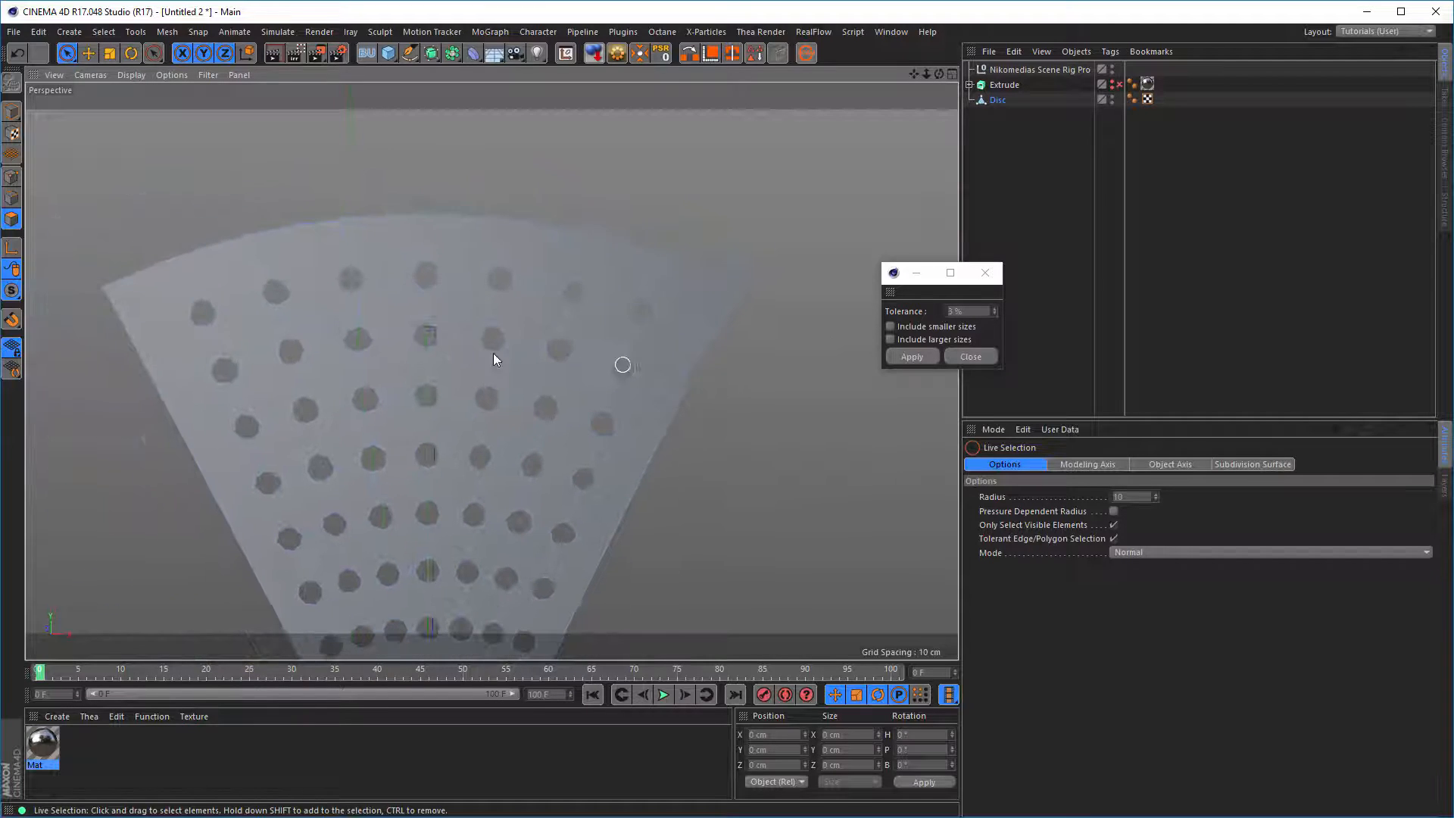
Optimize the wedge's mesh in point mode to remove leftover points, and close the polygon size selection dialog.
{"action": "left_click", "coordinate": [11, 177]}
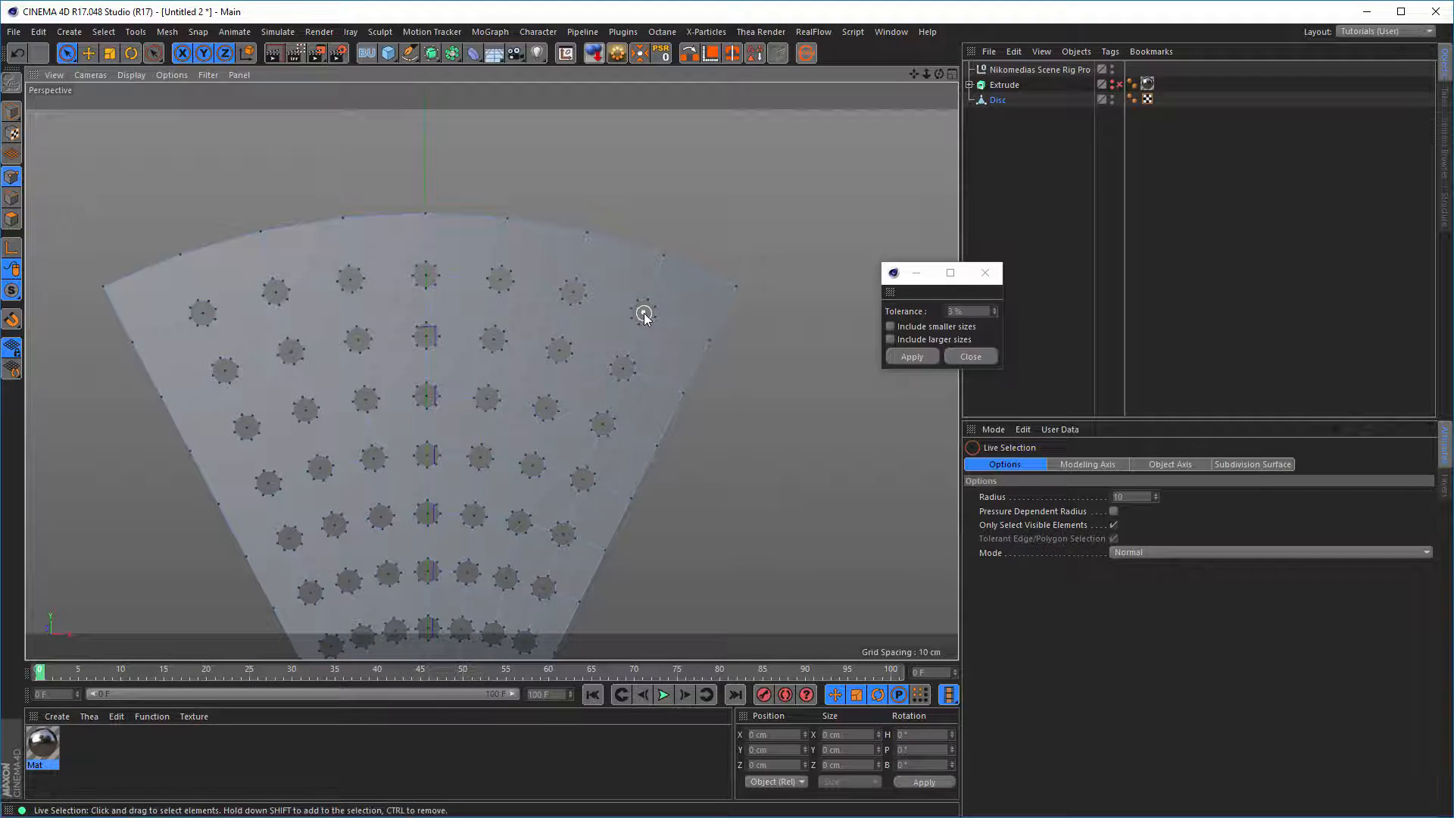
{"action": "right_click", "coordinate": [734, 397]}
{"action": "left_click", "coordinate": [777, 777]}
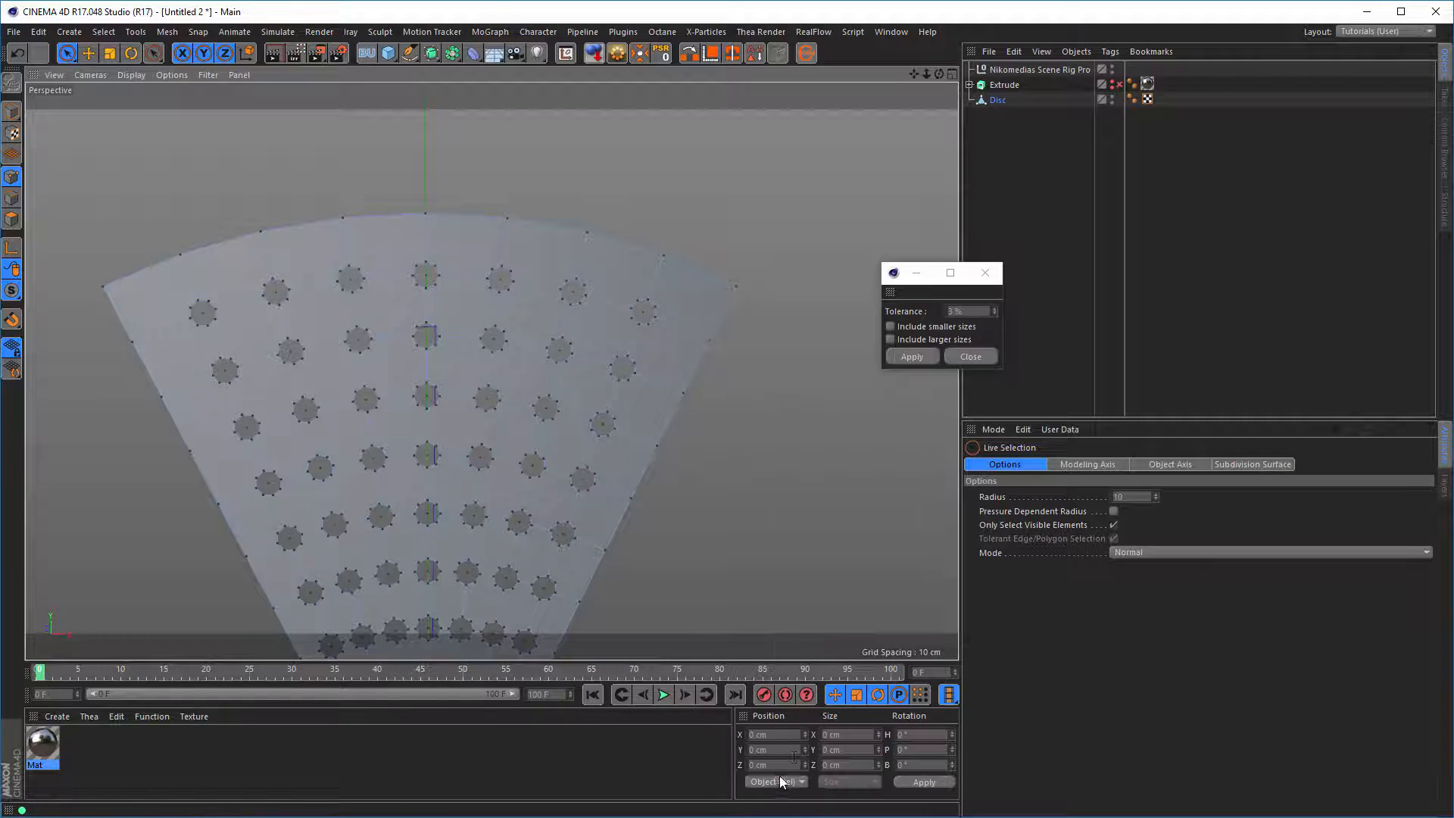
{"action": "scroll", "coordinate": [470, 389], "scroll_direction": "down", "scroll_amount": 2}
{"action": "left_click_drag", "start_coordinate": [471, 389], "coordinate": [618, 272], "text": "alt"}
{"action": "left_click", "coordinate": [989, 273]}
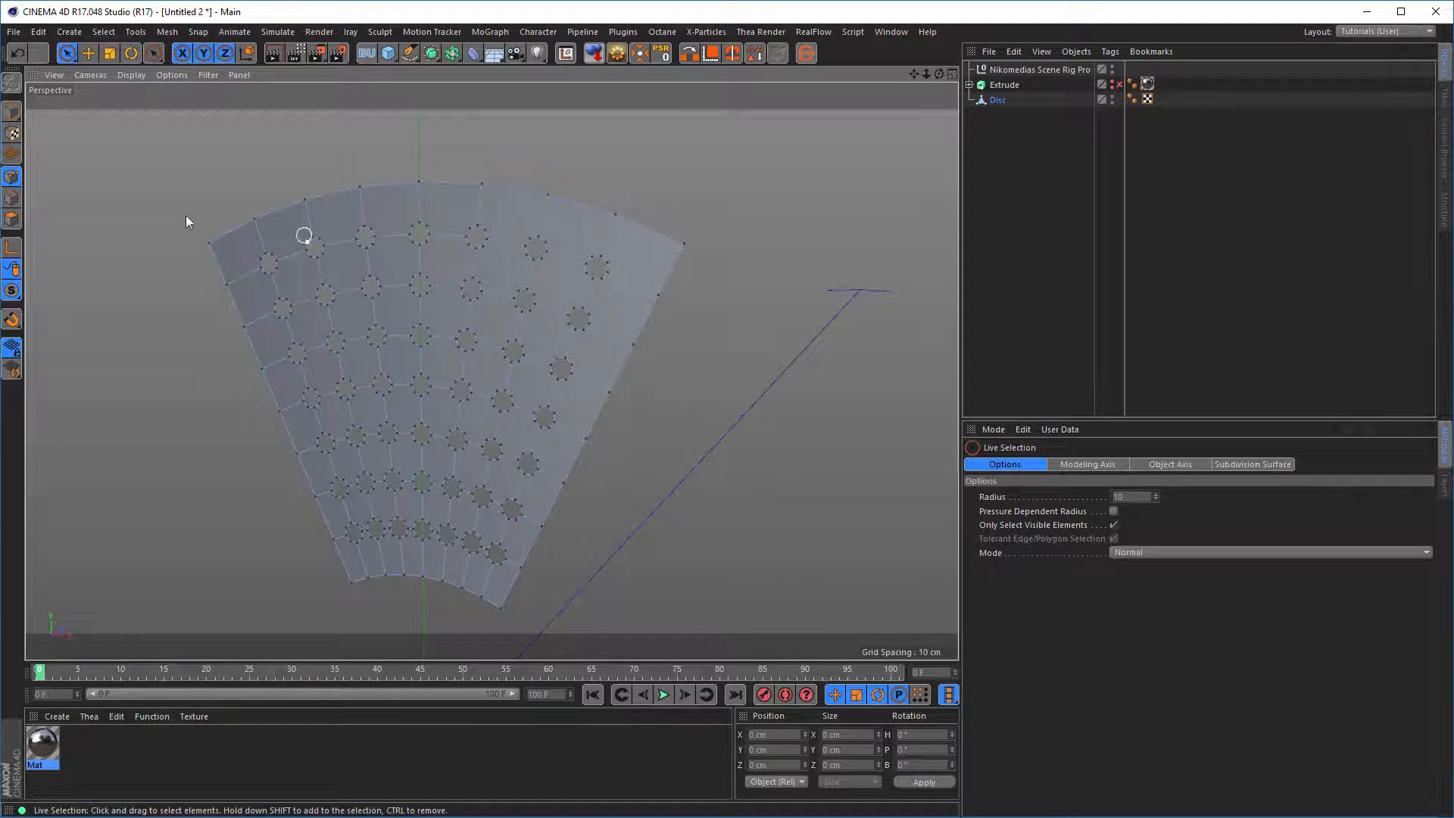
Select all polygons of the perforated wedge and extrude them about 0.55 cm with Create Caps enabled.
{"action": "left_click", "coordinate": [12, 219]}
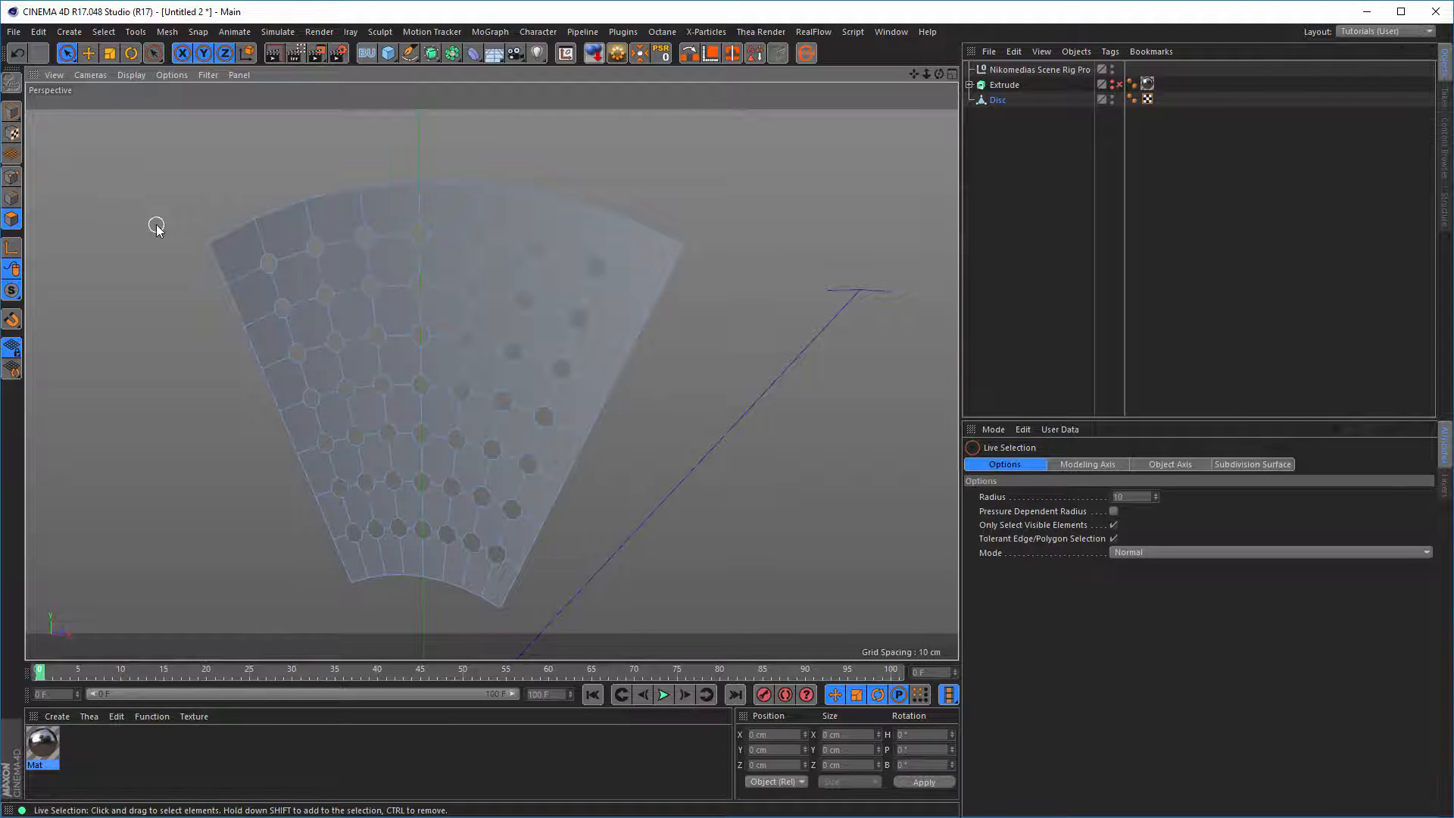
{"action": "key", "text": "ctrl+a"}
{"action": "left_click_drag", "start_coordinate": [442, 309], "coordinate": [494, 290], "text": "alt"}
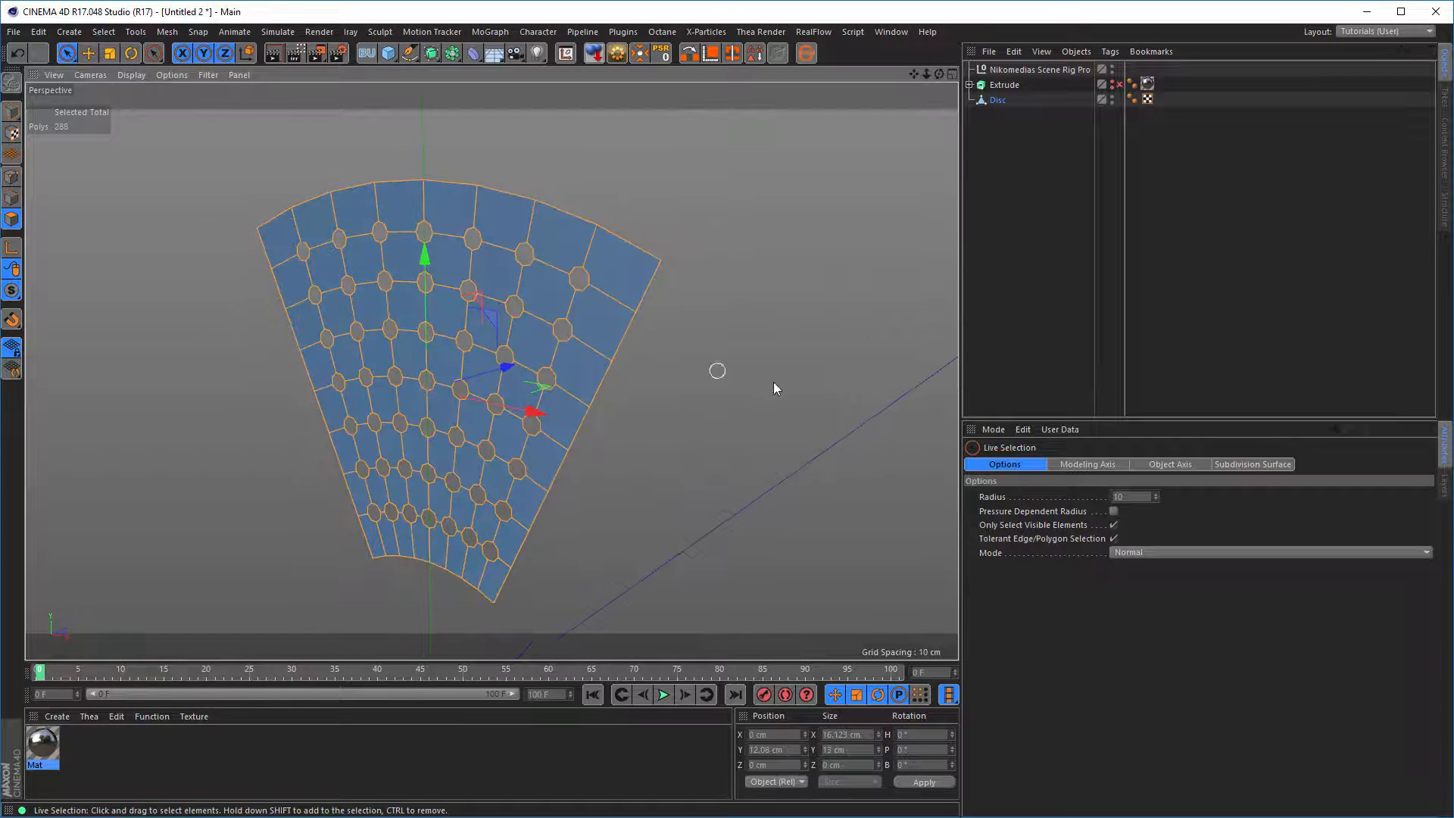
{"action": "key", "text": "d"}
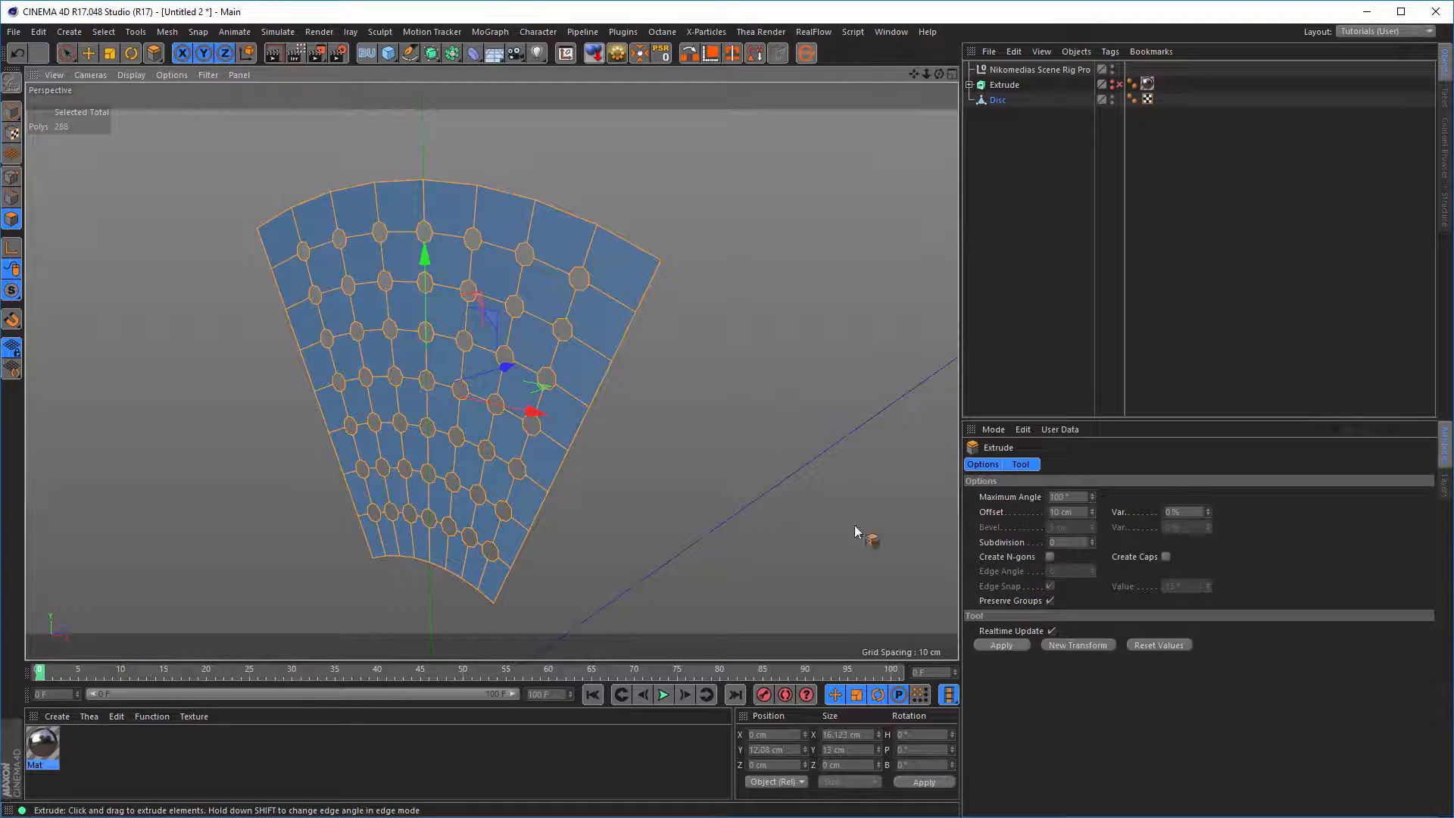
{"action": "left_click", "coordinate": [1166, 557]}
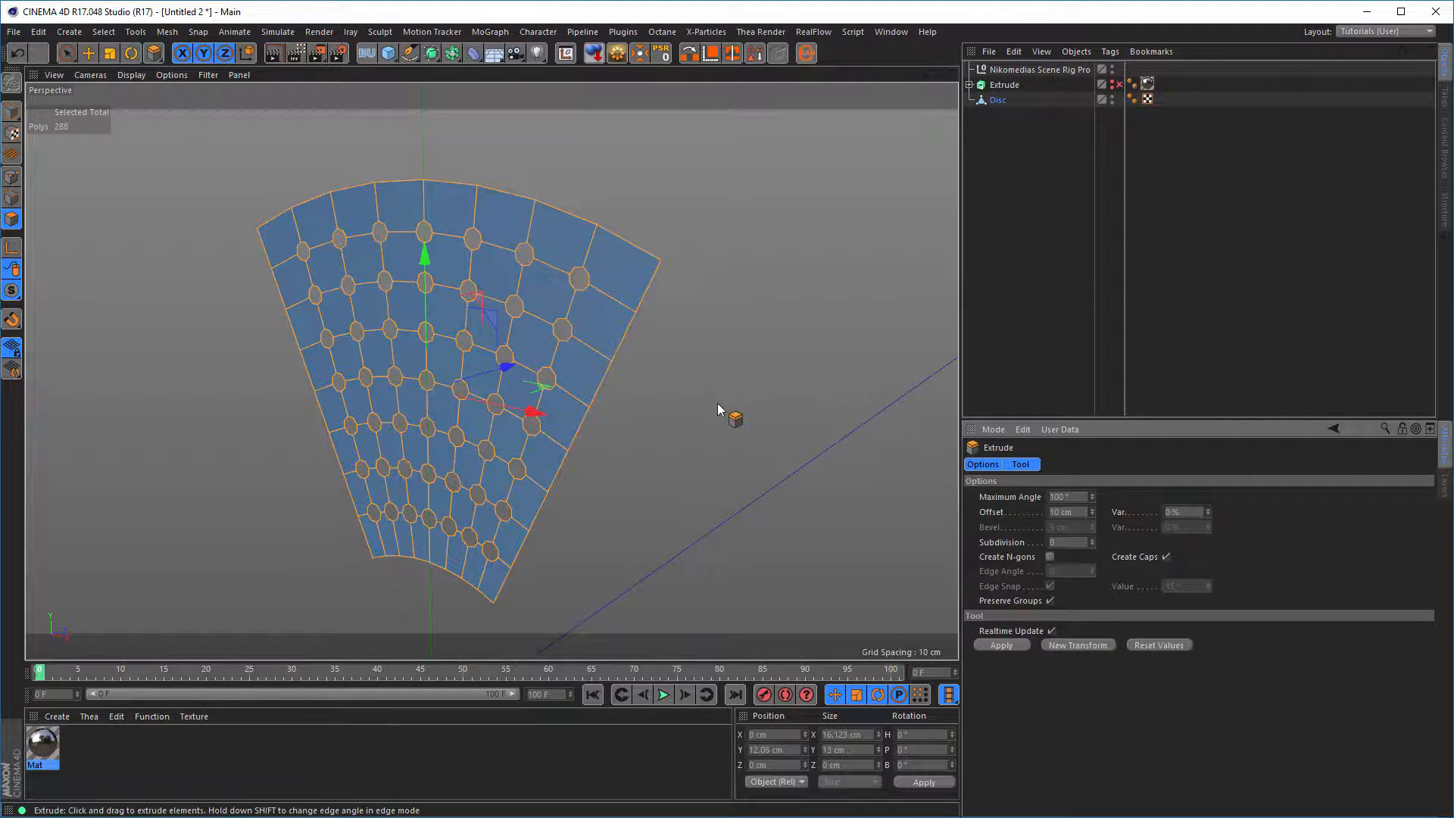
{"action": "left_click_drag", "start_coordinate": [717, 402], "coordinate": [722, 403]}
{"action": "left_click_drag", "start_coordinate": [433, 385], "coordinate": [440, 386]}
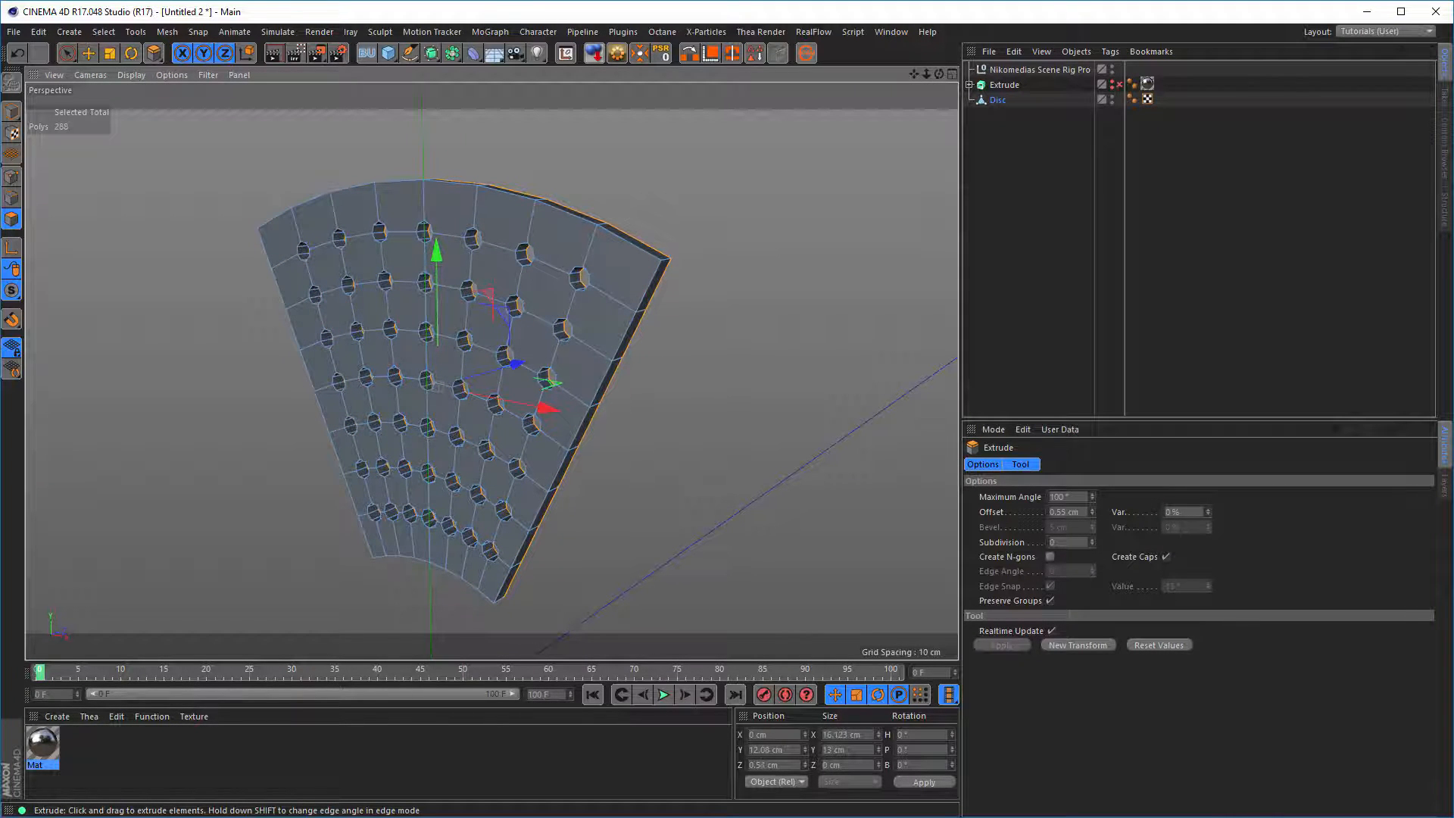
{"action": "left_click_drag", "start_coordinate": [633, 356], "coordinate": [565, 294], "text": "alt"}
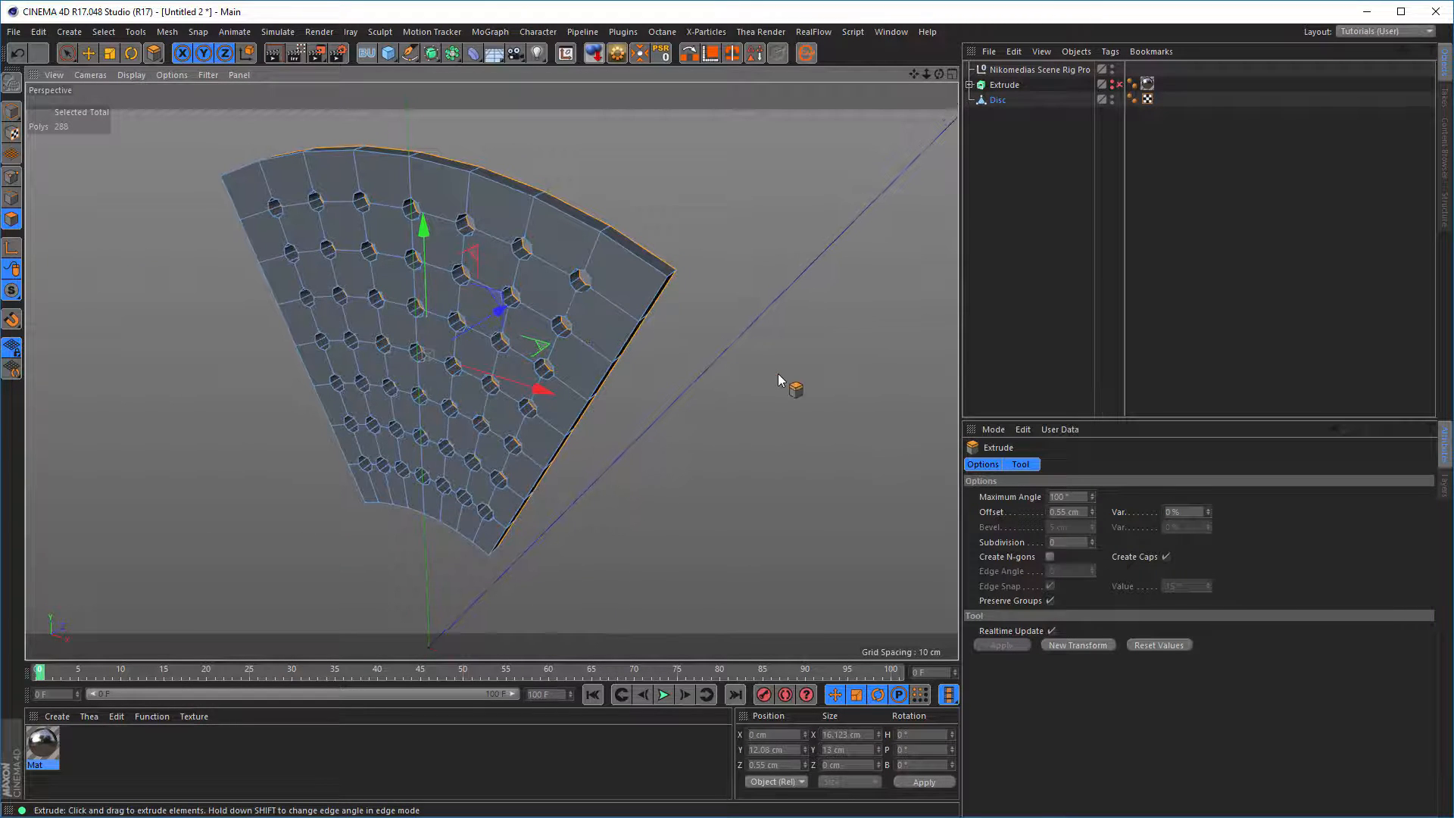
{"action": "left_click_drag", "start_coordinate": [650, 327], "coordinate": [617, 340], "text": "alt"}
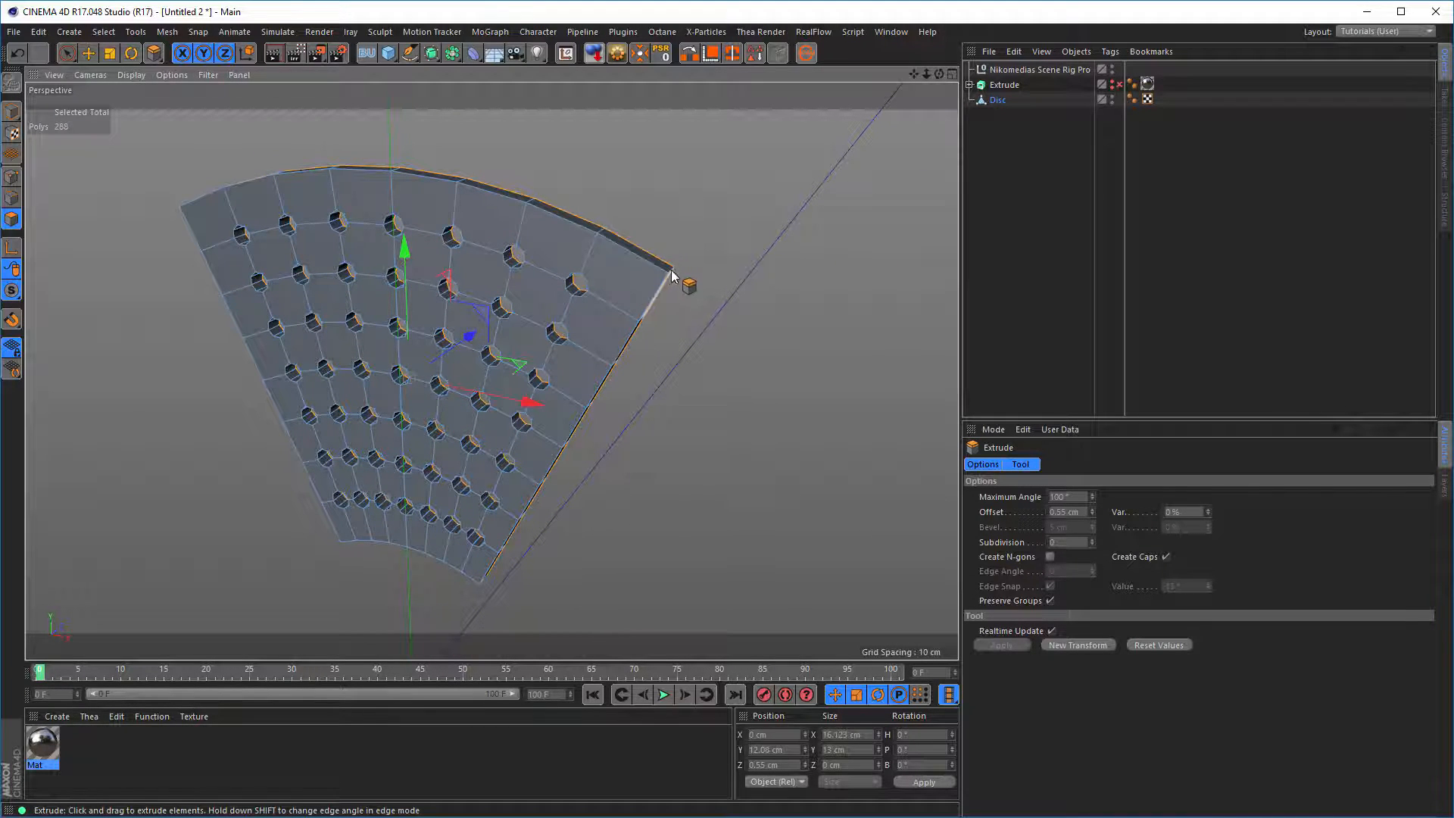
{"action": "left_click_drag", "start_coordinate": [673, 268], "coordinate": [697, 277], "text": "alt"}
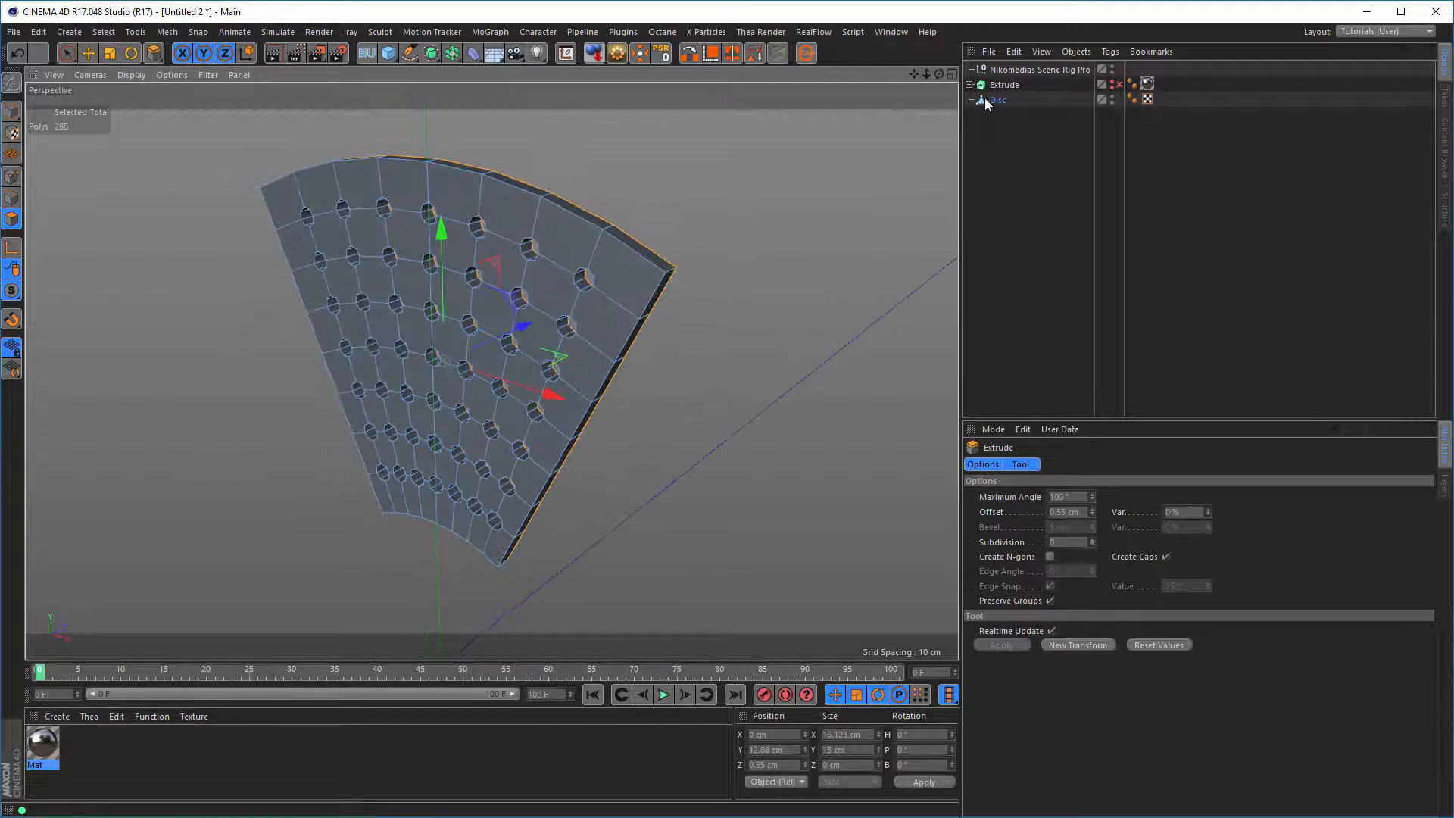
Move the Extrude object below the Disc in the object list, and return the Disc to the end of the list.
{"action": "left_click", "coordinate": [1006, 85]}
{"action": "left_click_drag", "start_coordinate": [1009, 86], "coordinate": [1011, 212]}
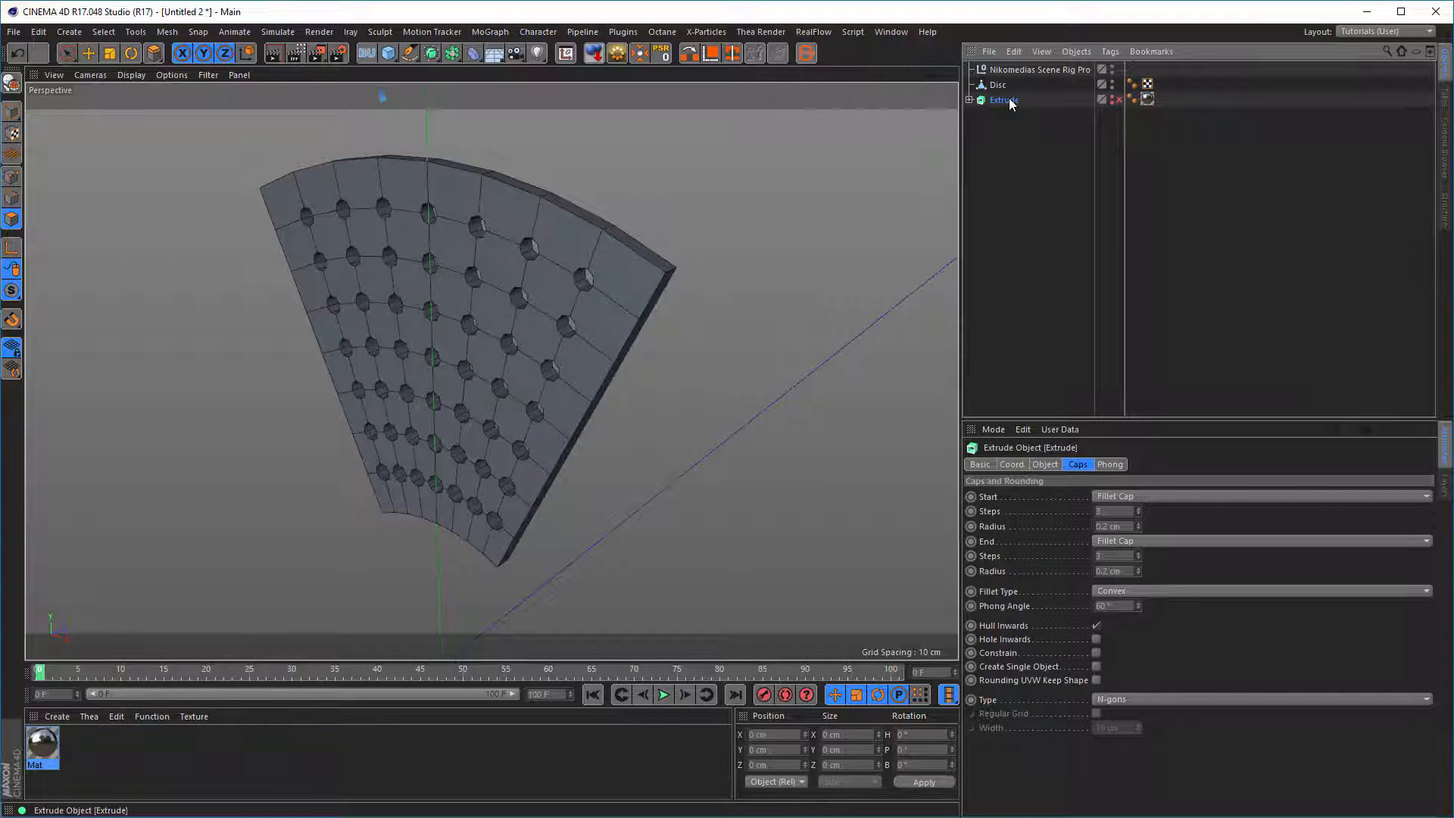
{"action": "left_click", "coordinate": [1001, 86]}
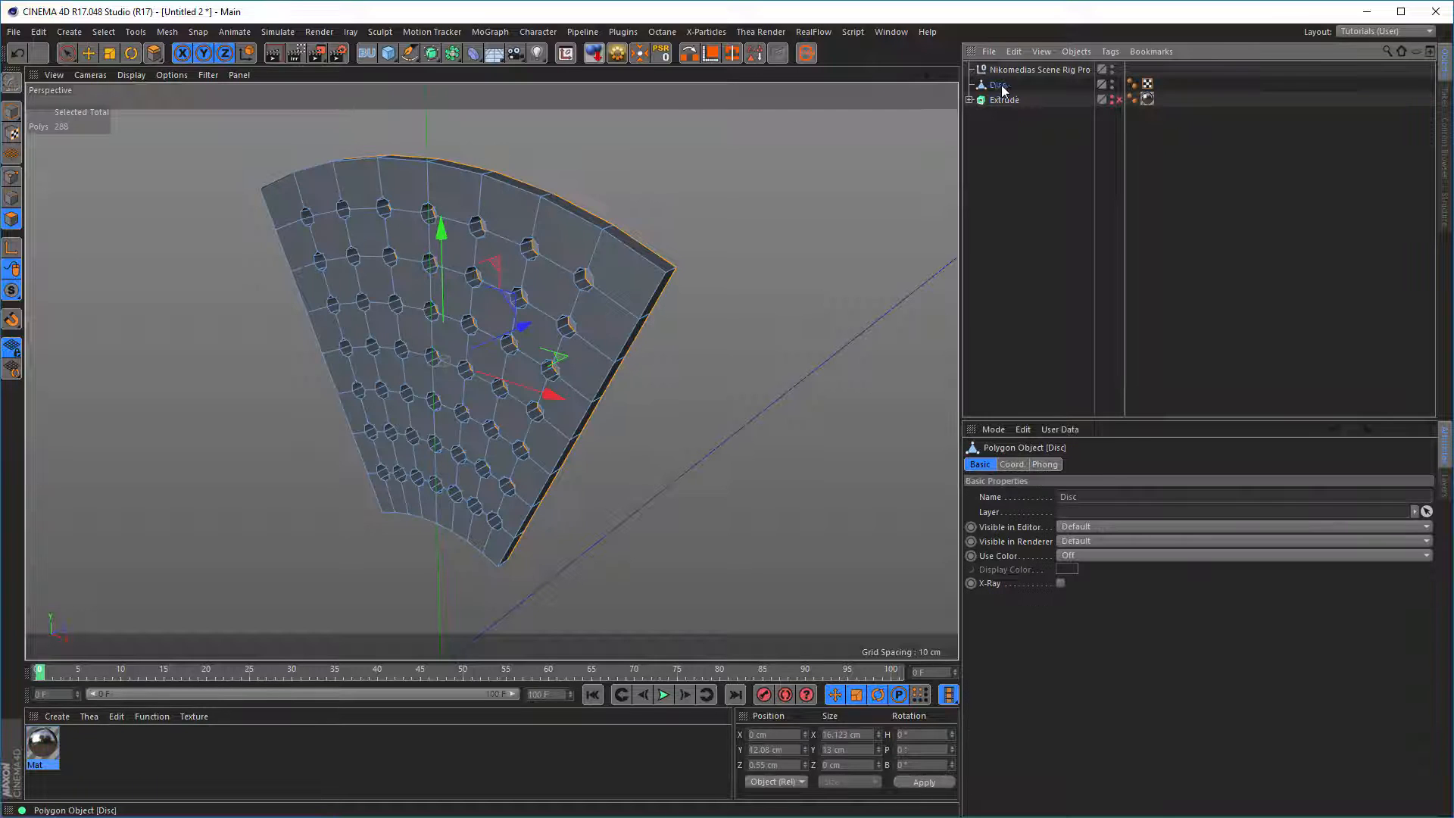
{"action": "left_click_drag", "start_coordinate": [1003, 90], "coordinate": [998, 147]}
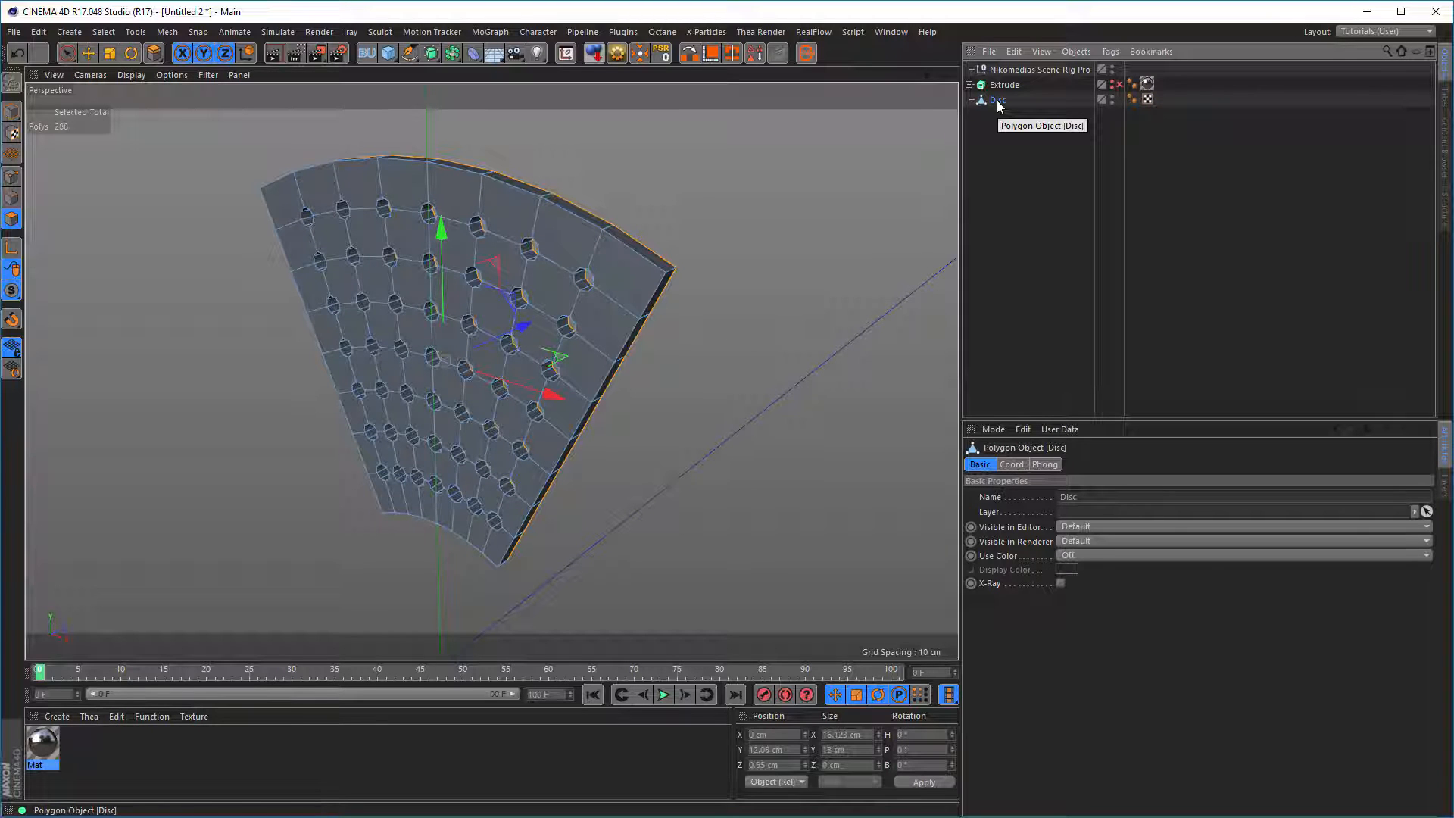
Switch the extruded Disc to point mode and optimize its mesh.
{"action": "key", "text": "d"}
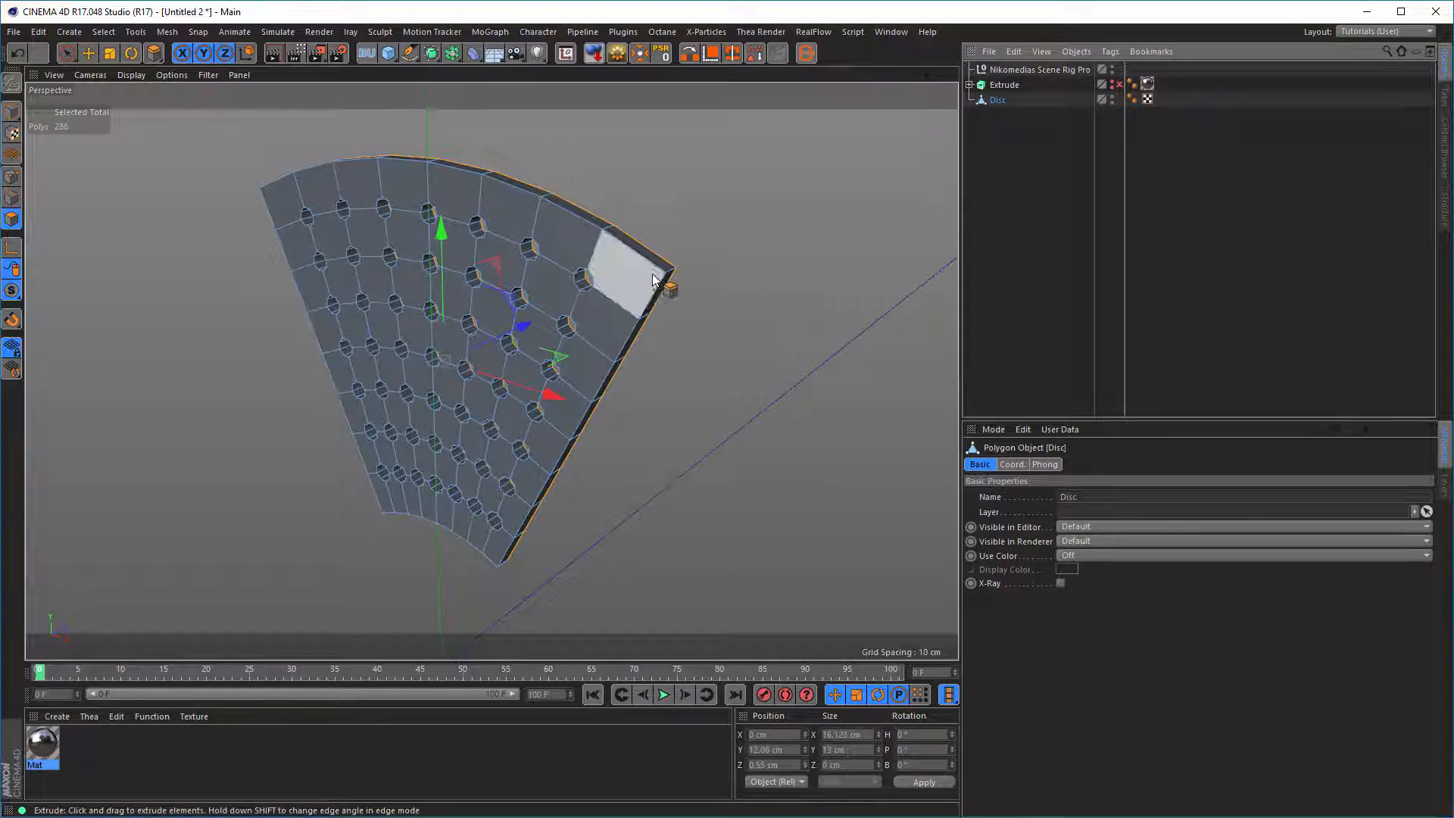
{"action": "left_click_drag", "start_coordinate": [653, 280], "coordinate": [645, 284], "text": "alt"}
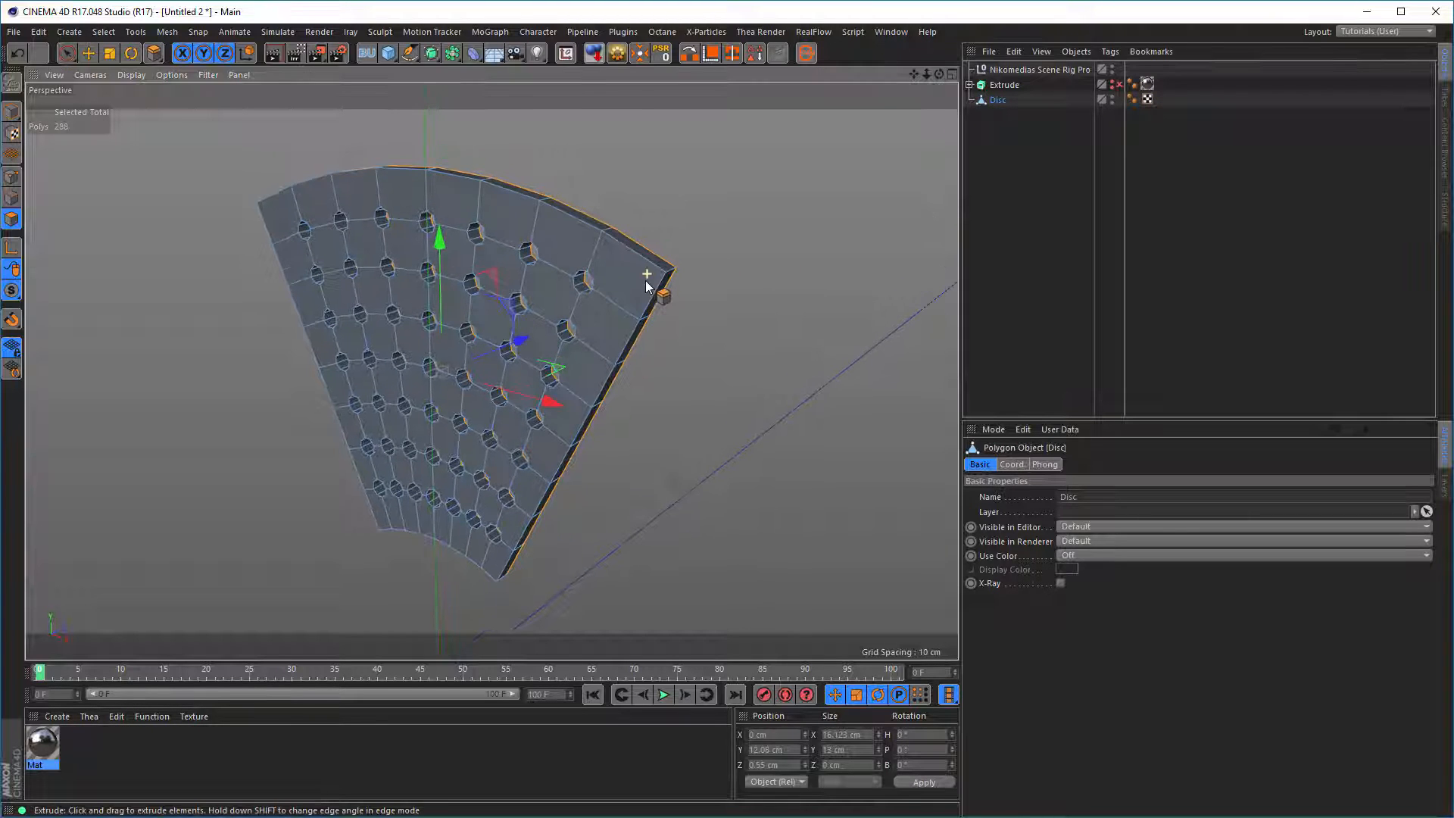
{"action": "left_click", "coordinate": [12, 176]}
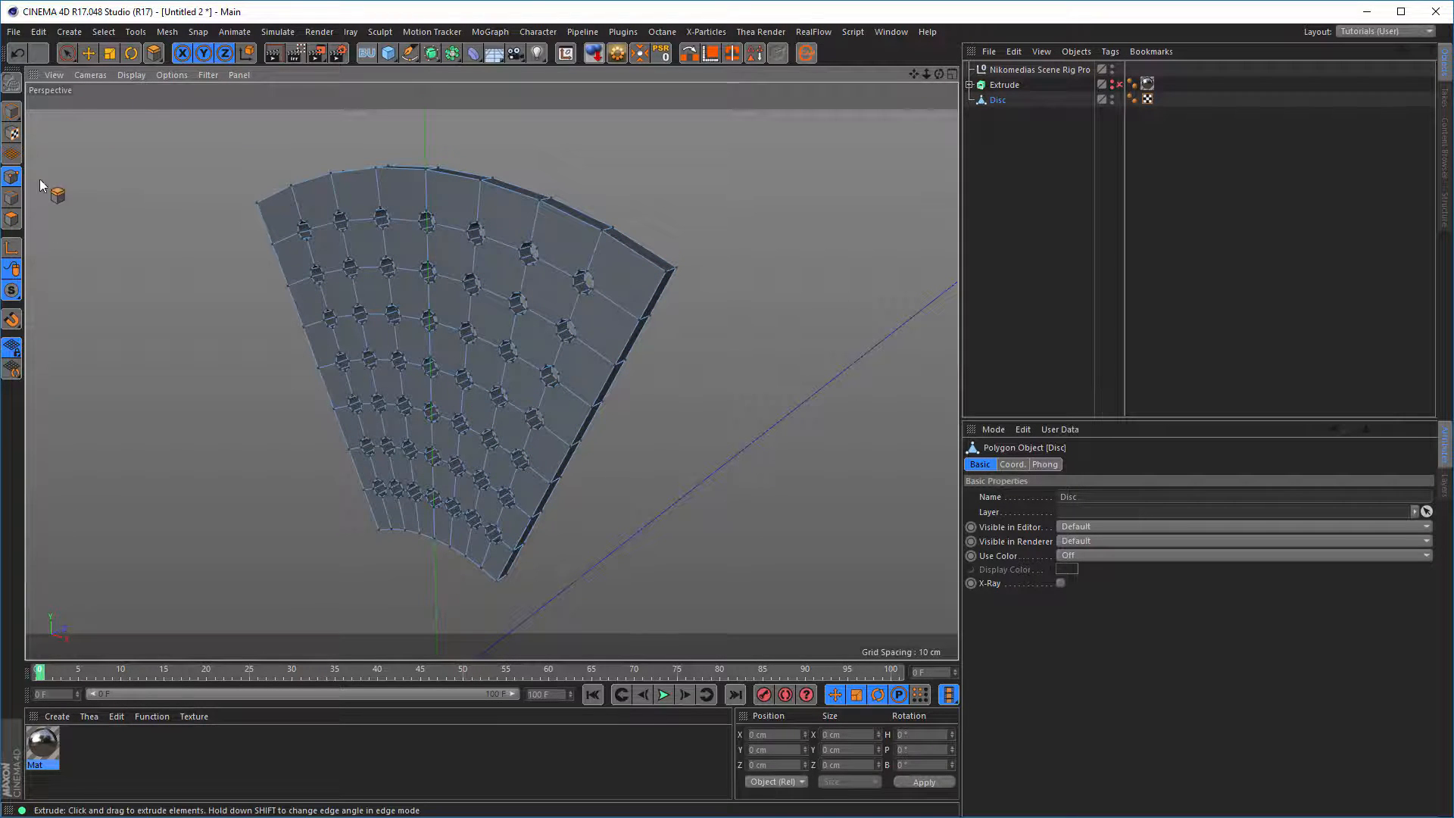
{"action": "right_click", "coordinate": [705, 350]}
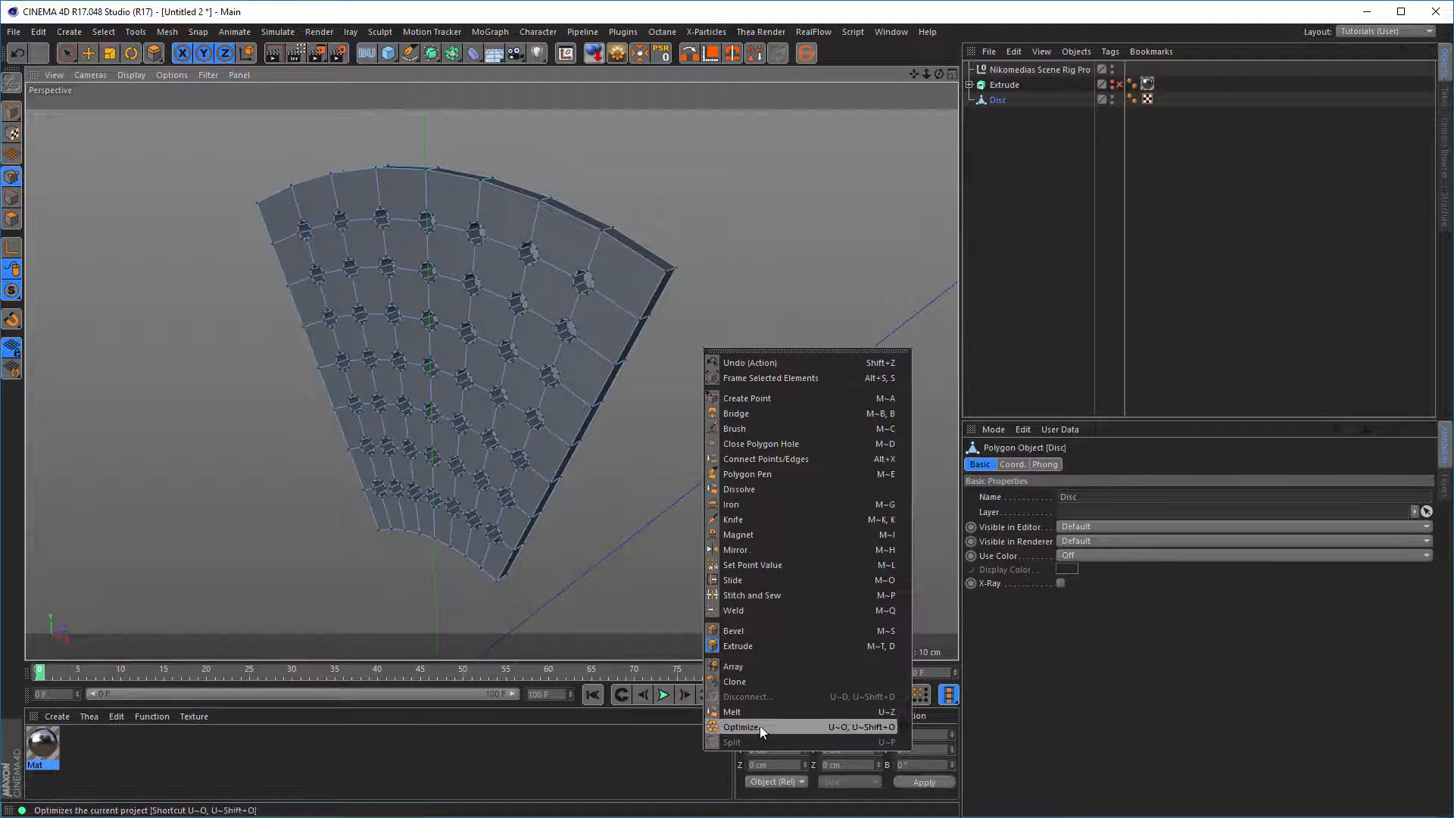
{"action": "left_click", "coordinate": [787, 644]}
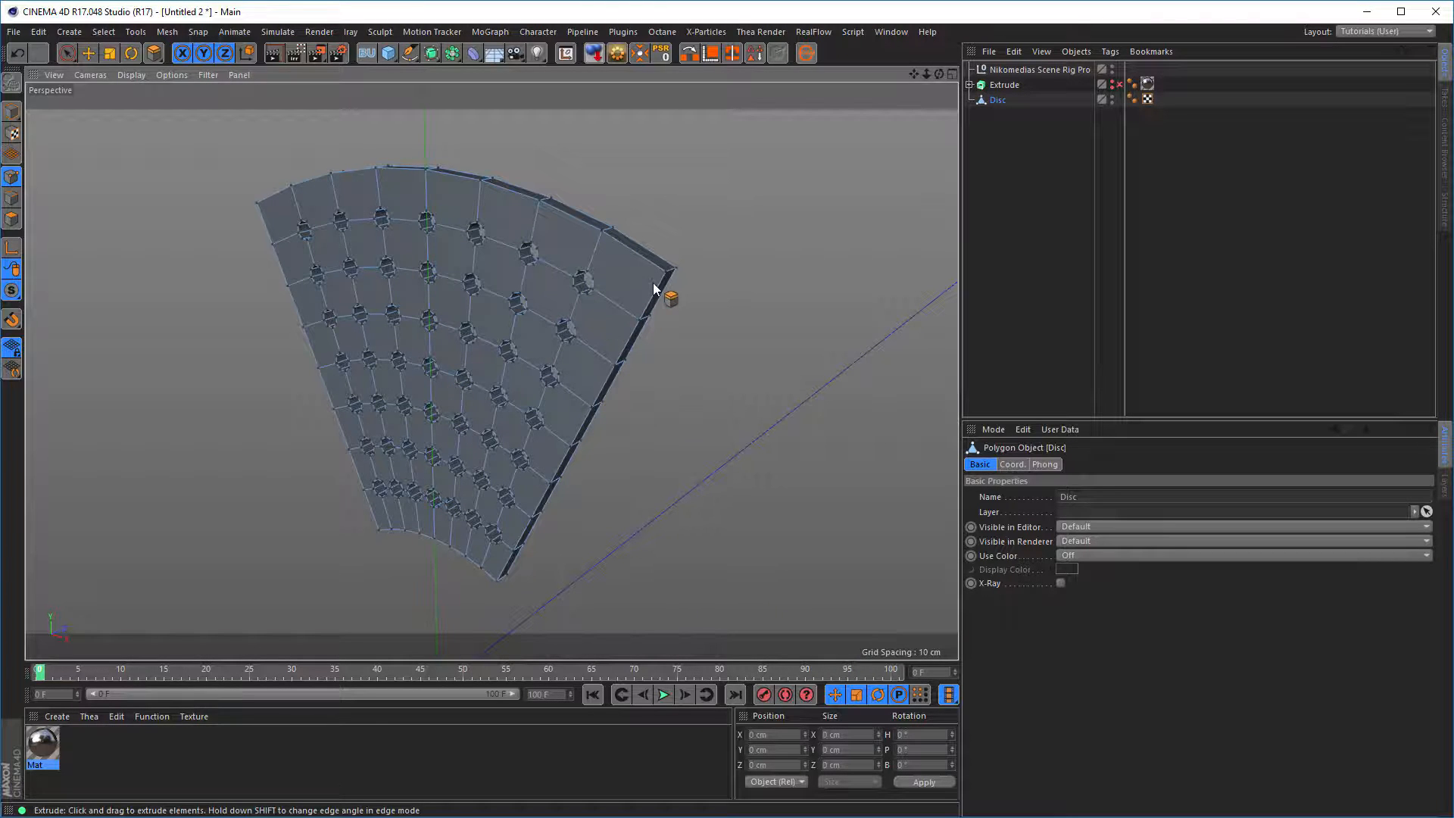
Select the two short thickness edges at the outer corners of the Disc wedge in edge mode.
{"action": "left_click_drag", "start_coordinate": [655, 283], "coordinate": [636, 287], "text": "alt"}
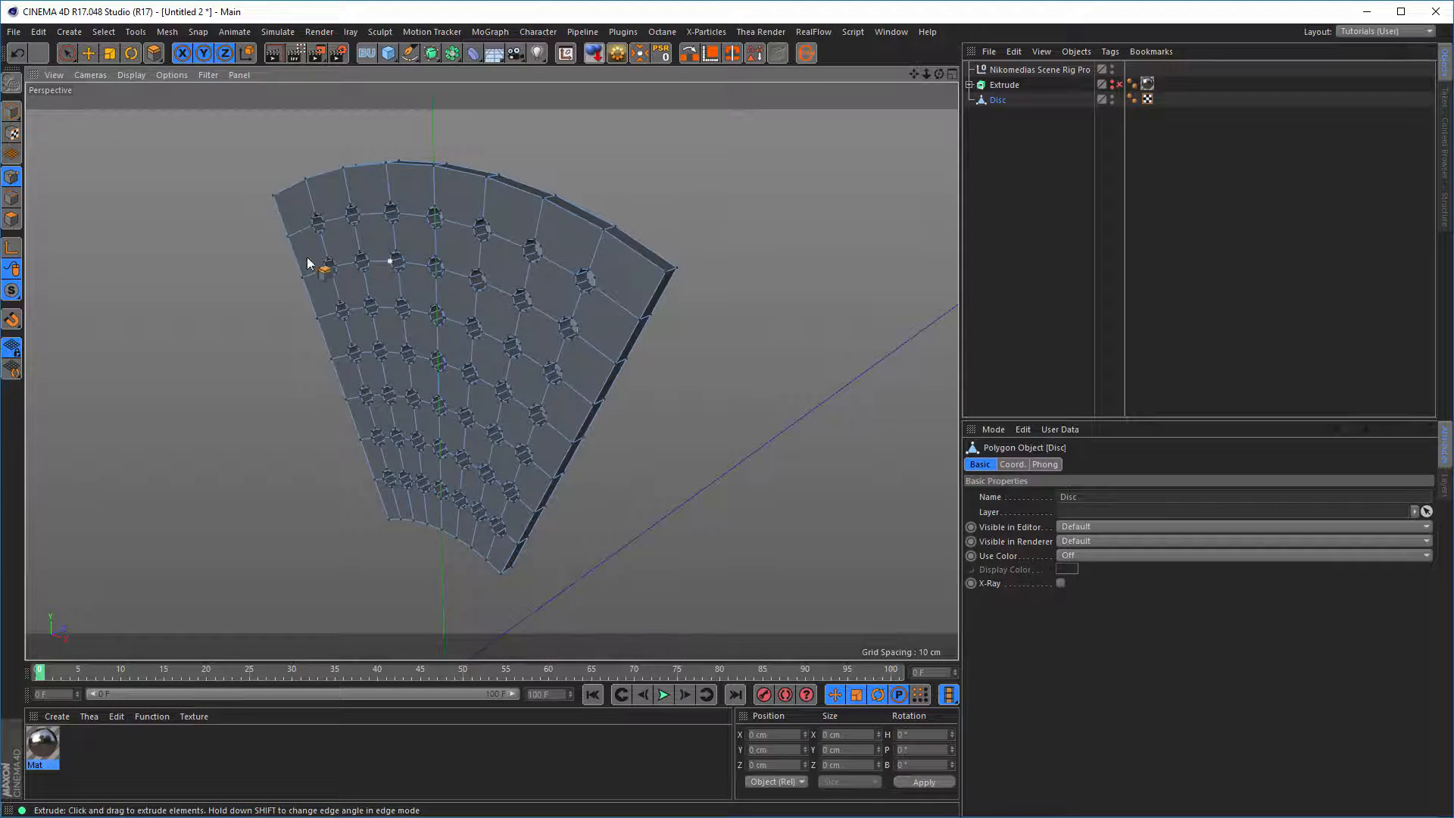
{"action": "left_click", "coordinate": [68, 52]}
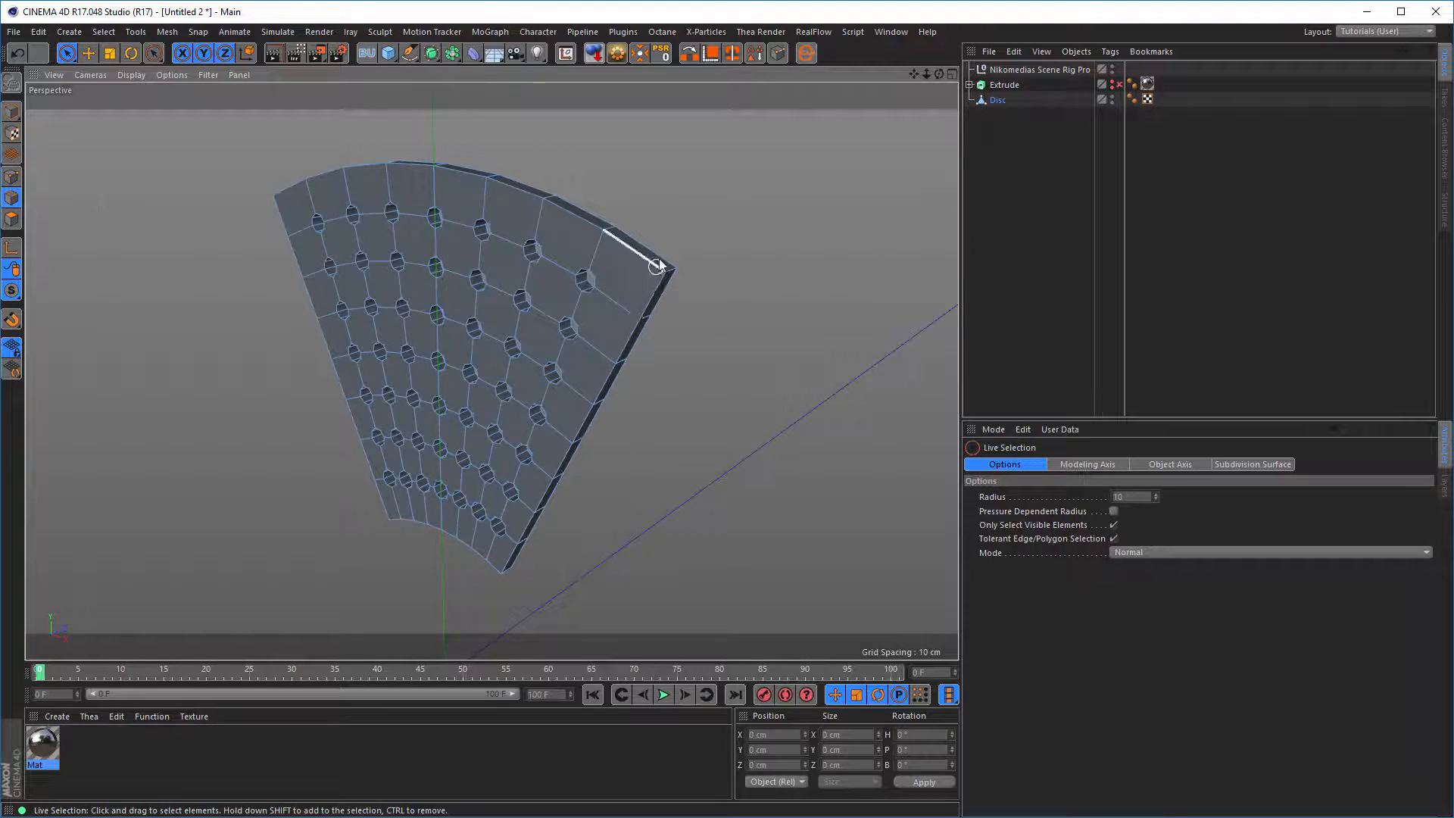
{"action": "scroll", "coordinate": [788, 269], "scroll_direction": "up", "scroll_amount": 5}
{"action": "left_click", "coordinate": [699, 316]}
{"action": "right_click_drag", "start_coordinate": [552, 299], "coordinate": [425, 334], "text": "alt"}
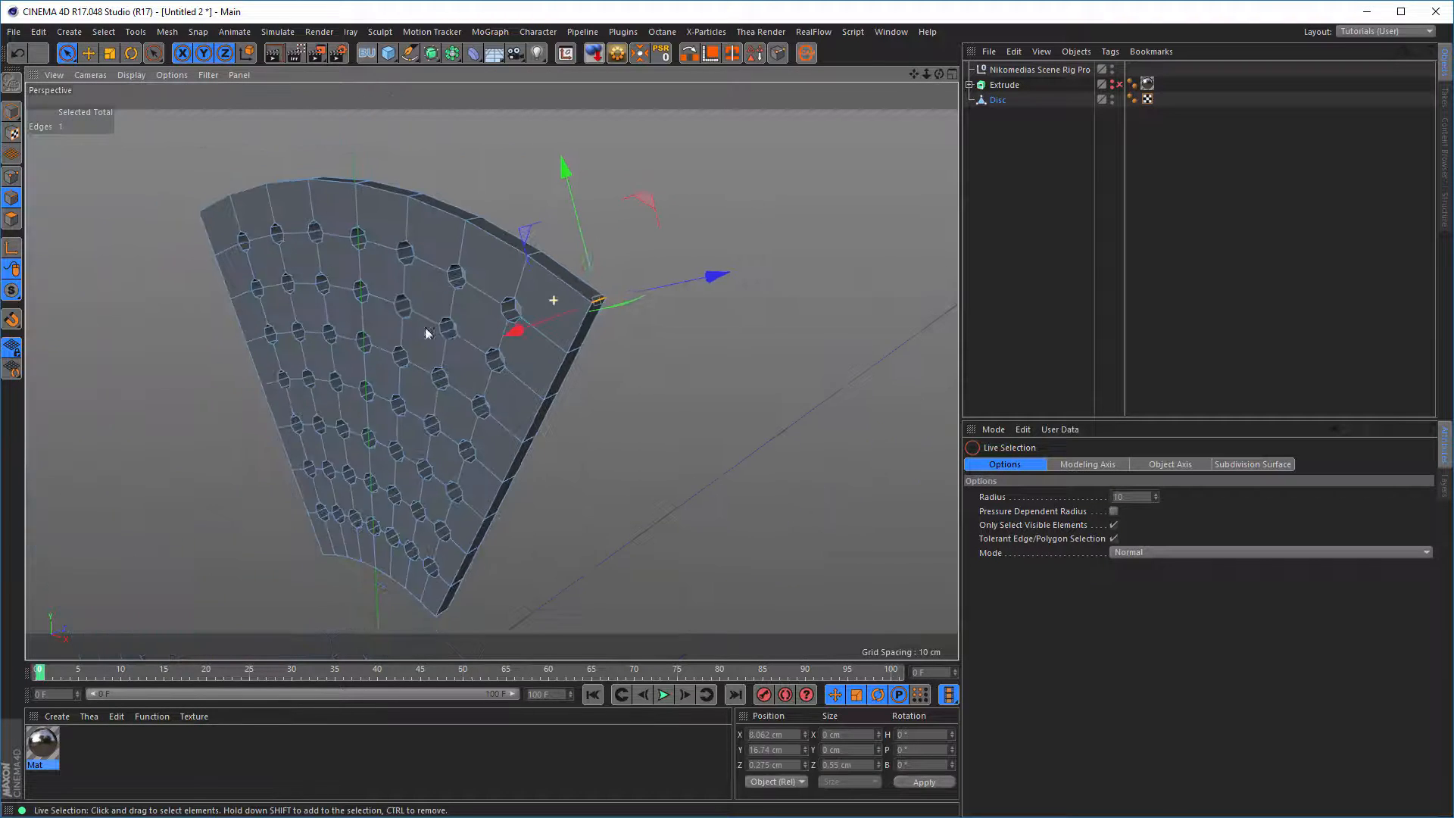
{"action": "middle_click_drag", "start_coordinate": [406, 290], "coordinate": [602, 315], "text": "alt"}
{"action": "left_click_drag", "start_coordinate": [416, 247], "coordinate": [230, 258], "text": "alt"}
{"action": "right_click_drag", "start_coordinate": [354, 237], "coordinate": [496, 246], "text": "alt"}
{"action": "left_click", "coordinate": [328, 299], "text": "shift"}
{"action": "right_click_drag", "start_coordinate": [466, 349], "coordinate": [302, 375], "text": "alt"}
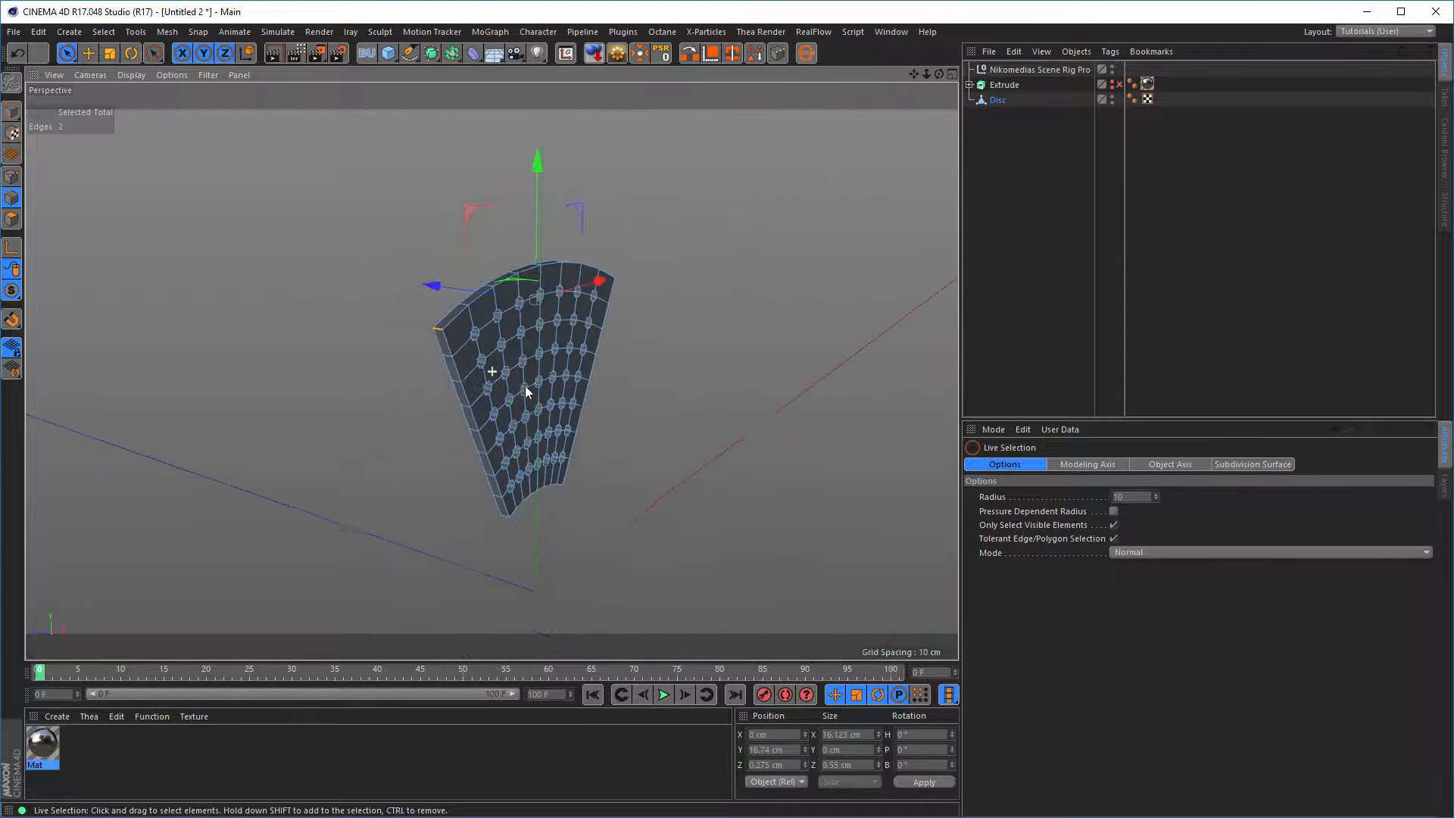
Add the two short thickness edges at the wedge's inner corners to the edge selection.
{"action": "middle_click_drag", "start_coordinate": [526, 389], "coordinate": [505, 306], "text": "alt"}
{"action": "left_click_drag", "start_coordinate": [512, 387], "coordinate": [481, 412], "text": "alt"}
{"action": "right_click_drag", "start_coordinate": [477, 413], "coordinate": [504, 452], "text": "alt"}
{"action": "left_click", "coordinate": [478, 420], "text": "shift"}
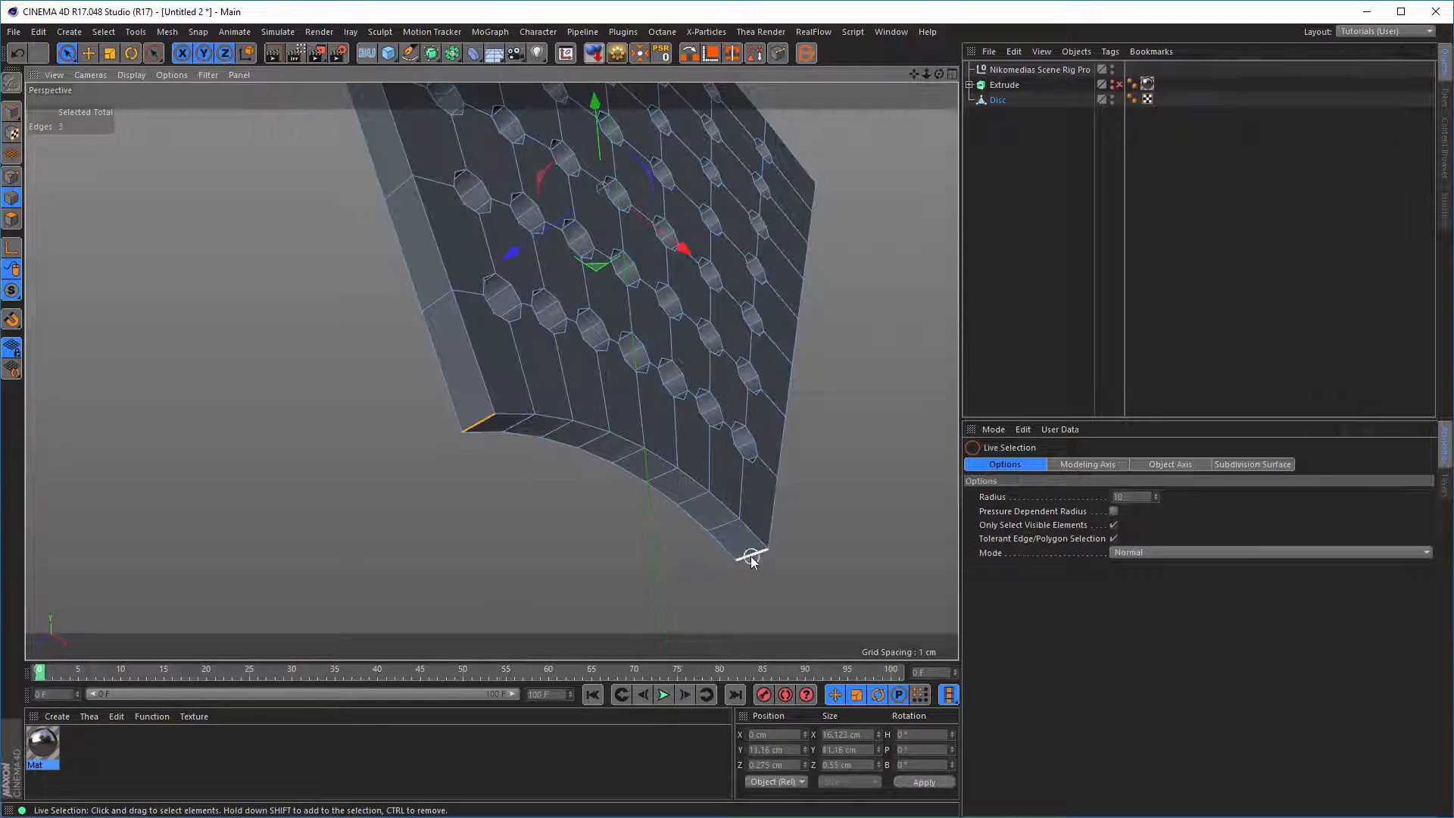
{"action": "left_click", "coordinate": [752, 555], "text": "shift"}
Bevel the four selected corner edges with an offset of about 0.55 cm and set the tension to 100%.
{"action": "middle_click_drag", "start_coordinate": [723, 415], "coordinate": [630, 487], "text": "alt"}
{"action": "right_click_drag", "start_coordinate": [629, 479], "coordinate": [686, 431], "text": "alt"}
{"action": "left_click_drag", "start_coordinate": [686, 430], "coordinate": [750, 341], "text": "alt"}
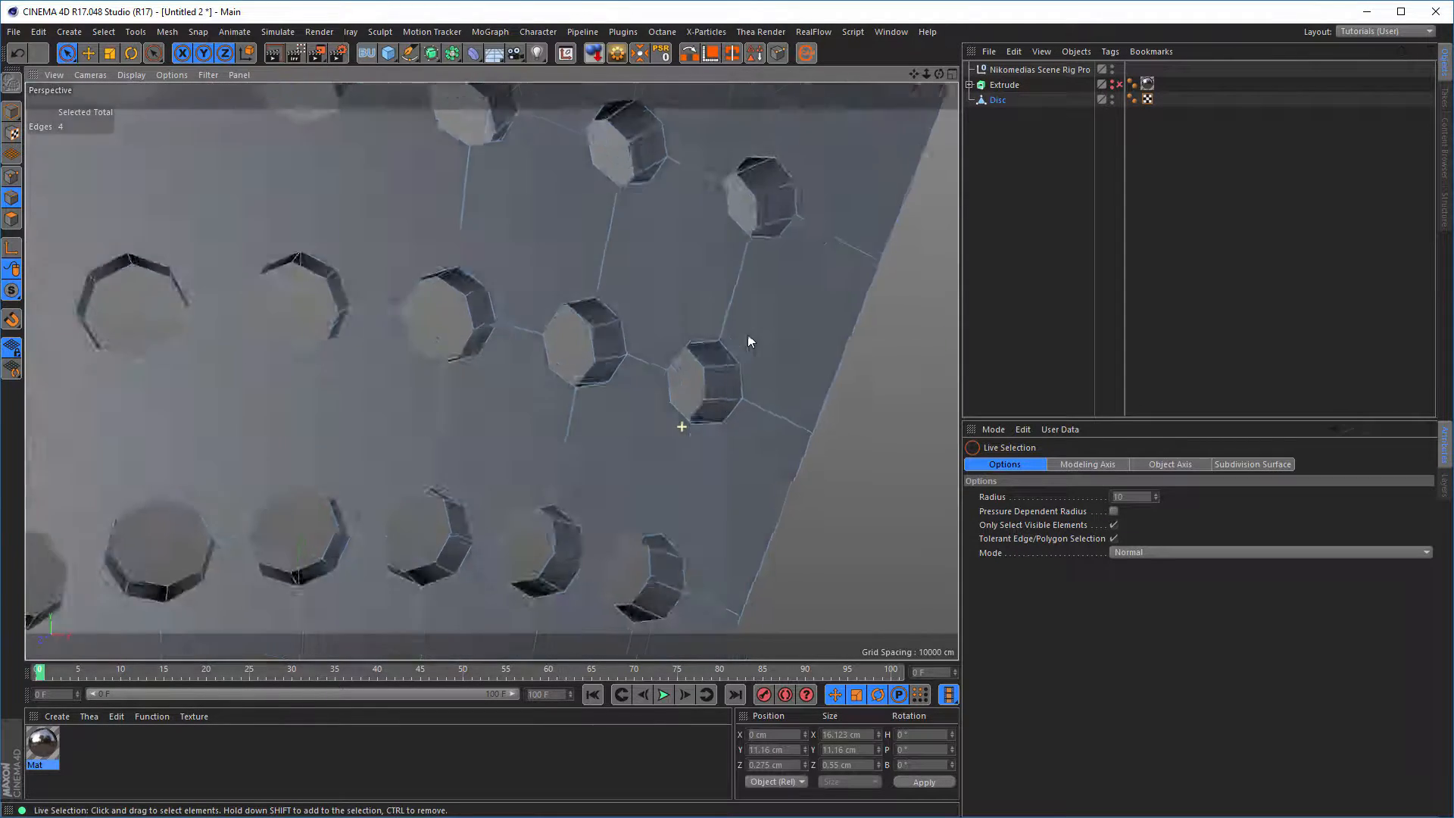
{"action": "right_click_drag", "start_coordinate": [750, 341], "coordinate": [617, 363], "text": "alt"}
{"action": "middle_click_drag", "start_coordinate": [662, 343], "coordinate": [523, 477], "text": "alt"}
{"action": "left_click_drag", "start_coordinate": [639, 303], "coordinate": [750, 278], "text": "alt"}
{"action": "right_click_drag", "start_coordinate": [750, 276], "coordinate": [818, 264], "text": "alt"}
{"action": "left_click_drag", "start_coordinate": [653, 292], "coordinate": [697, 290], "text": "alt"}
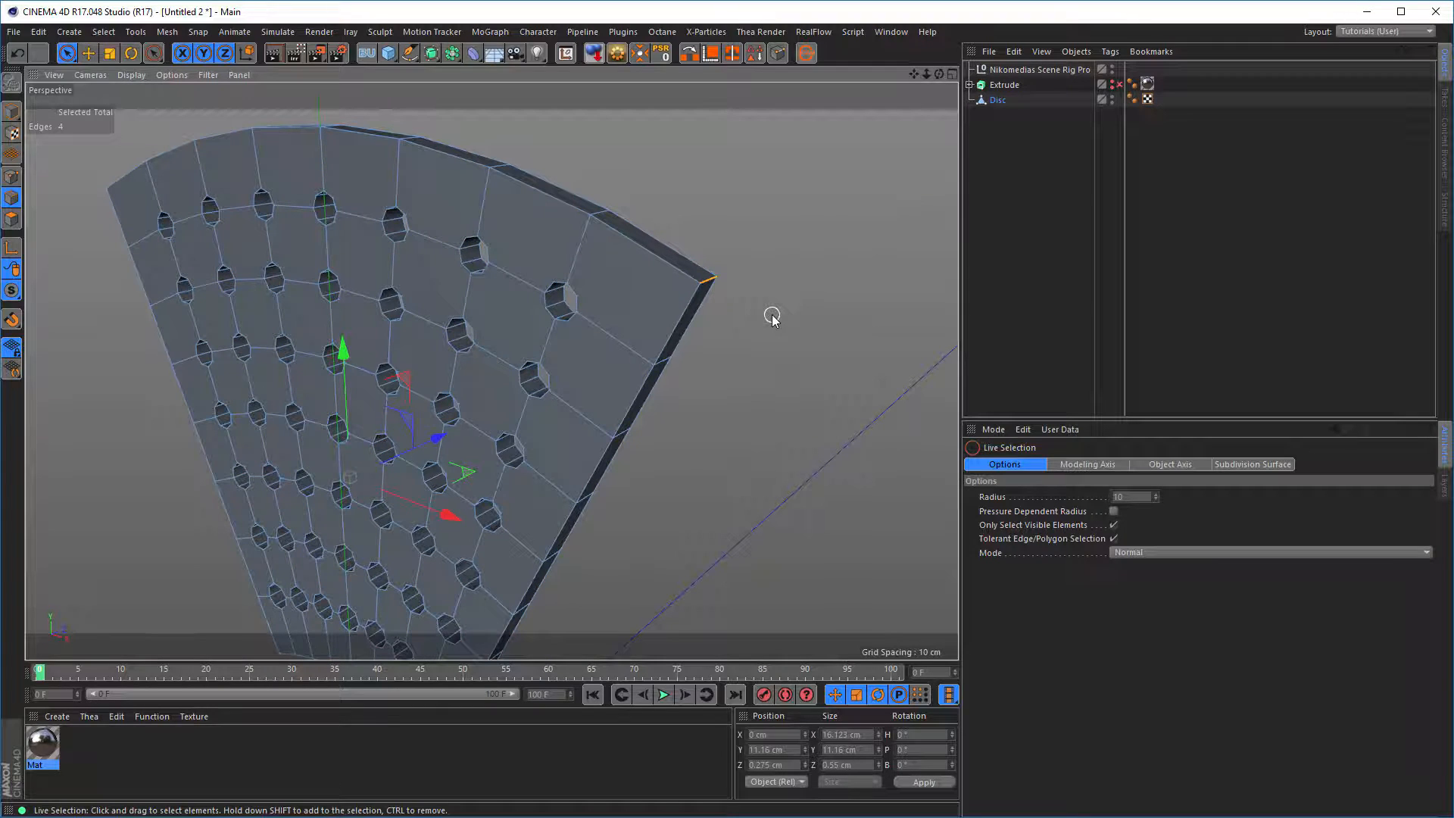
{"action": "key", "text": "m"}
{"action": "key", "text": "s"}
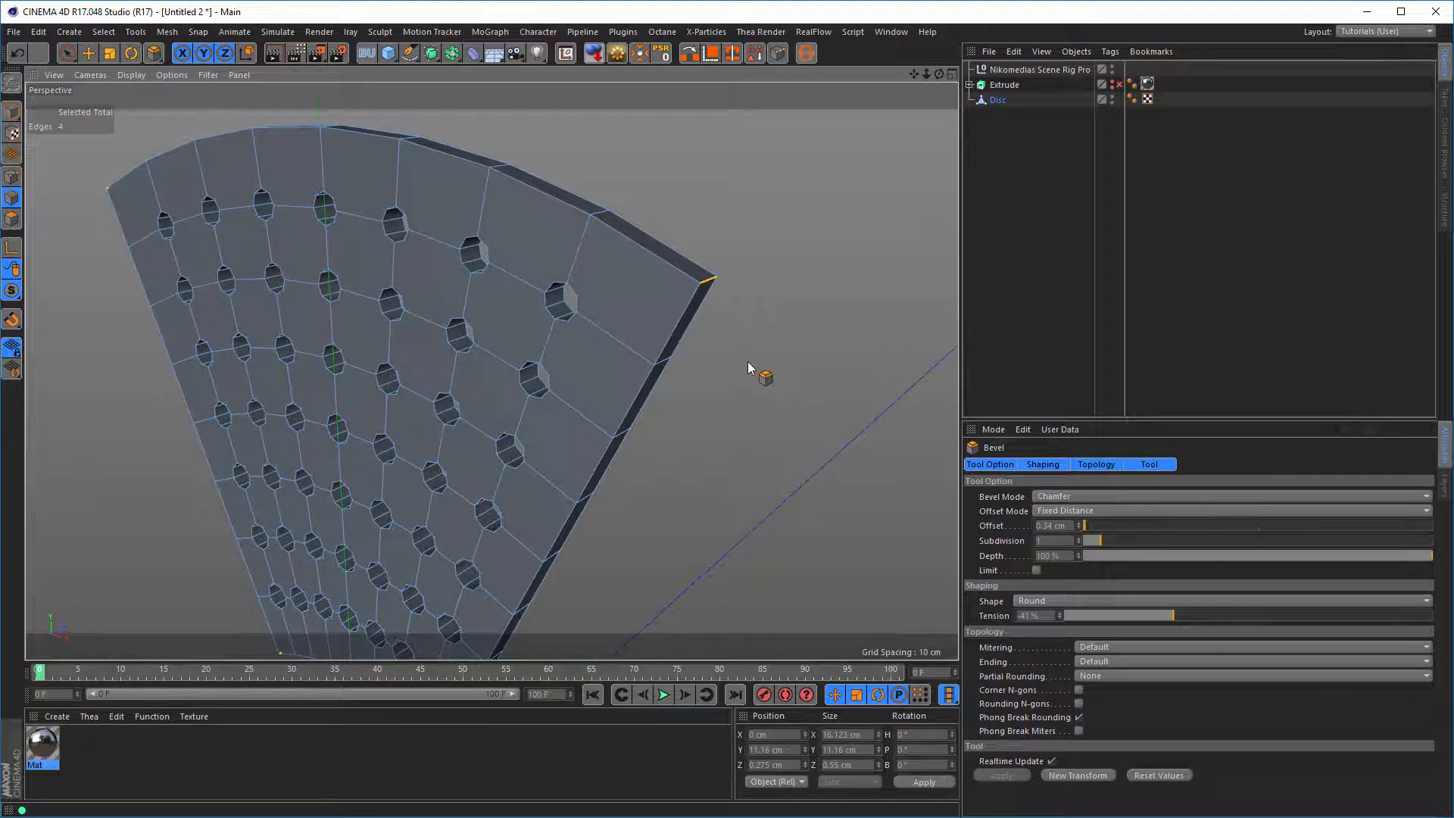
{"action": "left_click_drag", "start_coordinate": [652, 382], "coordinate": [669, 286], "text": "alt"}
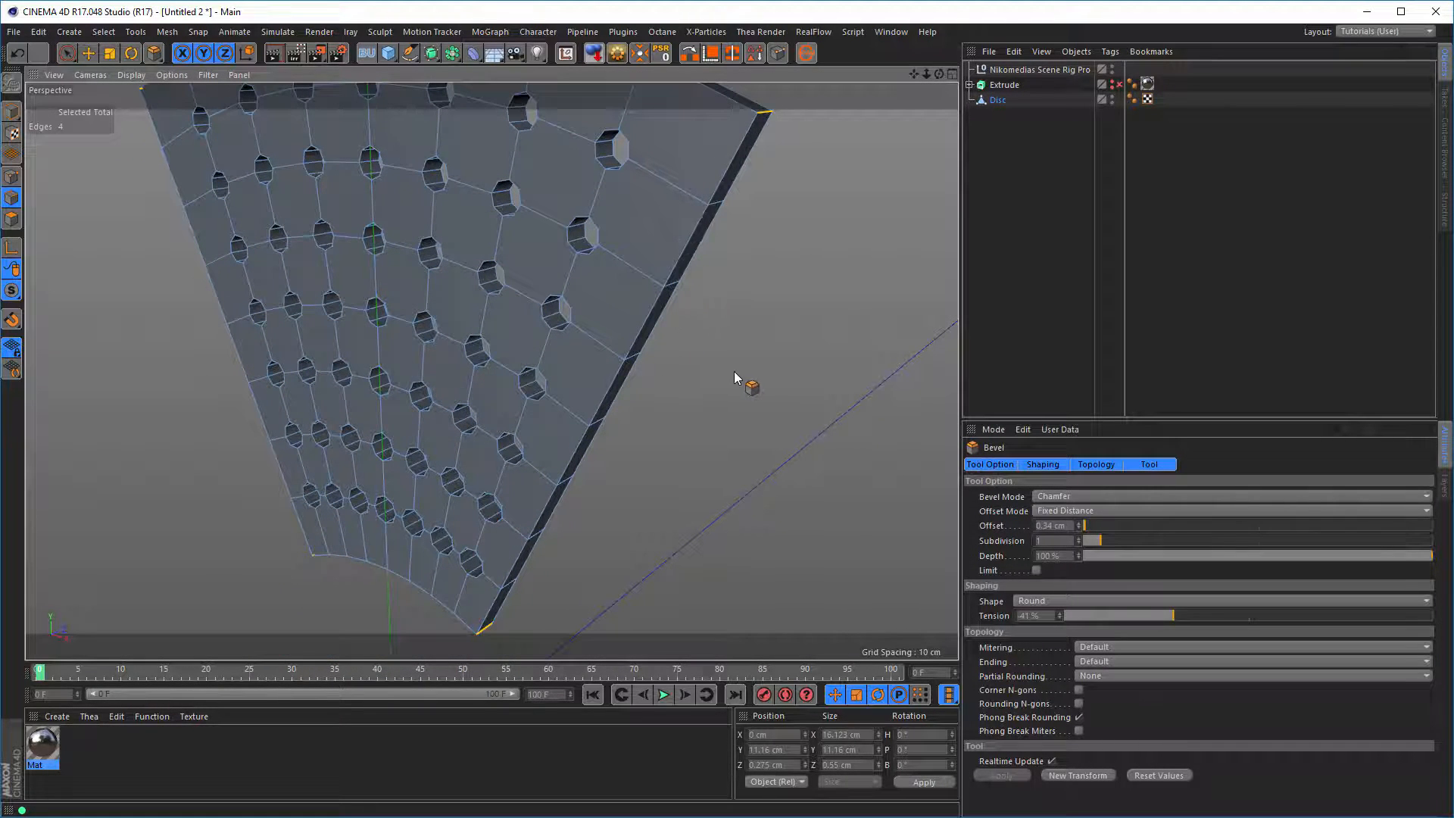
{"action": "left_click_drag", "start_coordinate": [734, 372], "coordinate": [779, 372]}
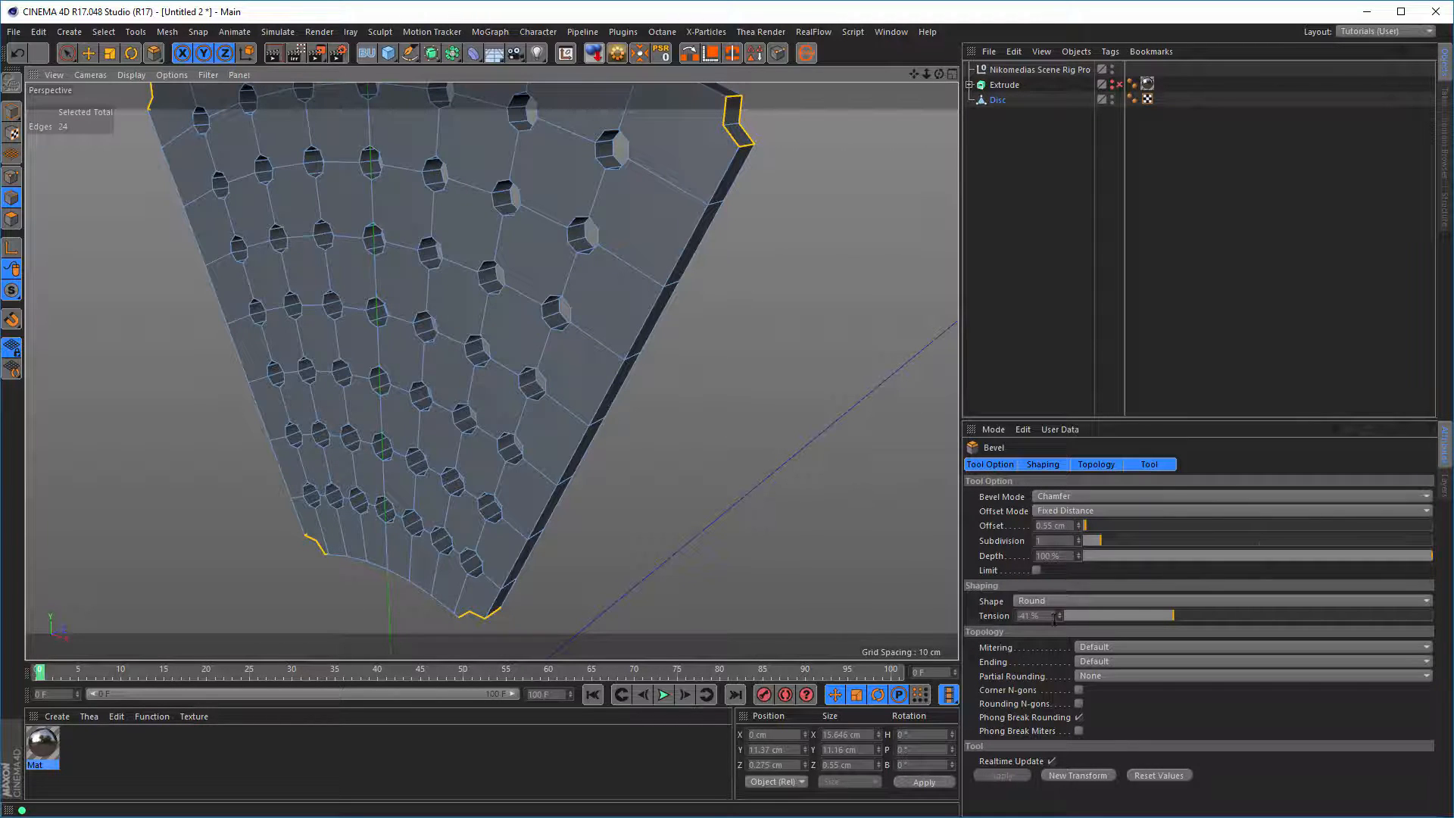
{"action": "left_click_drag", "start_coordinate": [1117, 615], "coordinate": [1432, 615]}
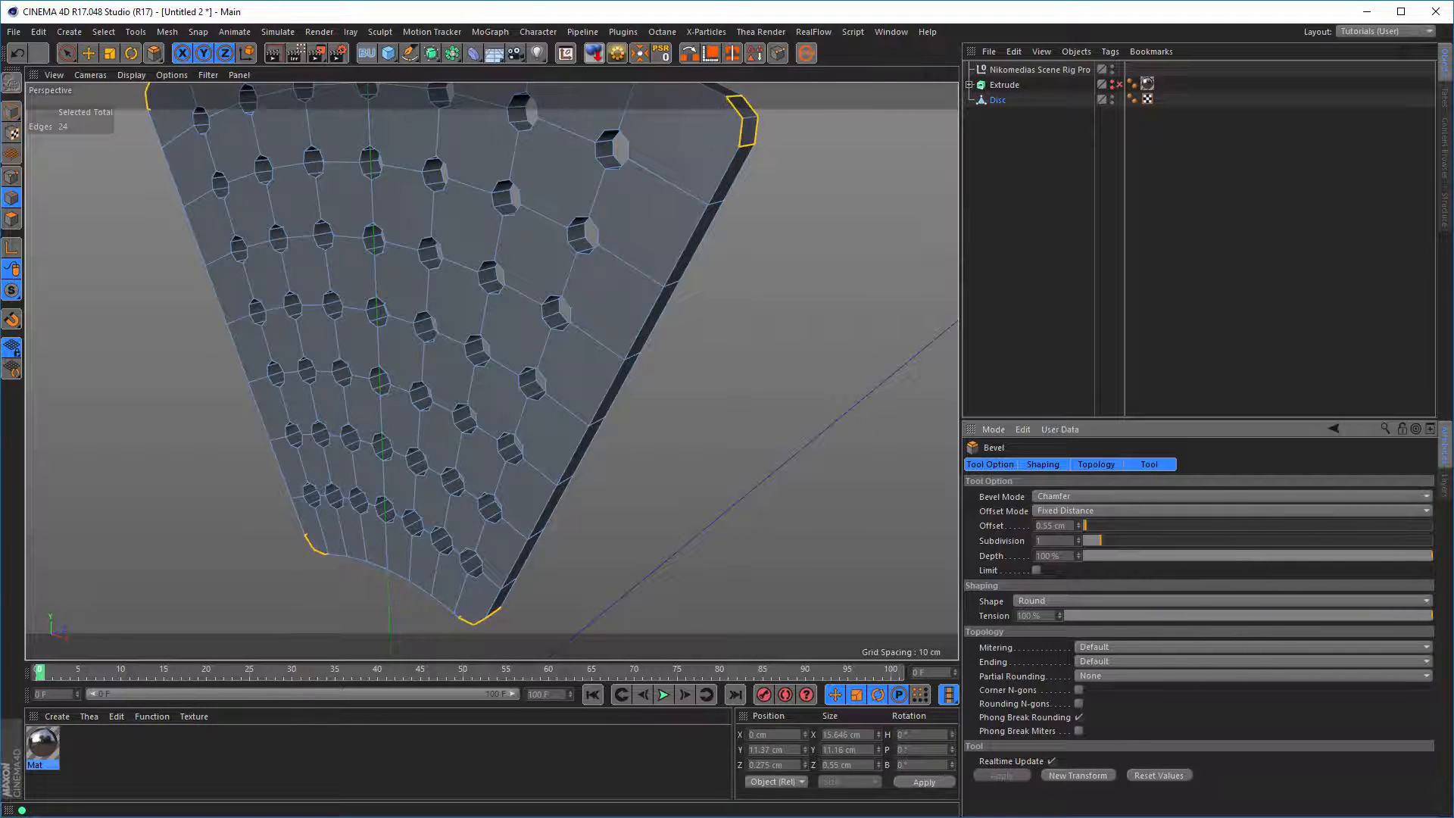
Enable Limit for the corner bevel and set its offset to 0.85 cm.
{"action": "right_click_drag", "start_coordinate": [624, 383], "coordinate": [565, 396], "text": "alt"}
{"action": "left_click_drag", "start_coordinate": [565, 396], "coordinate": [525, 429], "text": "alt"}
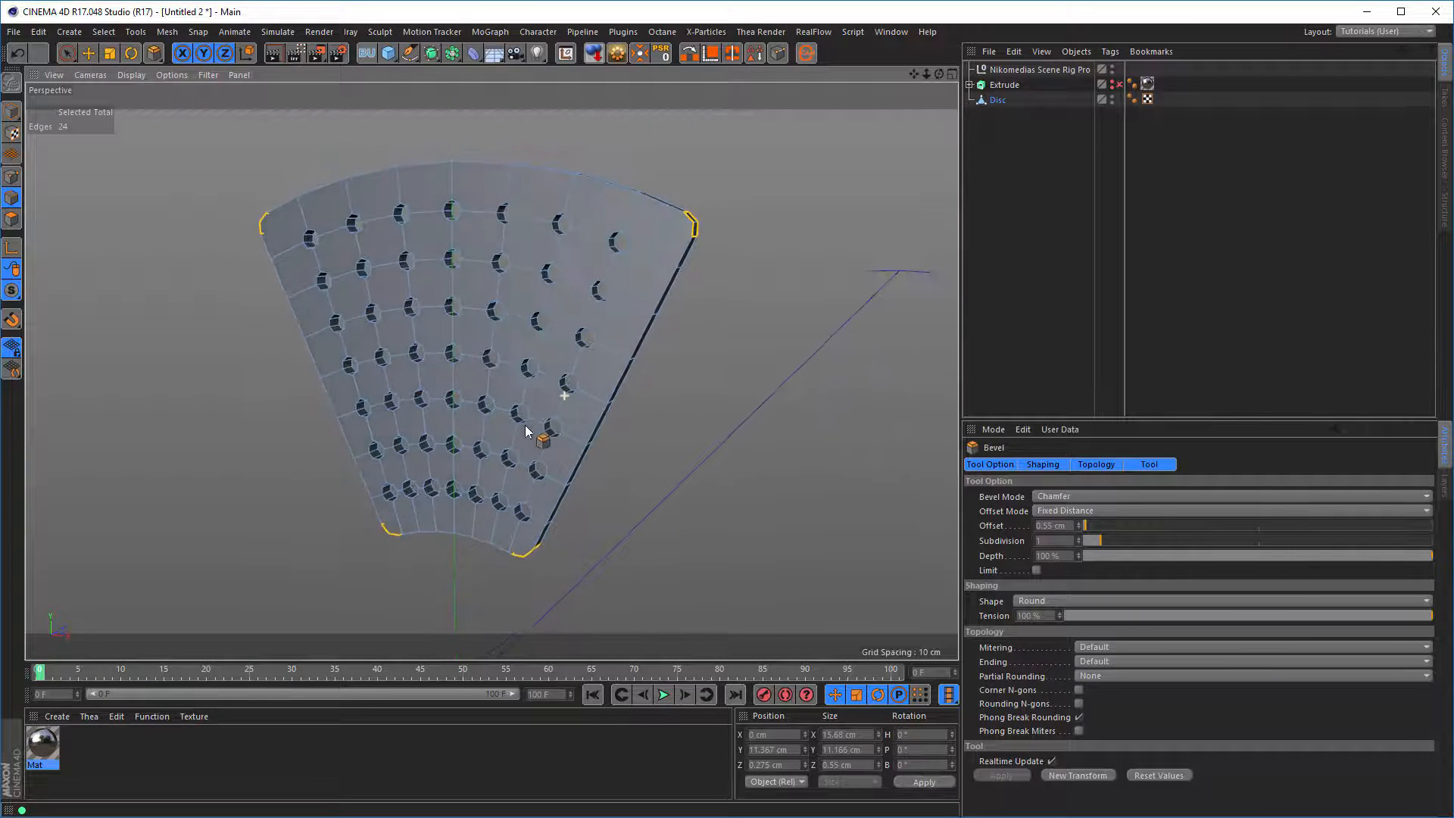
{"action": "left_click", "coordinate": [1037, 571]}
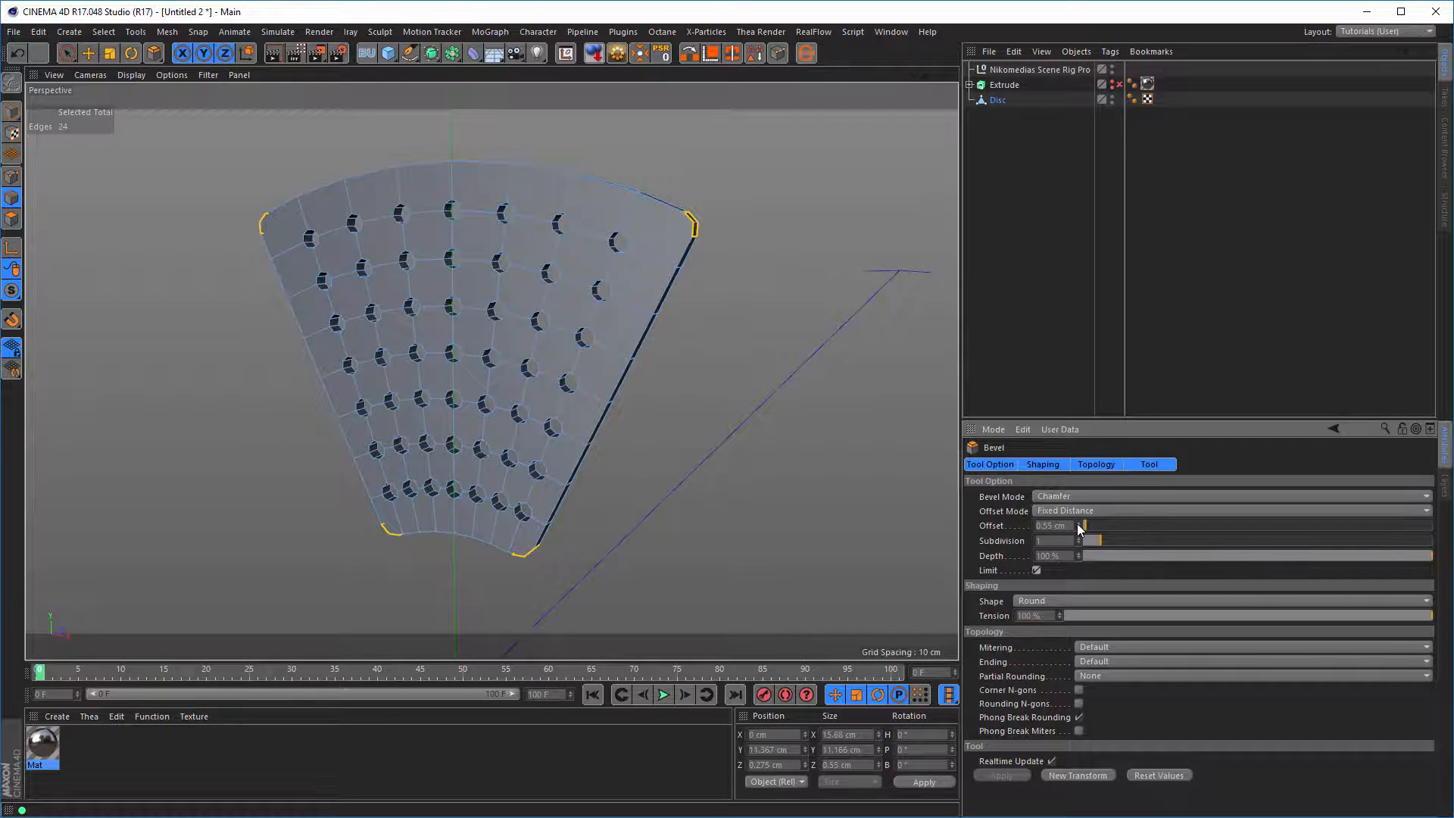
{"action": "left_click_drag", "start_coordinate": [1081, 527], "coordinate": [1080, 528]}
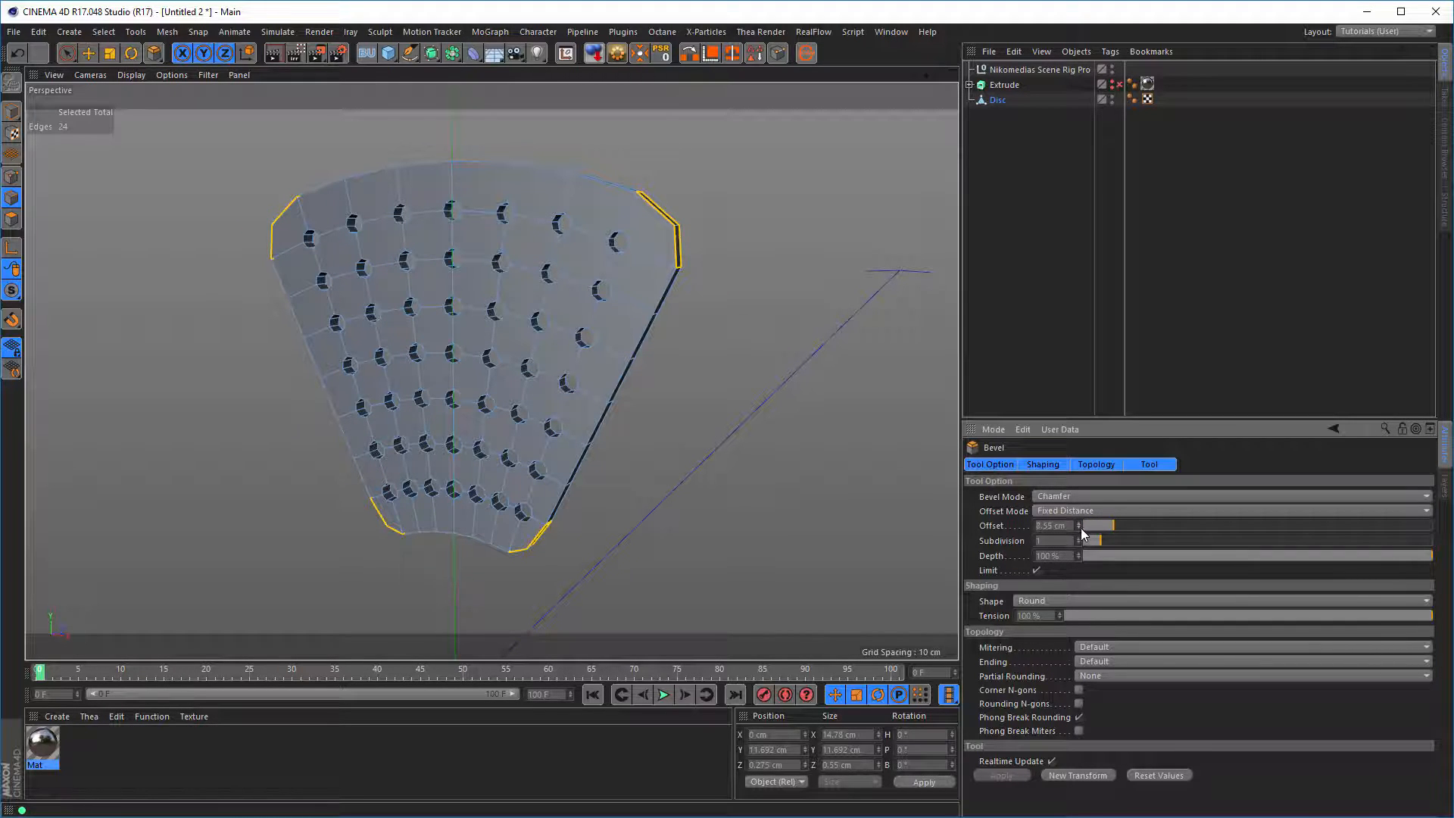
{"action": "left_click_drag", "start_coordinate": [1082, 528], "coordinate": [1081, 529]}
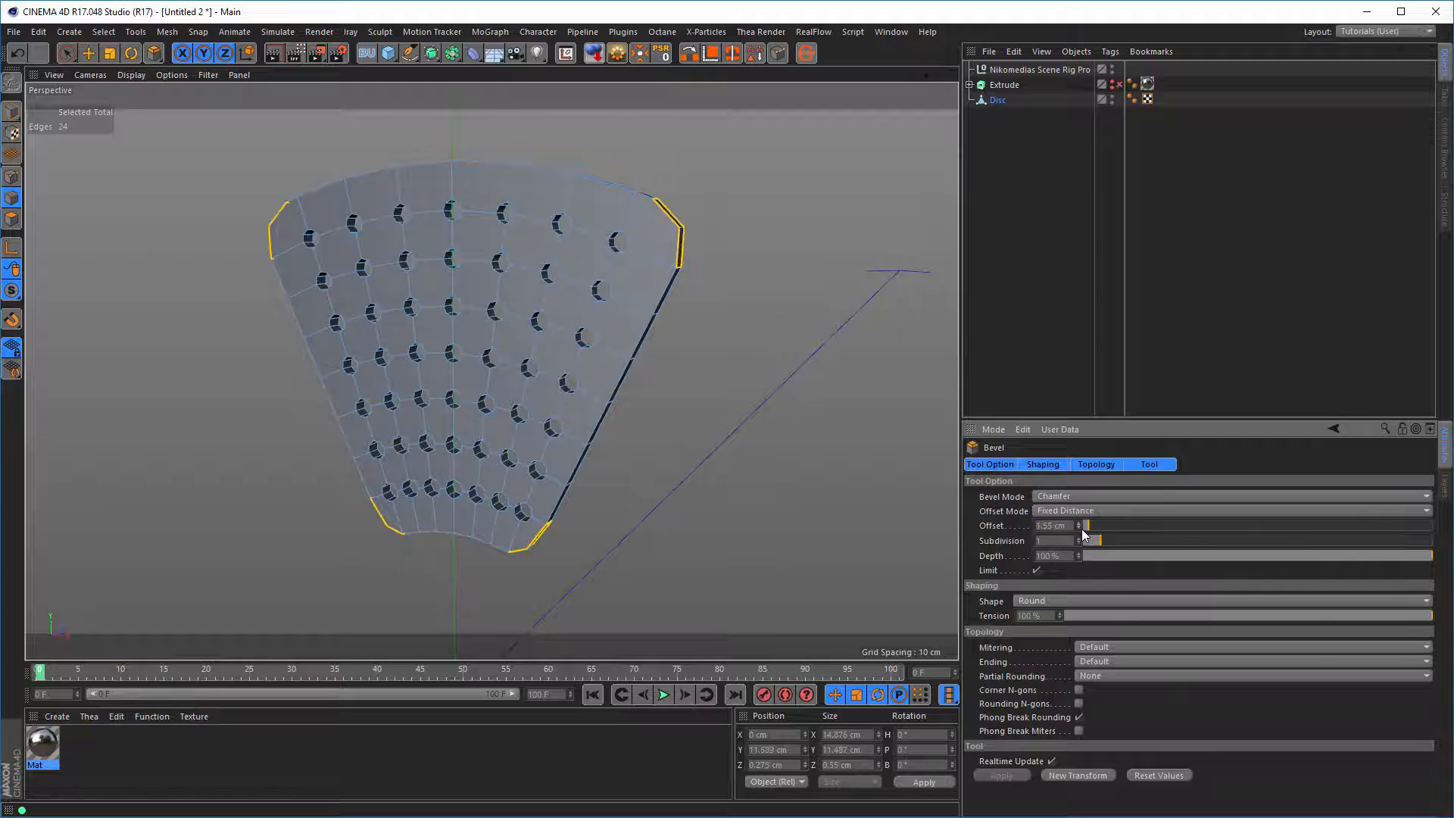
{"action": "left_click", "coordinate": [1082, 529]}
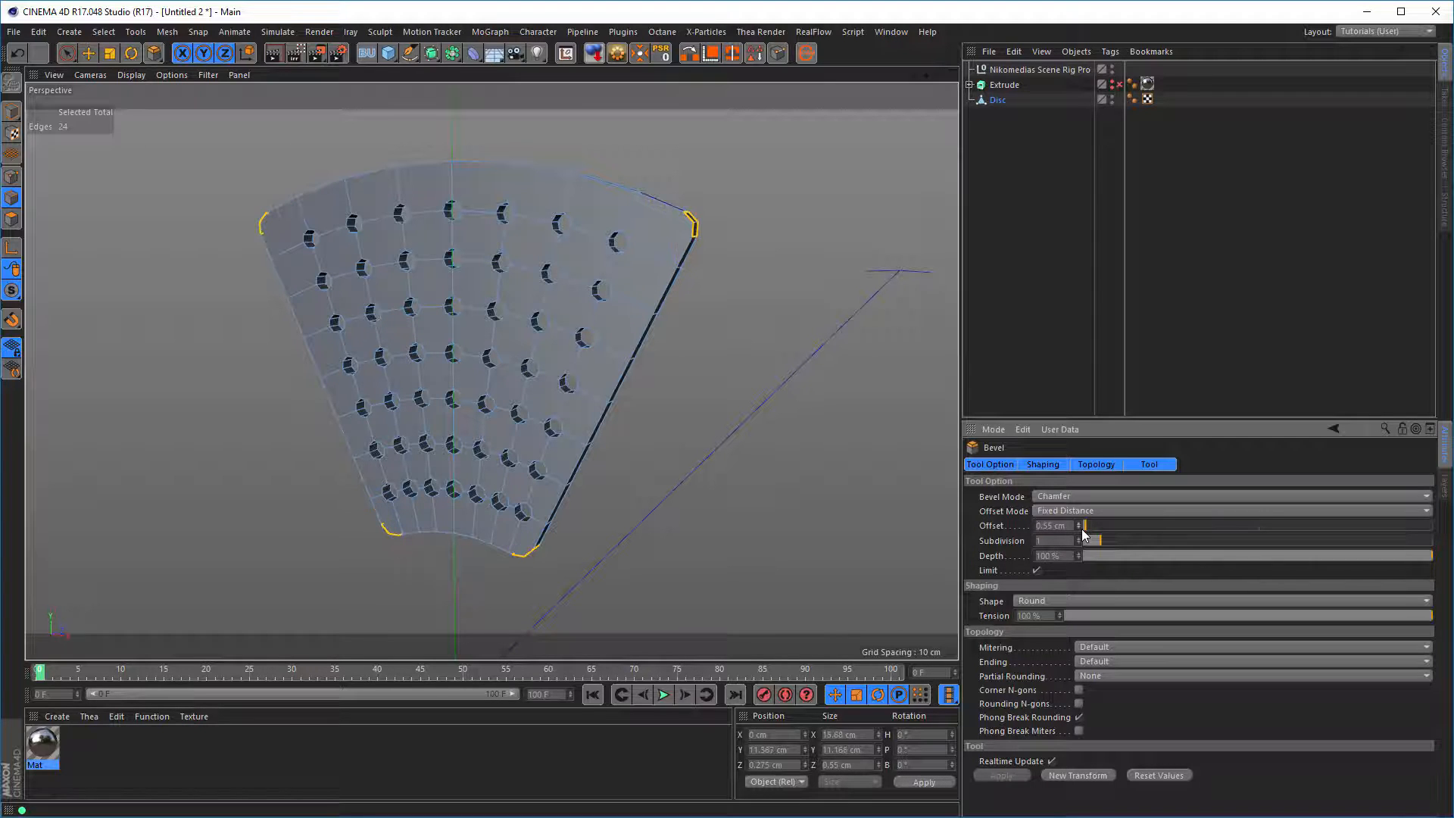
{"action": "left_click", "coordinate": [1080, 520]}
{"action": "left_click", "coordinate": [1080, 529]}
{"action": "left_click", "coordinate": [1080, 530]}
{"action": "left_click", "coordinate": [1079, 523]}
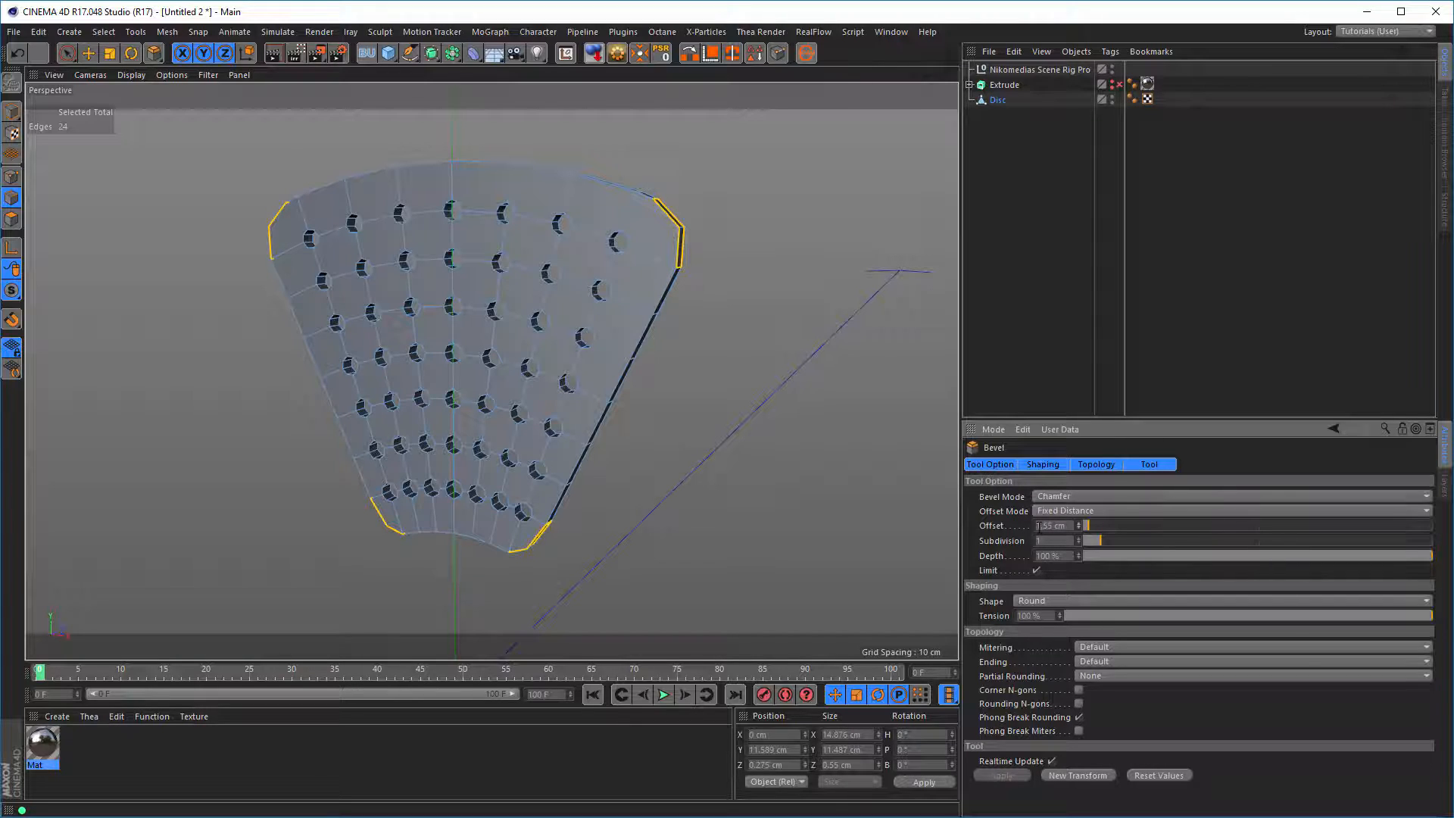
{"action": "left_click", "coordinate": [1079, 529]}
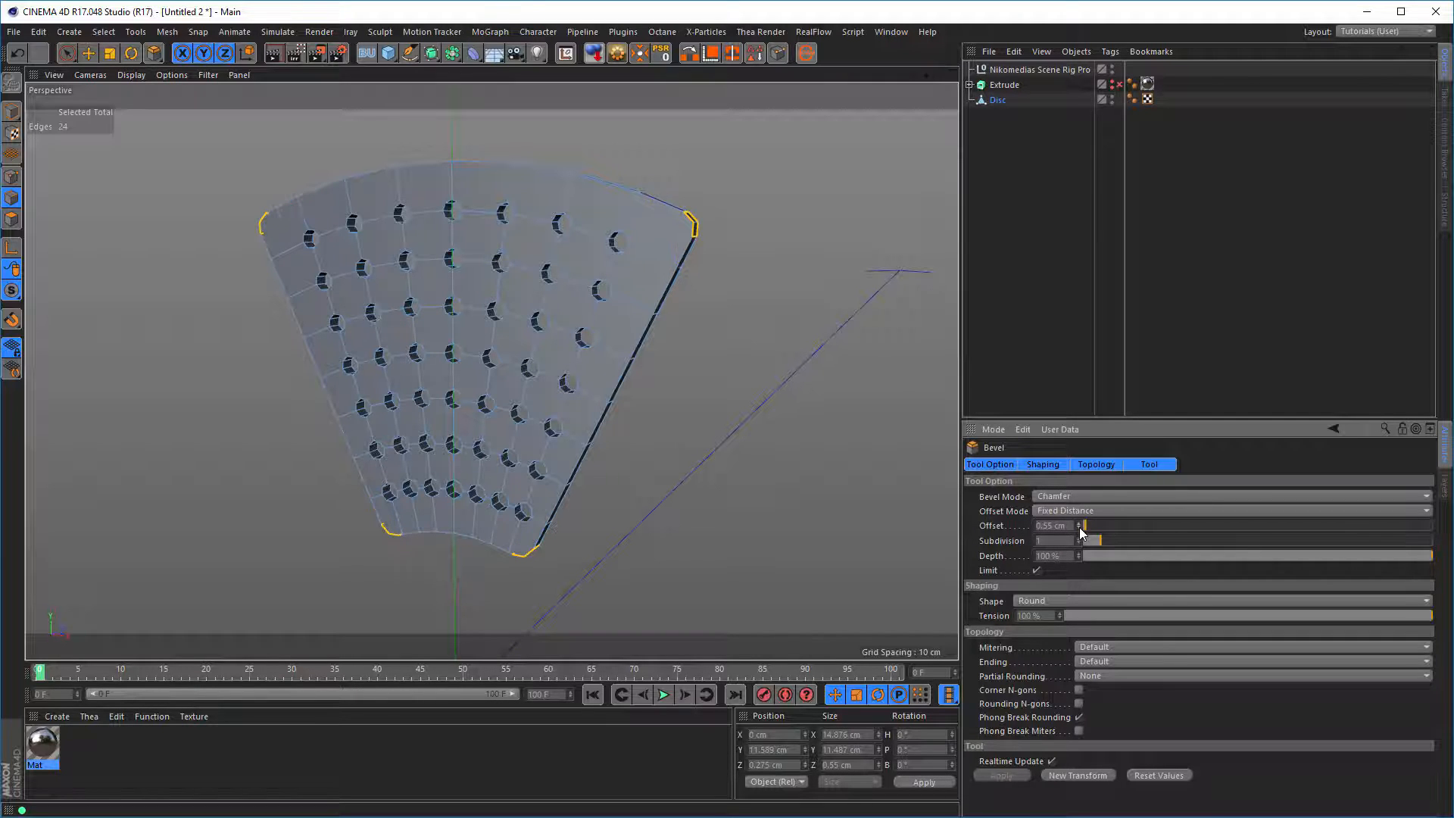
{"action": "left_click", "coordinate": [1080, 523]}
{"action": "left_click", "coordinate": [1079, 524]}
{"action": "left_click", "coordinate": [1080, 524]}
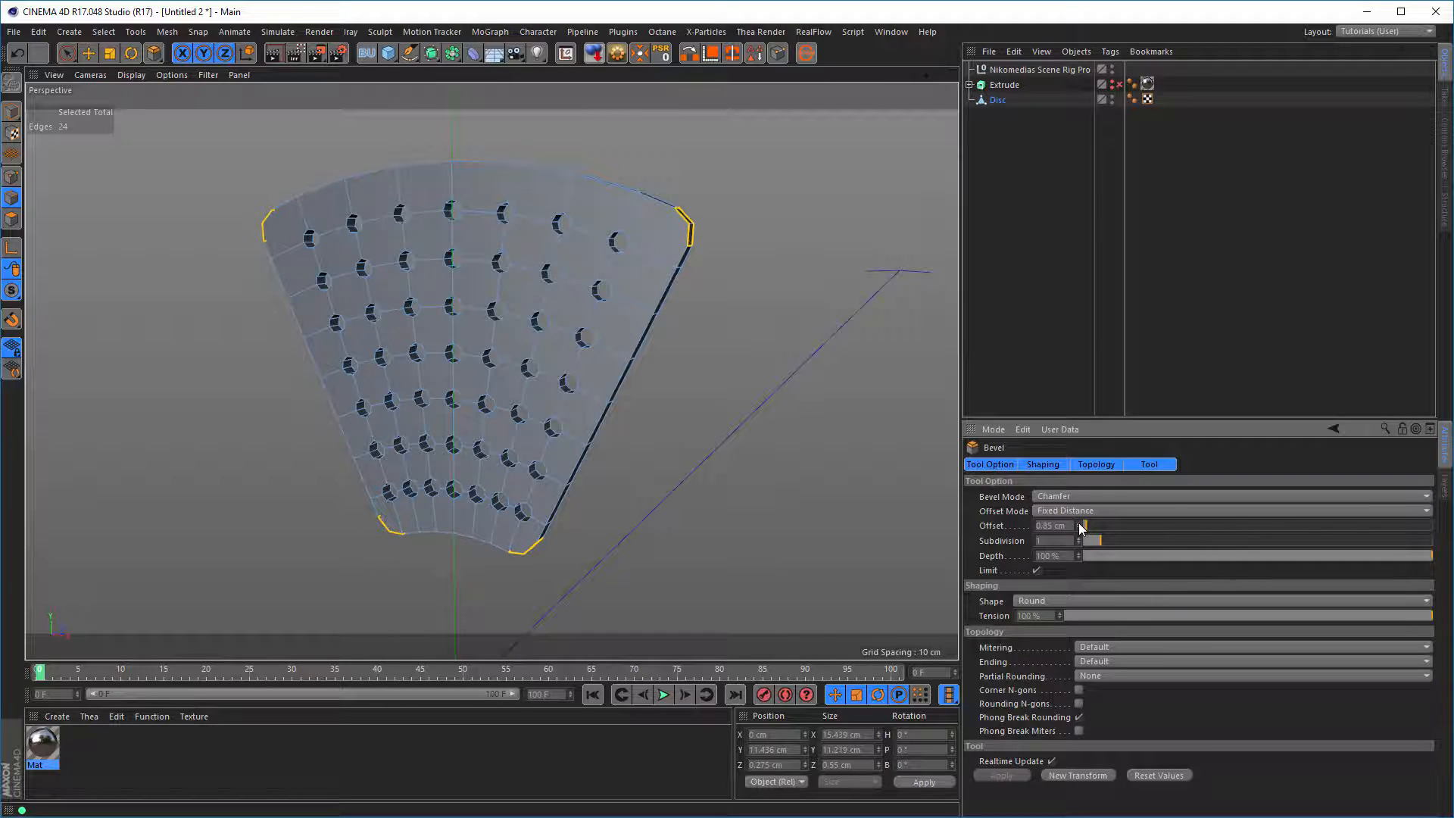
{"action": "left_click", "coordinate": [1080, 524]}
{"action": "left_click", "coordinate": [1080, 529]}
Set the corner bevel's subdivision to 3 and check the rounded corners.
{"action": "left_click", "coordinate": [1078, 537]}
{"action": "left_click", "coordinate": [1079, 537]}
{"action": "left_click_drag", "start_coordinate": [607, 415], "coordinate": [667, 362], "text": "alt"}
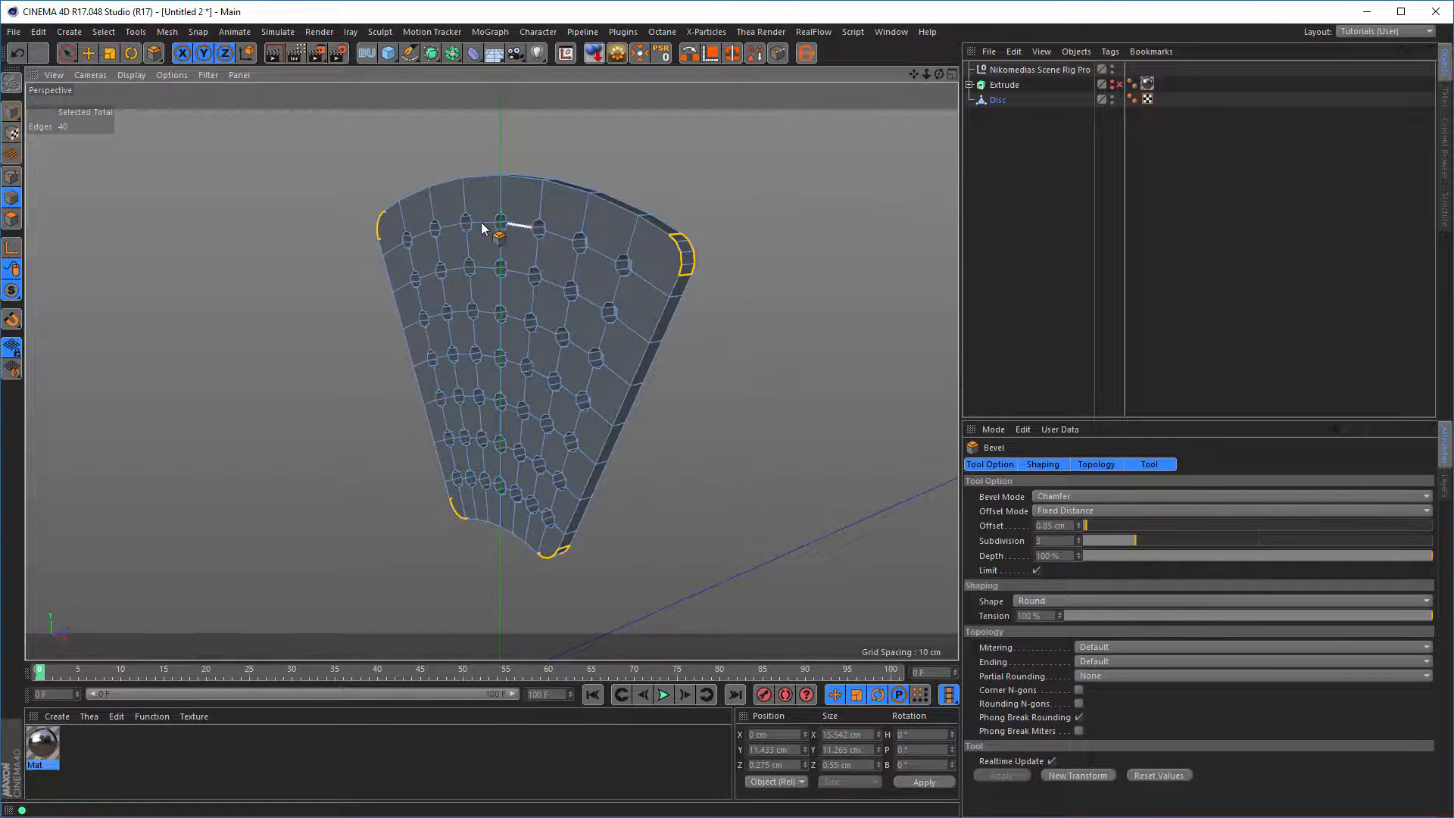
{"action": "left_click_drag", "start_coordinate": [406, 217], "coordinate": [615, 215], "text": "alt"}
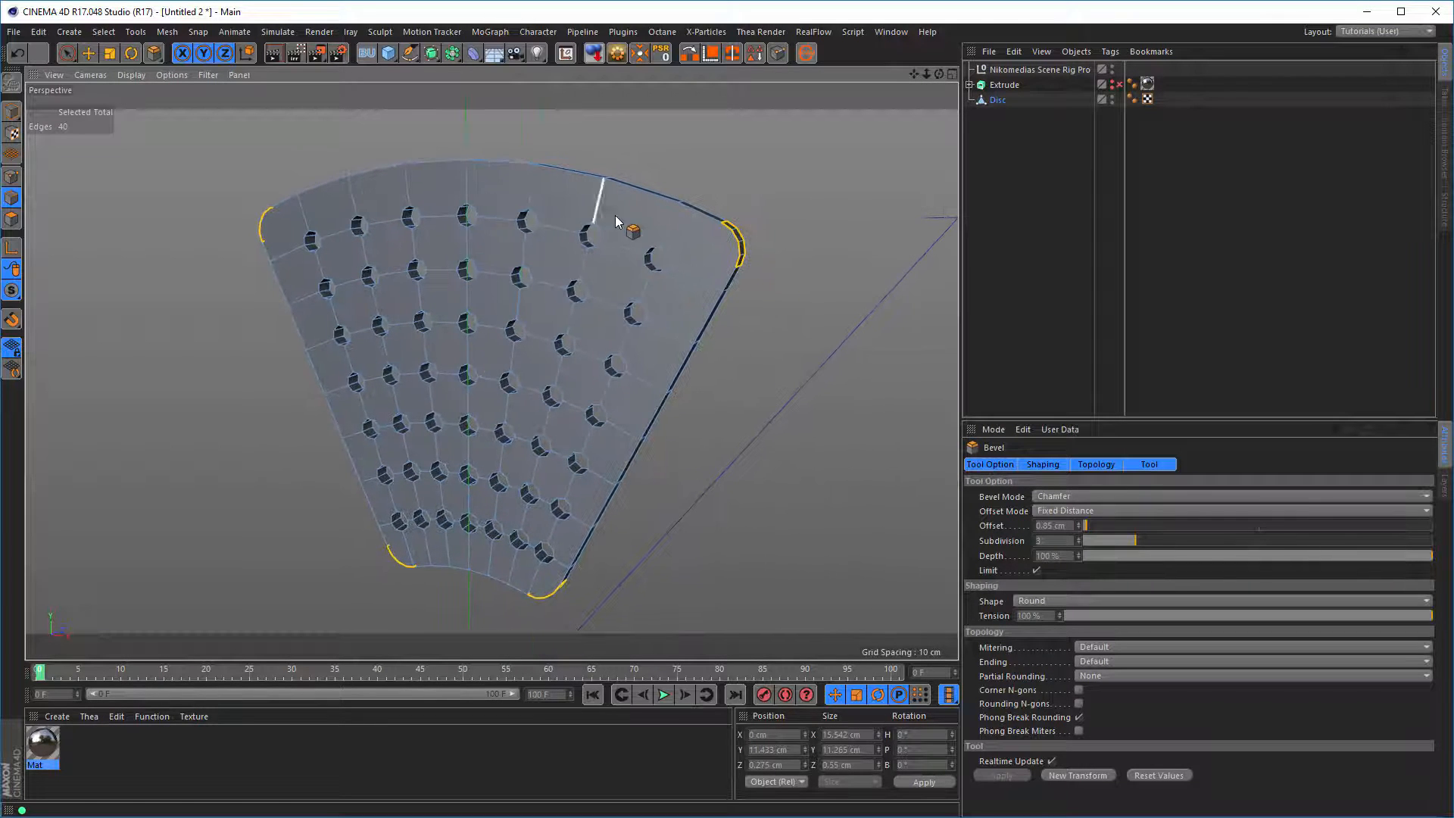
Switch the Disc to model mode and add a Bevel deformer as its child.
{"action": "left_click", "coordinate": [995, 100]}
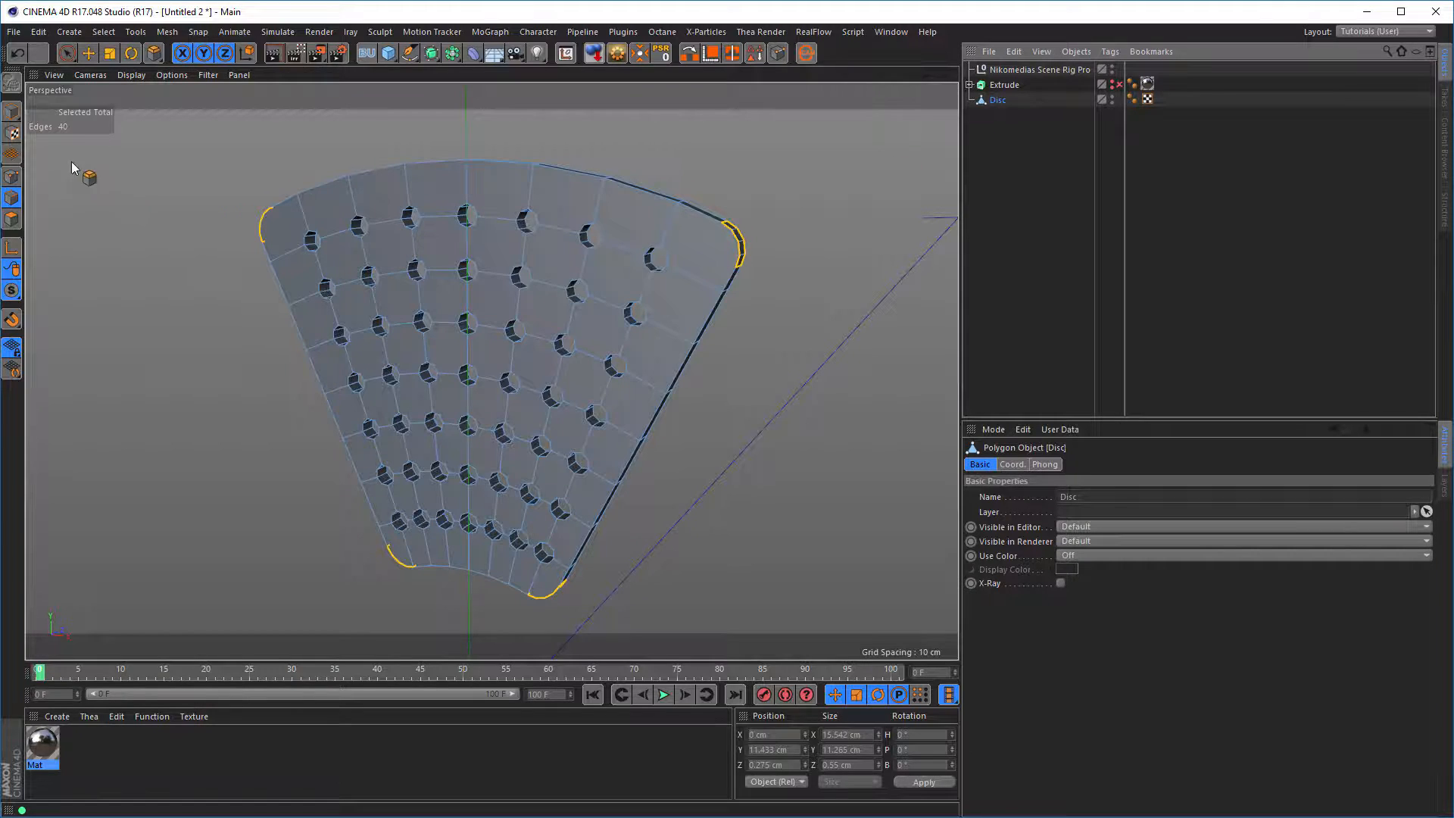
{"action": "left_click", "coordinate": [11, 111]}
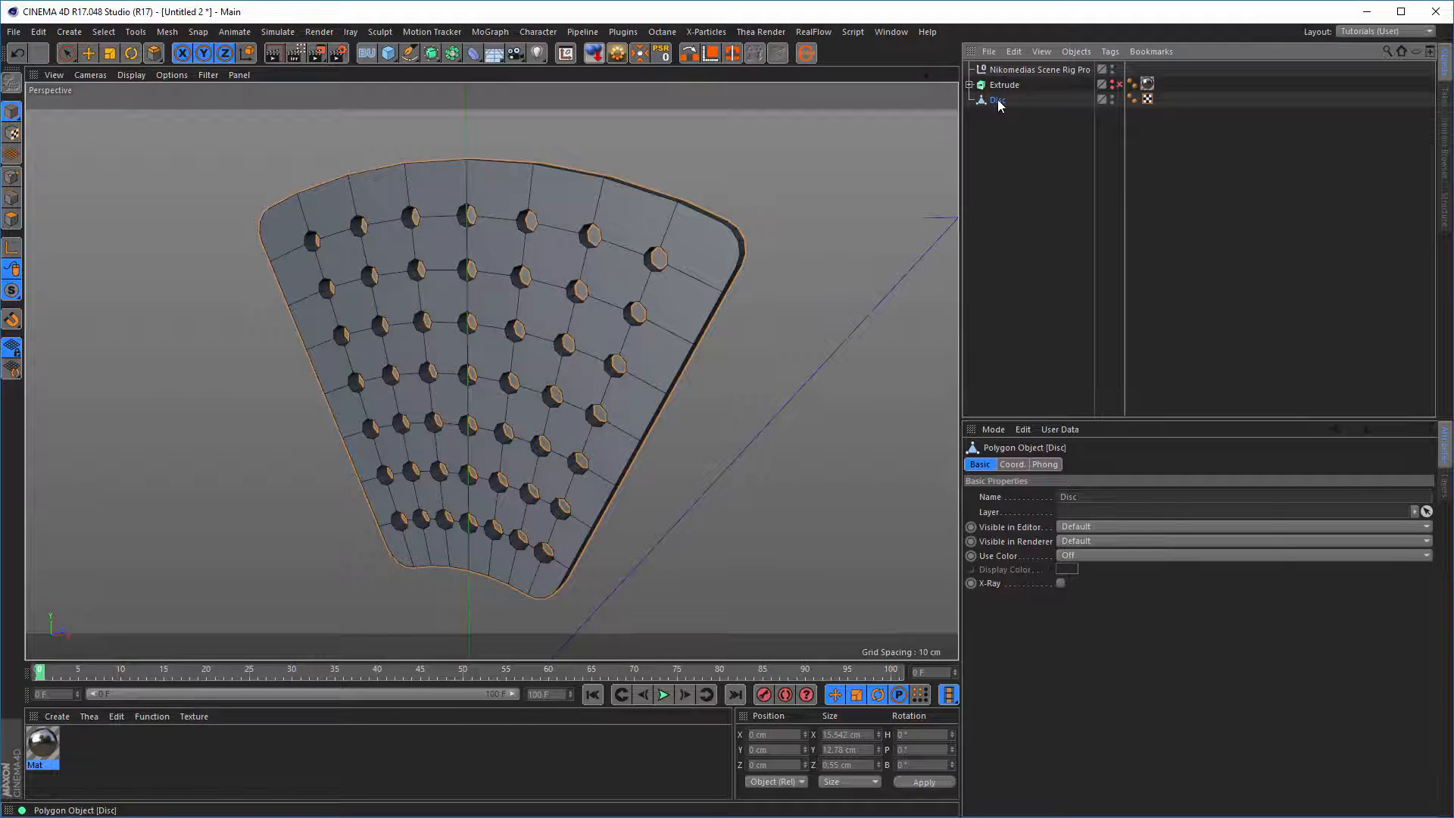
{"action": "left_click", "coordinate": [473, 54]}
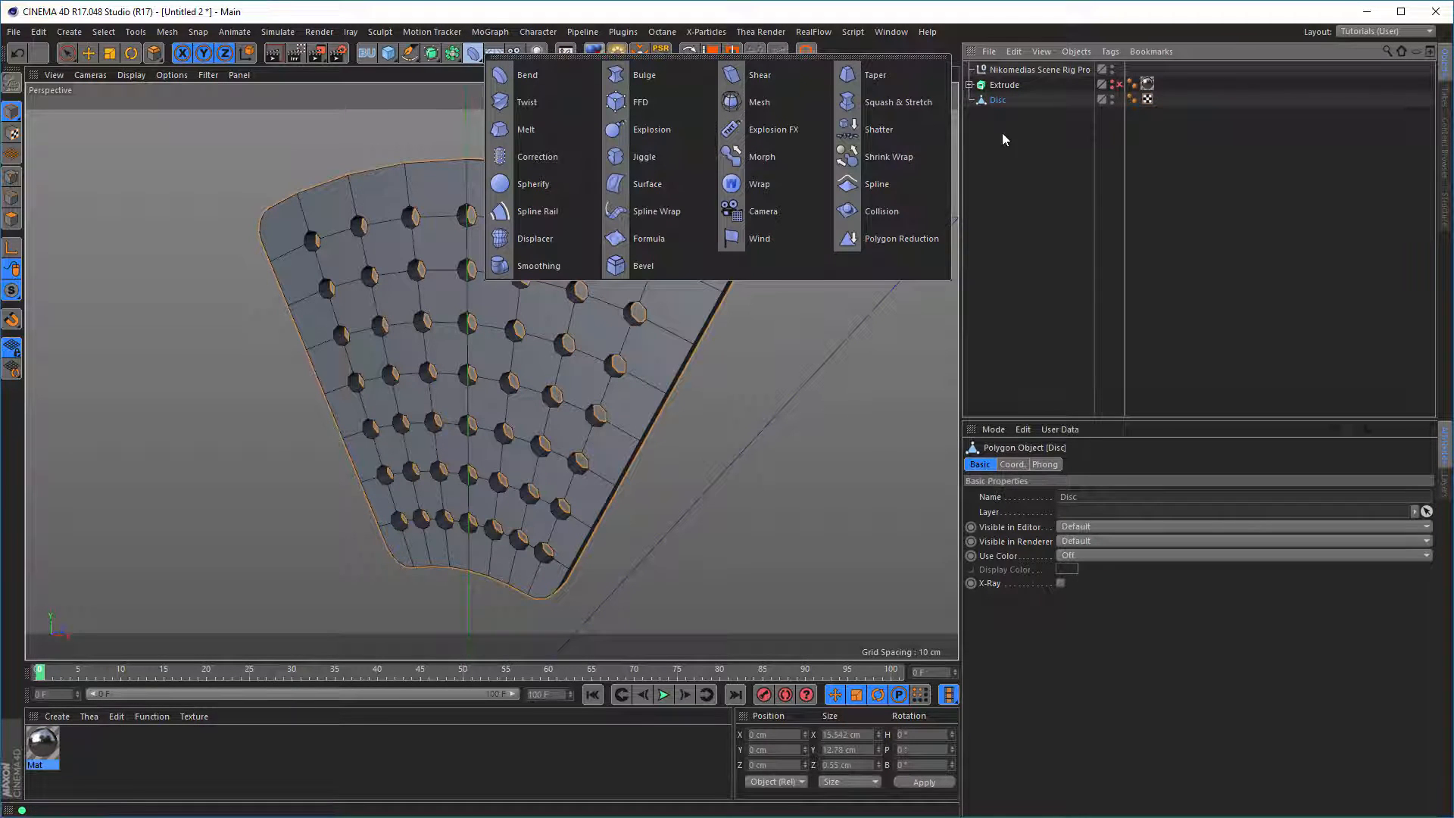
{"action": "left_click", "coordinate": [645, 269], "text": "shift"}
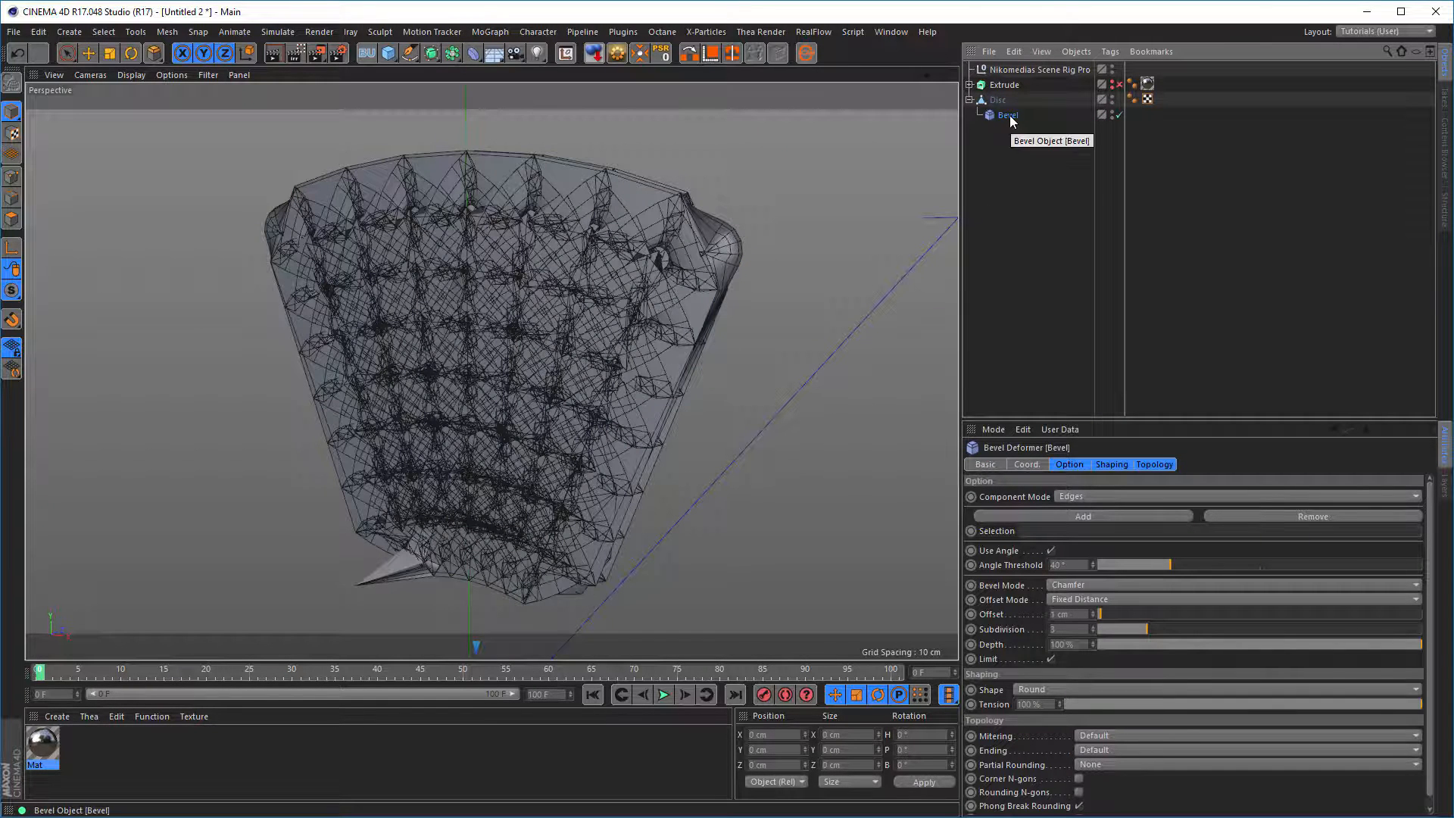
Set the Bevel deformer's offset to 0.05 cm.
{"action": "left_click", "coordinate": [1079, 615]}
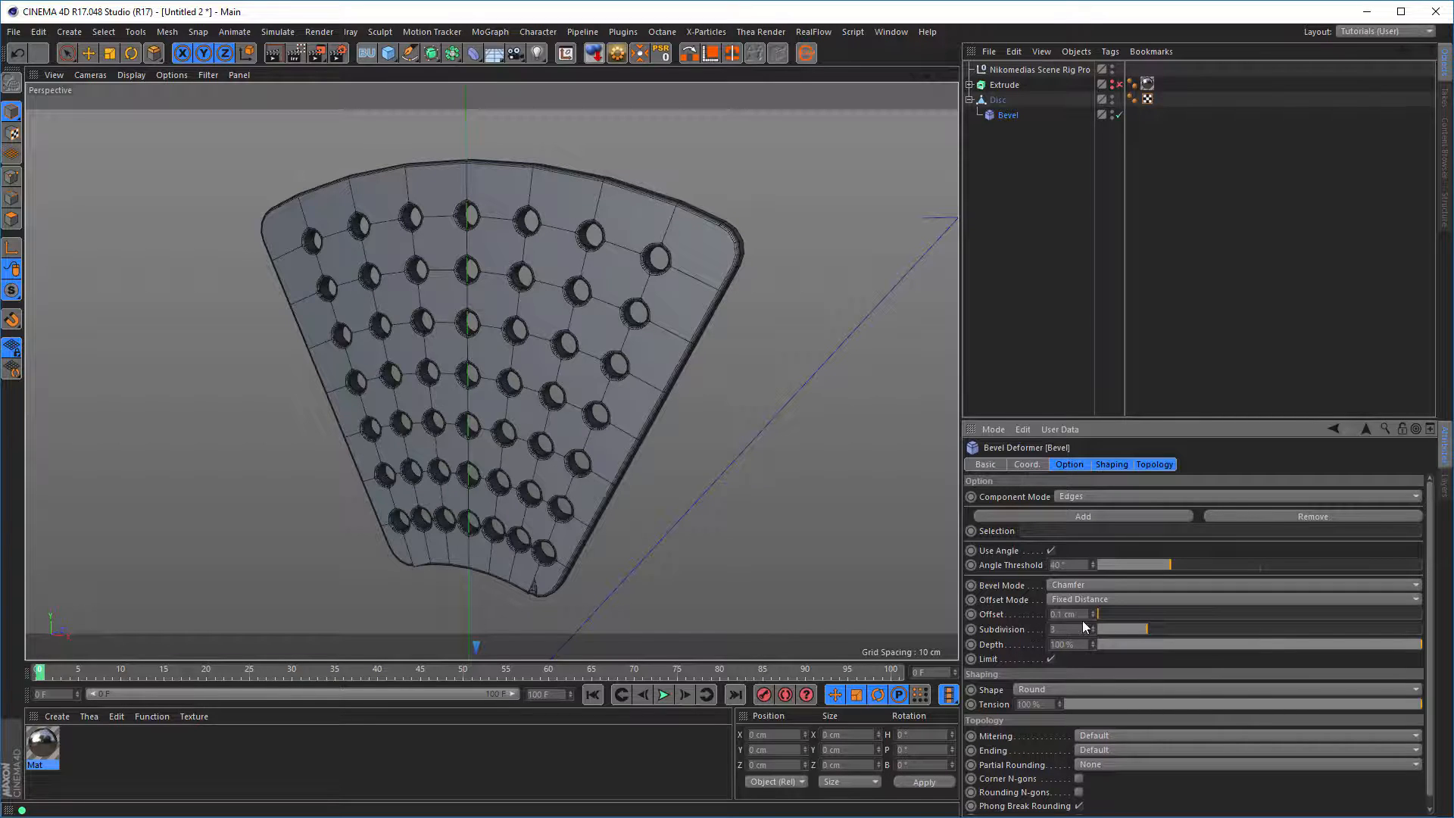
{"action": "left_click", "coordinate": [1068, 614]}
{"action": "type", "text": ".05"}
{"action": "key", "text": "Return"}
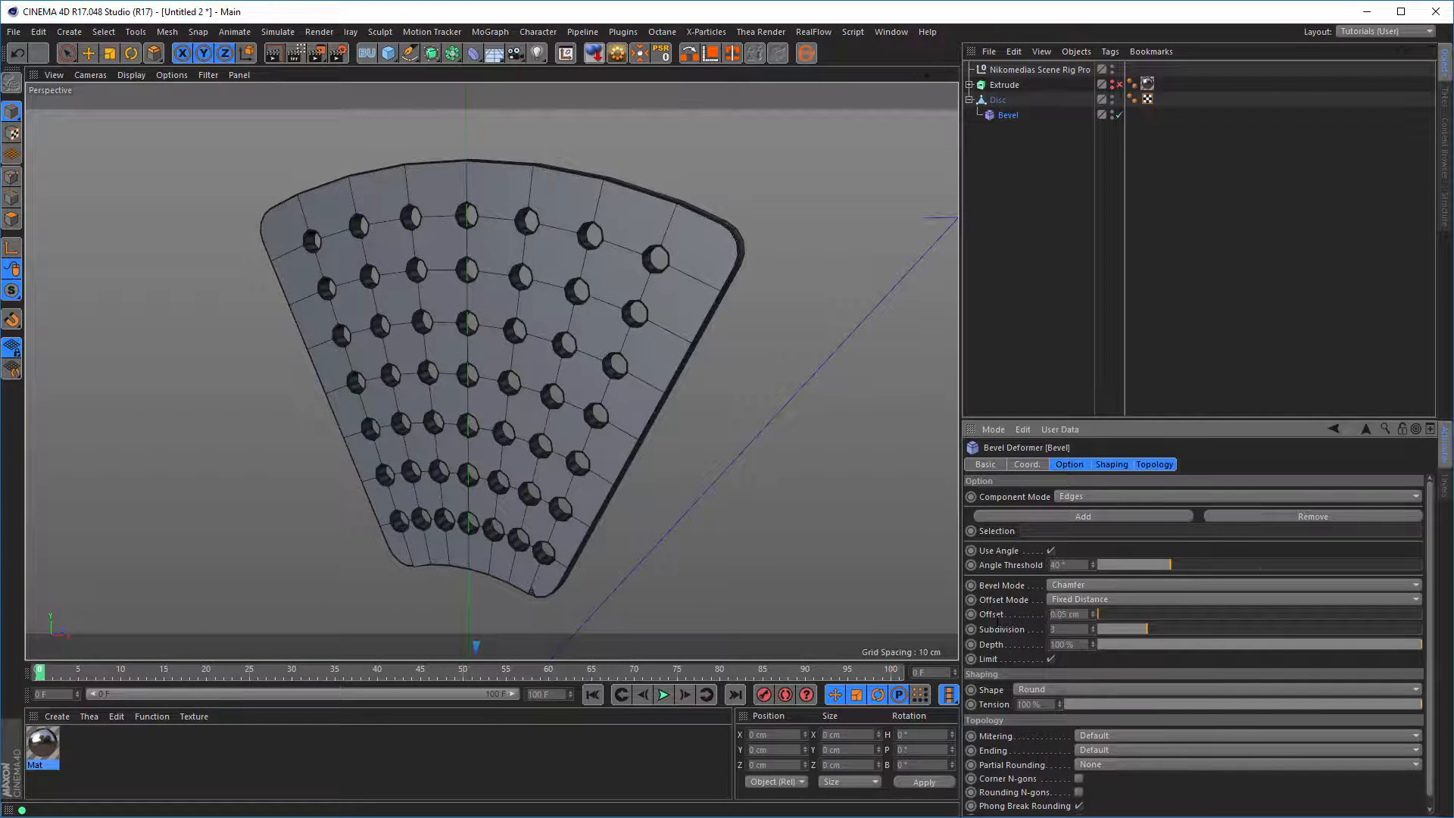
Try Uniform mitering on the Bevel deformer, return it to Default, and inspect the spike near the wedge's inner corner.
{"action": "right_click_drag", "start_coordinate": [536, 601], "coordinate": [682, 571], "text": "alt"}
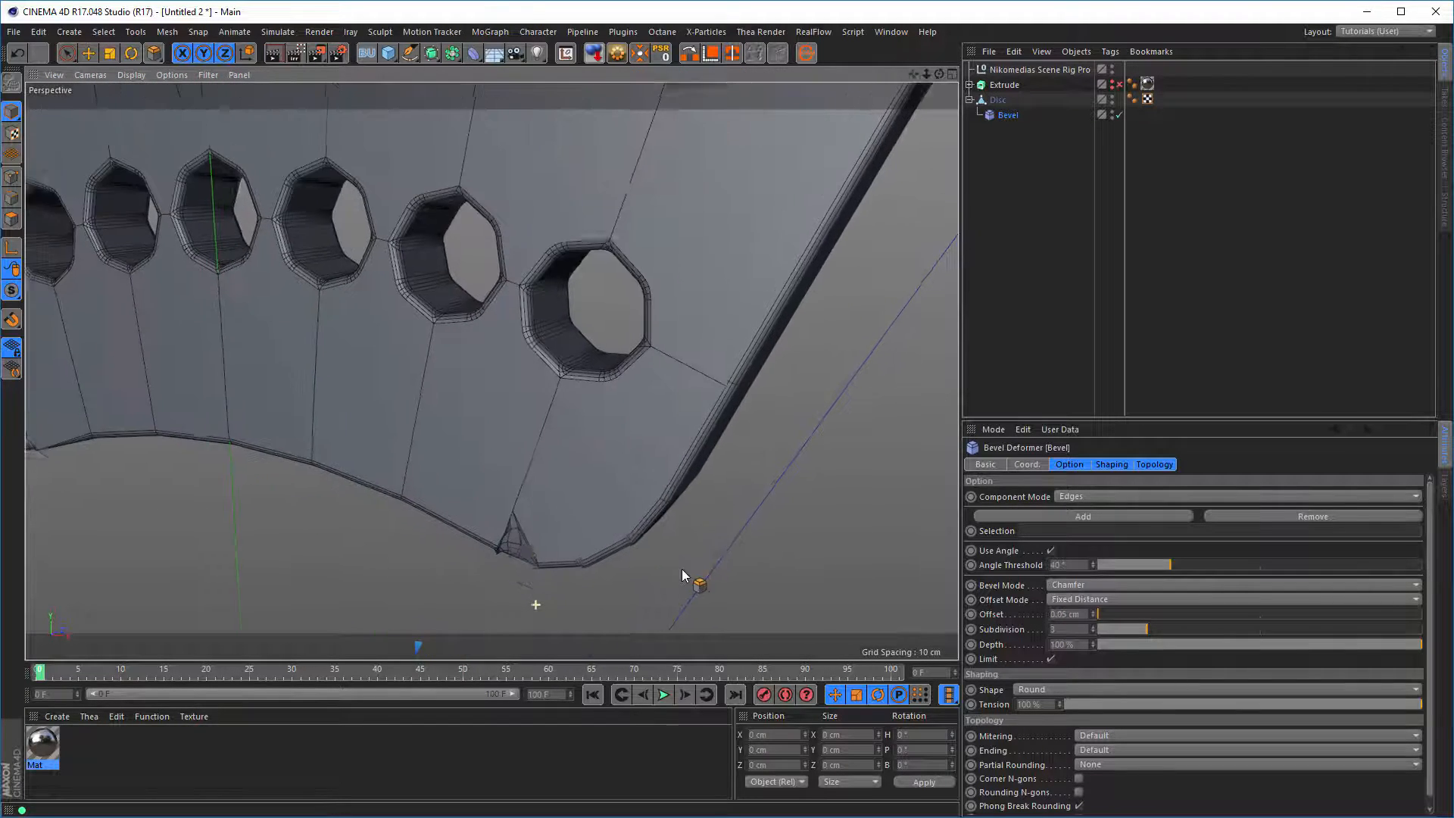
{"action": "left_click_drag", "start_coordinate": [522, 539], "coordinate": [566, 565], "text": "alt"}
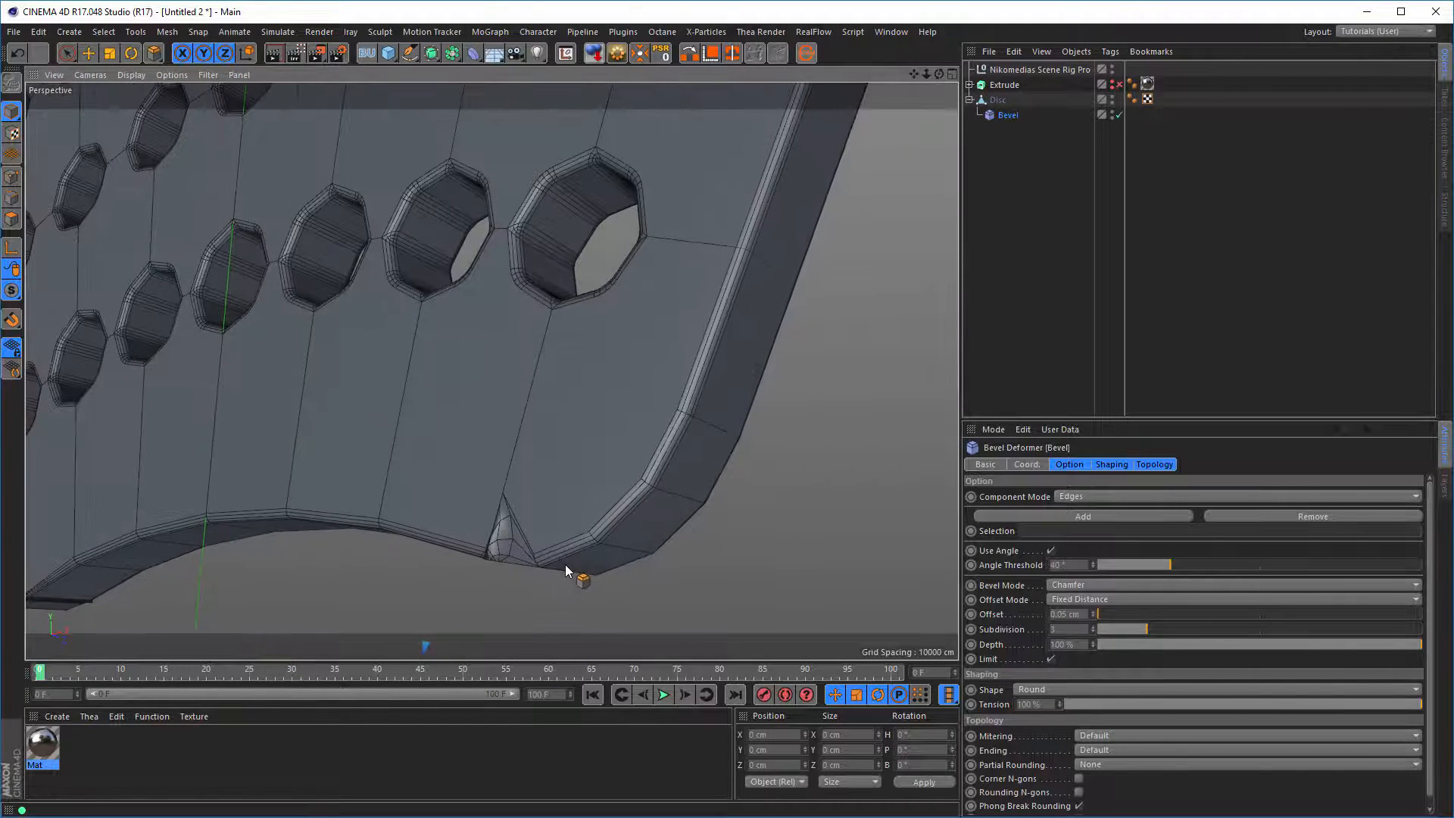
{"action": "left_click", "coordinate": [1152, 464]}
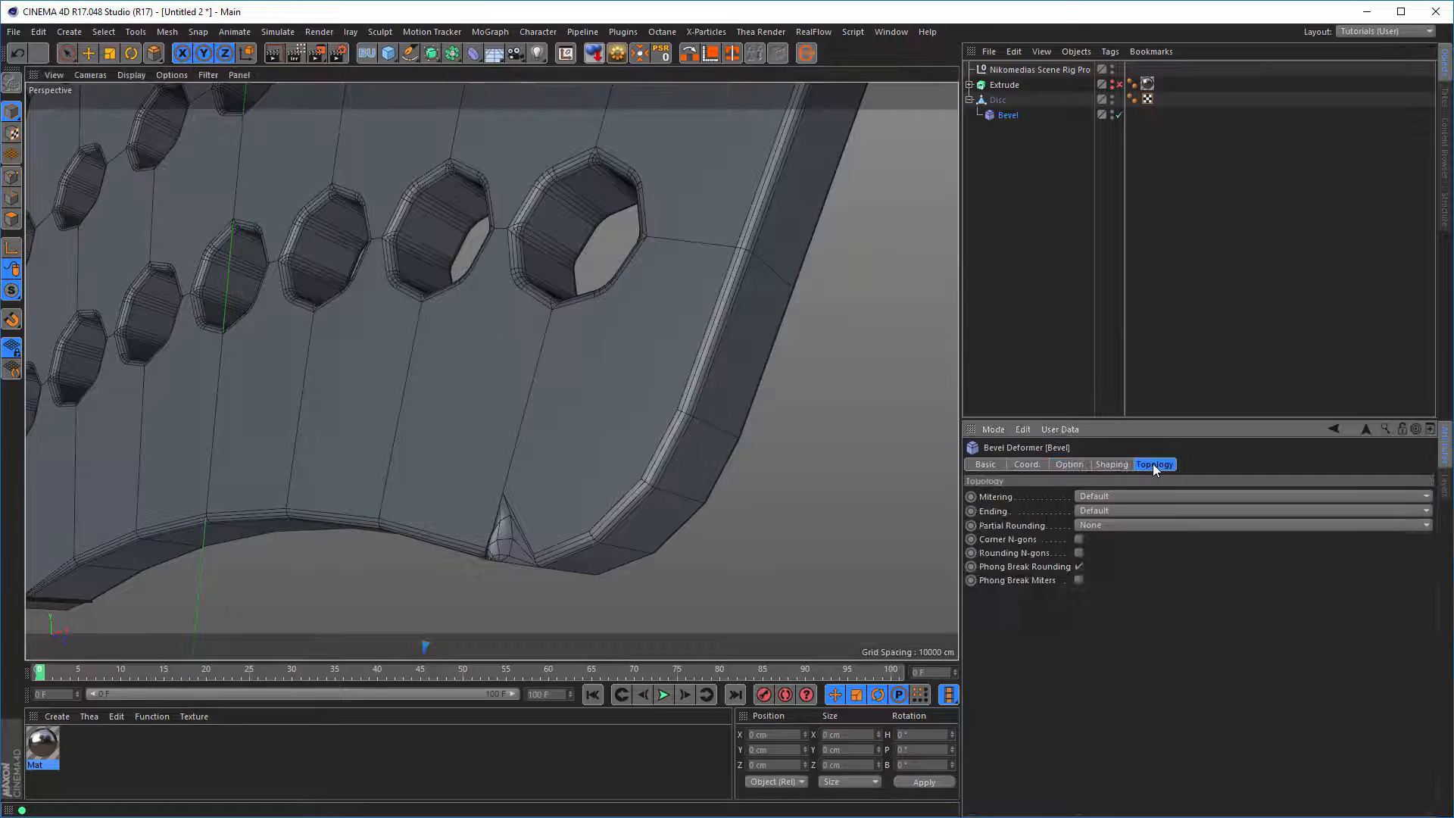
{"action": "left_click", "coordinate": [1125, 496]}
{"action": "left_click", "coordinate": [1098, 526]}
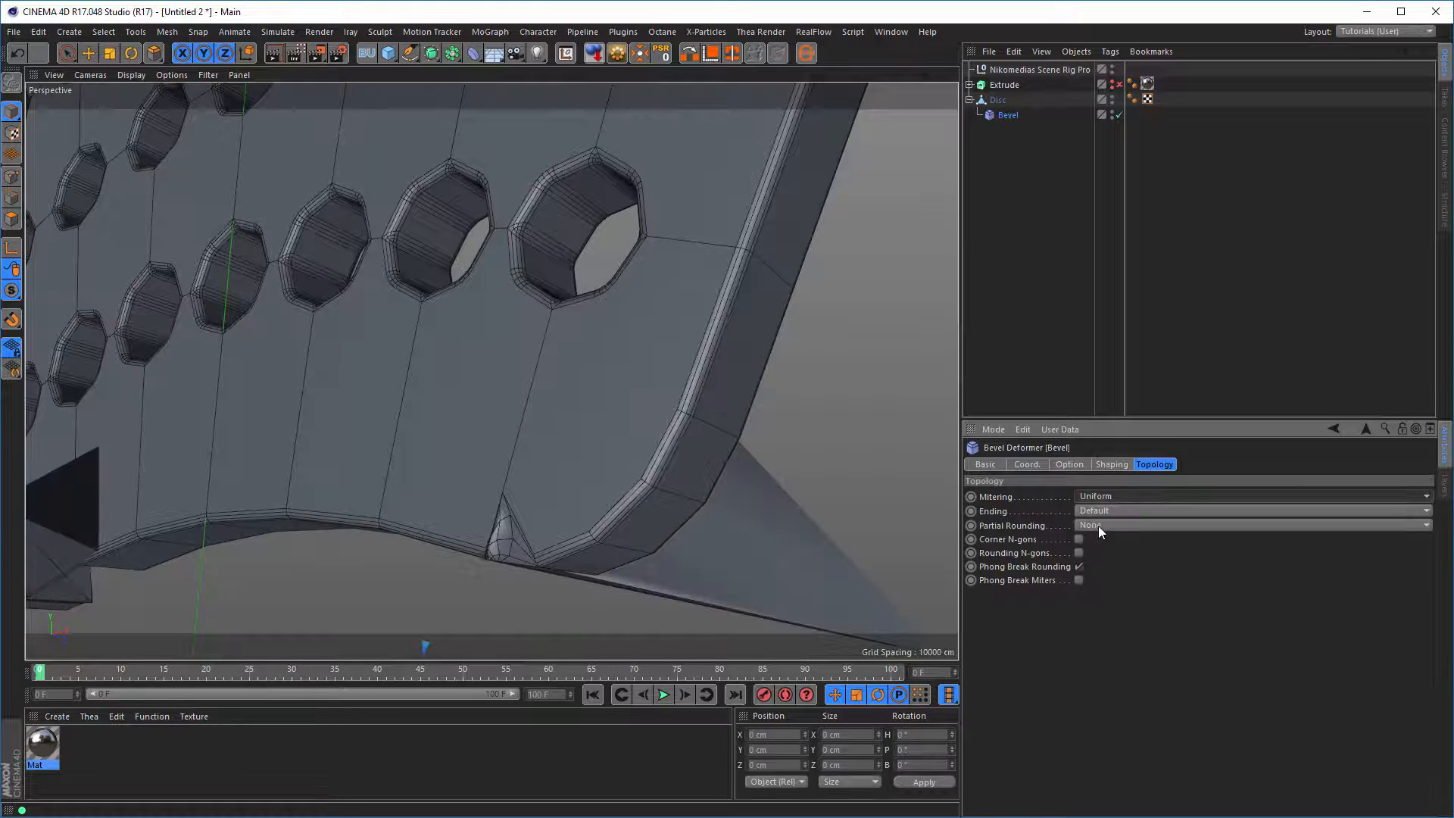
{"action": "right_click_drag", "start_coordinate": [529, 480], "coordinate": [458, 474], "text": "alt"}
{"action": "left_click_drag", "start_coordinate": [549, 474], "coordinate": [617, 471], "text": "alt"}
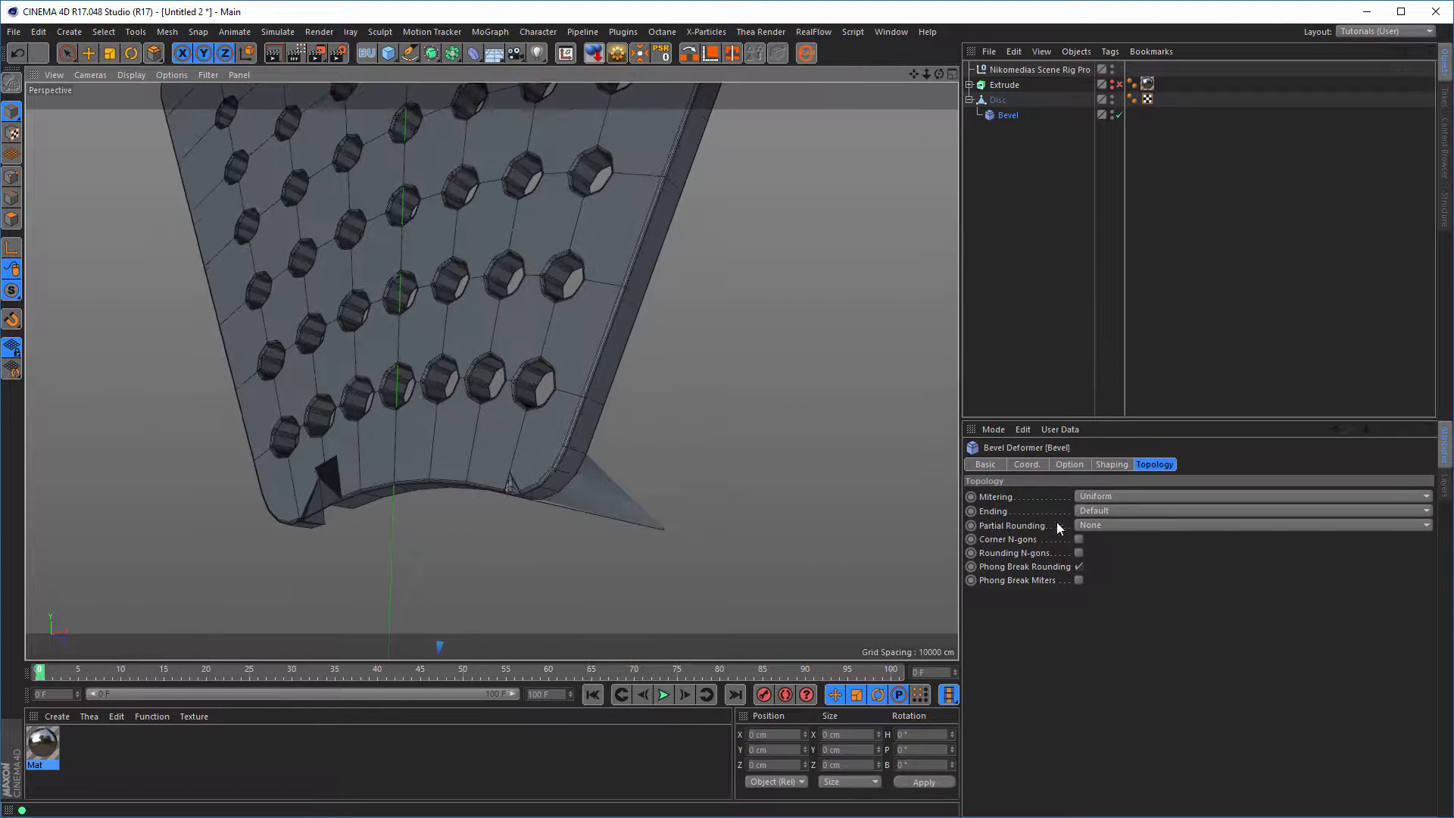
{"action": "left_click", "coordinate": [1111, 496]}
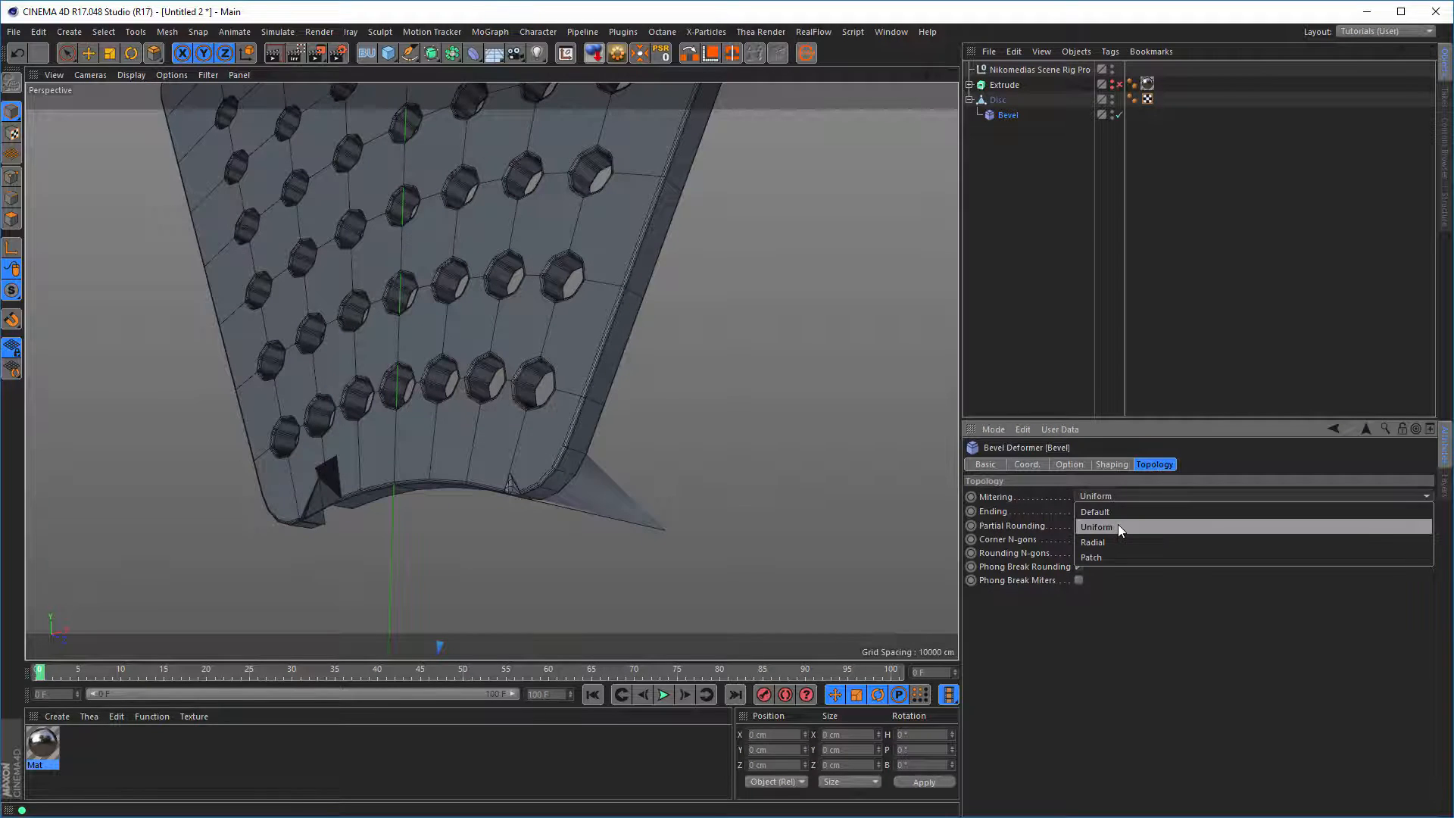
{"action": "left_click", "coordinate": [1125, 512]}
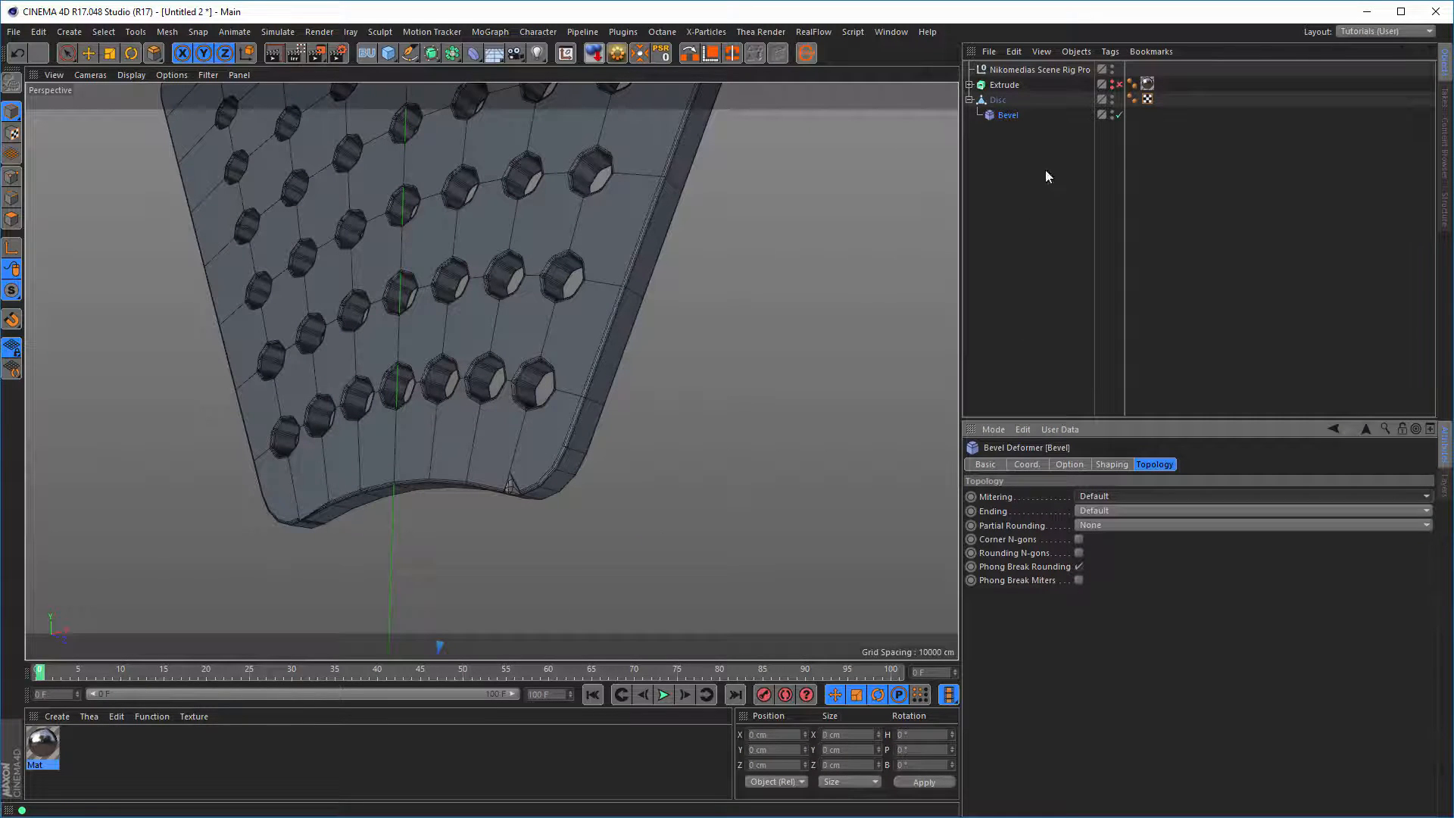
{"action": "scroll", "coordinate": [549, 476], "scroll_direction": "up", "scroll_amount": 5}
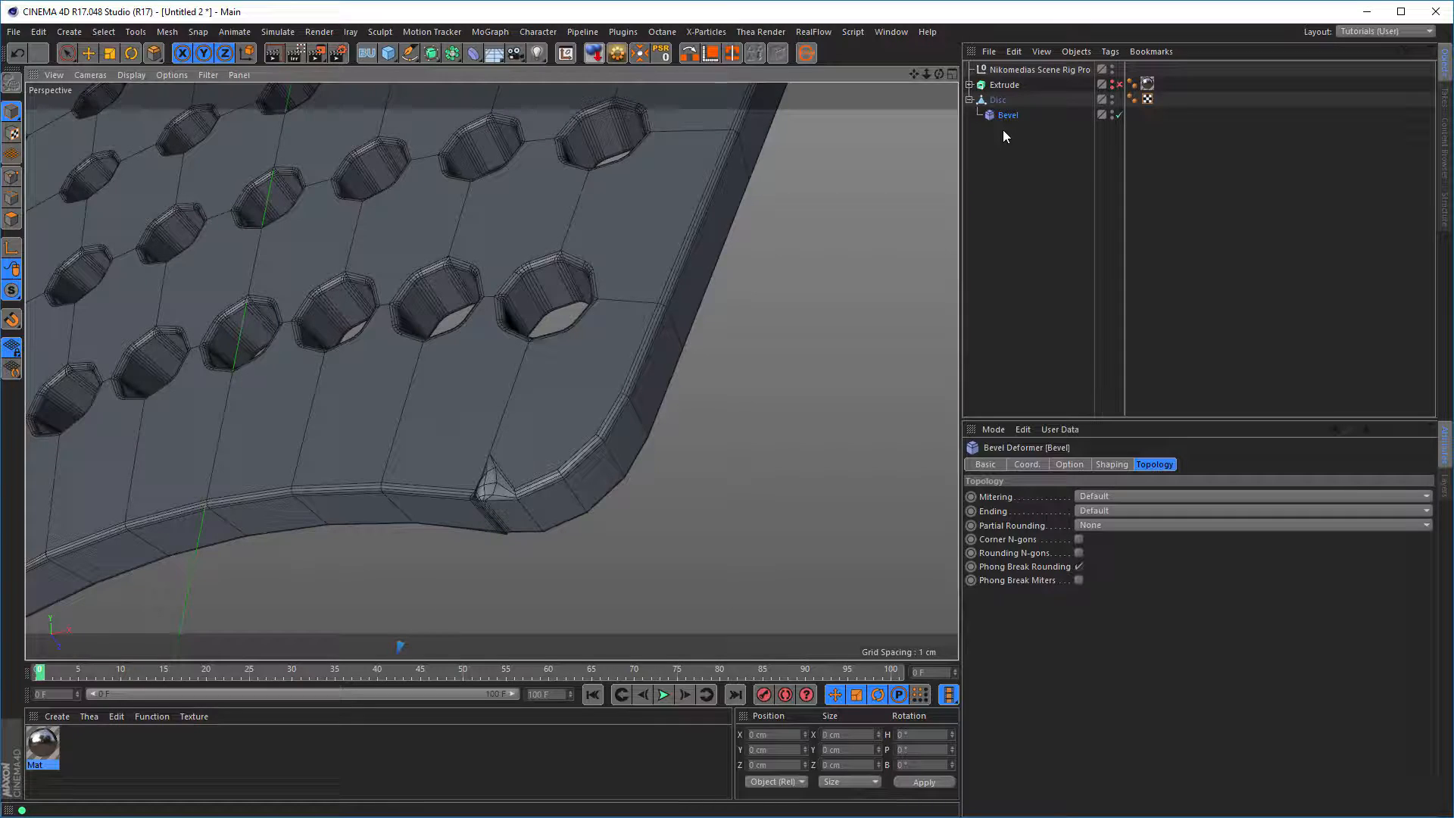
Delete the Bevel deformer, undo the corner bevel on the Disc, and return to edge mode with the four corner edges selected.
{"action": "key", "text": "Delete"}
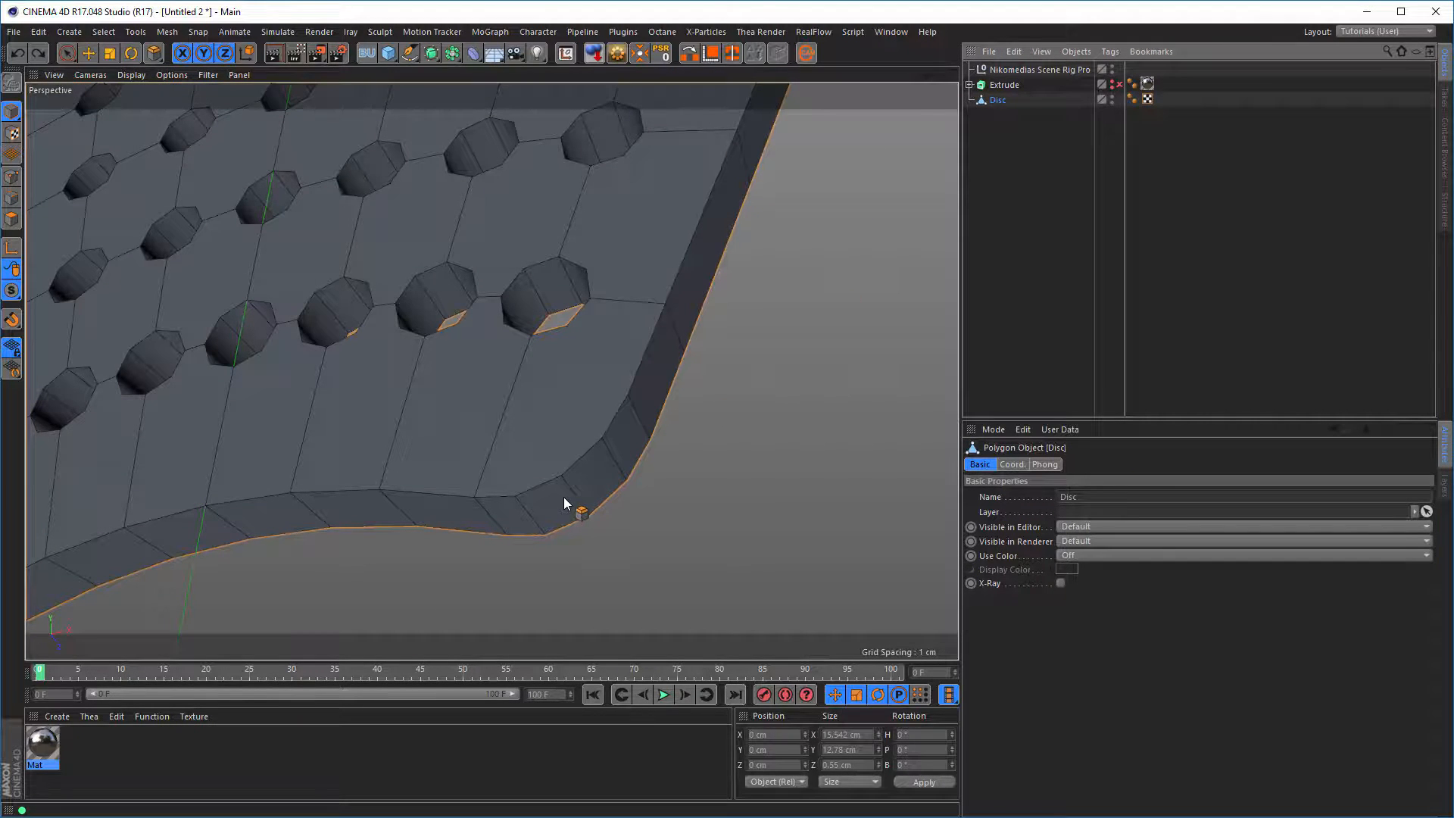
{"action": "key", "text": "ctrl+z"}
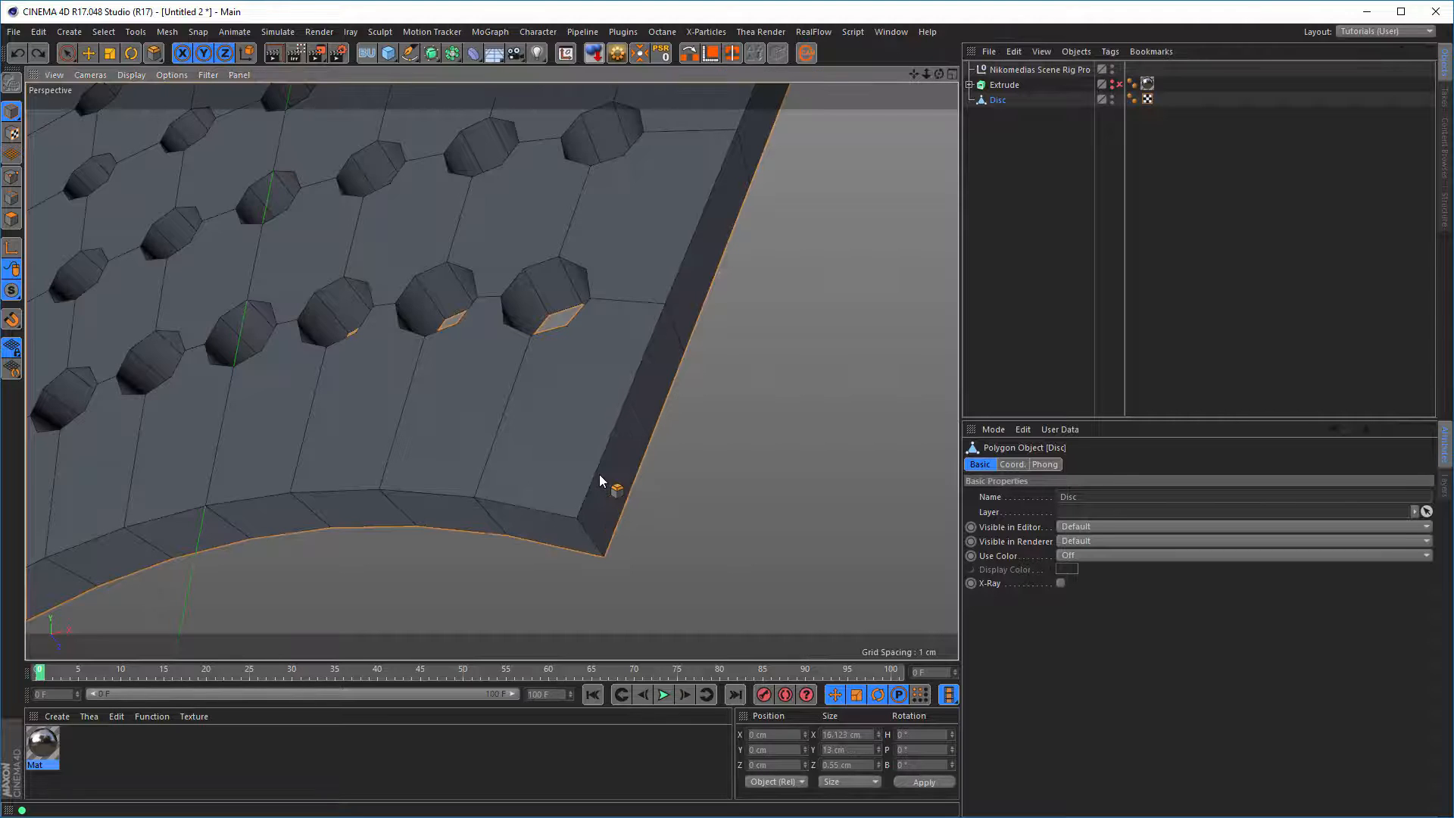
{"action": "left_click", "coordinate": [12, 198]}
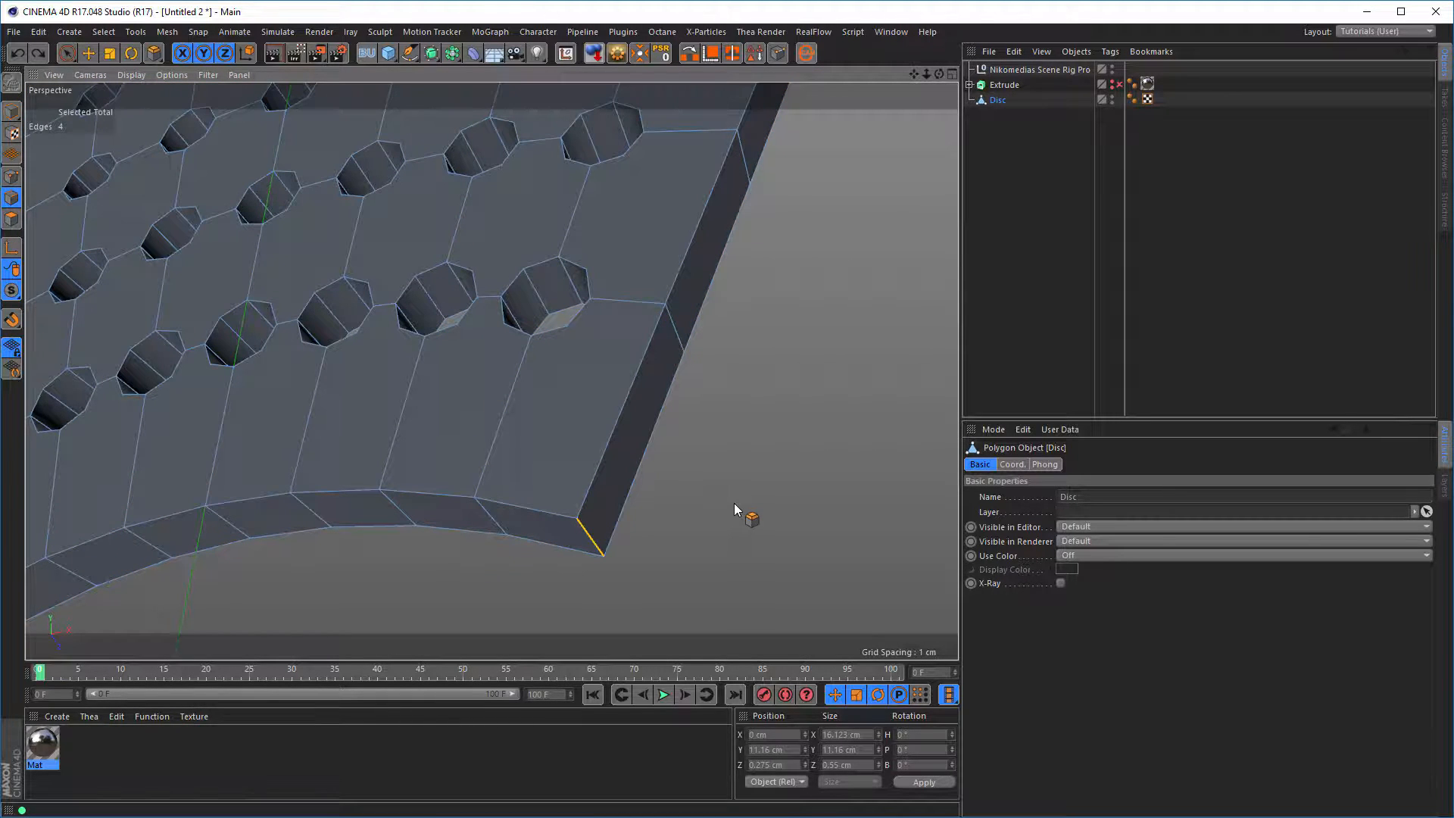
Bevel the four selected corner edges of the wedge again with a smaller offset of about 0.45 cm.
{"action": "key", "text": "m"}
{"action": "key", "text": "s"}
{"action": "left_click_drag", "start_coordinate": [724, 530], "coordinate": [792, 530]}
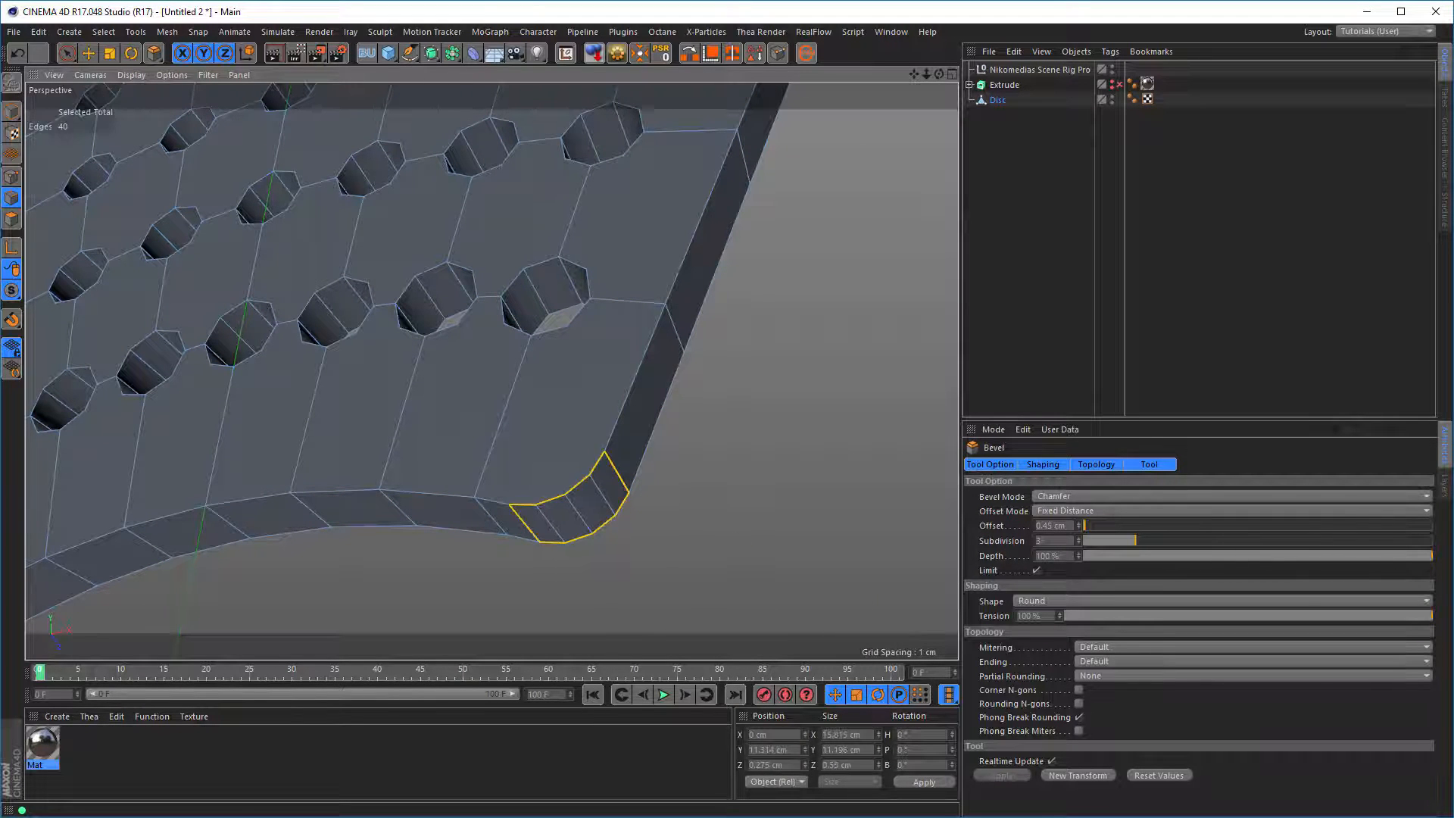
{"action": "right_click_drag", "start_coordinate": [615, 506], "coordinate": [521, 526], "text": "alt"}
{"action": "left_click_drag", "start_coordinate": [604, 433], "coordinate": [610, 375], "text": "alt"}
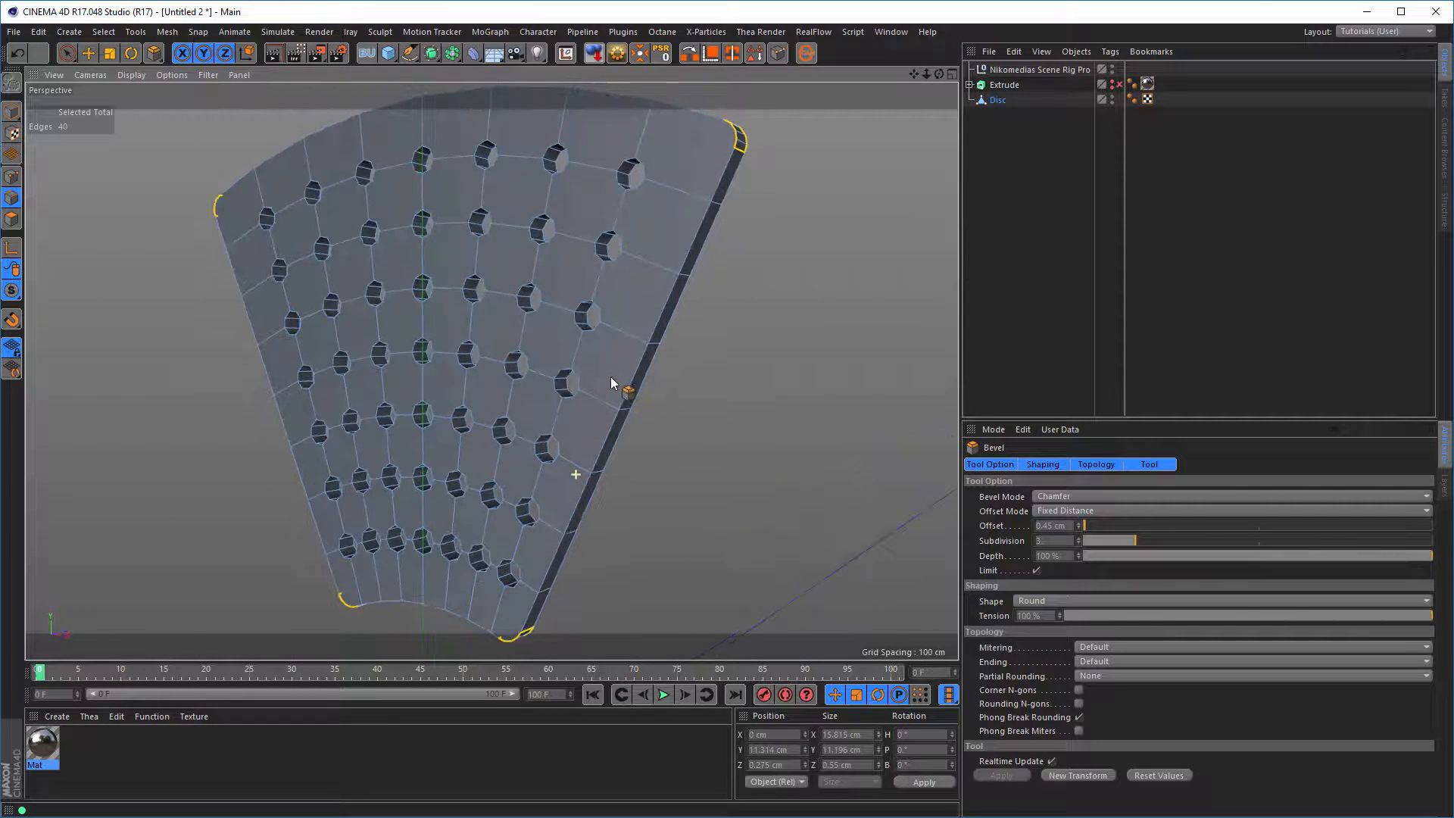
{"action": "right_click_drag", "start_coordinate": [610, 375], "coordinate": [562, 453], "text": "alt"}
{"action": "mouse_move", "coordinate": [556, 458]}
{"action": "left_mouse_down", "text": "alt"}
{"action": "mouse_move", "coordinate": [538, 495]}
{"action": "mouse_move", "coordinate": [568, 466]}
{"action": "left_mouse_up", "text": "alt"}
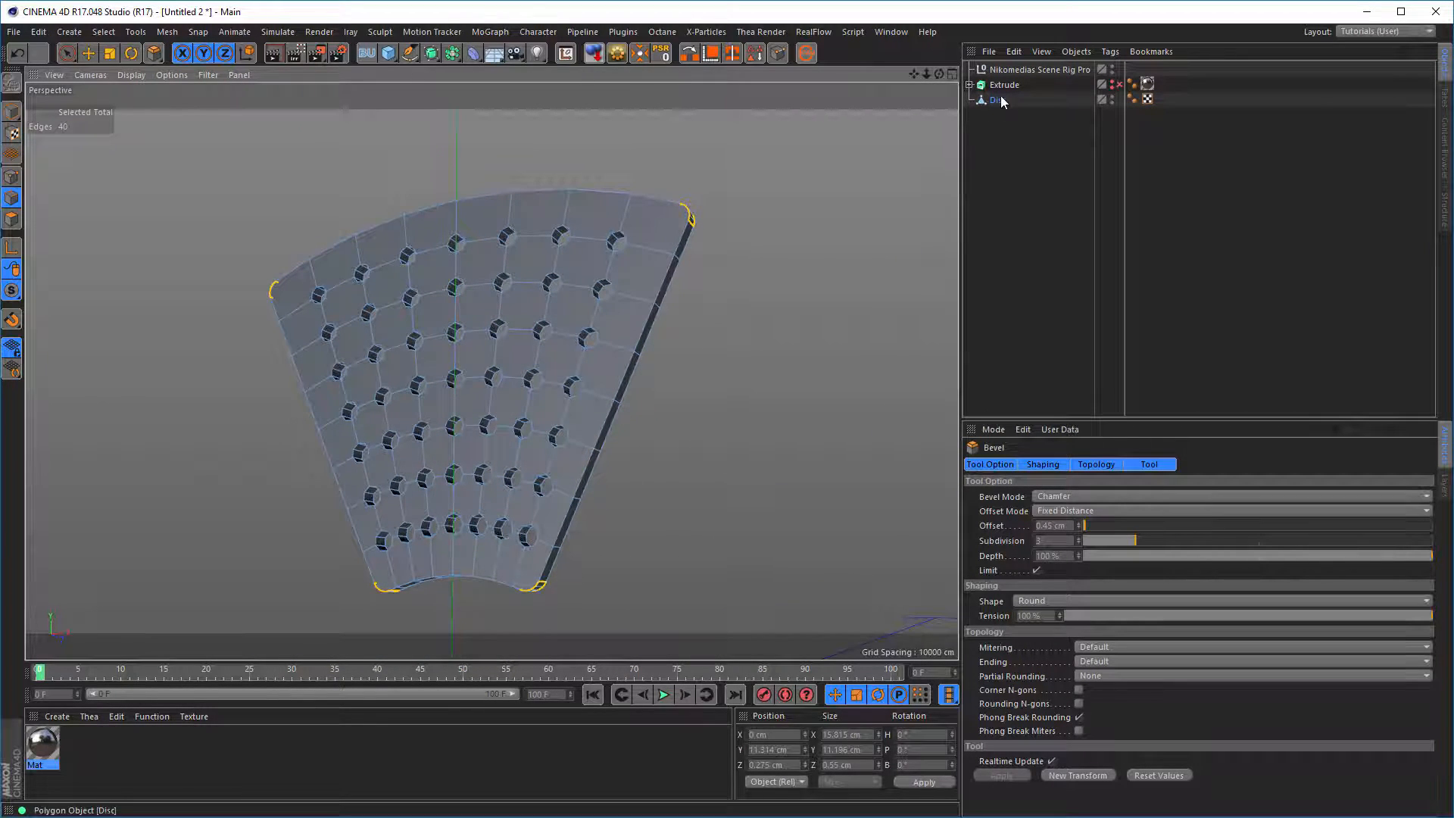
Switch the Disc to model mode and add a child Bevel deformer with an offset of 0.05 cm.
{"action": "left_click", "coordinate": [12, 111]}
{"action": "left_click", "coordinate": [971, 102]}
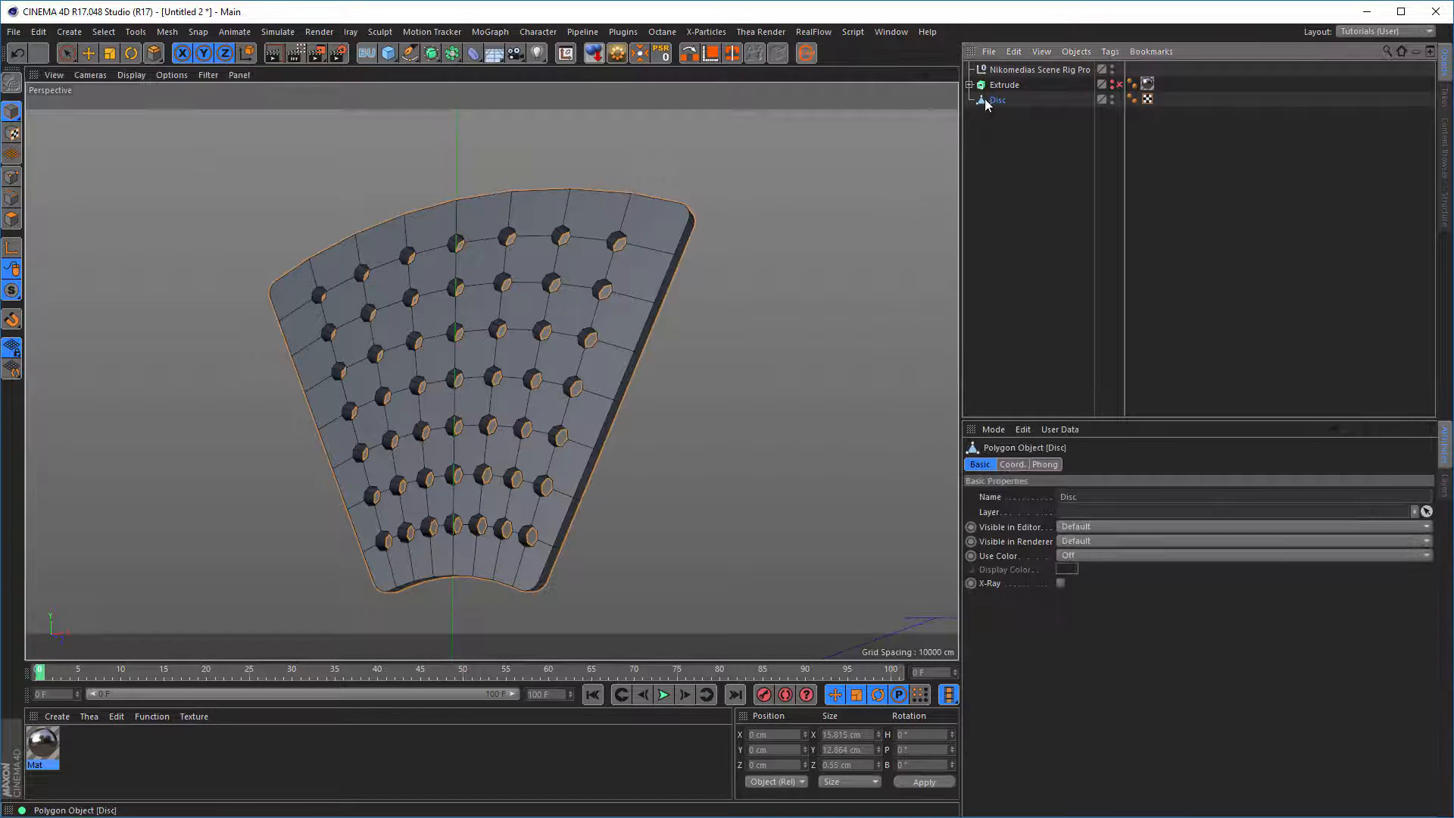
{"action": "left_click", "coordinate": [475, 56]}
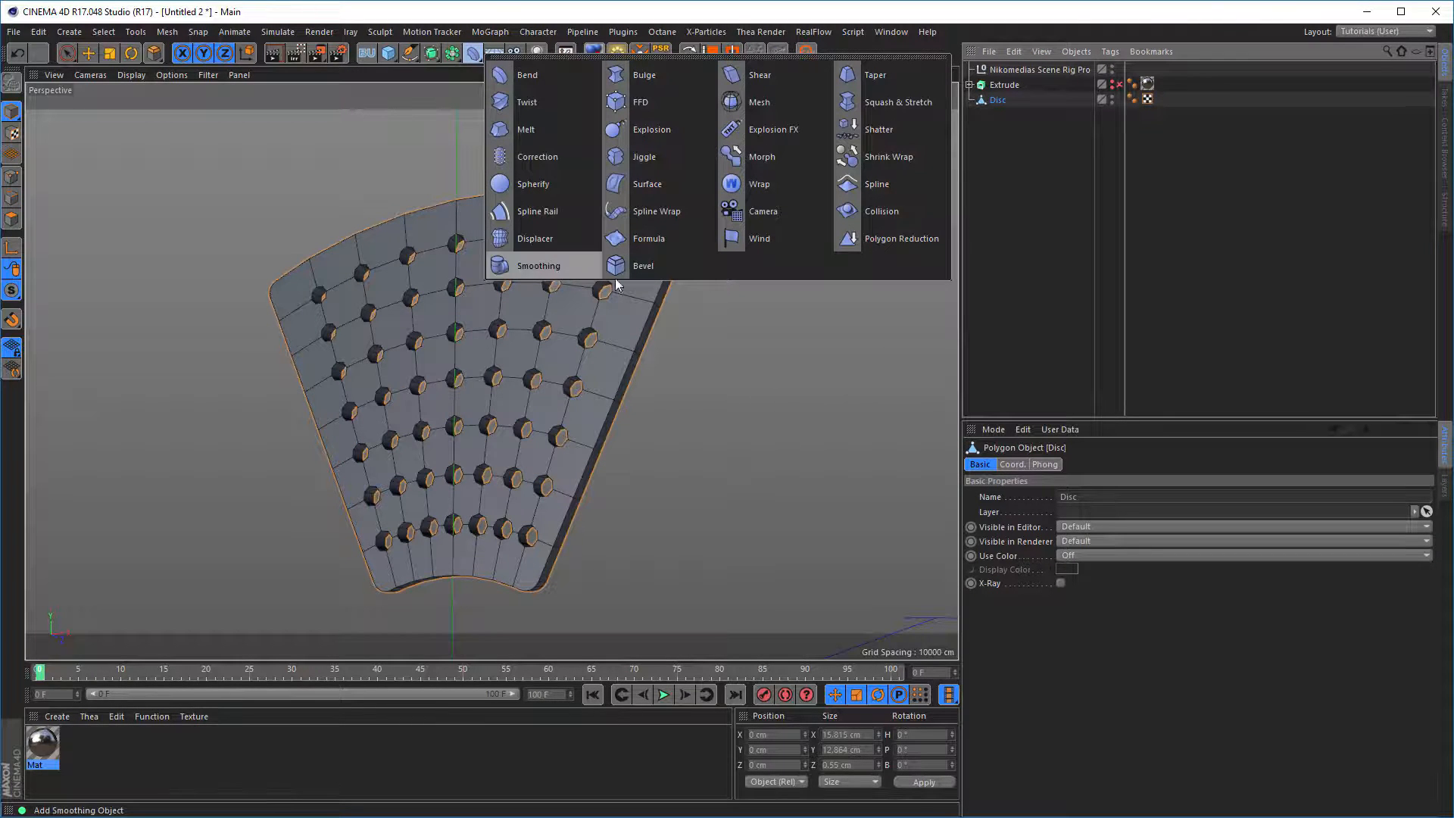
{"action": "left_click", "coordinate": [644, 266], "text": "shift"}
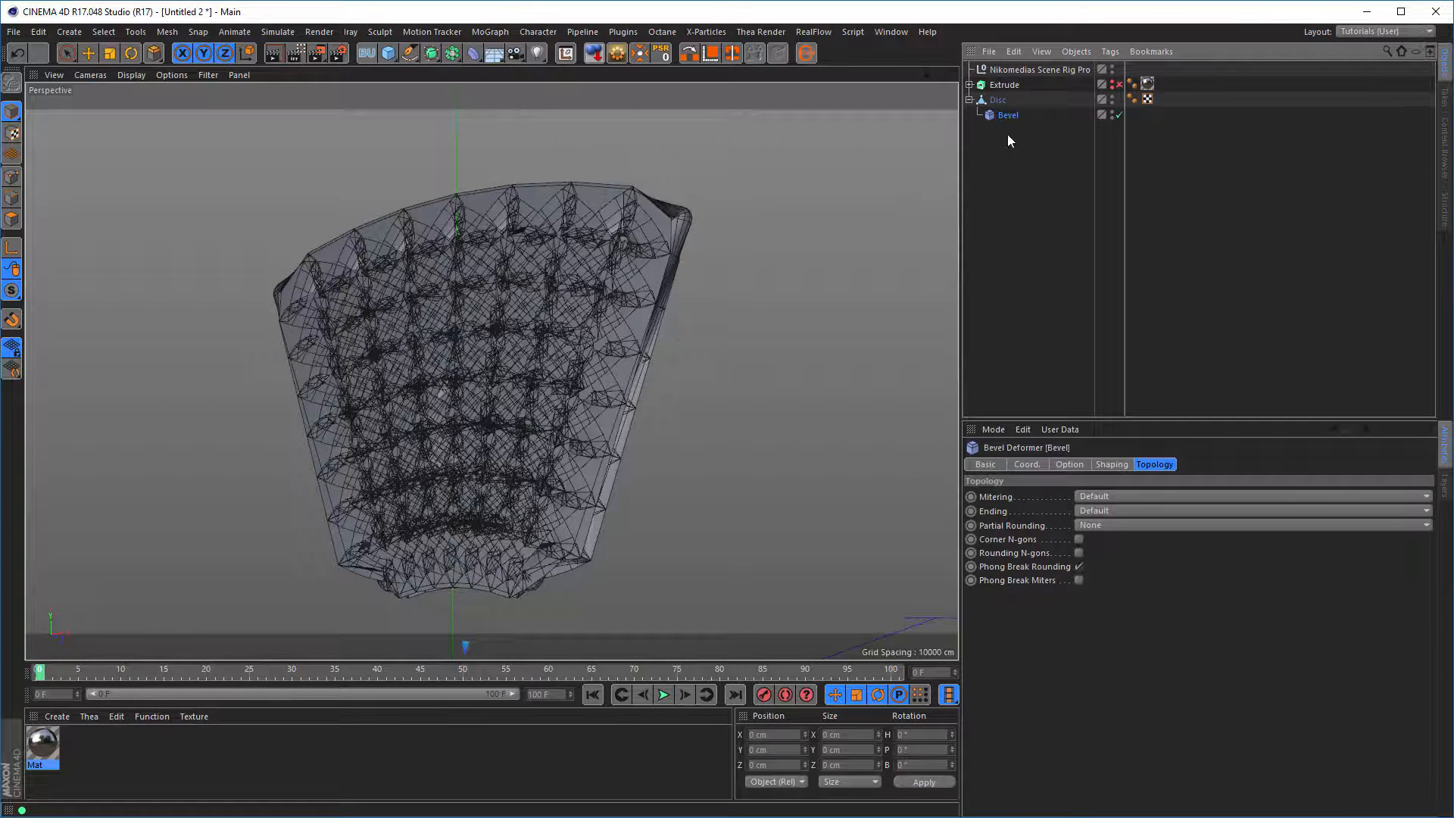
{"action": "left_click", "coordinate": [1071, 464]}
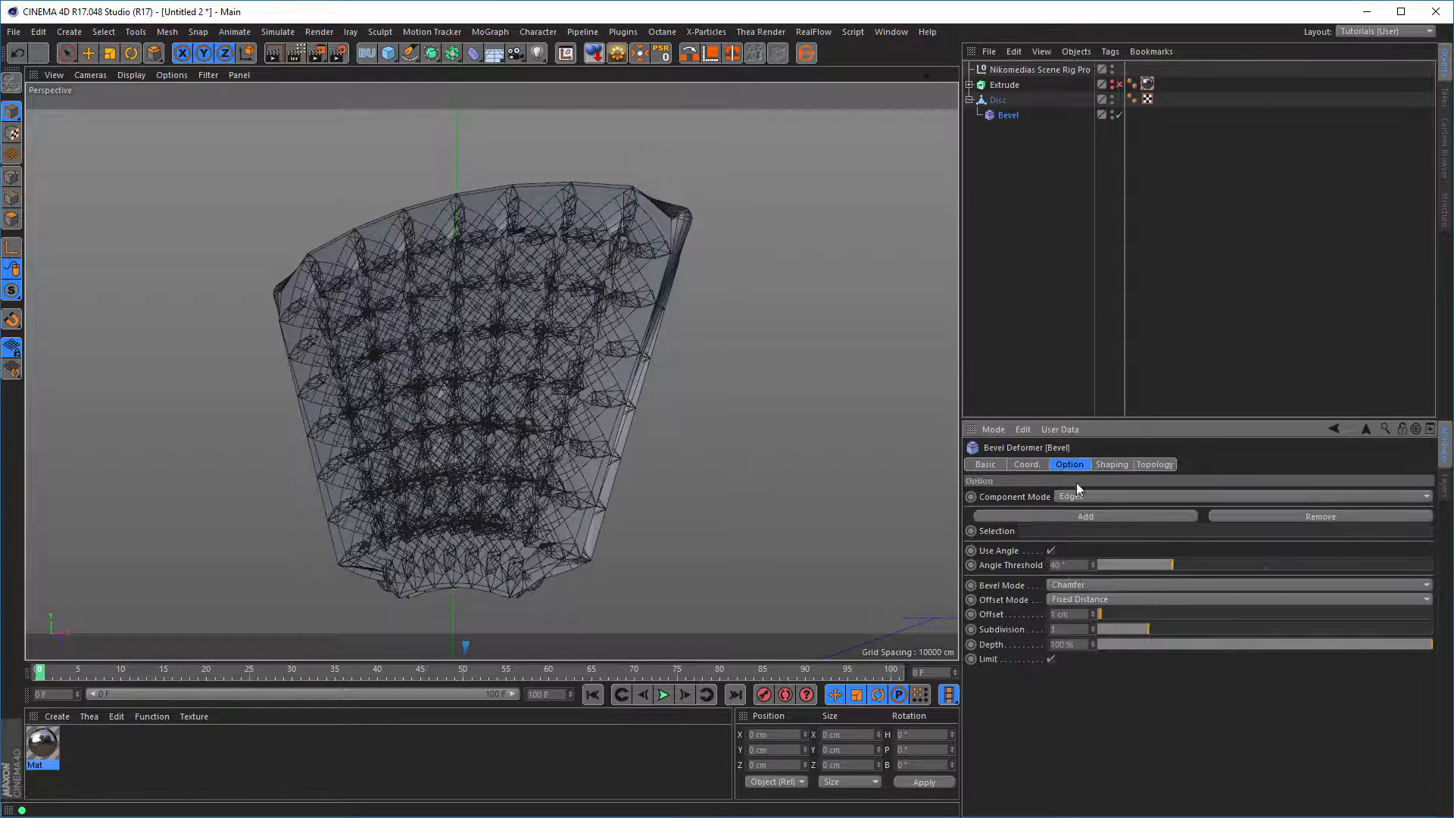
{"action": "double_click", "coordinate": [1075, 614]}
{"action": "key", "text": "Return"}
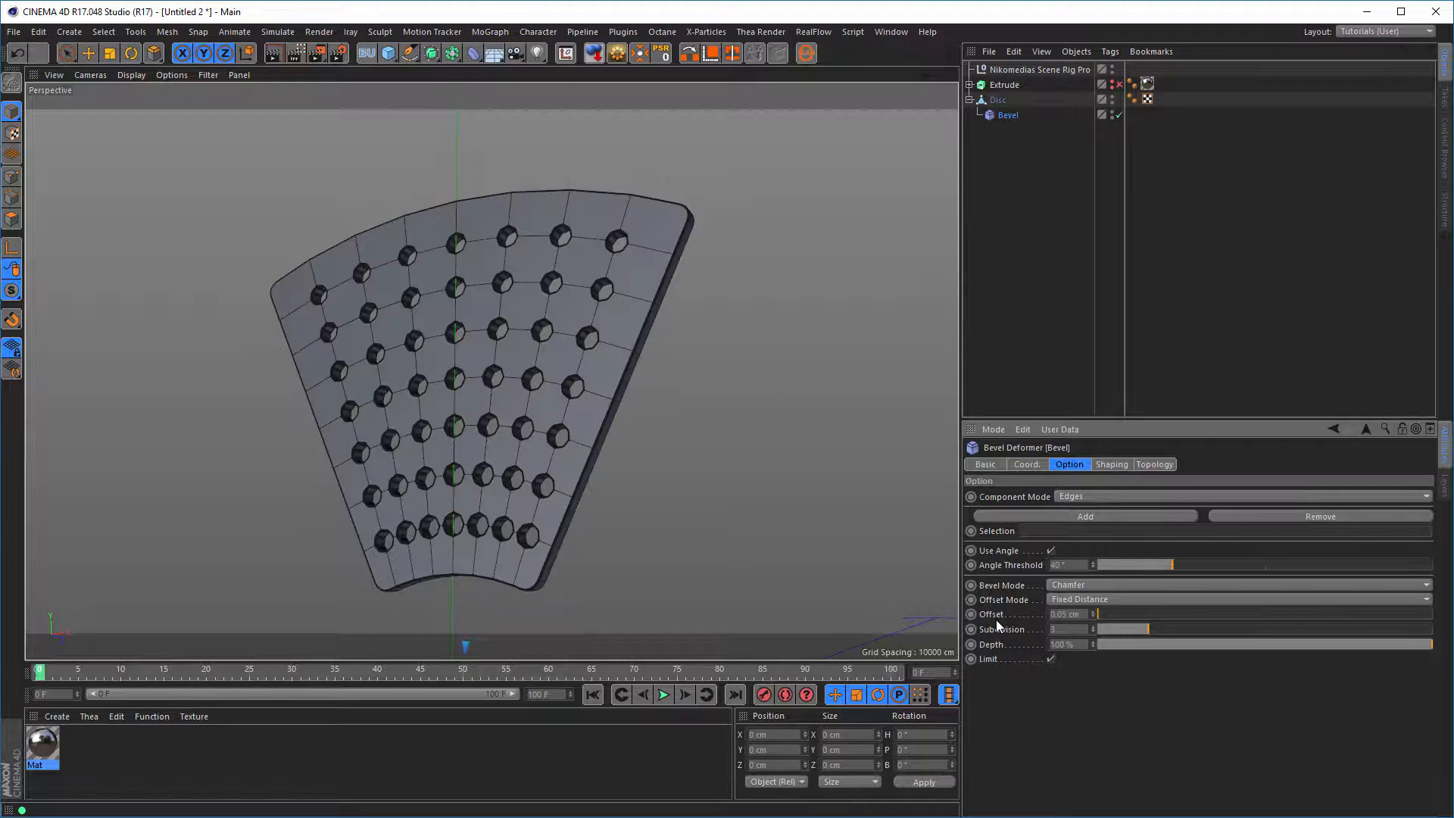
Inspect the beveled corners and hole edges, and raise the Bevel deformer's angle threshold to 61°.
{"action": "scroll", "coordinate": [518, 597], "scroll_direction": "up", "scroll_amount": 5}
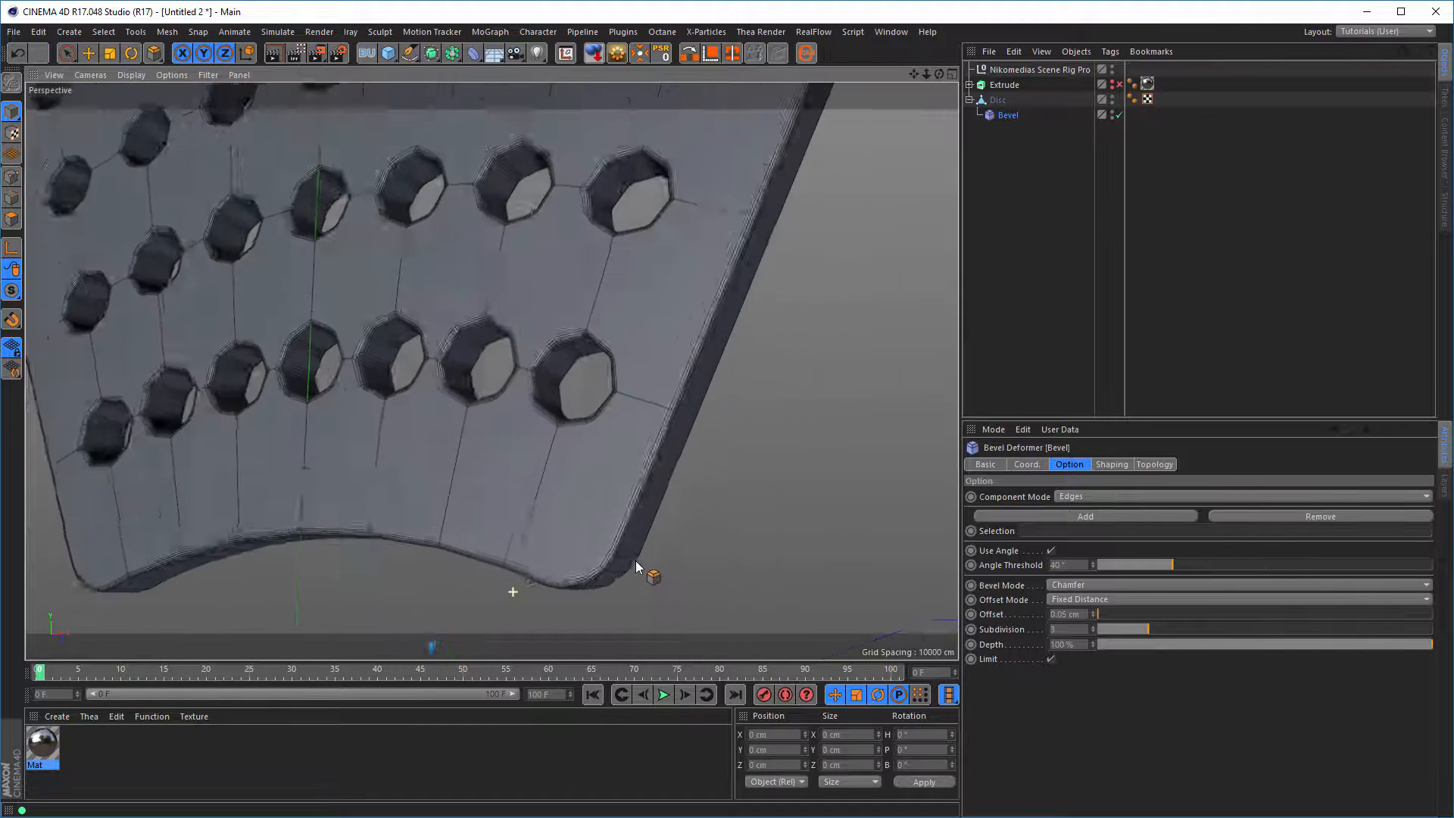
{"action": "scroll", "coordinate": [606, 522], "scroll_direction": "up", "scroll_amount": 2}
{"action": "scroll", "coordinate": [581, 532], "scroll_direction": "down", "scroll_amount": 2}
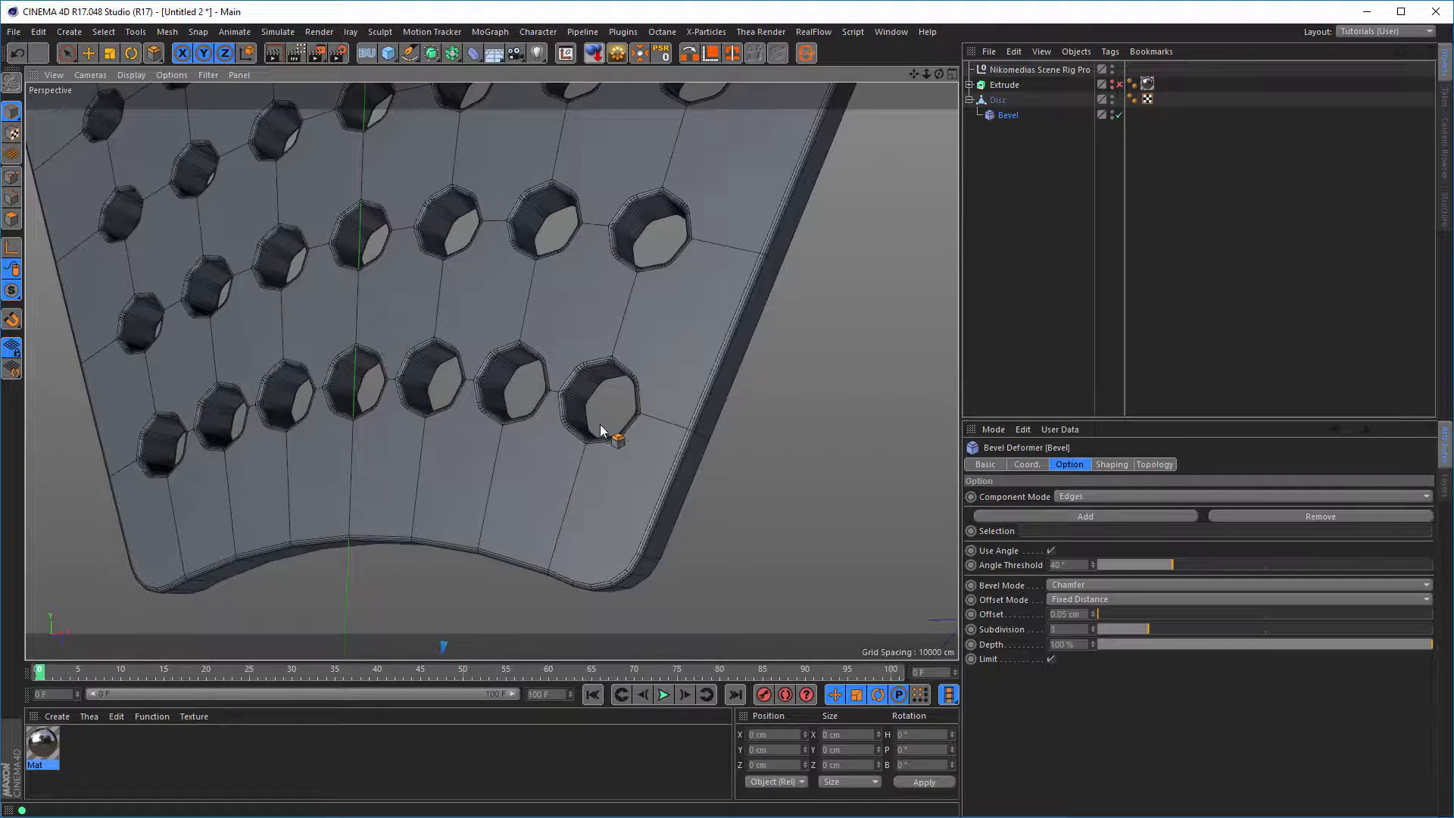
{"action": "scroll", "coordinate": [602, 352], "scroll_direction": "up", "scroll_amount": 3}
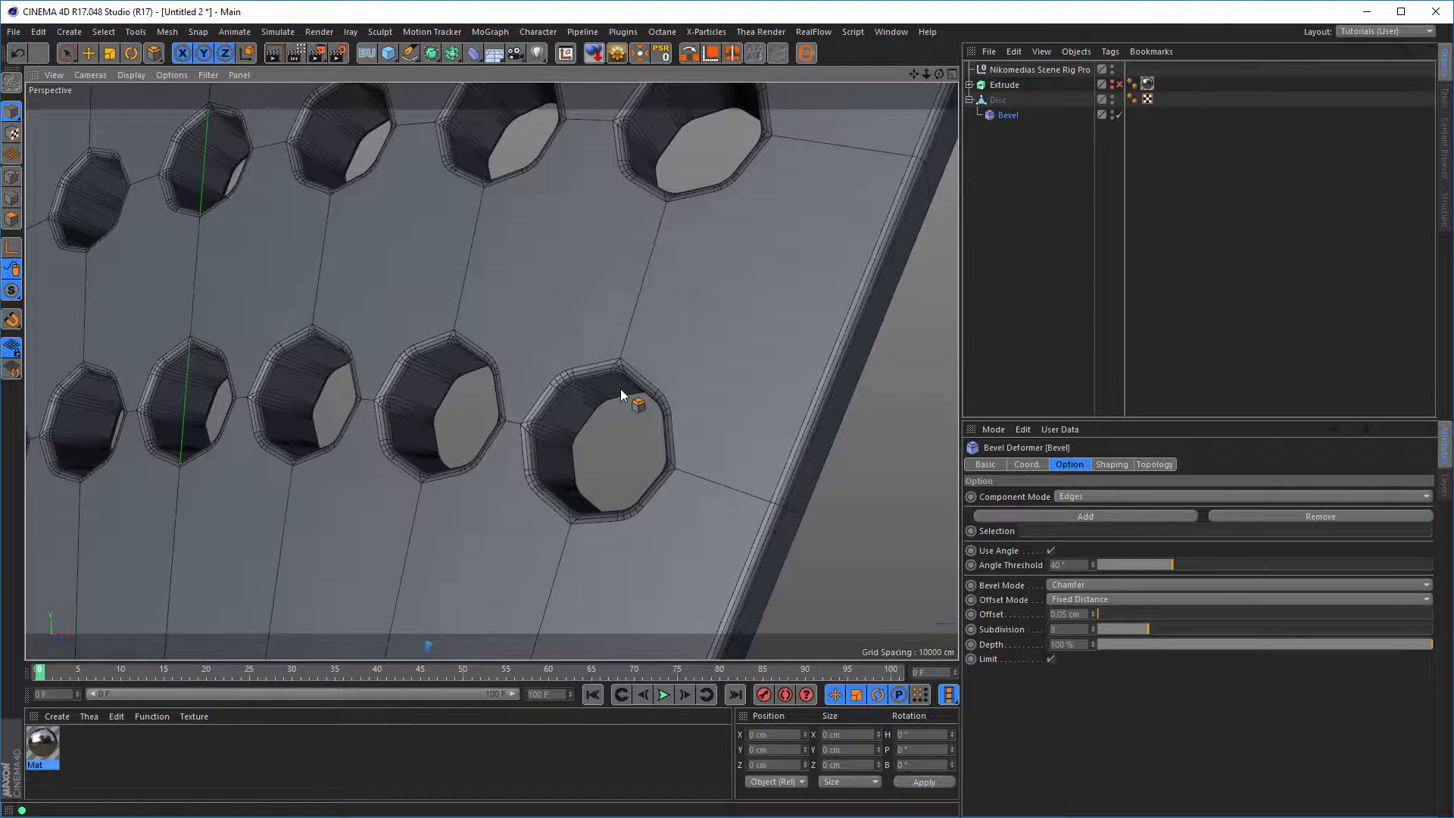
{"action": "scroll", "coordinate": [659, 415], "scroll_direction": "down", "scroll_amount": 4}
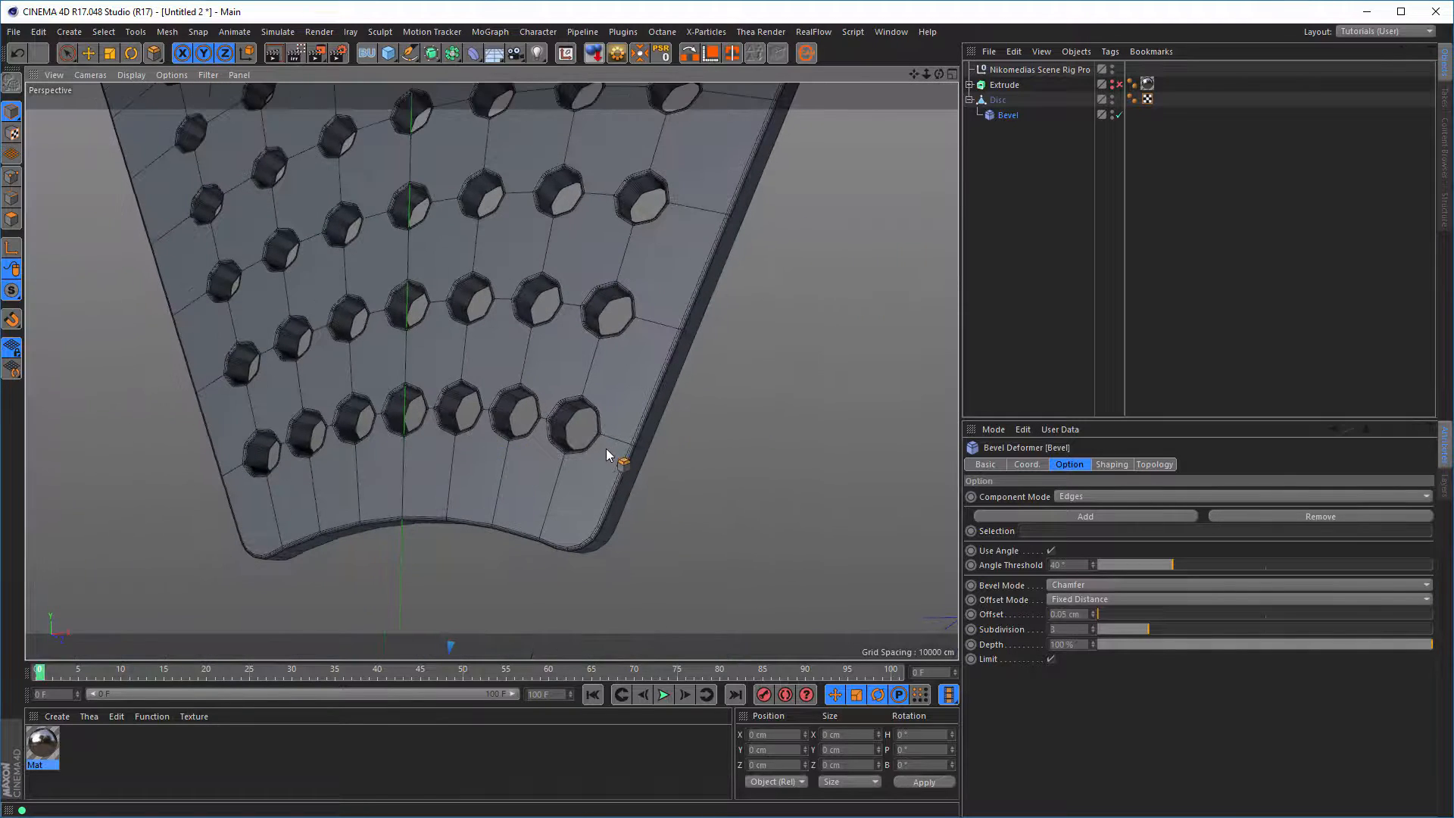
{"action": "scroll", "coordinate": [606, 449], "scroll_direction": "up", "scroll_amount": 4}
{"action": "scroll", "coordinate": [646, 396], "scroll_direction": "up", "scroll_amount": 1}
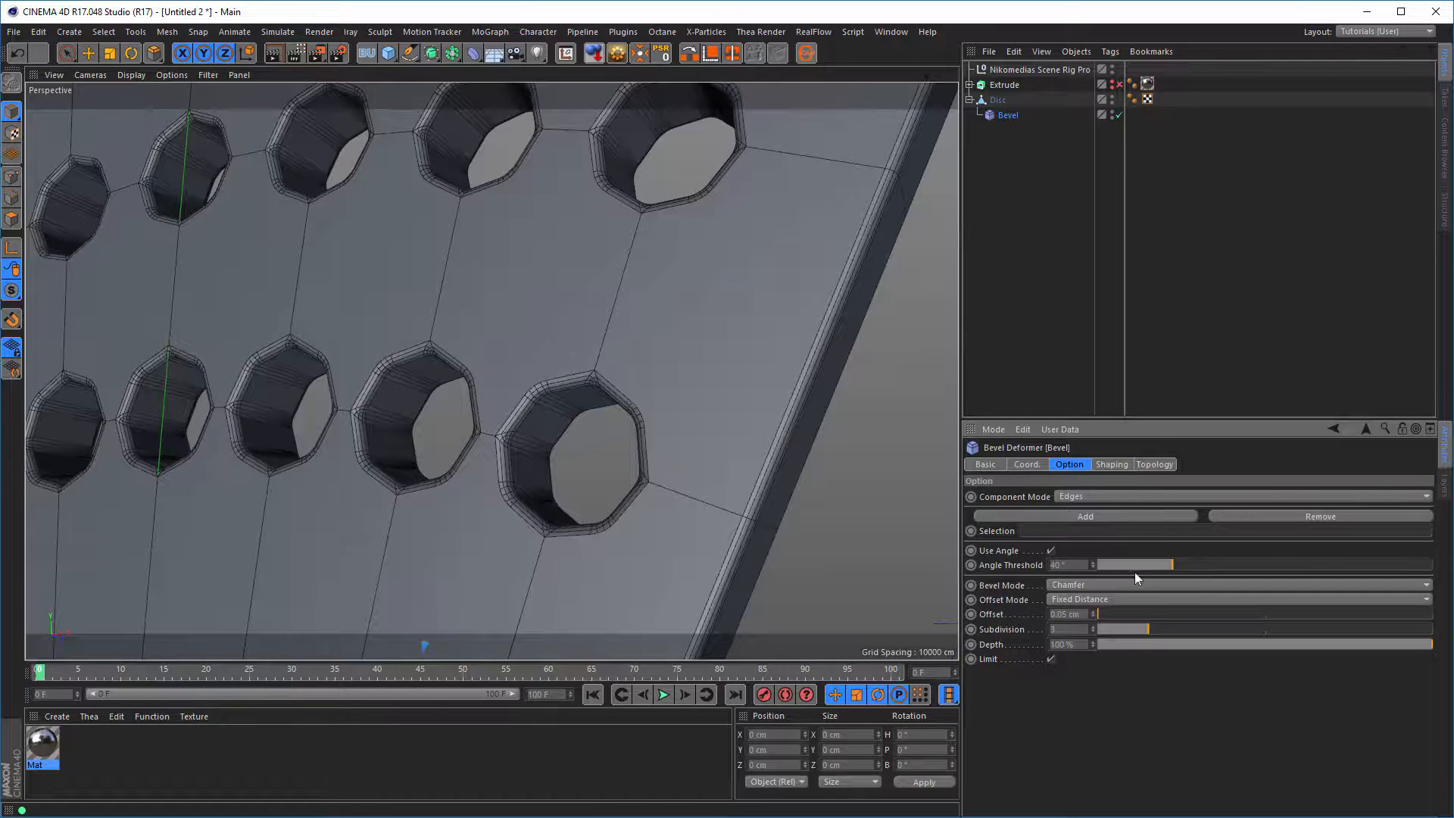
{"action": "left_click_drag", "start_coordinate": [1183, 566], "coordinate": [1204, 567]}
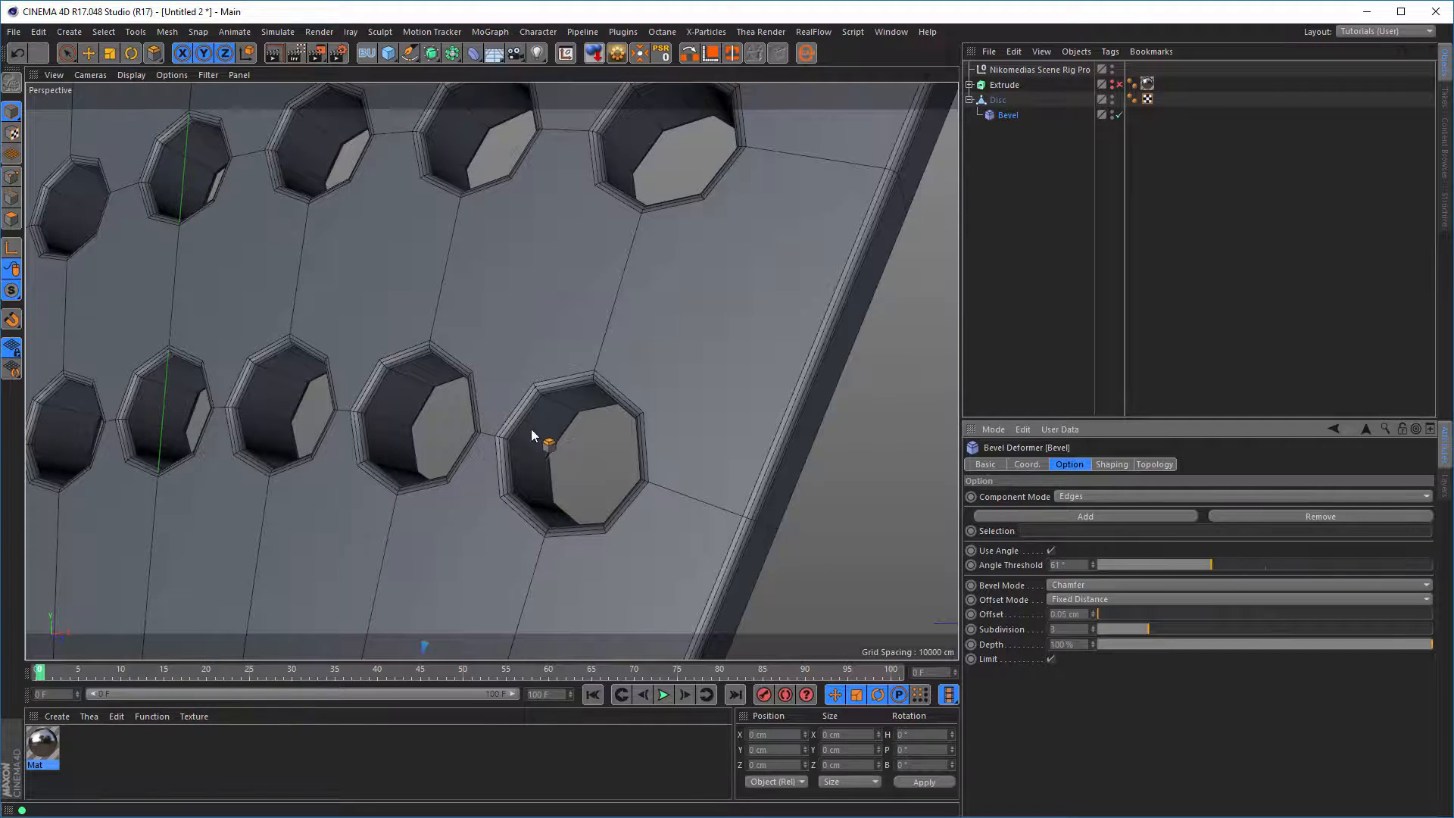
Place the Disc with its Bevel deformer under a Subdivision Surface and inspect the smoothed holes up close.
{"action": "right_click_drag", "start_coordinate": [552, 422], "coordinate": [514, 375], "text": "alt"}
{"action": "middle_click_drag", "start_coordinate": [514, 375], "coordinate": [525, 488], "text": "alt"}
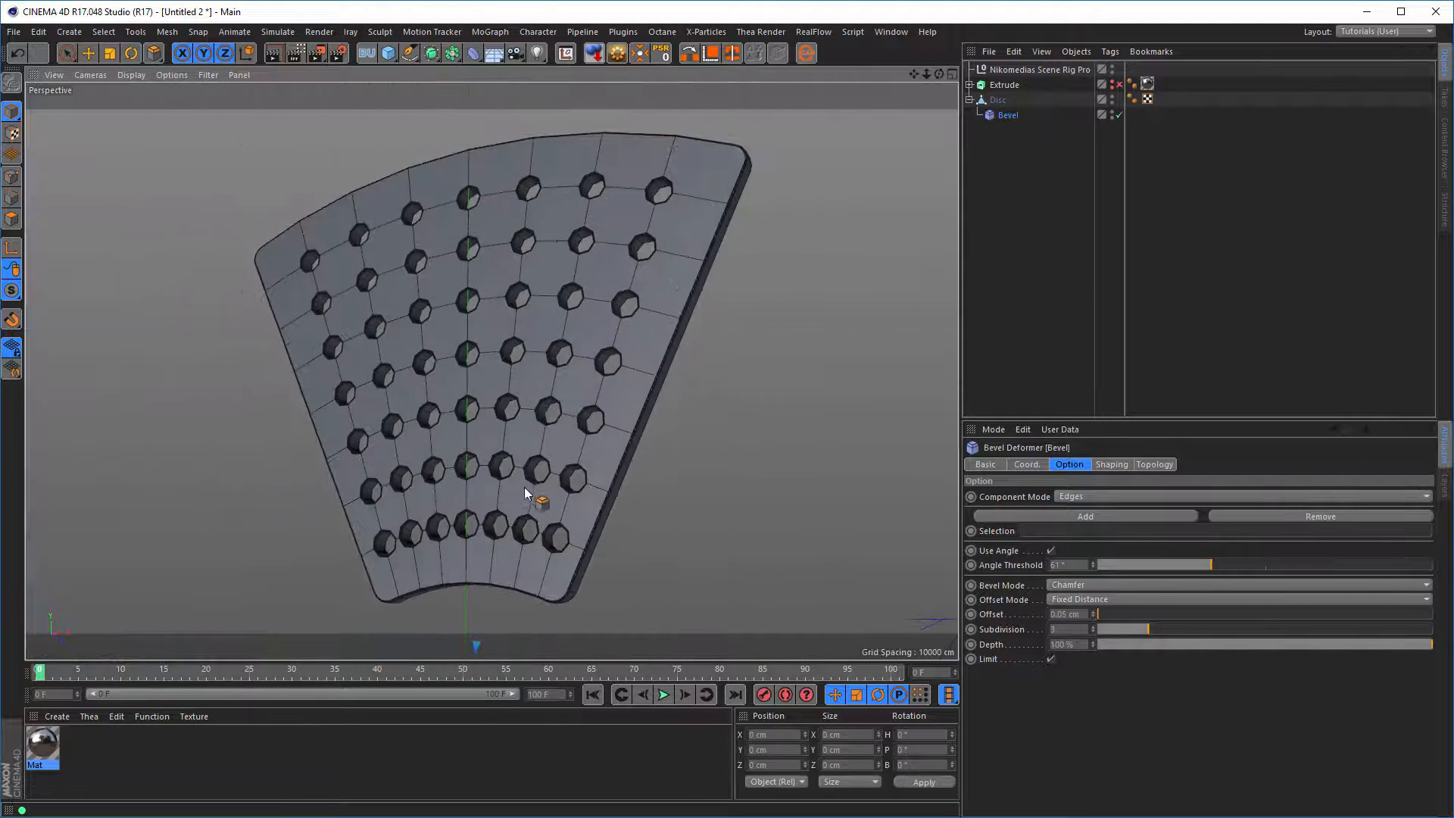
{"action": "left_click_drag", "start_coordinate": [553, 422], "coordinate": [682, 340], "text": "alt"}
{"action": "scroll", "coordinate": [552, 328], "scroll_direction": "down", "scroll_amount": 2}
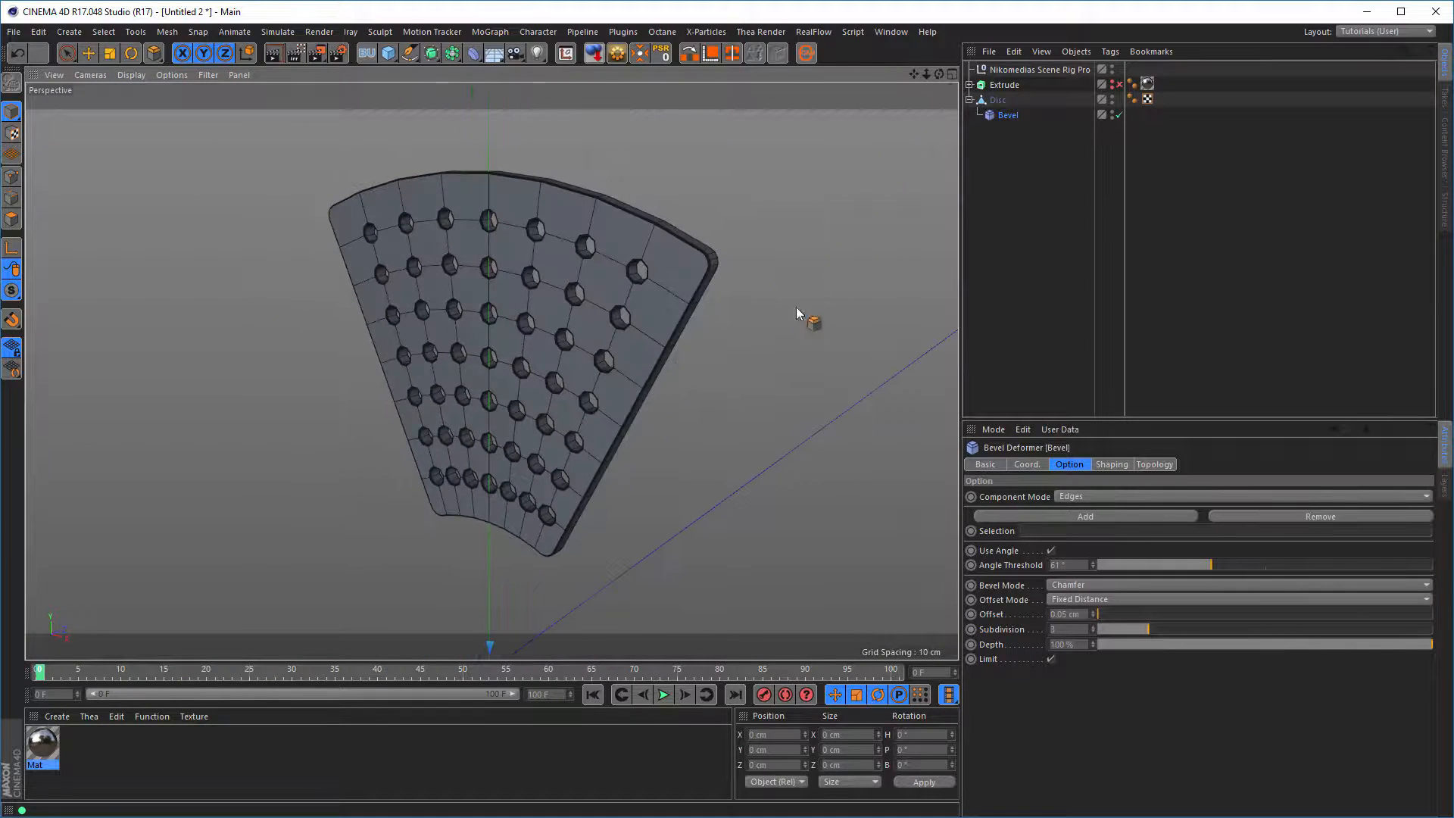
{"action": "left_click", "coordinate": [997, 100]}
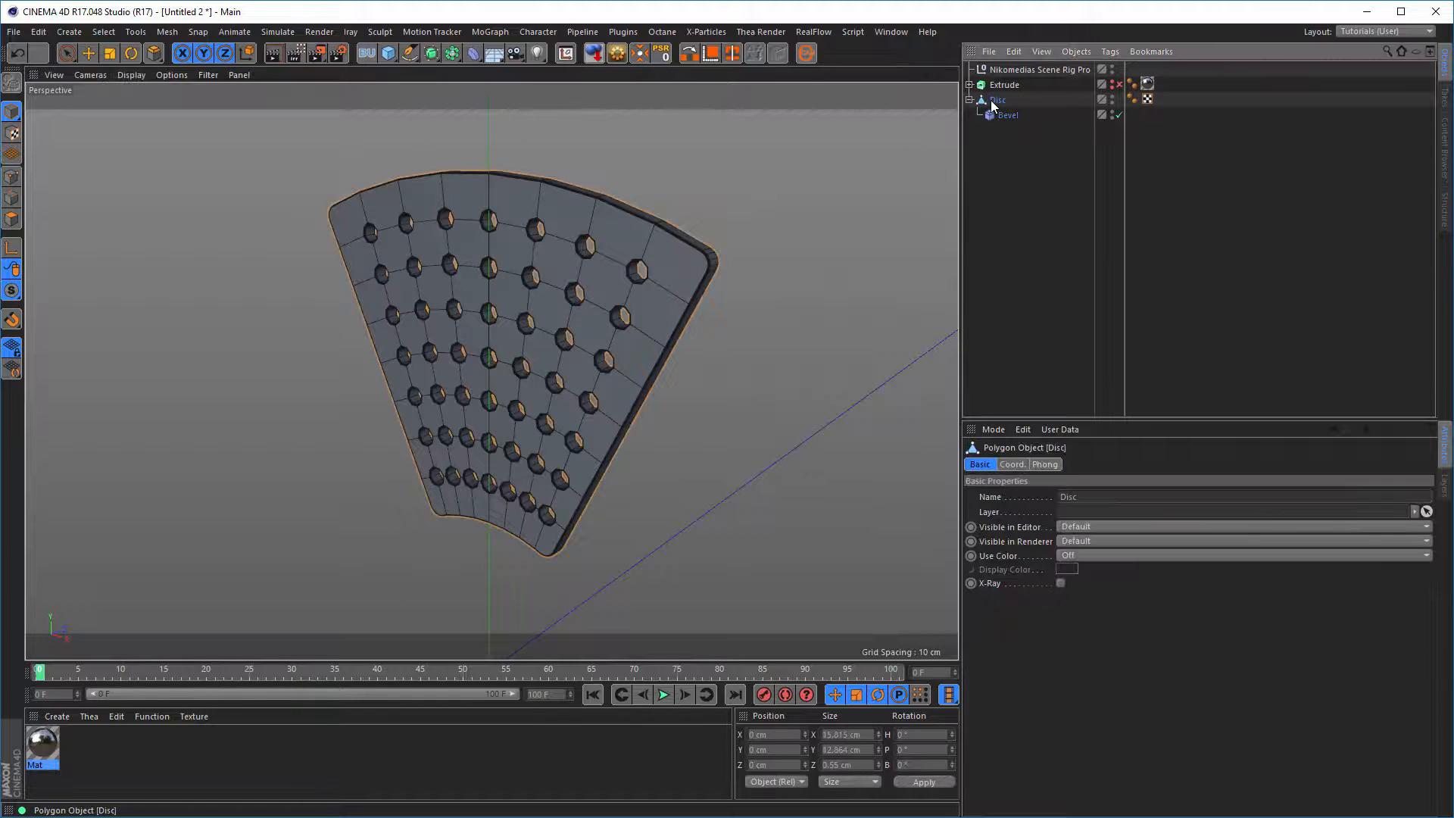
{"action": "left_click", "coordinate": [431, 53], "text": "alt"}
{"action": "left_click_drag", "start_coordinate": [487, 136], "coordinate": [540, 303], "text": "alt"}
{"action": "right_click_drag", "start_coordinate": [663, 256], "coordinate": [803, 254], "text": "alt"}
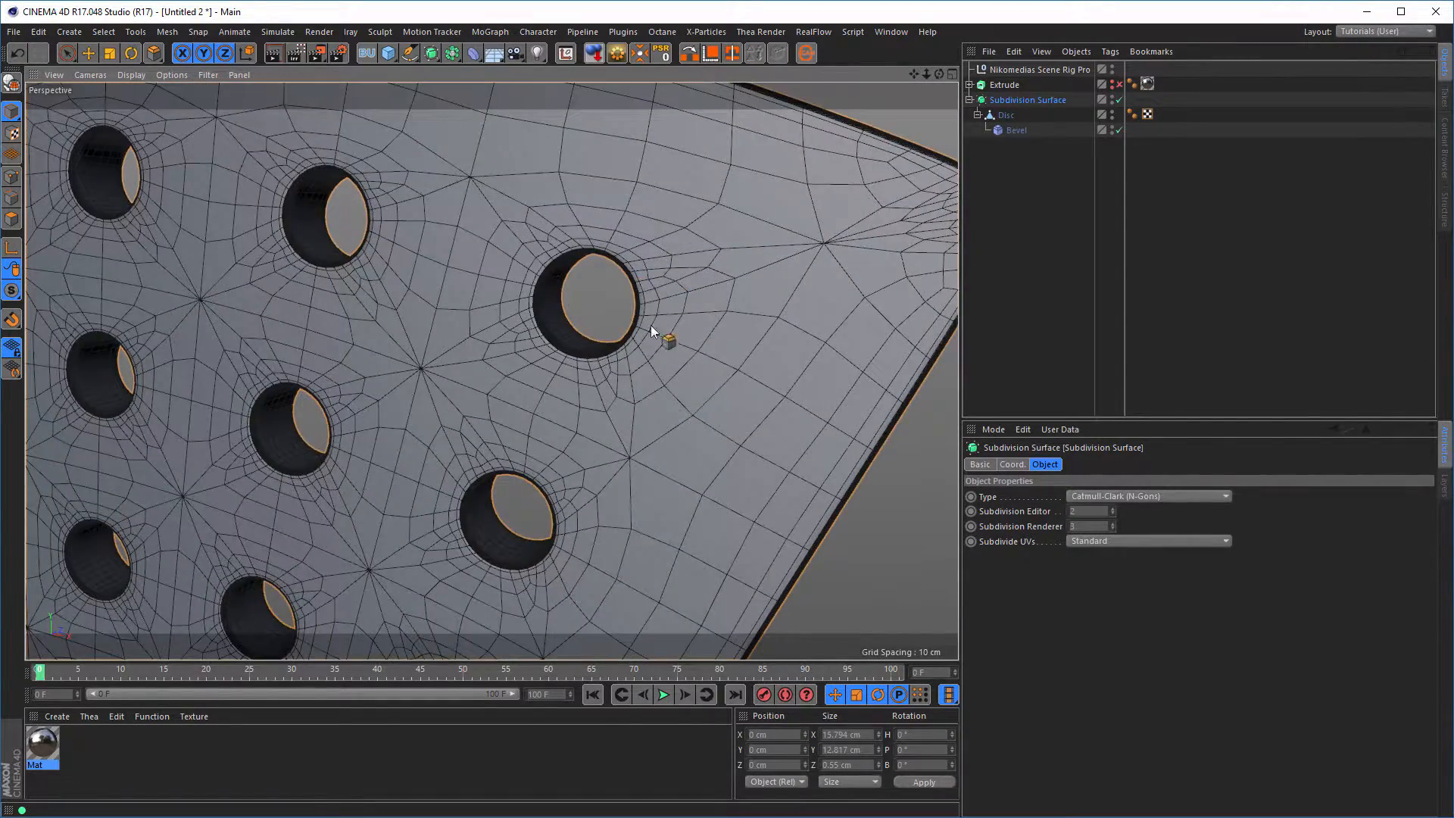
Render the whole blade in the viewport and apply the Mat material to the Disc.
{"action": "right_click_drag", "start_coordinate": [637, 355], "coordinate": [500, 405], "text": "alt"}
{"action": "left_click_drag", "start_coordinate": [523, 394], "coordinate": [596, 305], "text": "alt"}
{"action": "key", "text": "ctrl+r"}
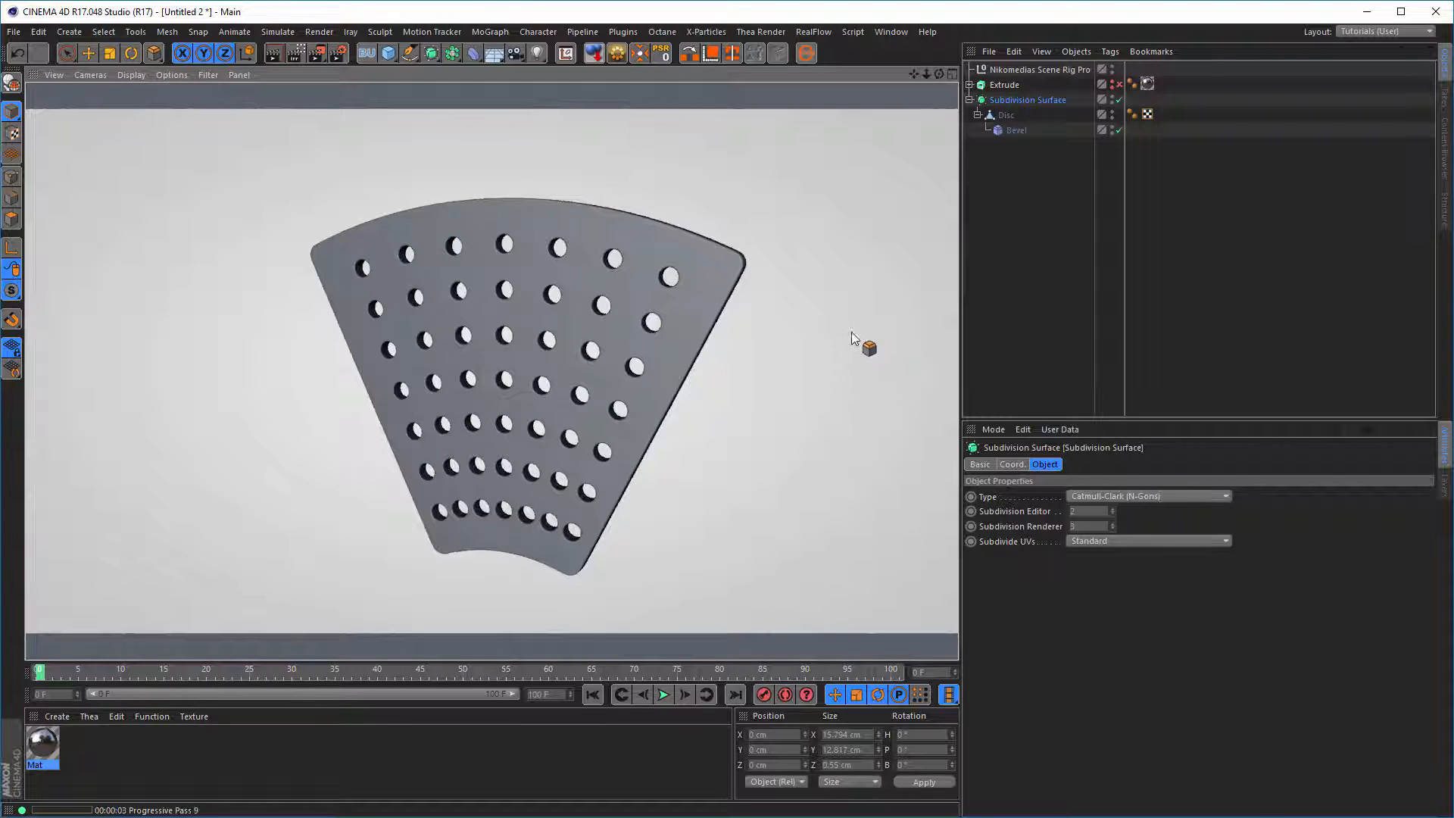
{"action": "left_click_drag", "start_coordinate": [41, 750], "coordinate": [1011, 119]}
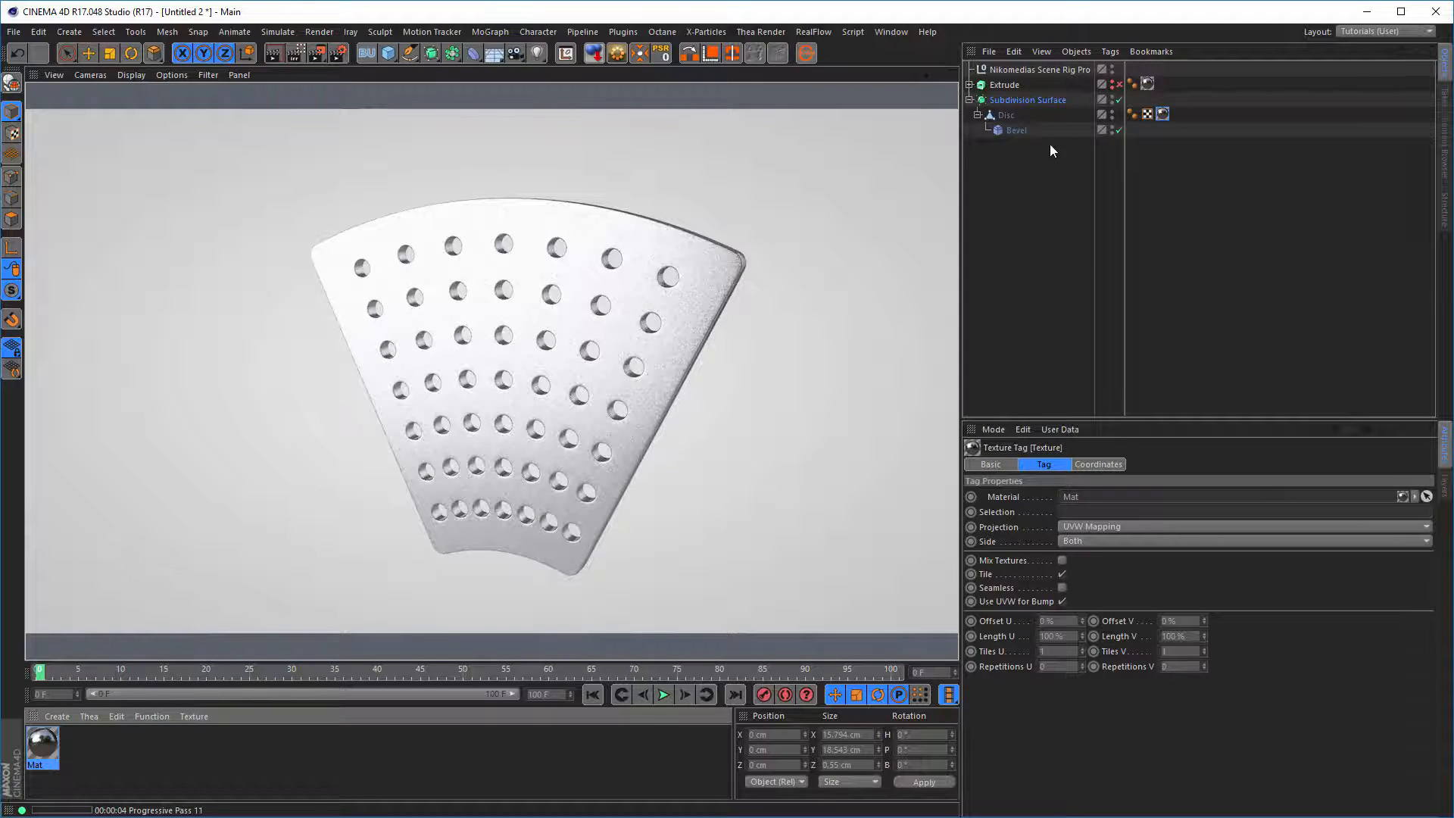
Collapse the Subdivision Surface hierarchy, disable the Subdivision Surface, and enable the Extrude object.
{"action": "left_click", "coordinate": [970, 100]}
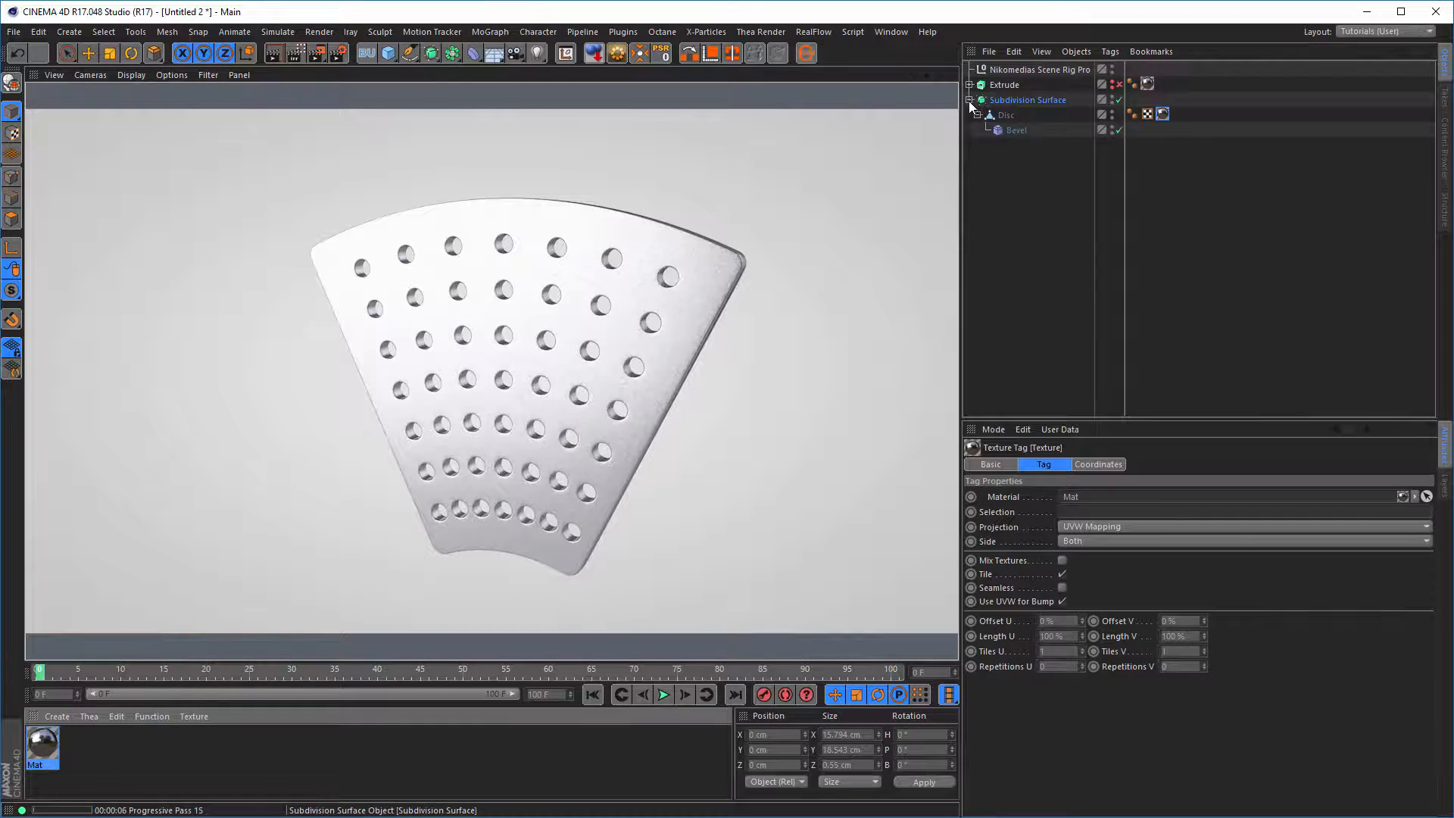
{"action": "left_click", "coordinate": [1118, 100]}
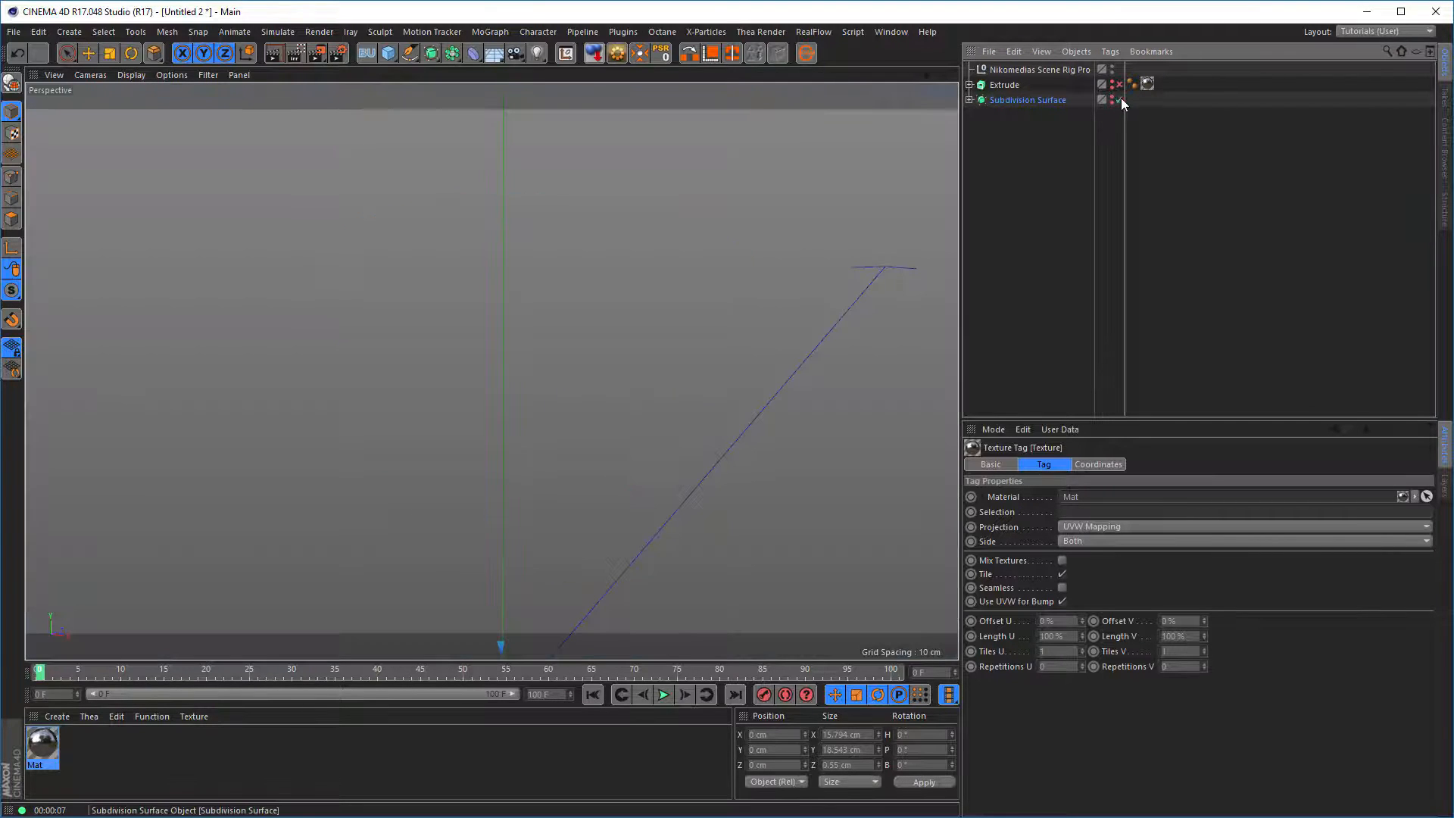
{"action": "left_click", "coordinate": [1118, 84]}
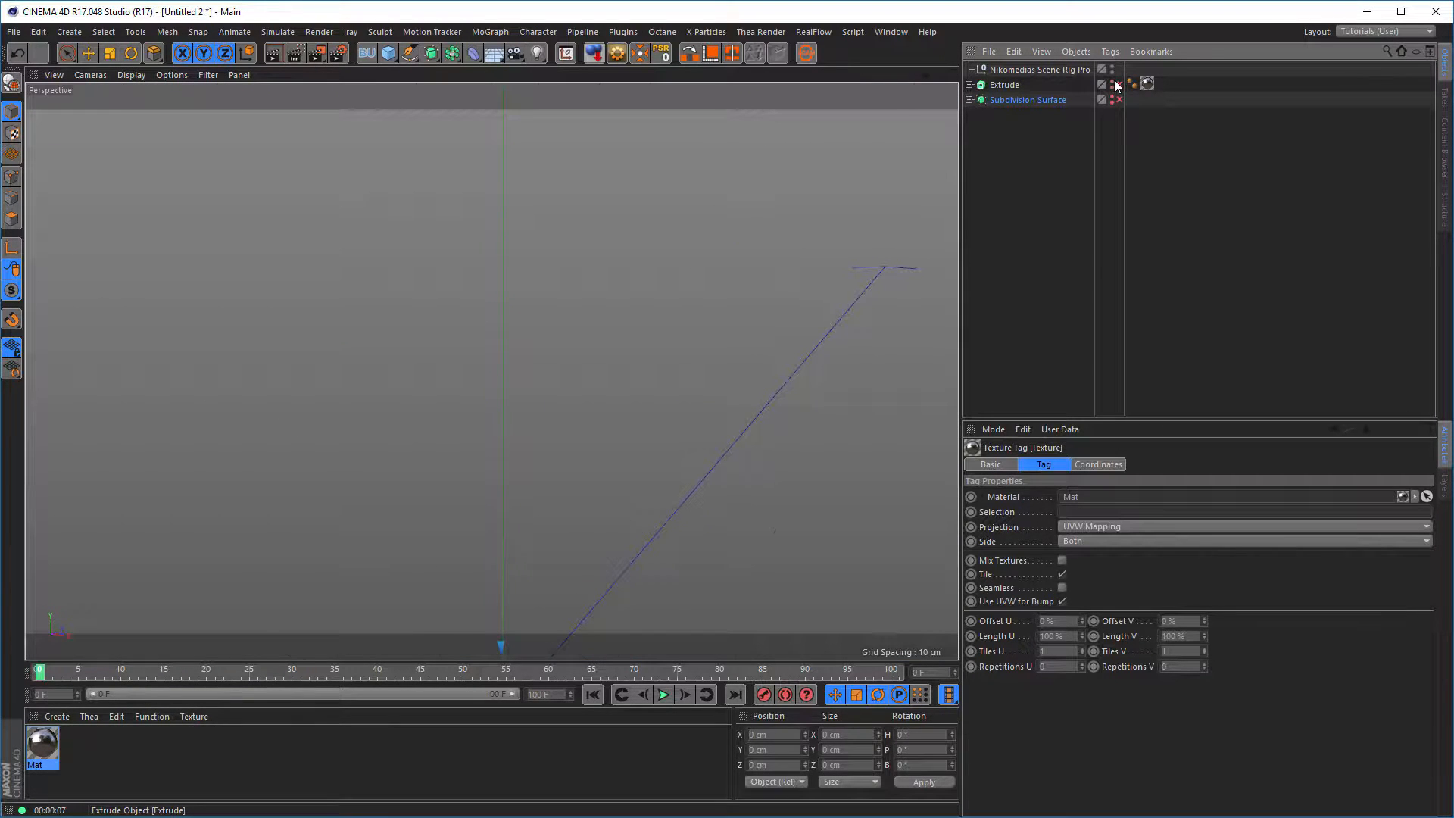
Frame the whole extruded blade in the perspective view and start an interactive render region over it.
{"action": "right_click_drag", "start_coordinate": [623, 286], "coordinate": [533, 322], "text": "alt"}
{"action": "middle_click_drag", "start_coordinate": [552, 309], "coordinate": [568, 392], "text": "alt"}
{"action": "left_click_drag", "start_coordinate": [583, 380], "coordinate": [587, 377], "text": "alt"}
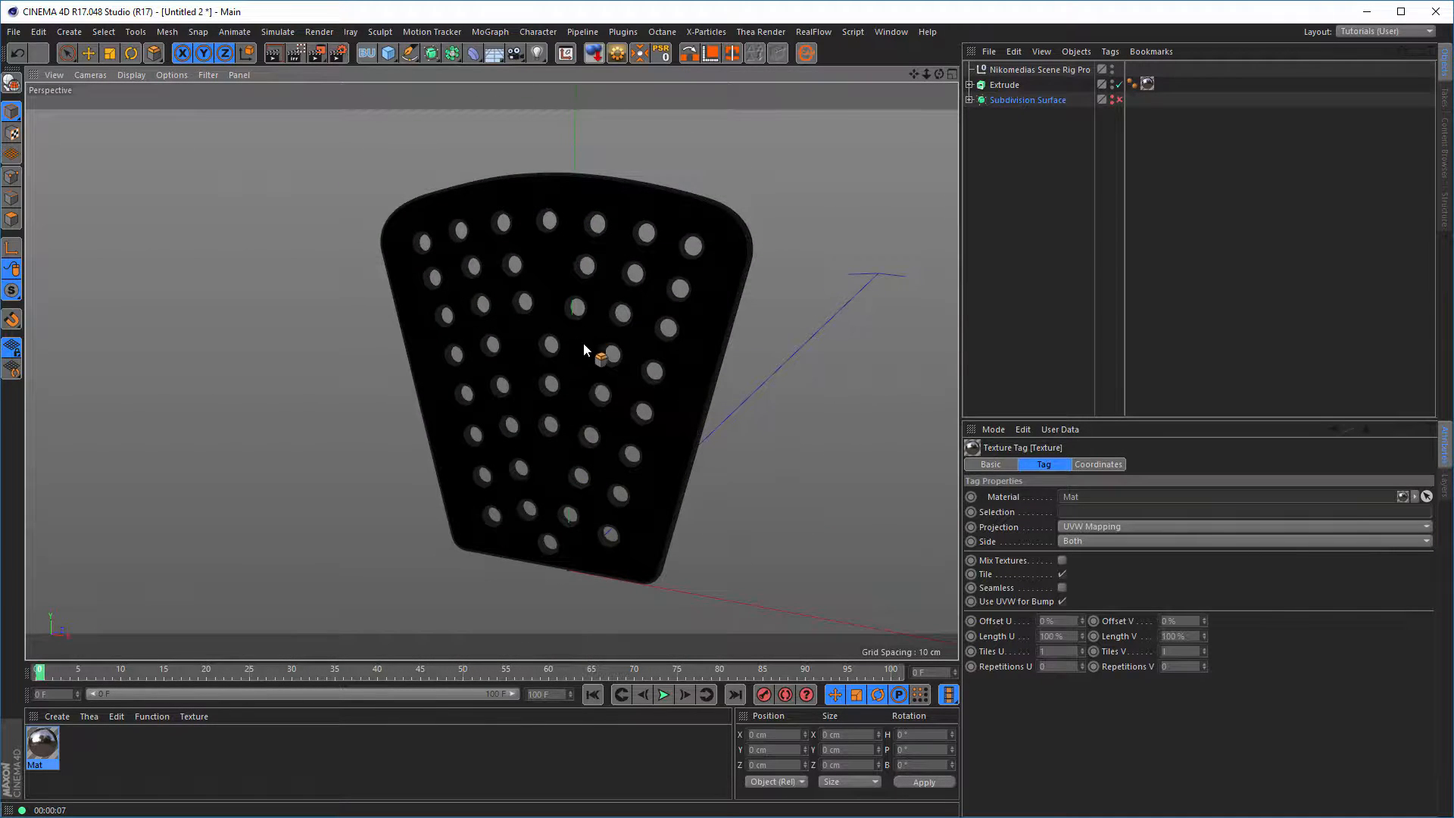
{"action": "left_click", "coordinate": [294, 53]}
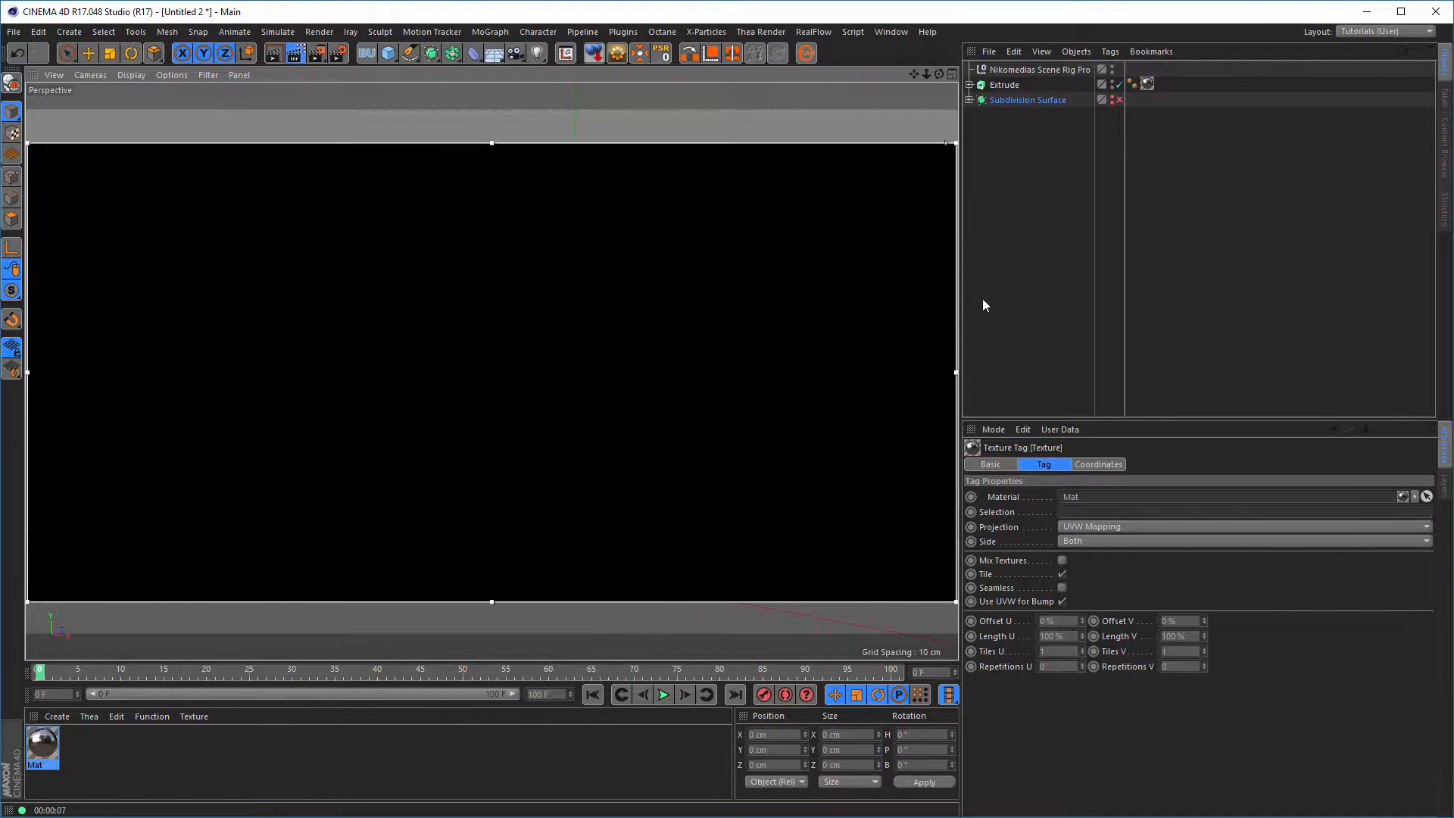